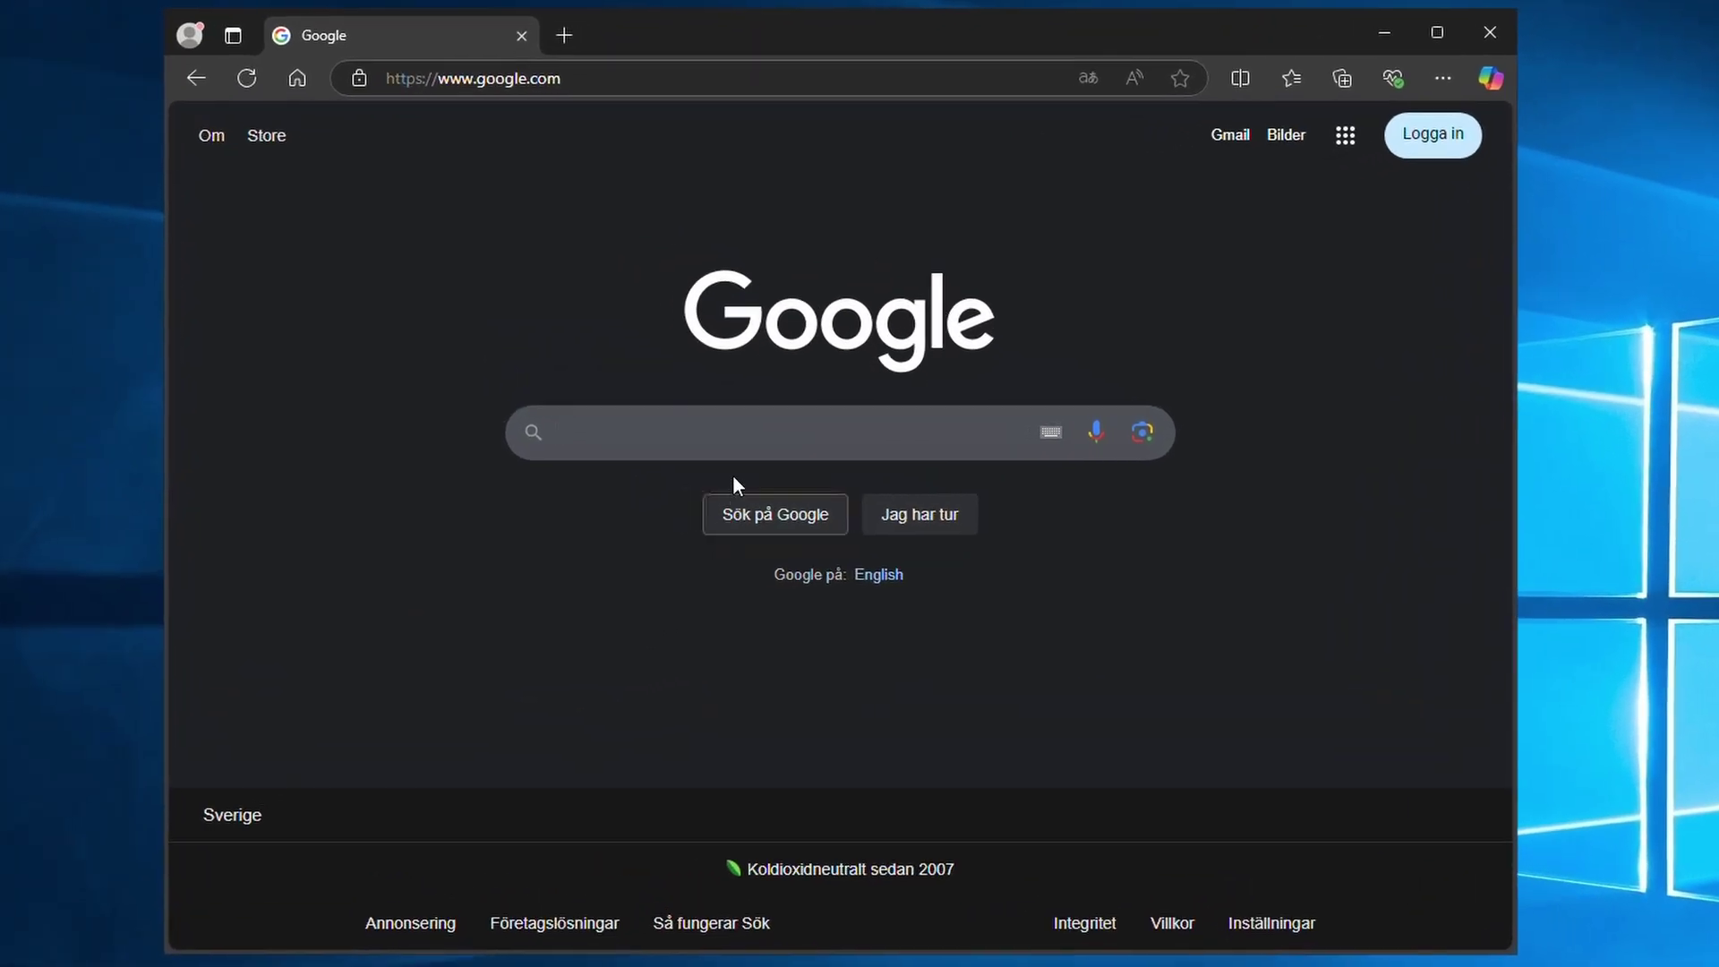
Search Google for 'ola hallengren sql' to find Ola Hallengren's Maintenance Solution site
{"action": "left_click", "coordinate": [739, 433]}
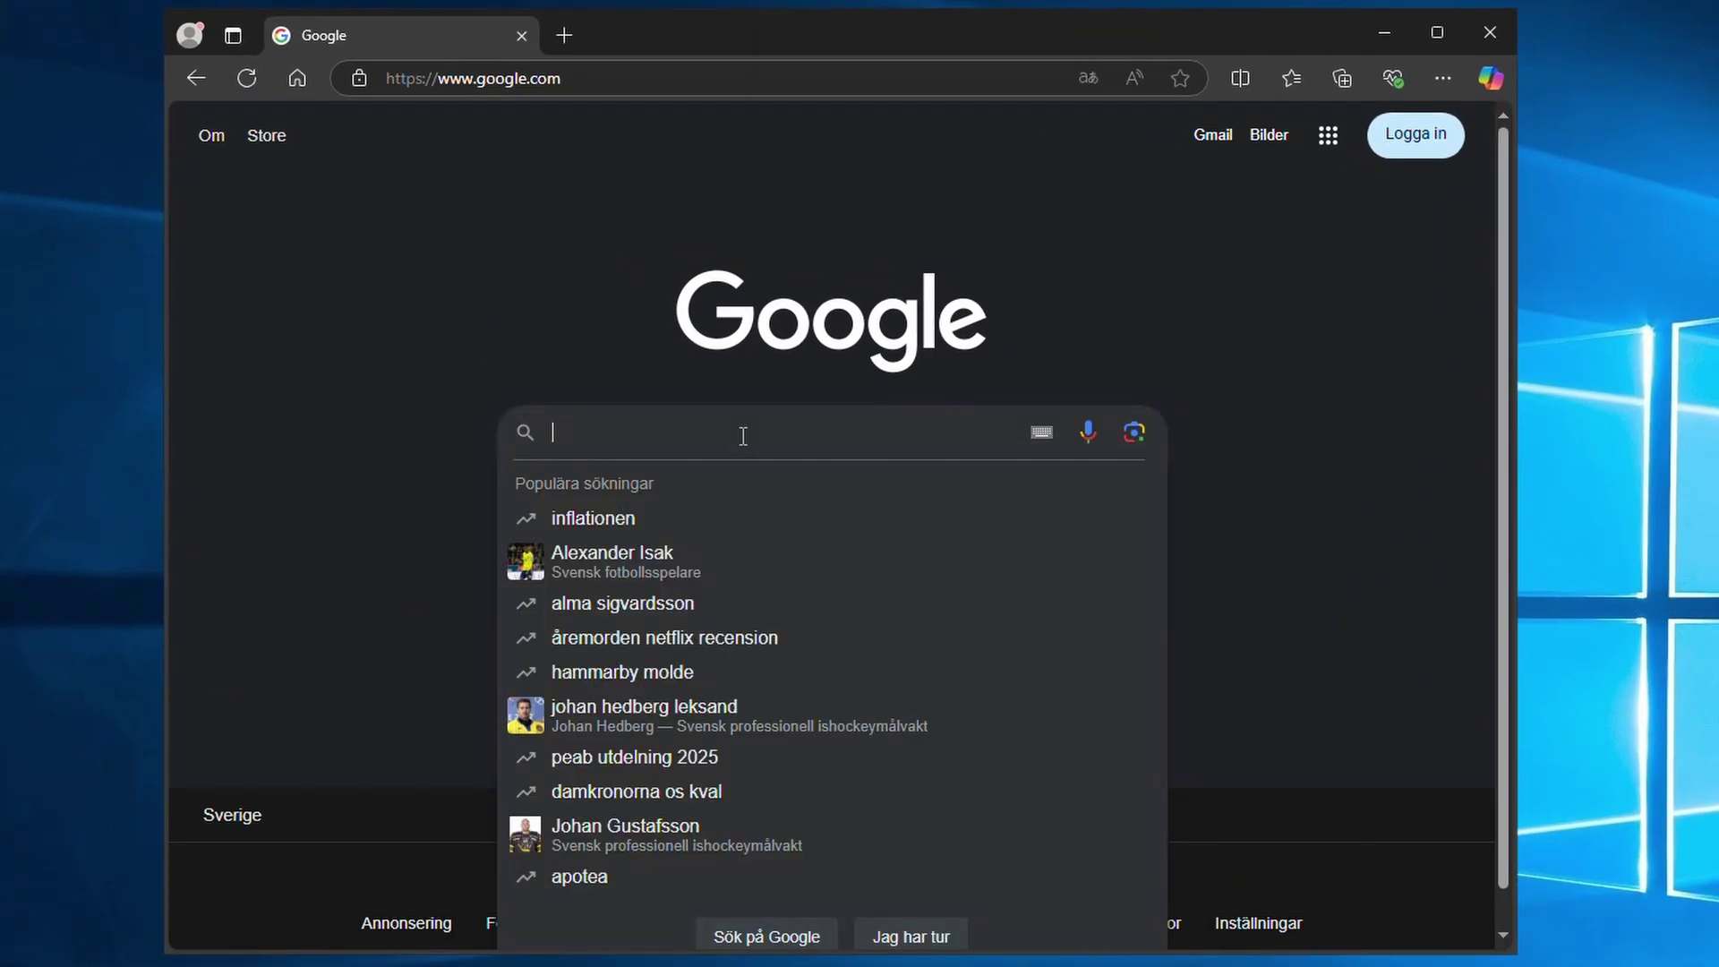
{"action": "type", "text": "ola h"}
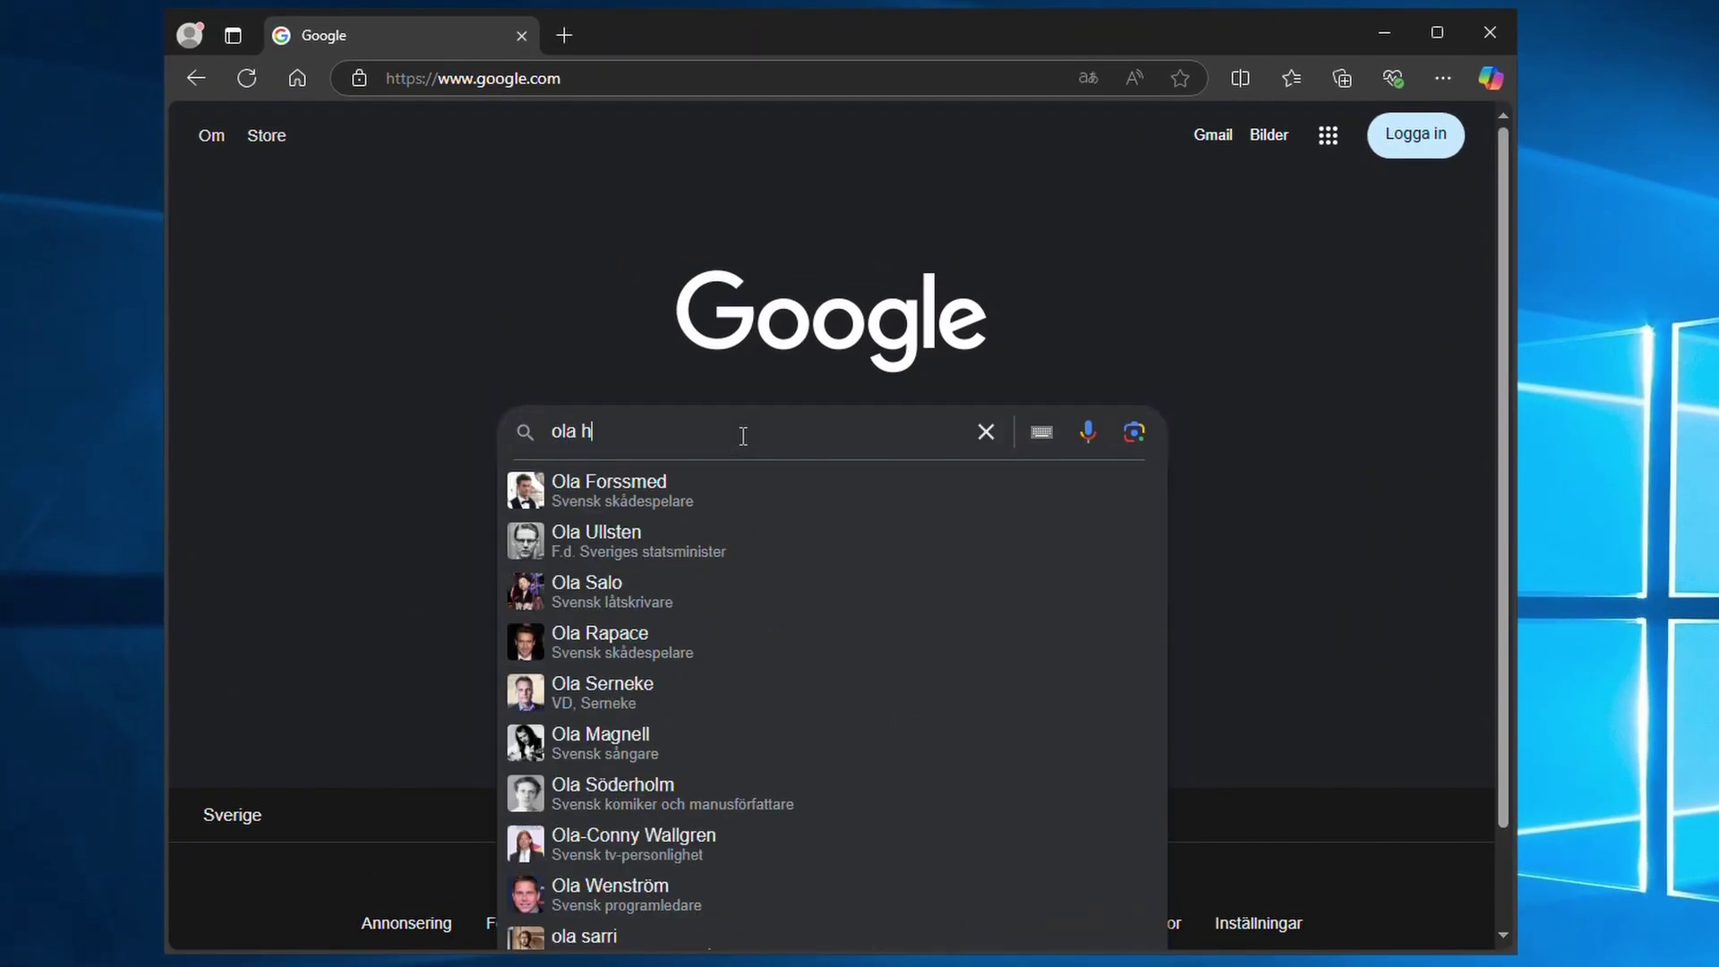
{"action": "type", "text": "alle"}
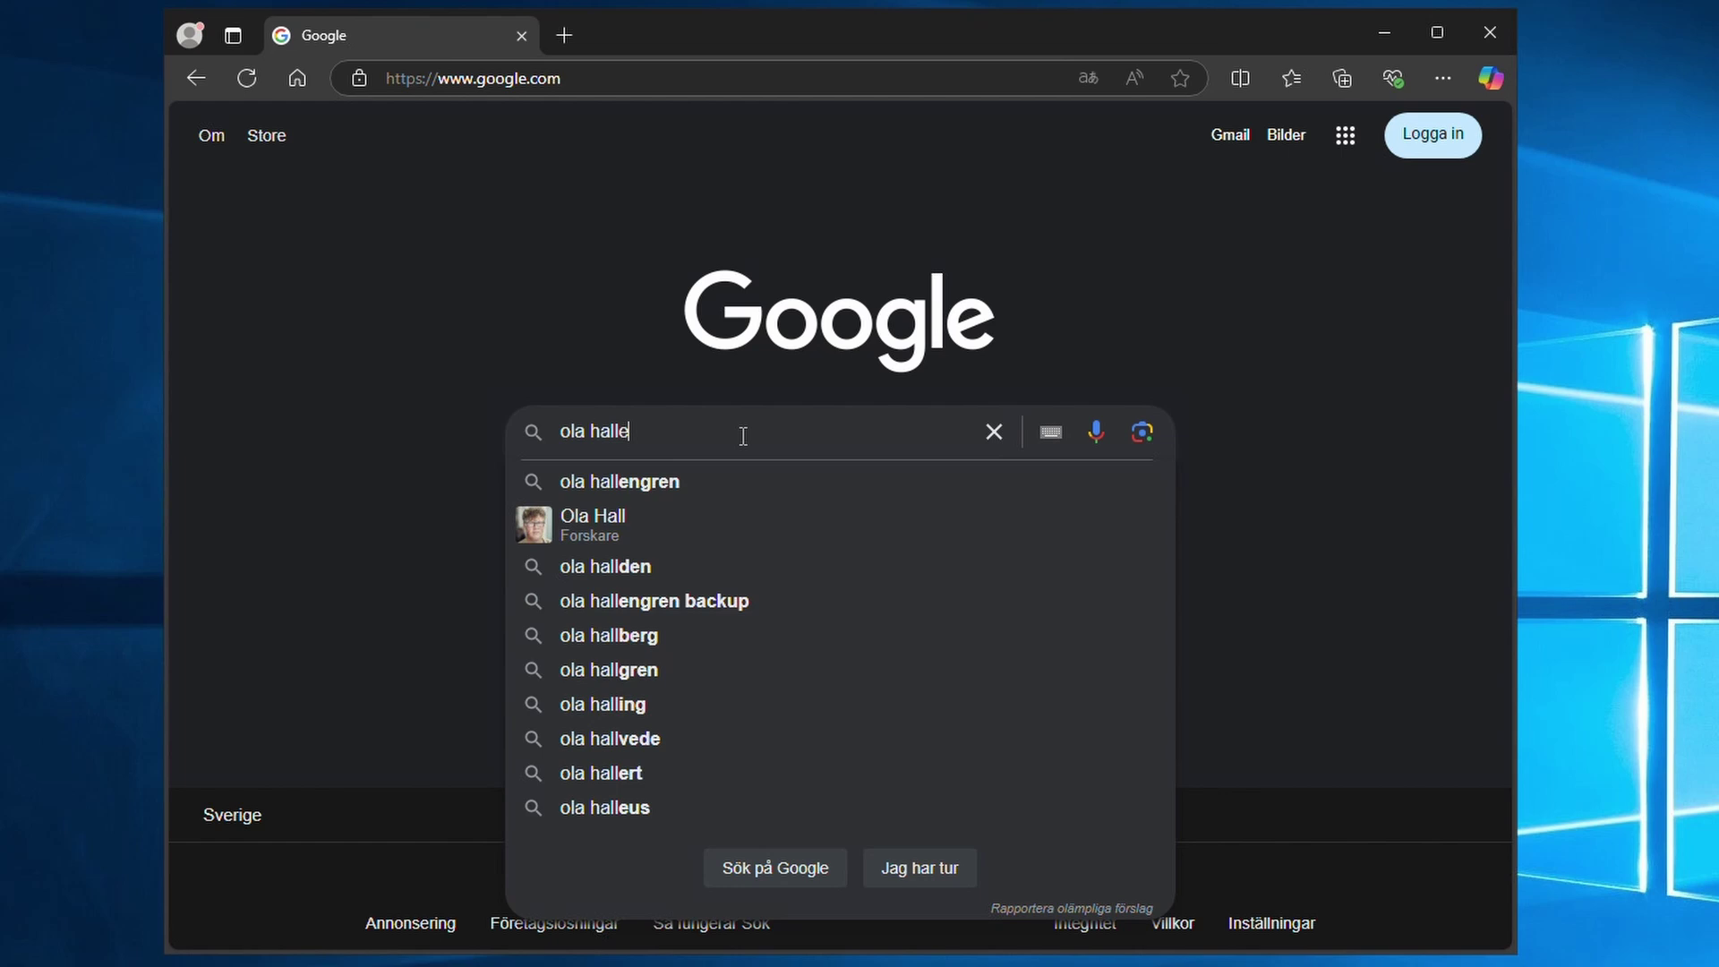
{"action": "type", "text": "ngren "}
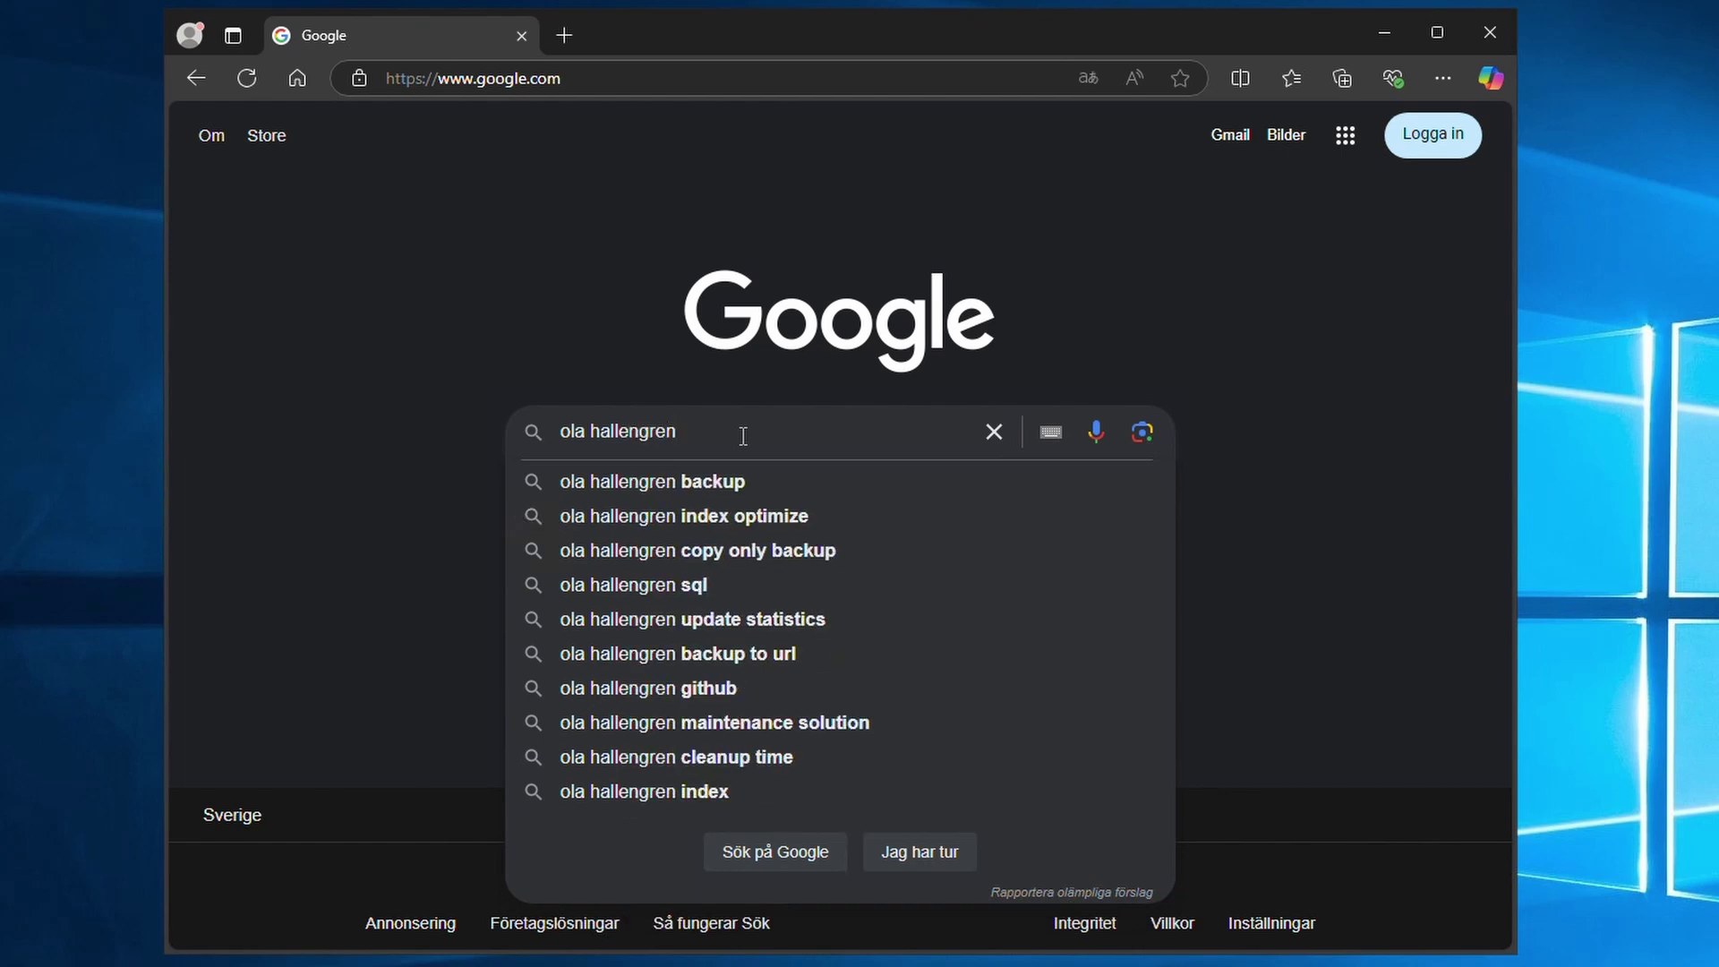
{"action": "type", "text": "sql"}
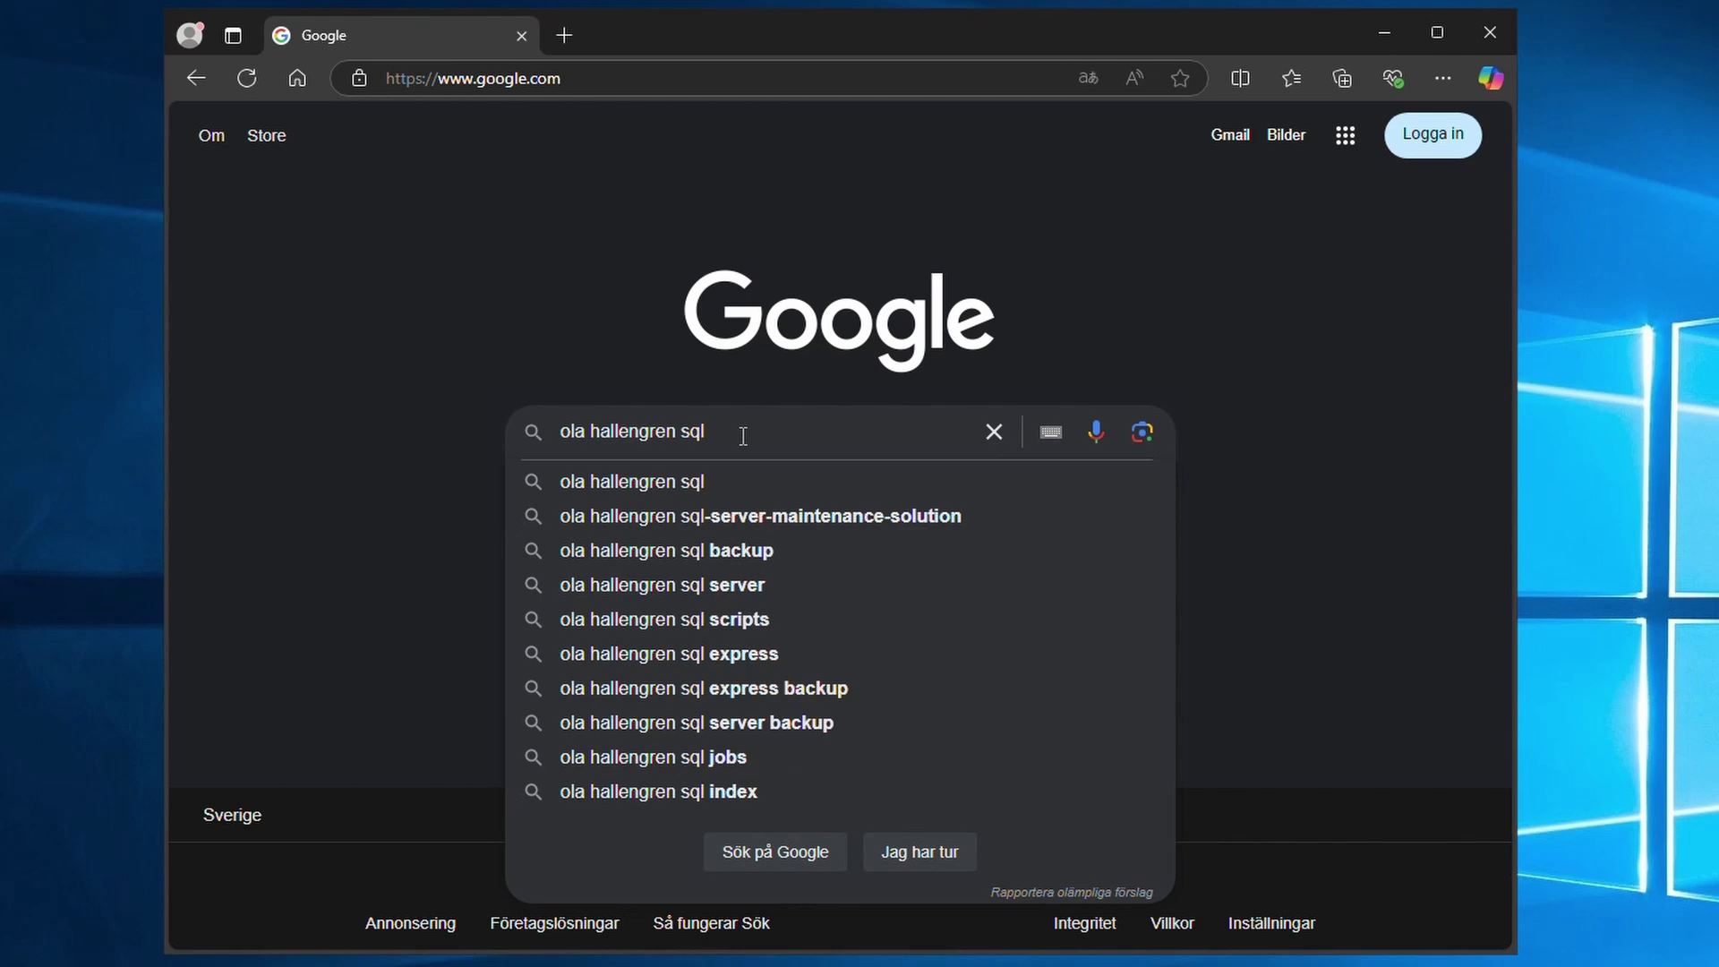
{"action": "key", "text": "Return"}
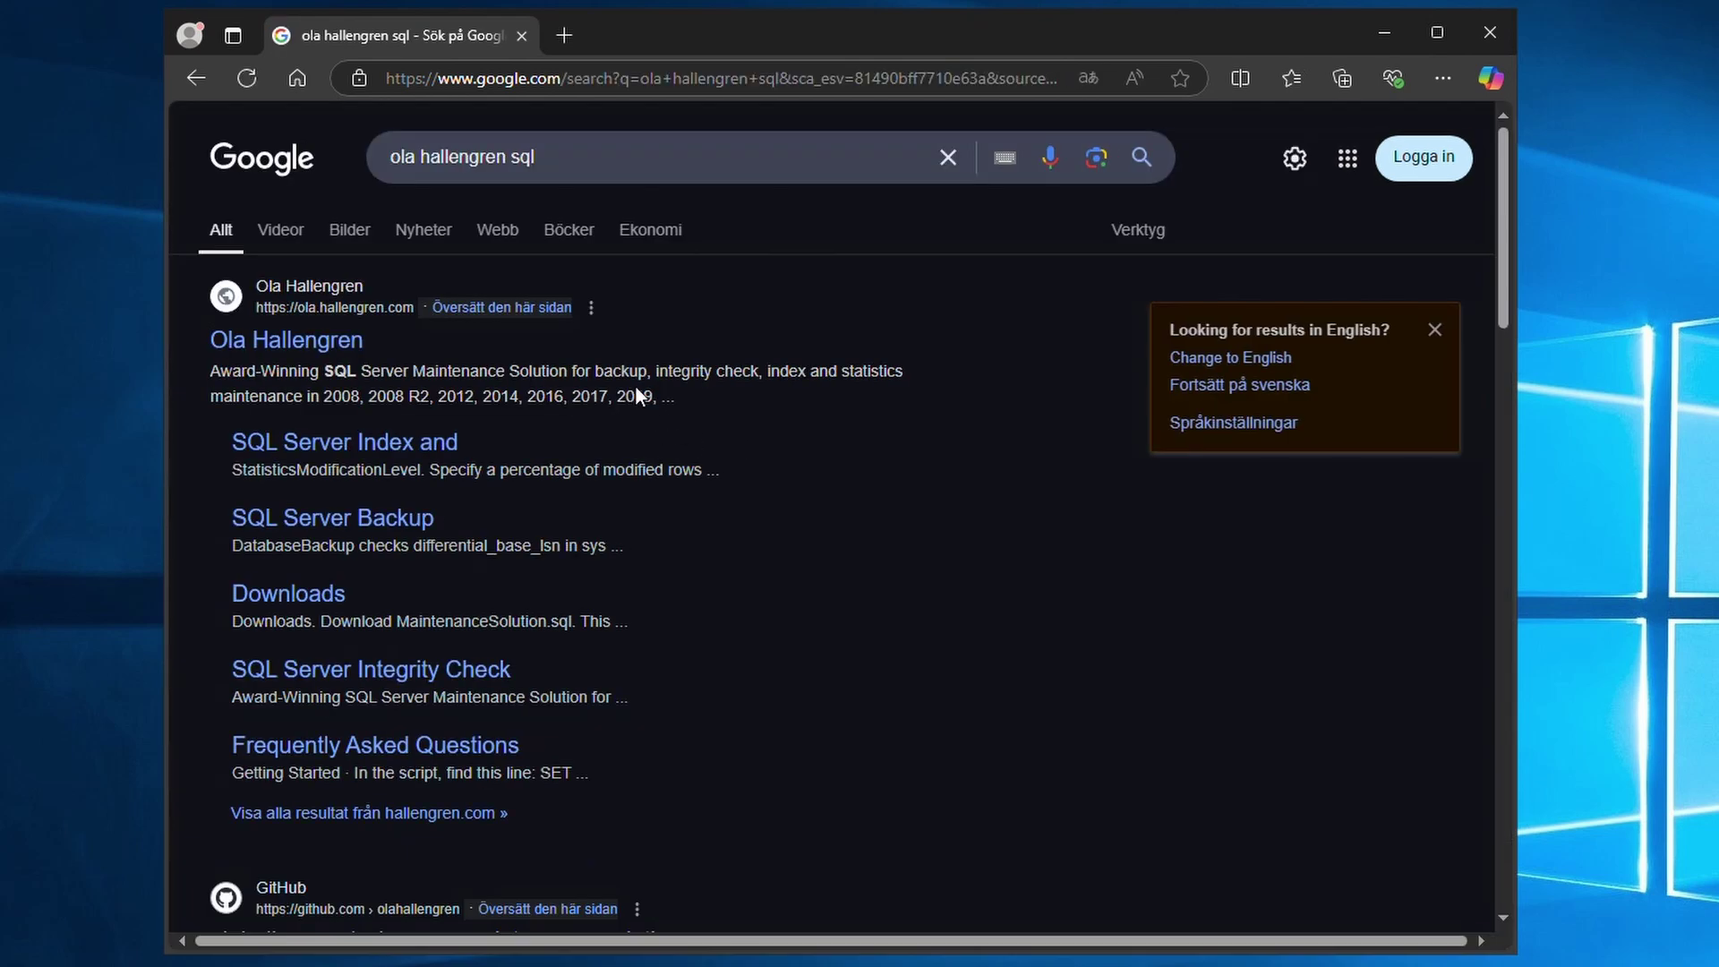
{"action": "left_click", "coordinate": [493, 362]}
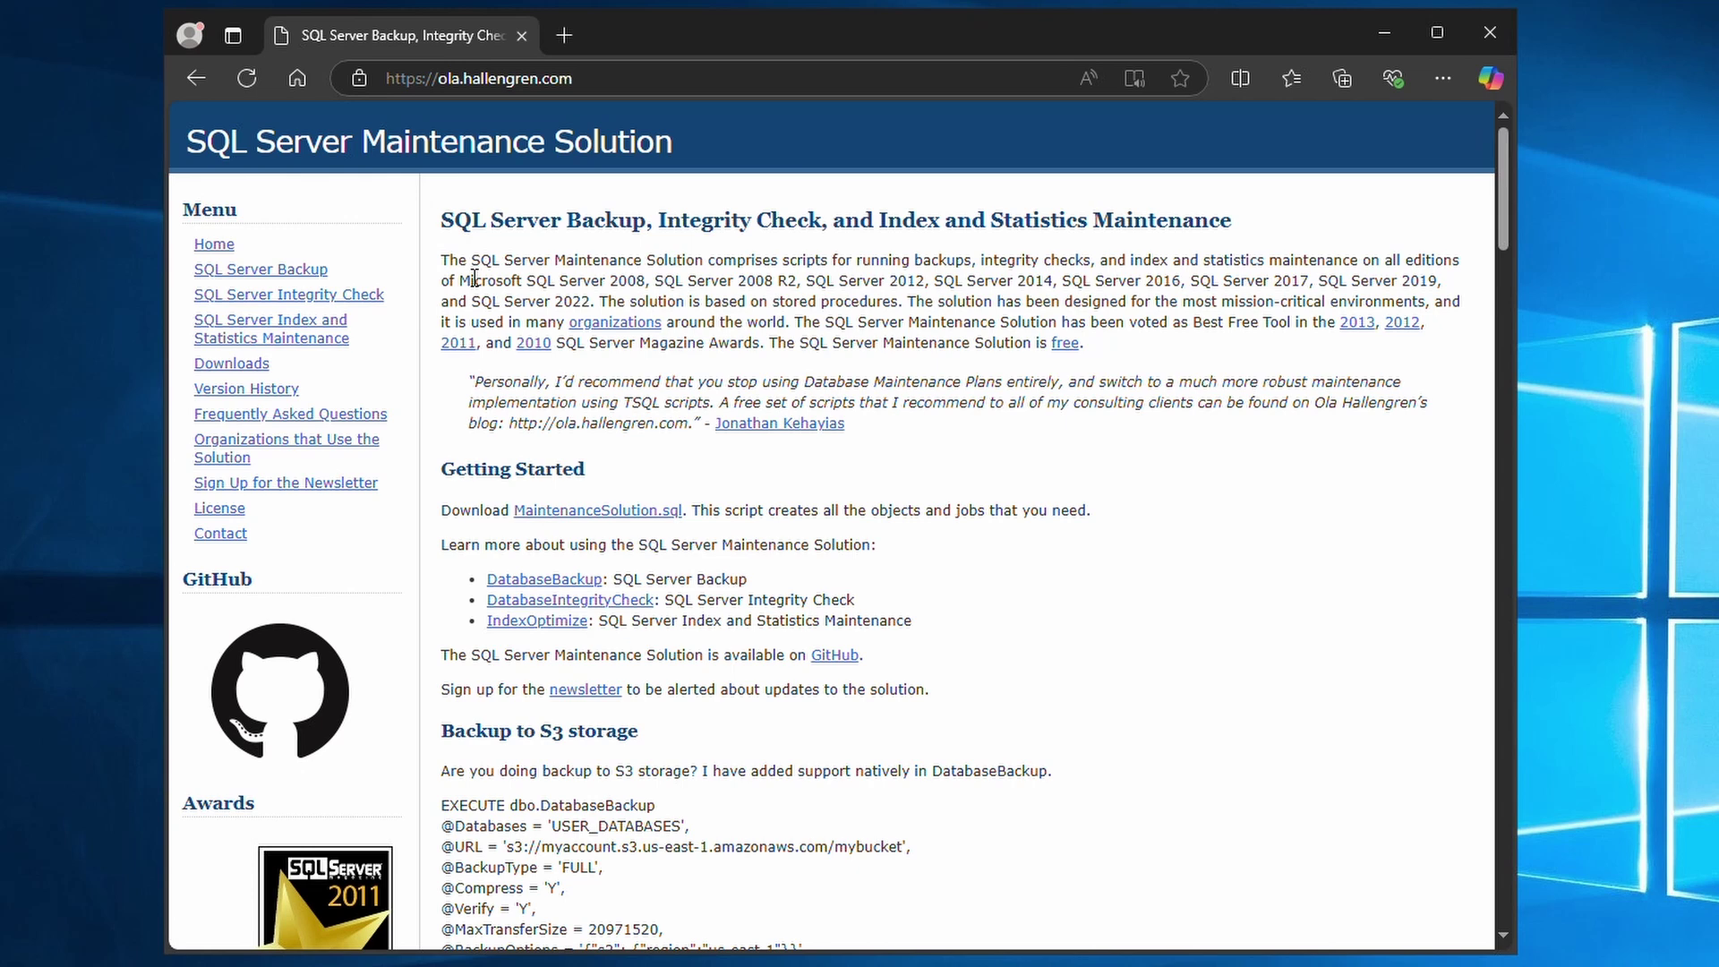
{"action": "left_click_drag", "start_coordinate": [440, 219], "coordinate": [1032, 220]}
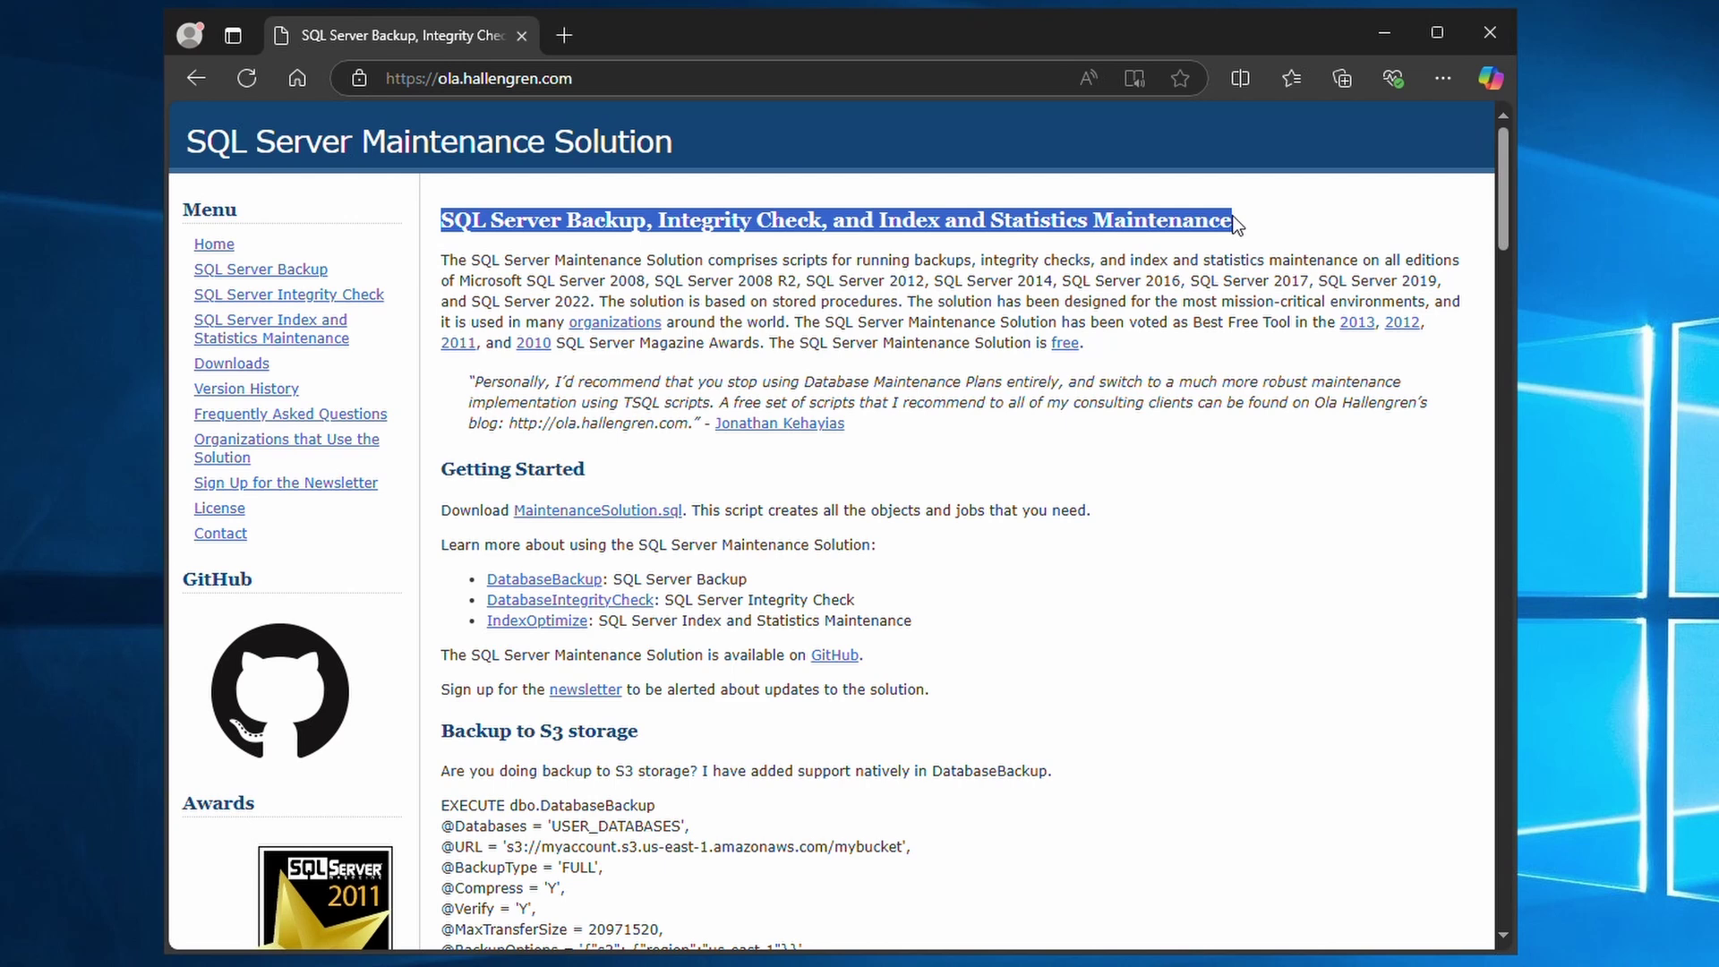
{"action": "left_click_drag", "start_coordinate": [1032, 220], "coordinate": [1235, 221]}
{"action": "left_click", "coordinate": [1163, 317]}
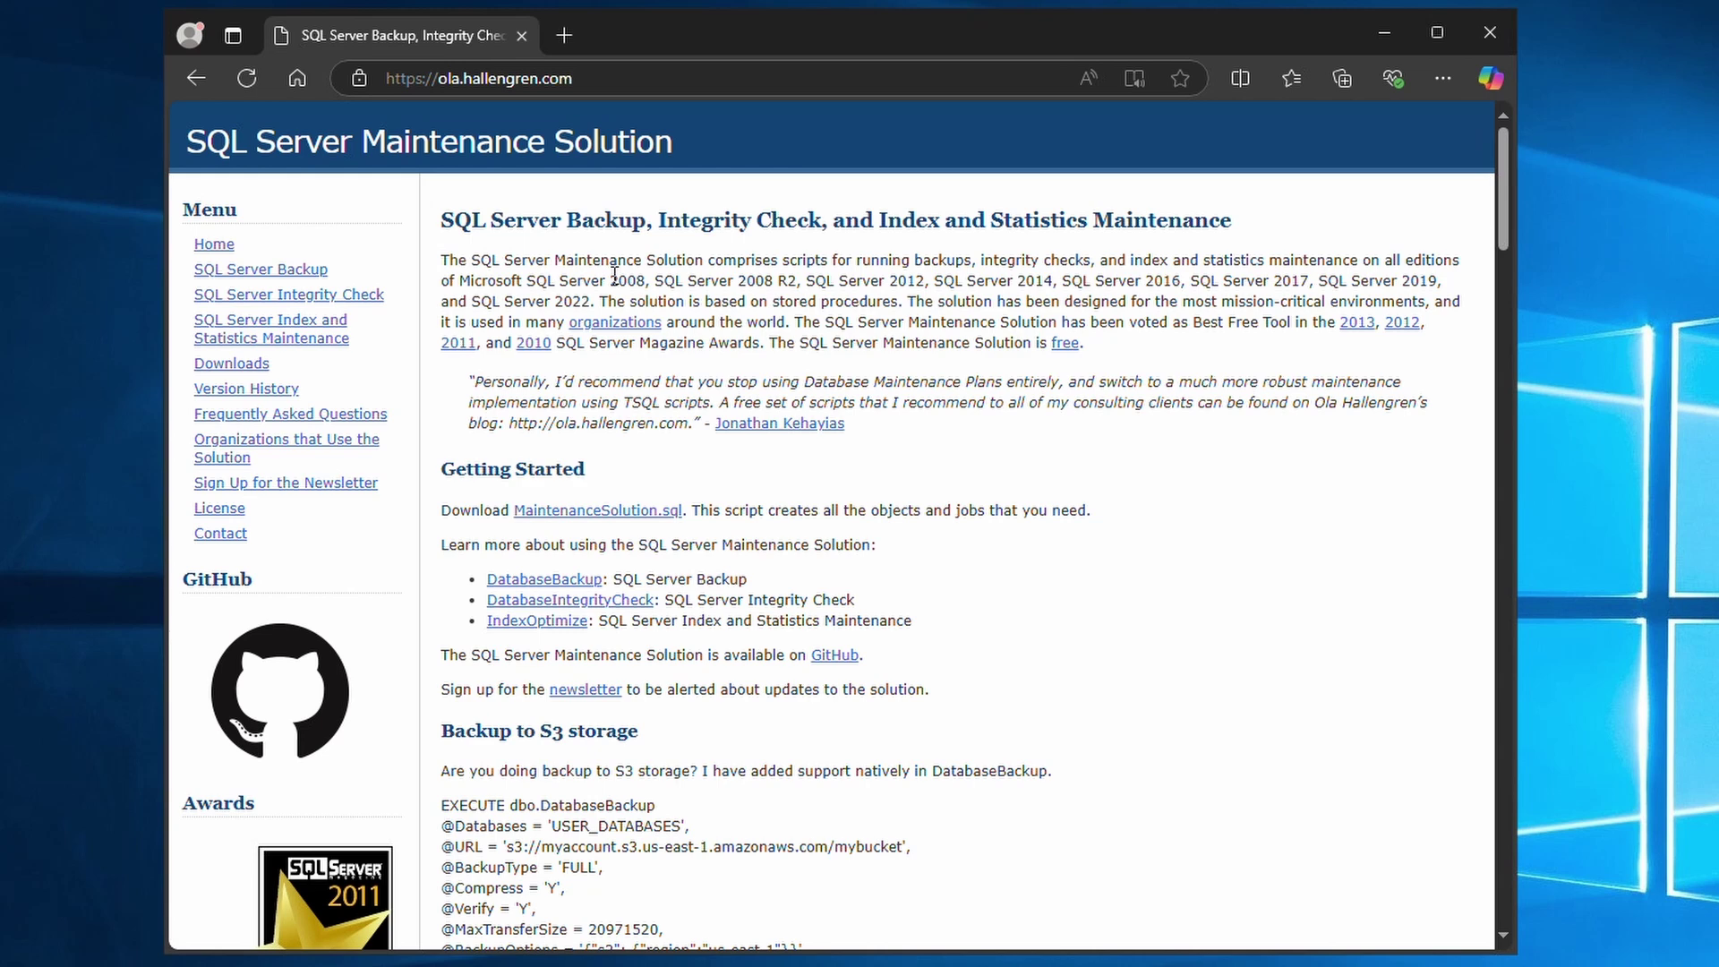
{"action": "left_click_drag", "start_coordinate": [613, 278], "coordinate": [592, 301]}
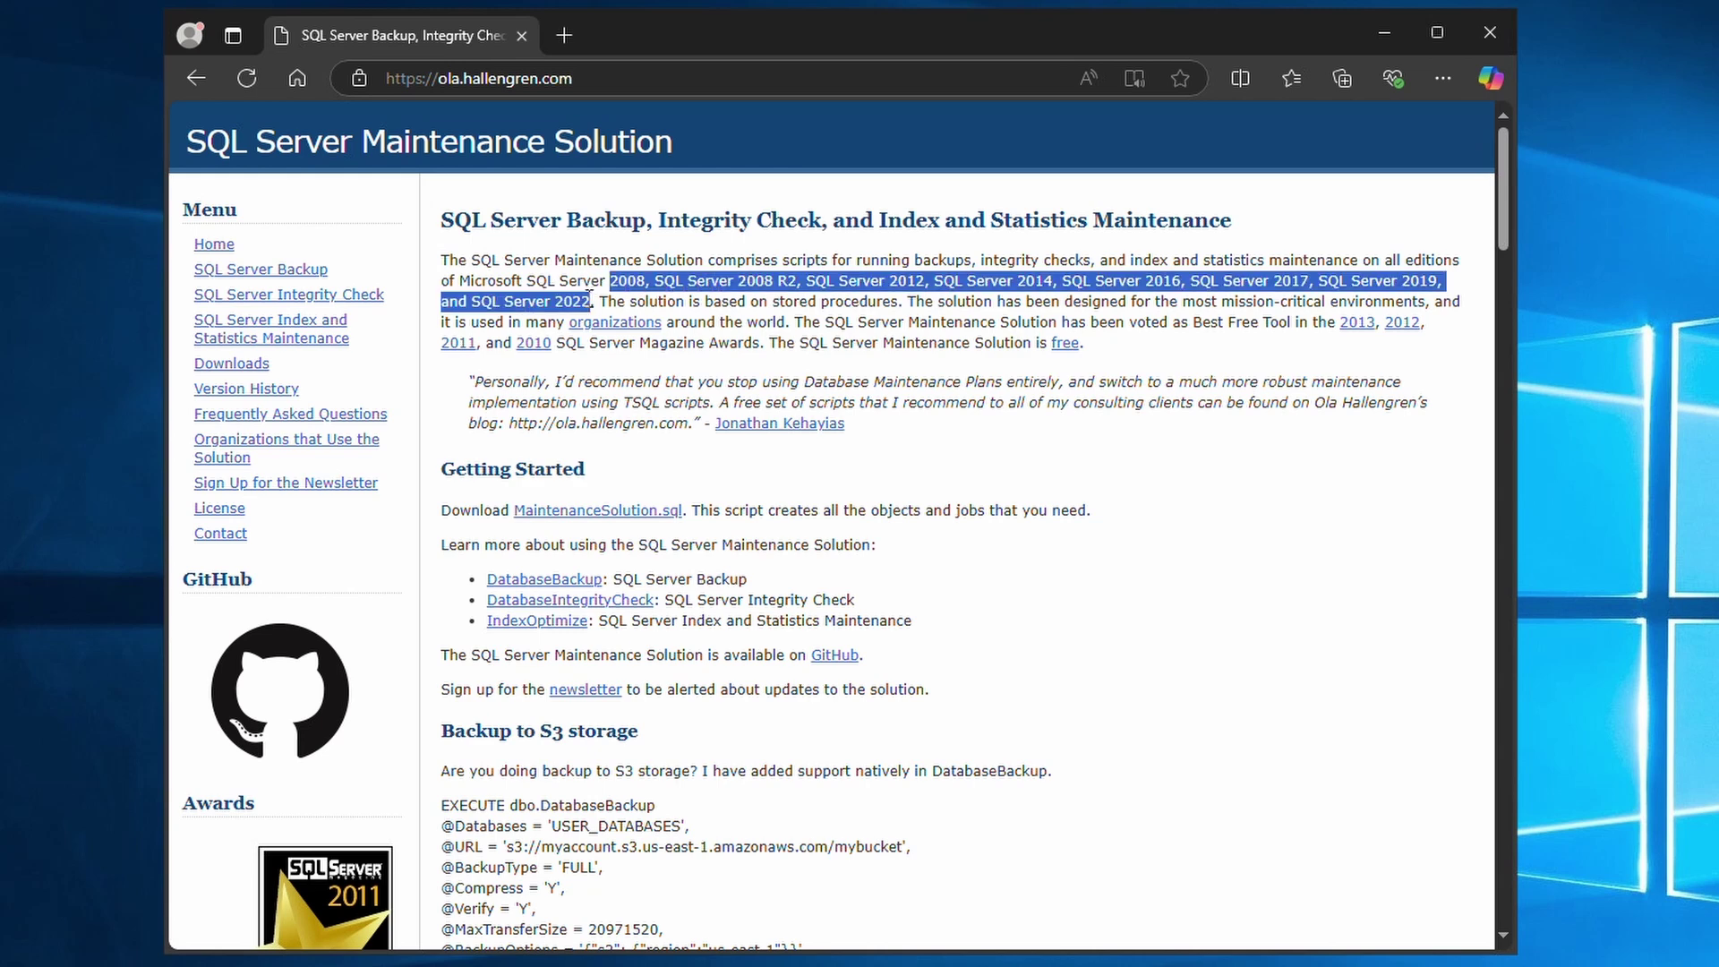
{"action": "left_click", "coordinate": [766, 304]}
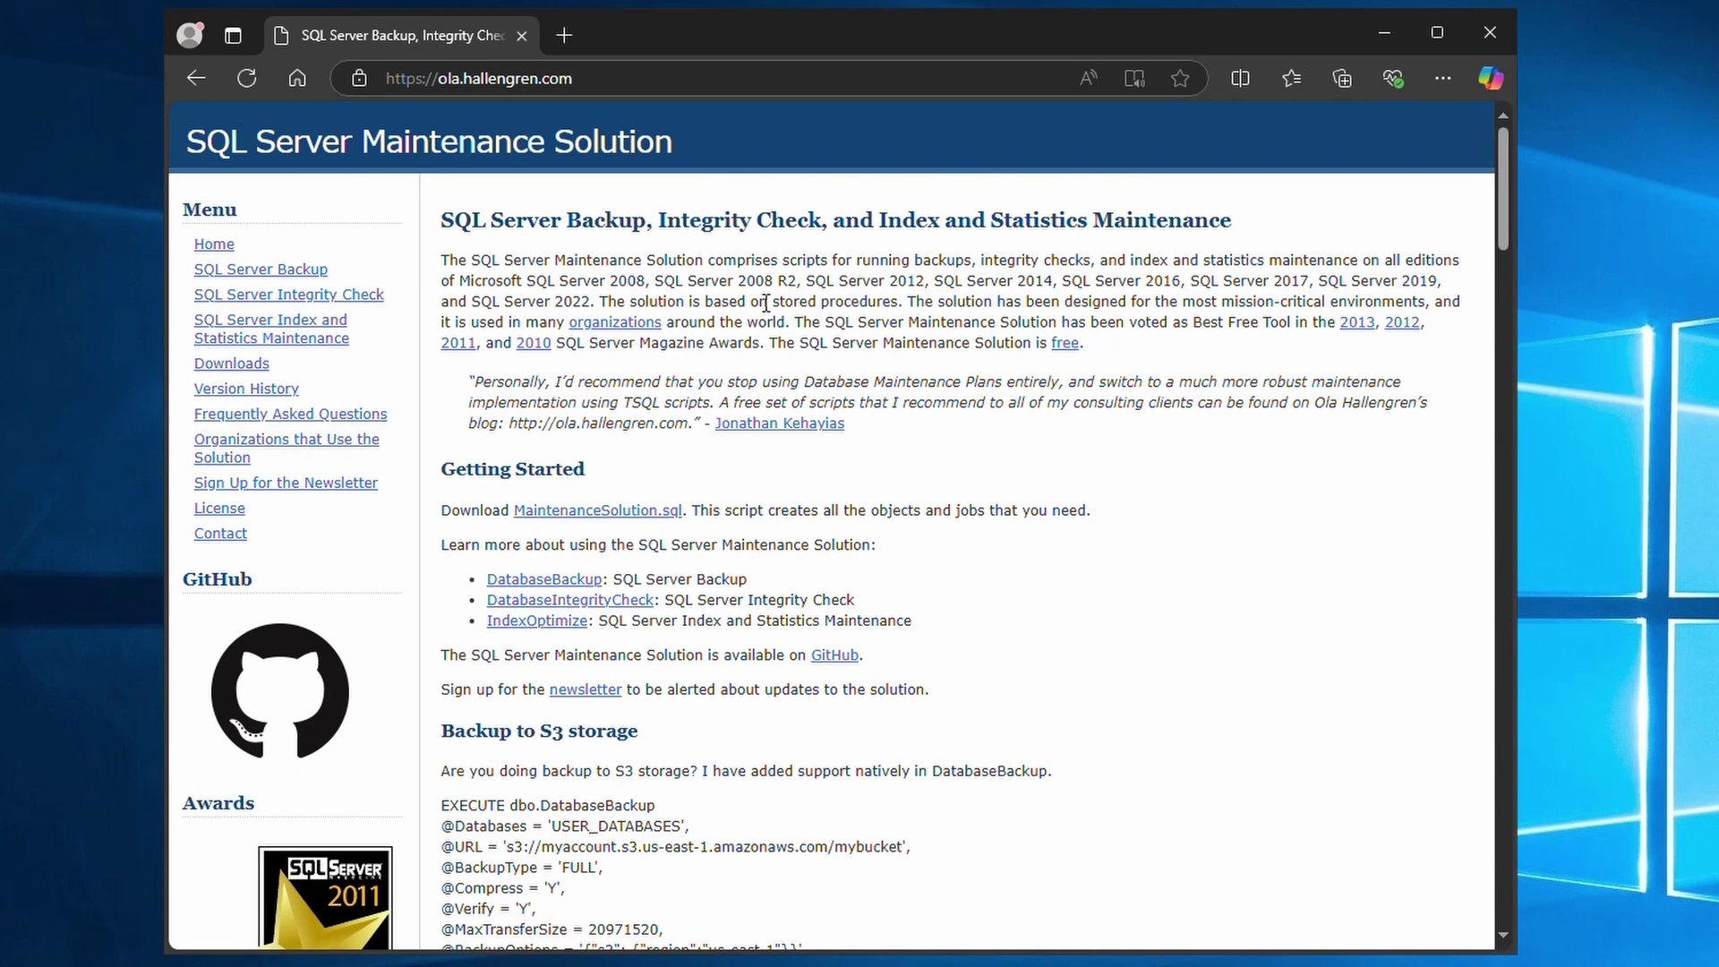
Browse the 'Organizations that Use the Solution' list, briefly highlighting NASA
{"action": "left_click", "coordinate": [273, 449]}
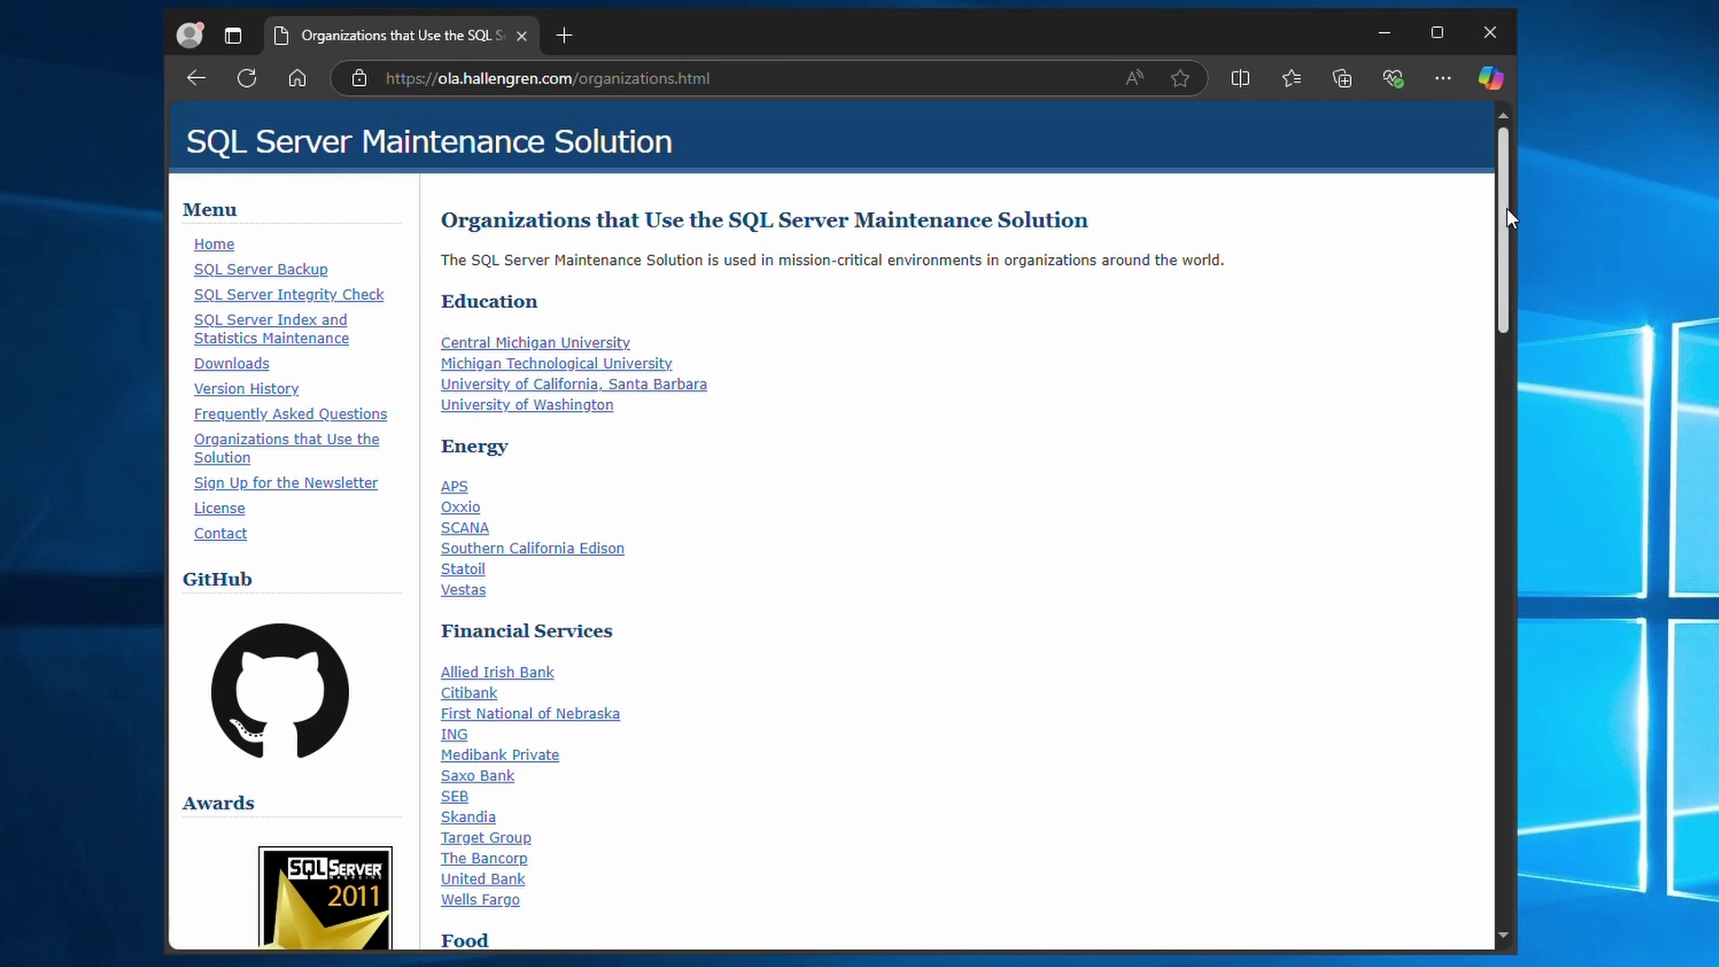
{"action": "left_click_drag", "start_coordinate": [1506, 219], "coordinate": [1492, 733]}
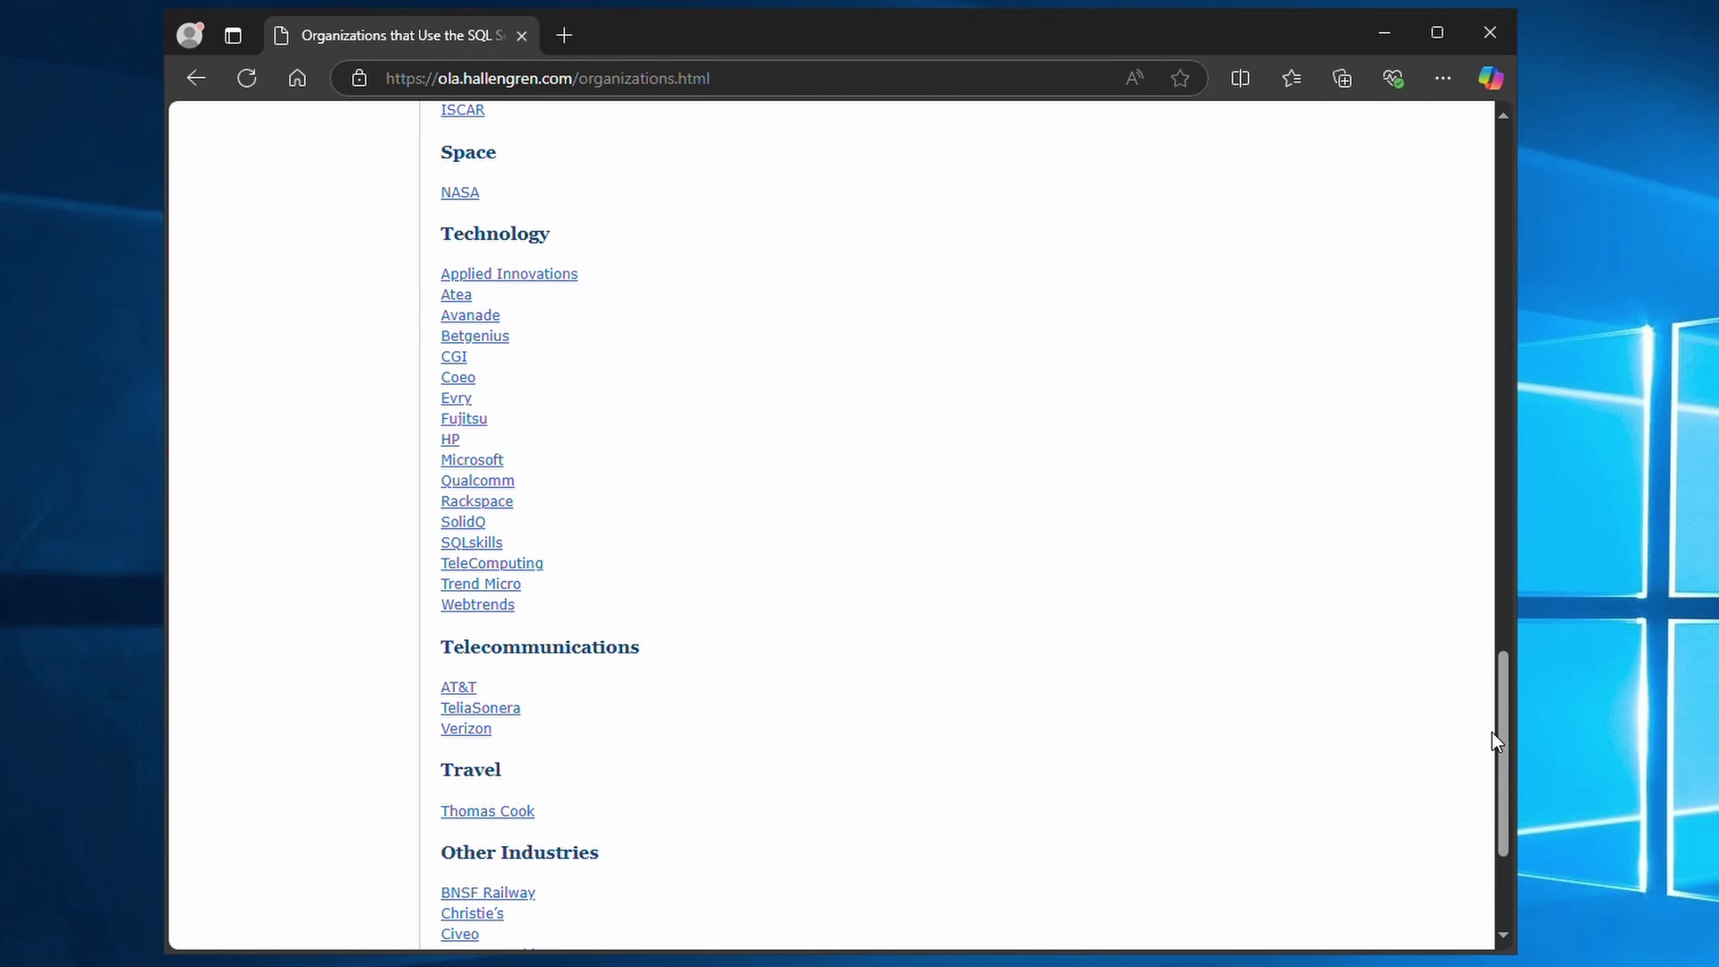
{"action": "left_click_drag", "start_coordinate": [482, 210], "coordinate": [430, 208]}
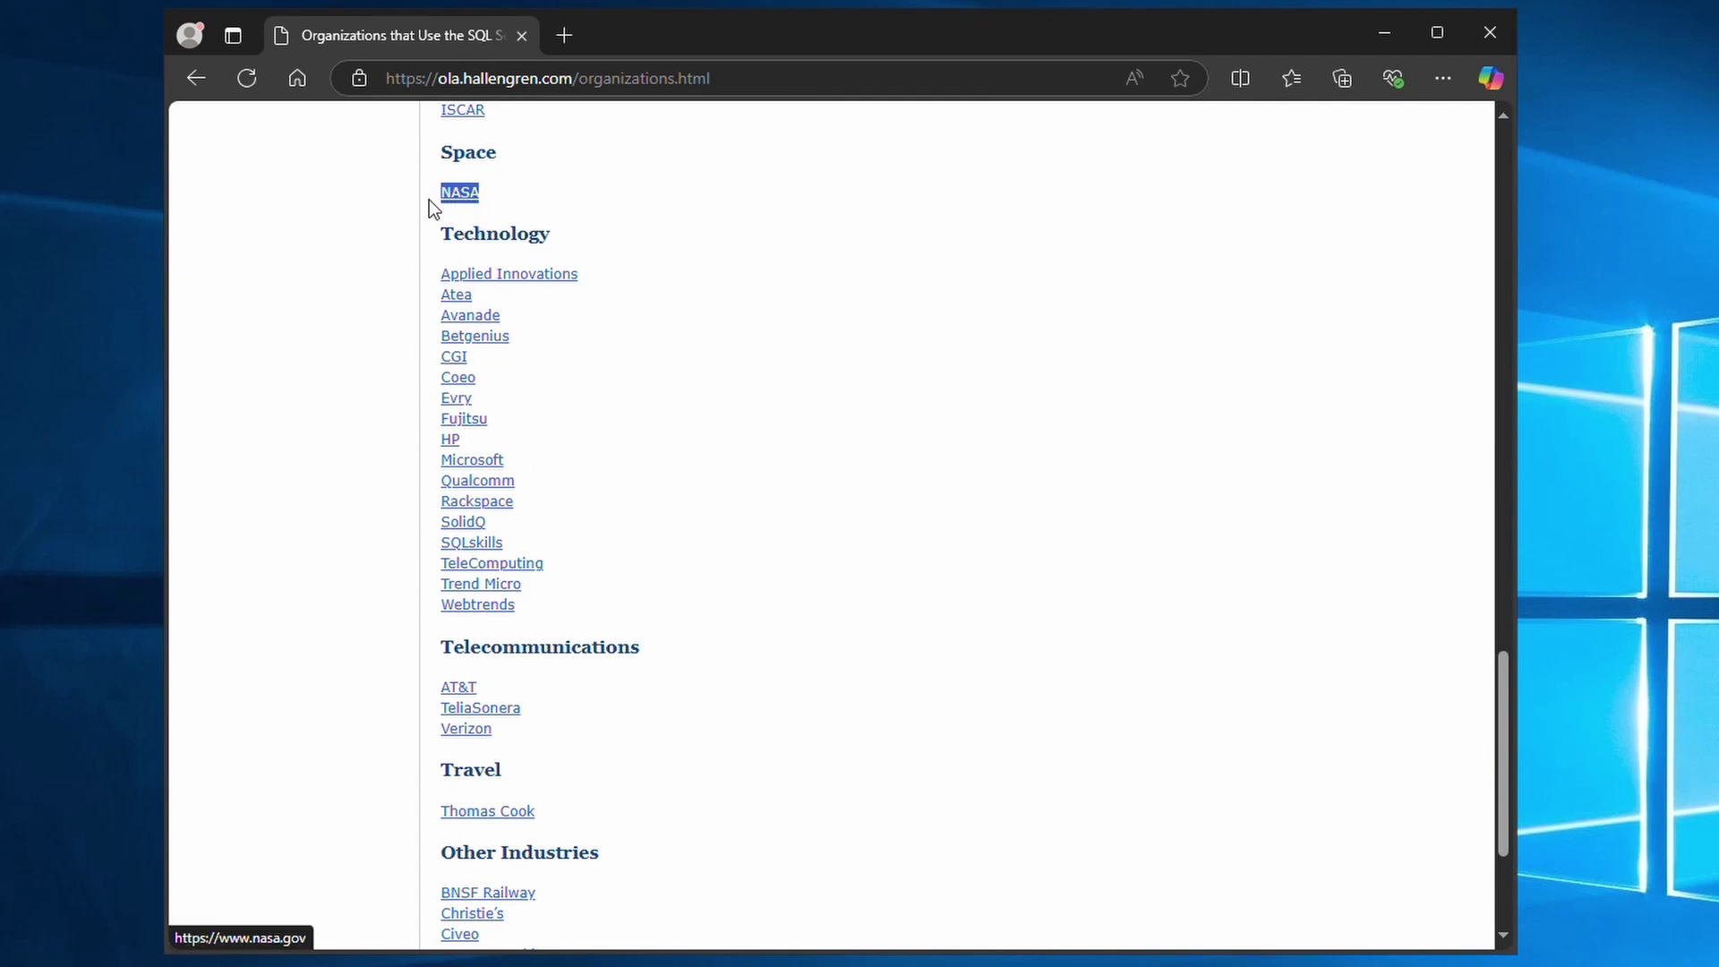
{"action": "left_click", "coordinate": [574, 371]}
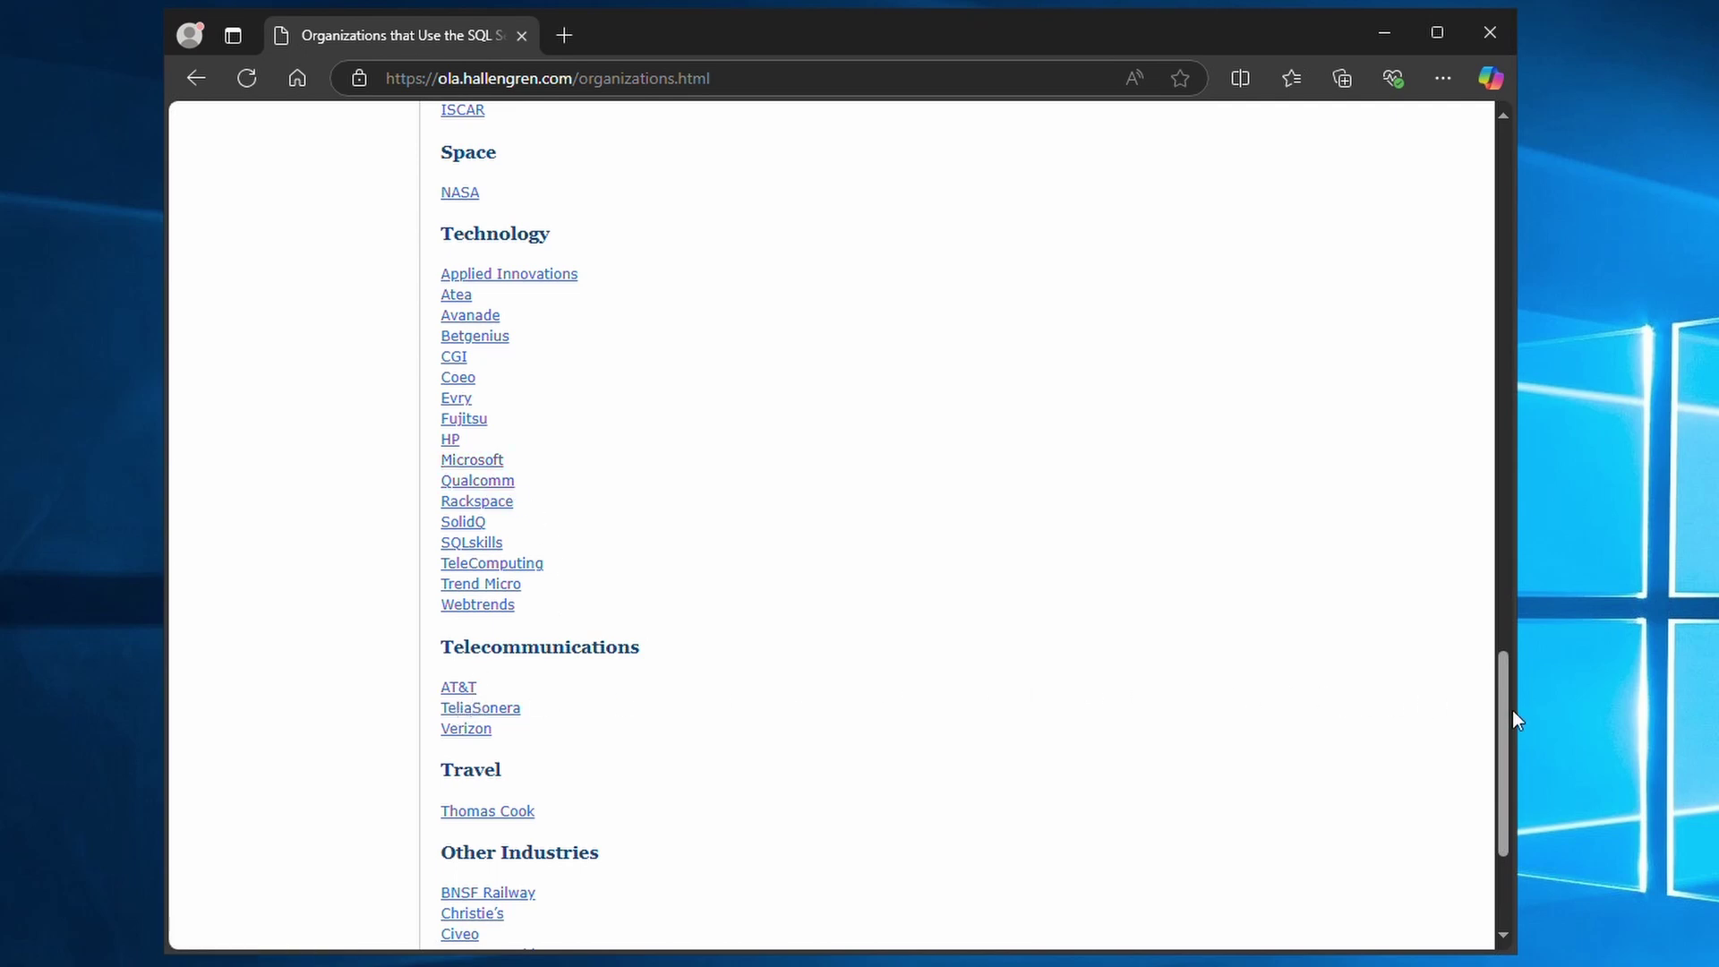
{"action": "left_click_drag", "start_coordinate": [1497, 726], "coordinate": [1527, 124]}
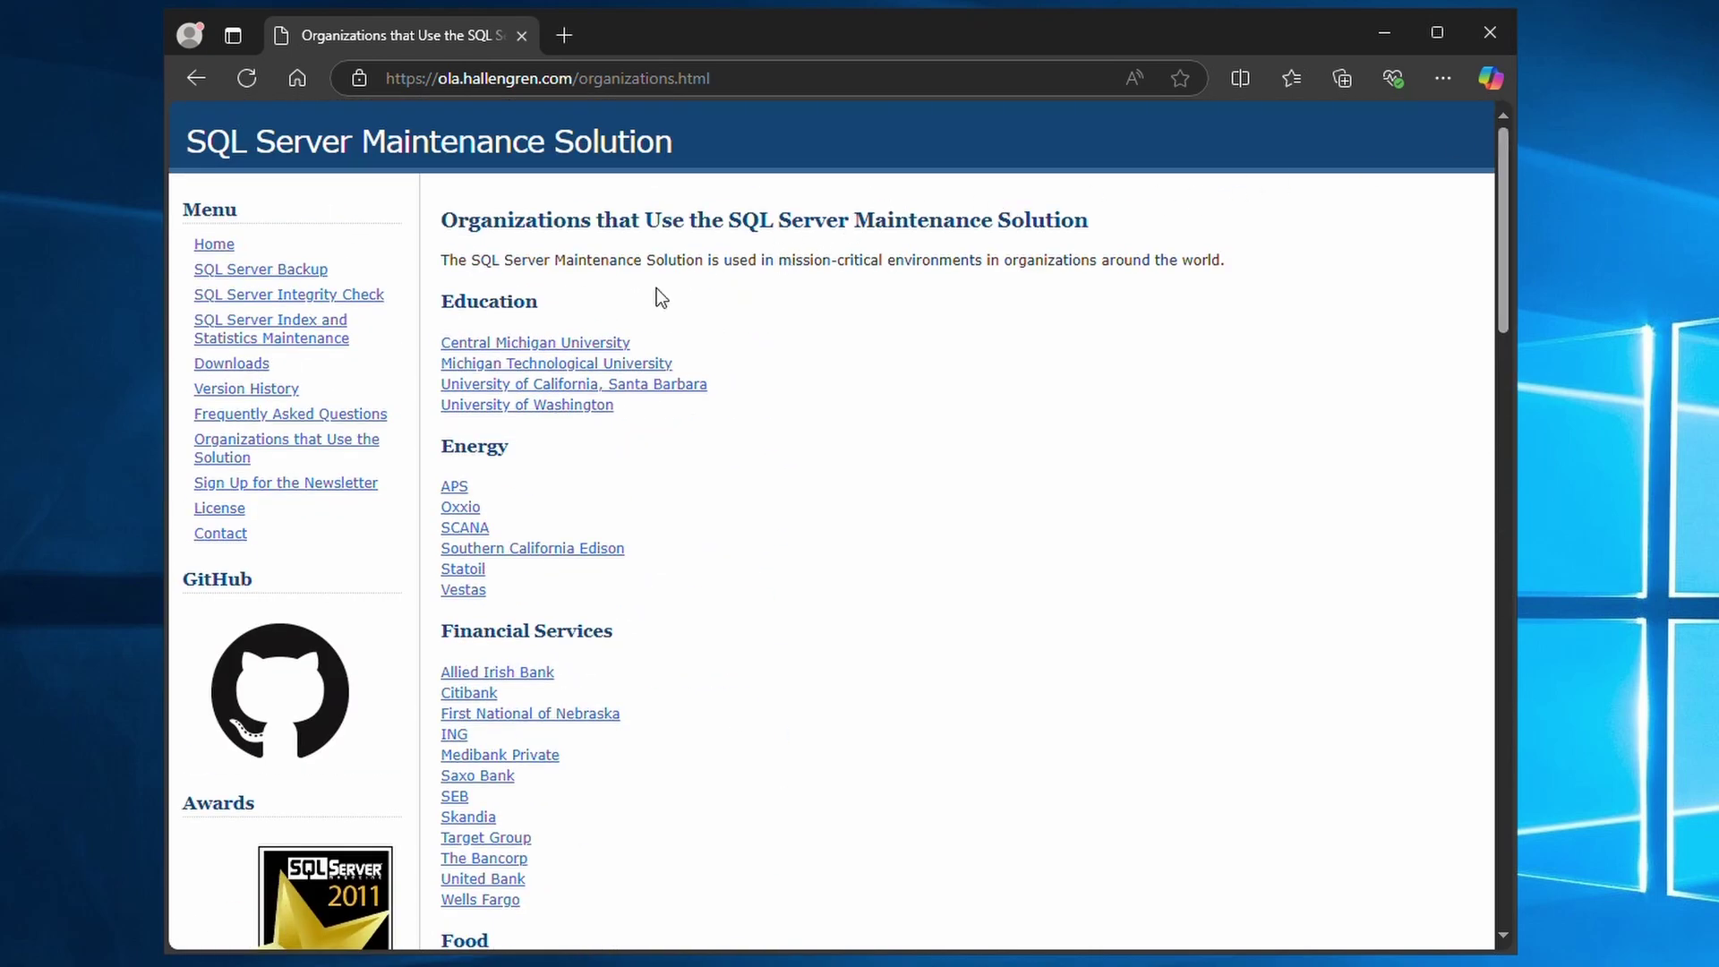
Read the script description on the Downloads page and download MaintenanceSolution.sql
{"action": "left_click", "coordinate": [226, 377]}
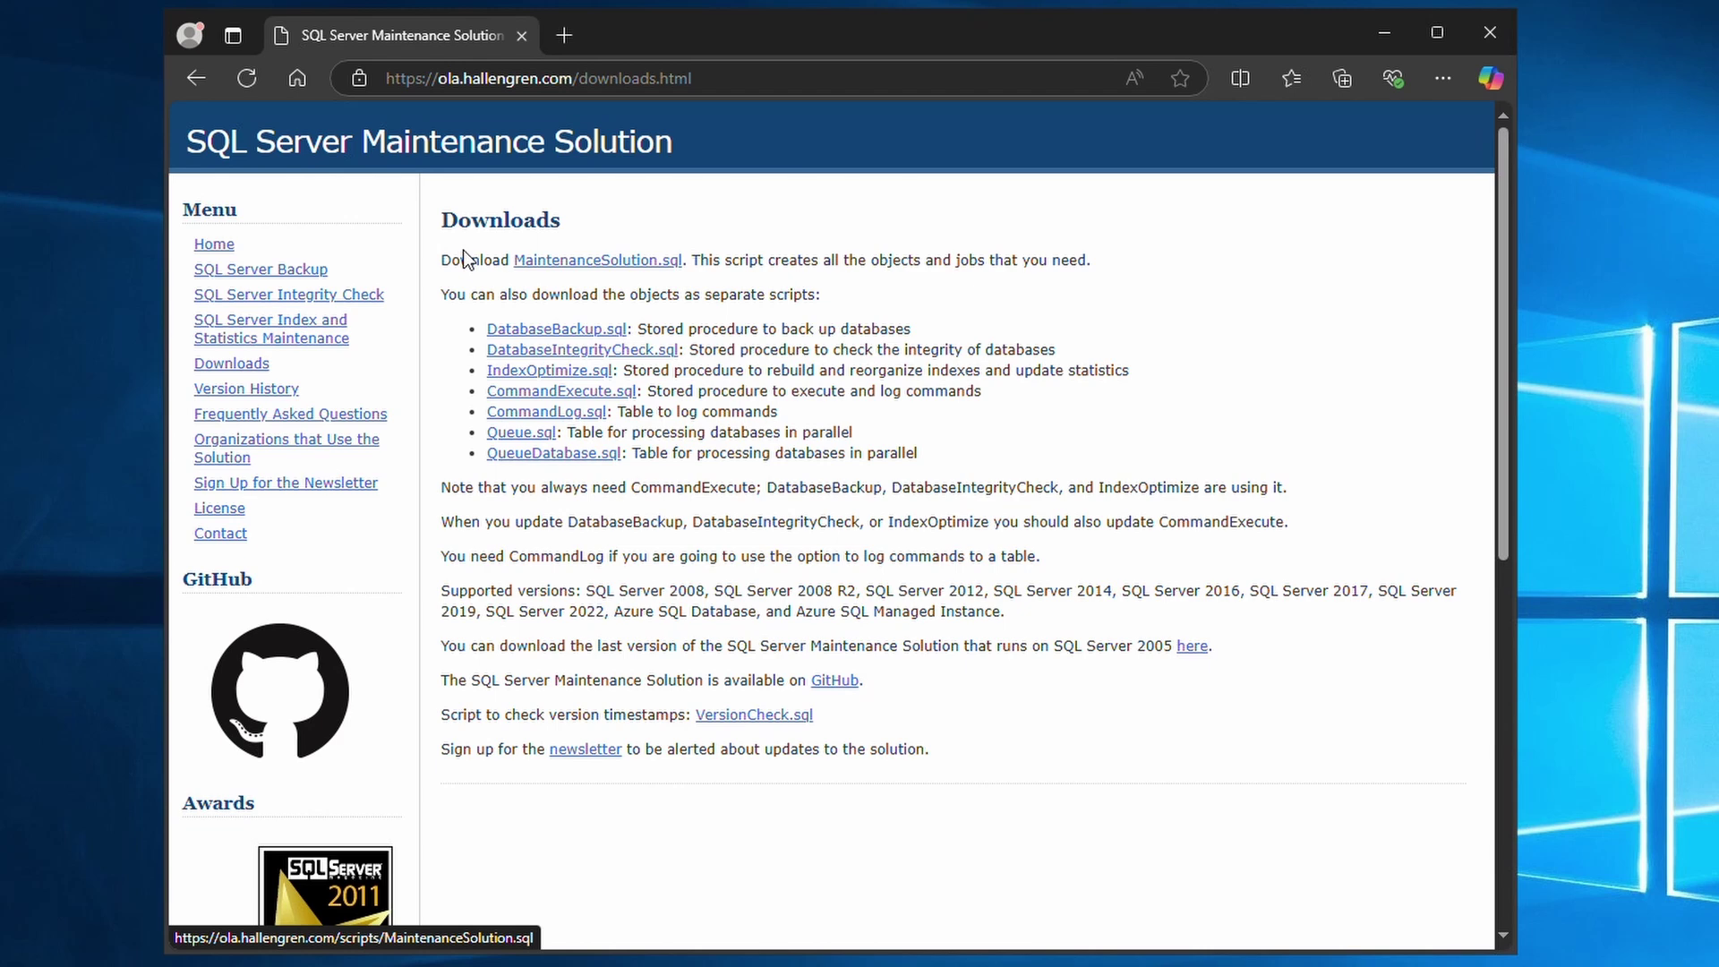
{"action": "left_click_drag", "start_coordinate": [436, 263], "coordinate": [782, 263]}
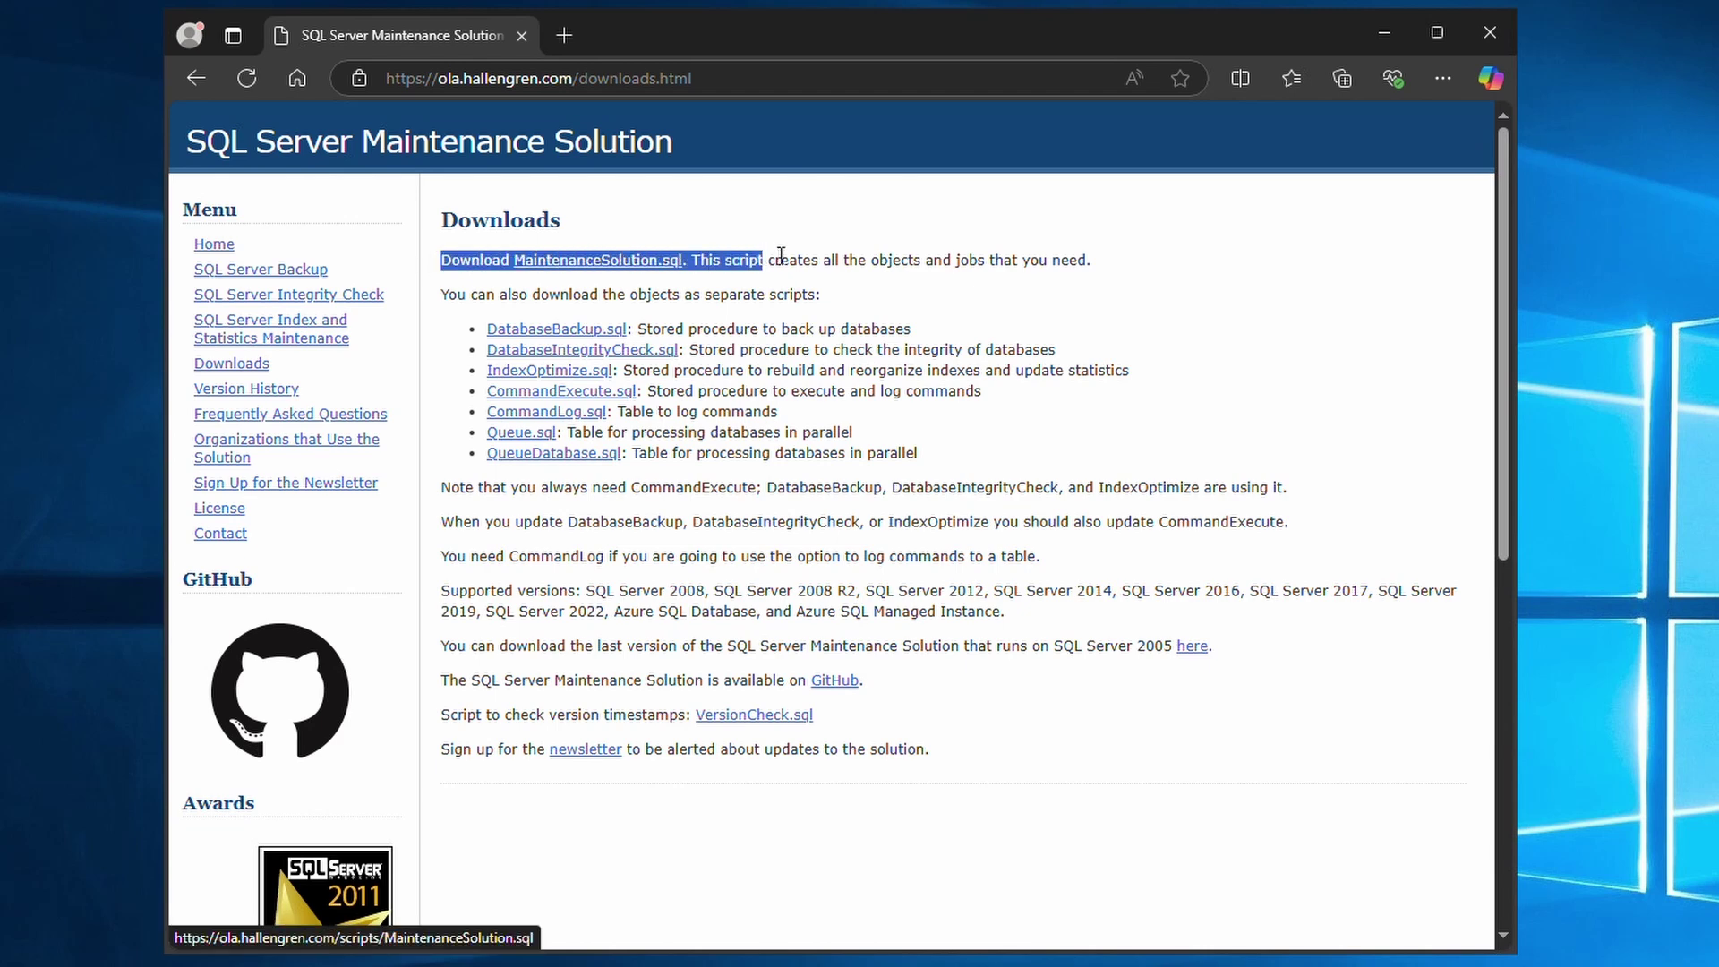
{"action": "left_click", "coordinate": [880, 316]}
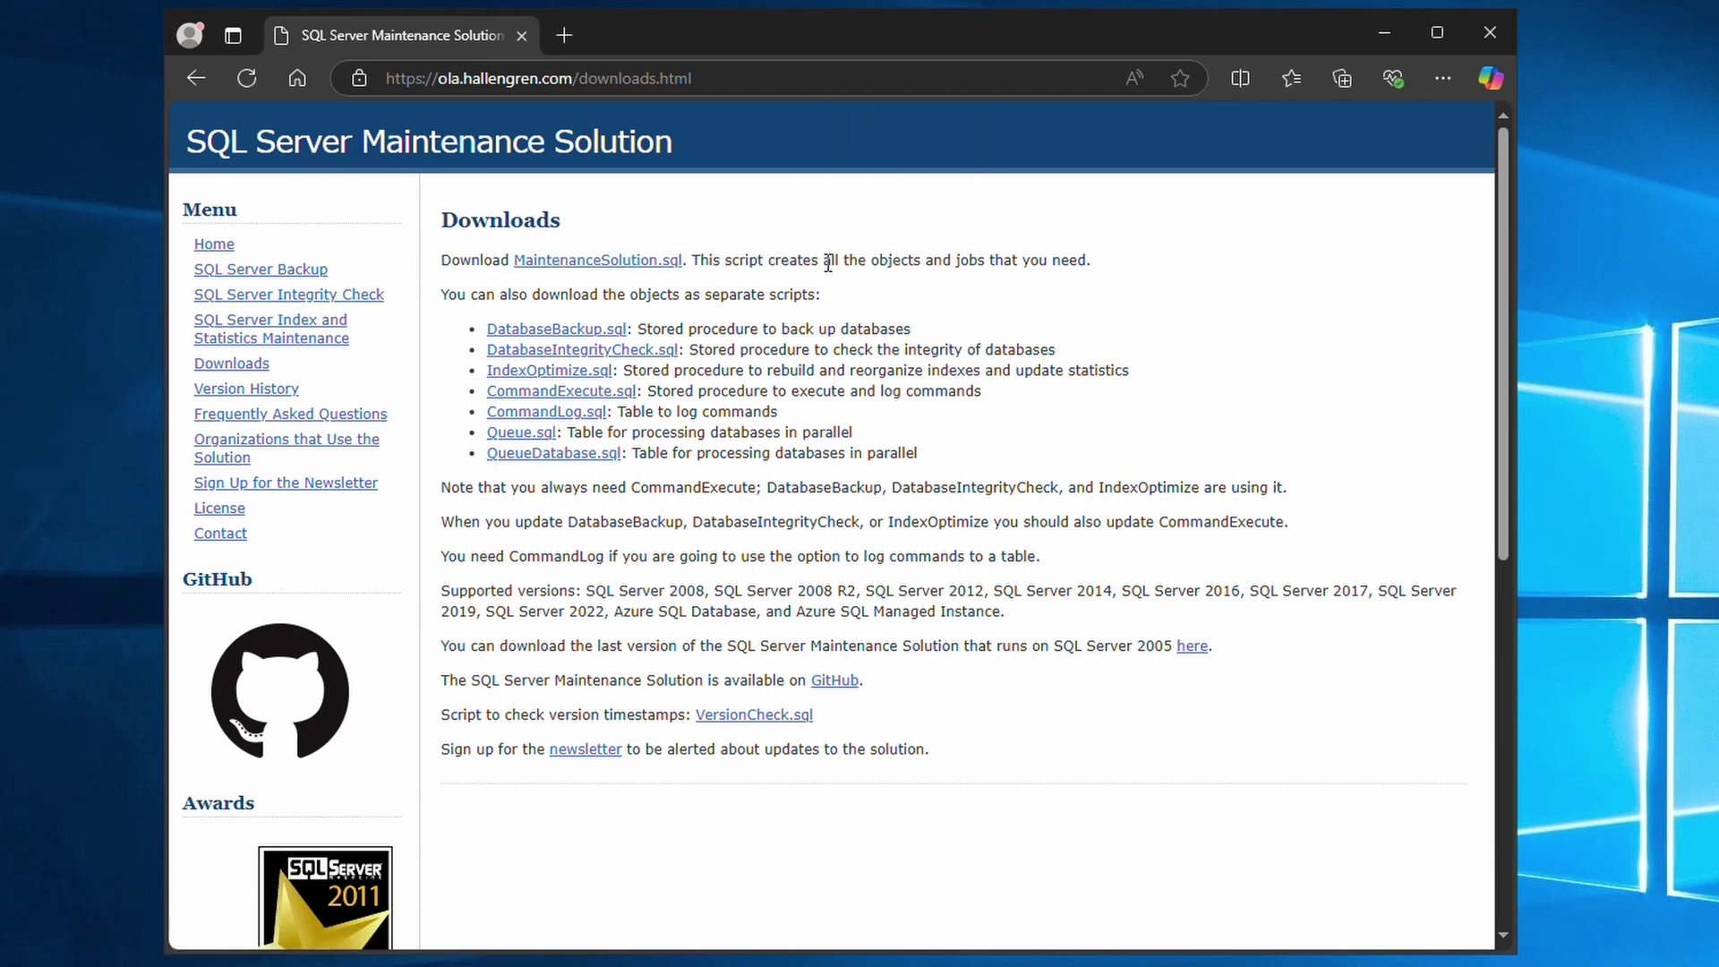
{"action": "left_click_drag", "start_coordinate": [826, 263], "coordinate": [1094, 270]}
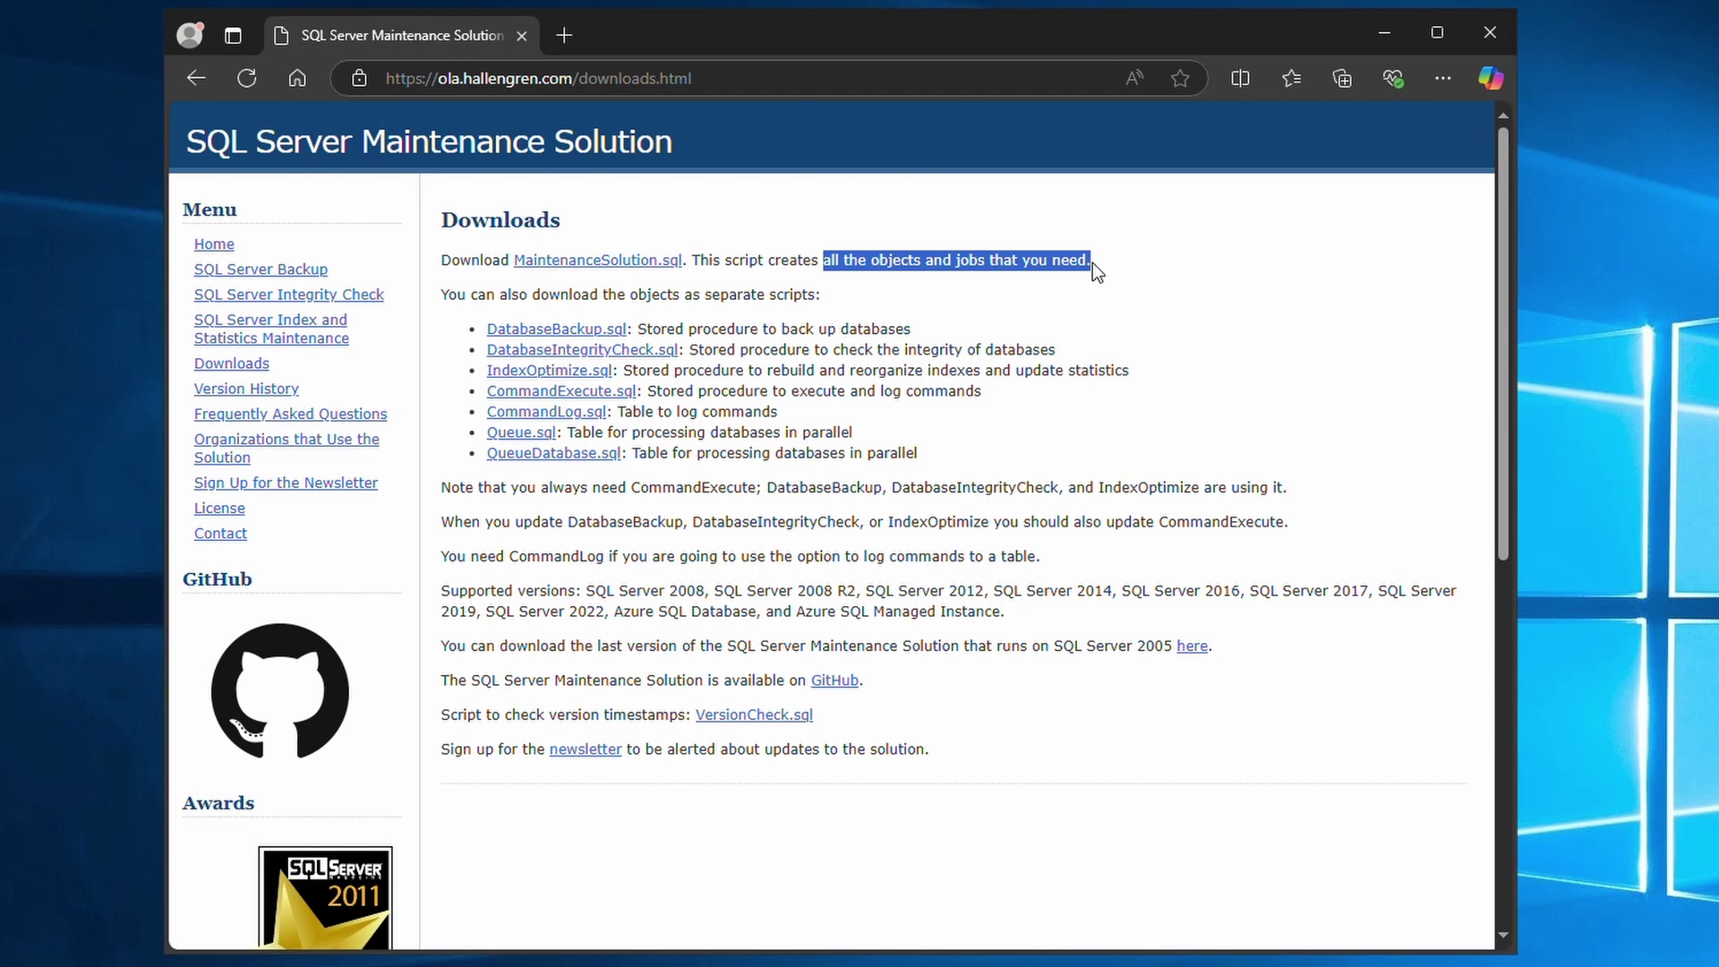
{"action": "left_click", "coordinate": [1076, 383]}
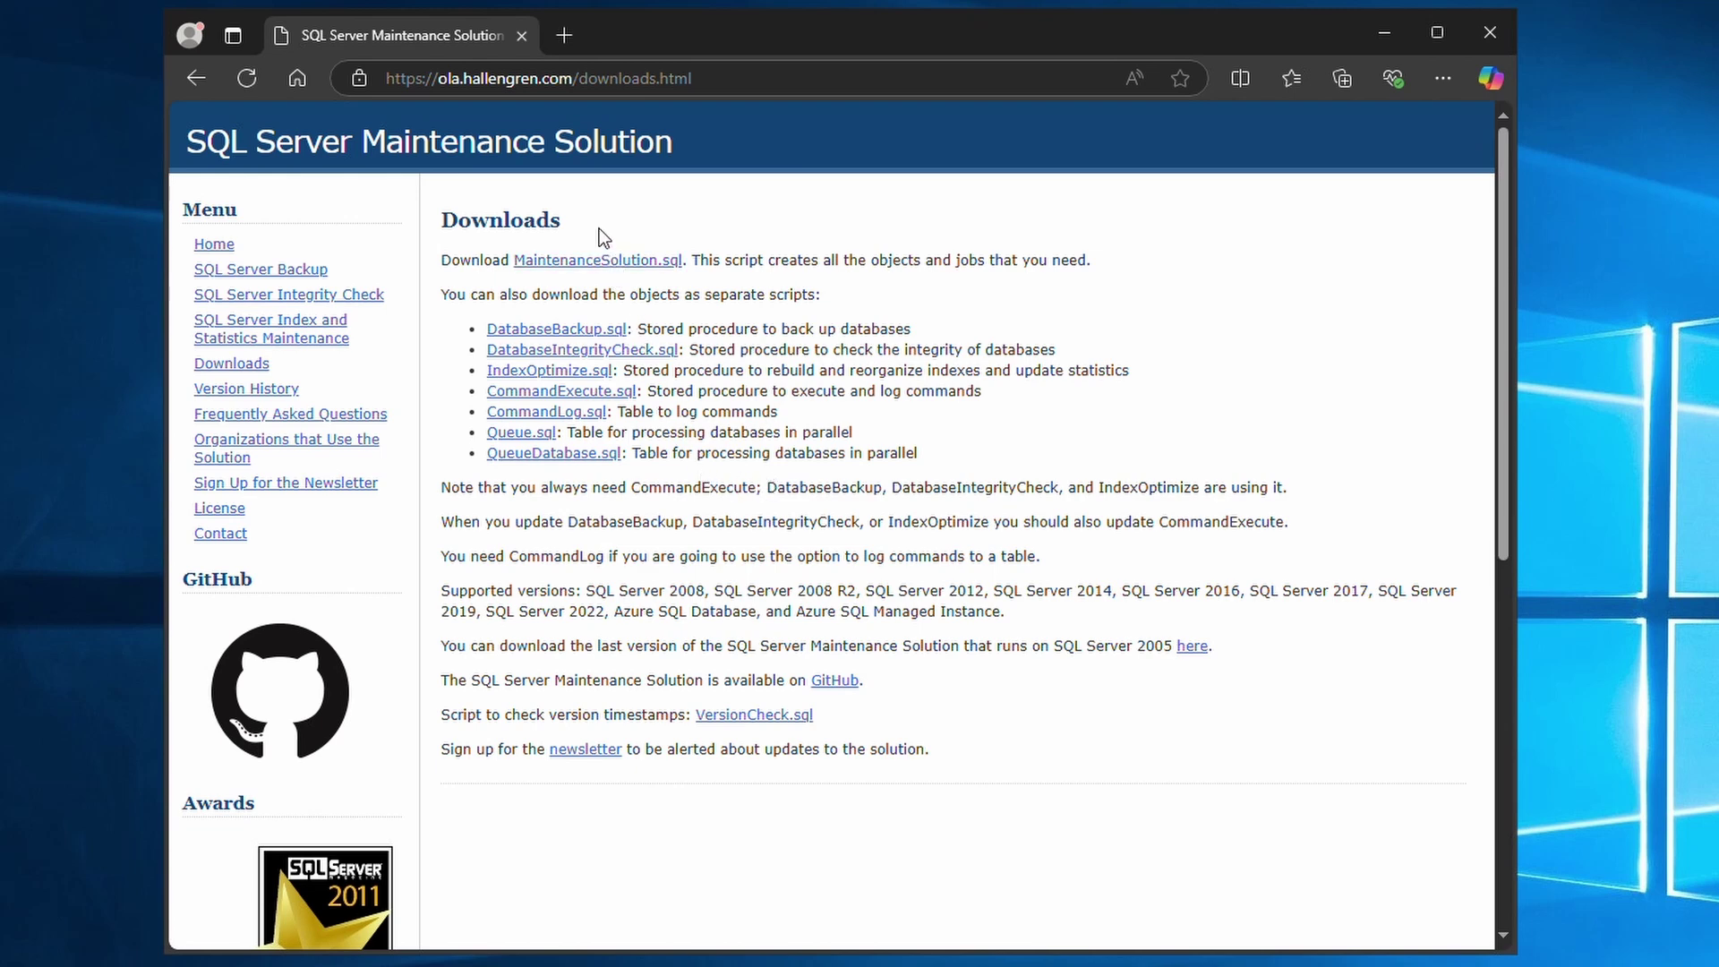
{"action": "left_click", "coordinate": [599, 261]}
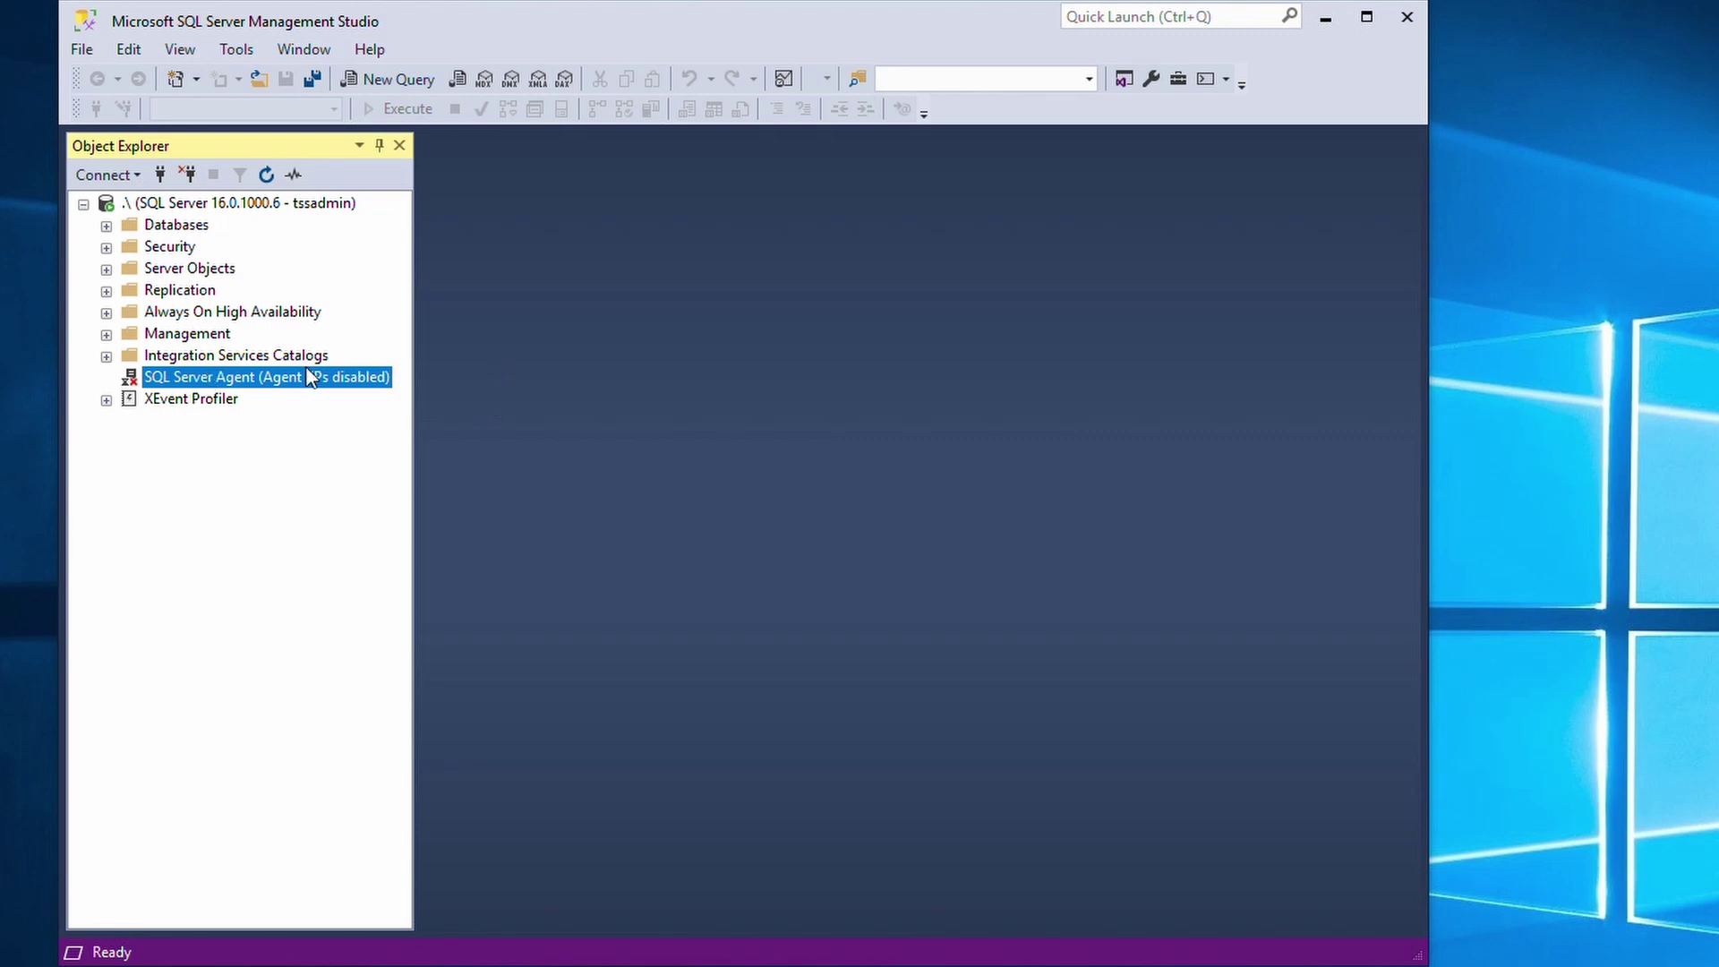
{"action": "right_click", "coordinate": [264, 380]}
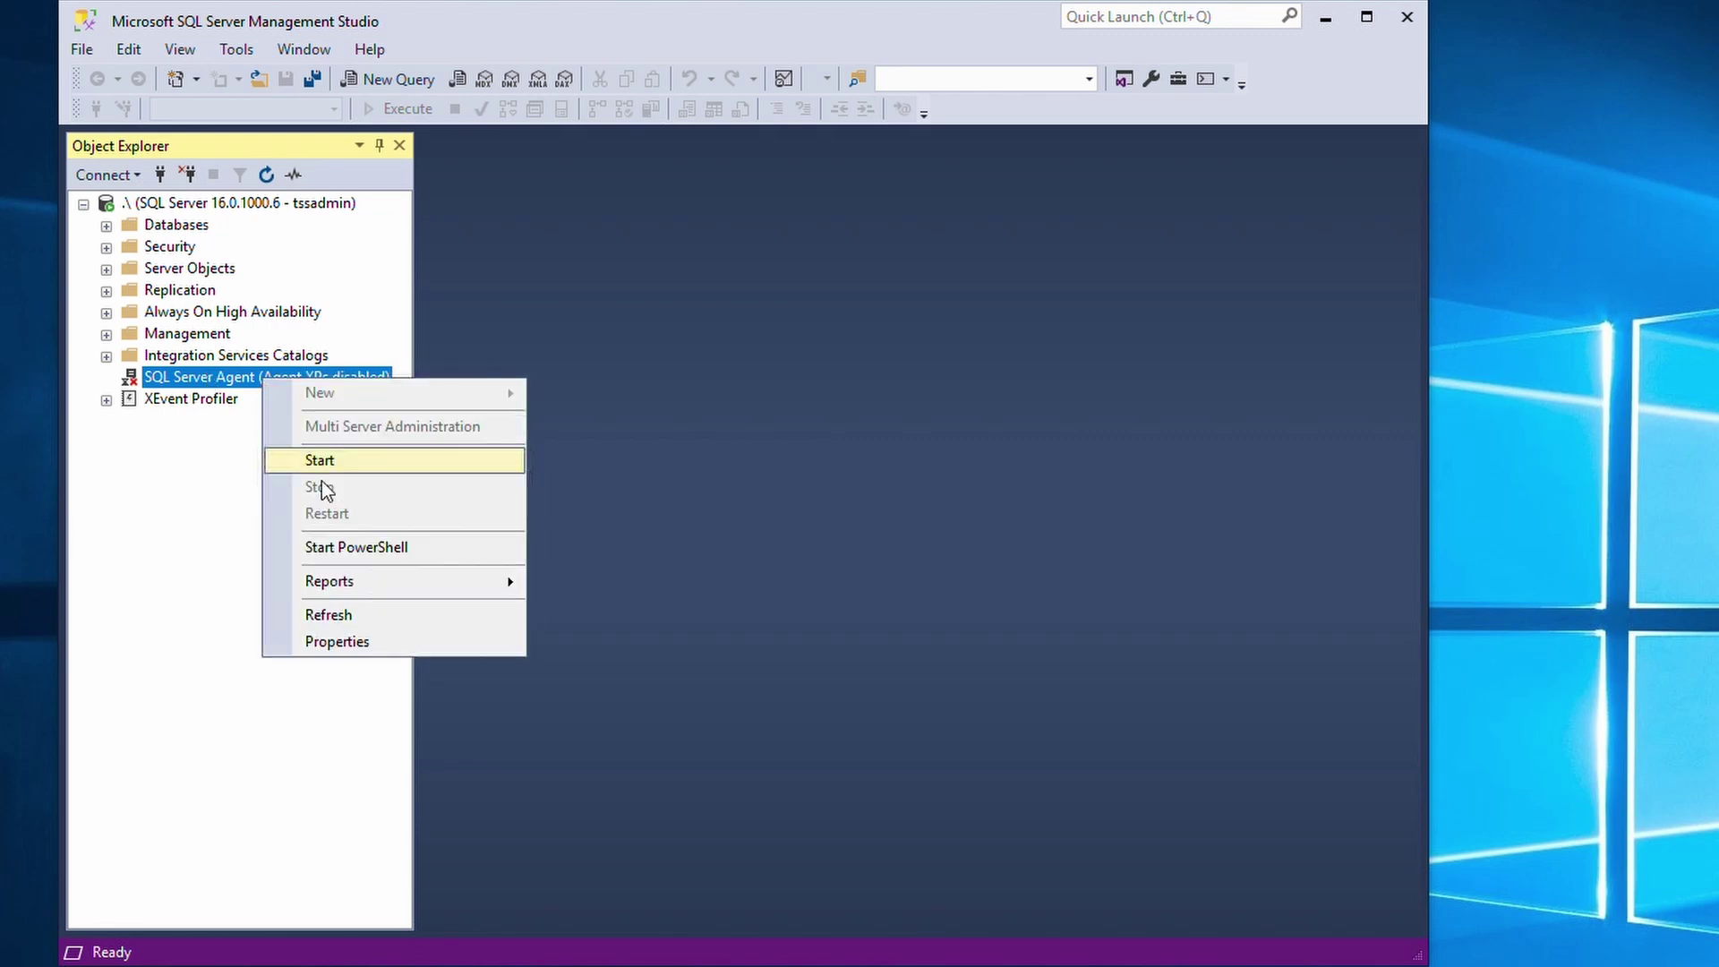
{"action": "left_click", "coordinate": [402, 644]}
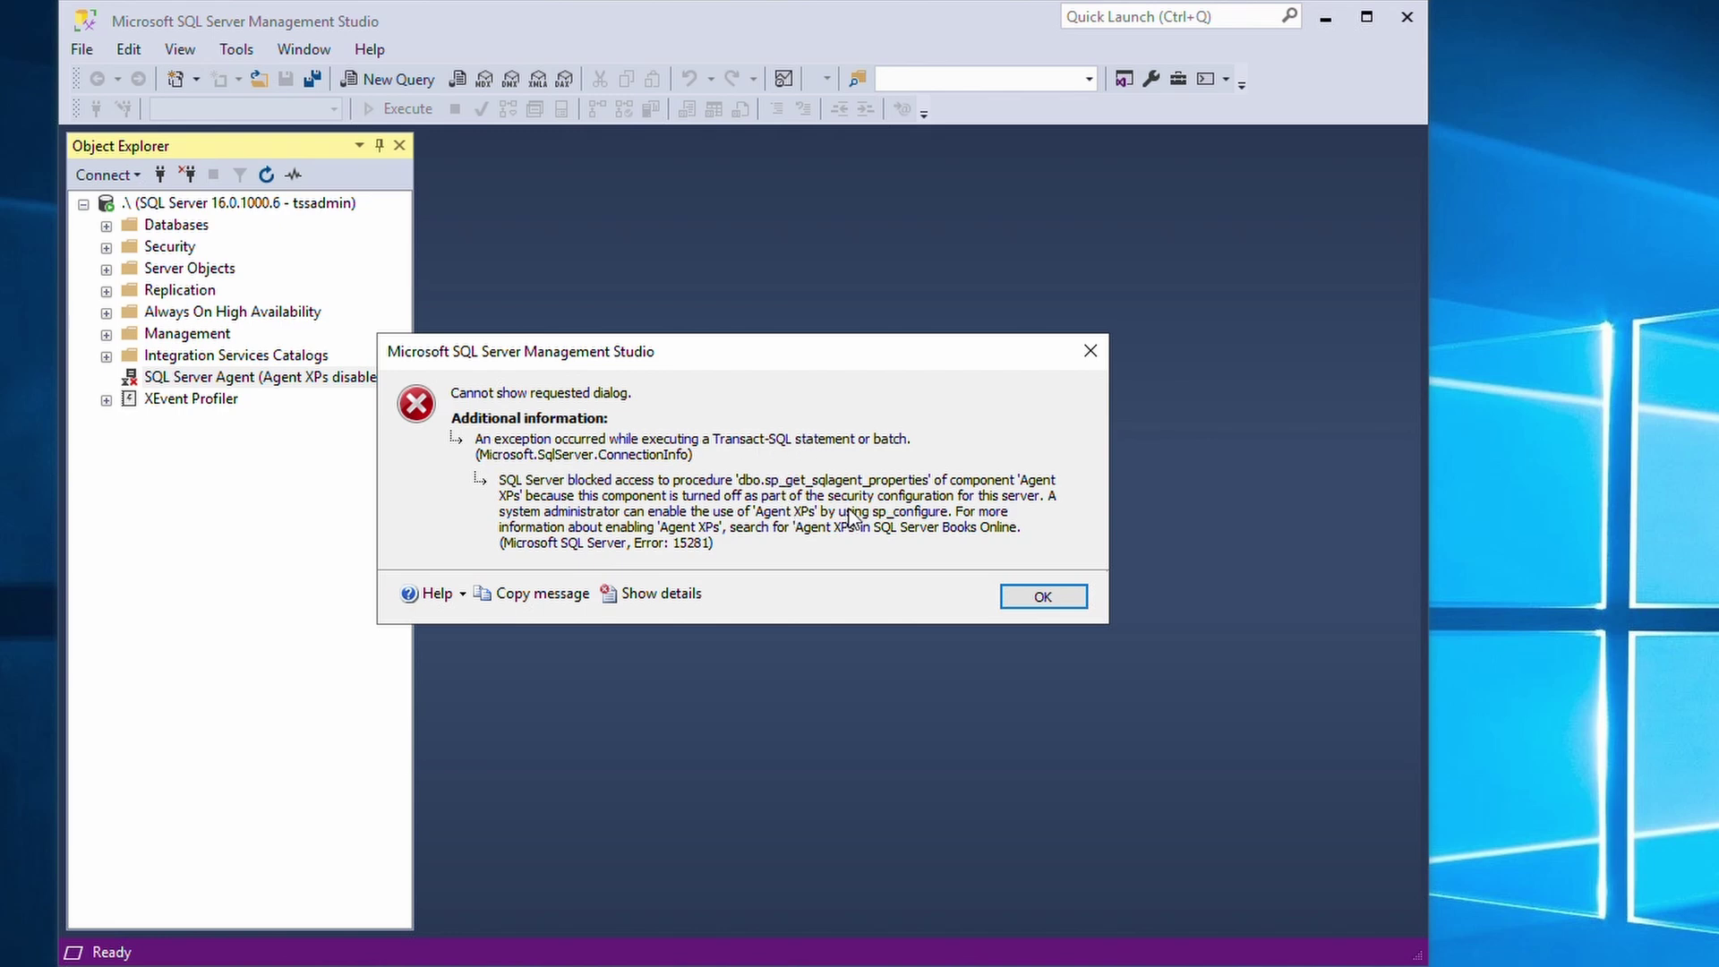
{"action": "left_click", "coordinate": [1091, 351]}
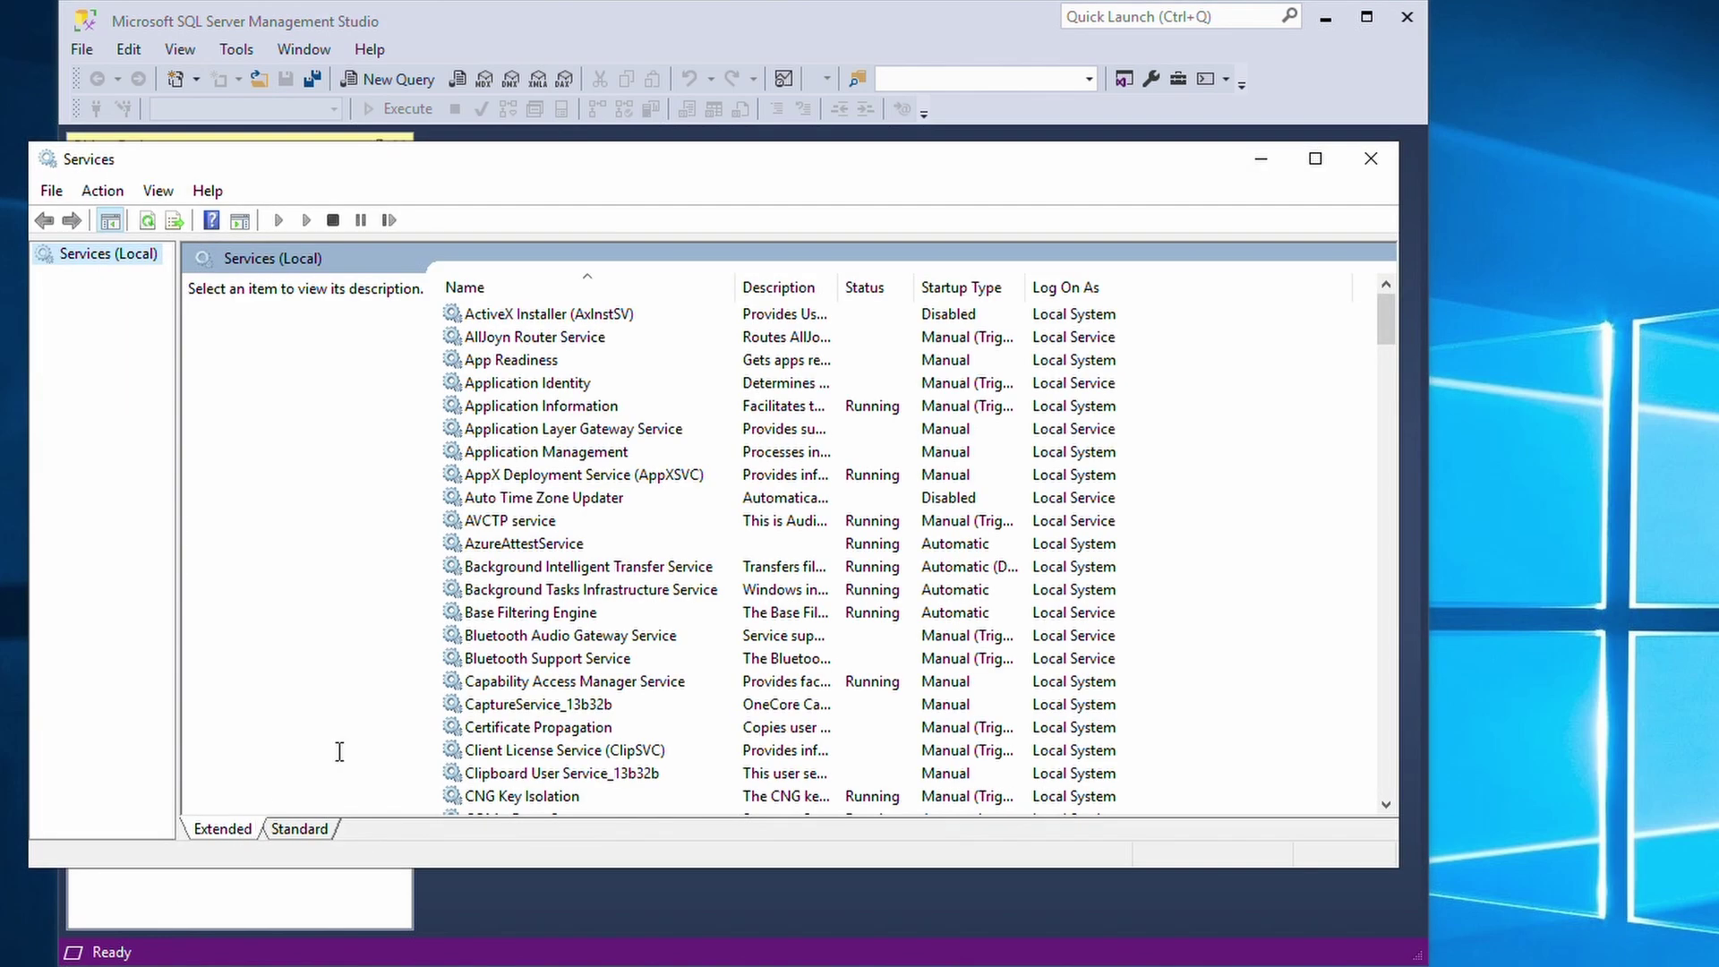
Set SQL Server Agent (MSSQLSERVER) to Automatic (Delayed Start) and start the service
{"action": "left_click", "coordinate": [512, 571]}
{"action": "type", "text": "s"}
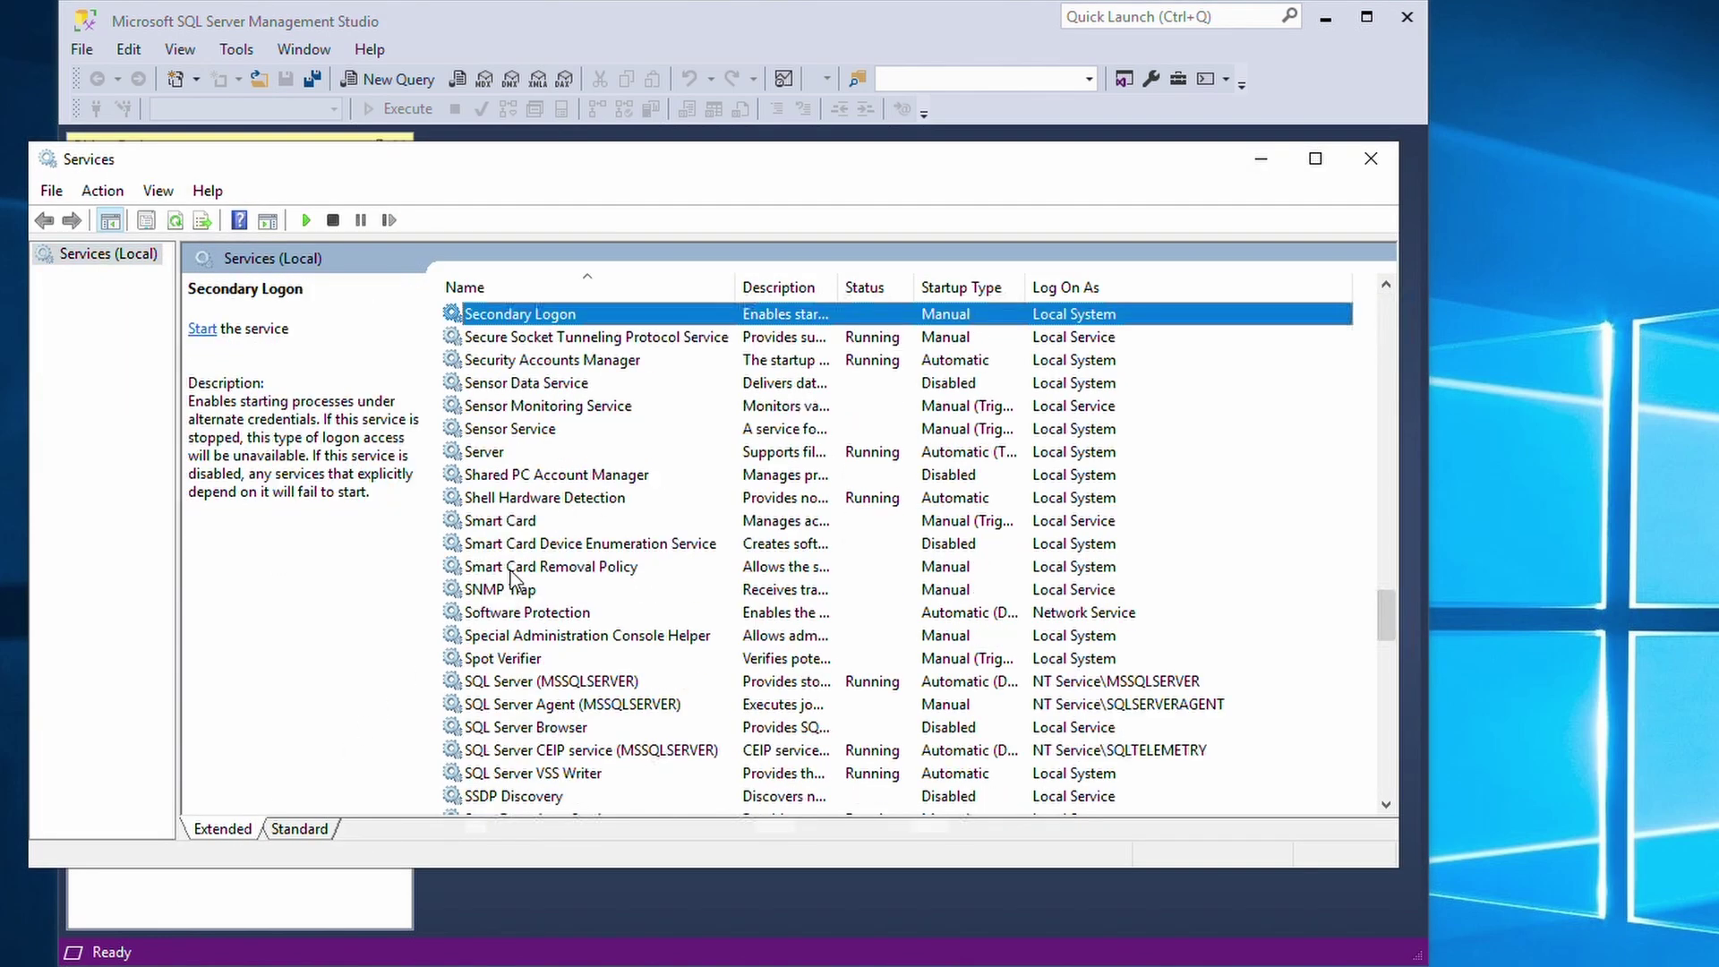
{"action": "type", "text": "ql"}
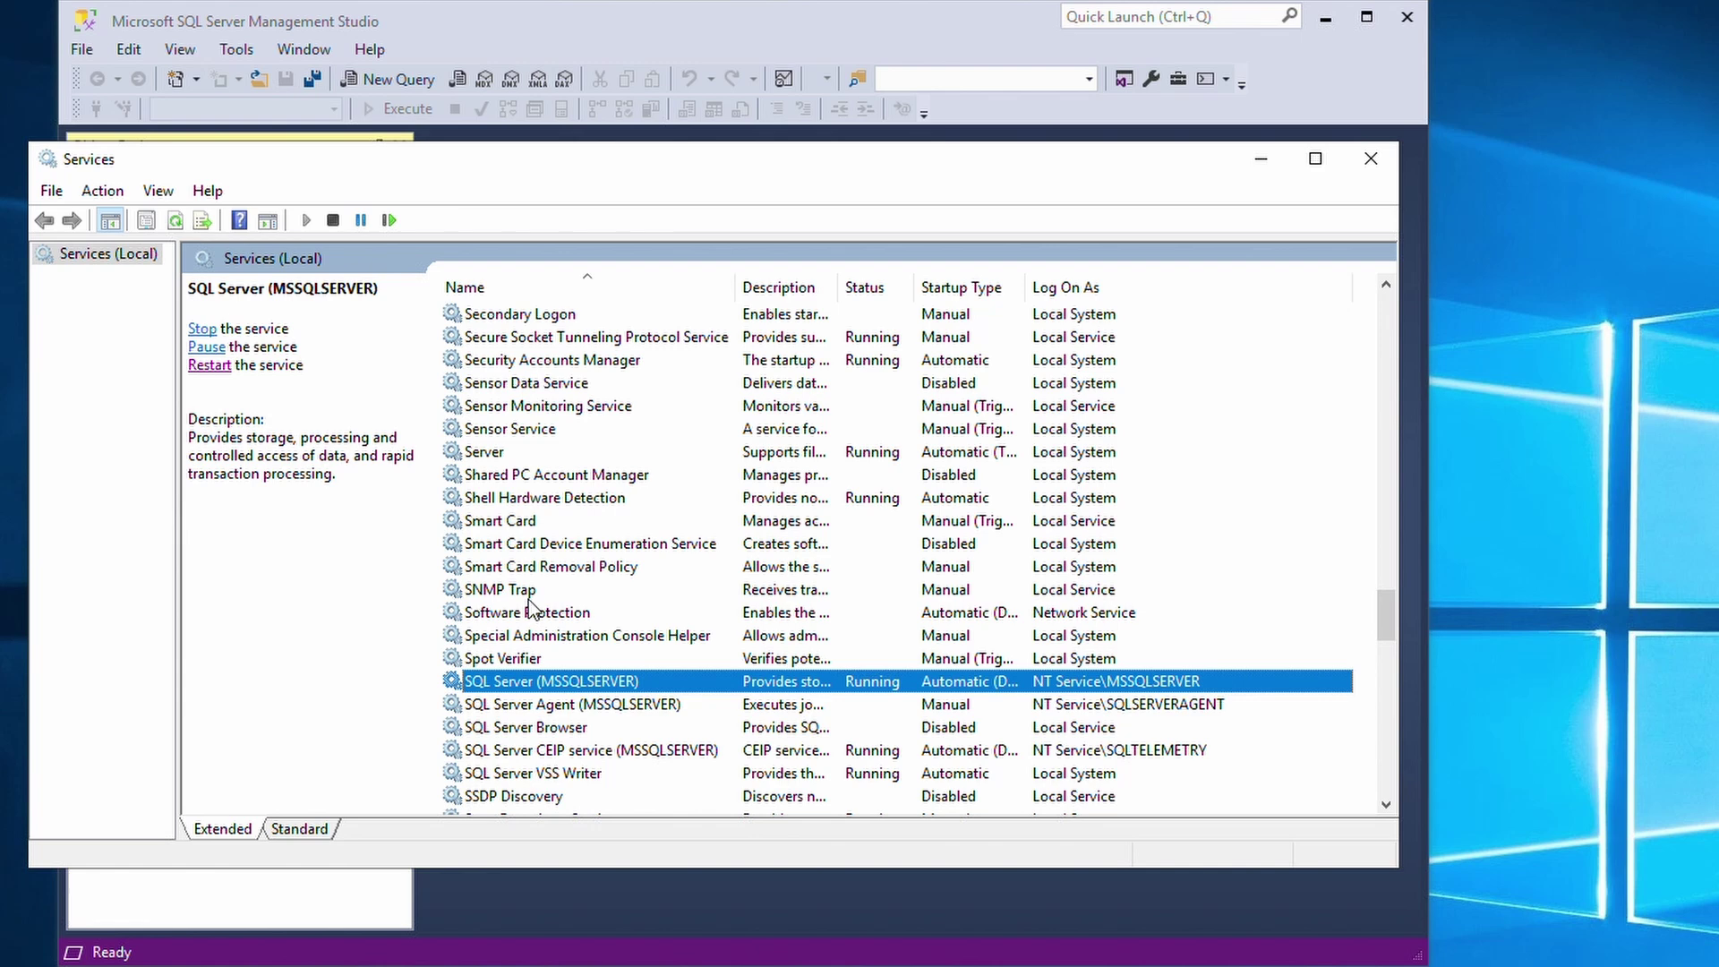
{"action": "left_click", "coordinate": [950, 709]}
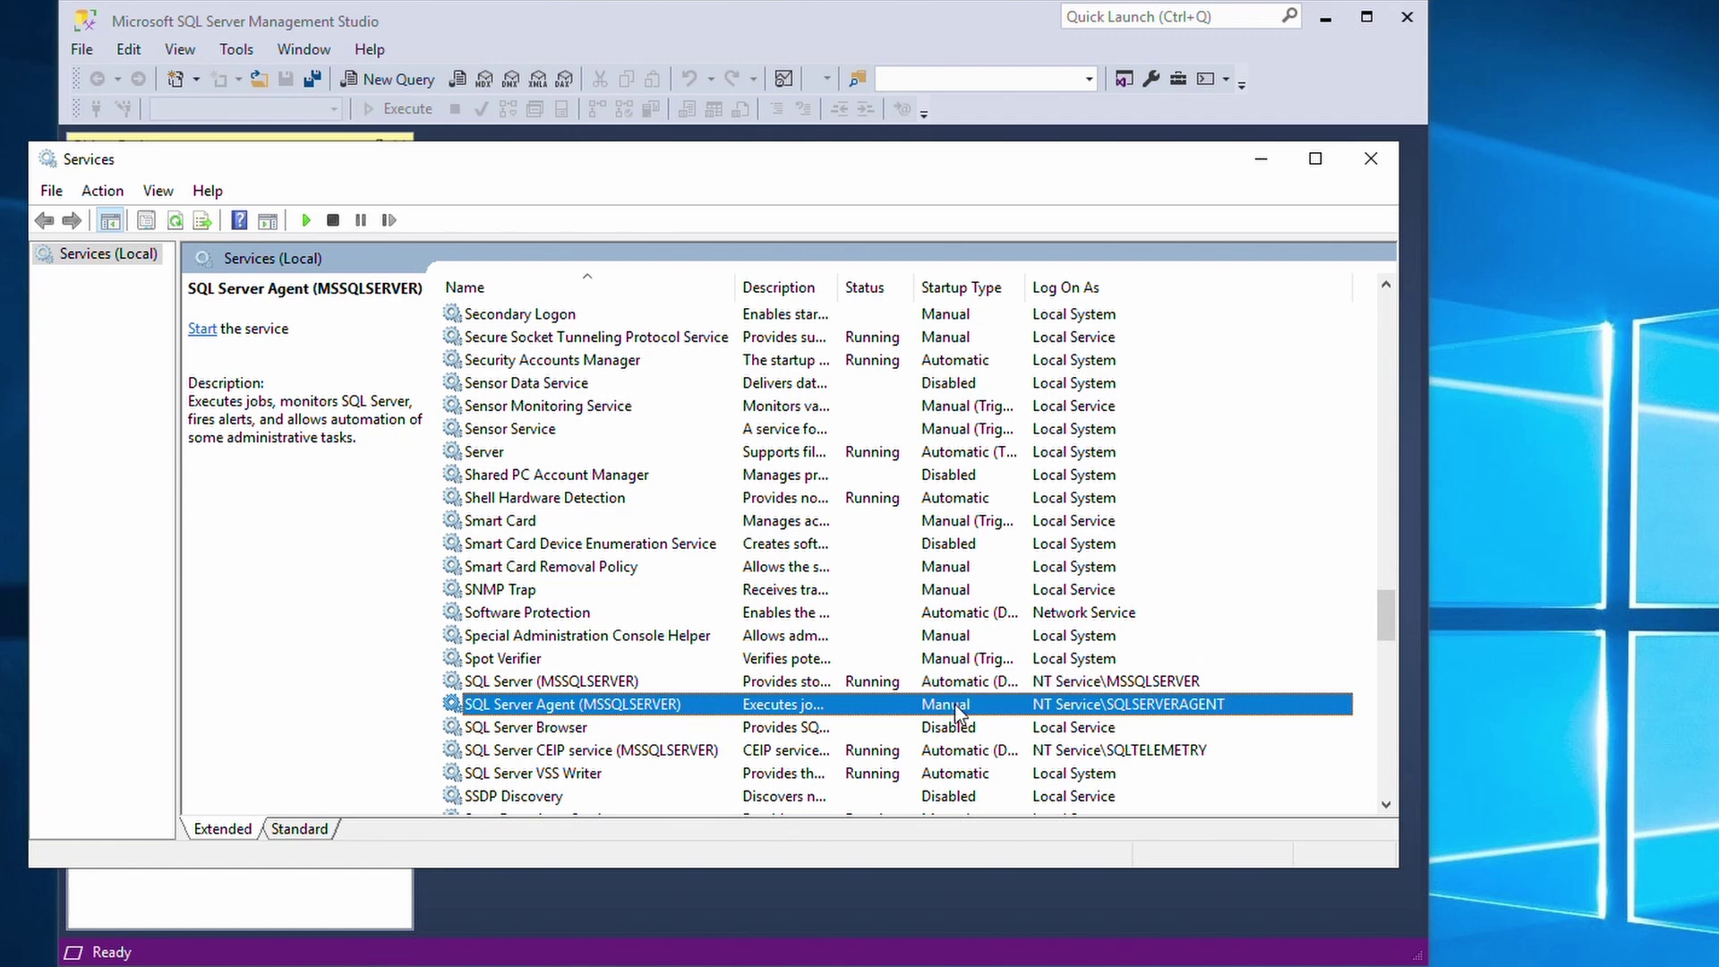
{"action": "right_click", "coordinate": [946, 717]}
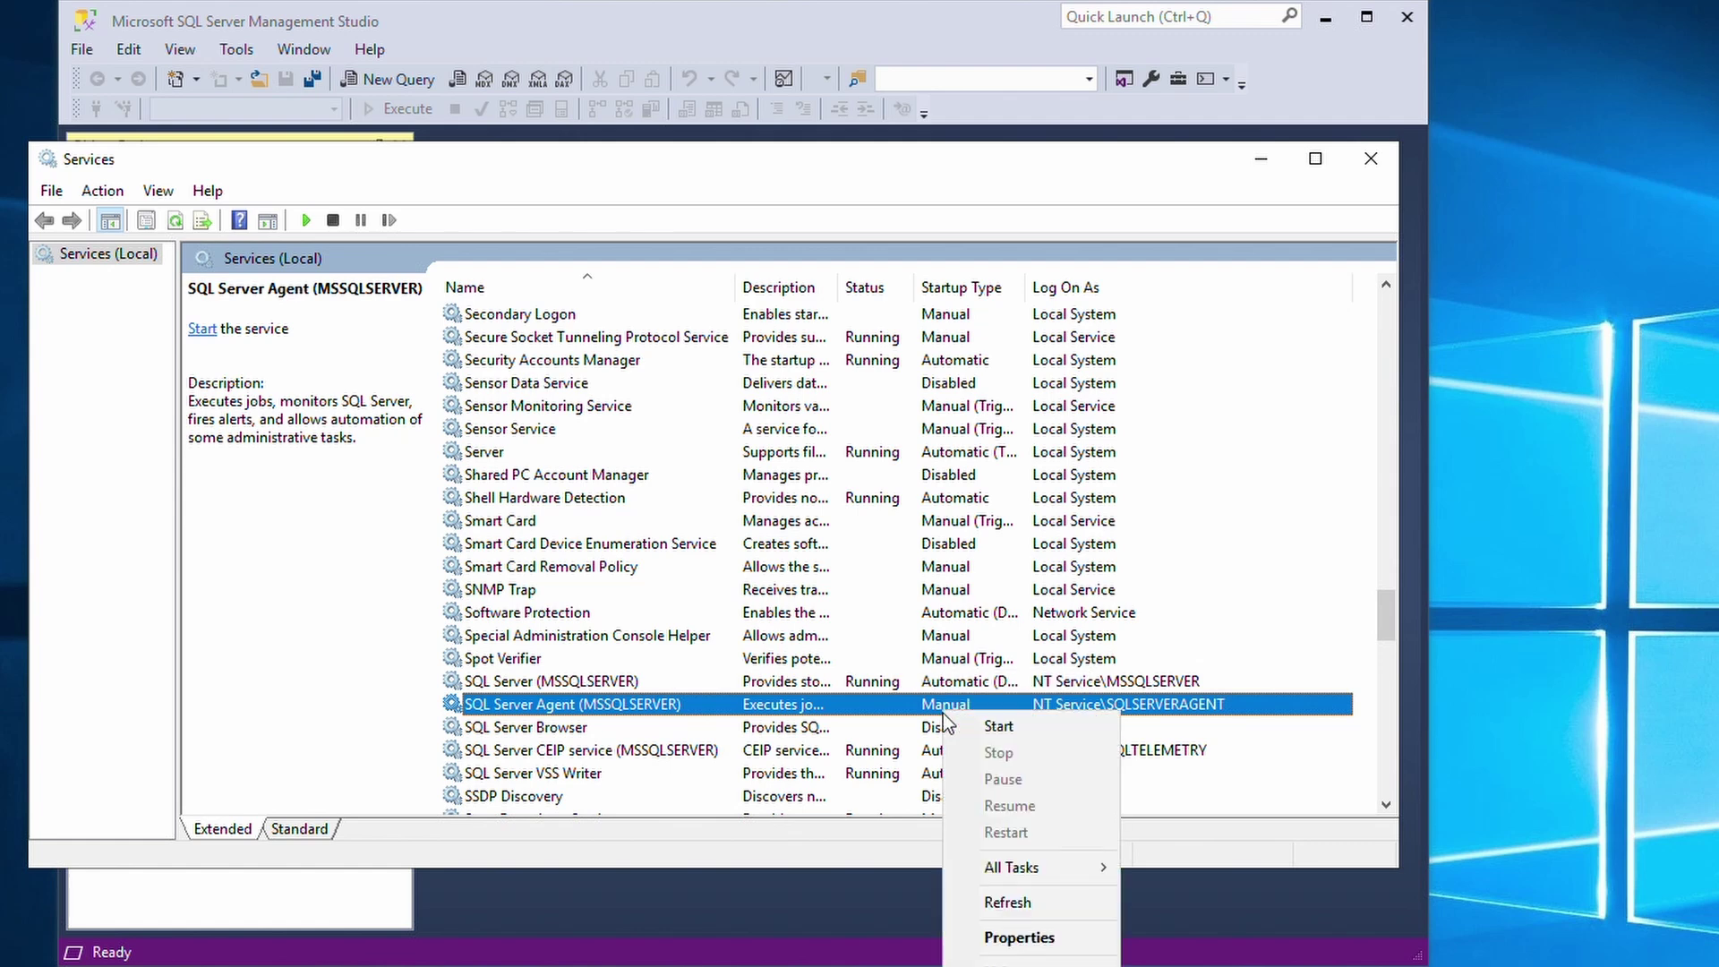
{"action": "left_click", "coordinate": [1043, 933]}
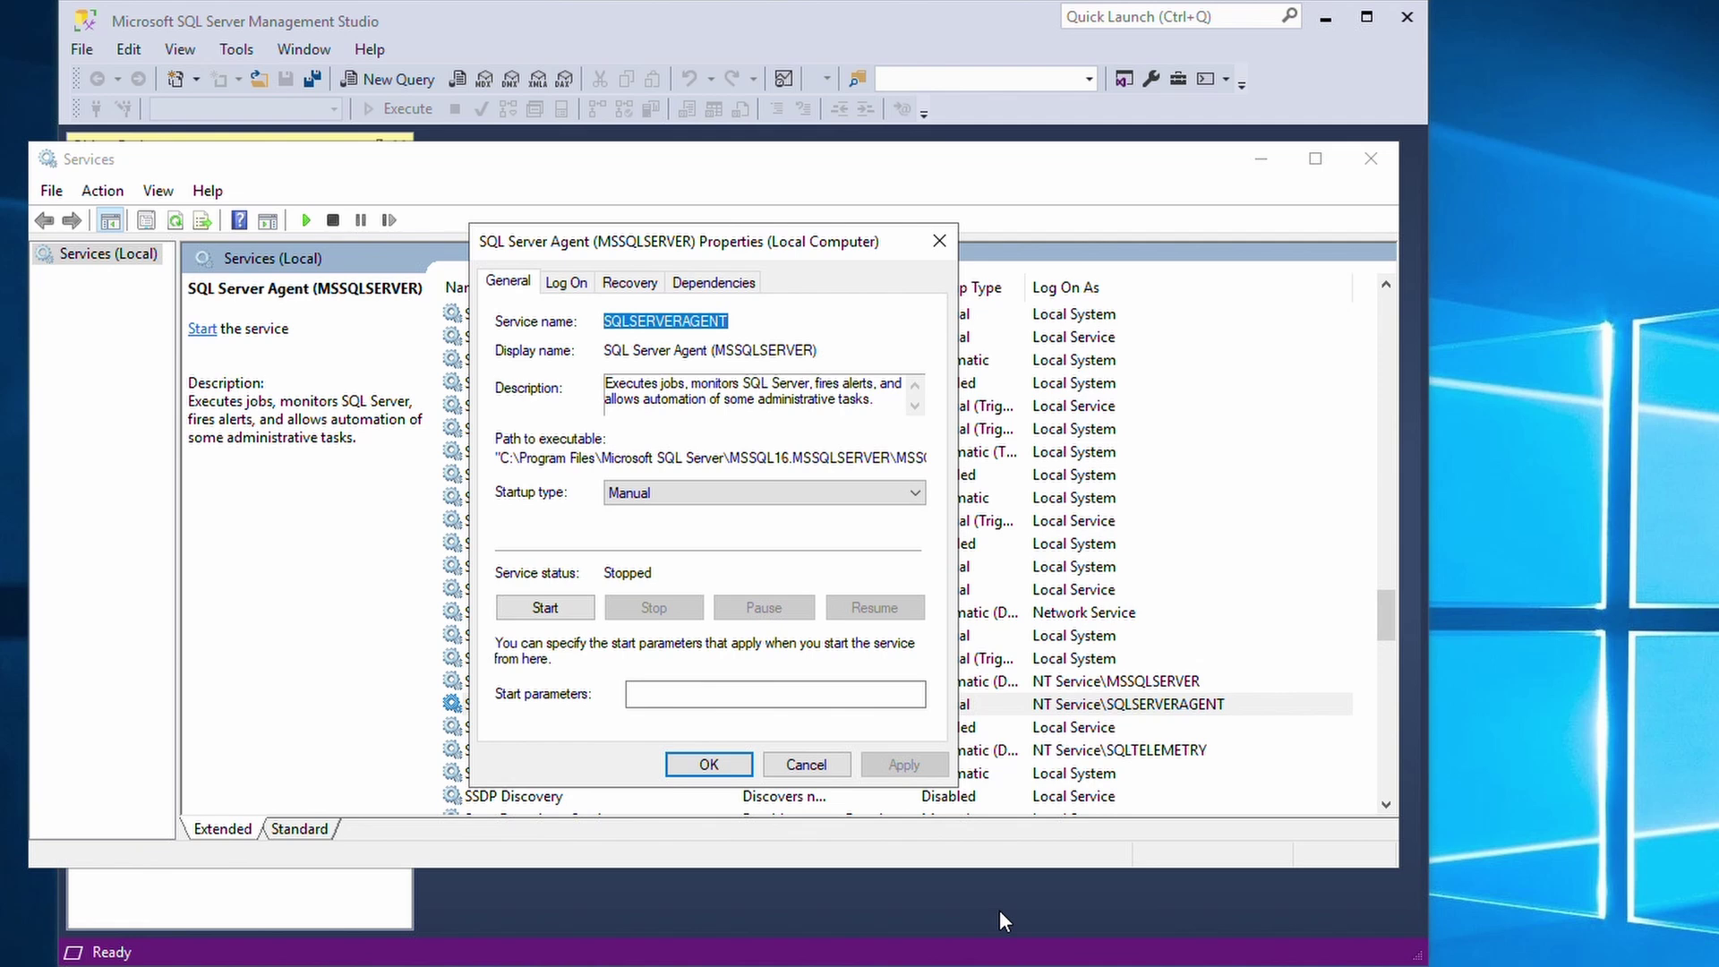
{"action": "left_click", "coordinate": [915, 494]}
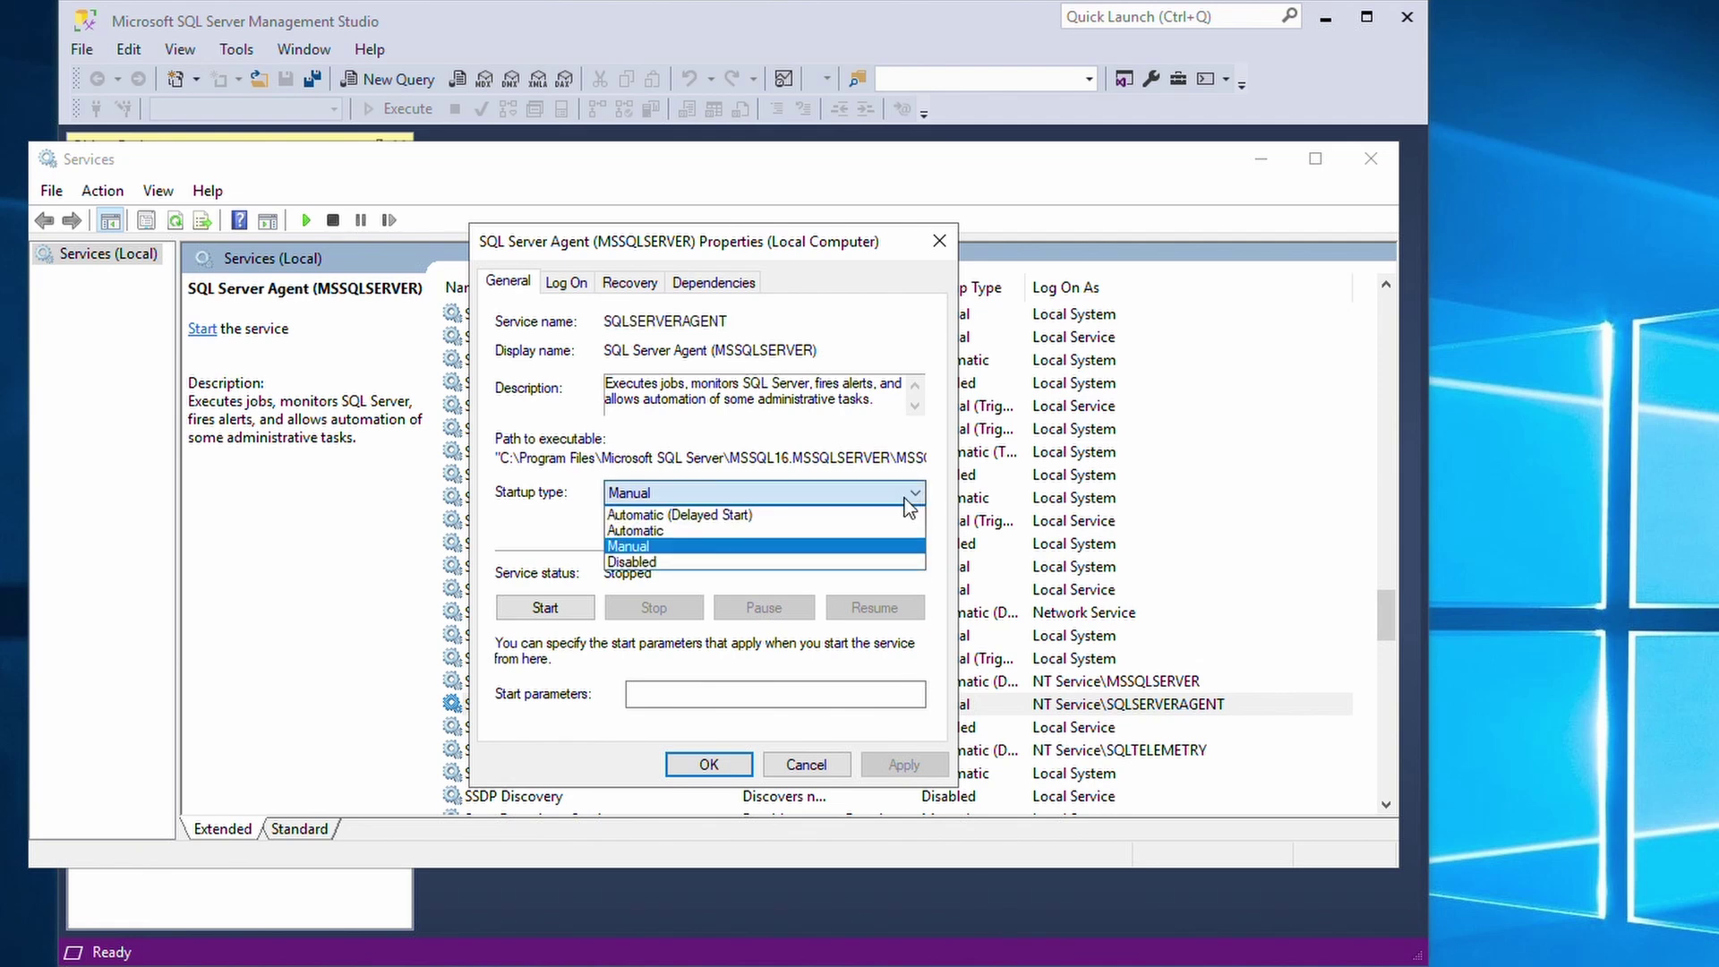
{"action": "left_click", "coordinate": [874, 516]}
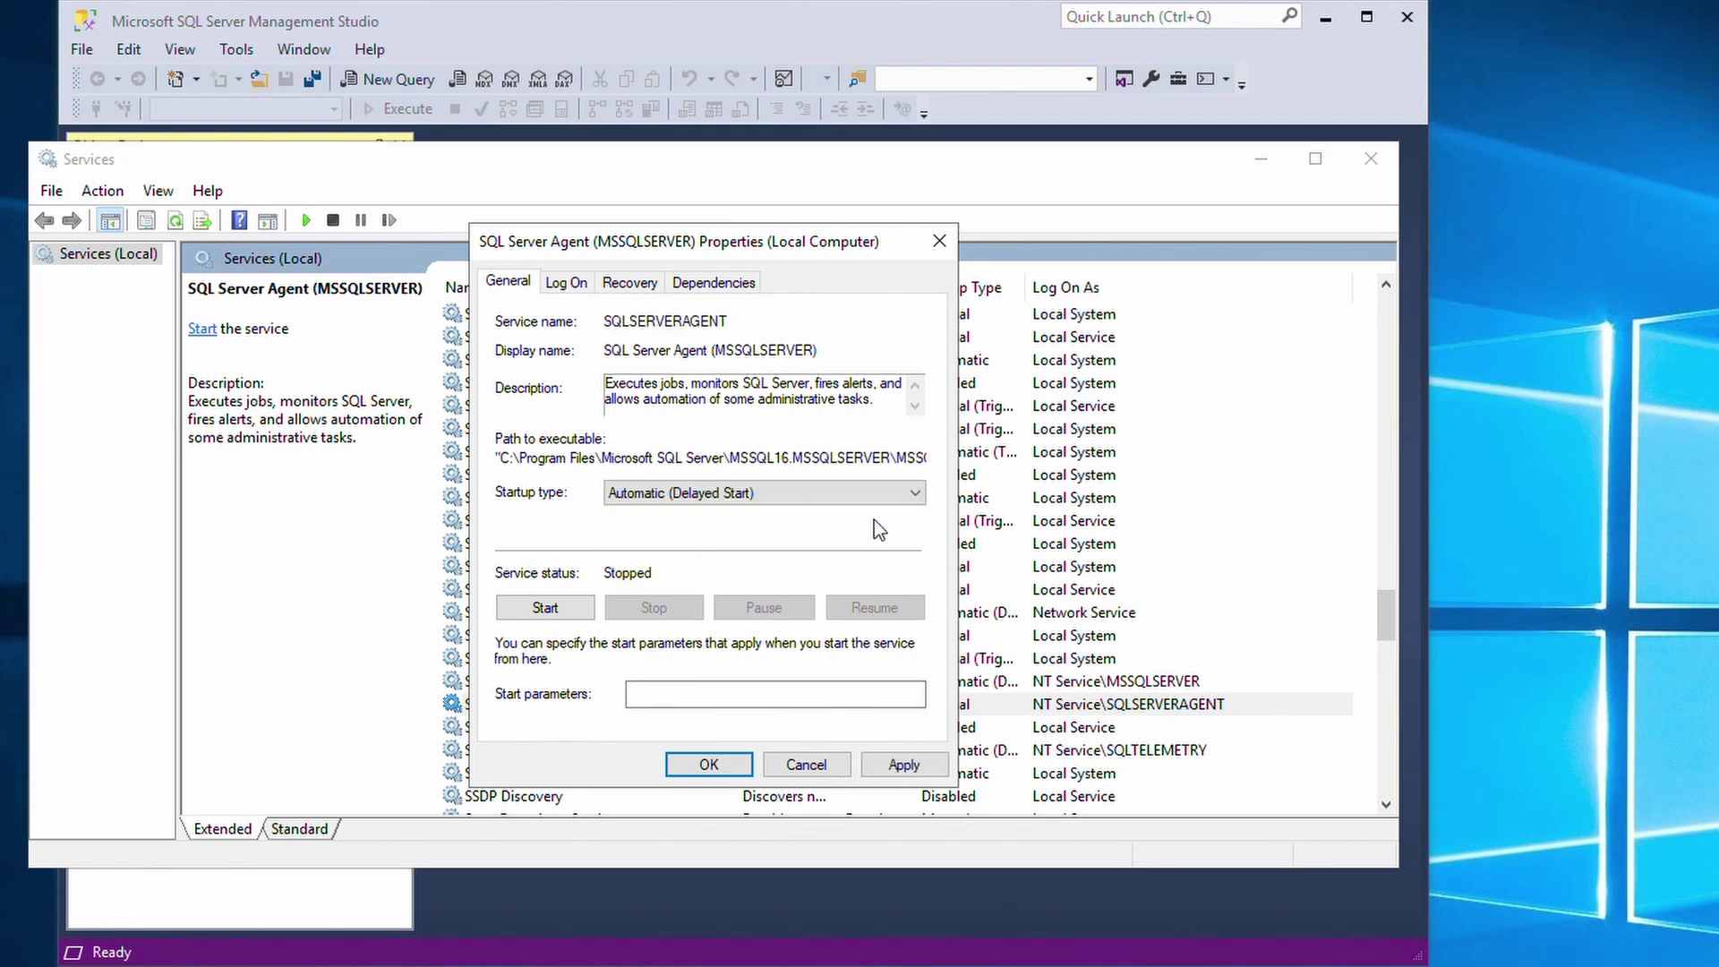
{"action": "left_click", "coordinate": [548, 610]}
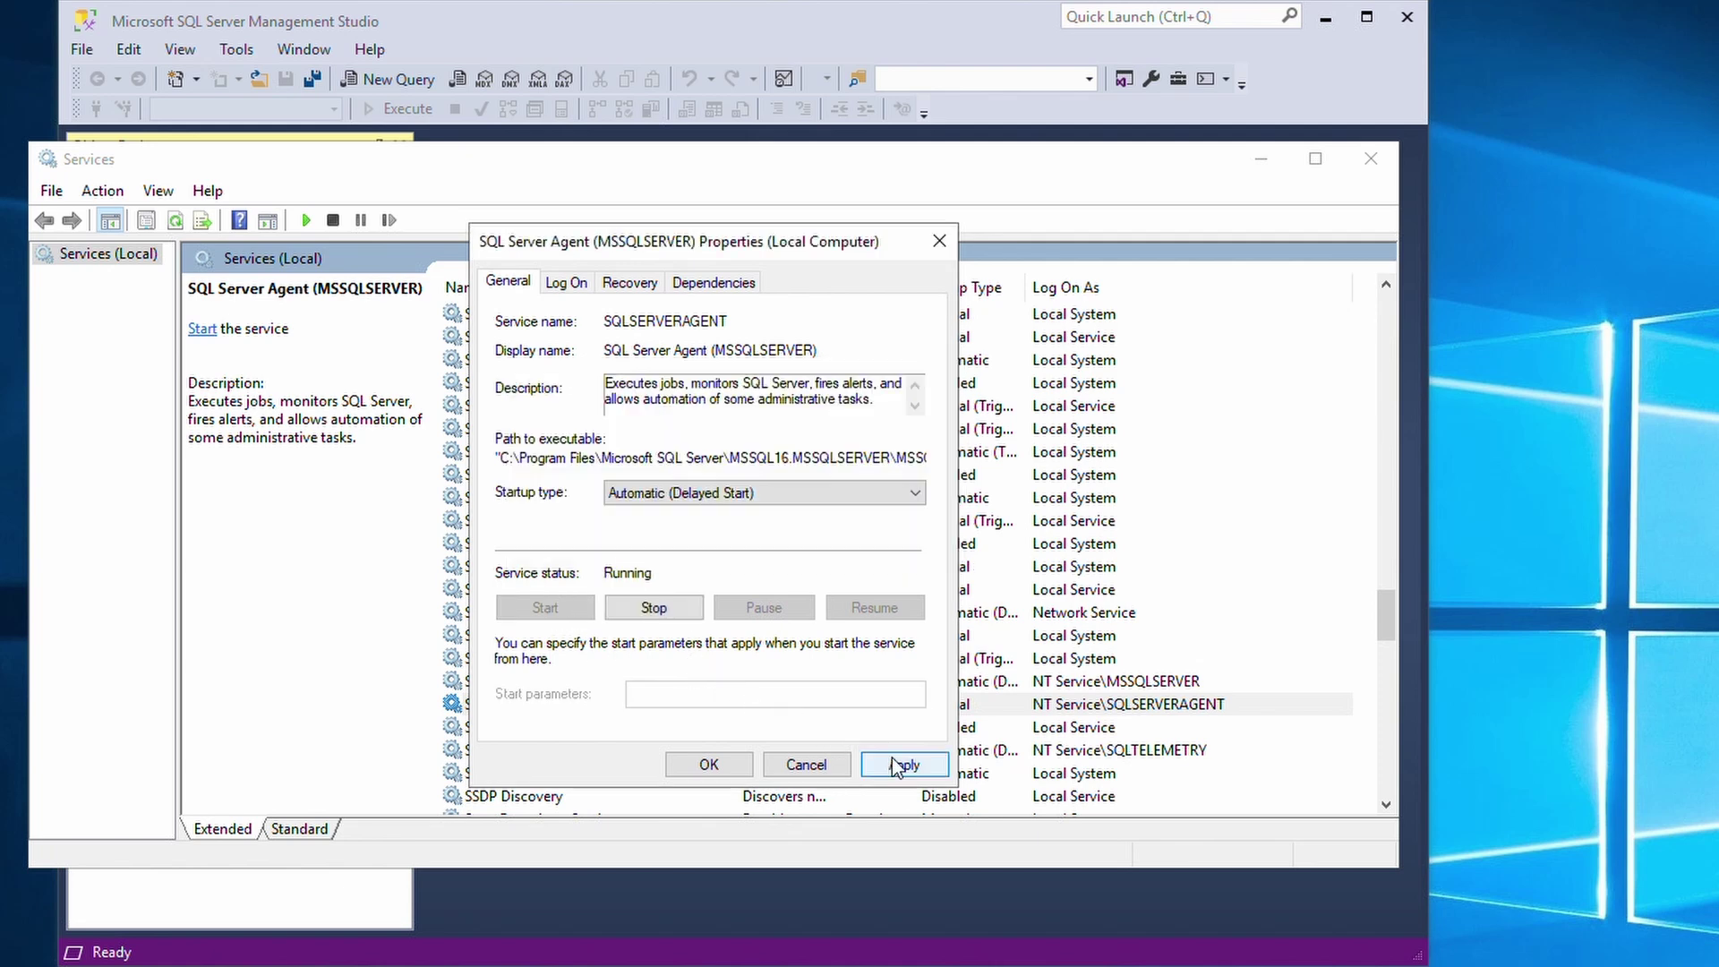
{"action": "left_click", "coordinate": [710, 764]}
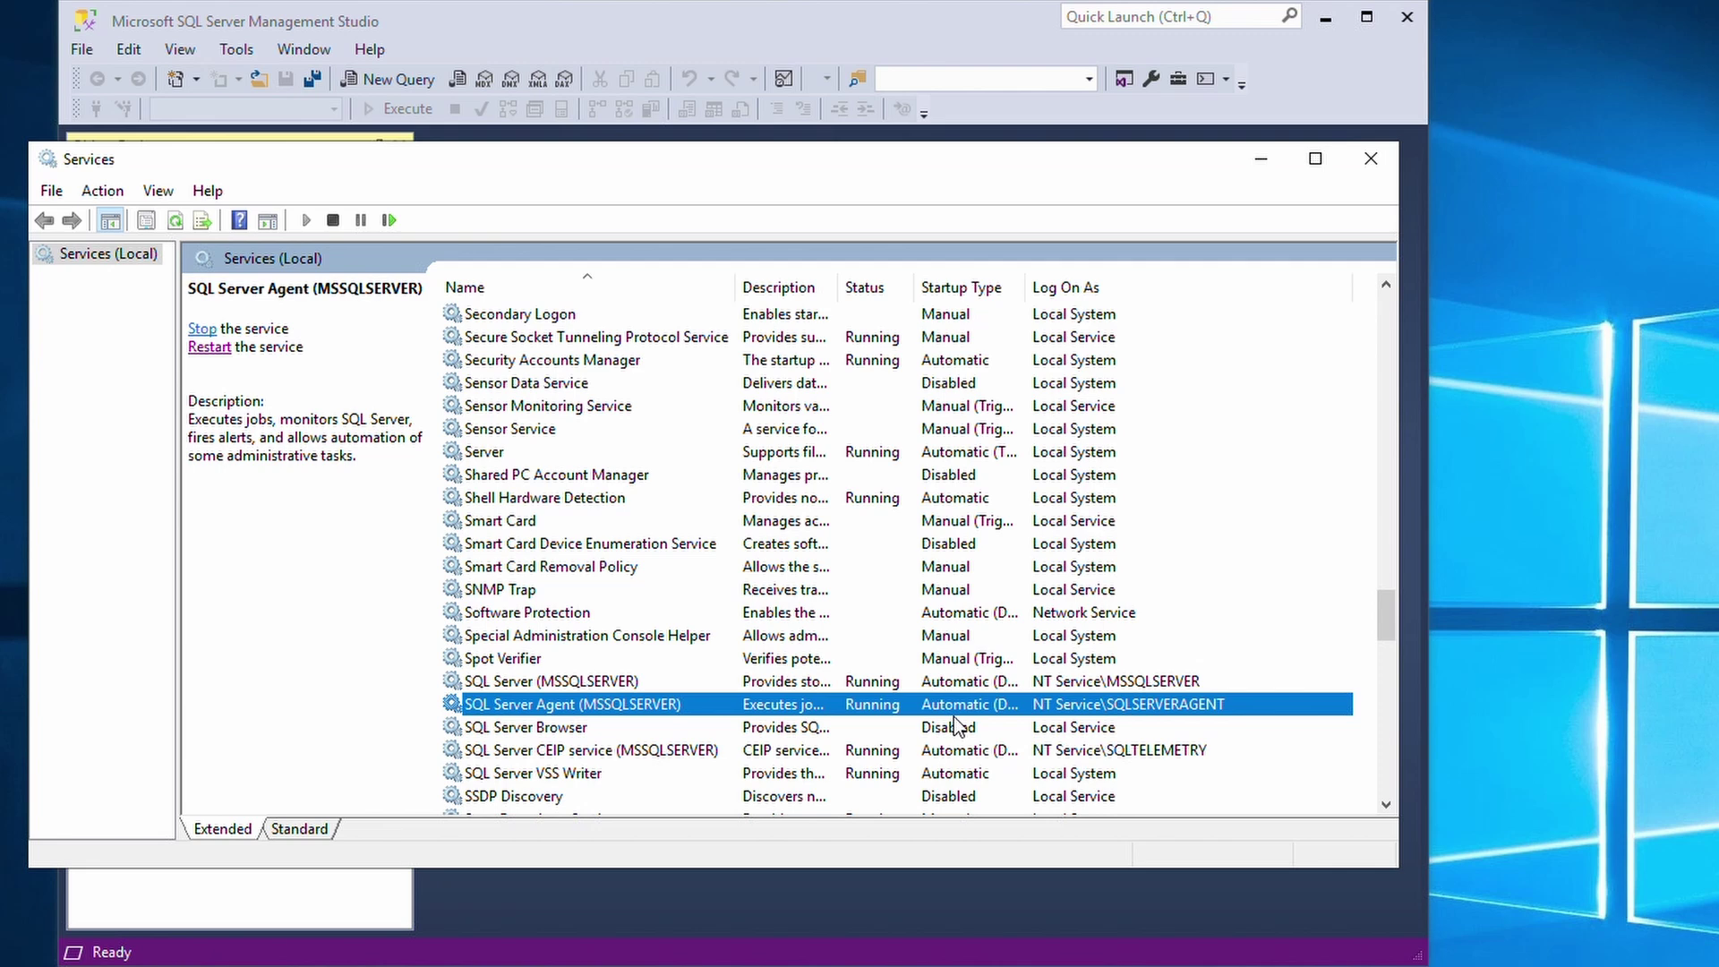
Check SQL Server Agent's Dependencies to confirm it relies on SQL Server
{"action": "left_click", "coordinate": [958, 683]}
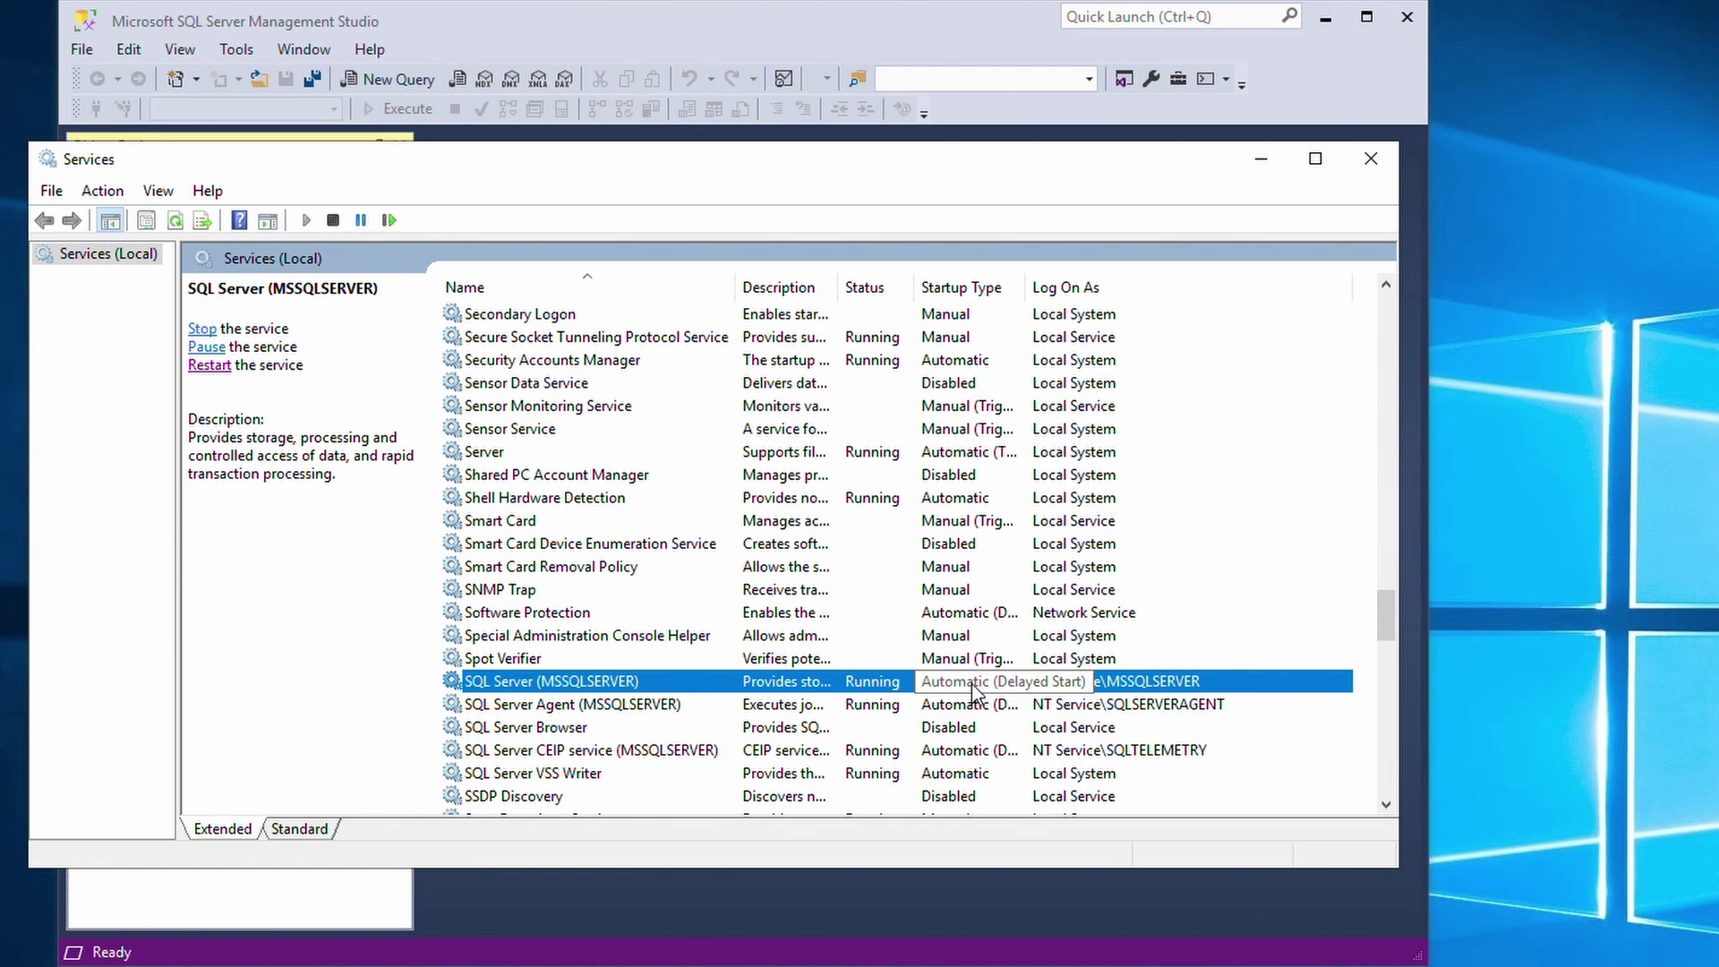
{"action": "double_click", "coordinate": [964, 711]}
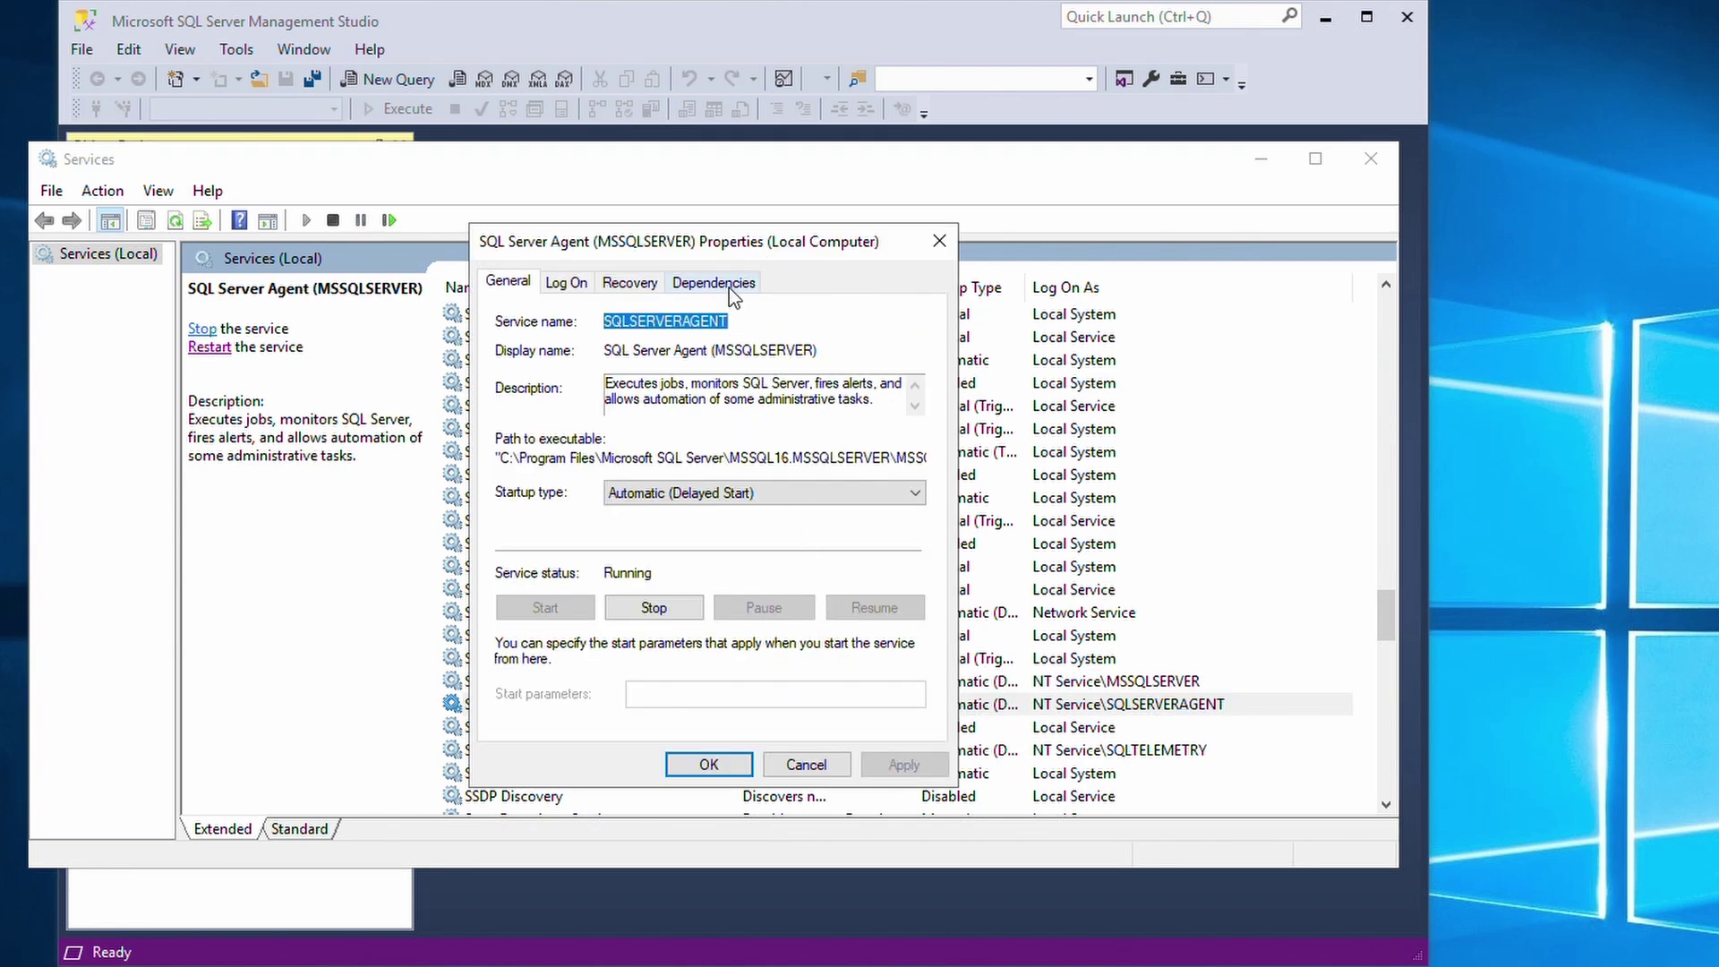
{"action": "left_click", "coordinate": [719, 283]}
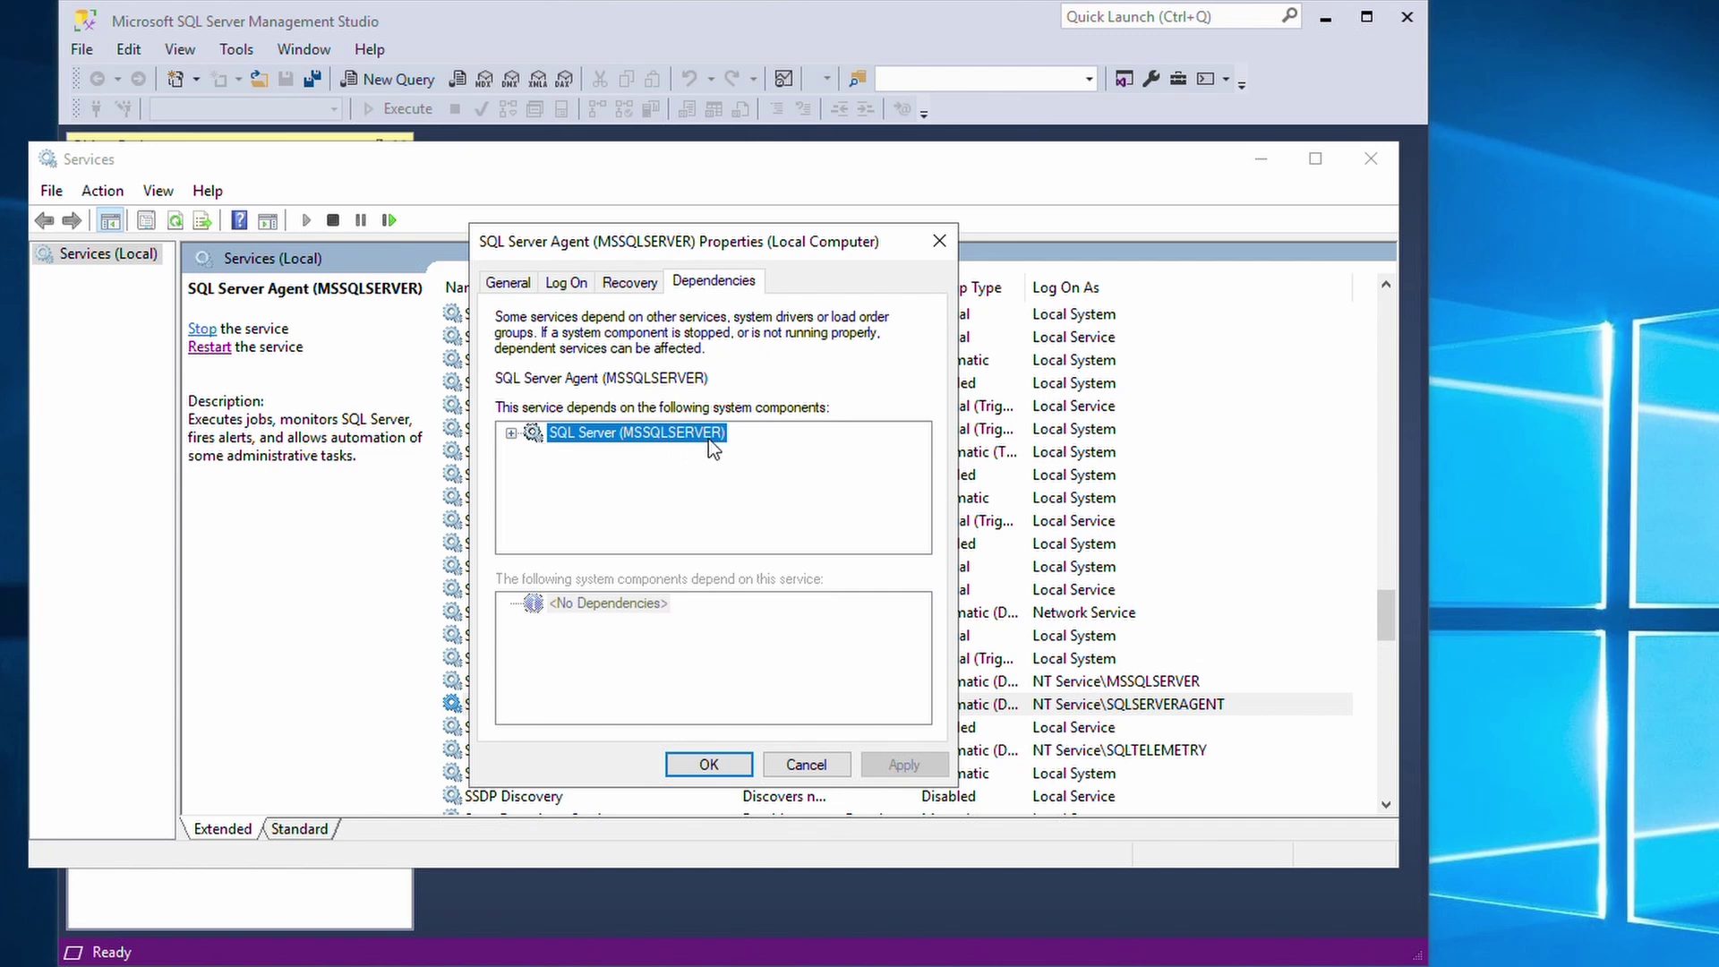
{"action": "left_click", "coordinate": [940, 240]}
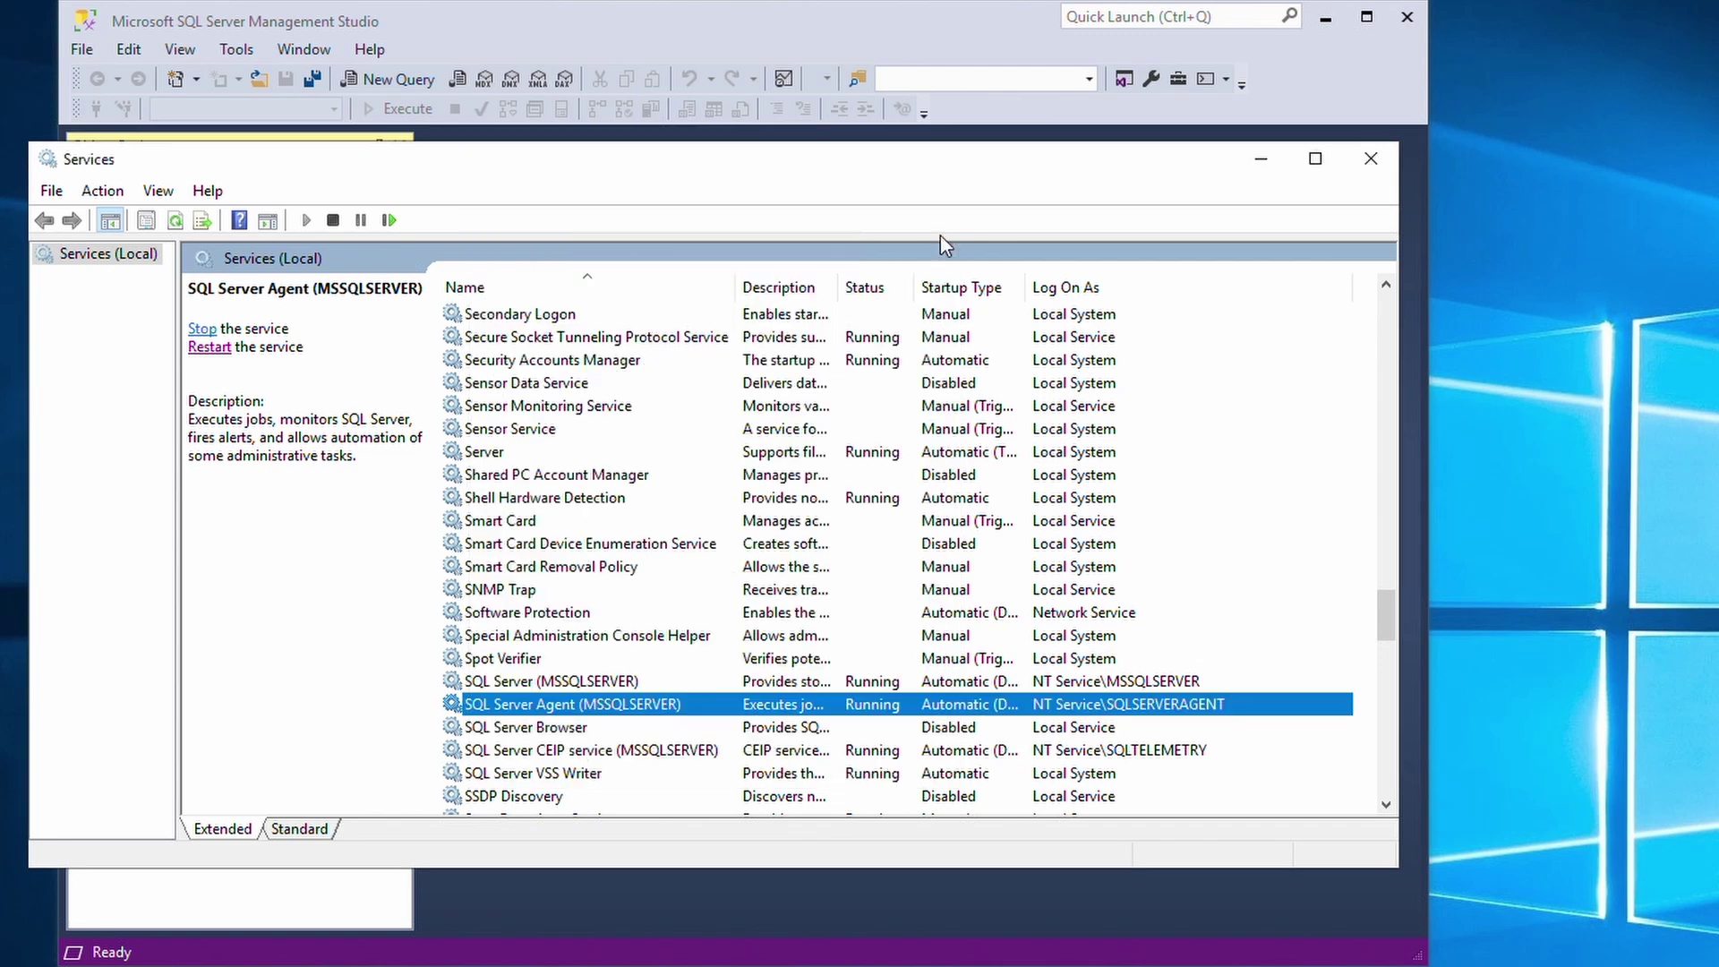
Close Services and confirm SQL Server Agent's Service state is Running in its SSMS properties
{"action": "left_click", "coordinate": [1372, 159]}
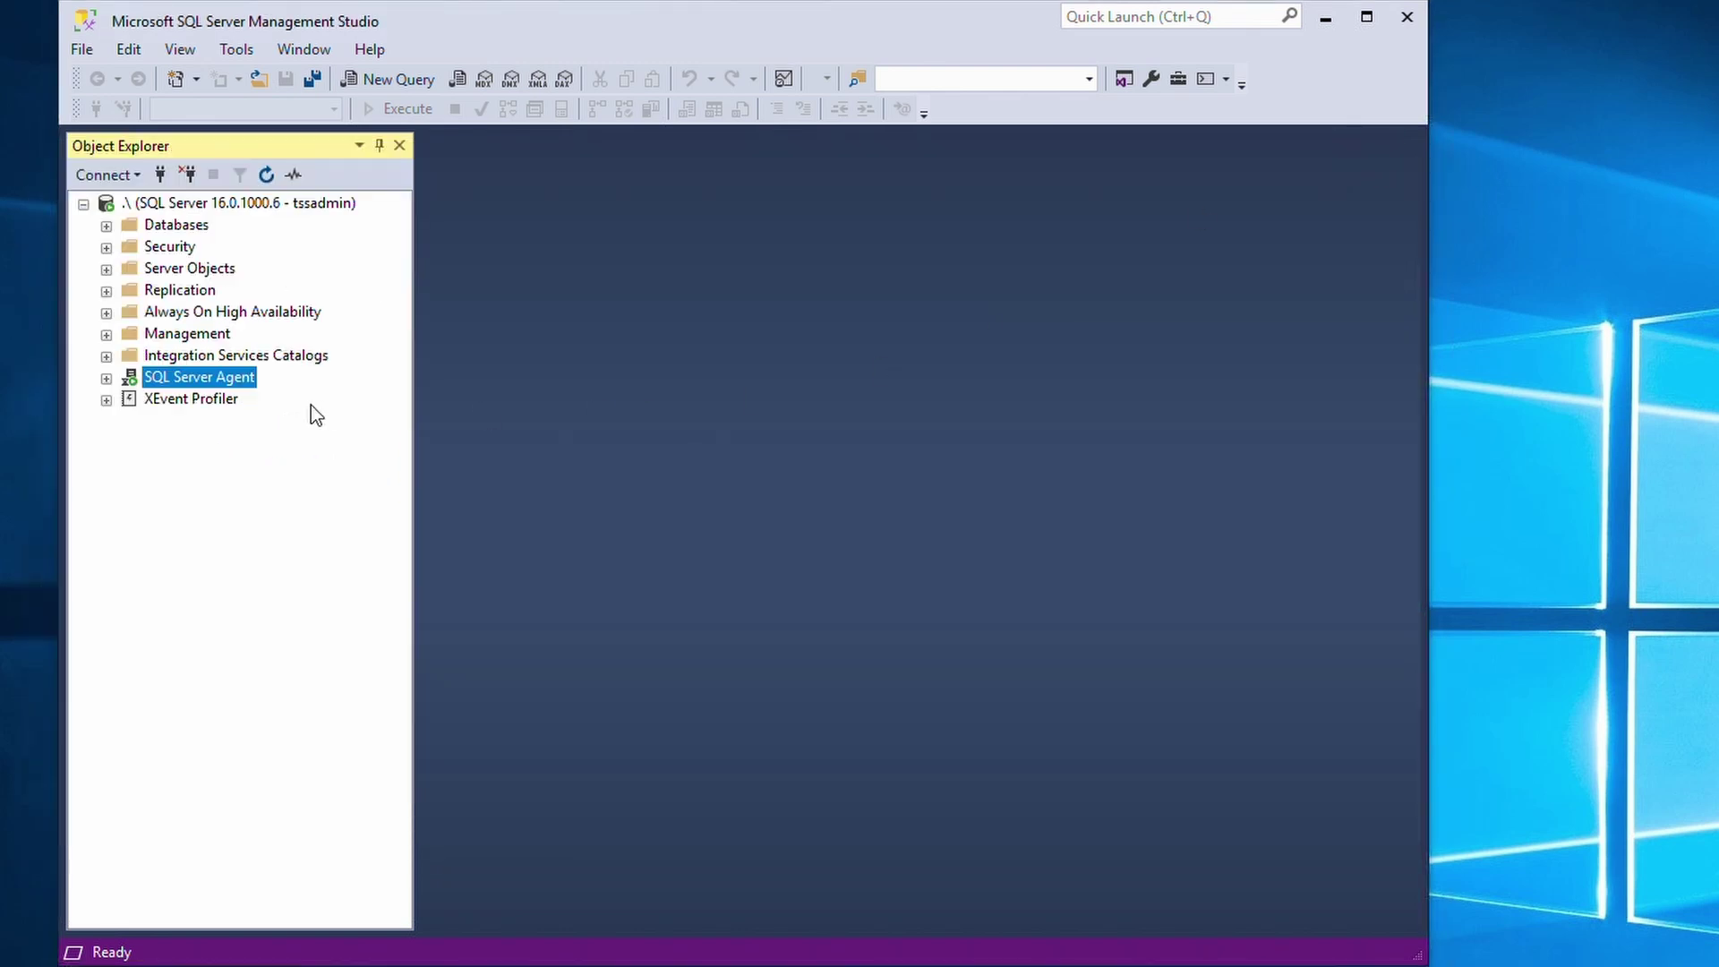
{"action": "right_click", "coordinate": [184, 383]}
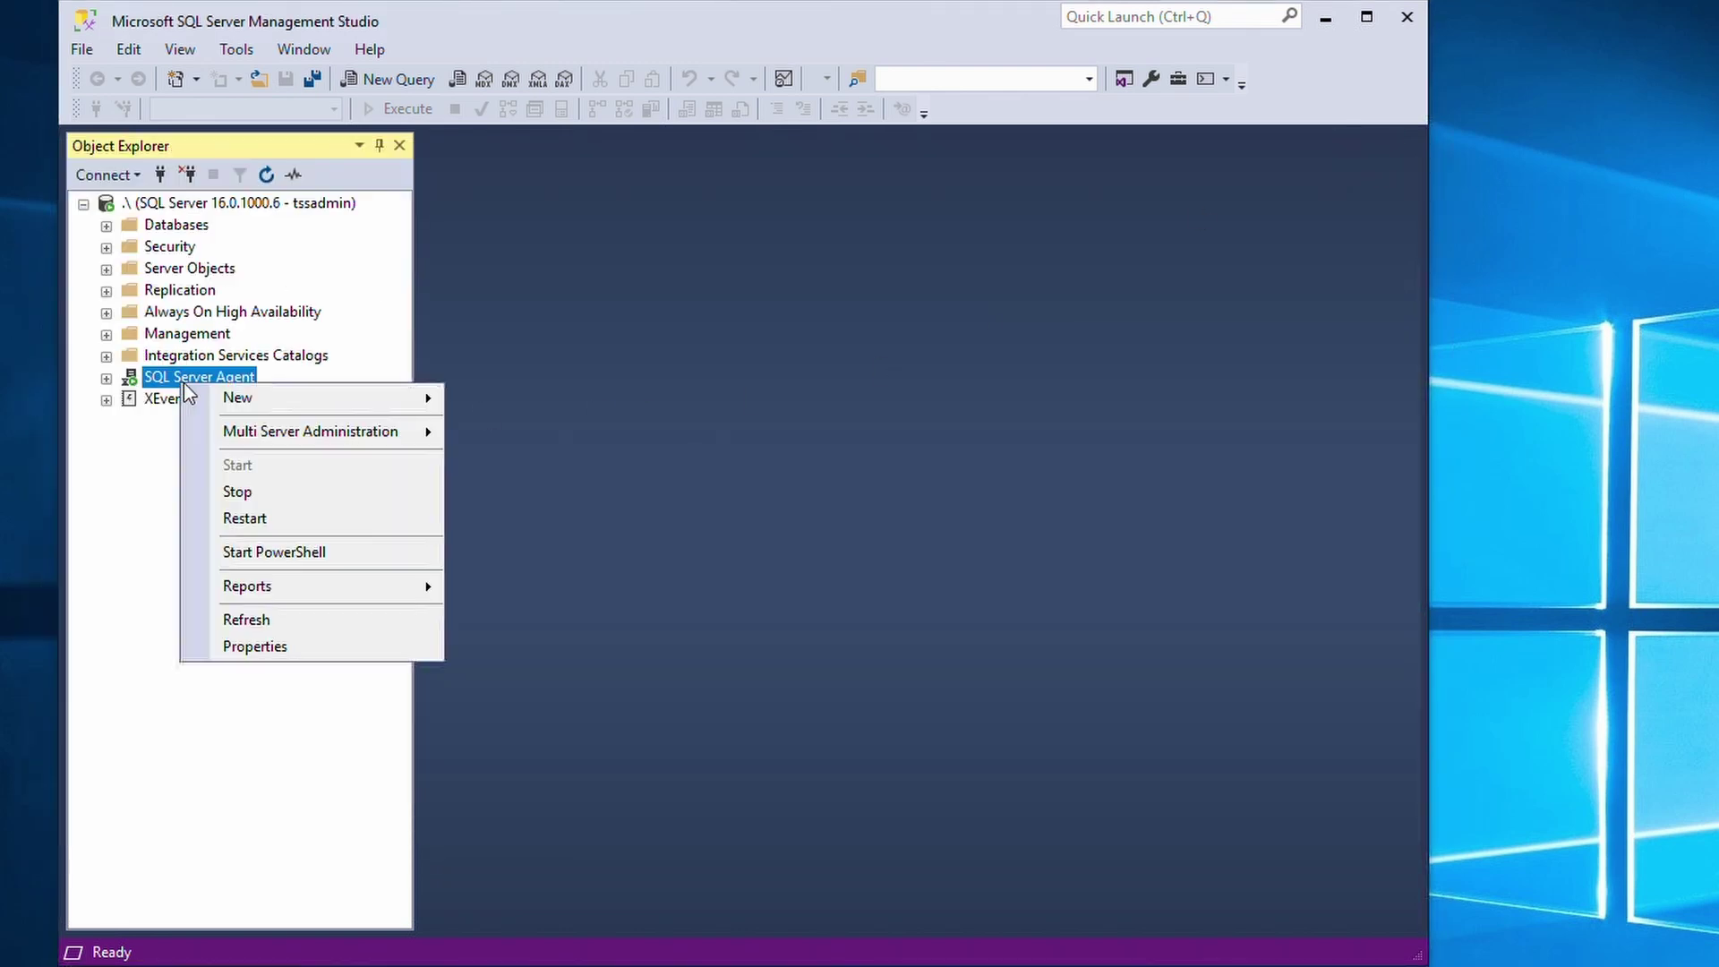
{"action": "left_click", "coordinate": [270, 648]}
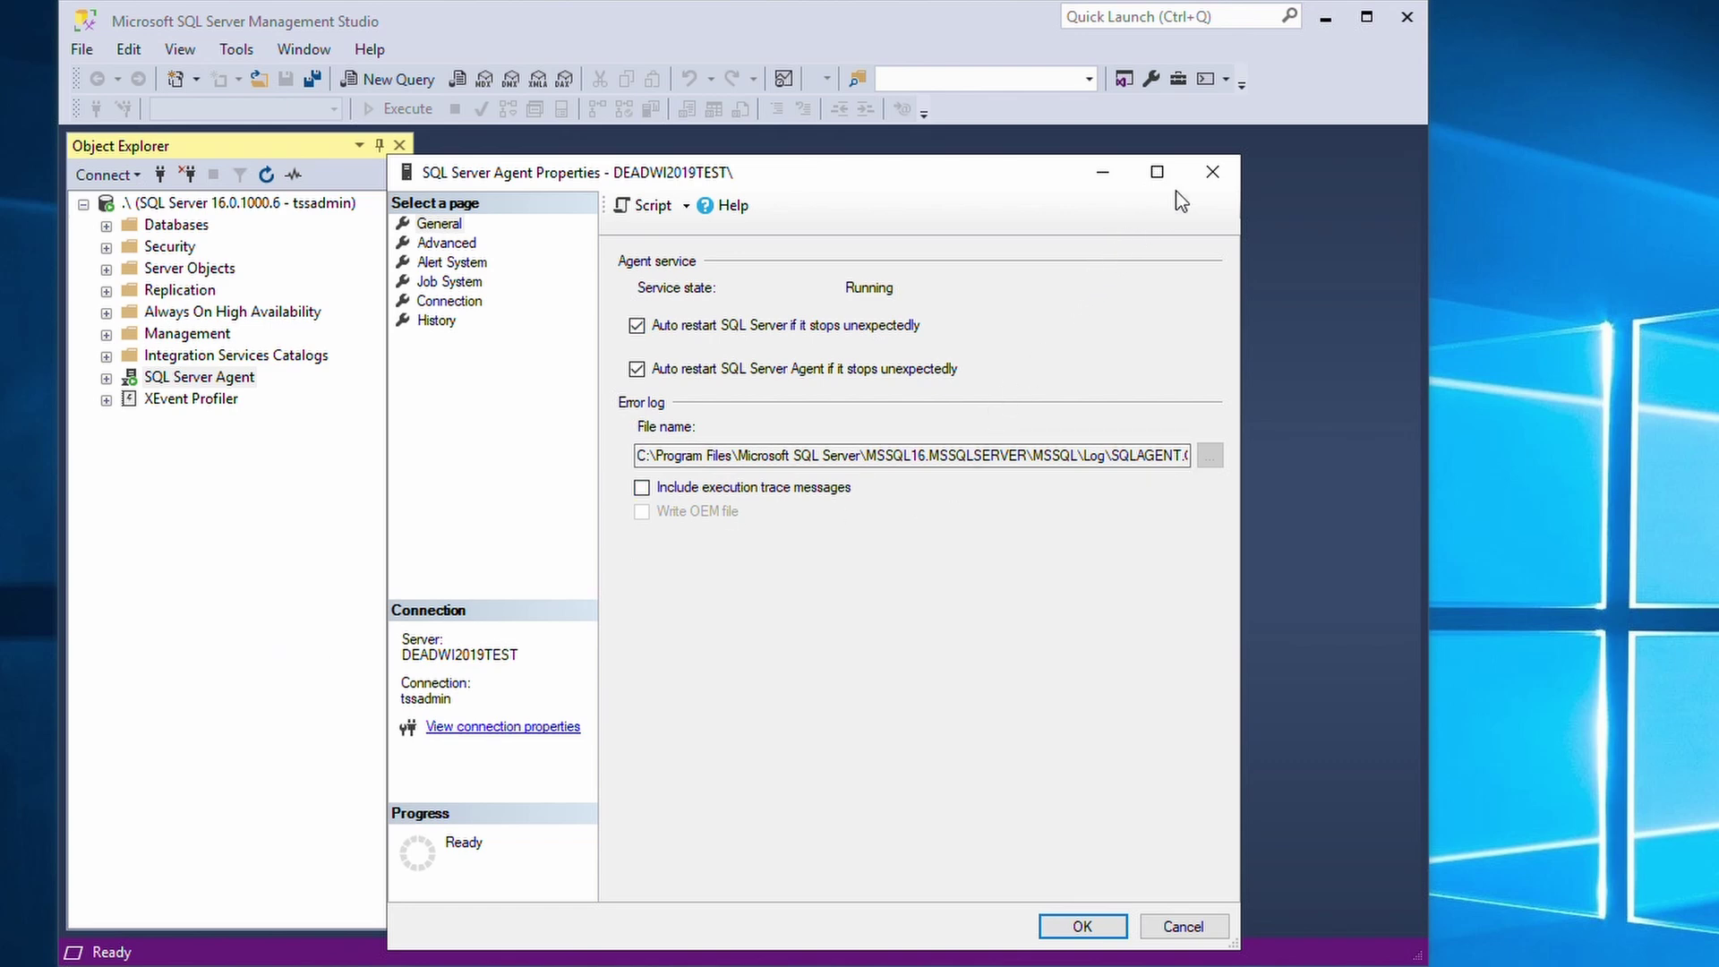
{"action": "left_click", "coordinate": [1212, 171]}
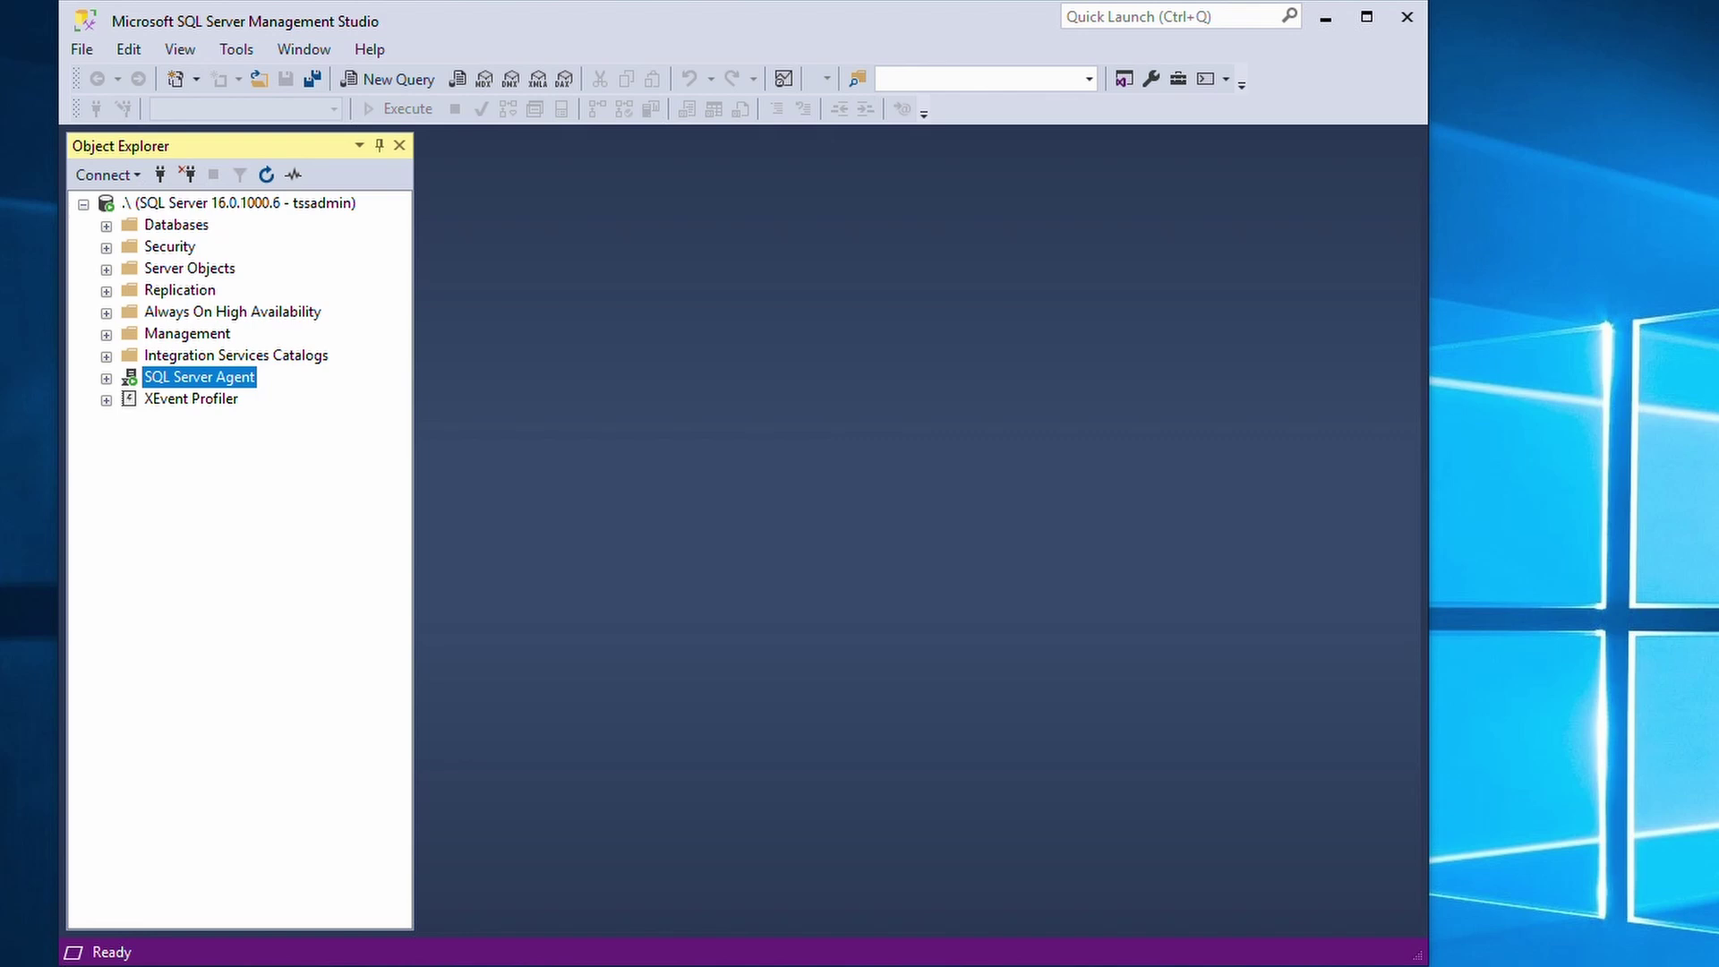
Drag MaintenanceSolution.sql from the Downloads folder into Management Studio to open it
{"action": "key", "text": "super+e"}
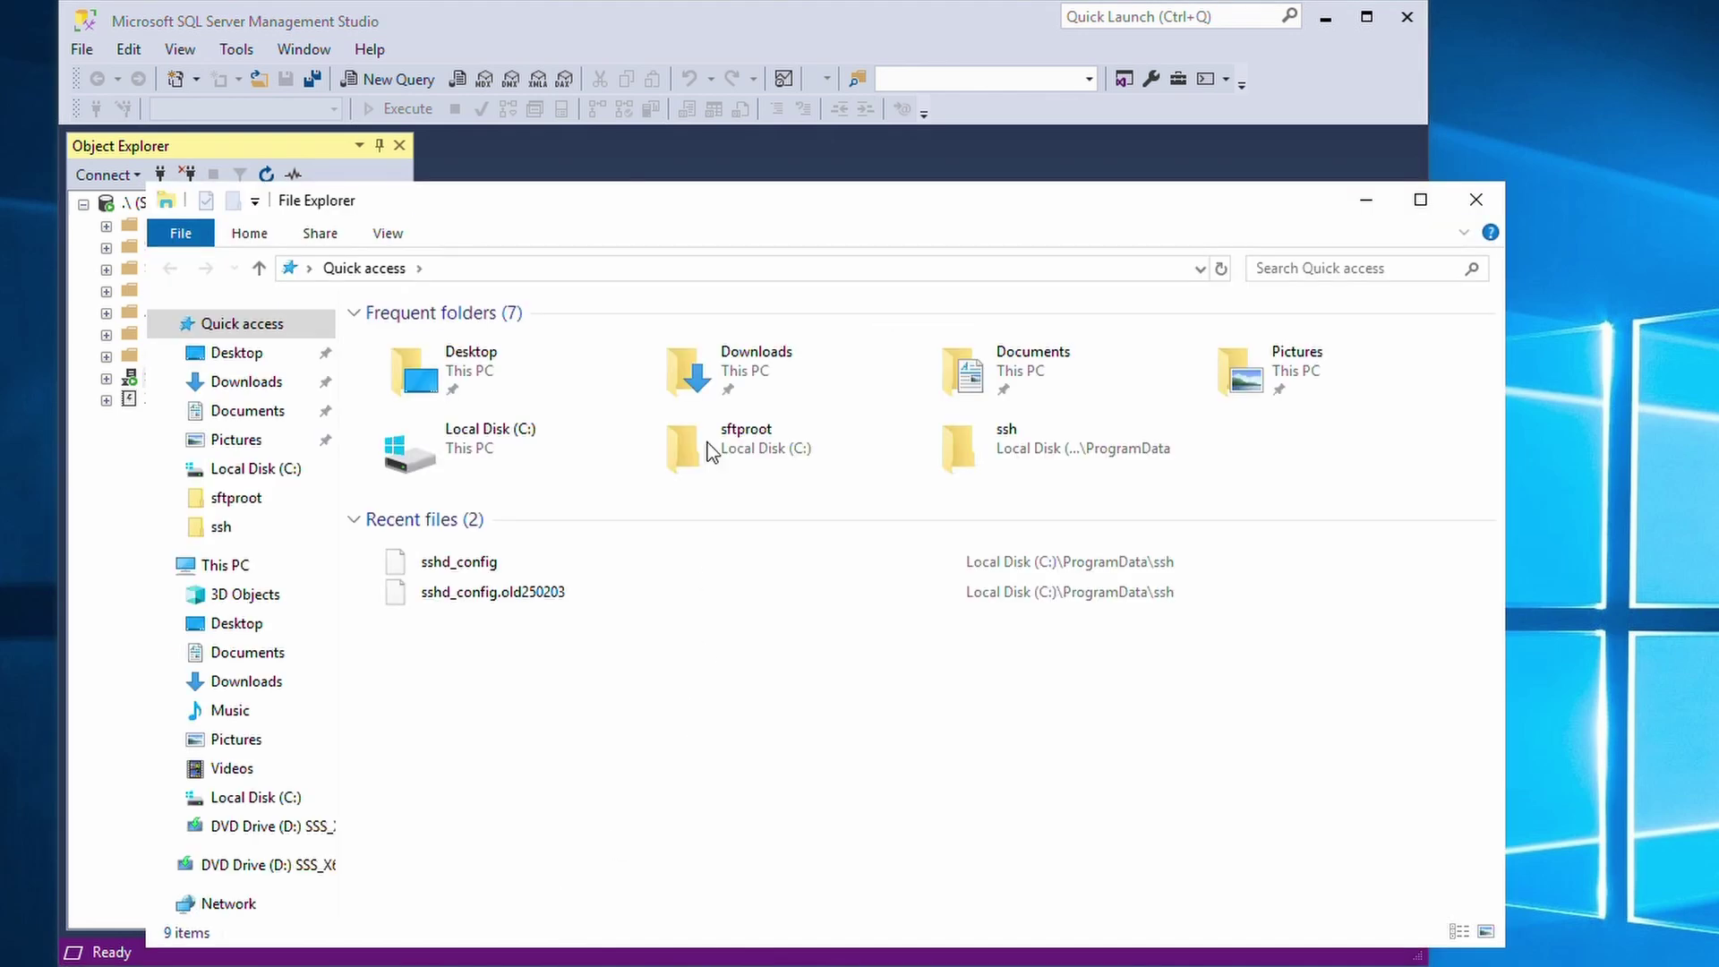
{"action": "left_click_drag", "start_coordinate": [690, 215], "coordinate": [1297, 386]}
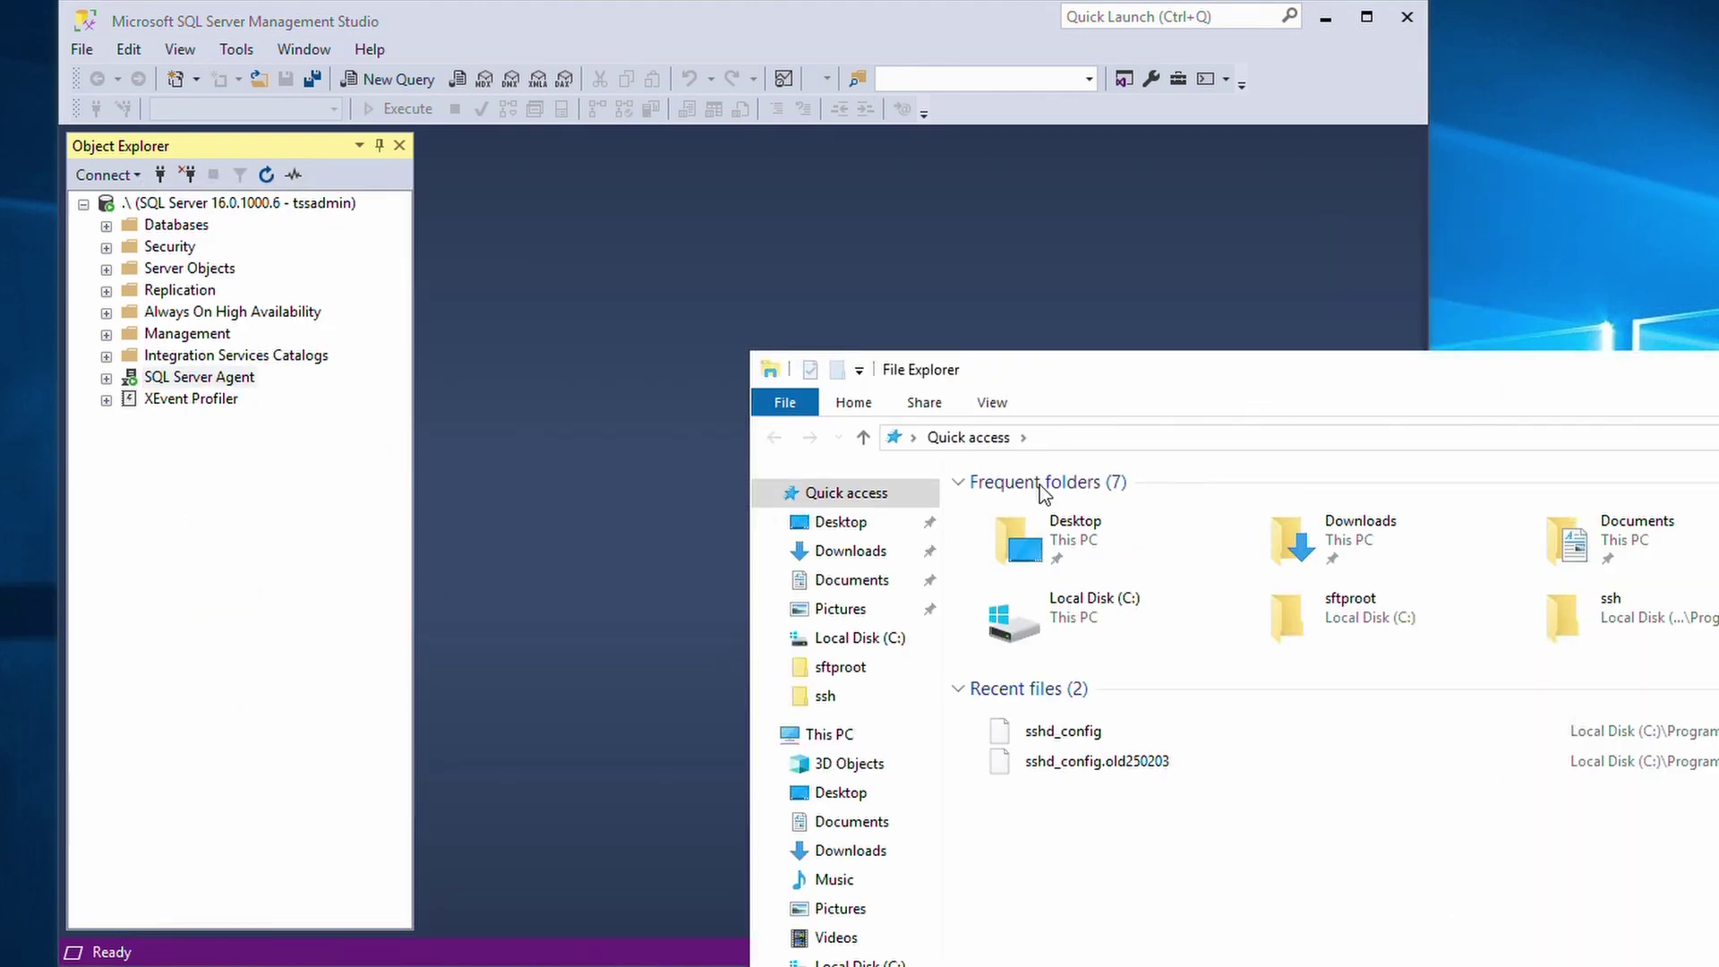
{"action": "left_click", "coordinate": [883, 555]}
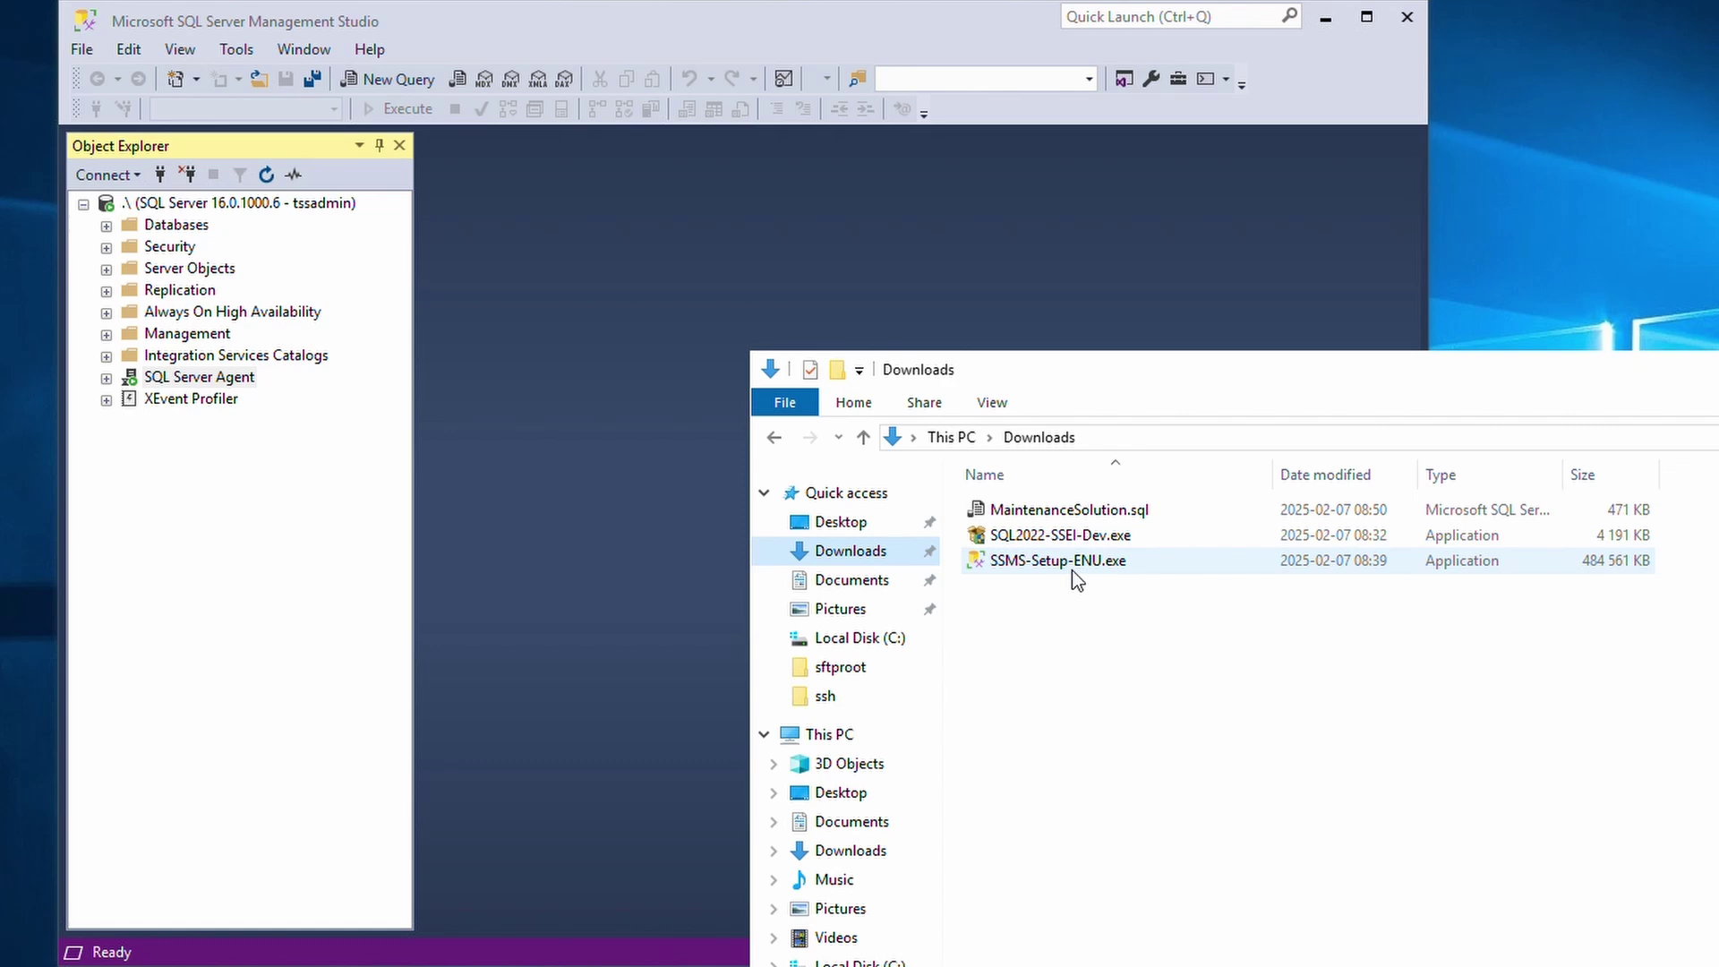
{"action": "left_click", "coordinate": [1103, 512]}
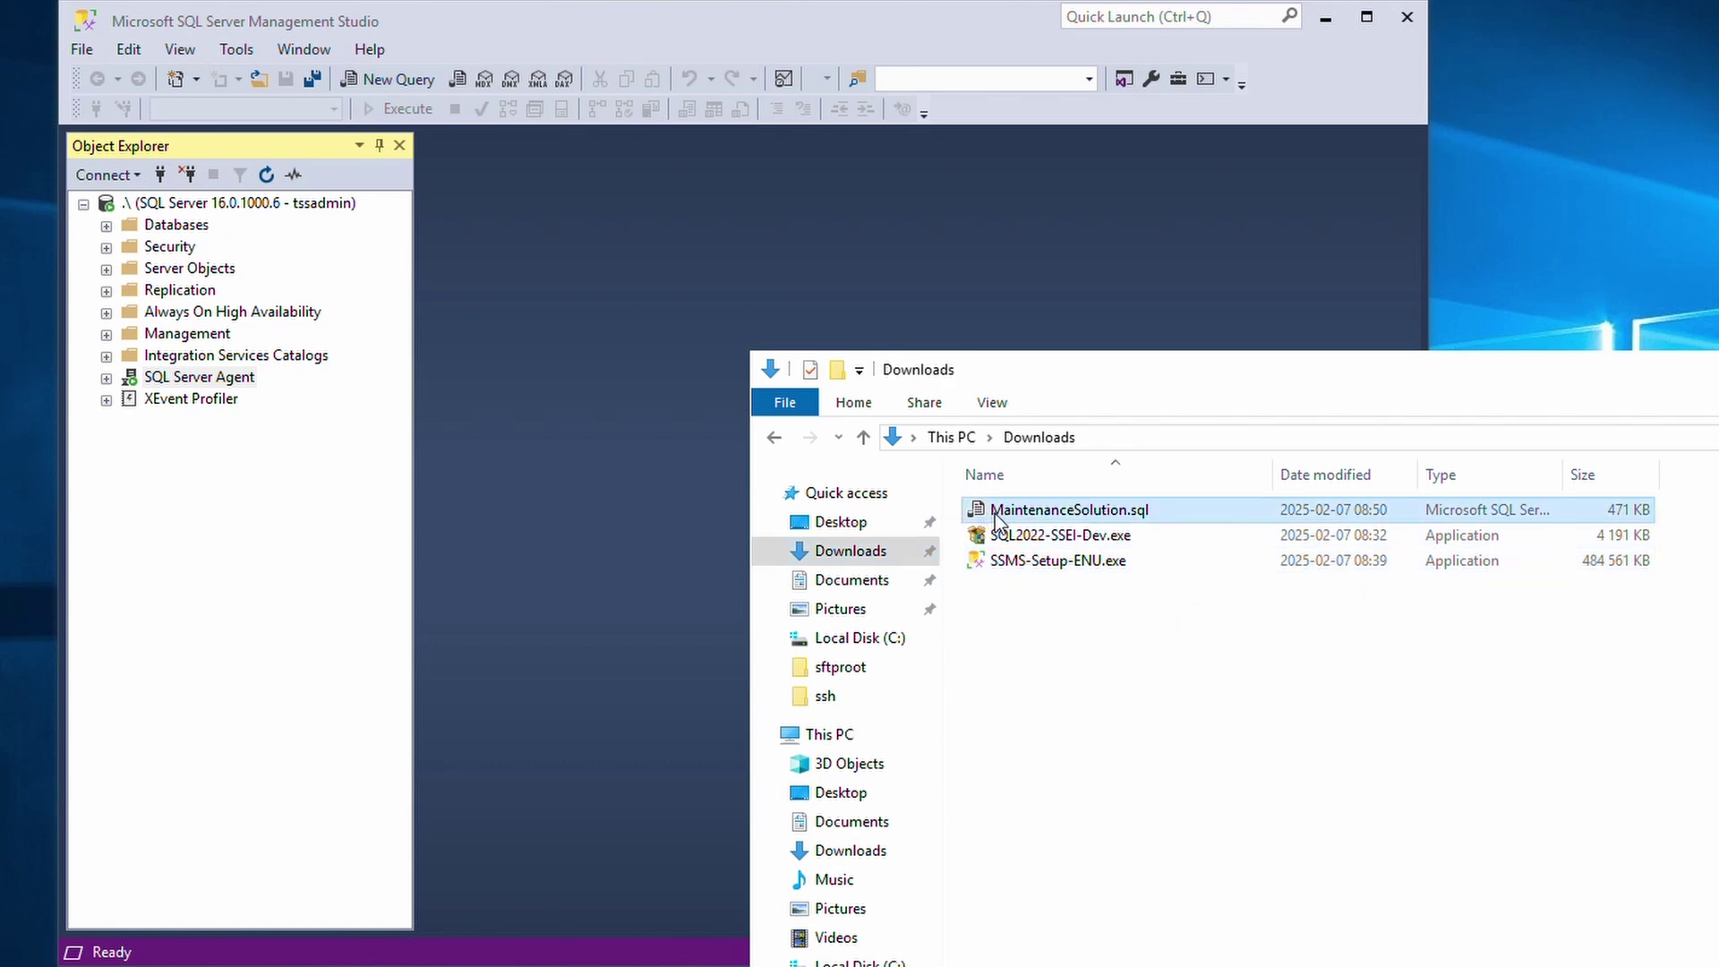
{"action": "mouse_move", "coordinate": [987, 521]}
{"action": "left_mouse_down"}
{"action": "mouse_move", "coordinate": [884, 391]}
{"action": "mouse_move", "coordinate": [767, 326]}
{"action": "left_mouse_up"}
{"action": "left_click_drag", "start_coordinate": [624, 255], "coordinate": [623, 254]}
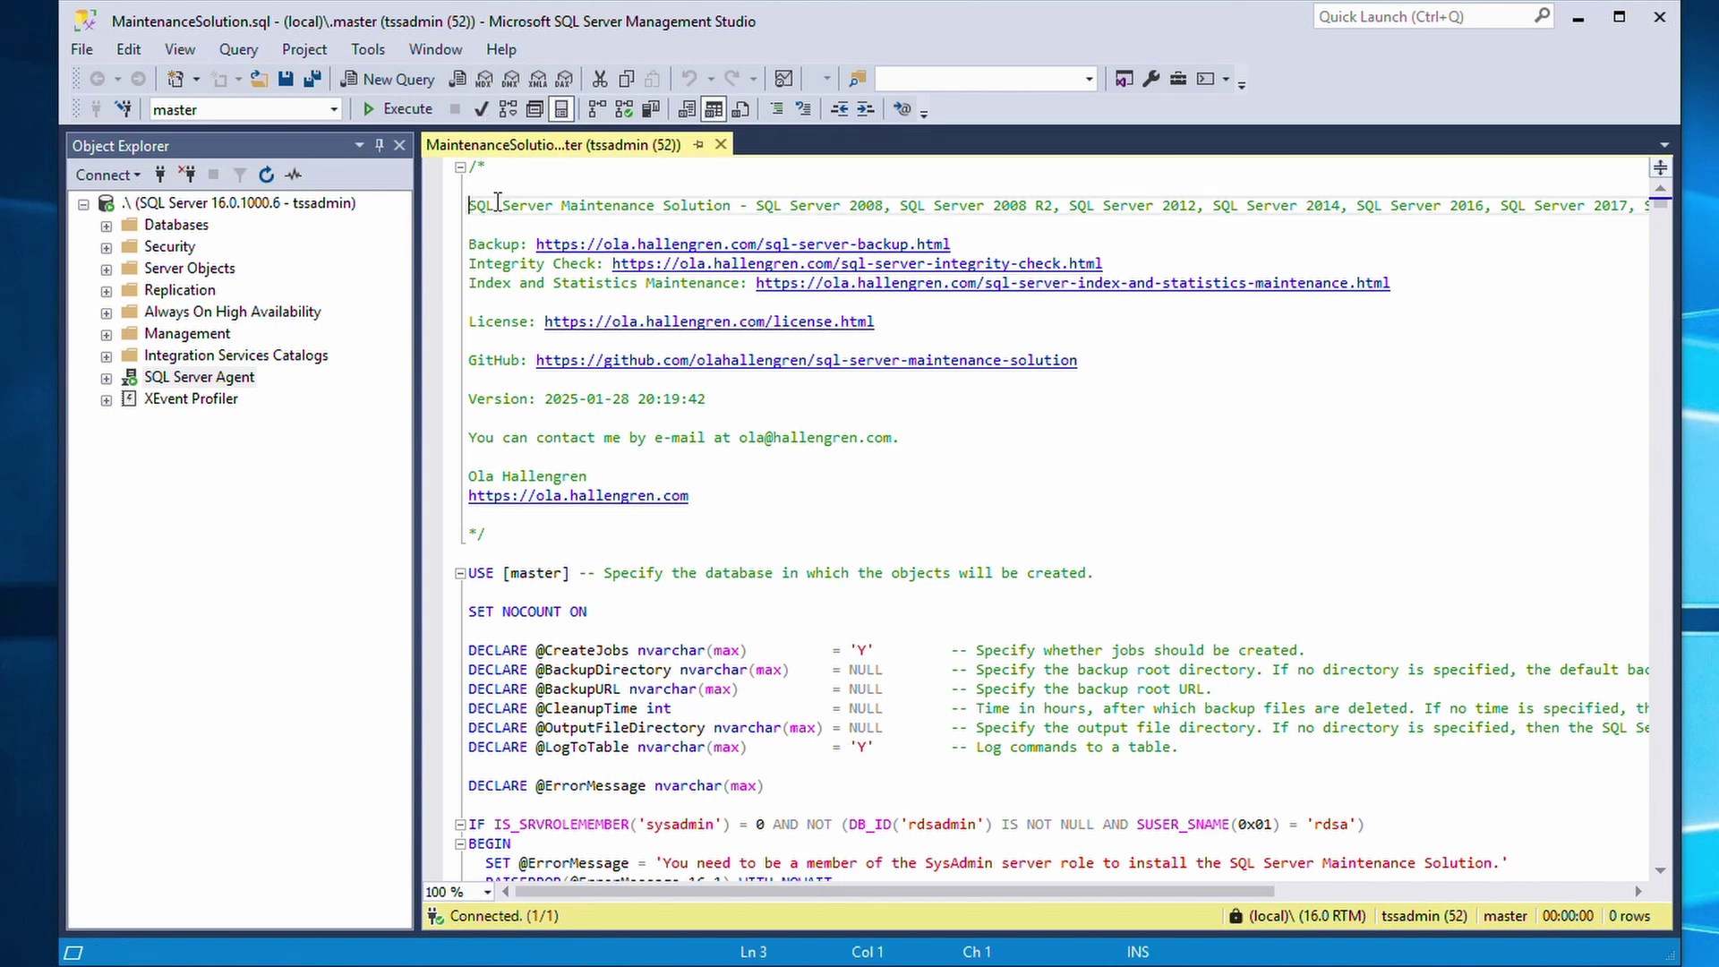
{"action": "left_click_drag", "start_coordinate": [469, 206], "coordinate": [950, 209]}
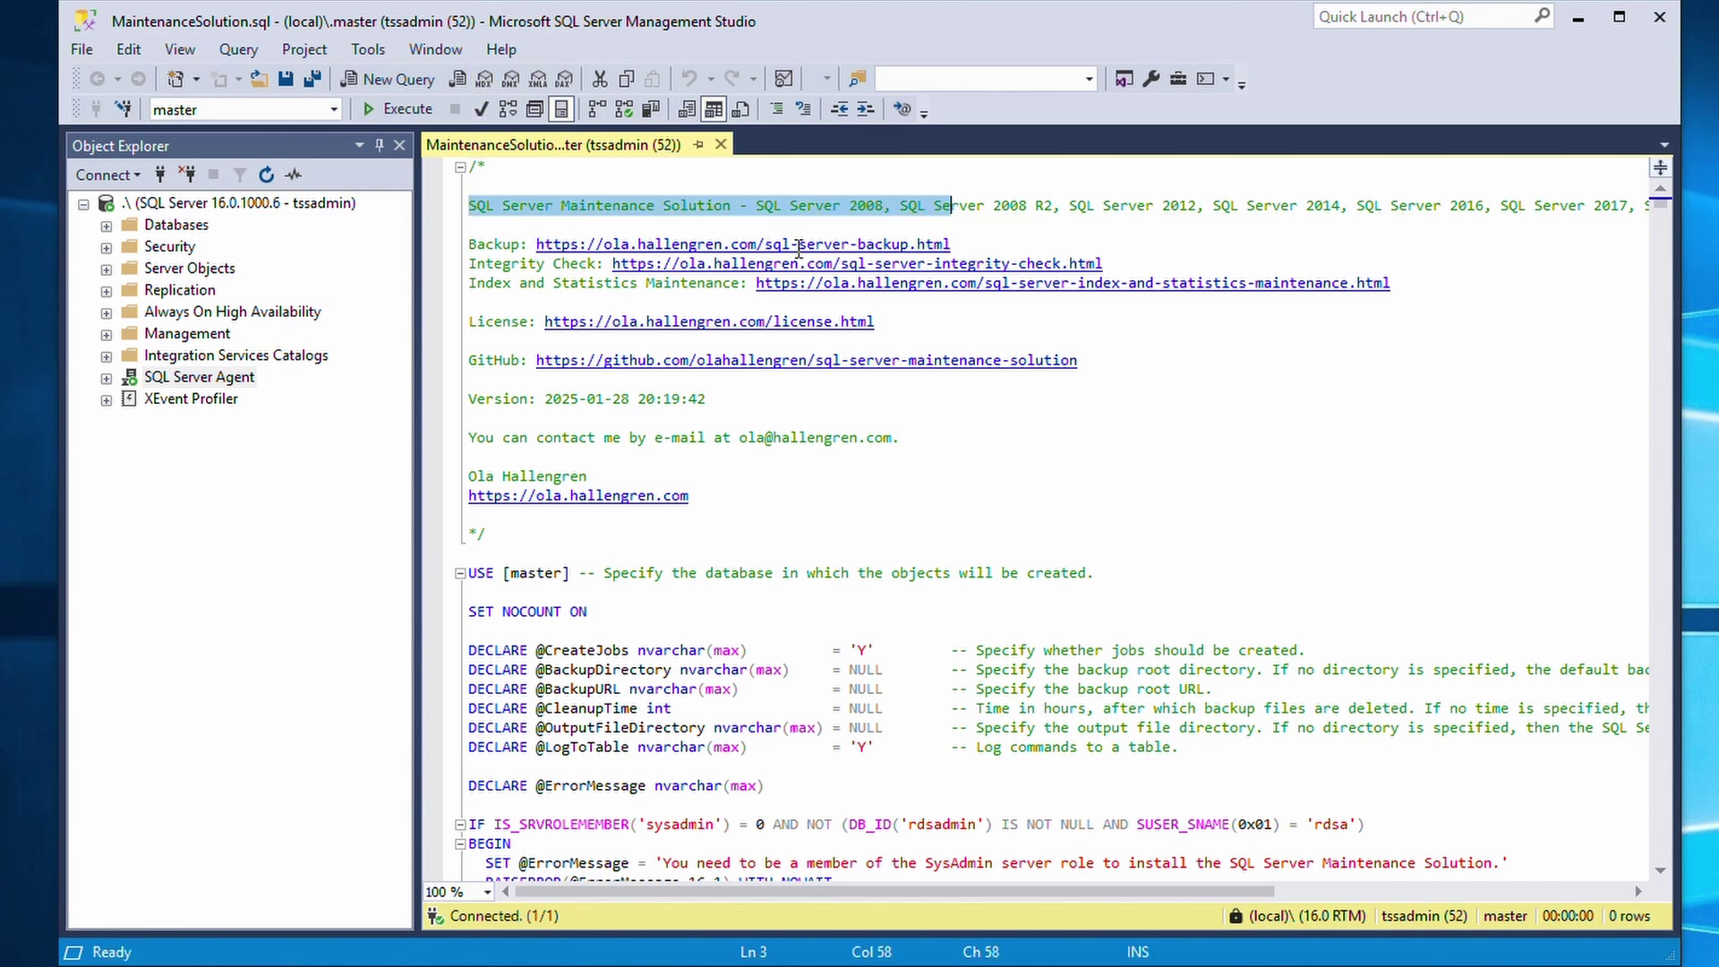
{"action": "left_click", "coordinate": [637, 420]}
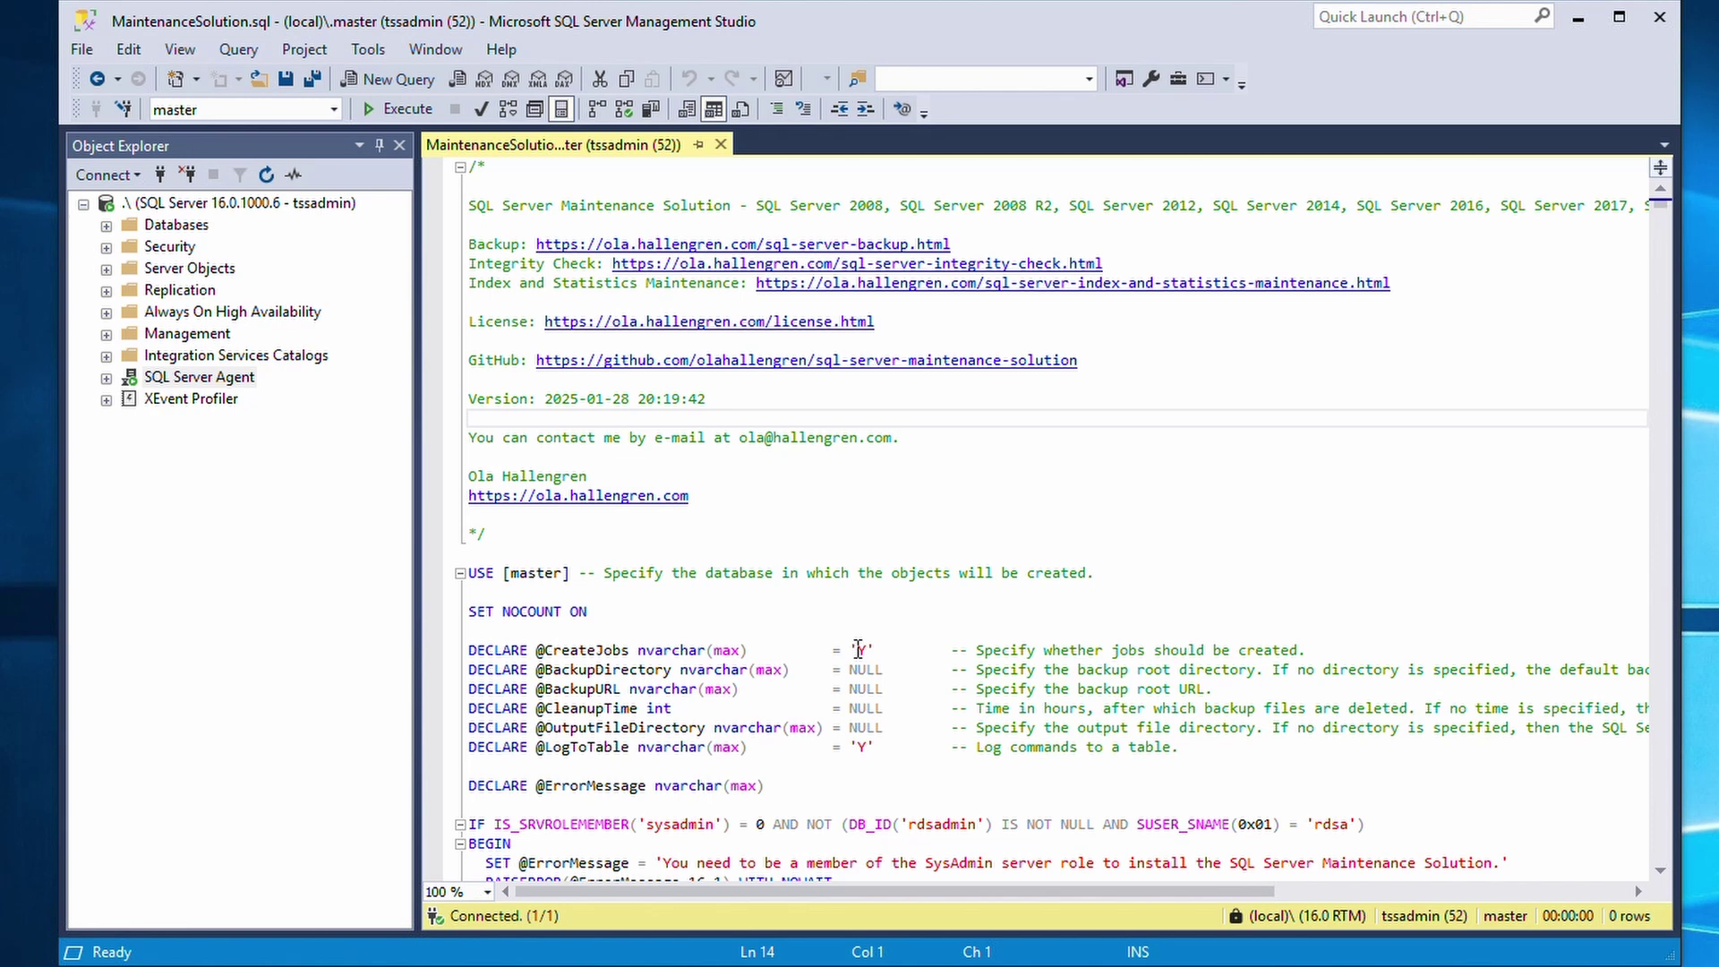
{"action": "left_click", "coordinate": [854, 670]}
{"action": "left_click", "coordinate": [856, 688]}
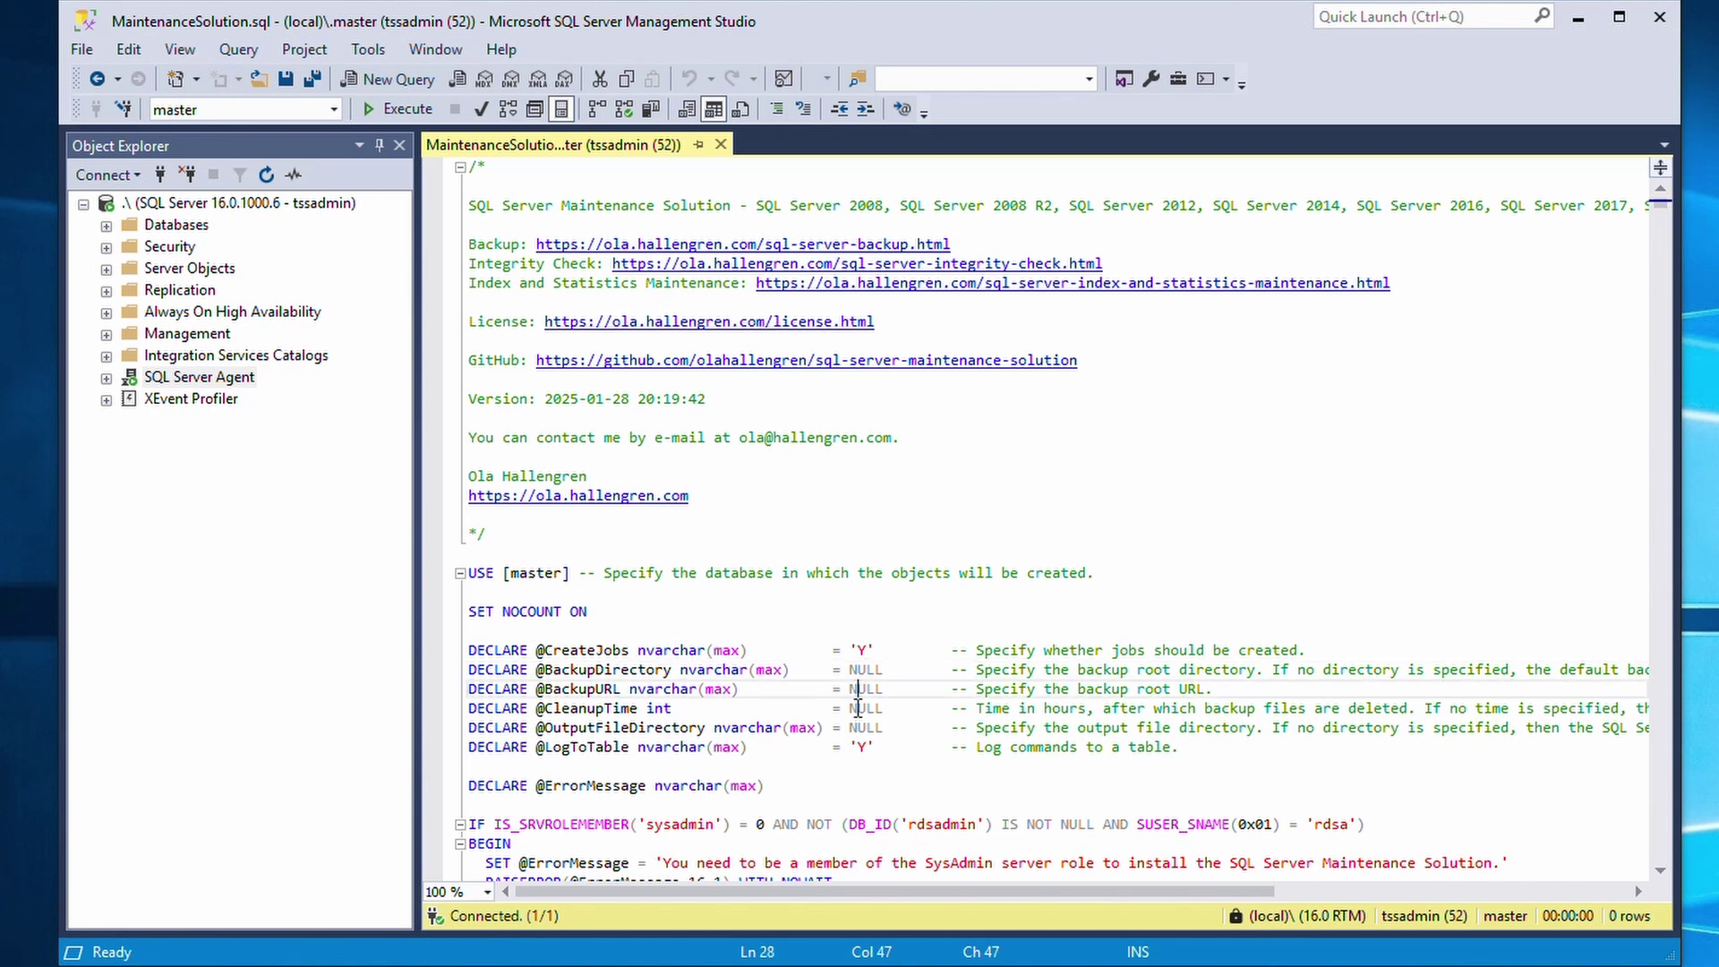
{"action": "left_click", "coordinate": [856, 726]}
{"action": "left_click", "coordinate": [857, 747]}
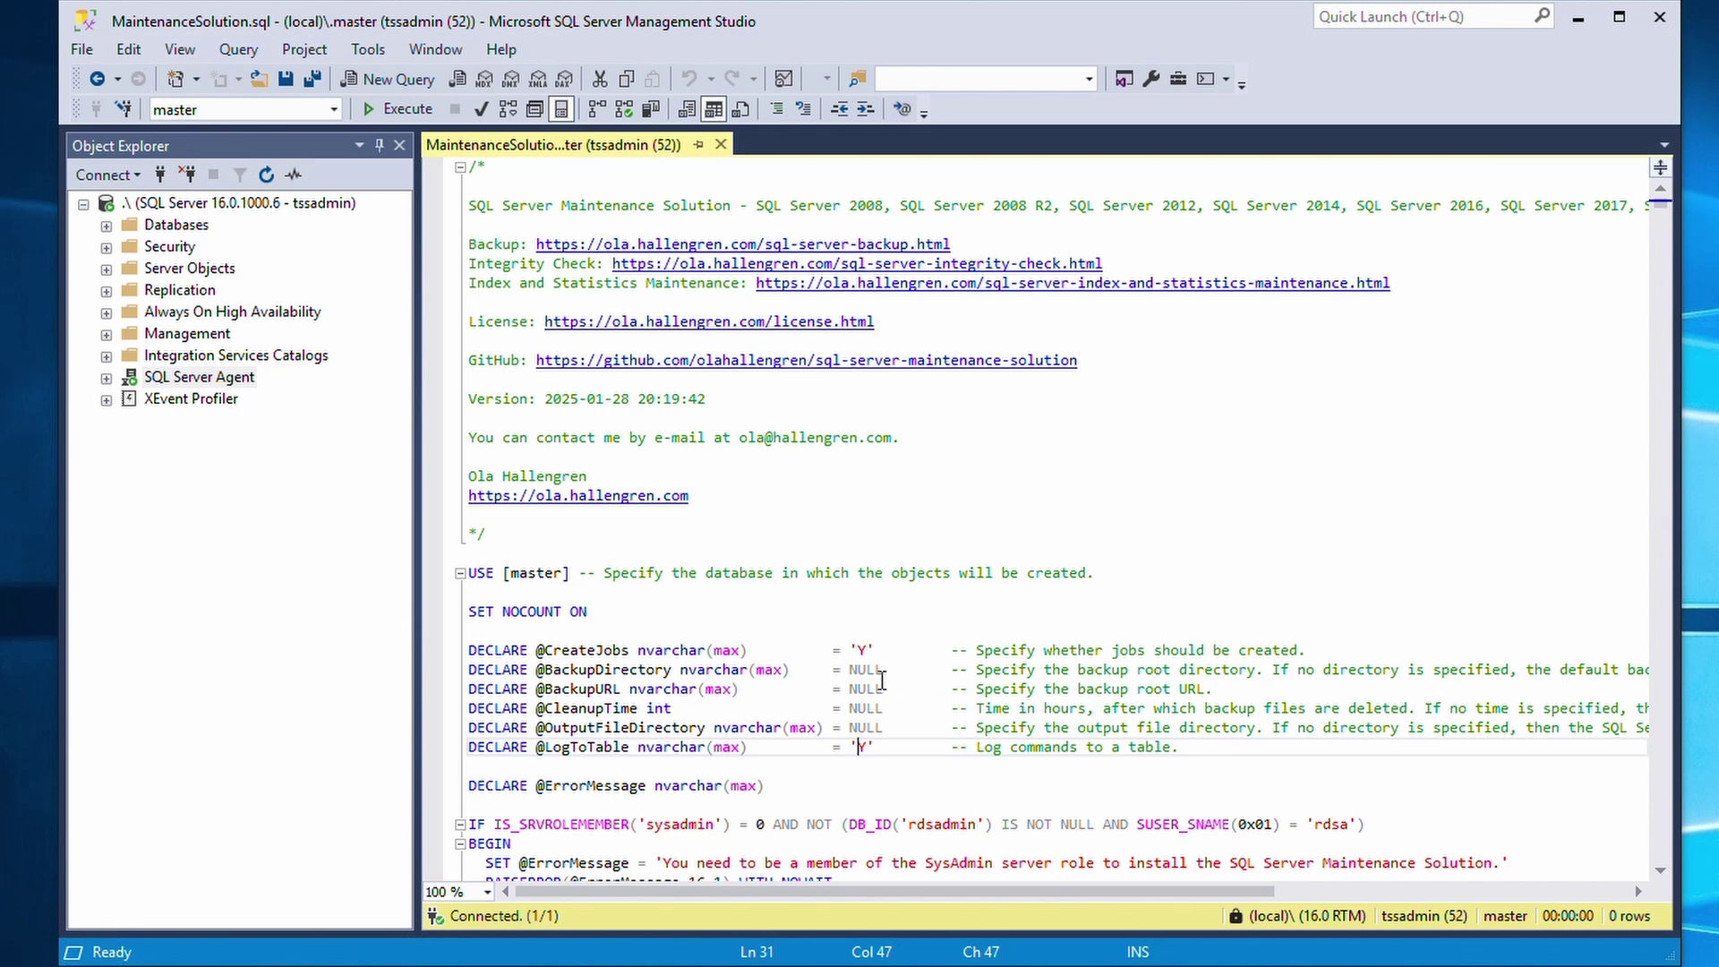
{"action": "left_click_drag", "start_coordinate": [977, 669], "coordinate": [1322, 671]}
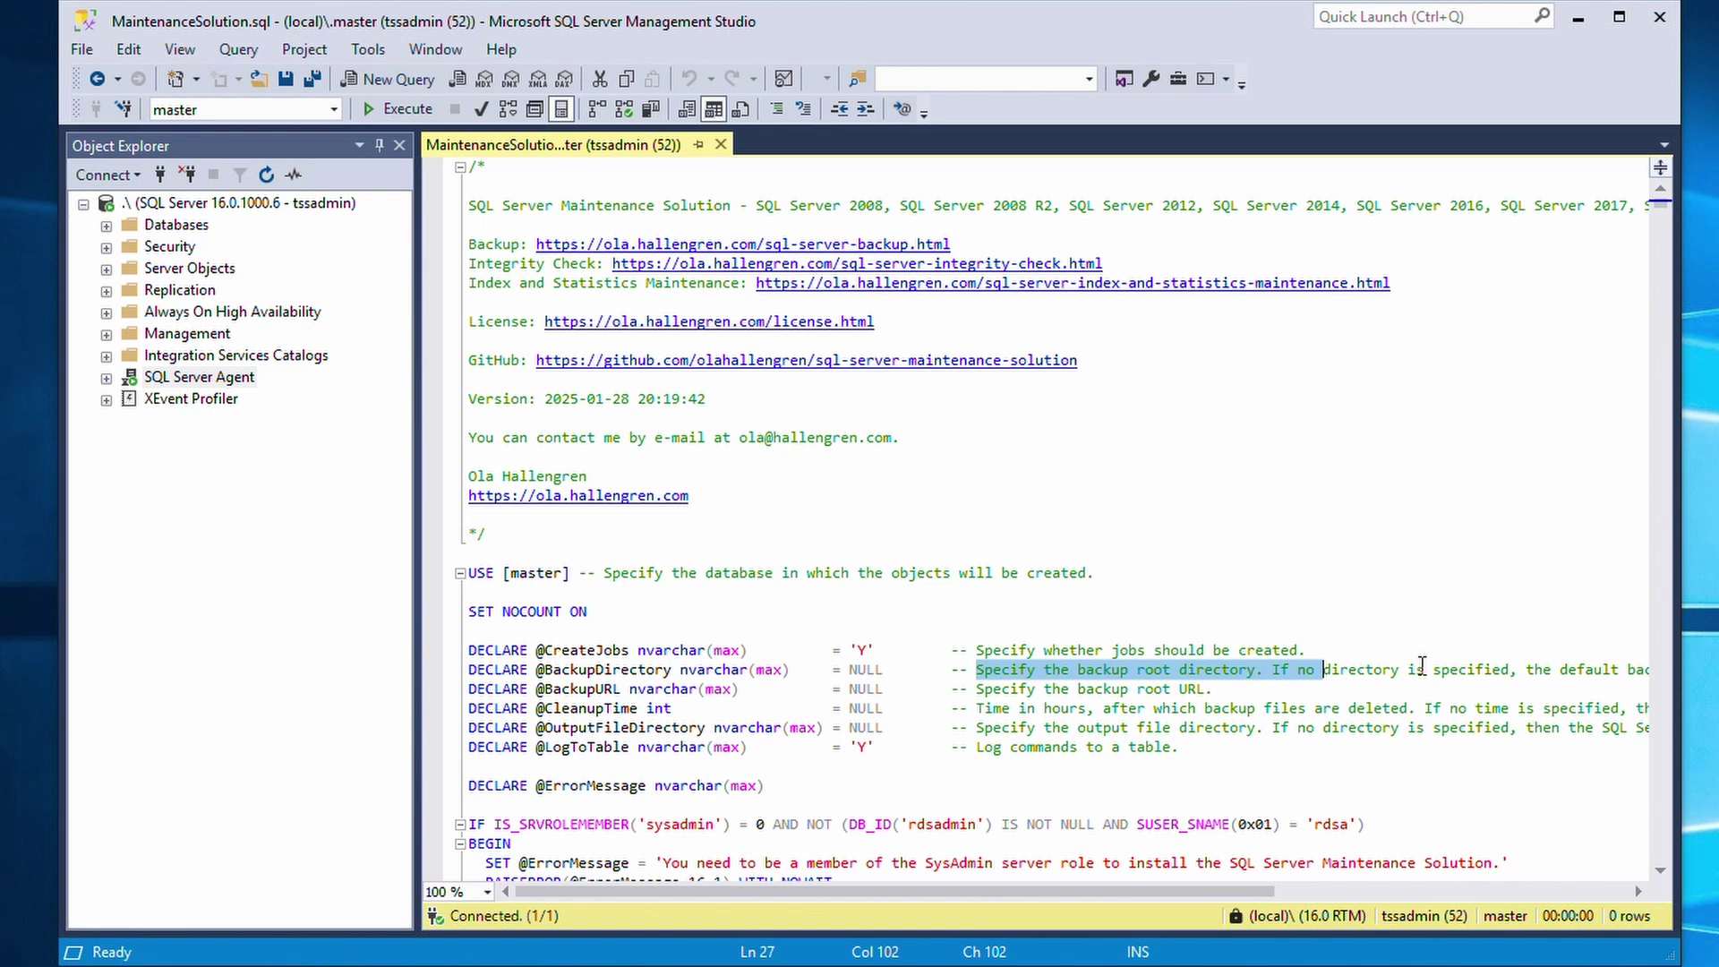
{"action": "left_click", "coordinate": [1422, 669]}
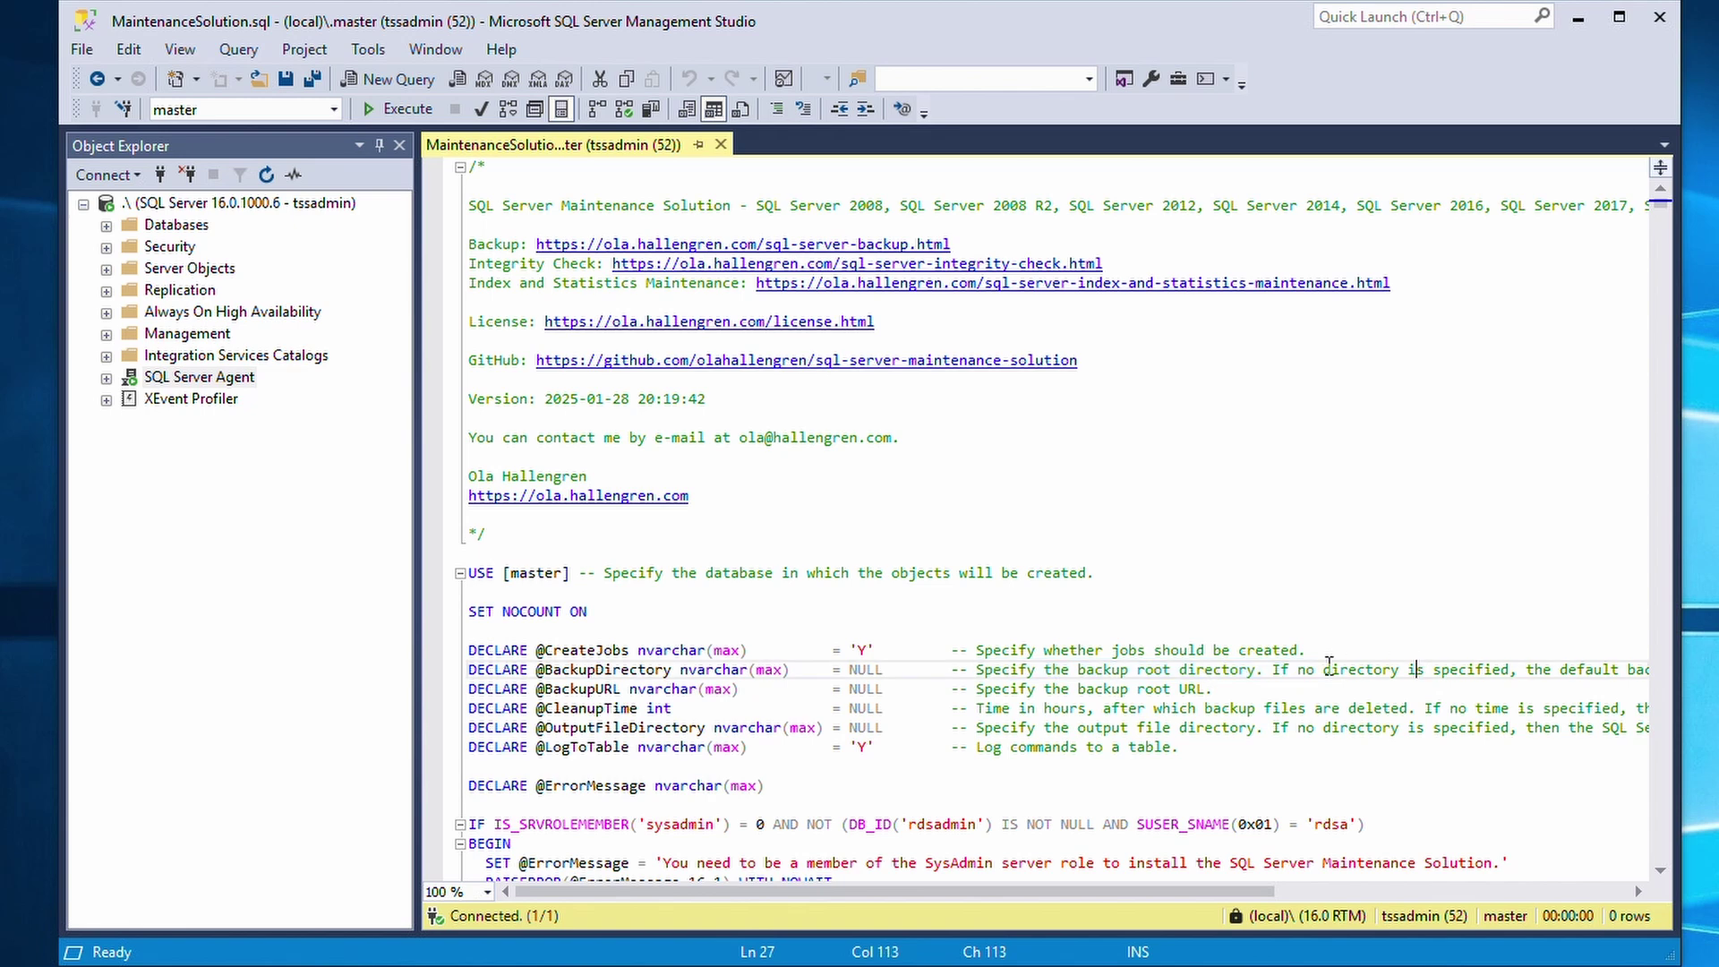
{"action": "left_click", "coordinate": [1601, 672]}
Copy the default backup location from Server Properties > Database Settings, then launch File Explorer
{"action": "right_click", "coordinate": [241, 215]}
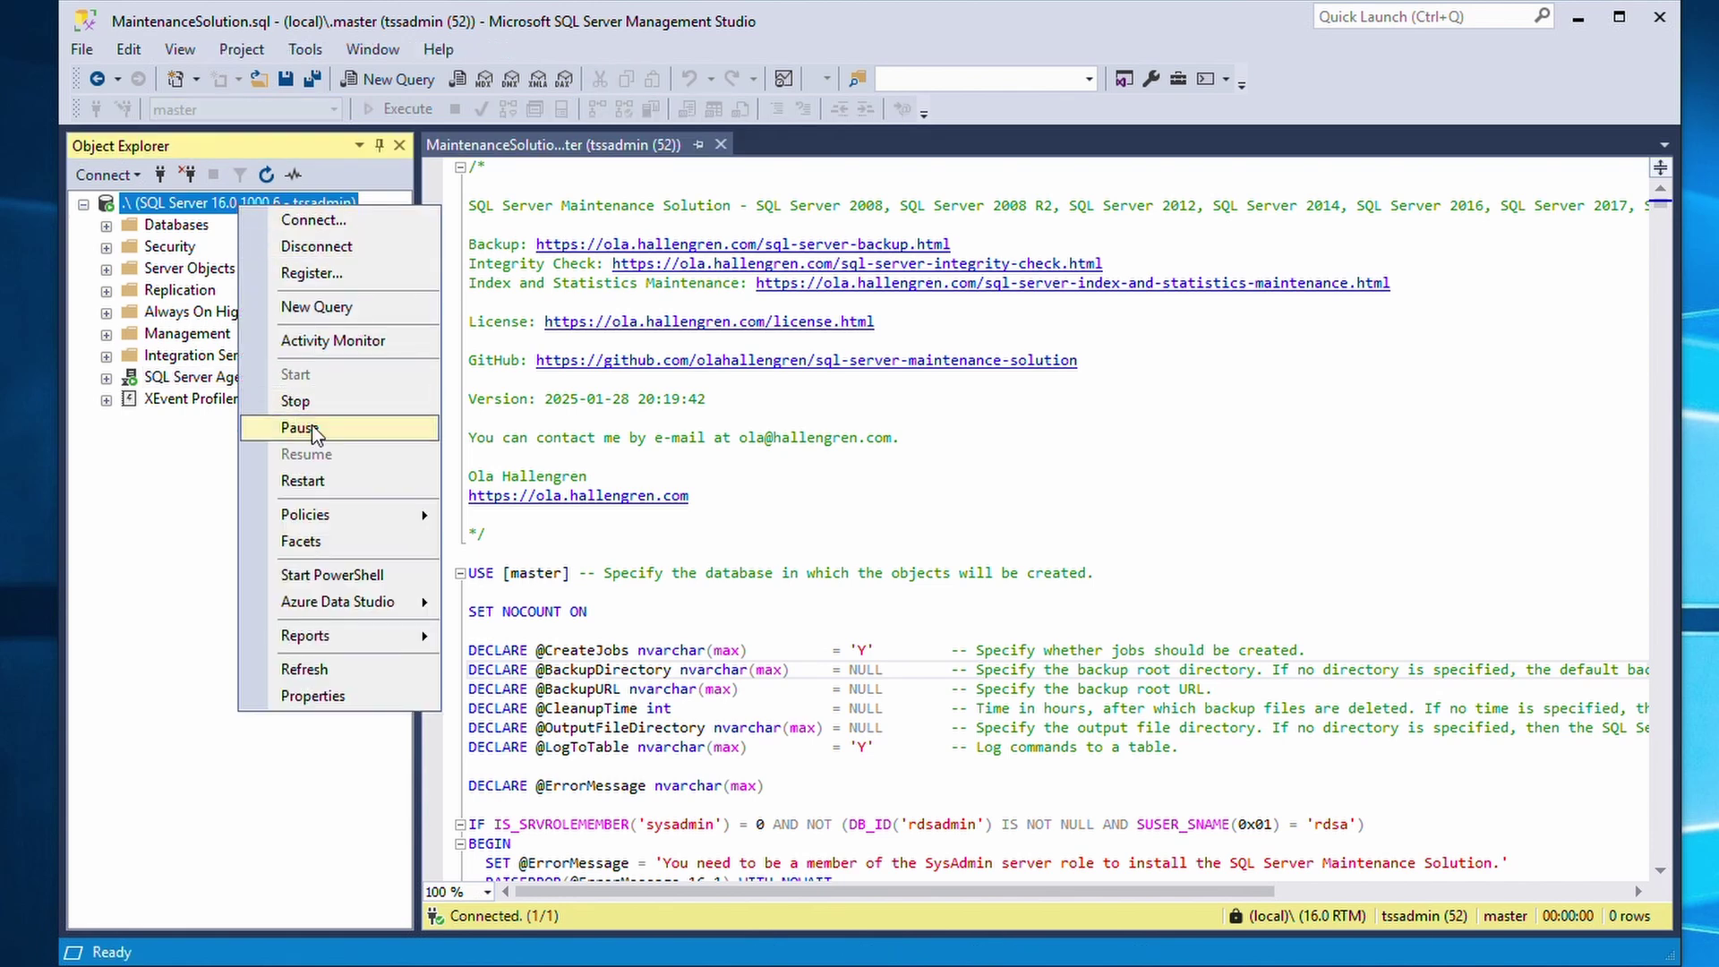
{"action": "left_click", "coordinate": [326, 698]}
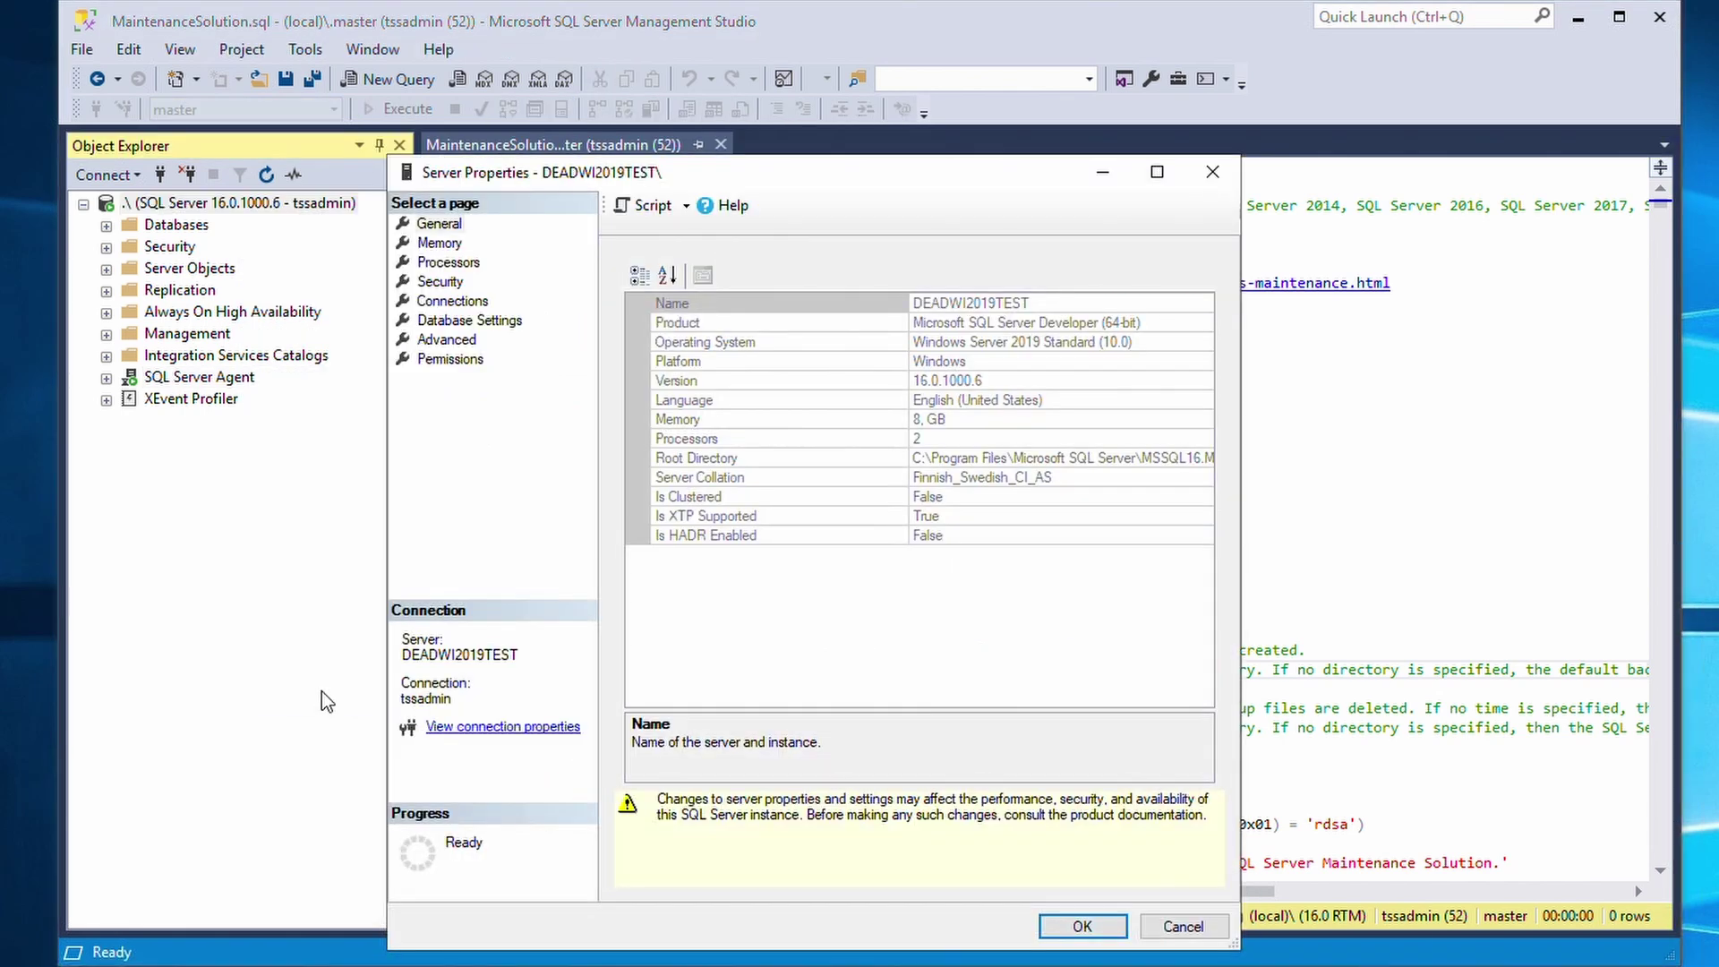
{"action": "left_click", "coordinate": [478, 323]}
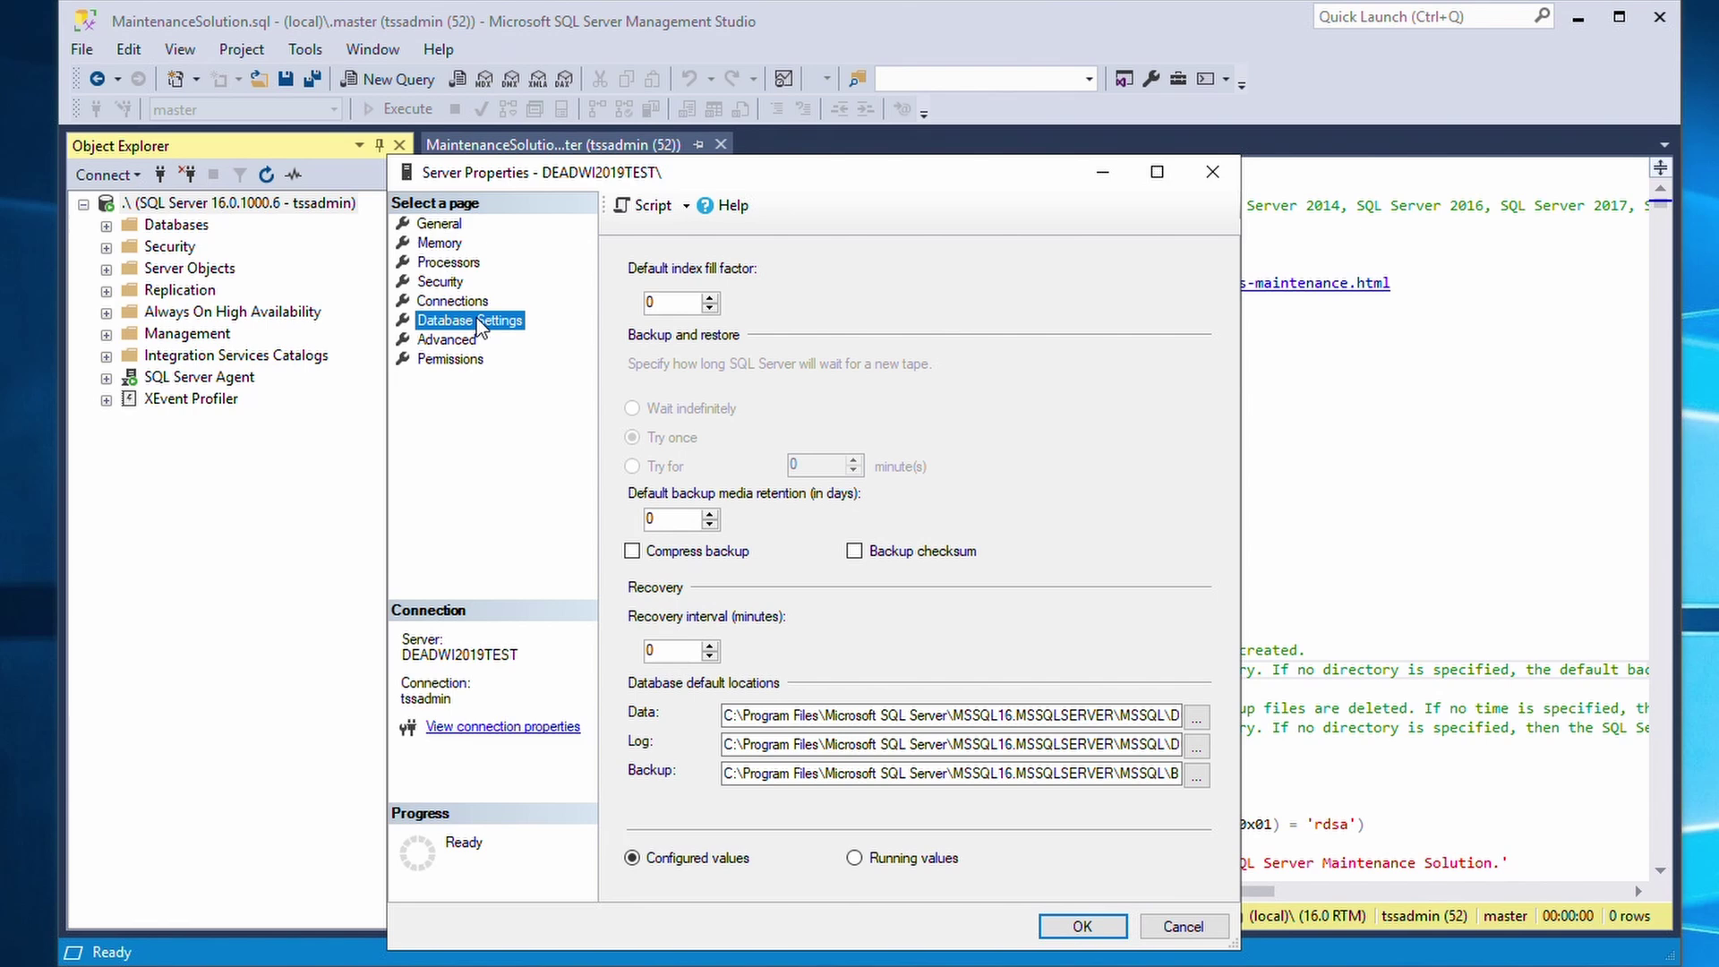
{"action": "left_click", "coordinate": [750, 772]}
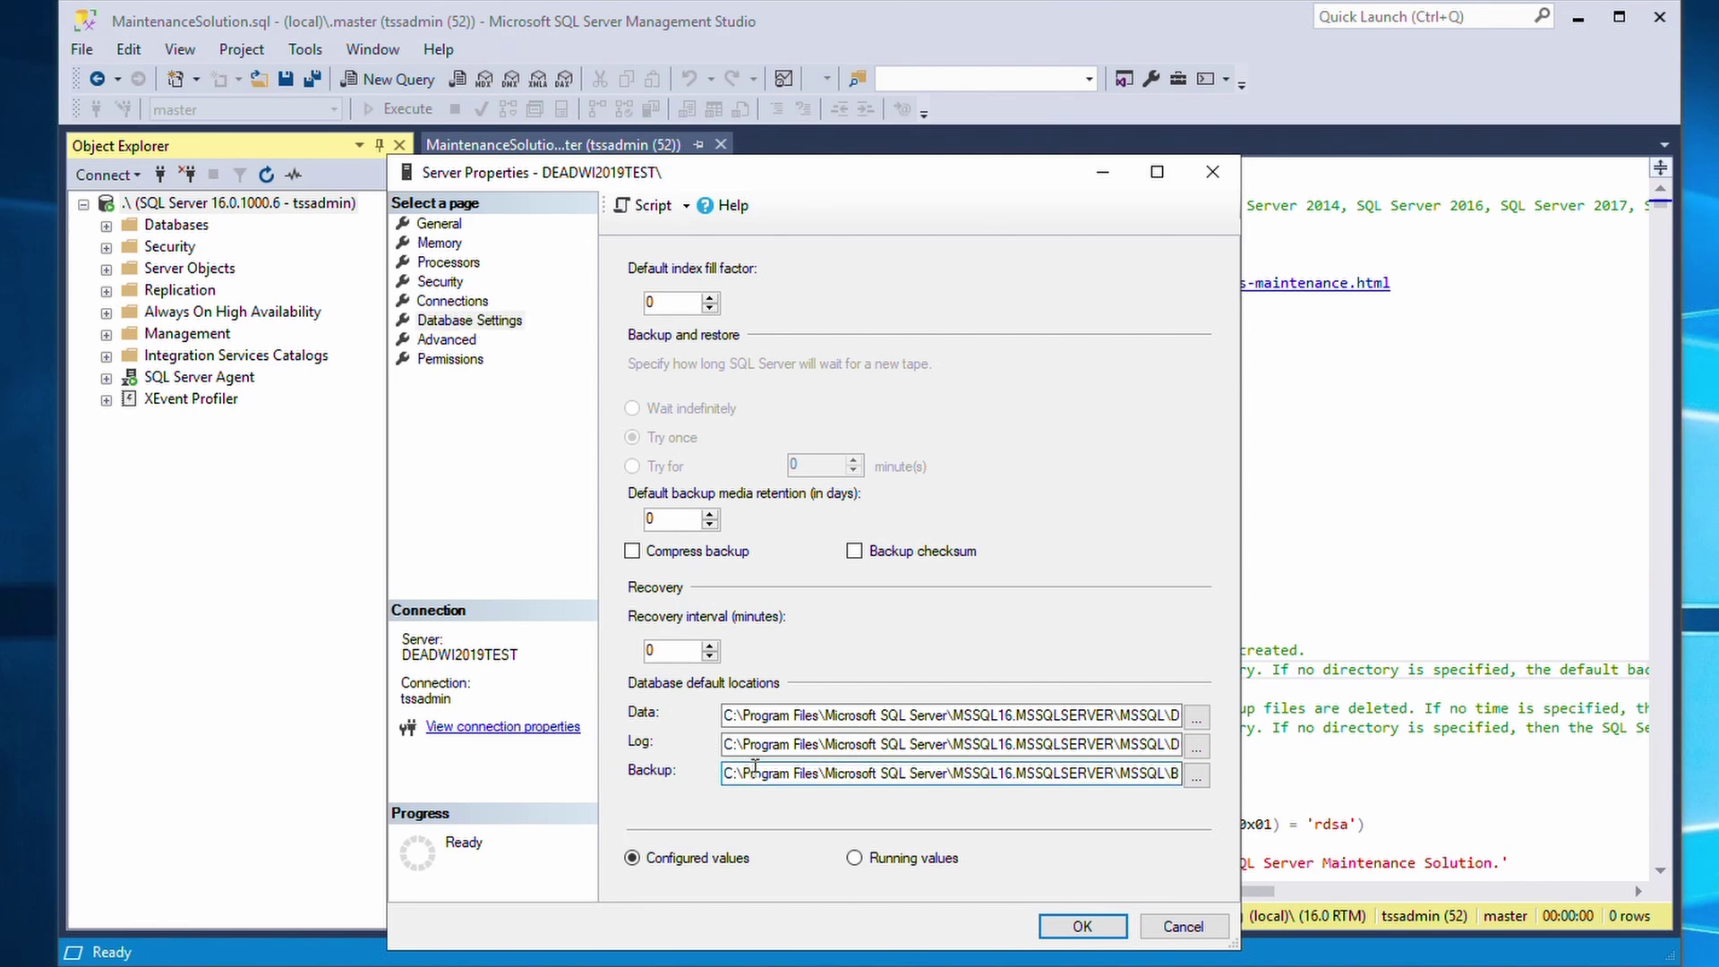
{"action": "key", "text": "ctrl+a"}
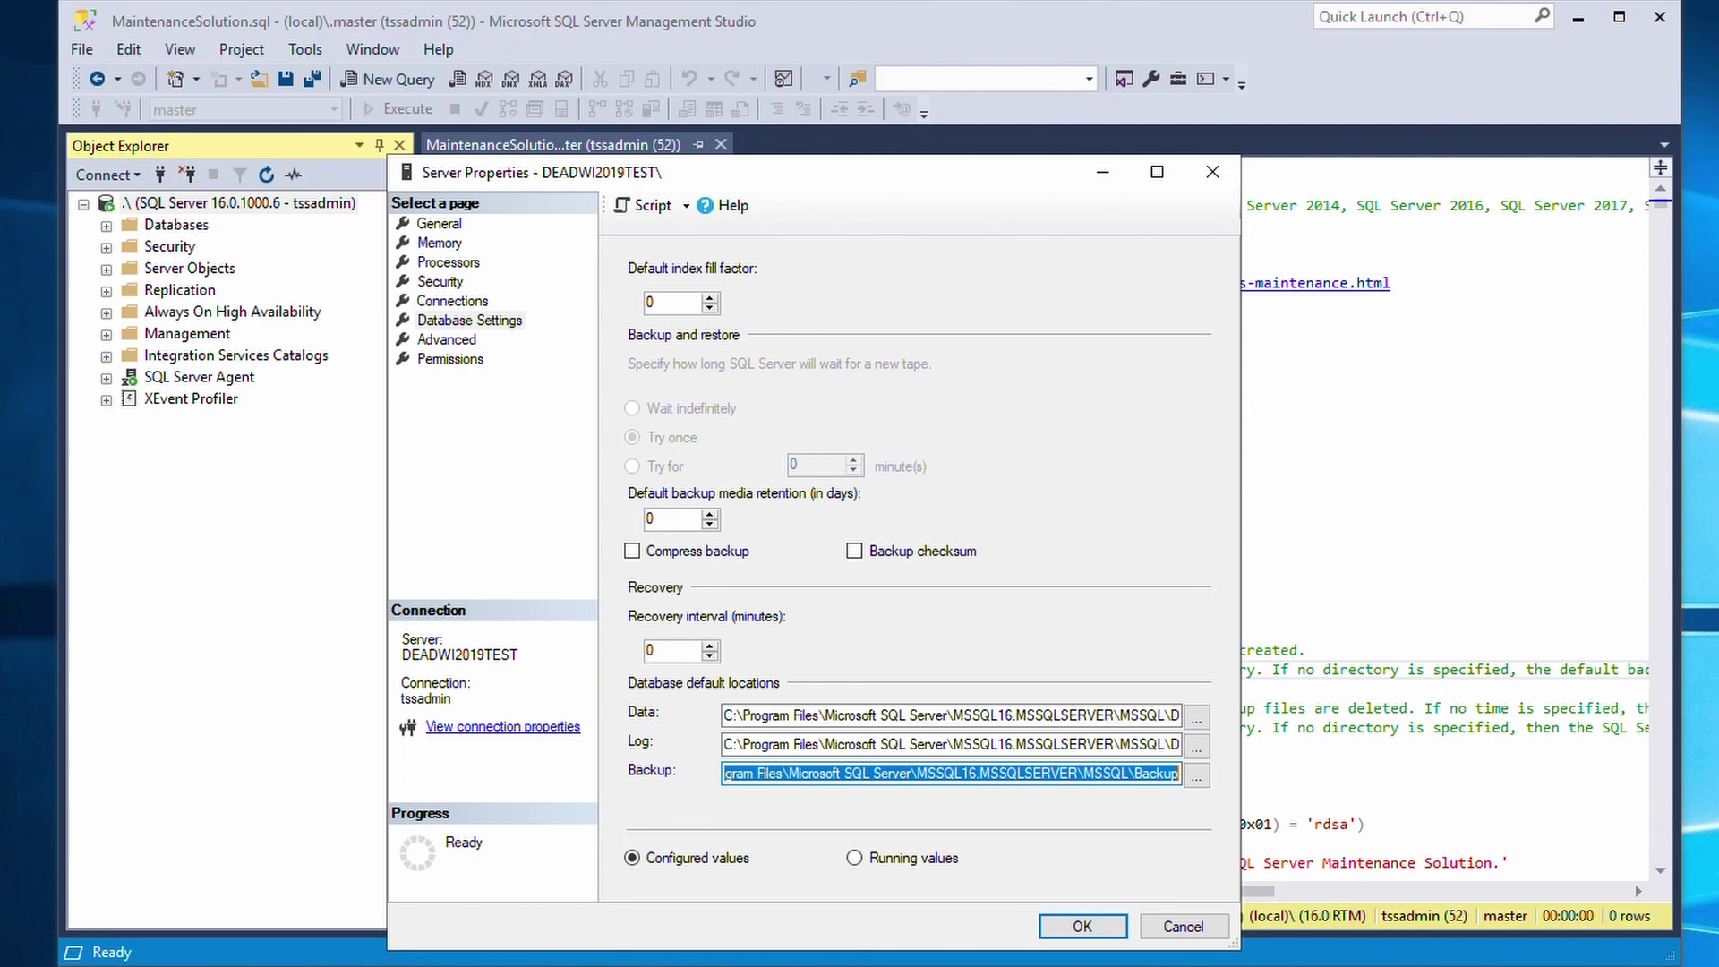
{"action": "key", "text": "super+e"}
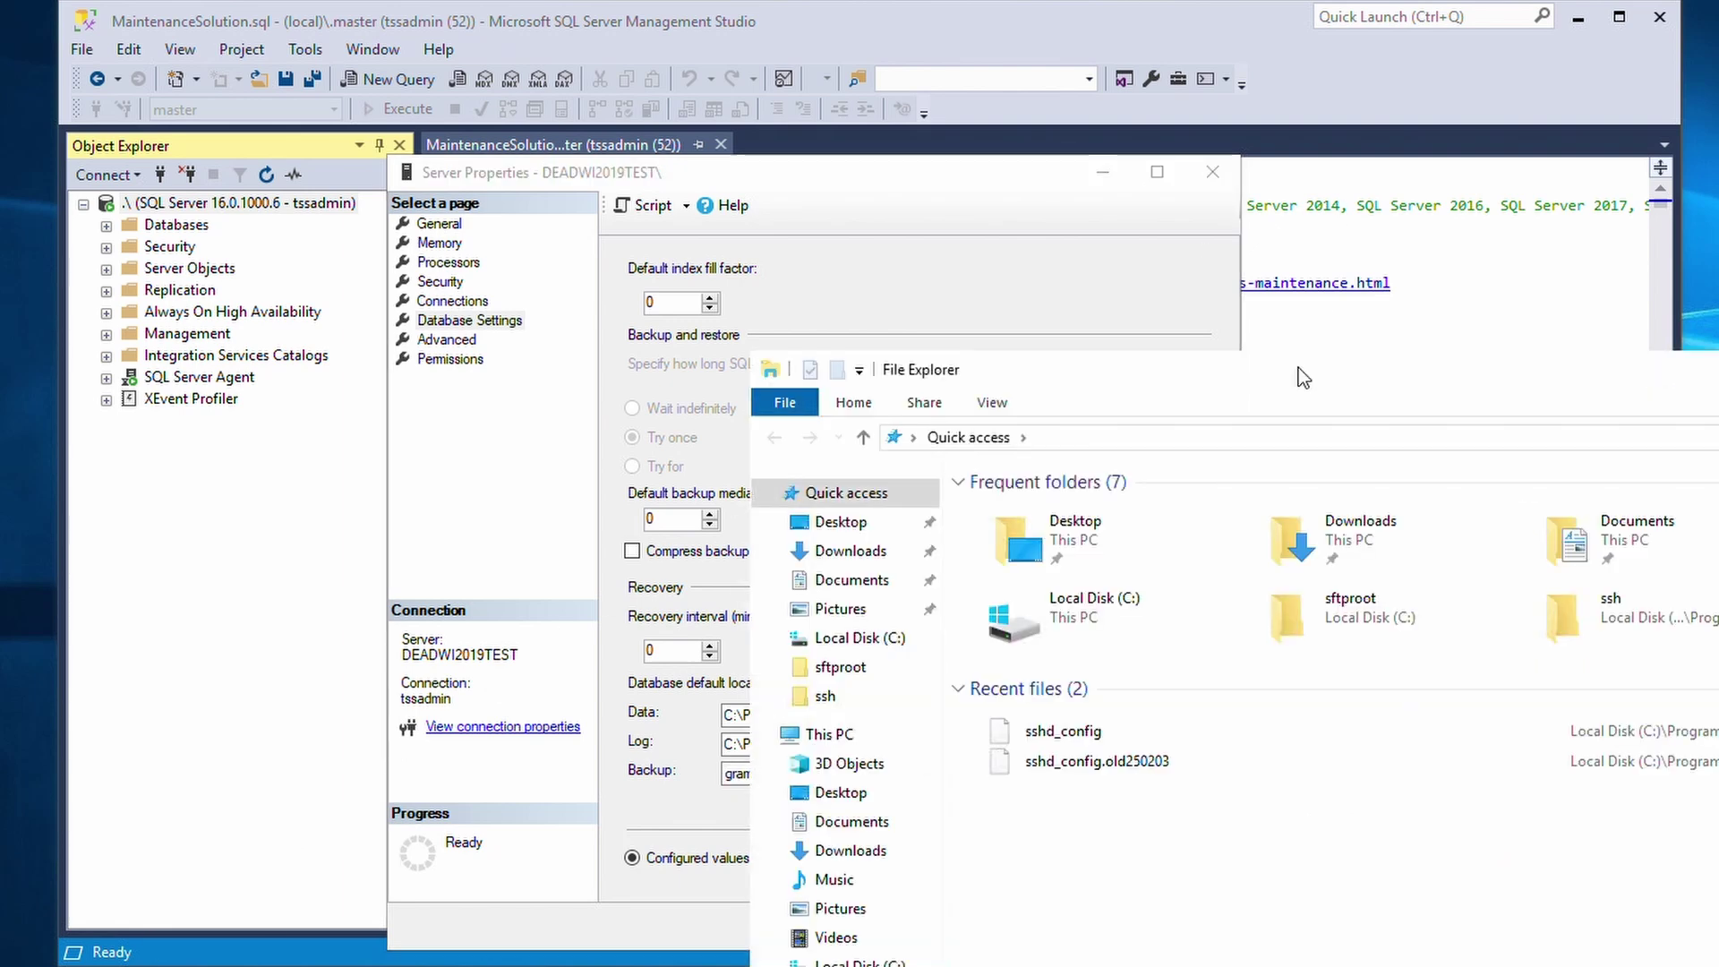
Go to the pasted backup path, grant folder access, and close the empty Backup folder
{"action": "mouse_move", "coordinate": [1296, 365]}
{"action": "left_mouse_down"}
{"action": "mouse_move", "coordinate": [809, 313]}
{"action": "mouse_move", "coordinate": [696, 161]}
{"action": "left_mouse_up"}
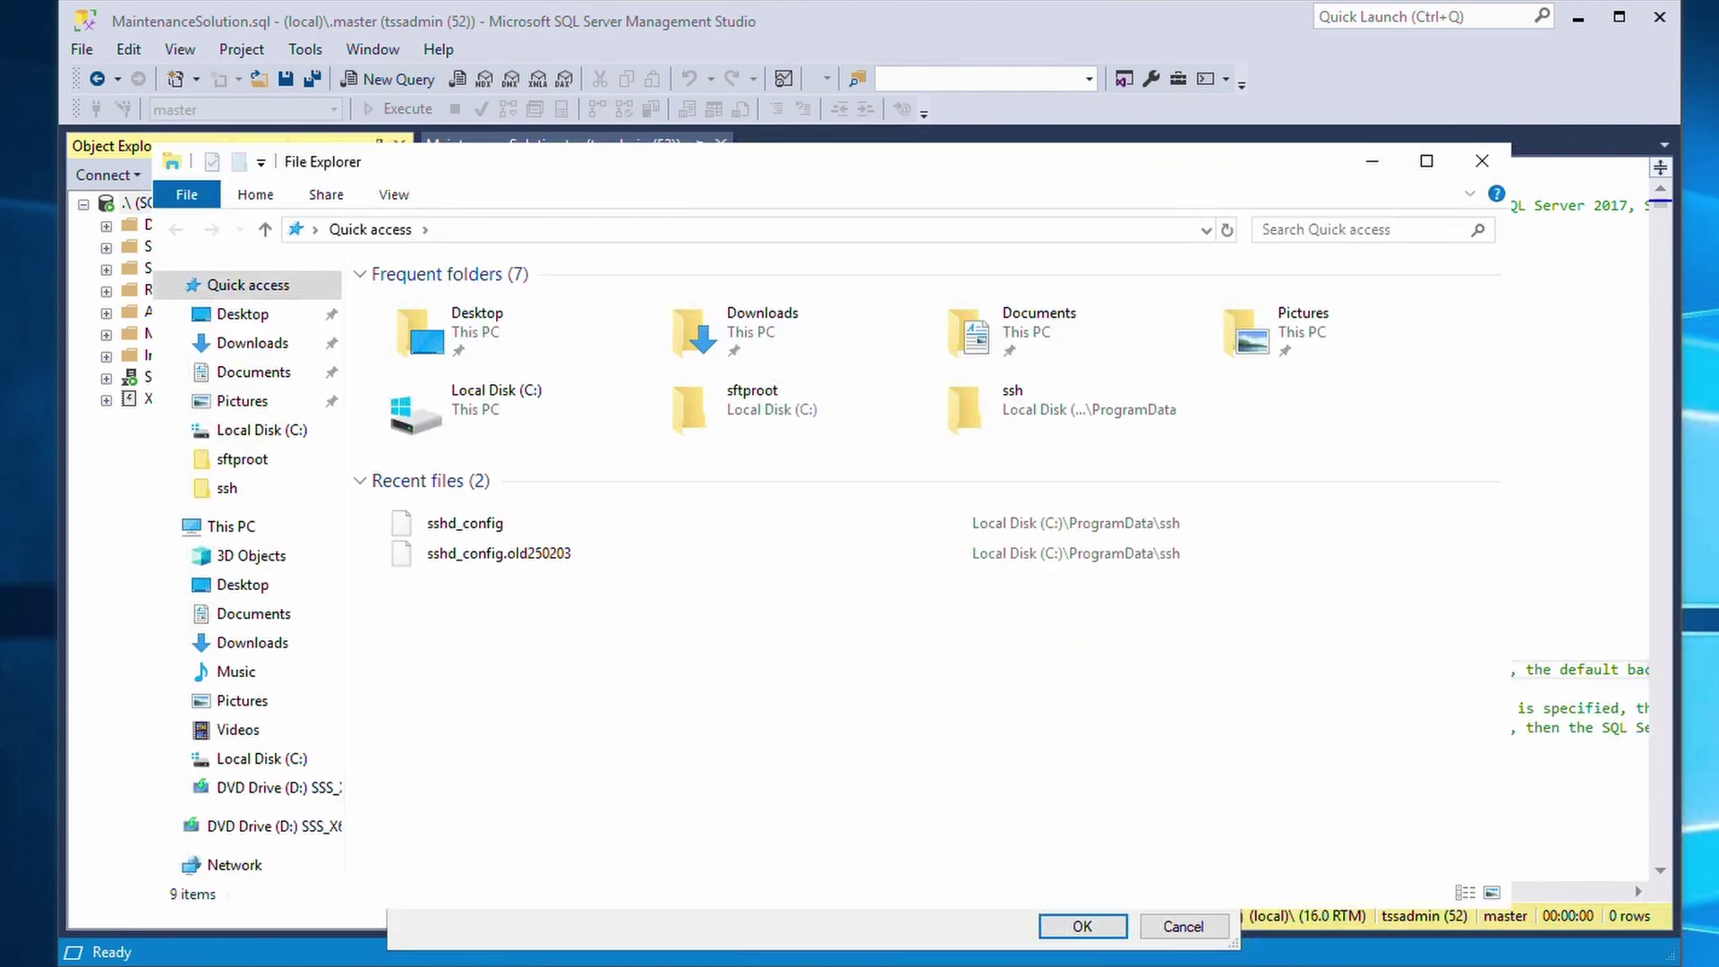
{"action": "left_click", "coordinate": [688, 230]}
{"action": "type", "text": "C:\\Program Files\\Microsoft SQL Server\\MSSQL16.MSSQLSERVER\\MSSQL\\Backup"}
{"action": "key", "text": "Return"}
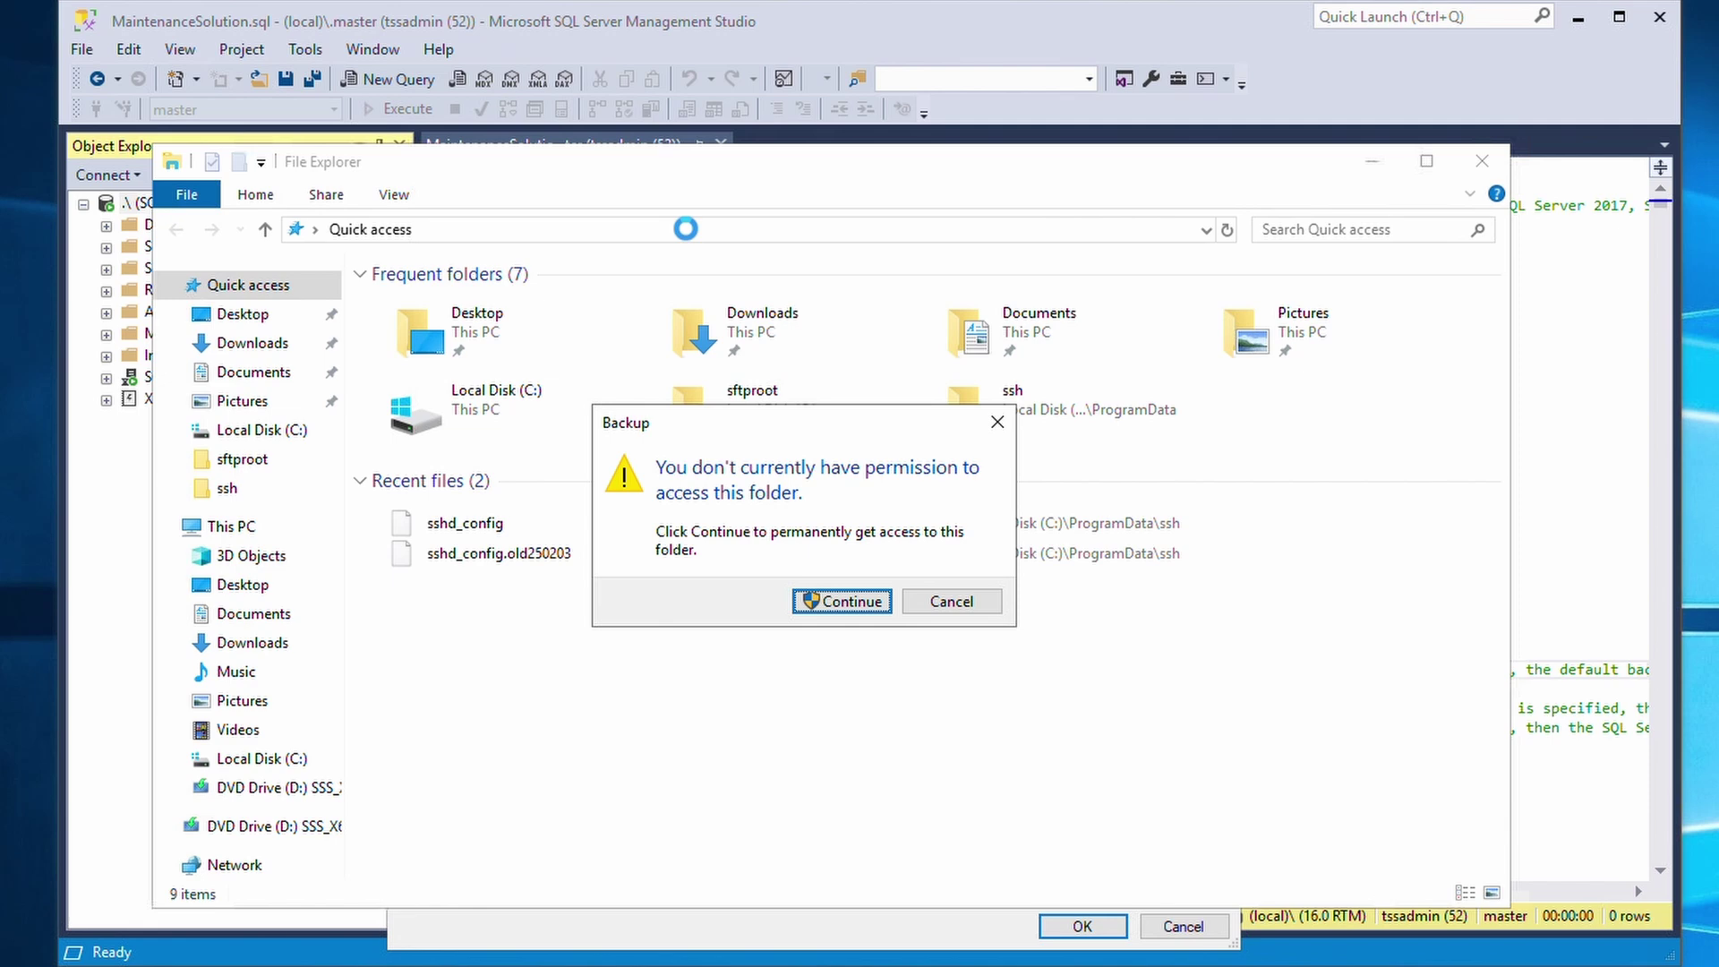
{"action": "left_click", "coordinate": [860, 603]}
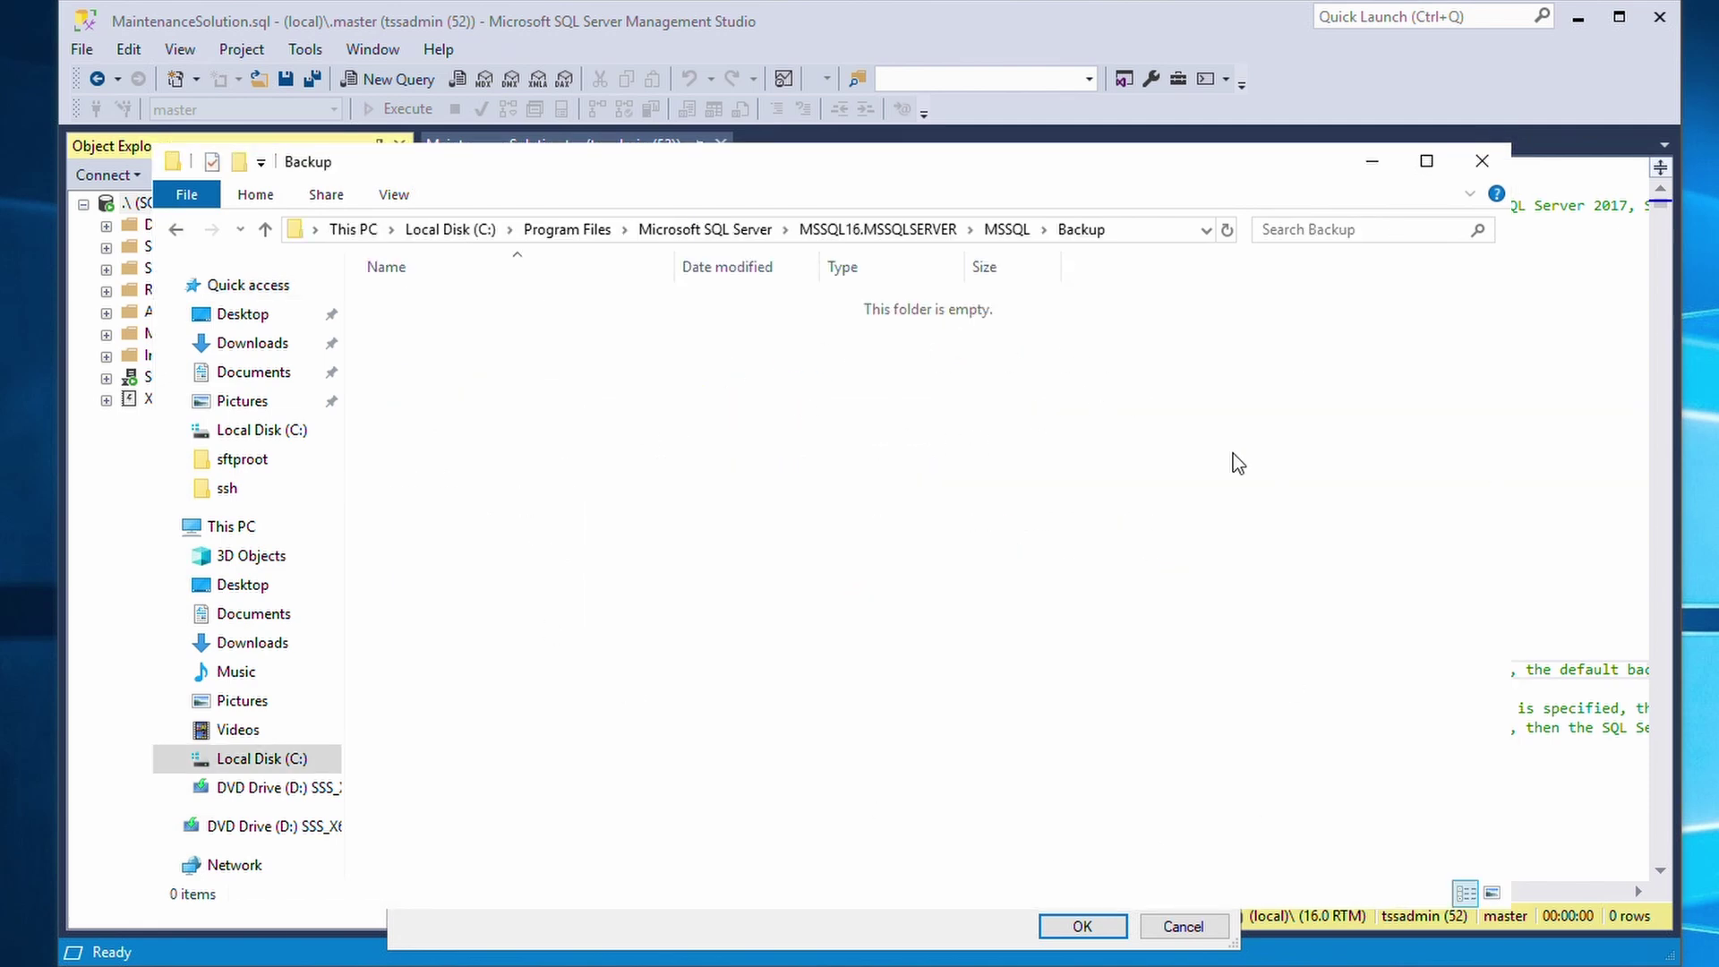
{"action": "left_click", "coordinate": [1481, 161]}
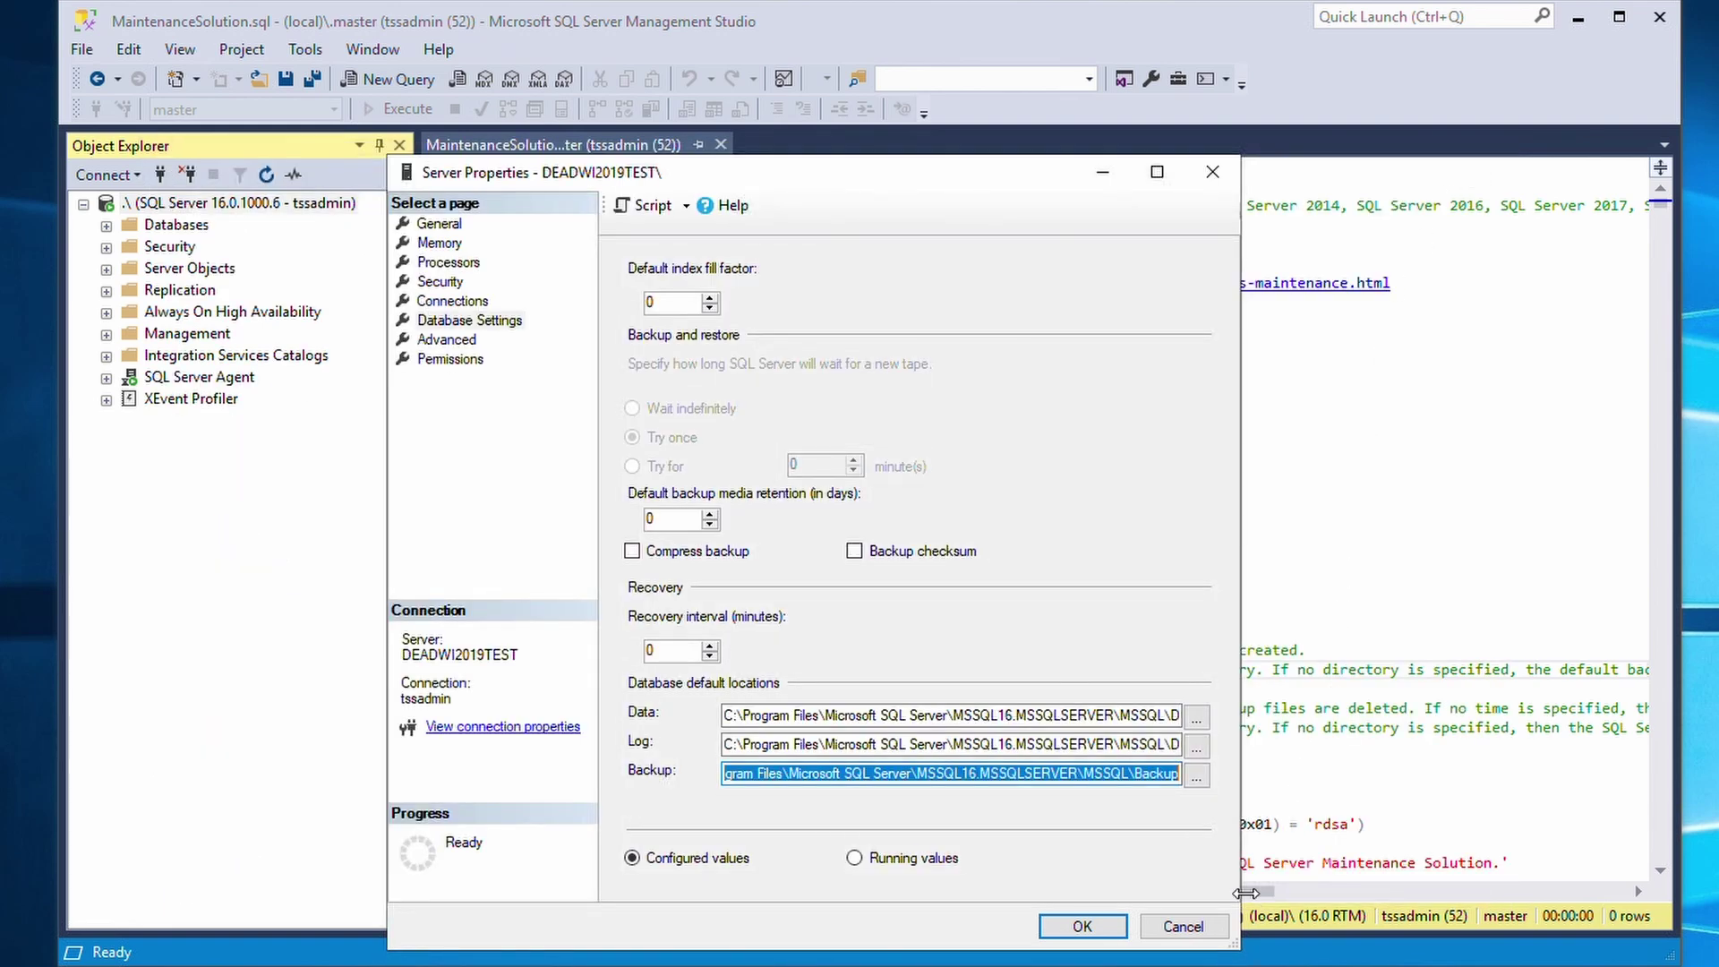
Enable Compress backup in Database Settings and save the server properties
{"action": "left_click", "coordinate": [1183, 935]}
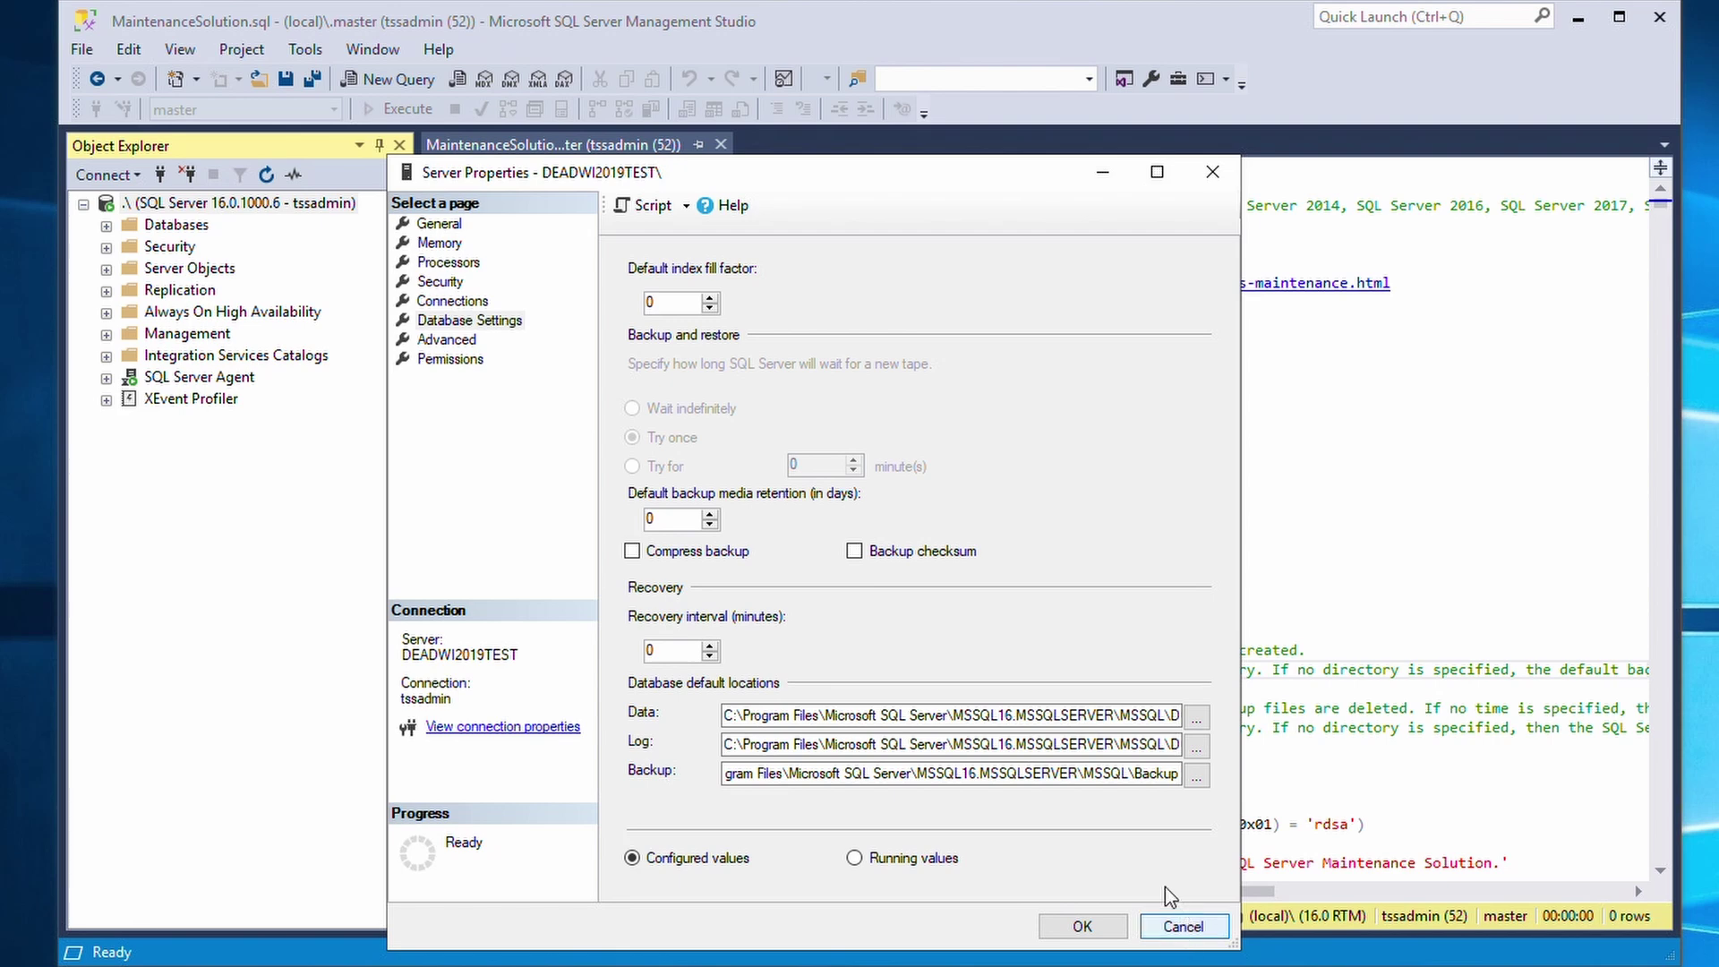
{"action": "left_click", "coordinate": [633, 552]}
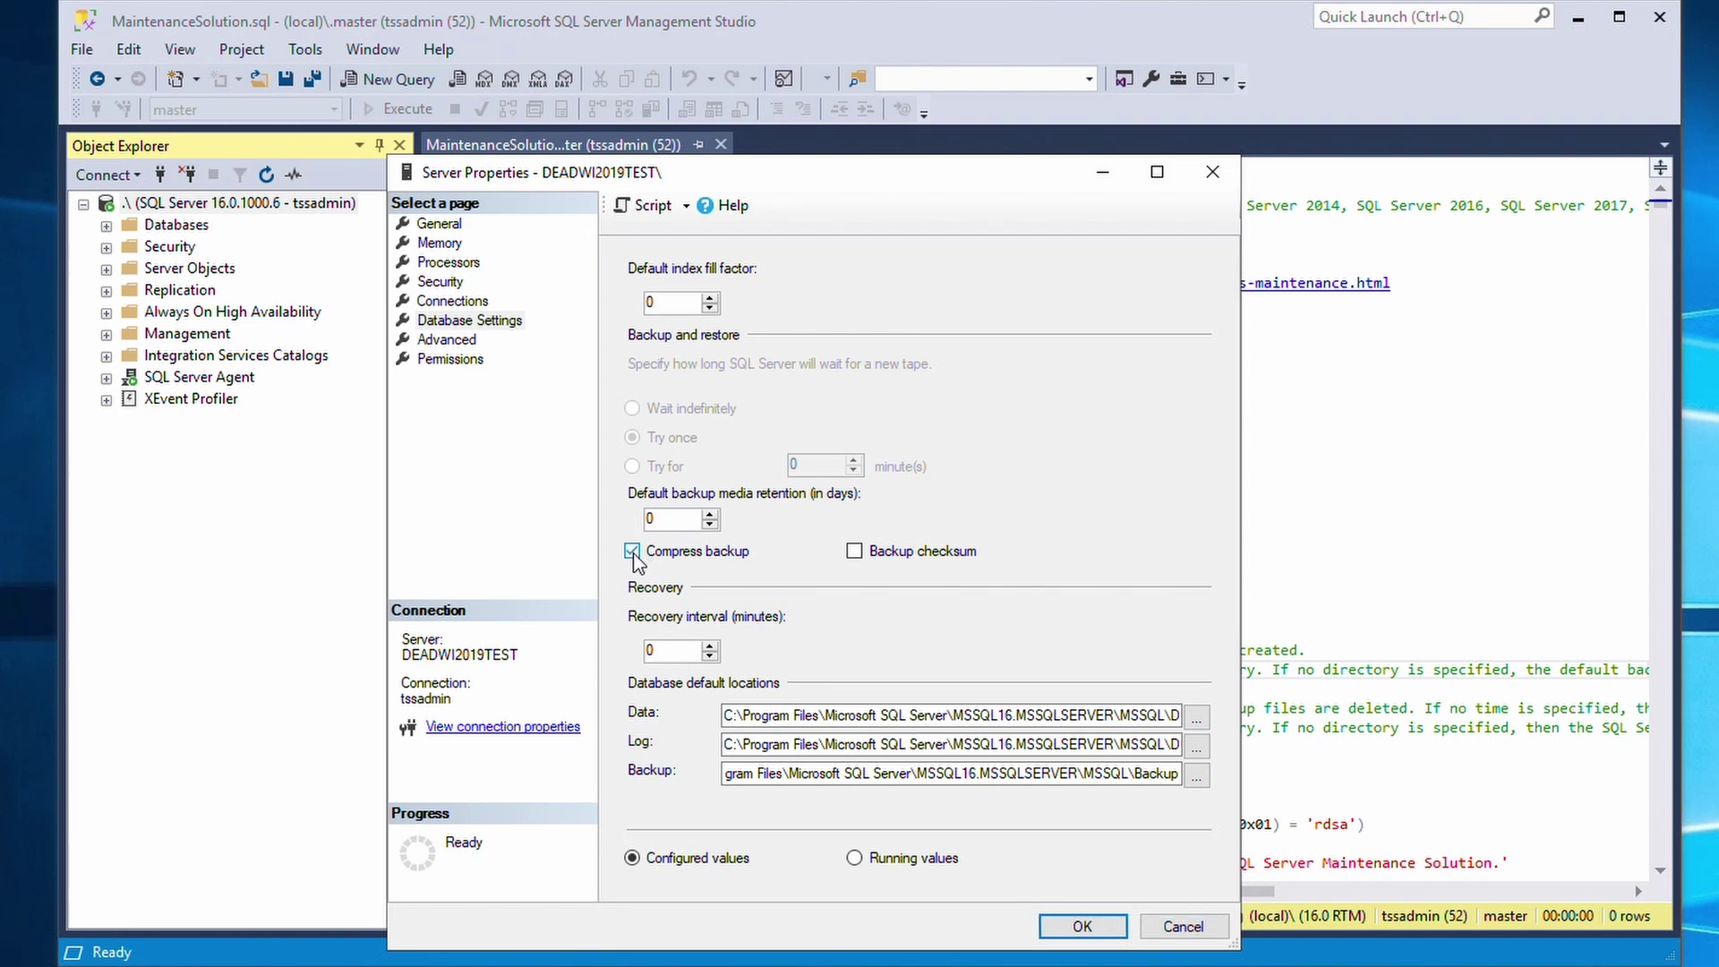
{"action": "left_click", "coordinate": [1081, 928]}
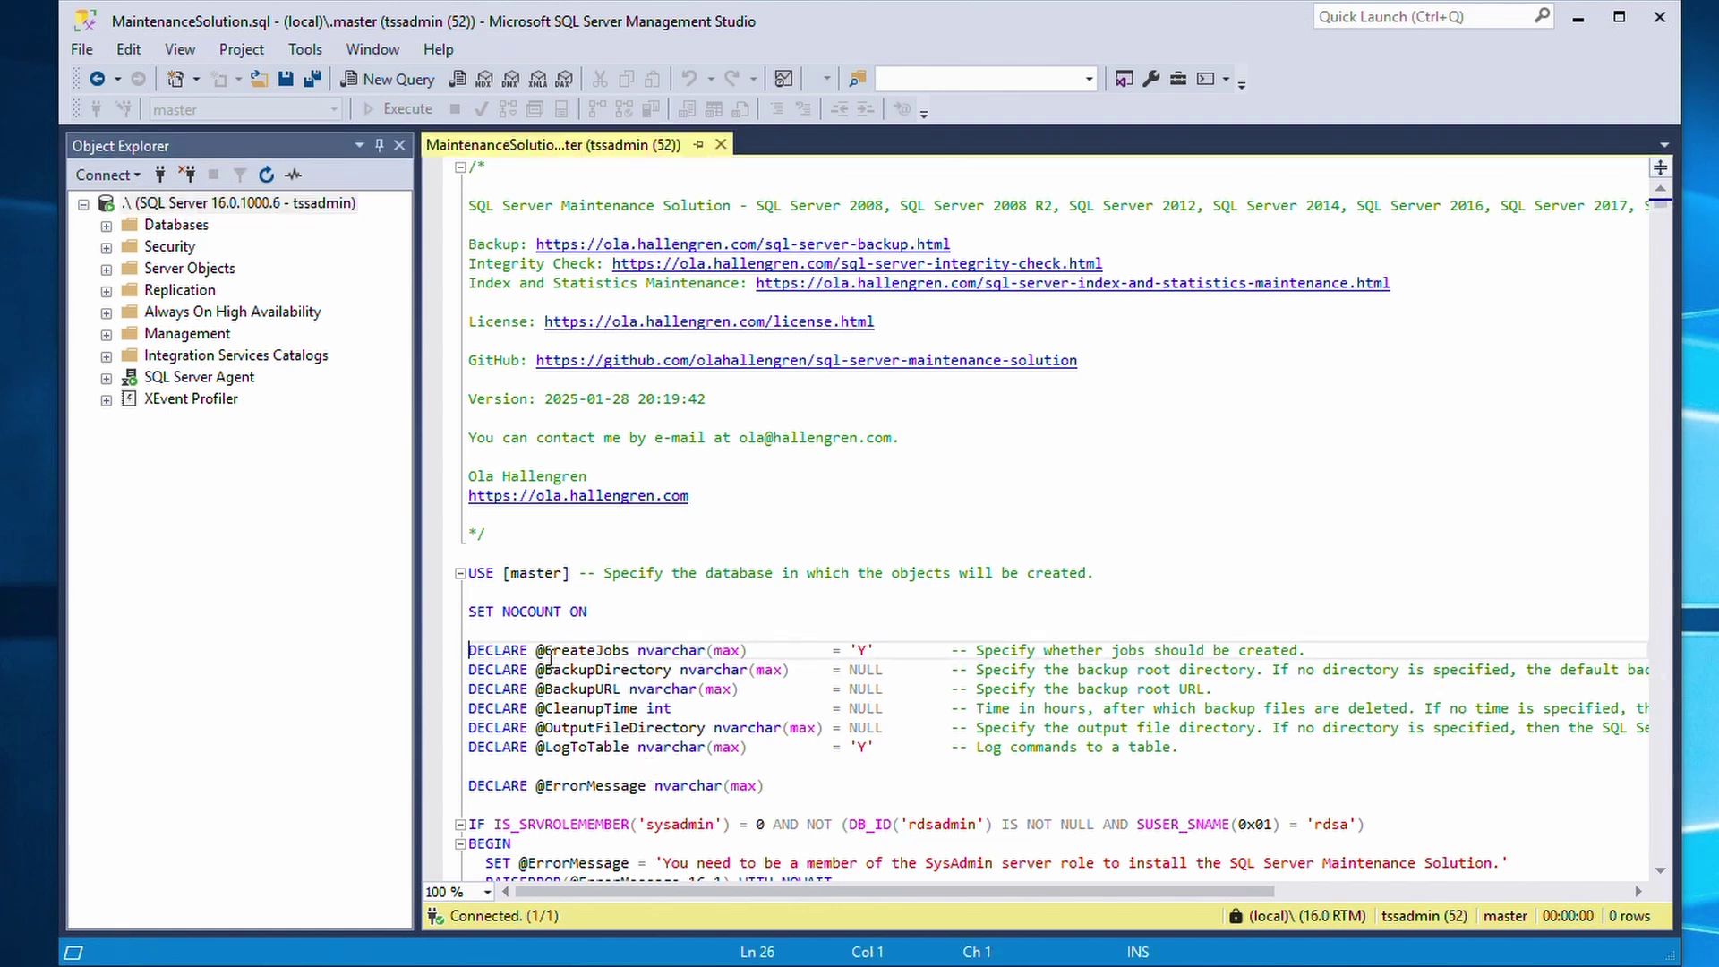
{"action": "mouse_move", "coordinate": [469, 655]}
{"action": "left_mouse_down"}
{"action": "mouse_move", "coordinate": [714, 732]}
{"action": "mouse_move", "coordinate": [1182, 756]}
{"action": "left_mouse_up"}
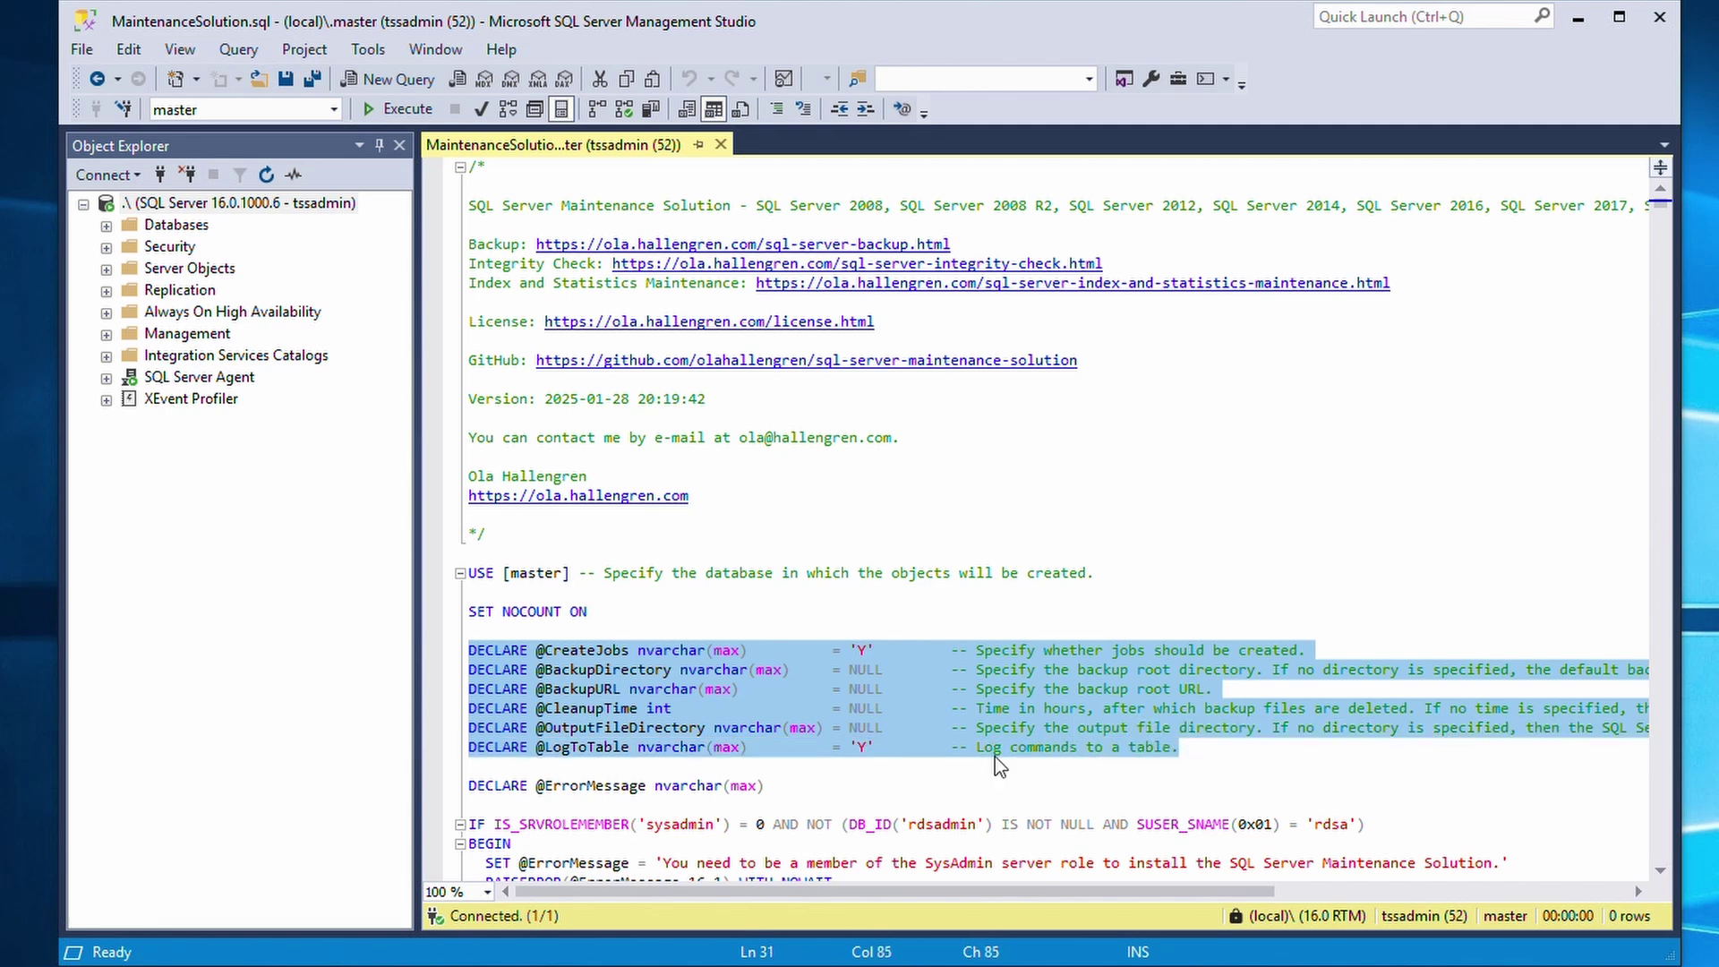
{"action": "left_click", "coordinate": [563, 709]}
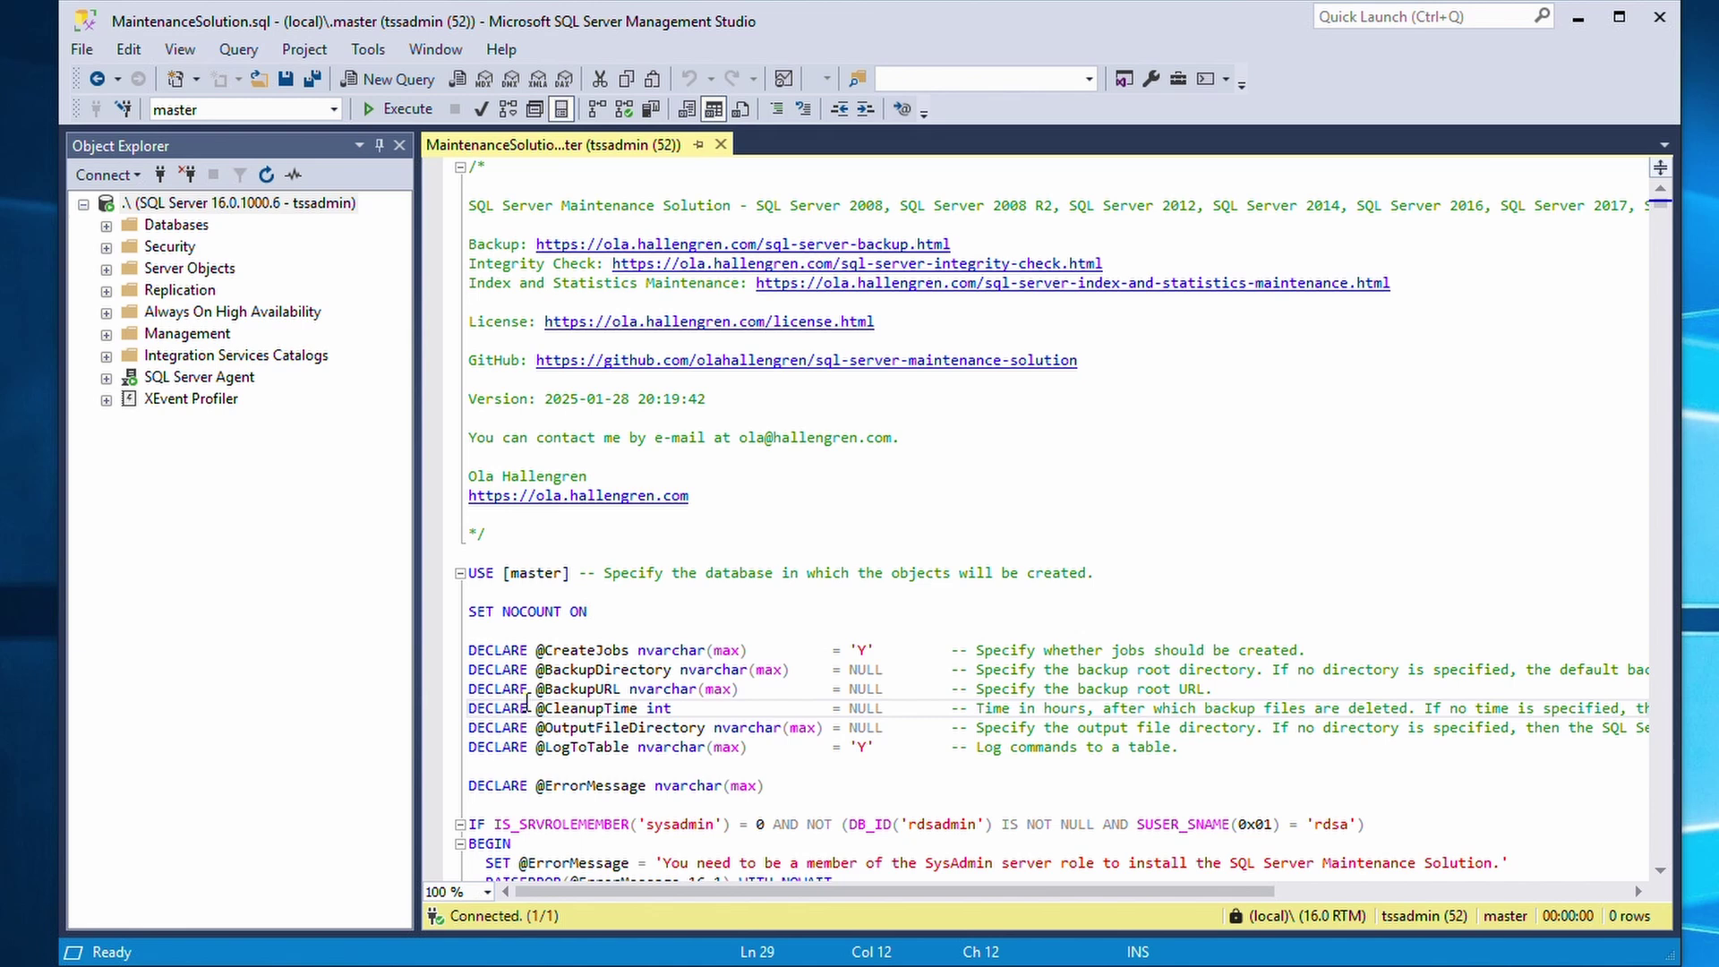
{"action": "left_click_drag", "start_coordinate": [538, 710], "coordinate": [1441, 707]}
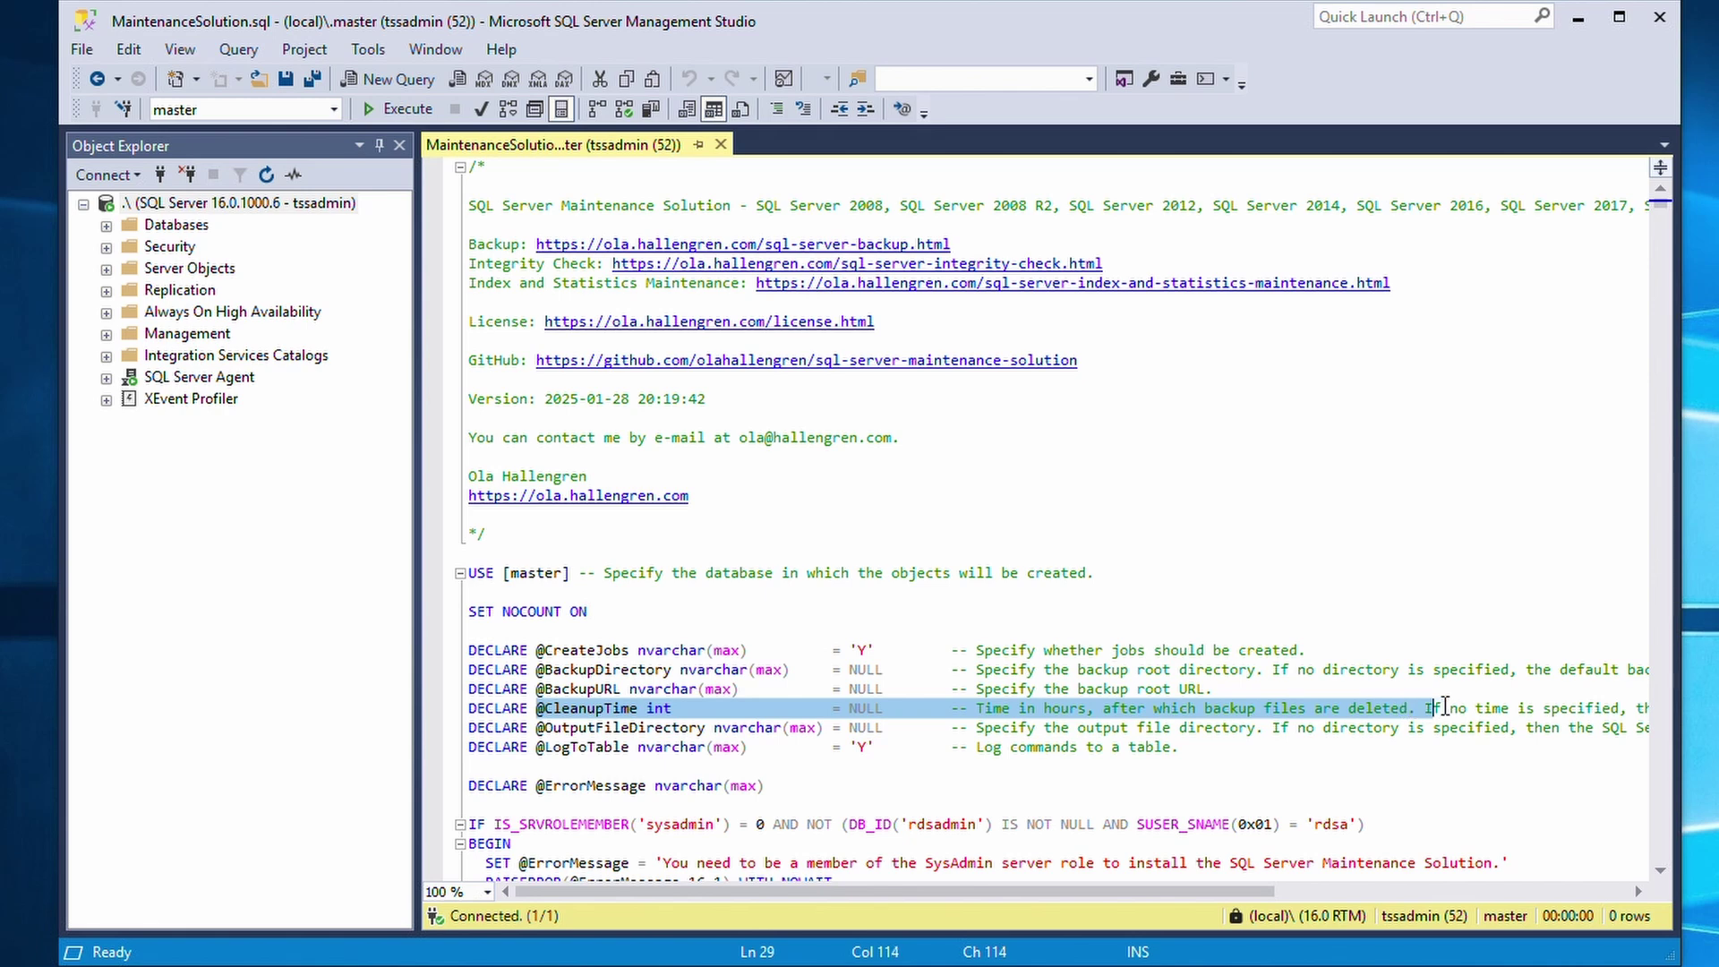
{"action": "left_click_drag", "start_coordinate": [1185, 897], "coordinate": [1424, 897]}
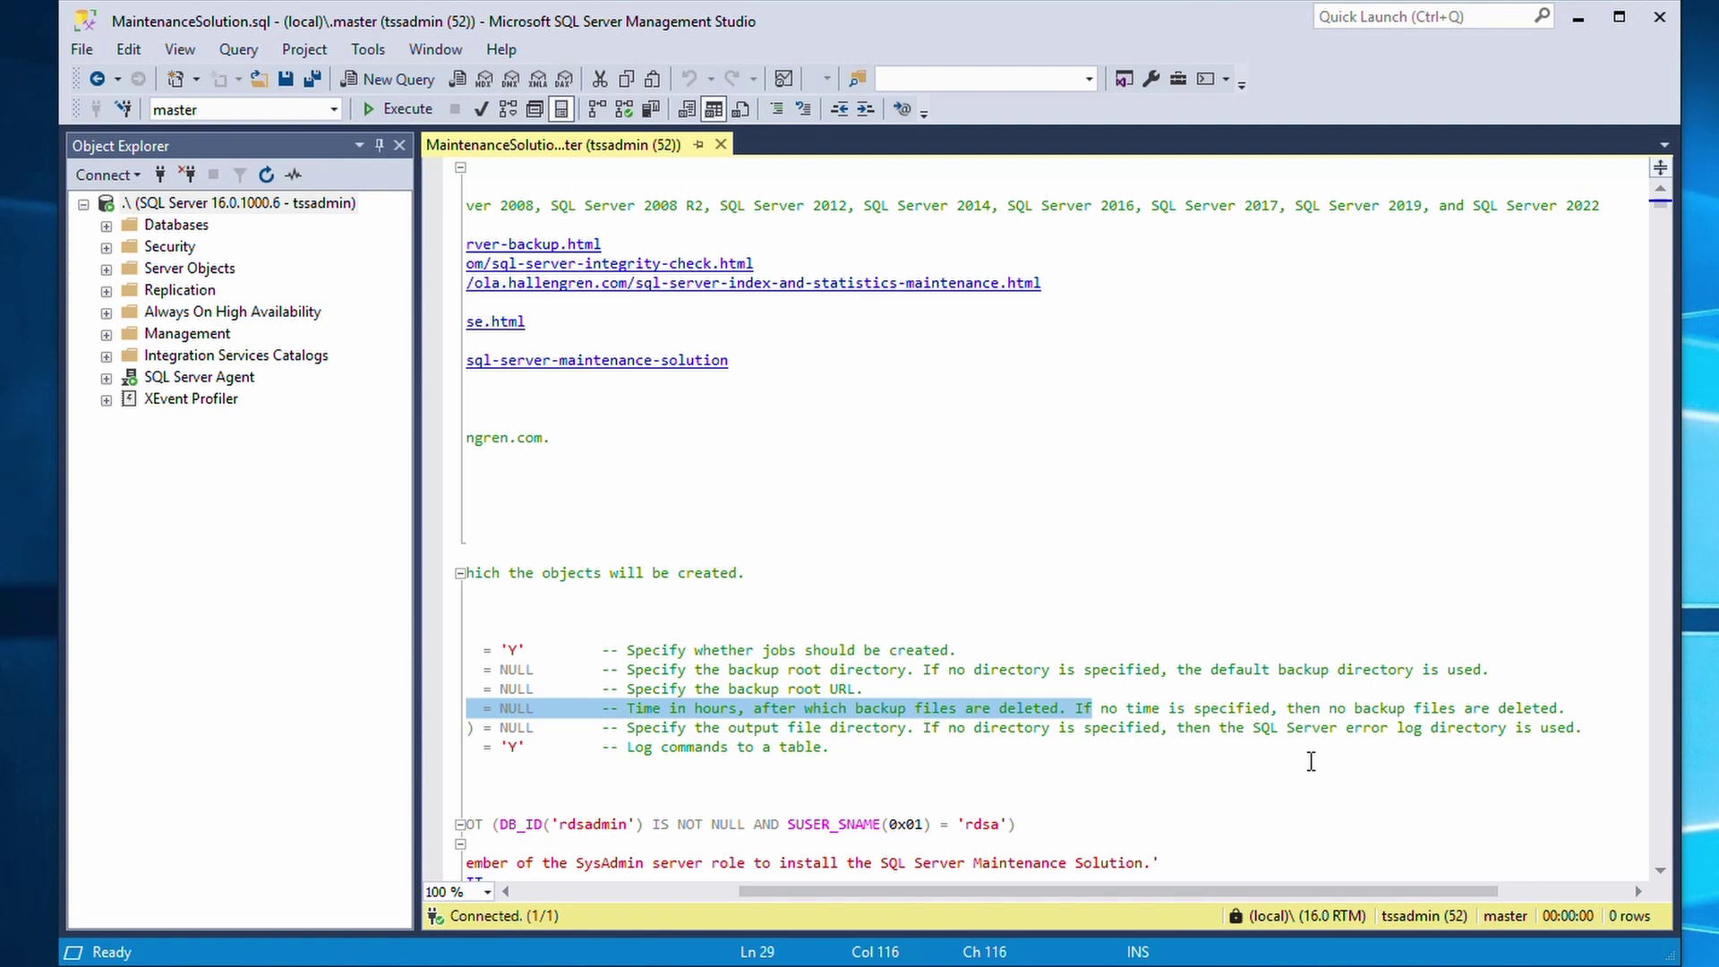
{"action": "left_click", "coordinate": [1076, 709]}
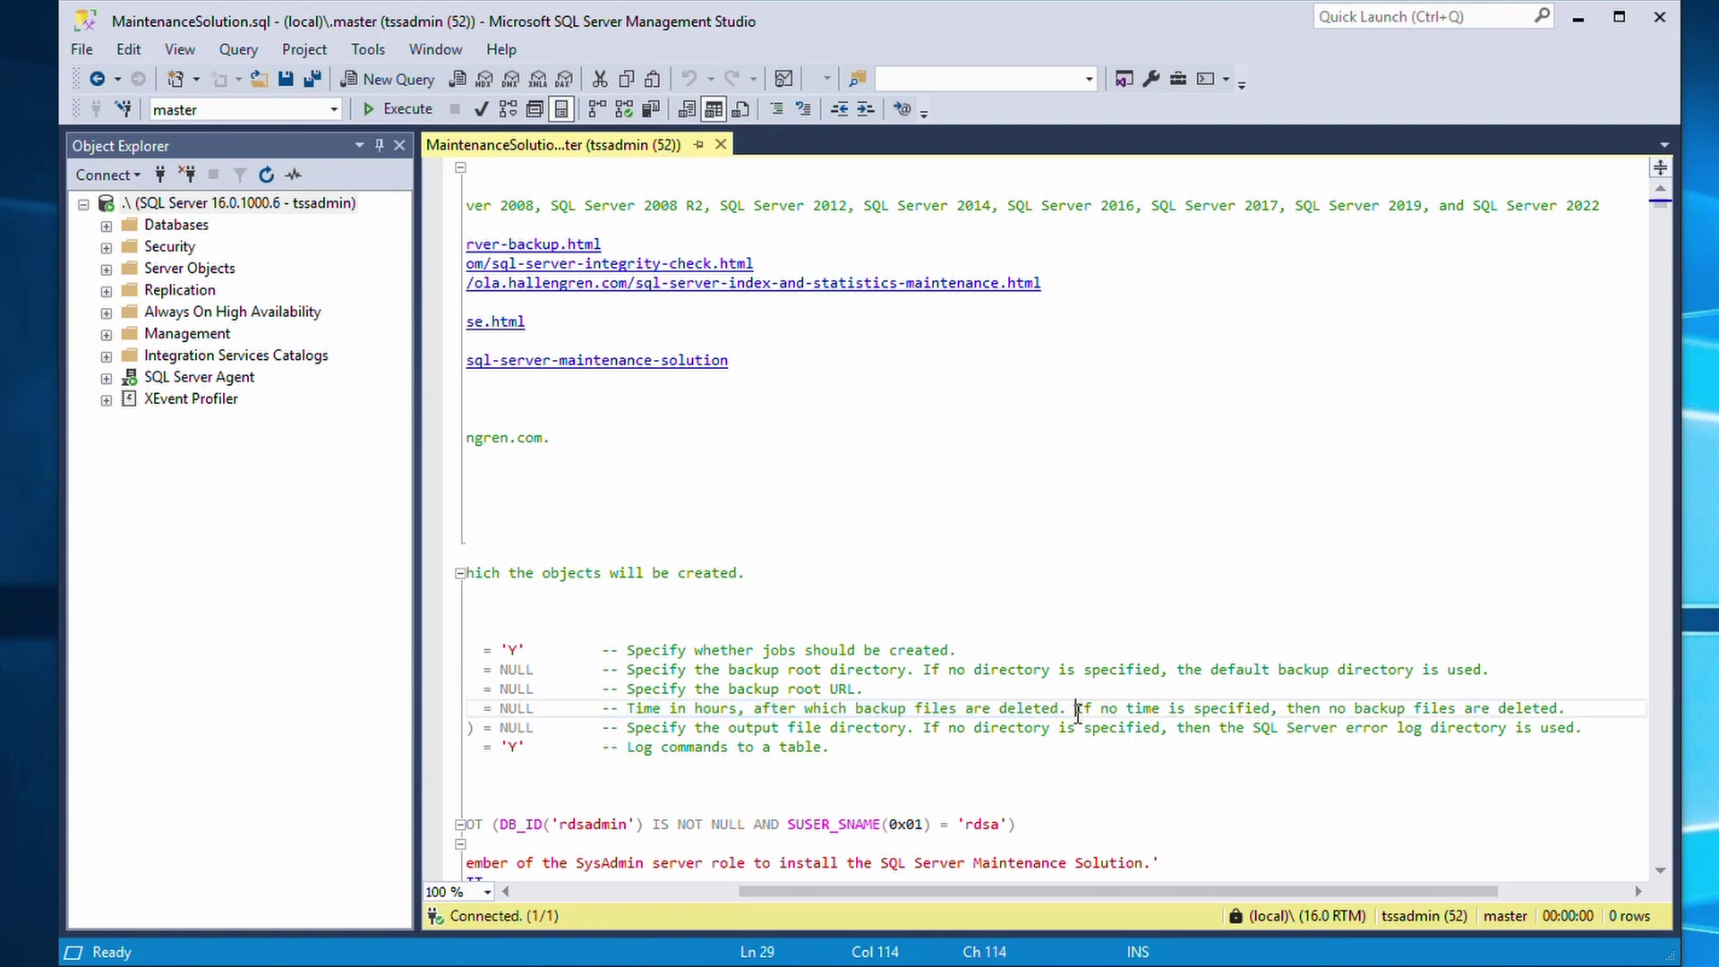
{"action": "left_click_drag", "start_coordinate": [1078, 709], "coordinate": [1565, 712]}
{"action": "left_click", "coordinate": [956, 808]}
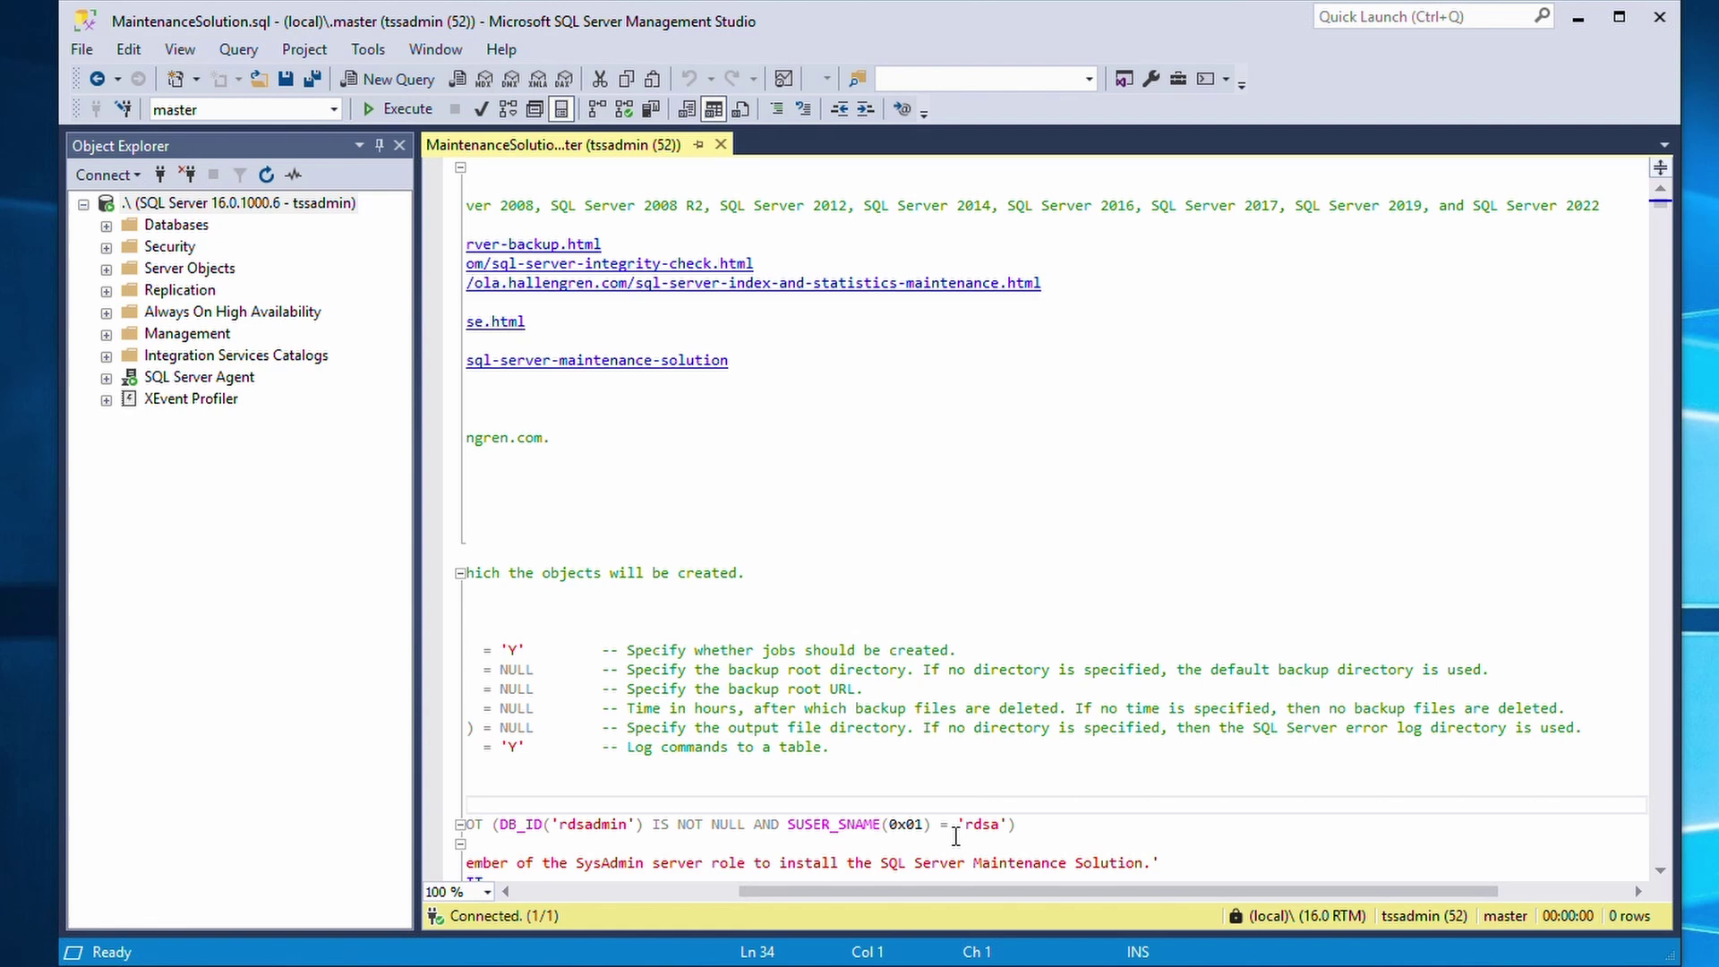
{"action": "left_click_drag", "start_coordinate": [898, 898], "coordinate": [649, 897]}
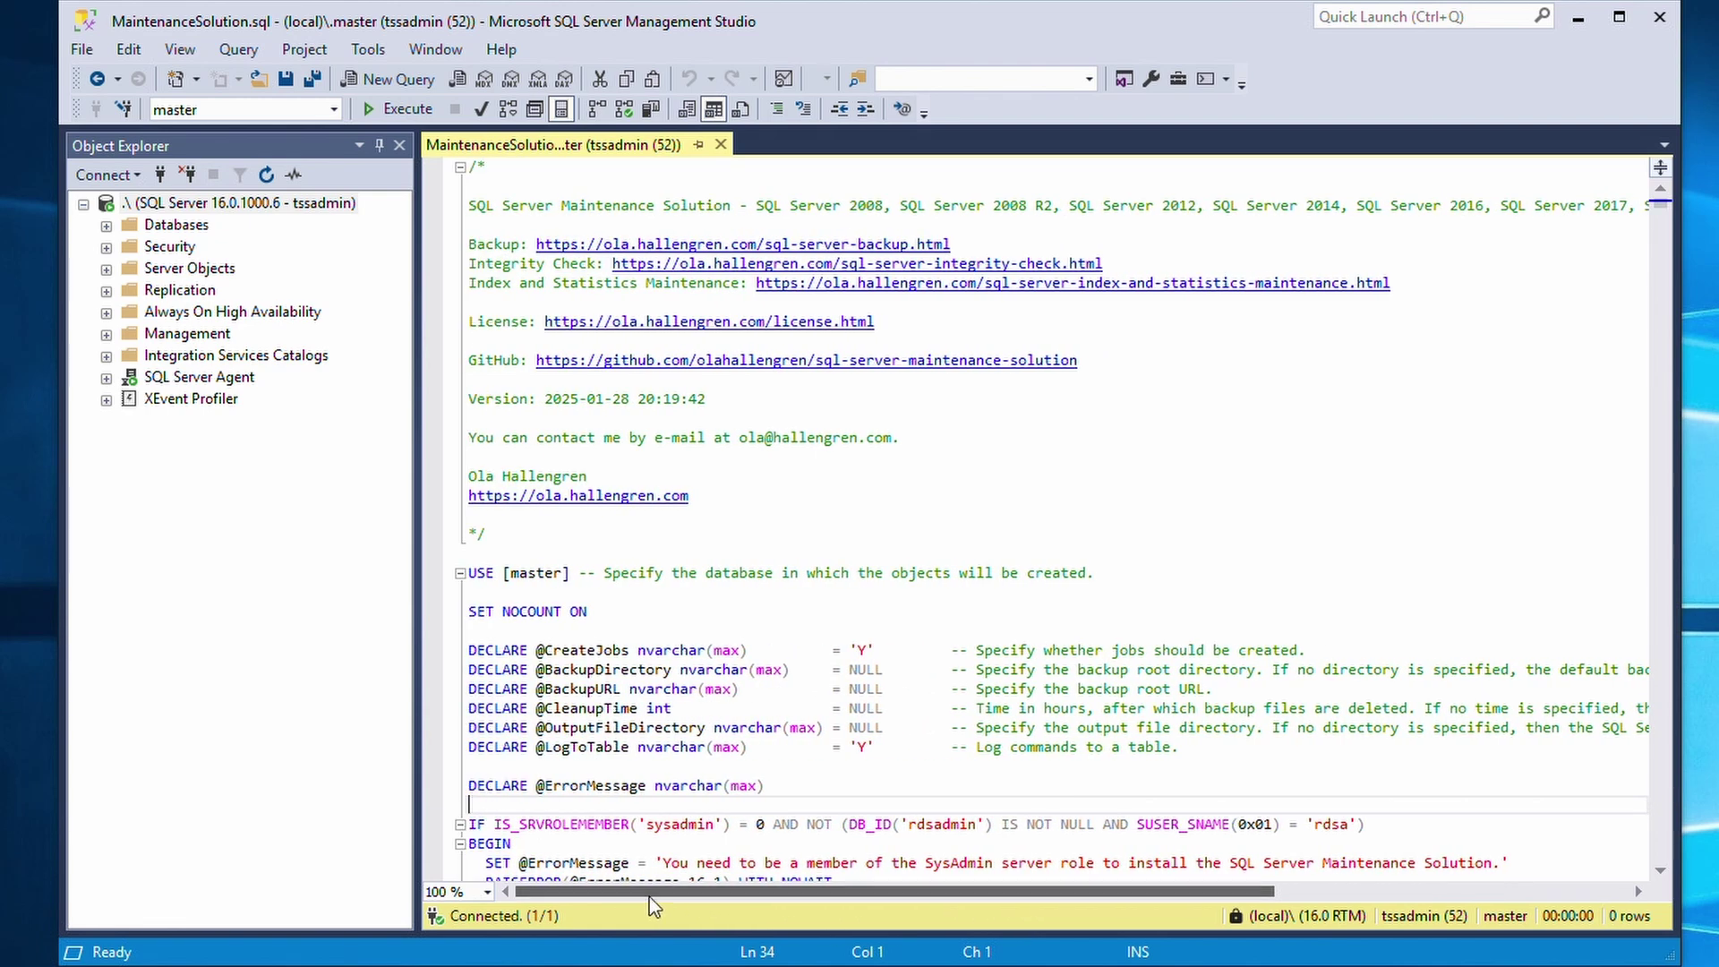
{"action": "double_click", "coordinate": [873, 707]}
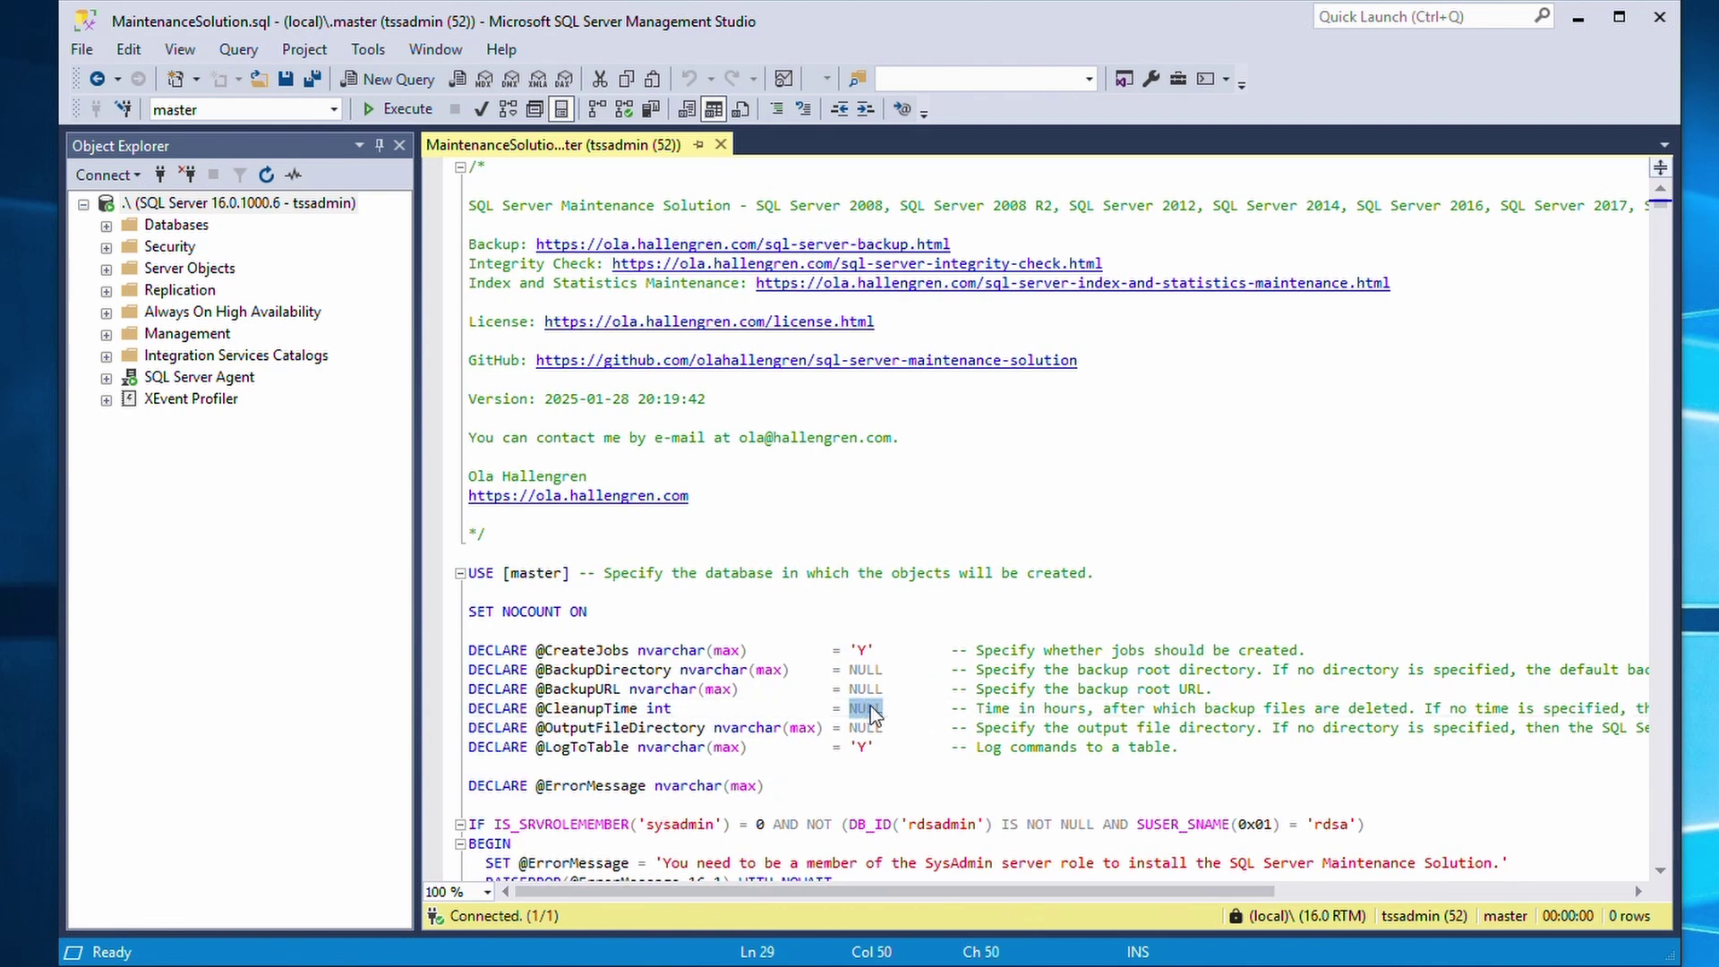
{"action": "type", "text": "168"}
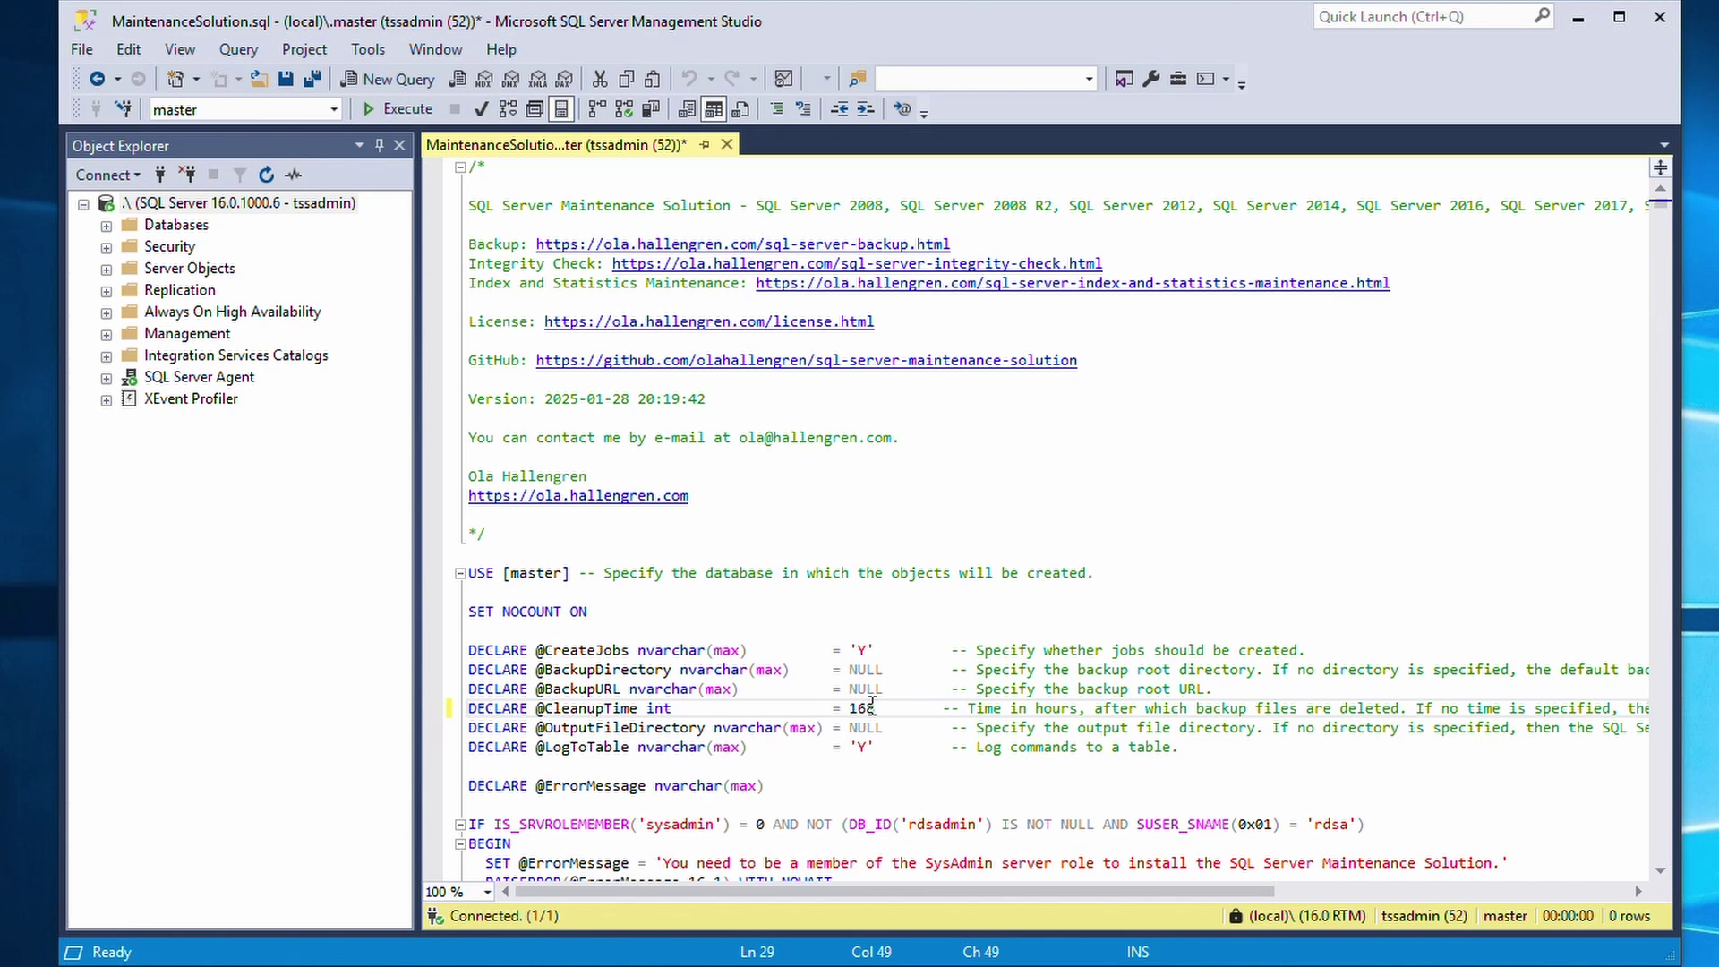
{"action": "left_click", "coordinate": [907, 656]}
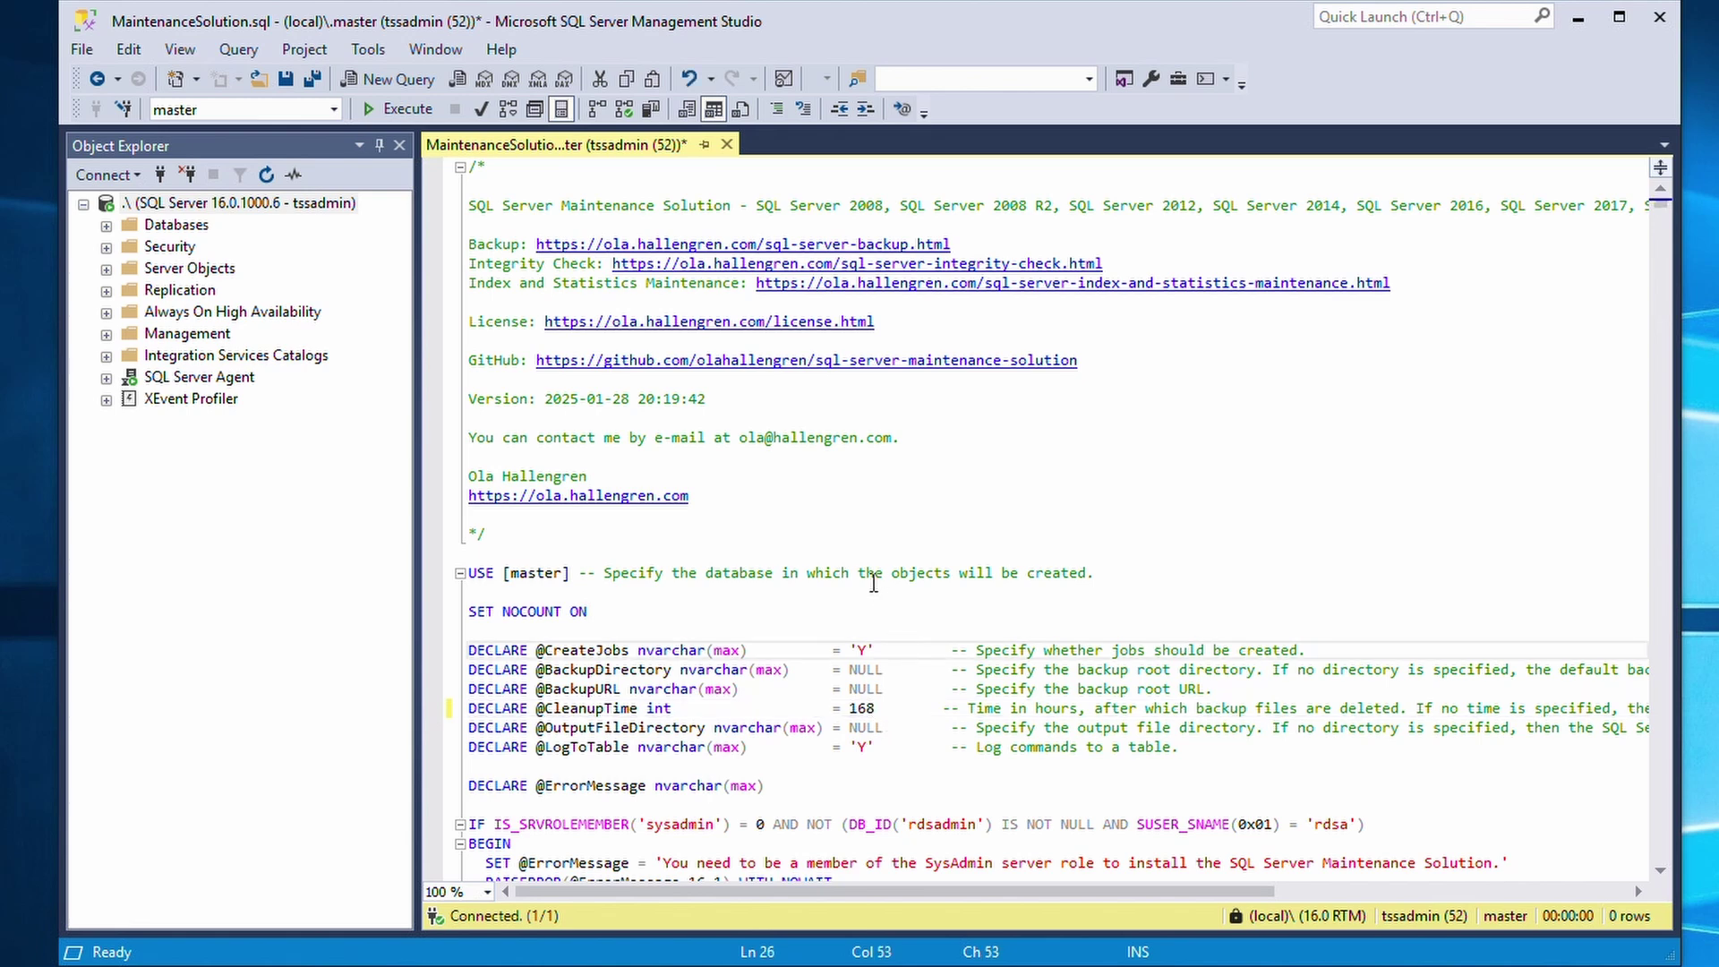
Execute MaintenanceSolution.sql and check that Messages reports commands completed successfully
{"action": "left_click", "coordinate": [407, 110]}
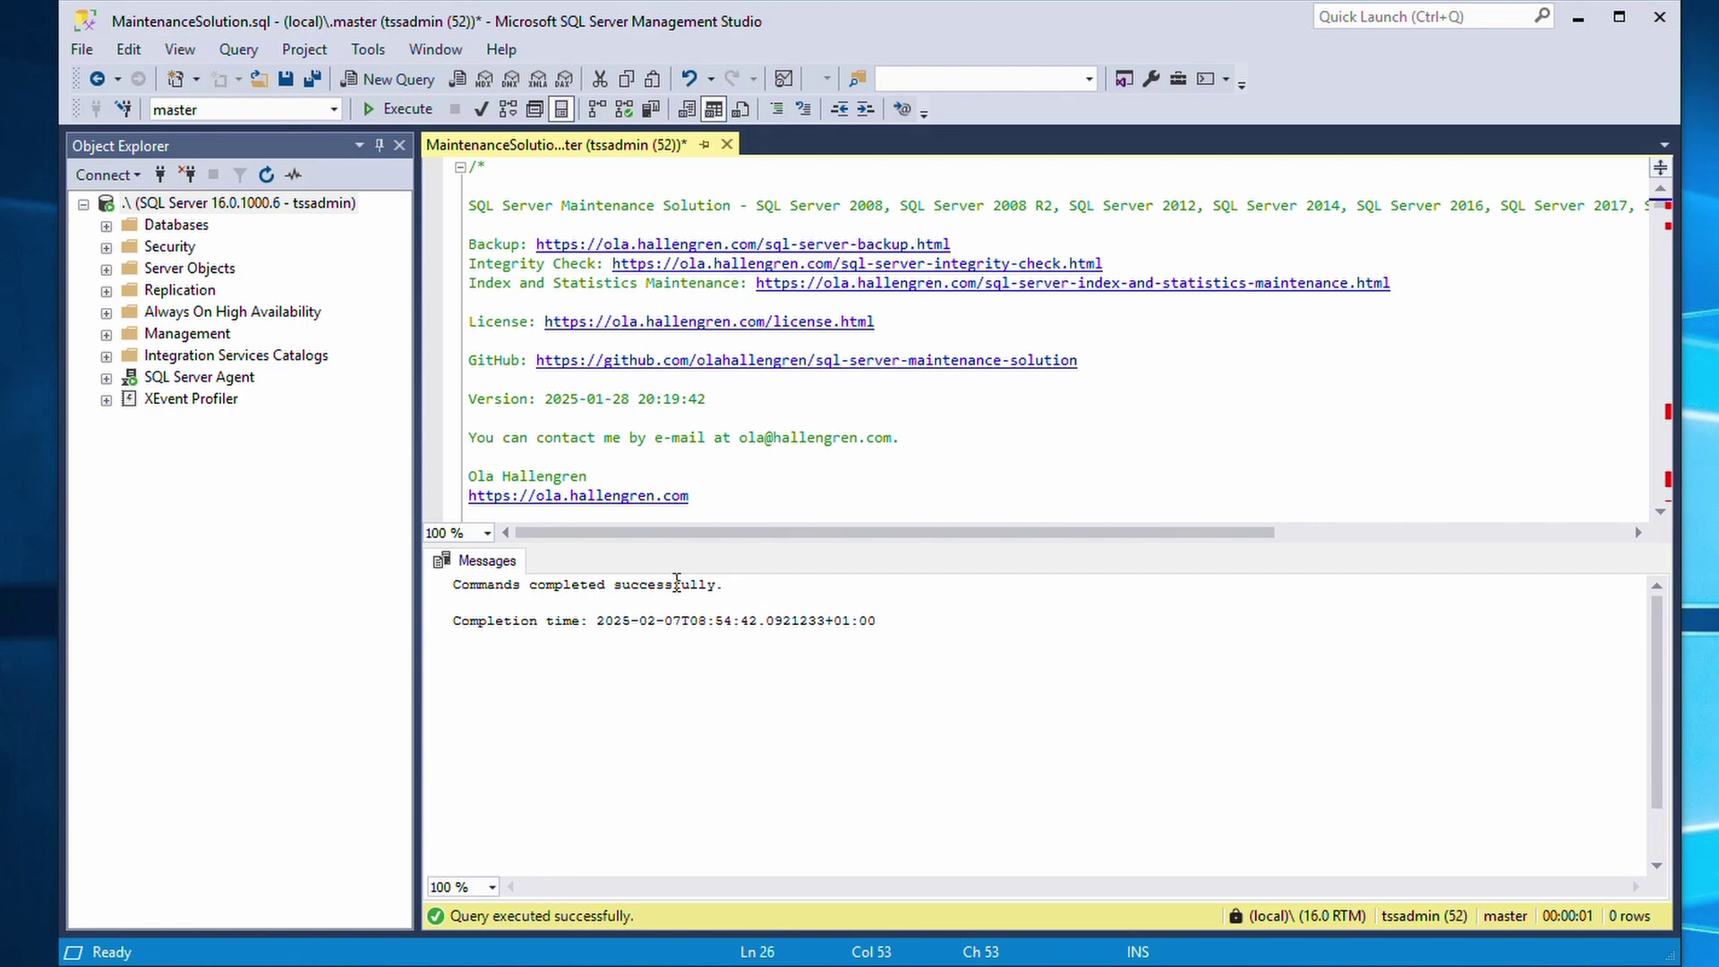
{"action": "double_click", "coordinate": [677, 584]}
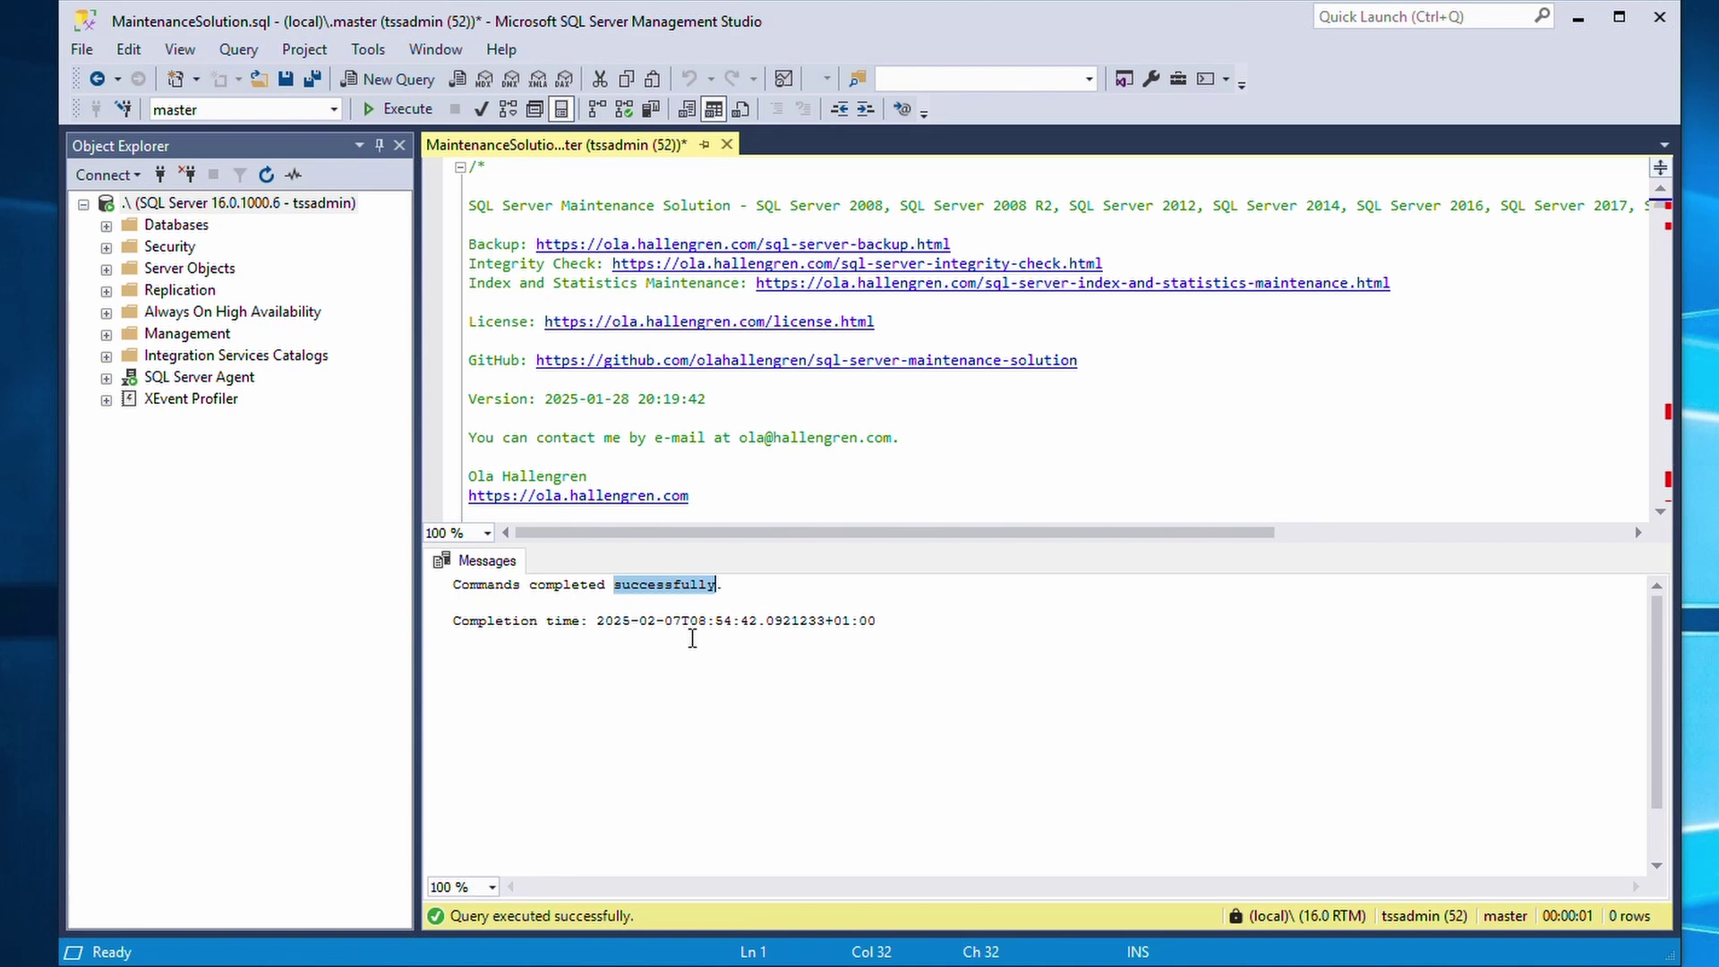
Expand SQL Server Agent > Jobs and widen Object Explorer to read the new job names
{"action": "left_click", "coordinate": [107, 378]}
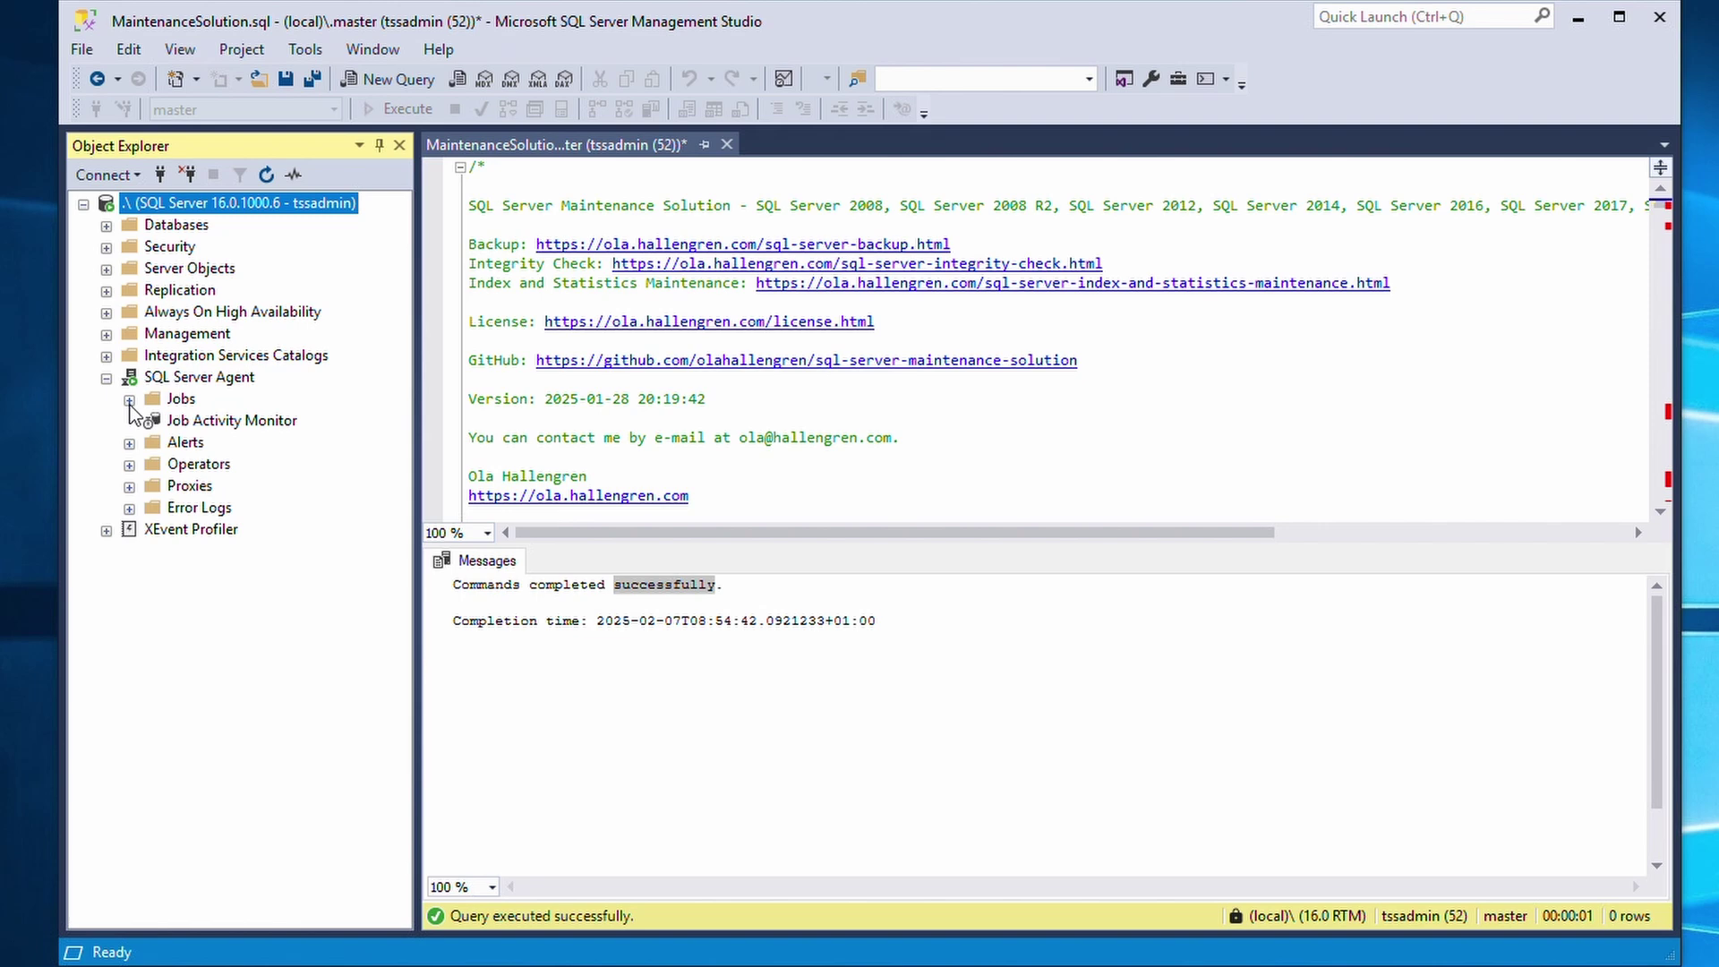
{"action": "left_click", "coordinate": [129, 399]}
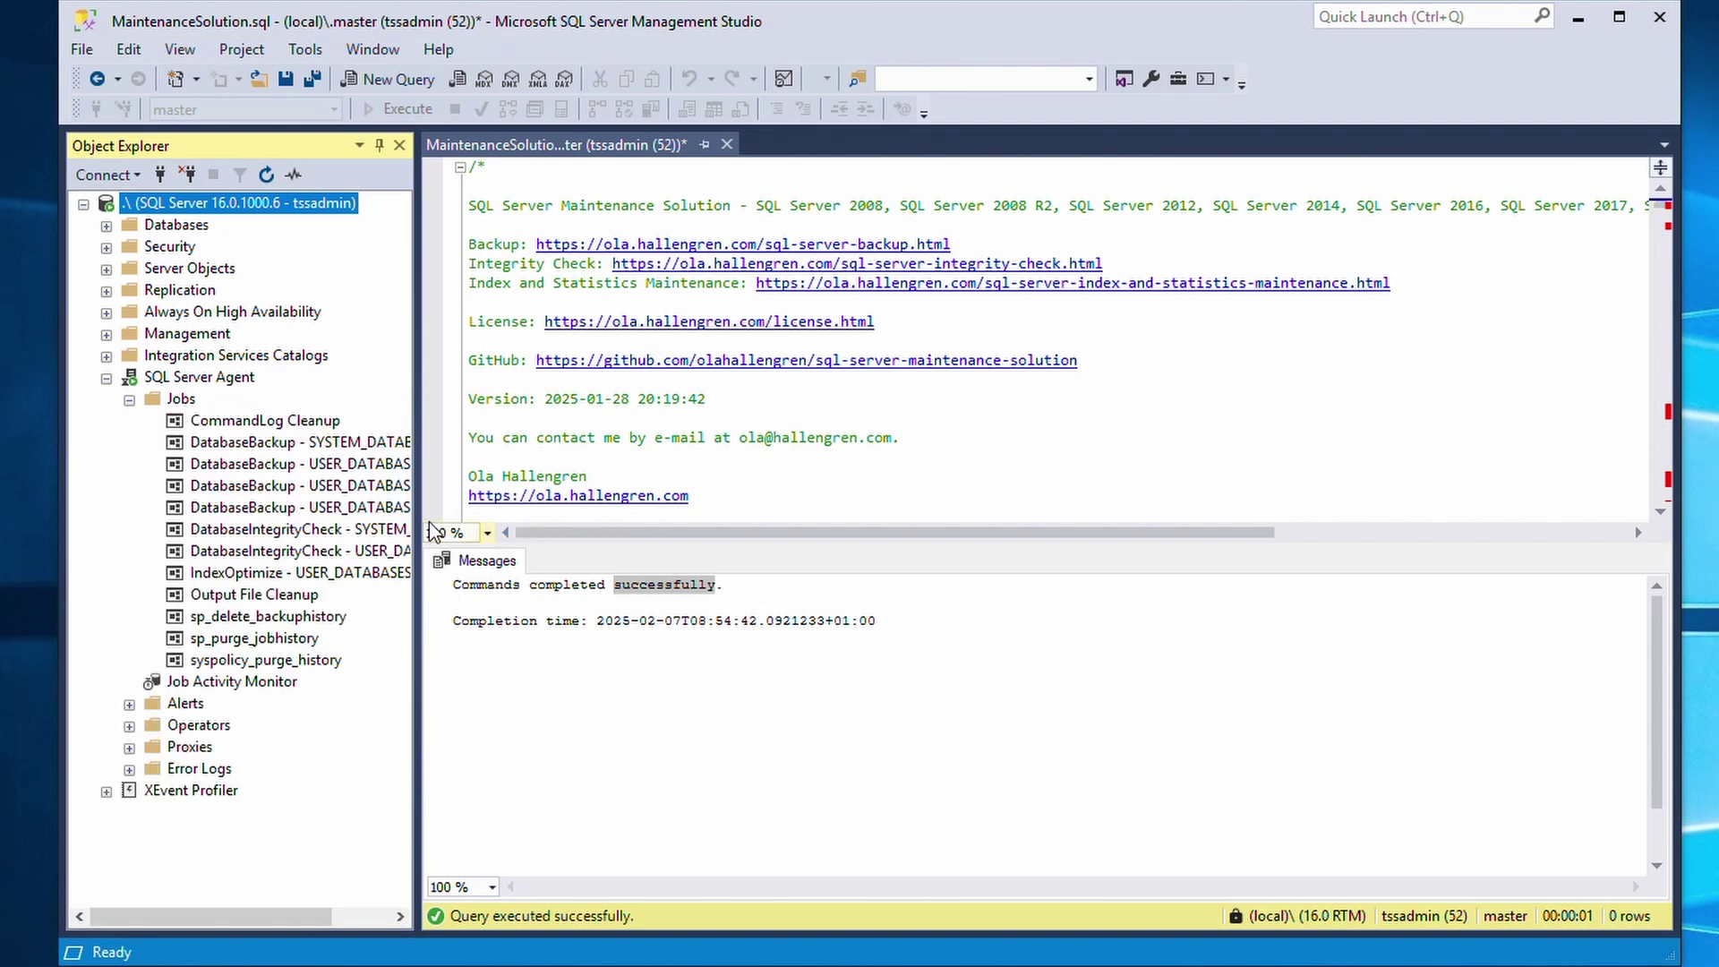
{"action": "left_click_drag", "start_coordinate": [417, 521], "coordinate": [523, 522]}
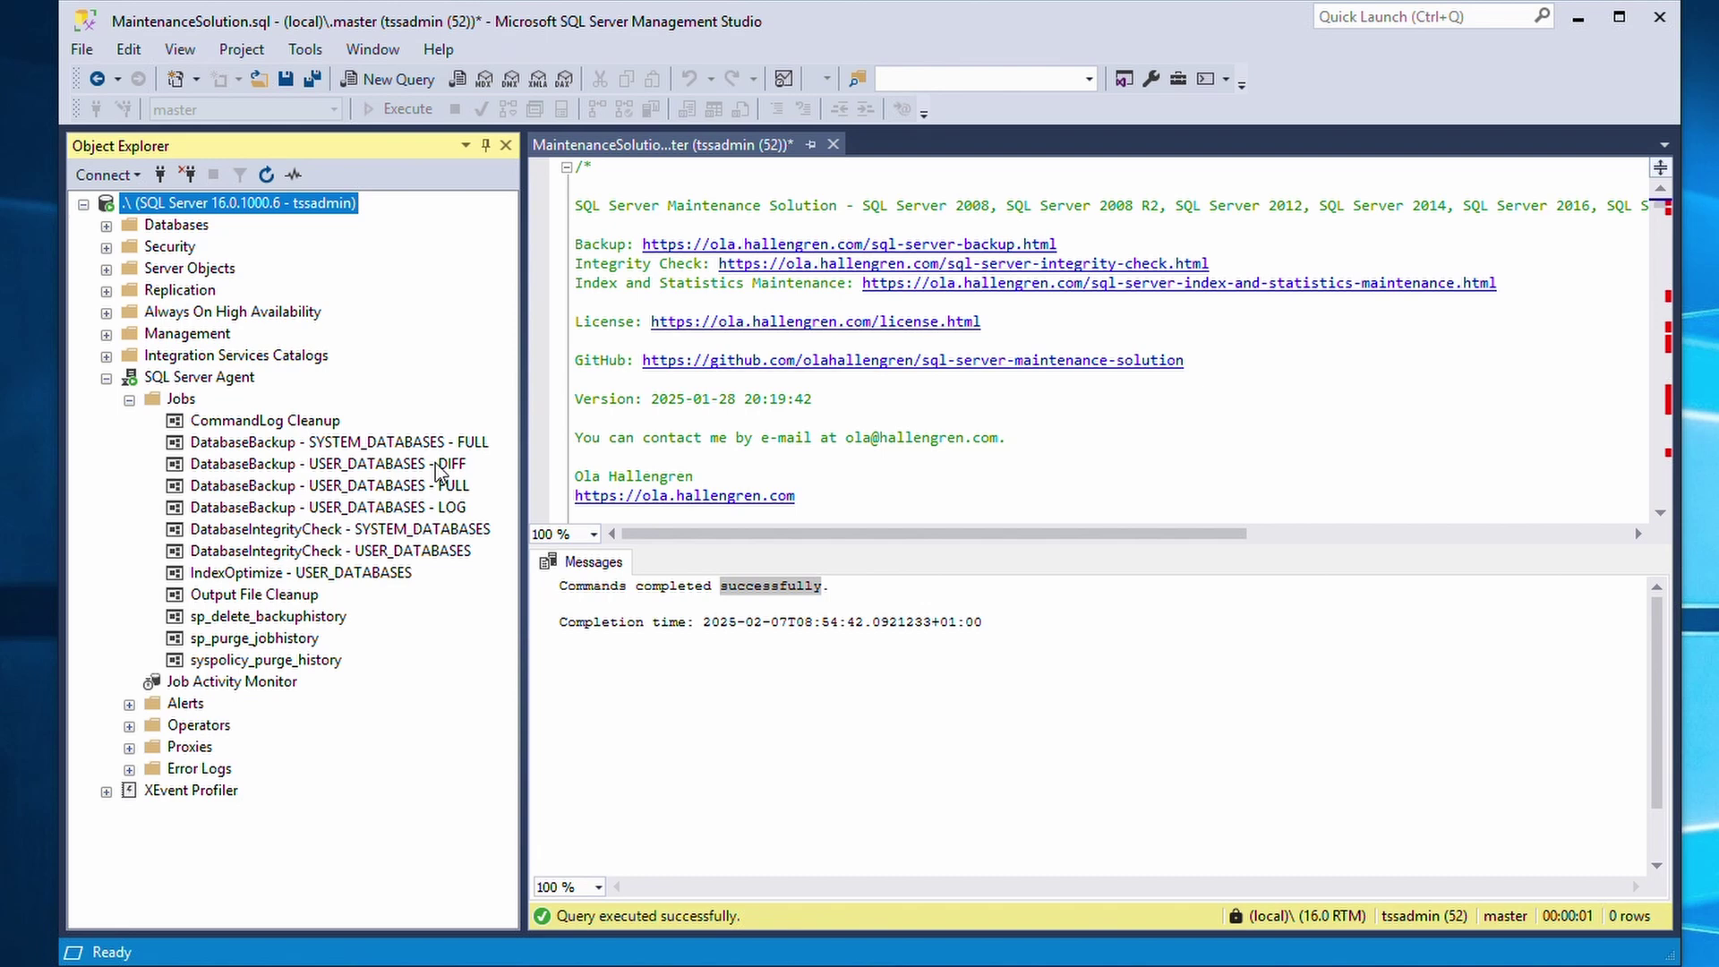
{"action": "left_click", "coordinate": [197, 231]}
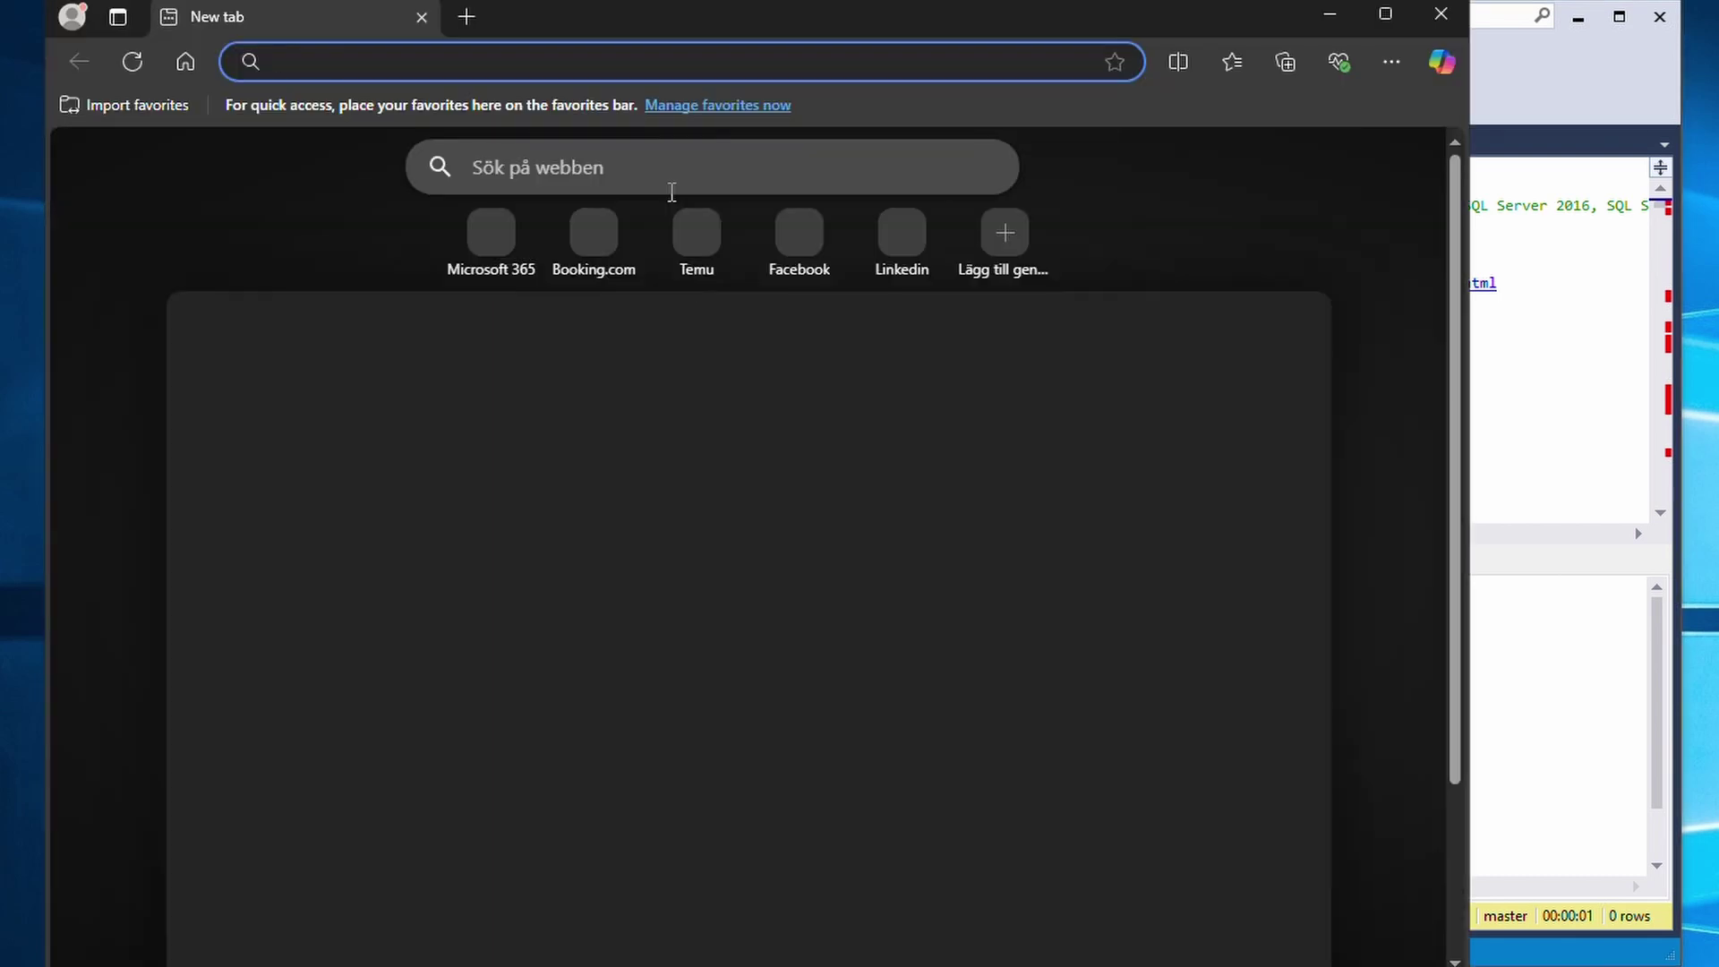
{"action": "type", "text": "ad"}
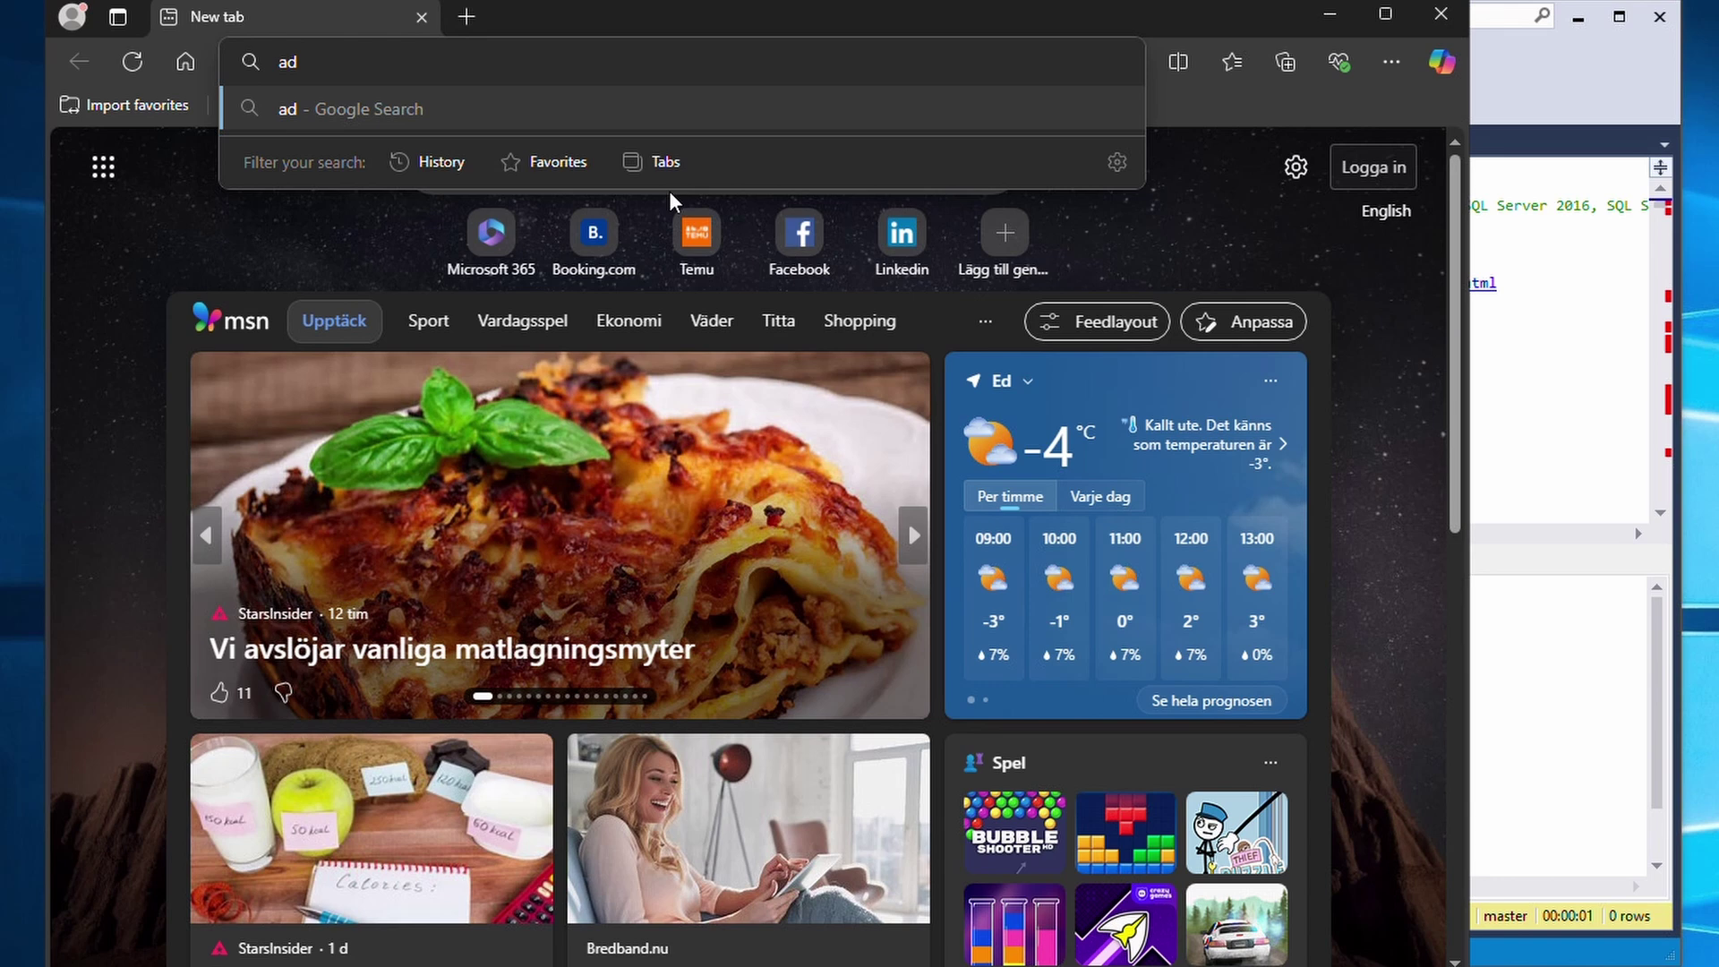
{"action": "type", "text": "venture wo"}
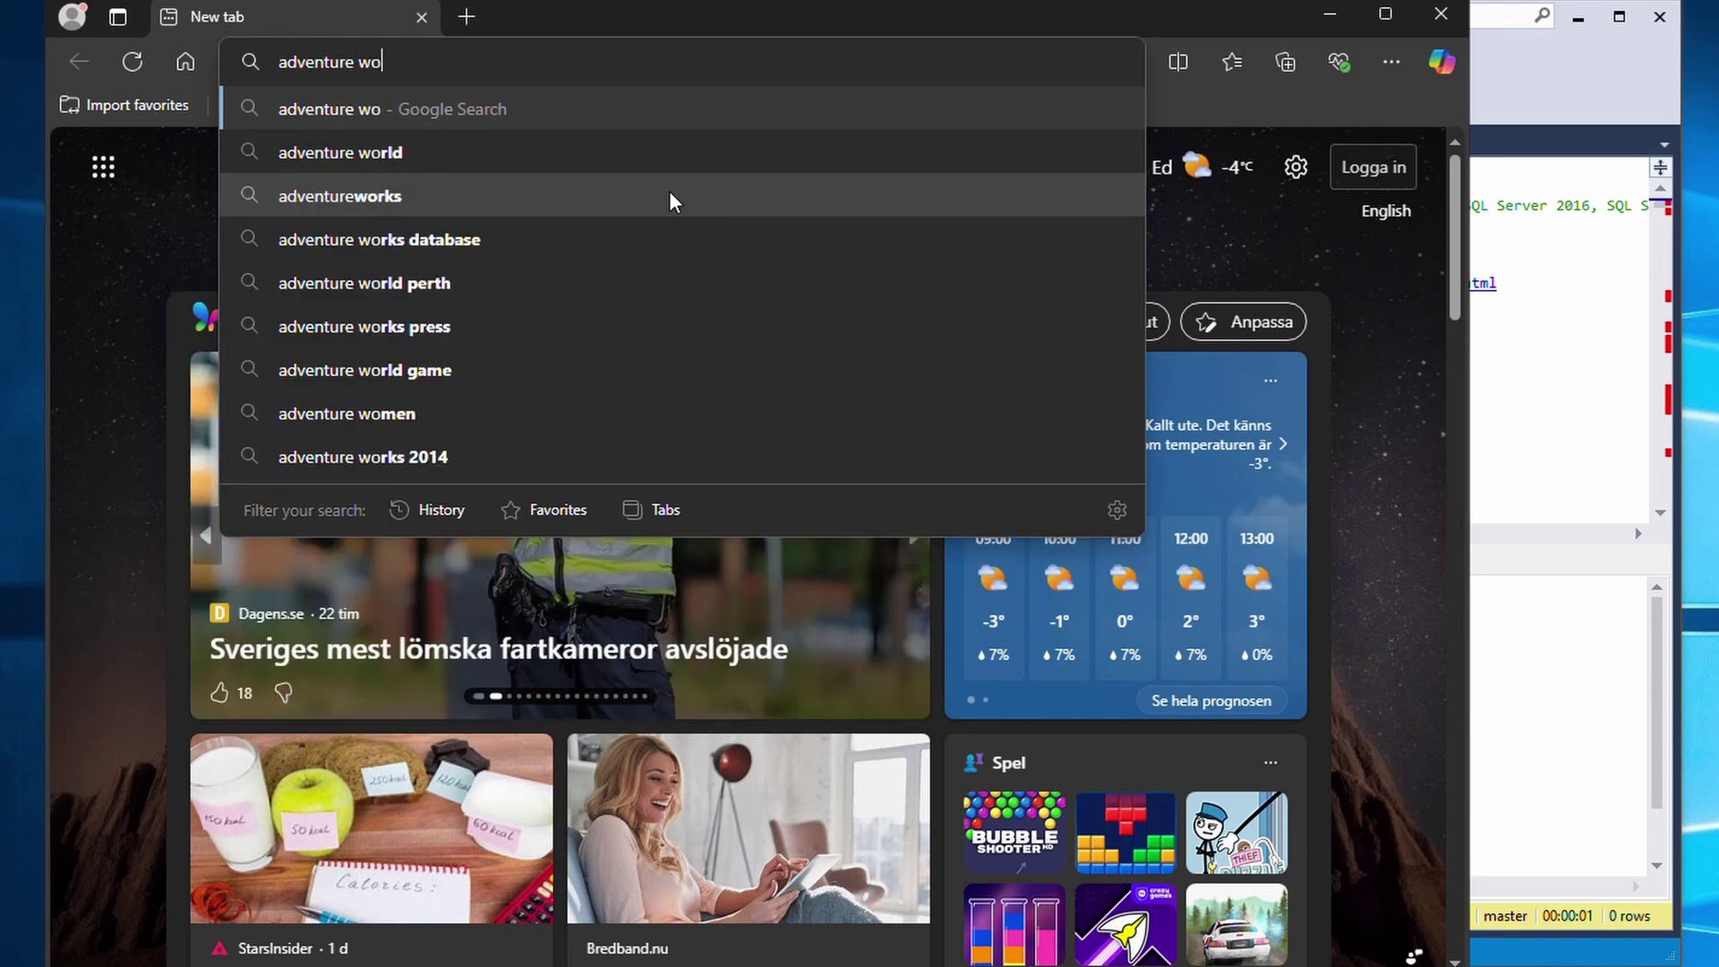
{"action": "type", "text": "rks"}
Search 'adventure works database' and download AdventureWorksLT2022.bak from the Microsoft Learn article
{"action": "key", "text": "Up"}
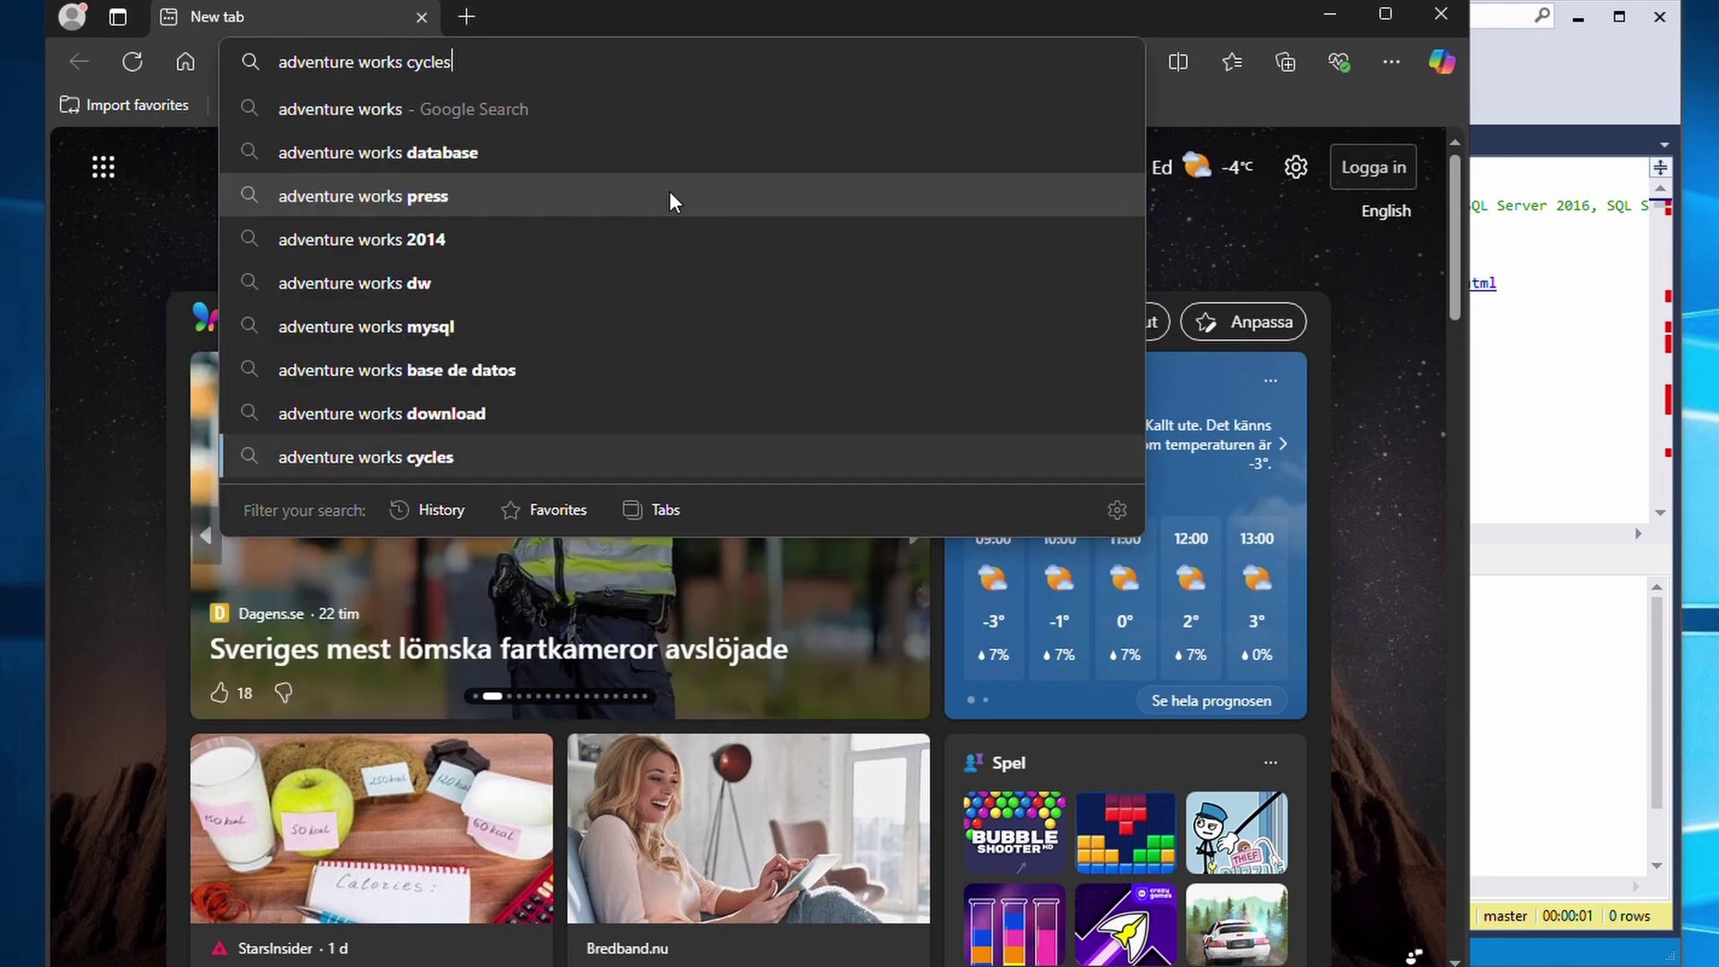
{"action": "key", "text": "Up"}
{"action": "key", "text": "Up"}
{"action": "key", "text": "Up"}
{"action": "key", "text": "Up"}
{"action": "key", "text": "Up"}
{"action": "key", "text": "Up"}
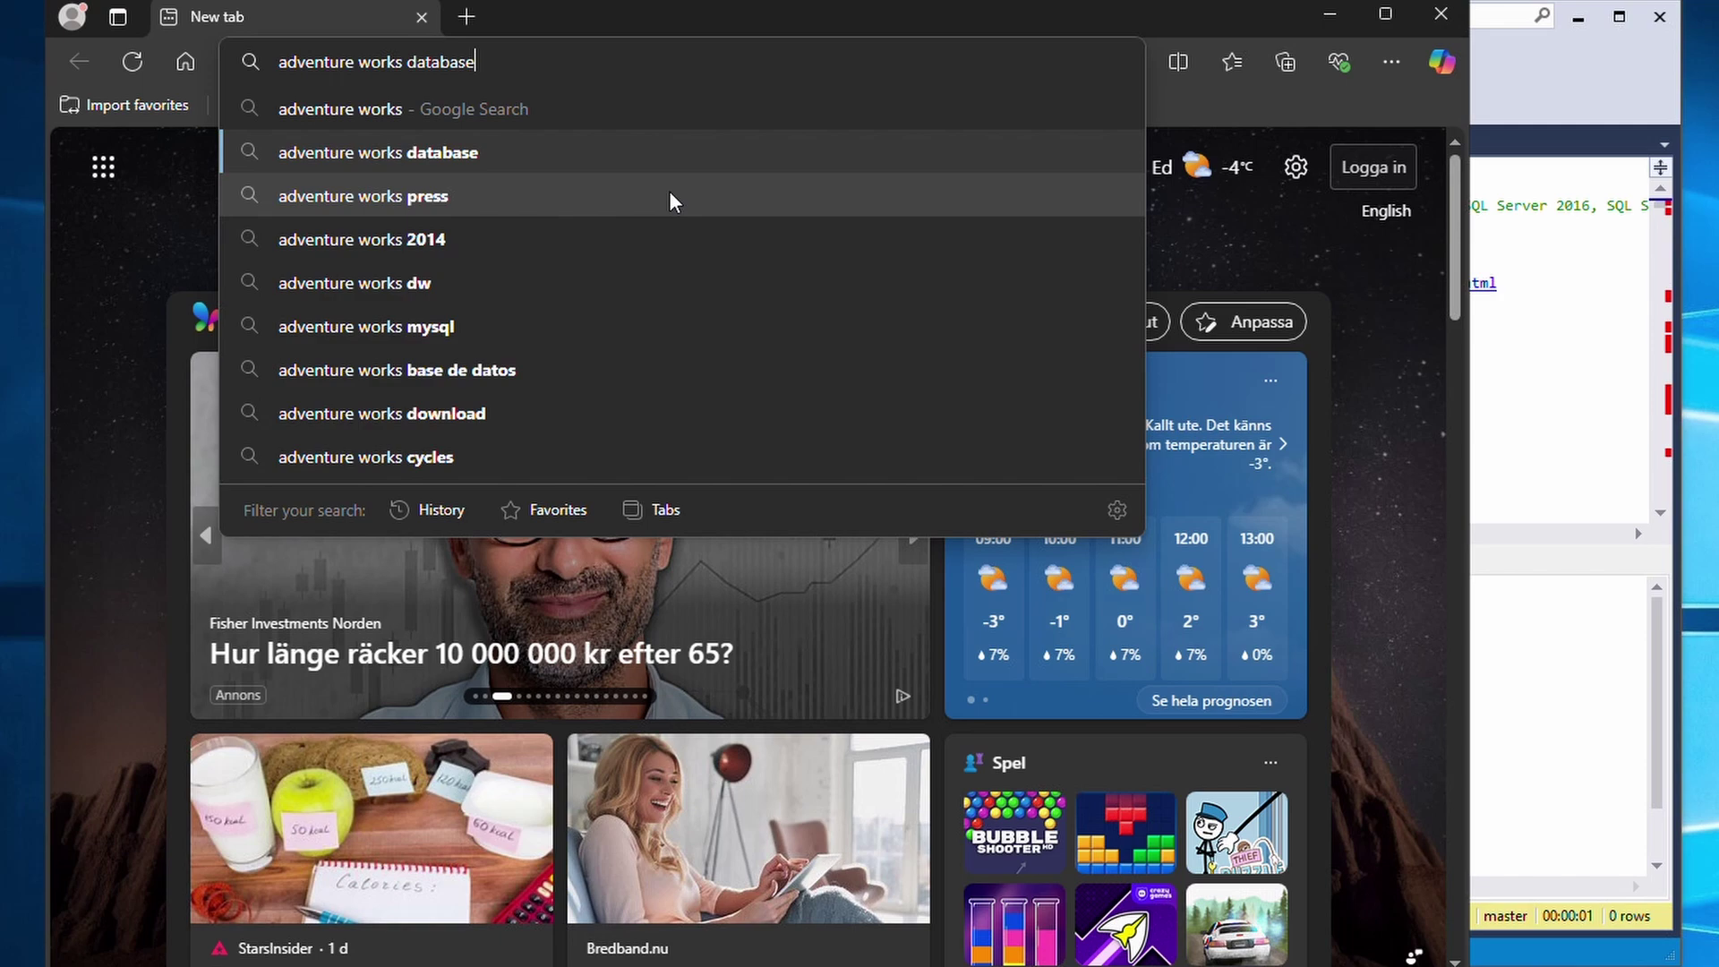
{"action": "key", "text": "Return"}
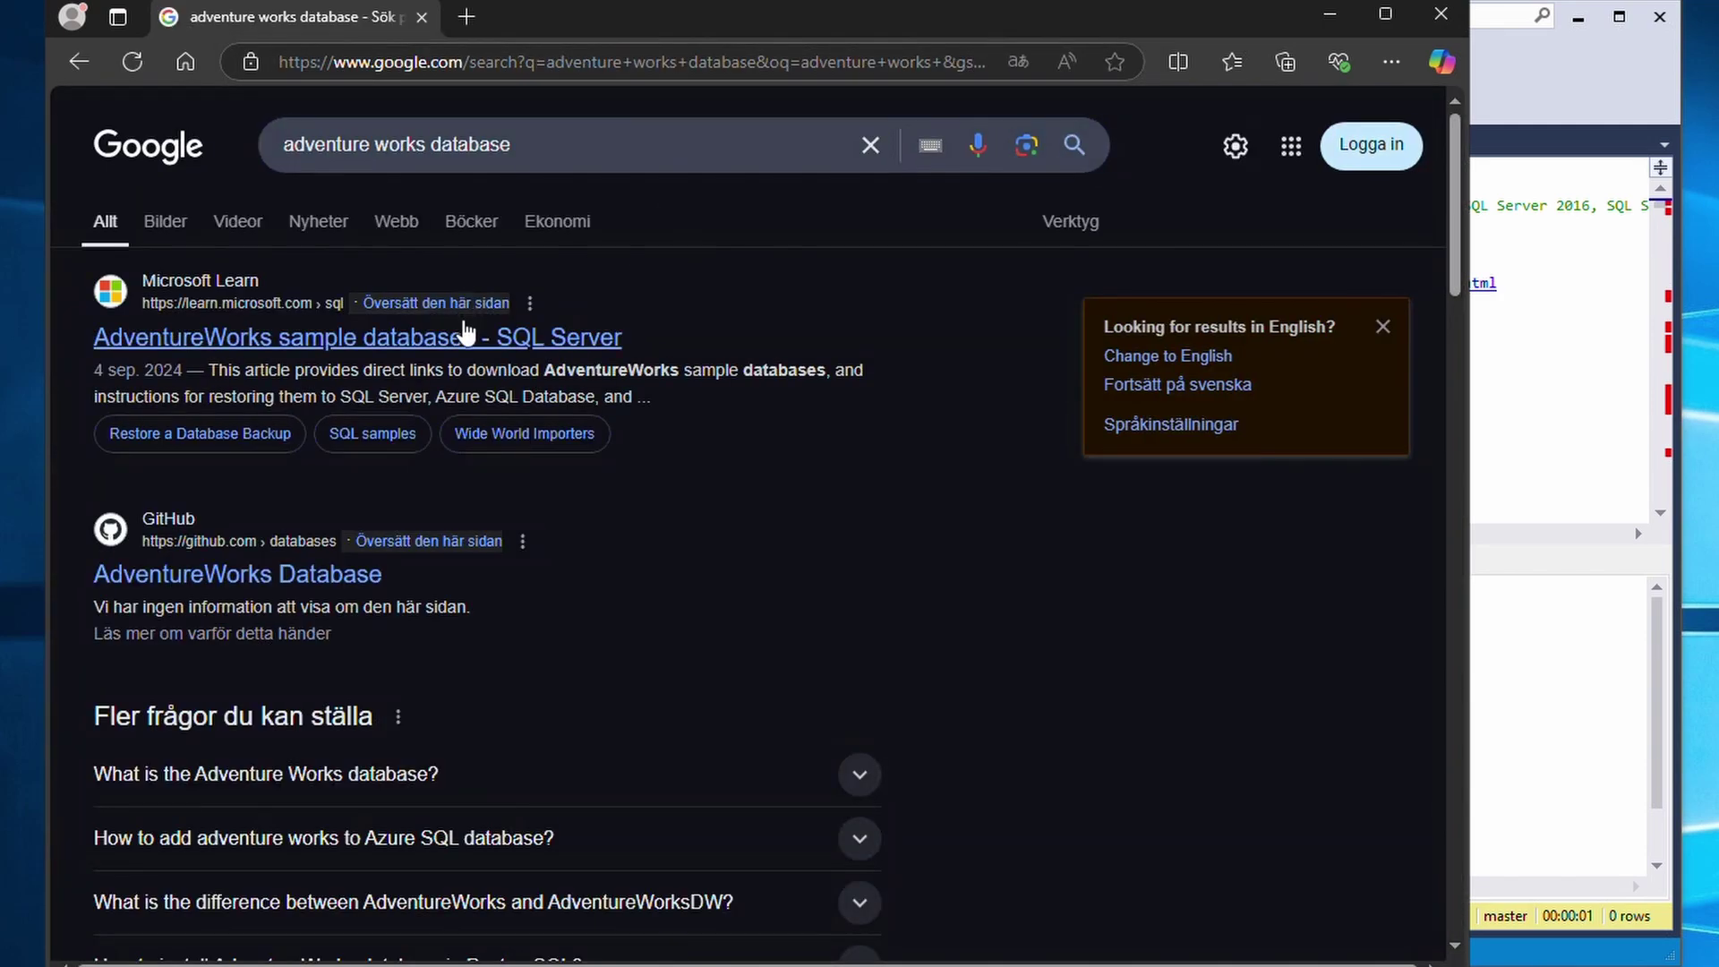
{"action": "left_click", "coordinate": [480, 337]}
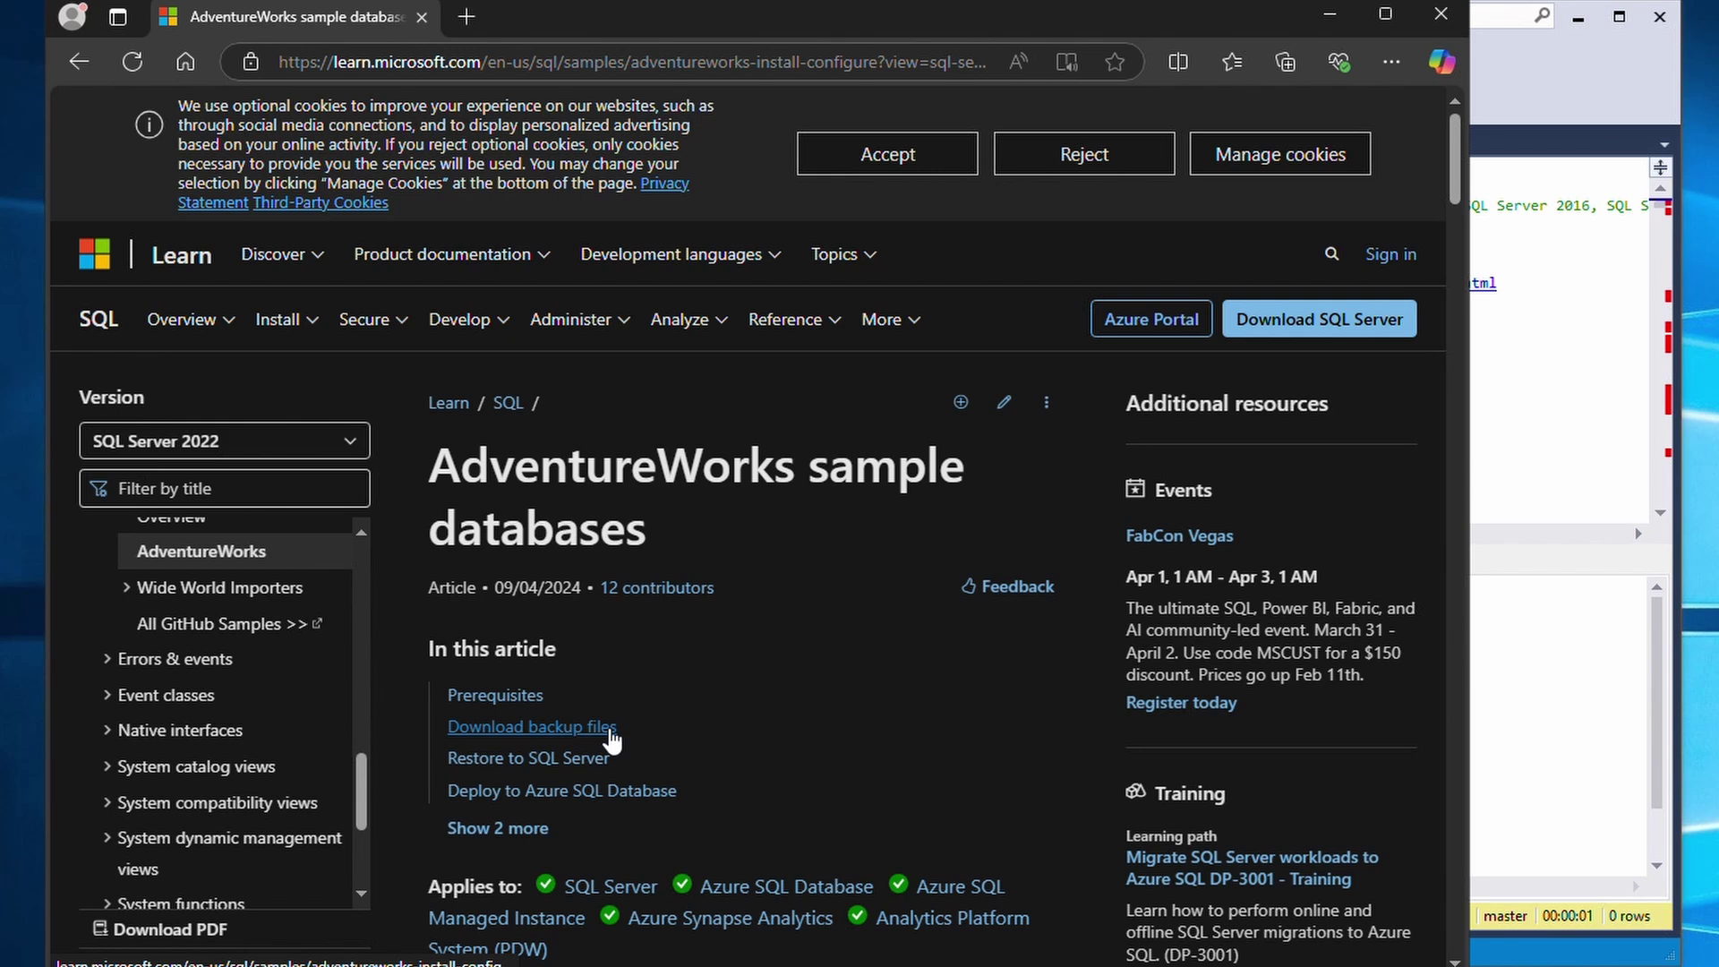
{"action": "left_click", "coordinate": [608, 727]}
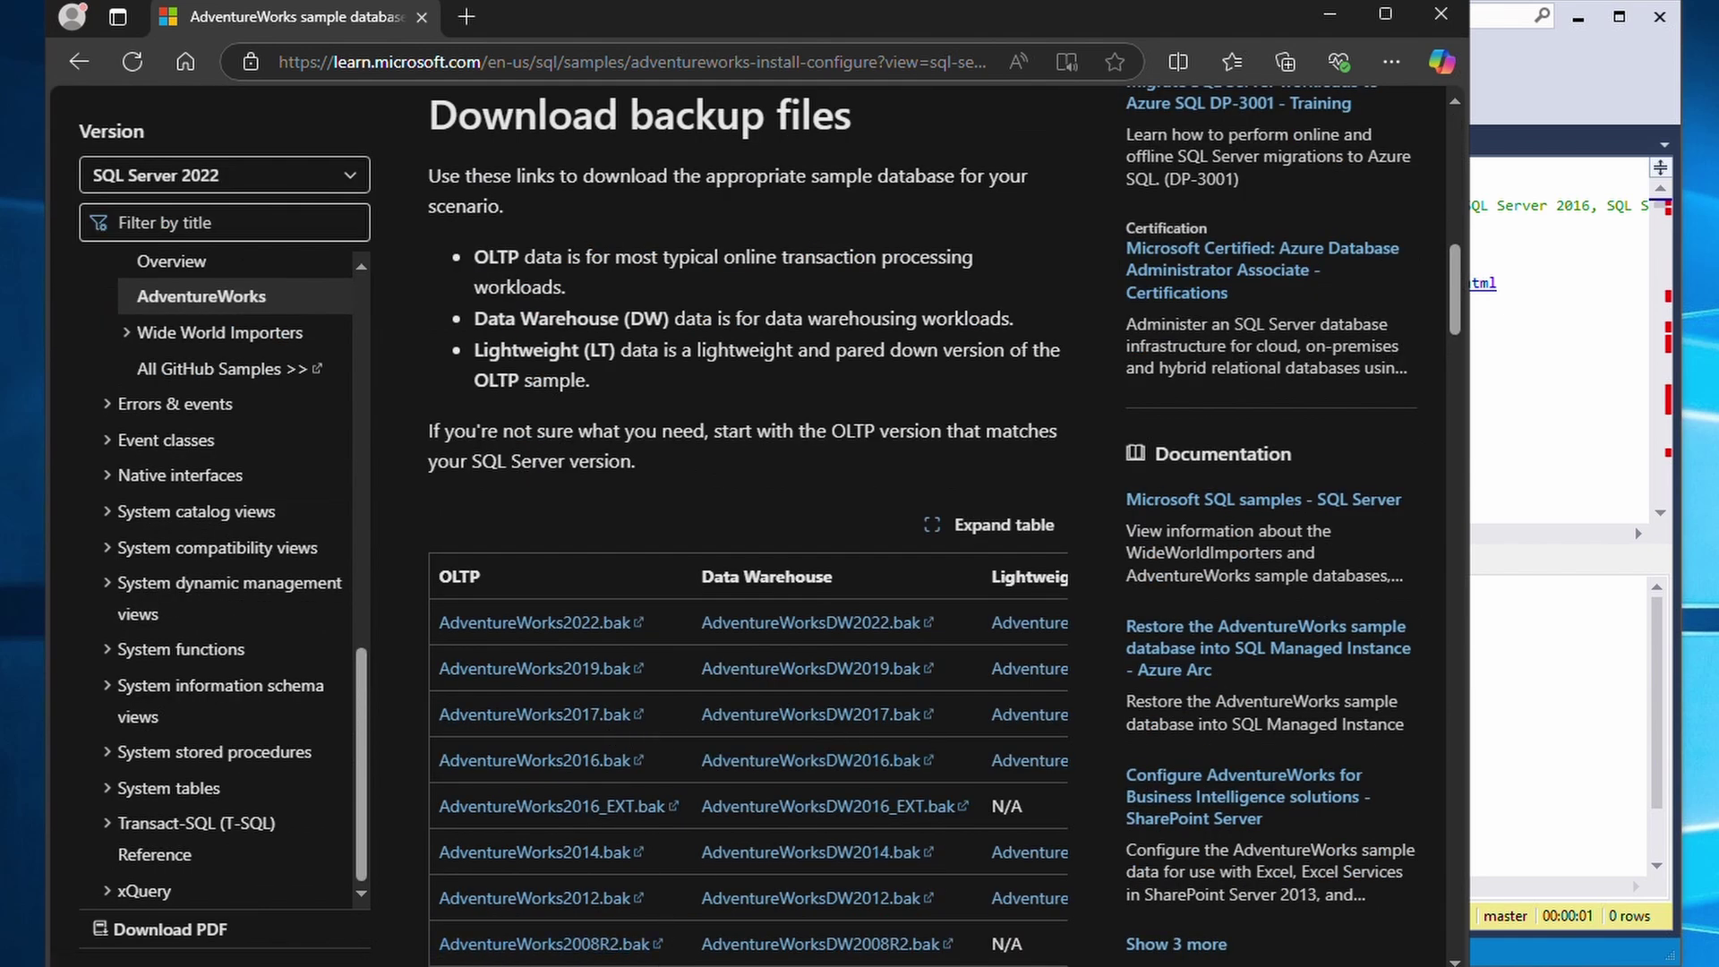
{"action": "scroll", "coordinate": [940, 646], "scroll_direction": "right", "scroll_amount": 3}
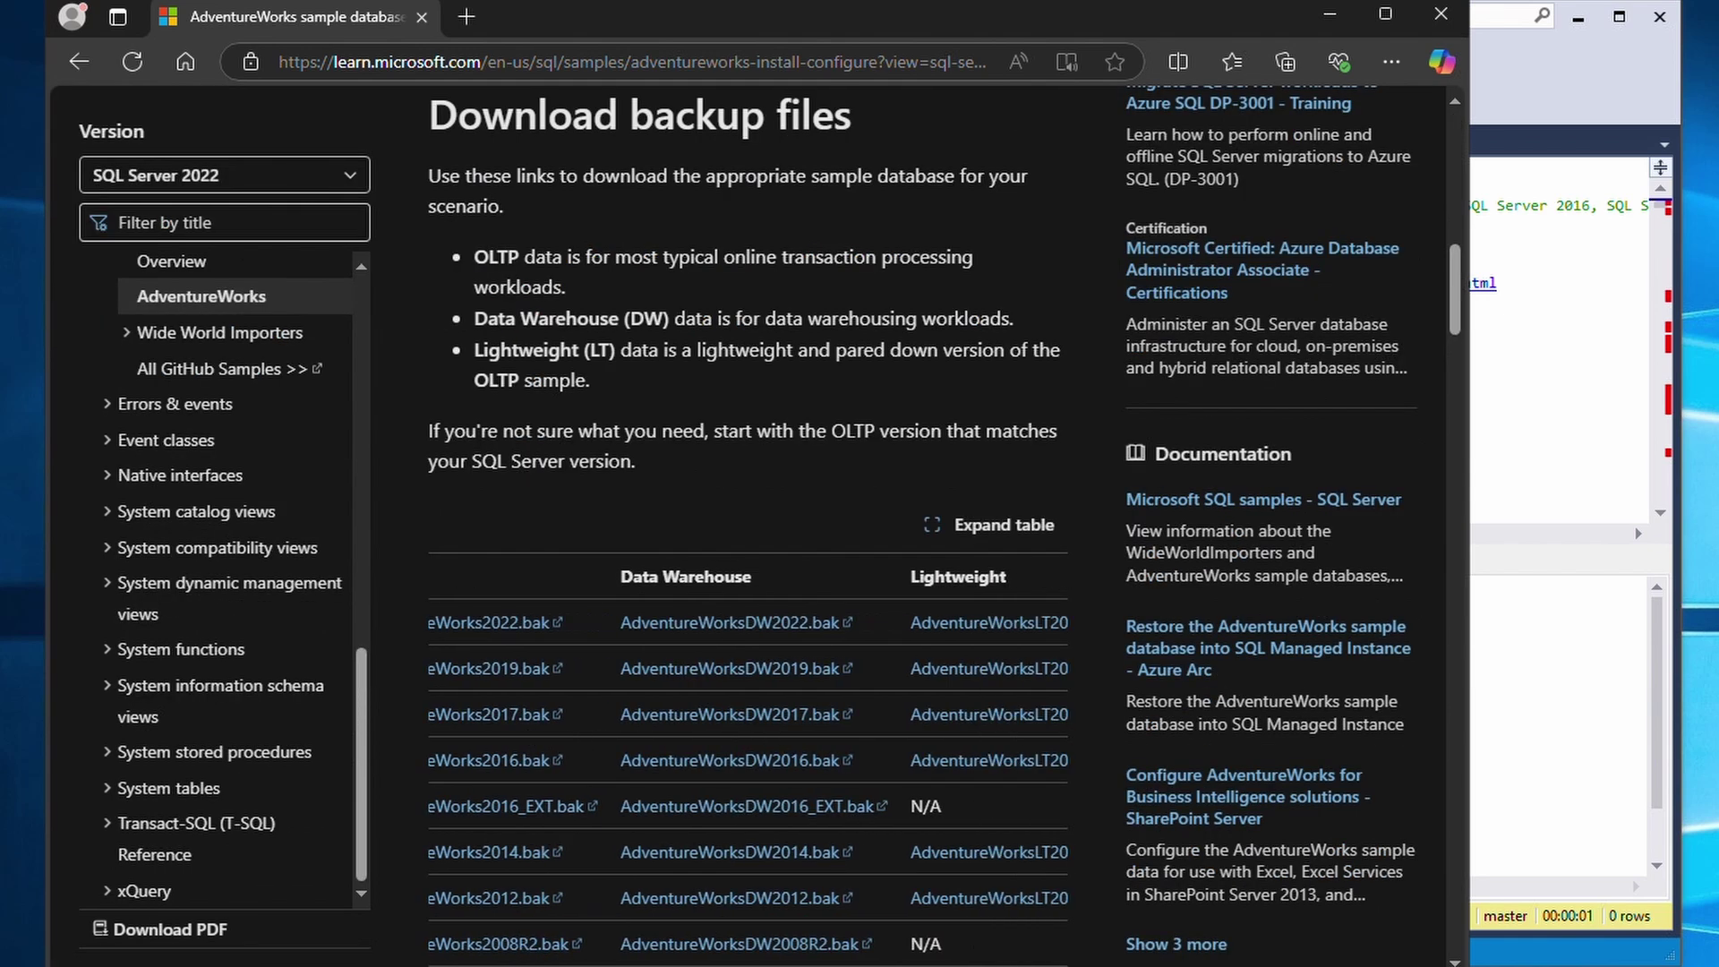
{"action": "left_click", "coordinate": [941, 630]}
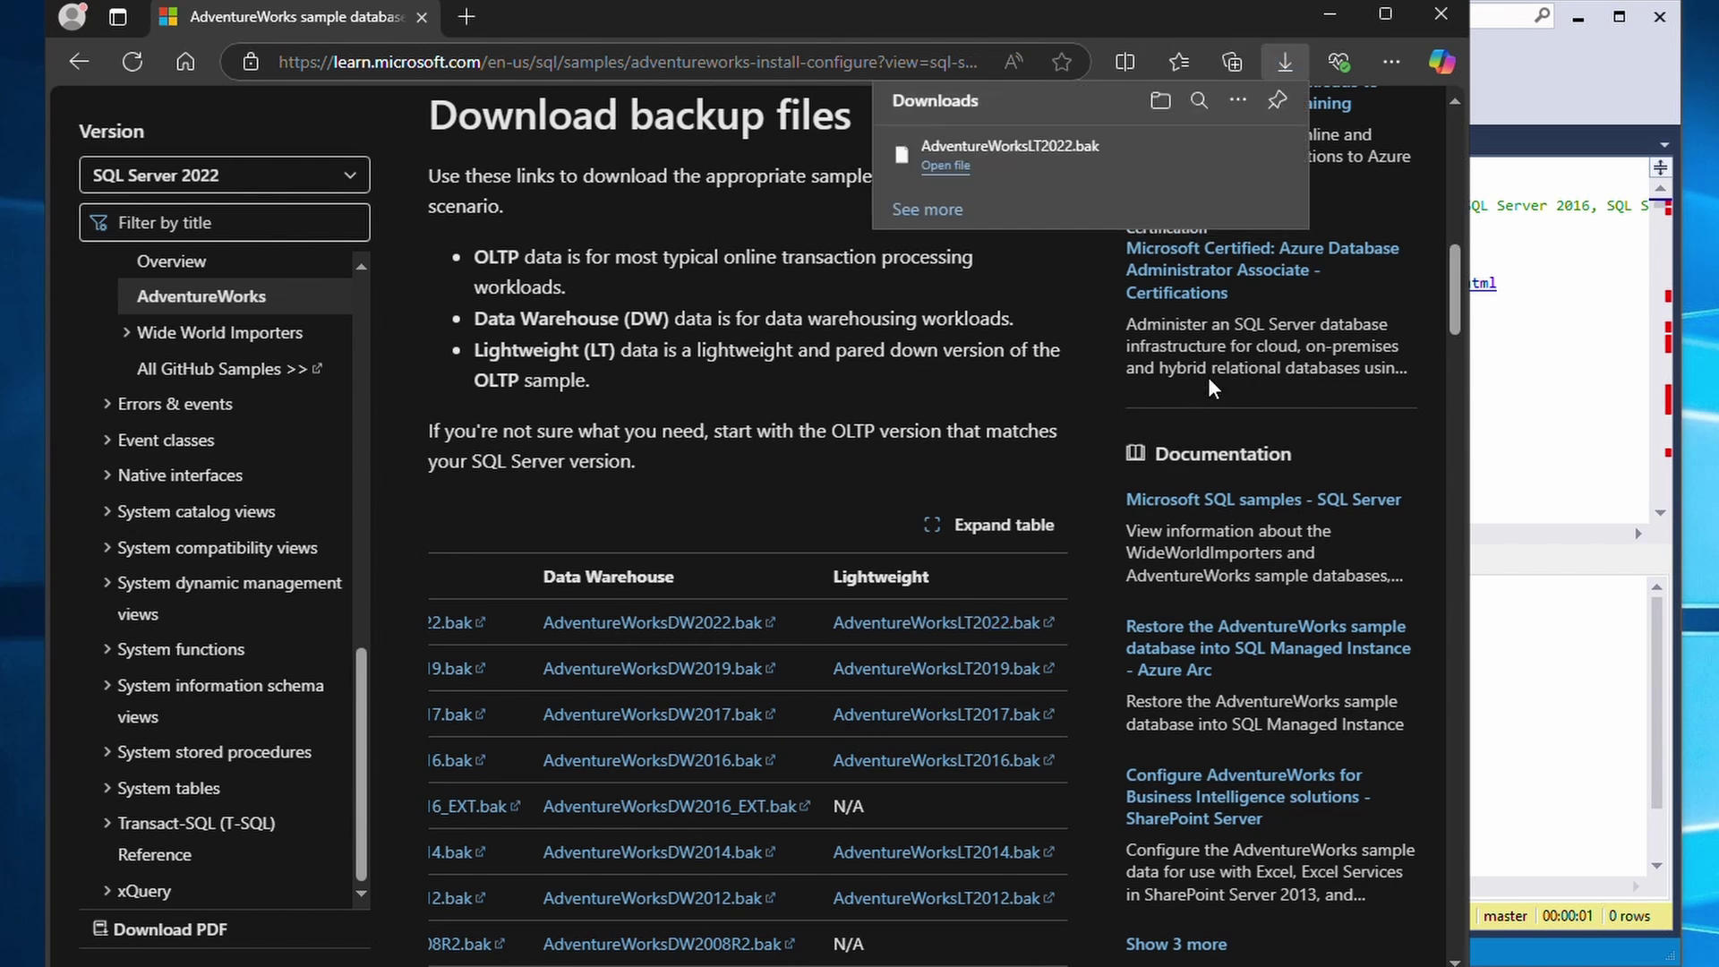
{"action": "left_click", "coordinate": [1437, 17]}
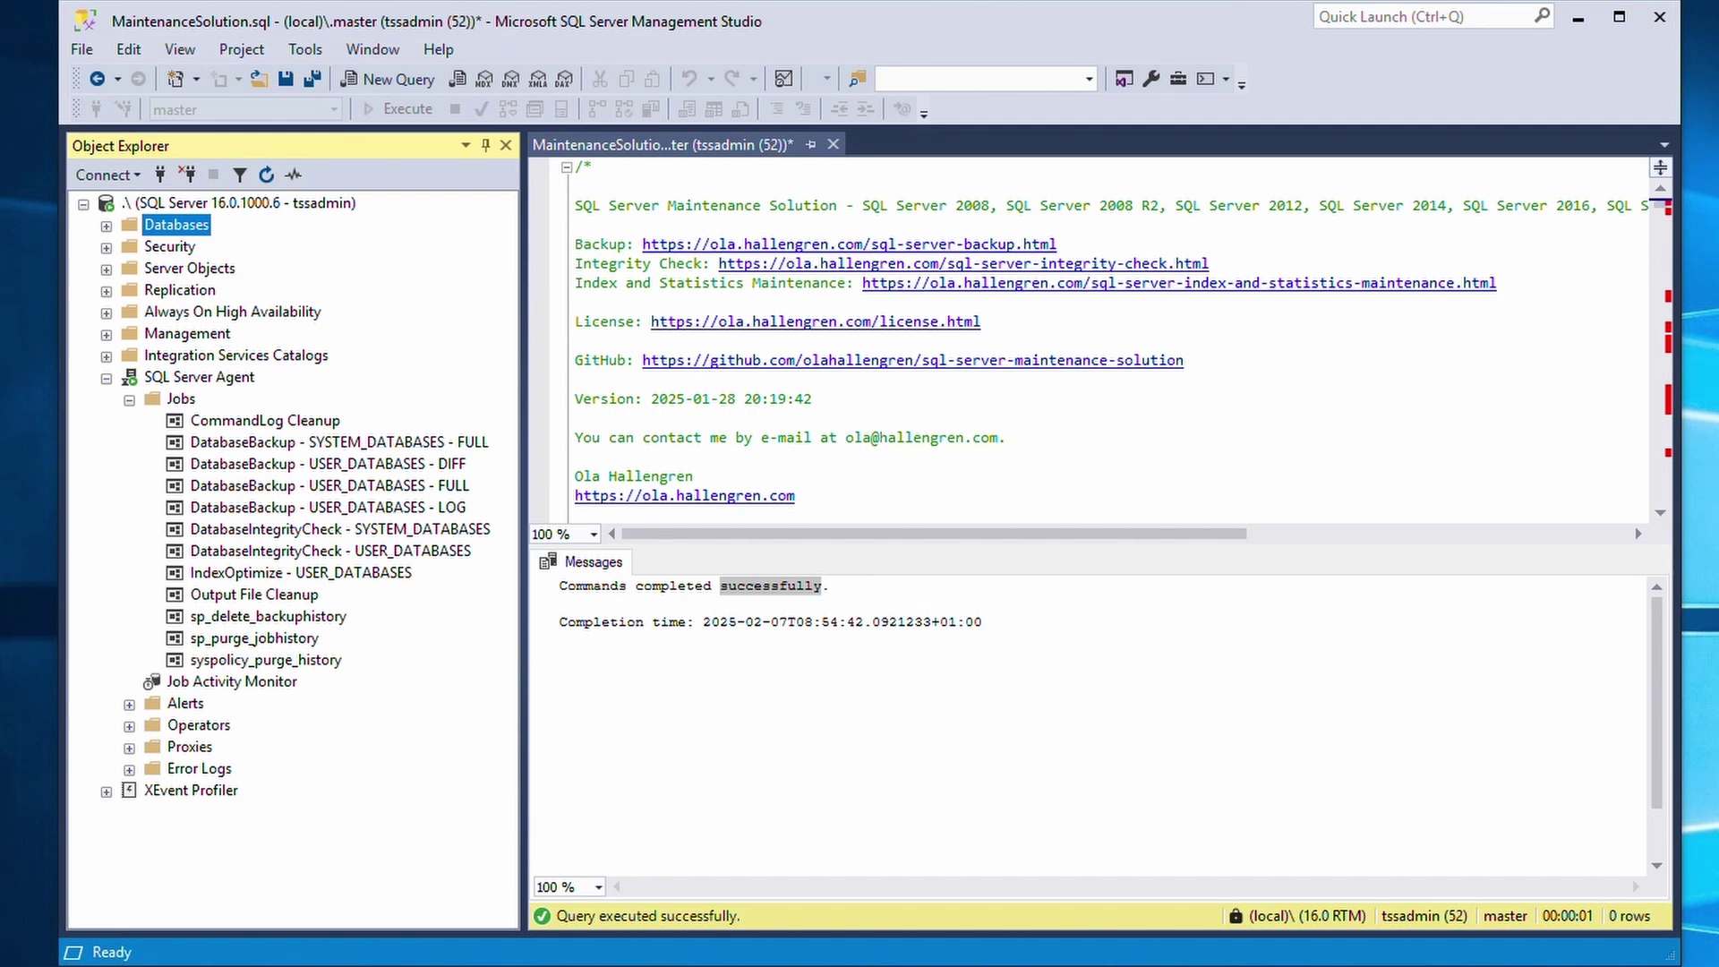
Copy AdventureWorksLT2022.bak from Downloads to the C: drive root, granting administrator permission
{"action": "key", "text": "super+e"}
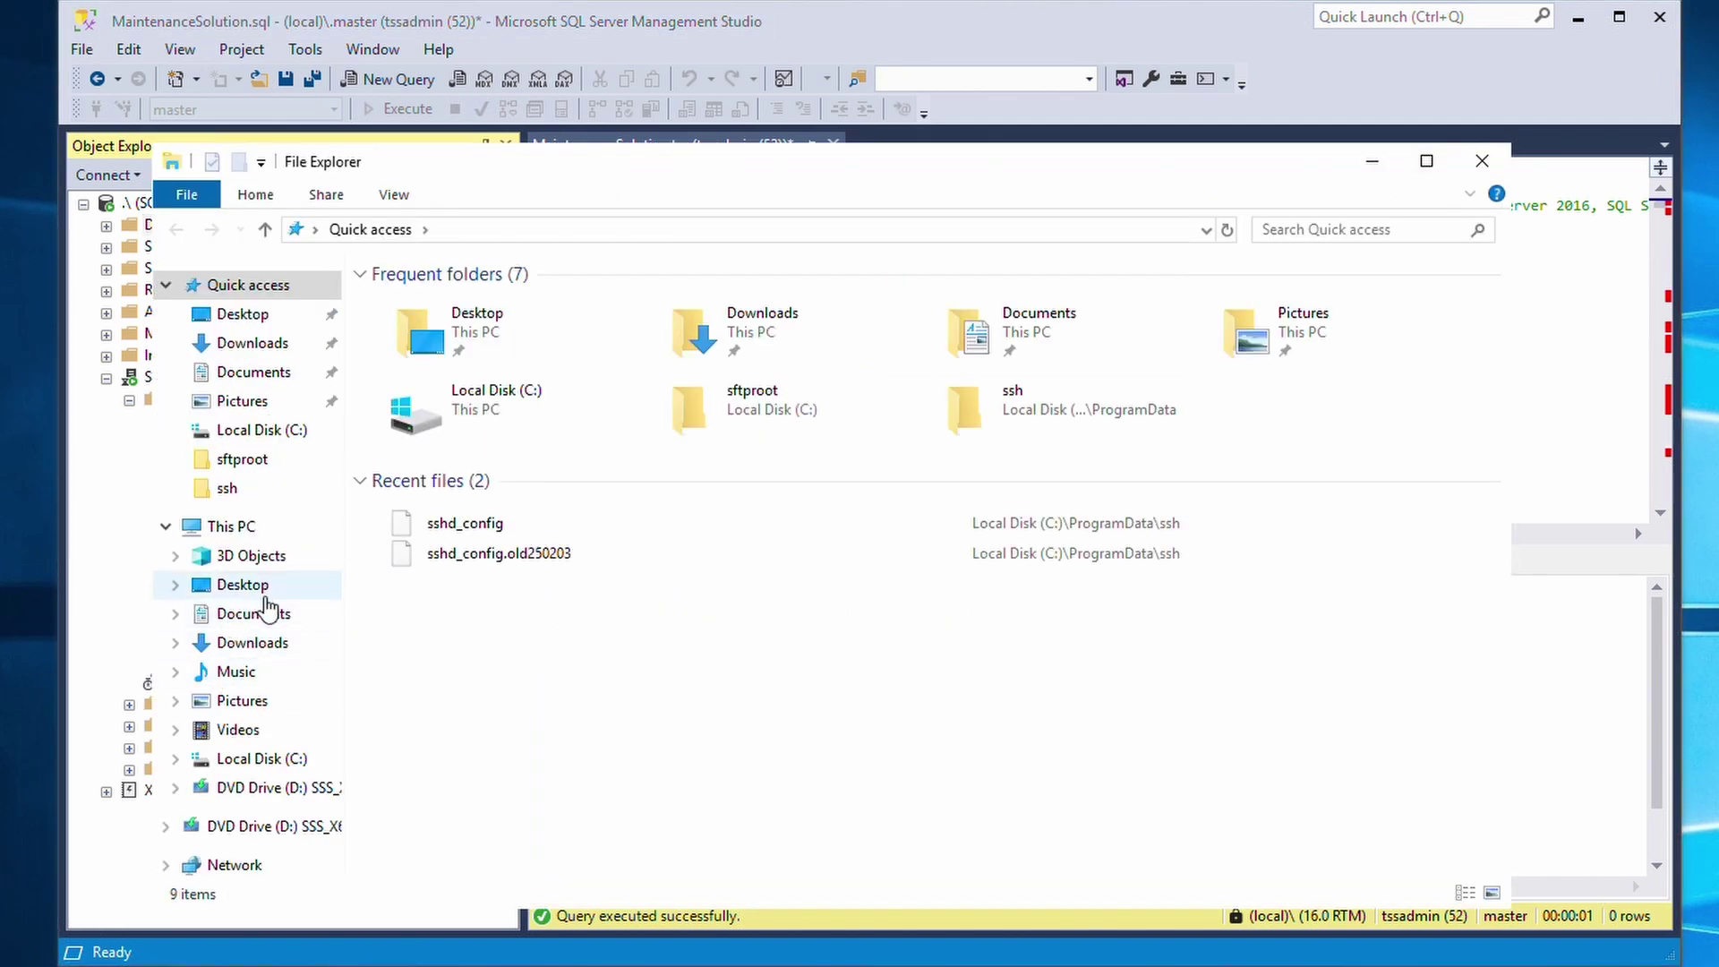
{"action": "left_click", "coordinate": [255, 642]}
{"action": "left_click", "coordinate": [473, 306]}
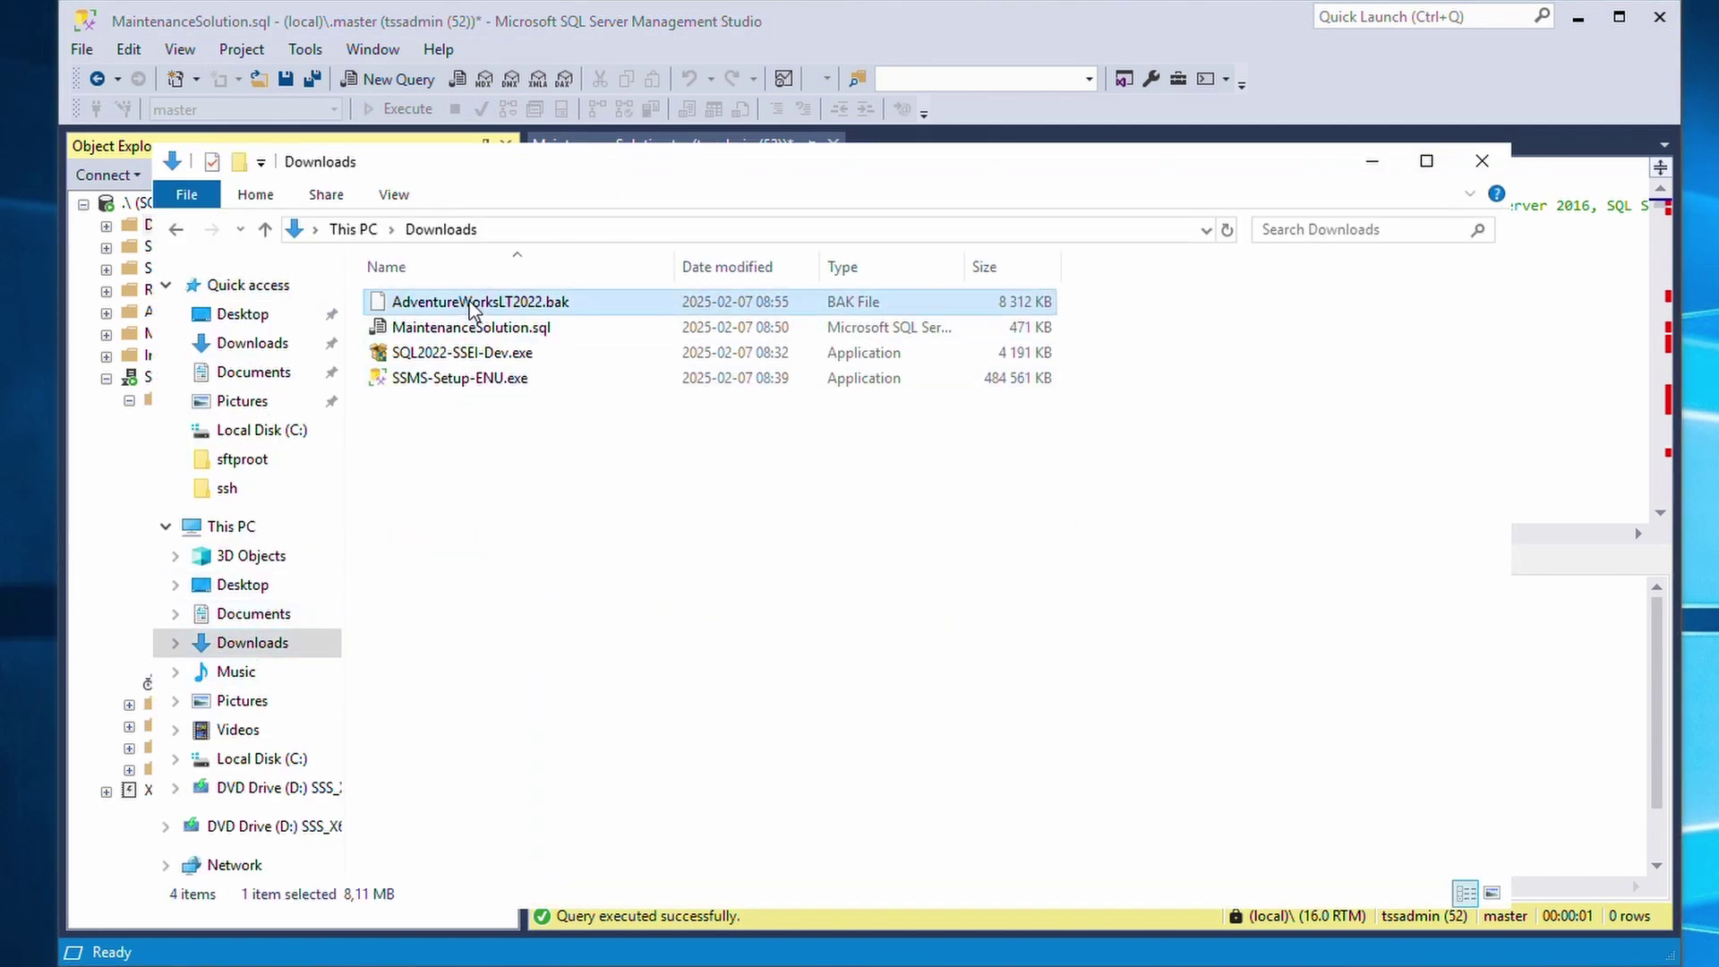
{"action": "right_click", "coordinate": [472, 307]}
{"action": "left_click", "coordinate": [511, 502]}
{"action": "left_click", "coordinate": [255, 758]}
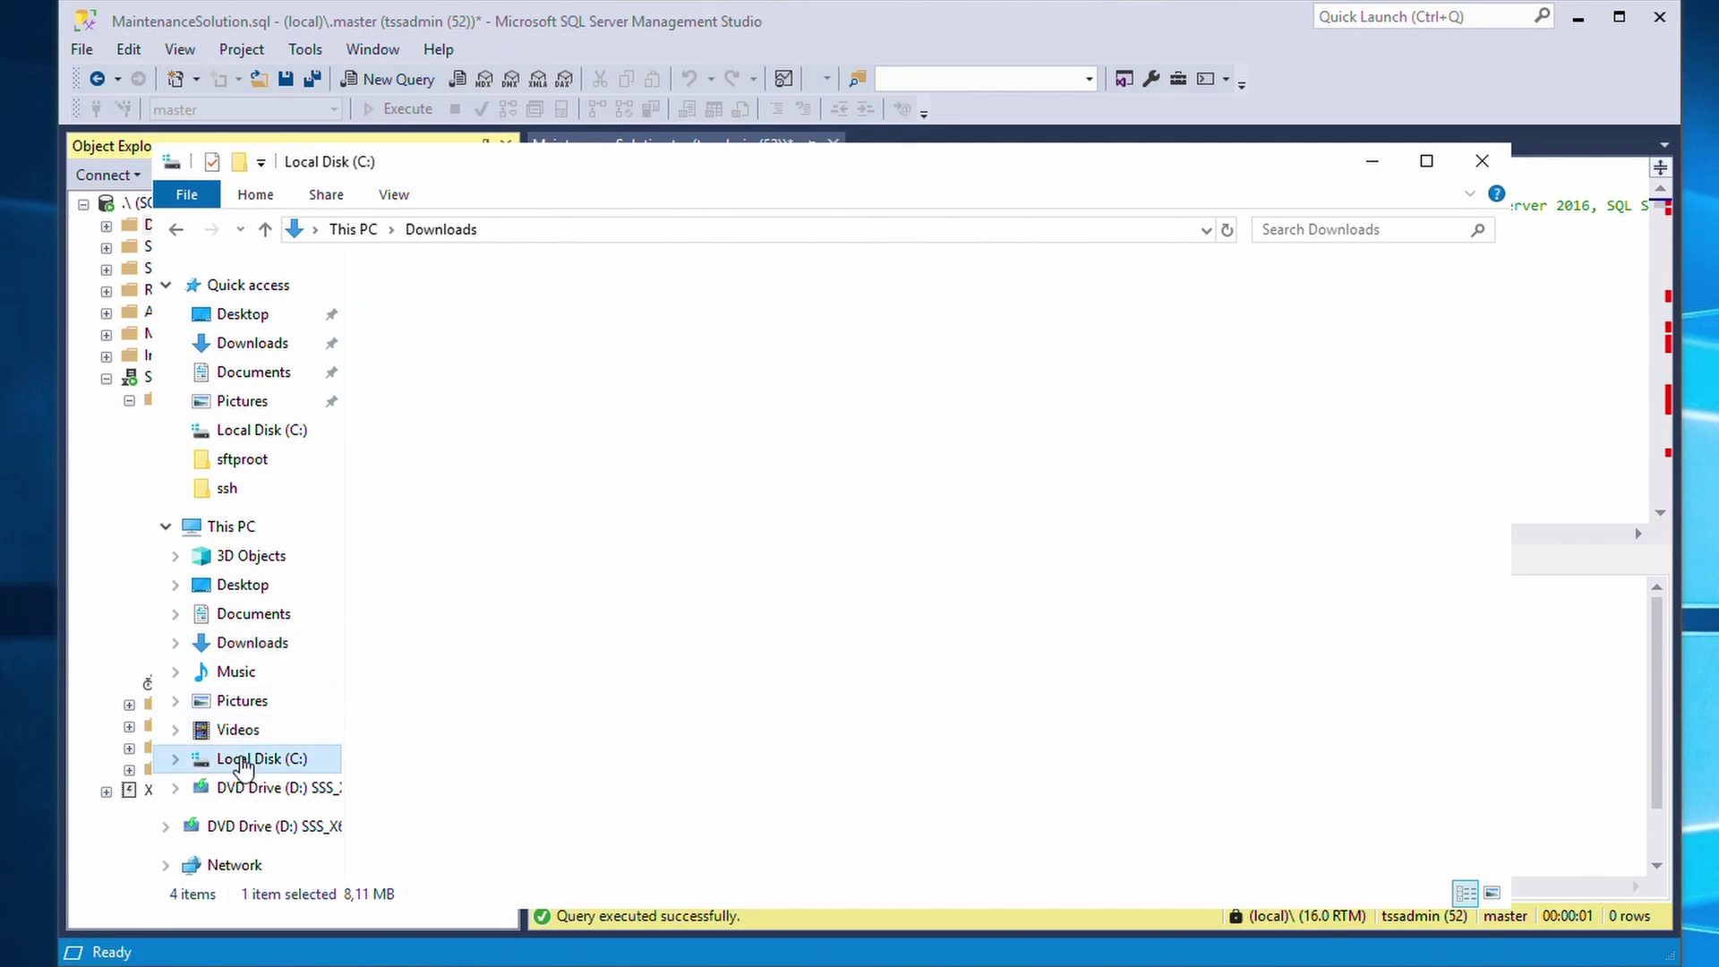
{"action": "right_click", "coordinate": [428, 551]}
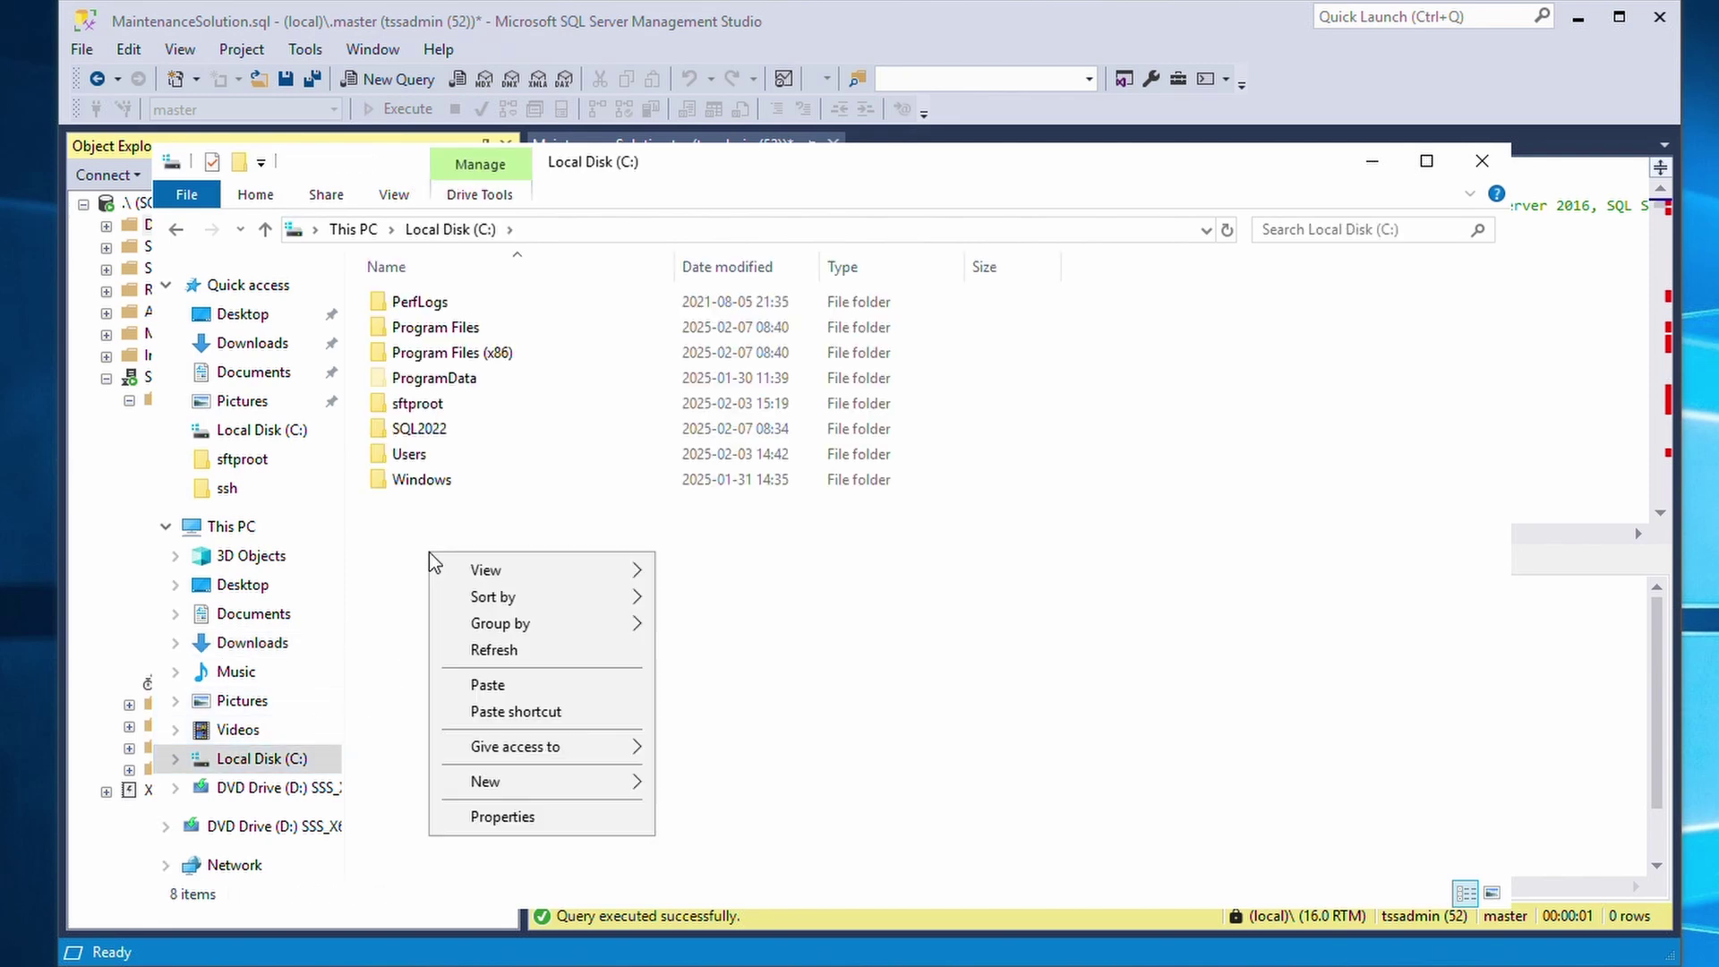
{"action": "left_click", "coordinate": [455, 685]}
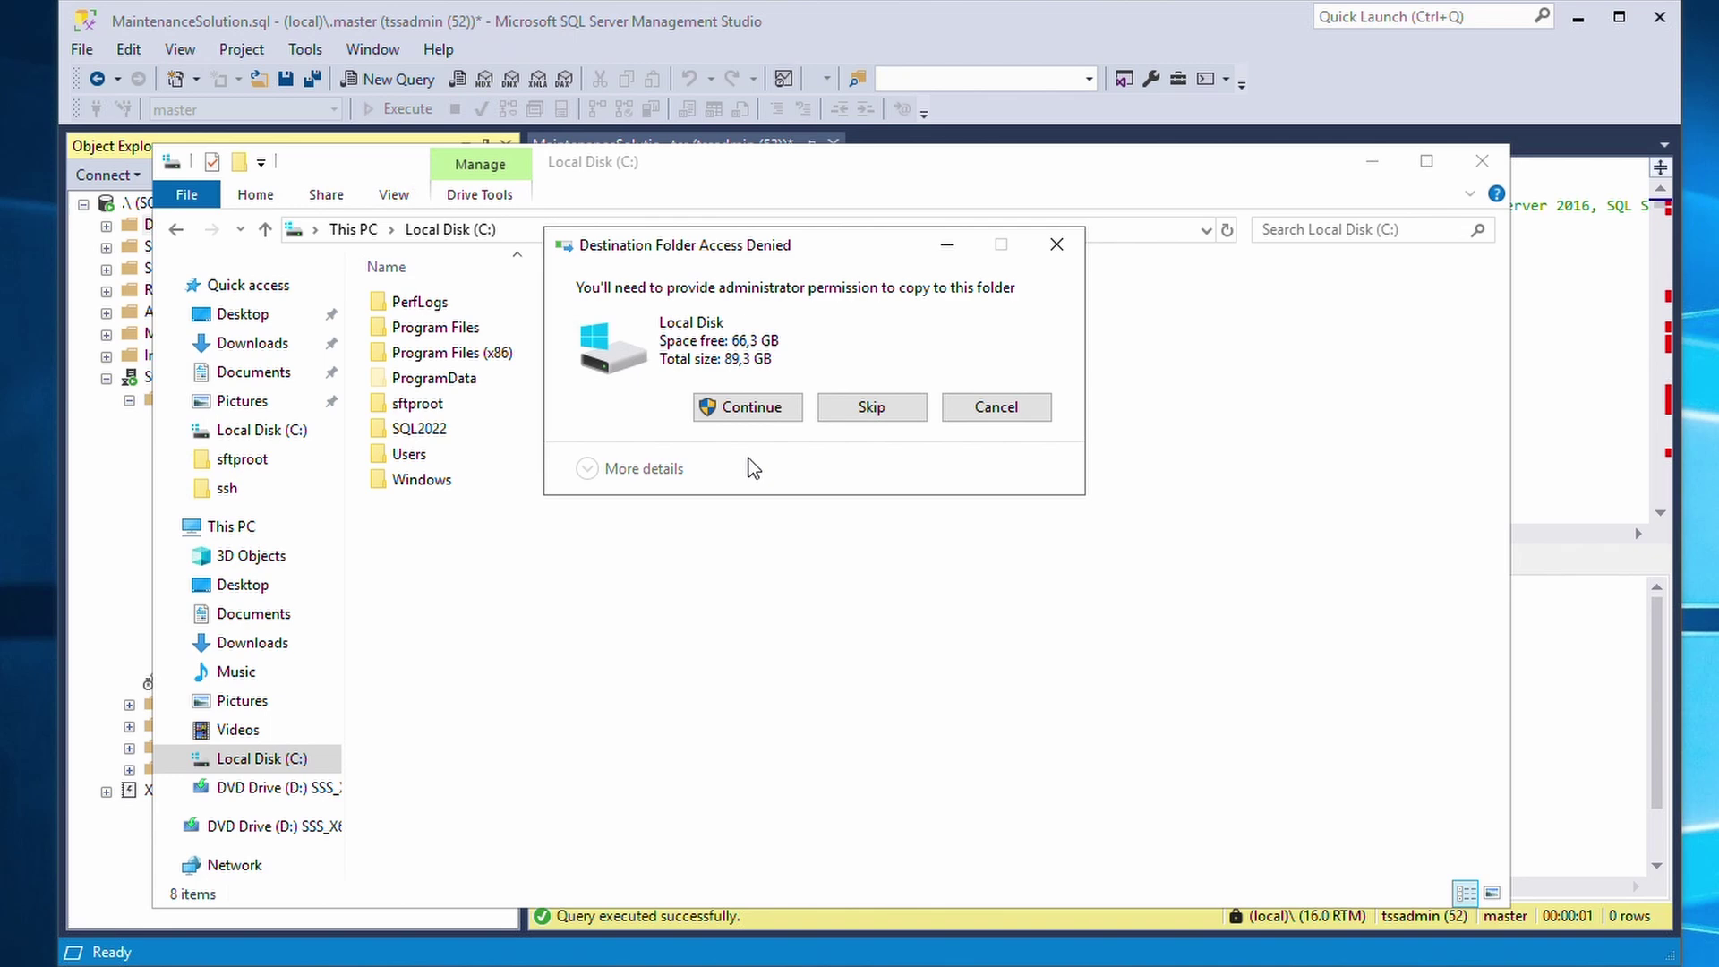
{"action": "left_click", "coordinate": [747, 410]}
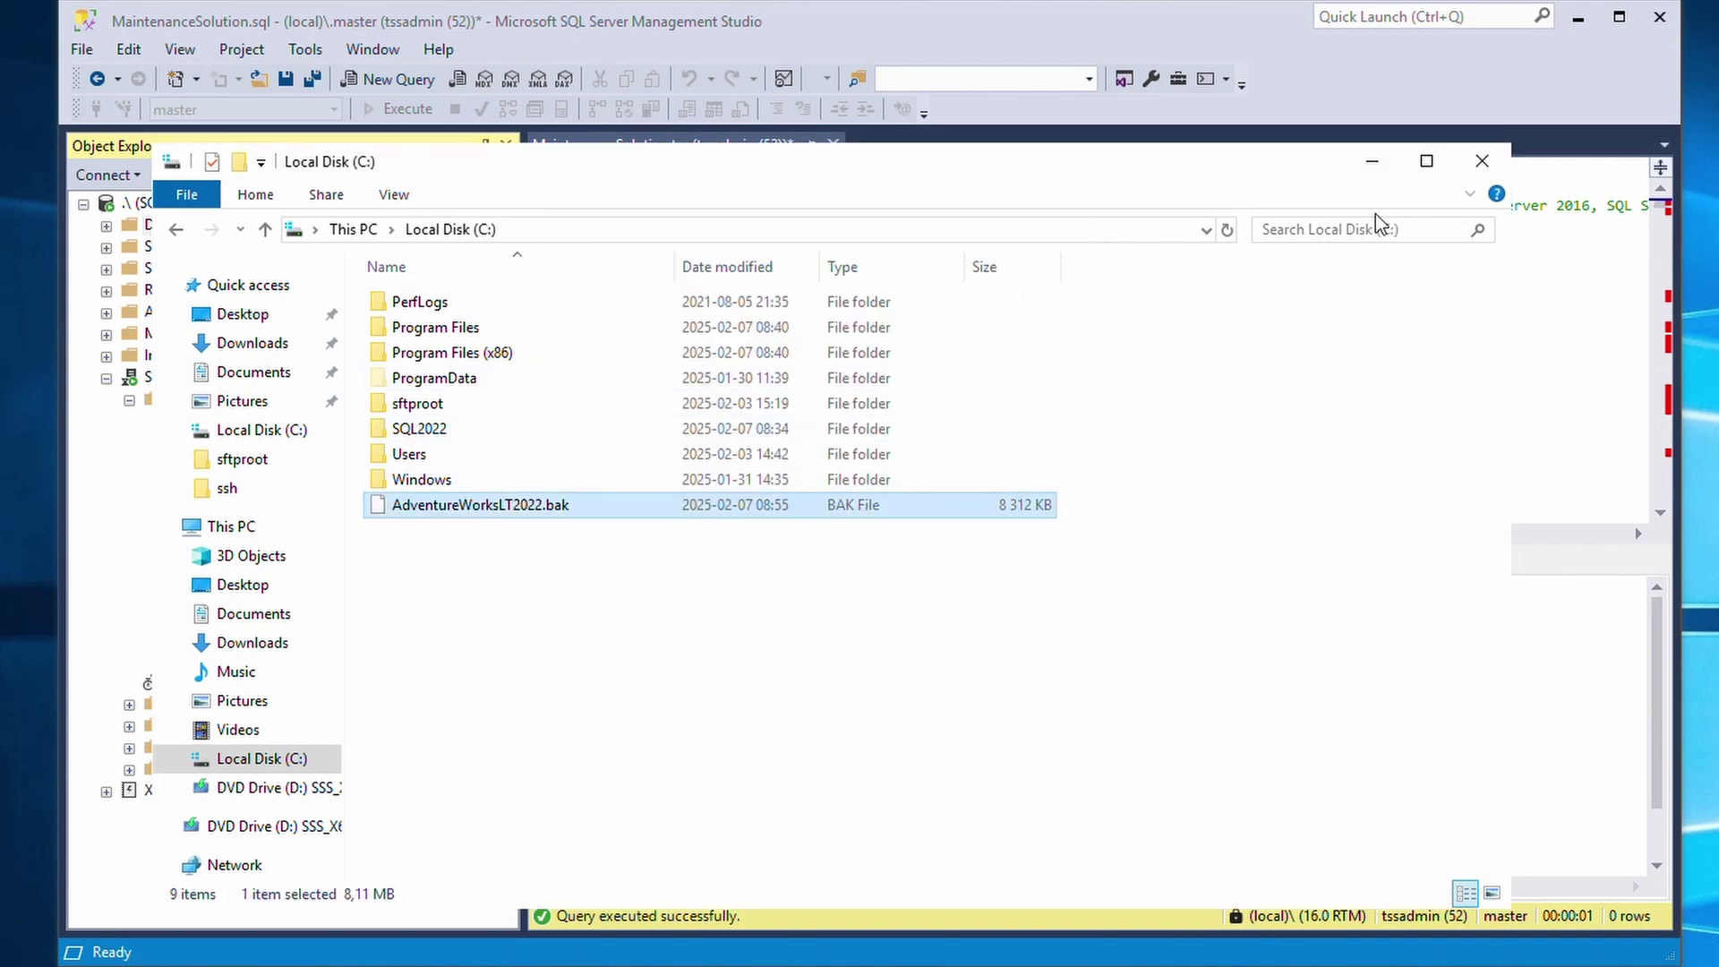
Start a Restore Database on Databases with Device as the source, adding a backup file
{"action": "left_click", "coordinate": [1482, 161]}
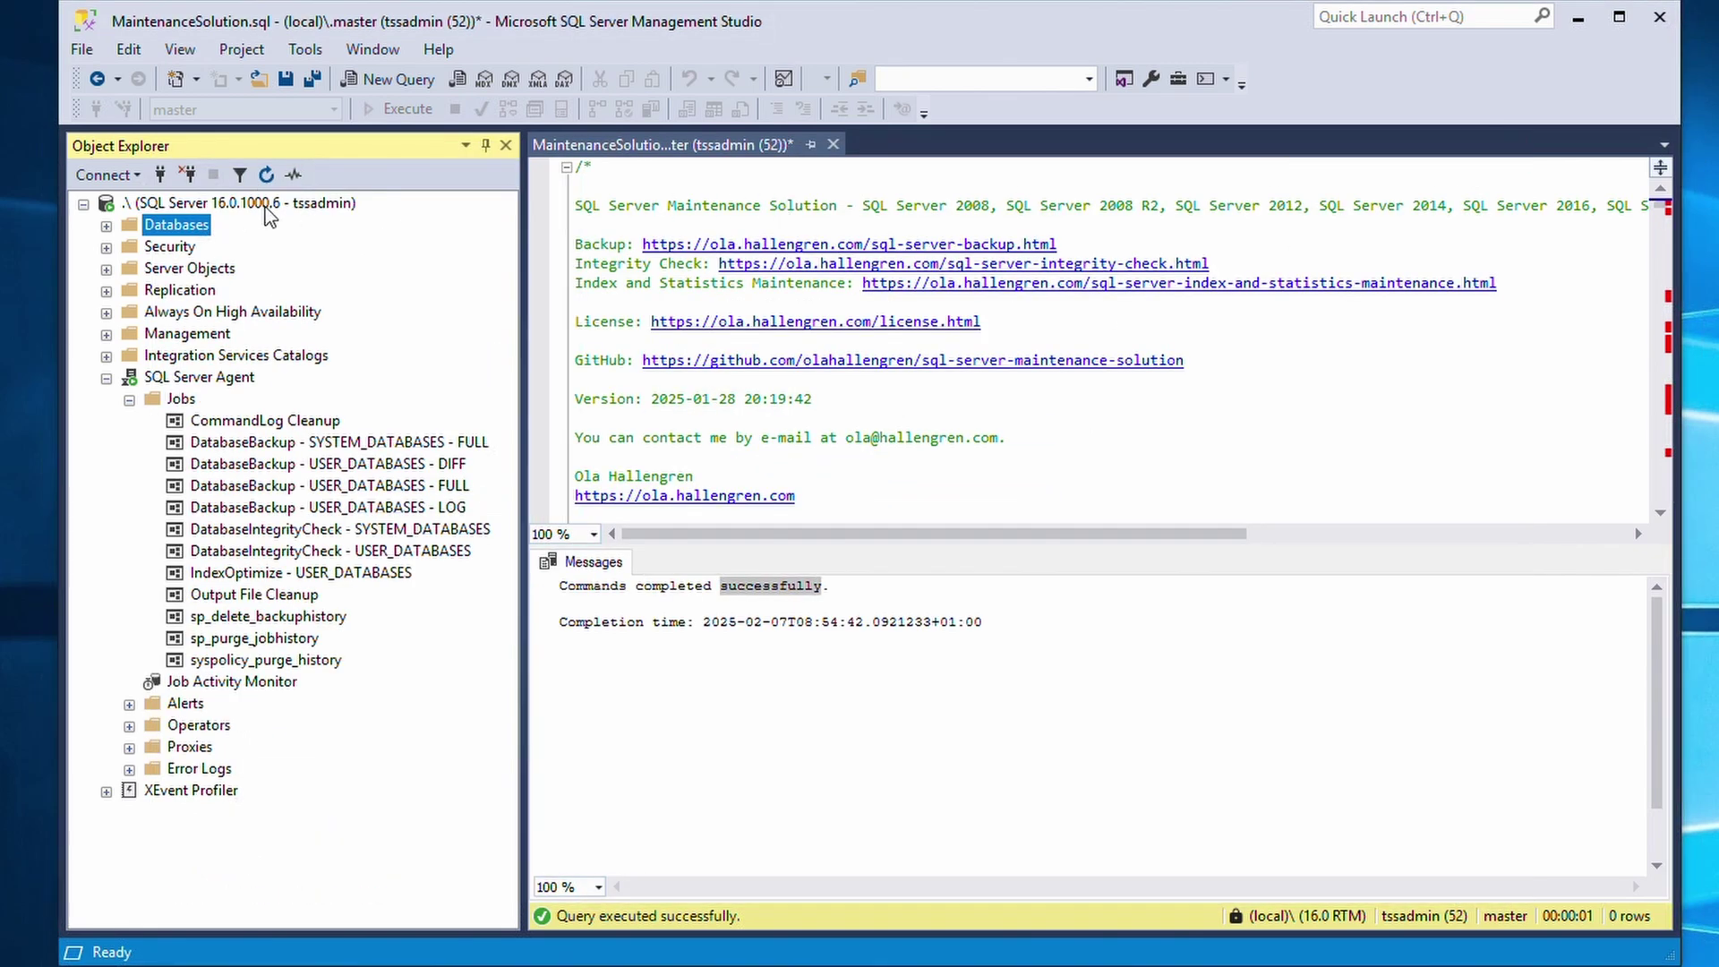
{"action": "right_click", "coordinate": [201, 224]}
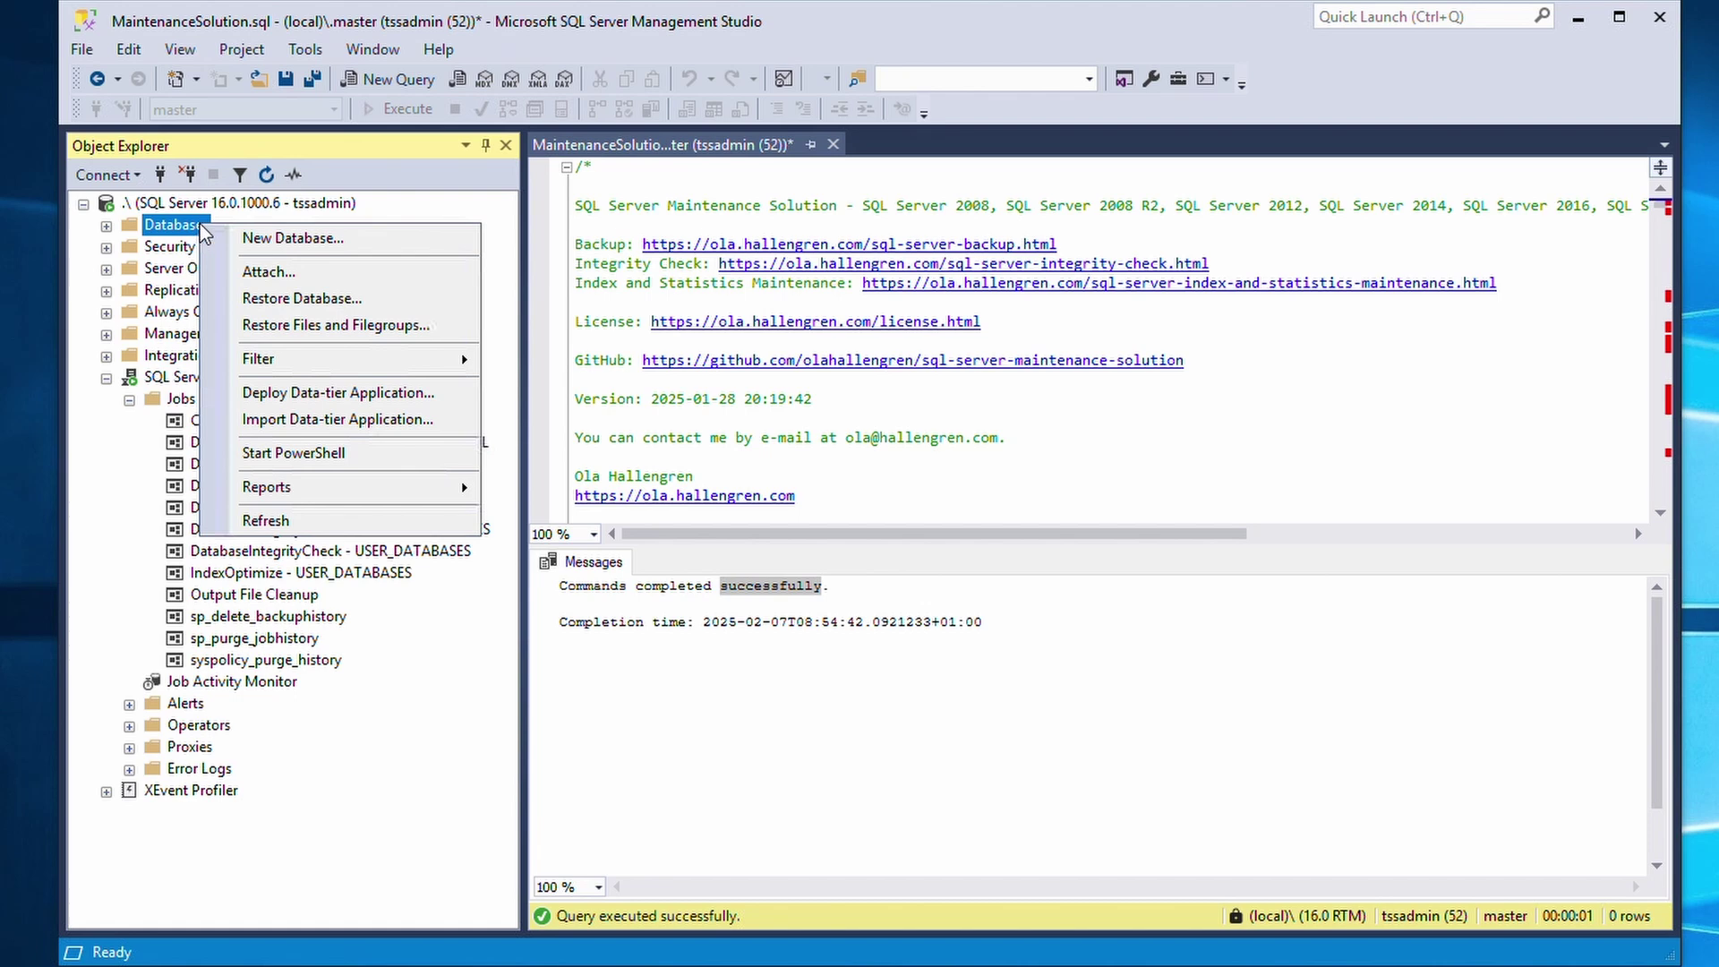
{"action": "left_click", "coordinate": [210, 297]}
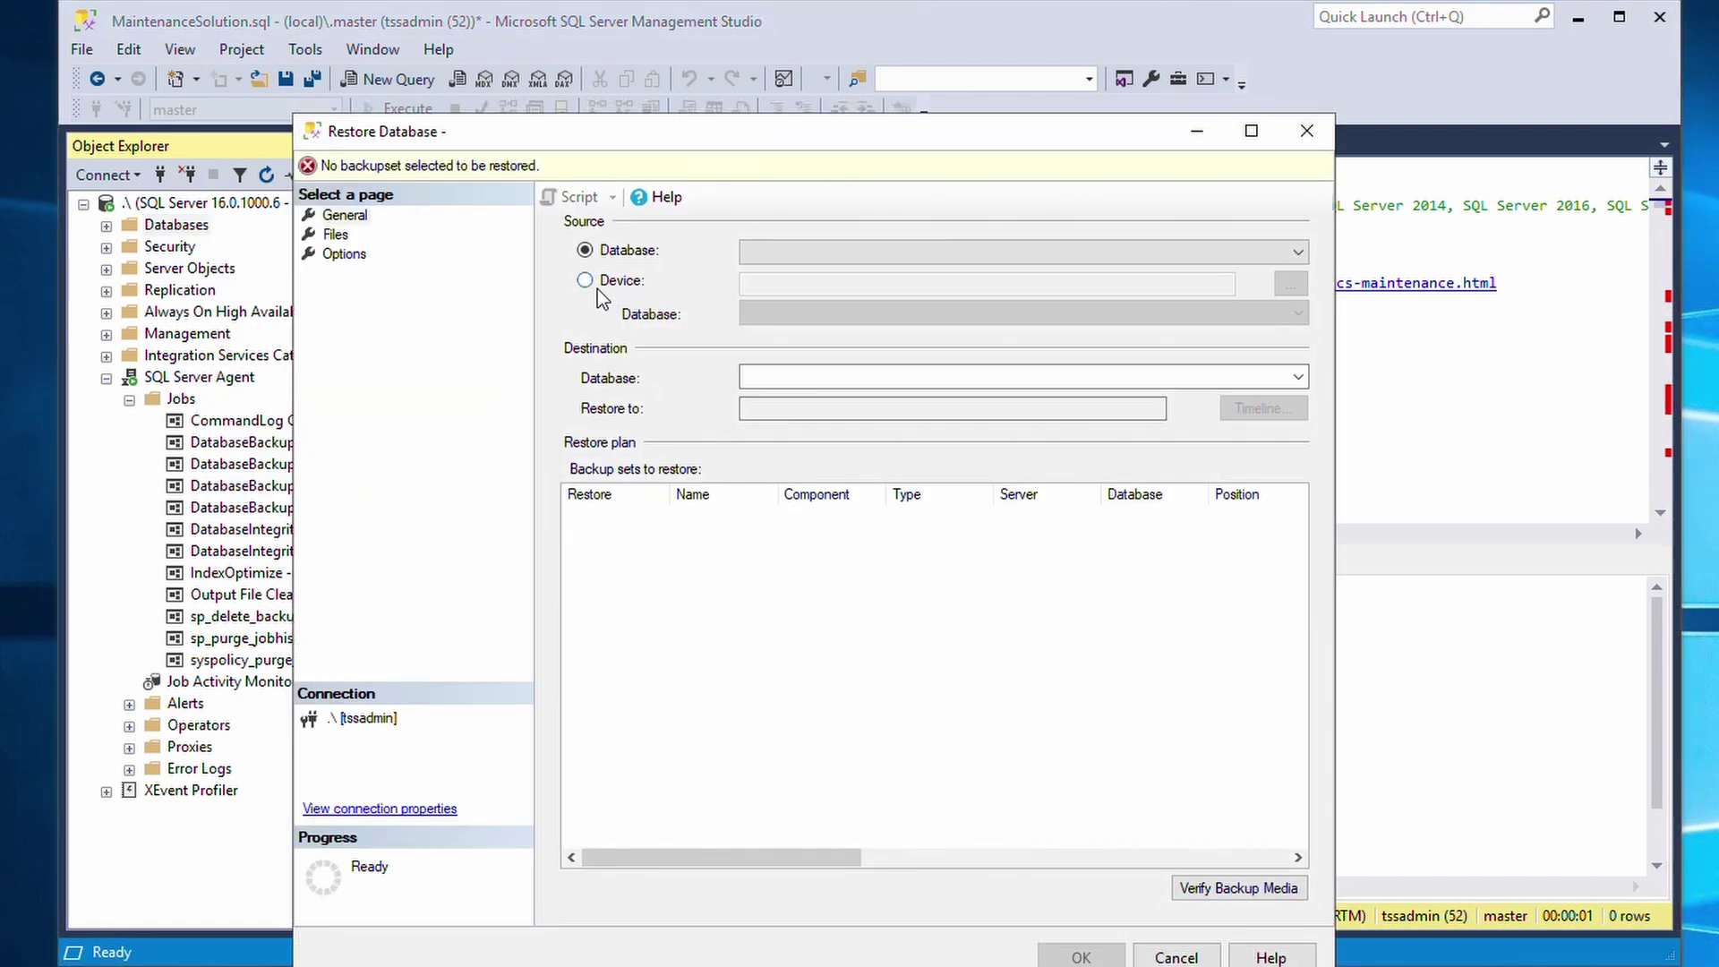
{"action": "left_click", "coordinate": [591, 282]}
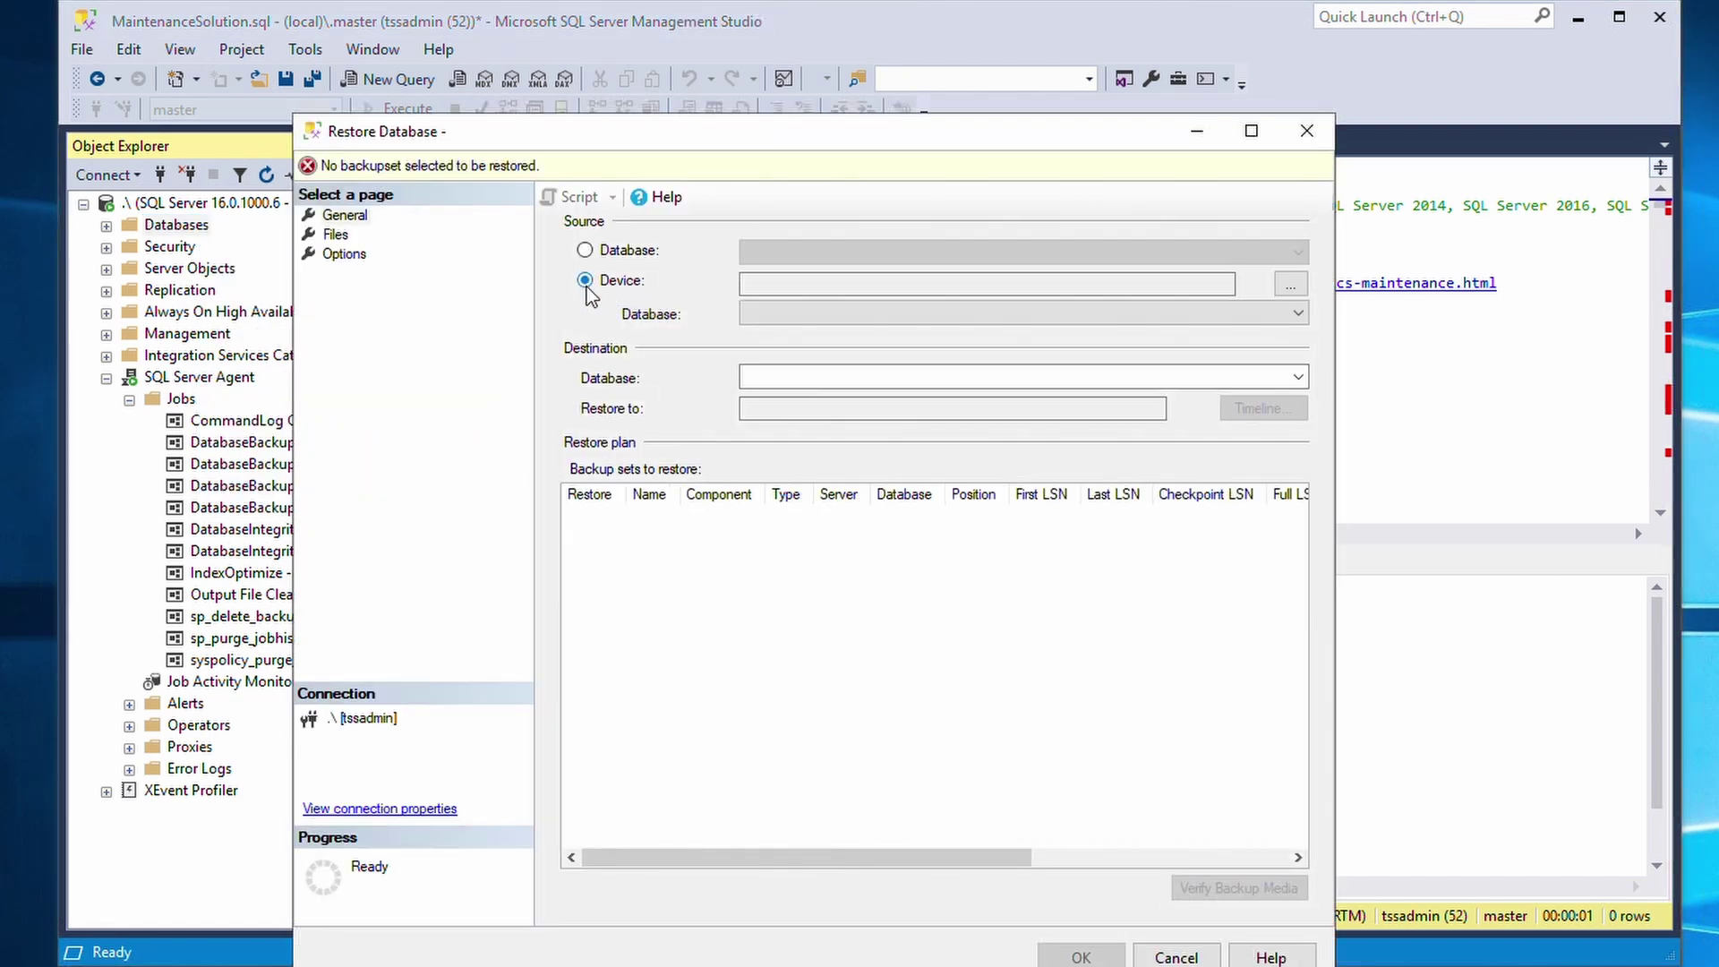
{"action": "left_click", "coordinate": [1289, 286]}
{"action": "left_click", "coordinate": [1018, 495]}
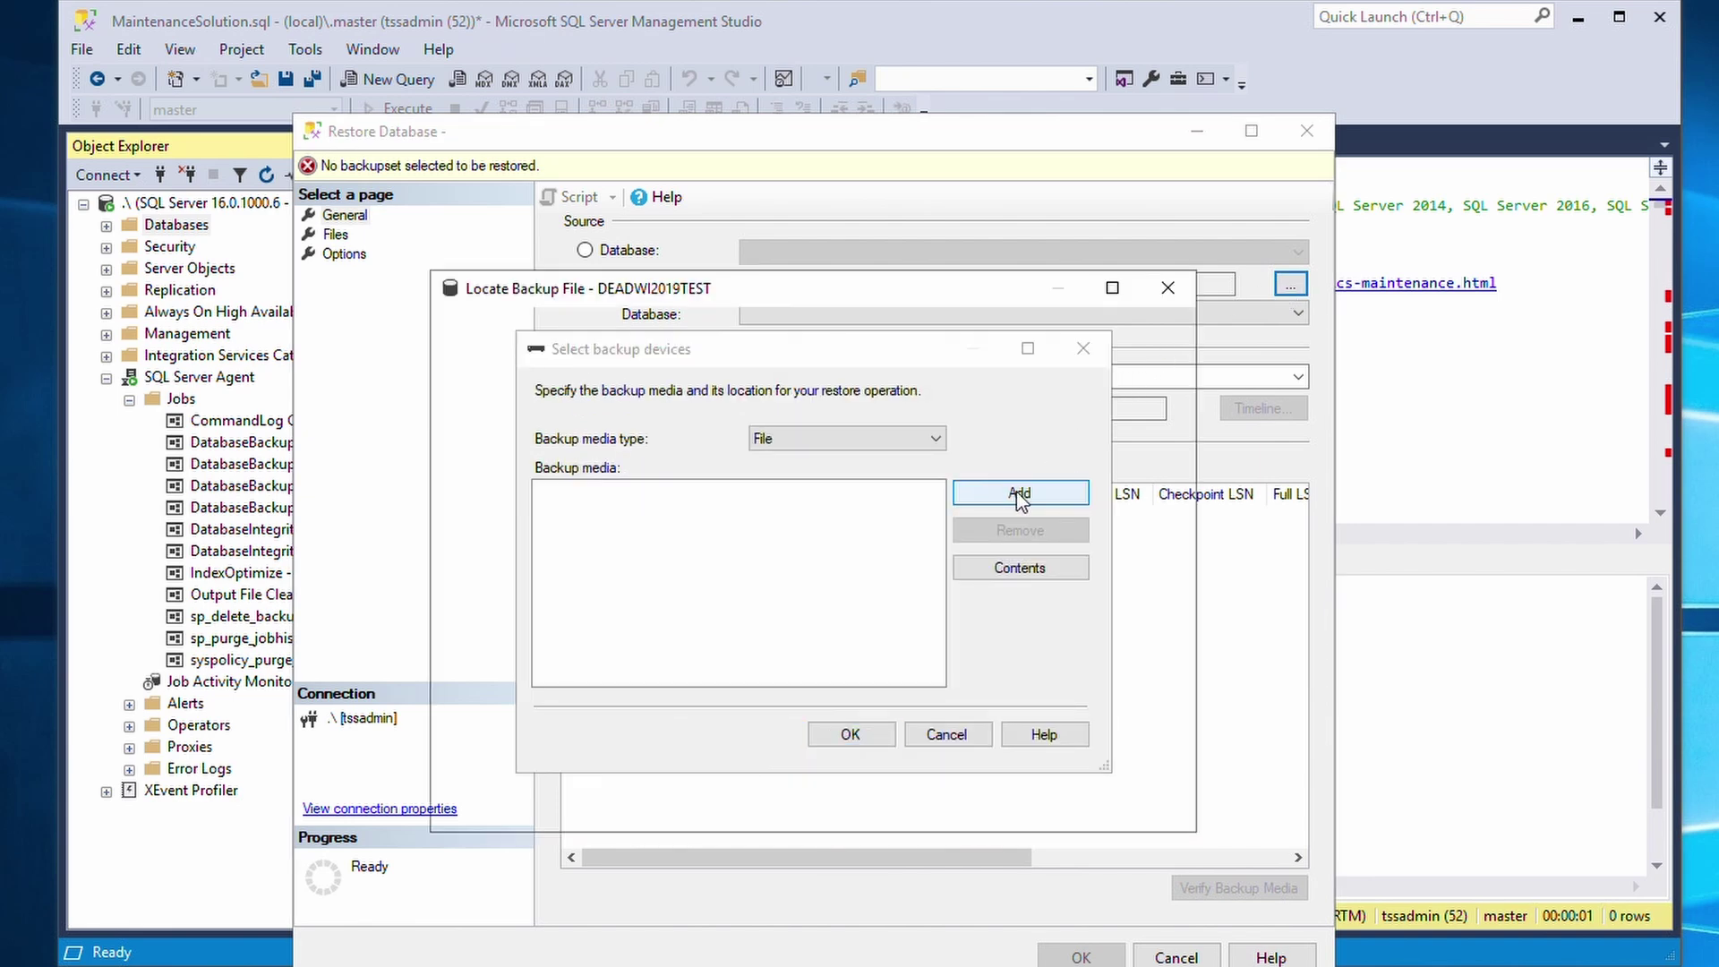
{"action": "scroll", "coordinate": [715, 403], "scroll_direction": "up", "scroll_amount": 5}
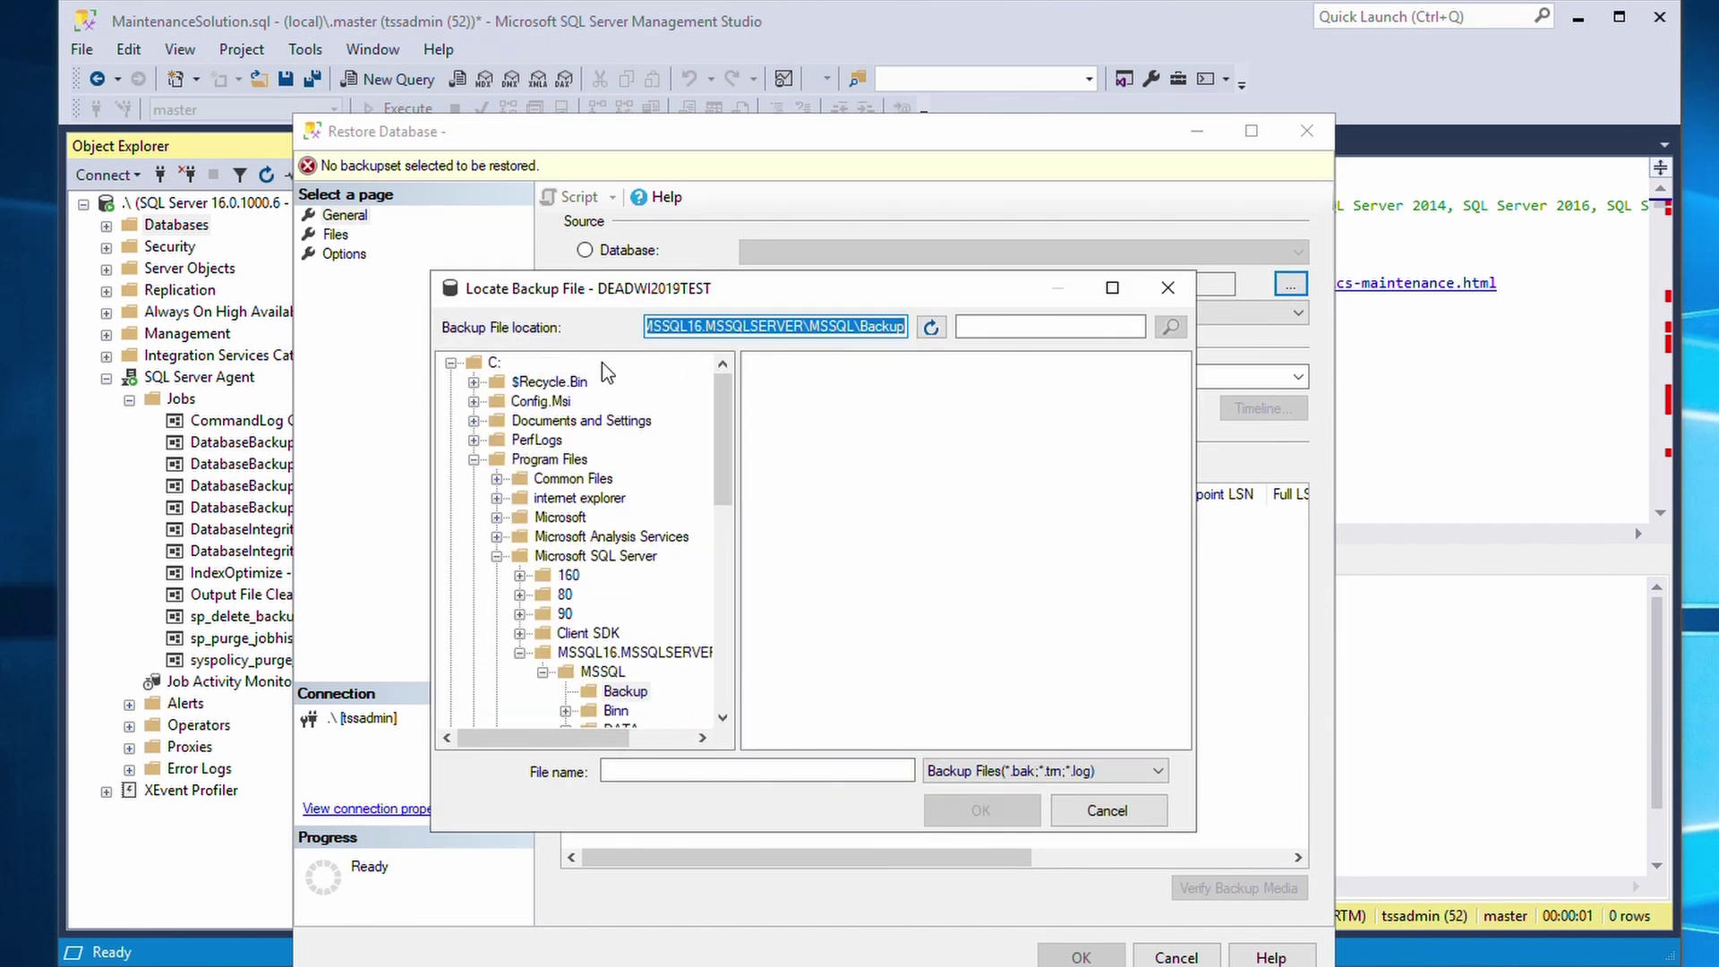
Choose C:\AdventureWorksLT2022.bak as the media, run the restore and acknowledge success
{"action": "left_click", "coordinate": [494, 362]}
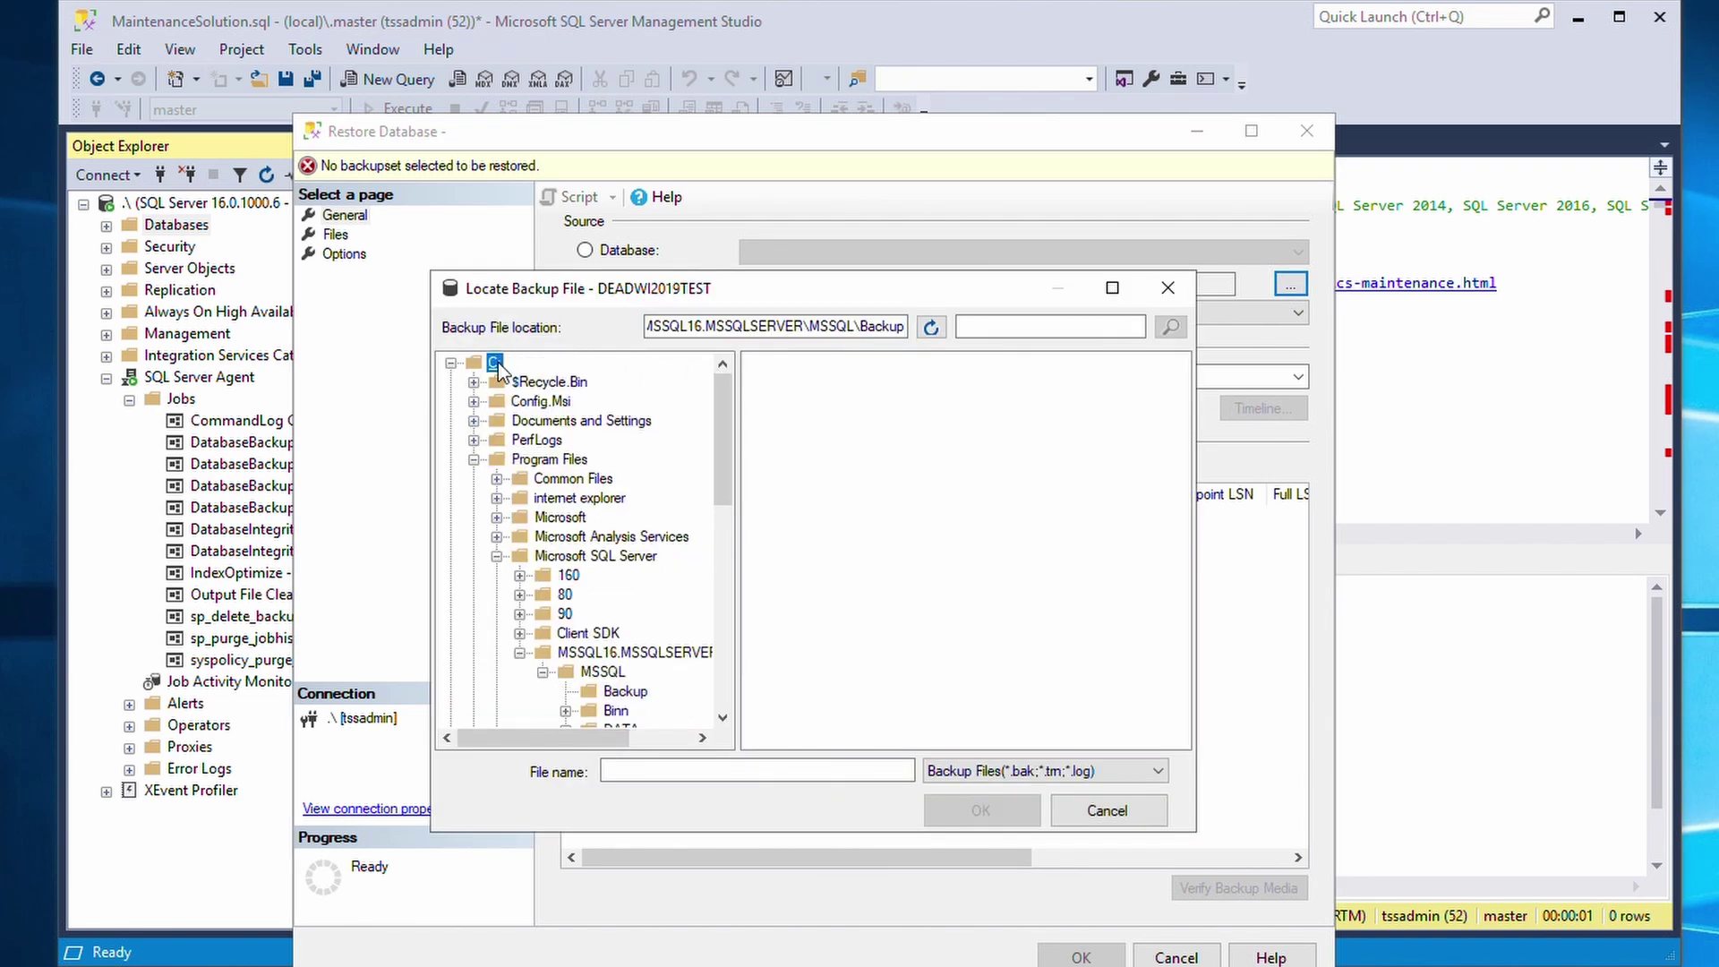
{"action": "left_click", "coordinate": [753, 769]}
{"action": "double_click", "coordinate": [850, 630]}
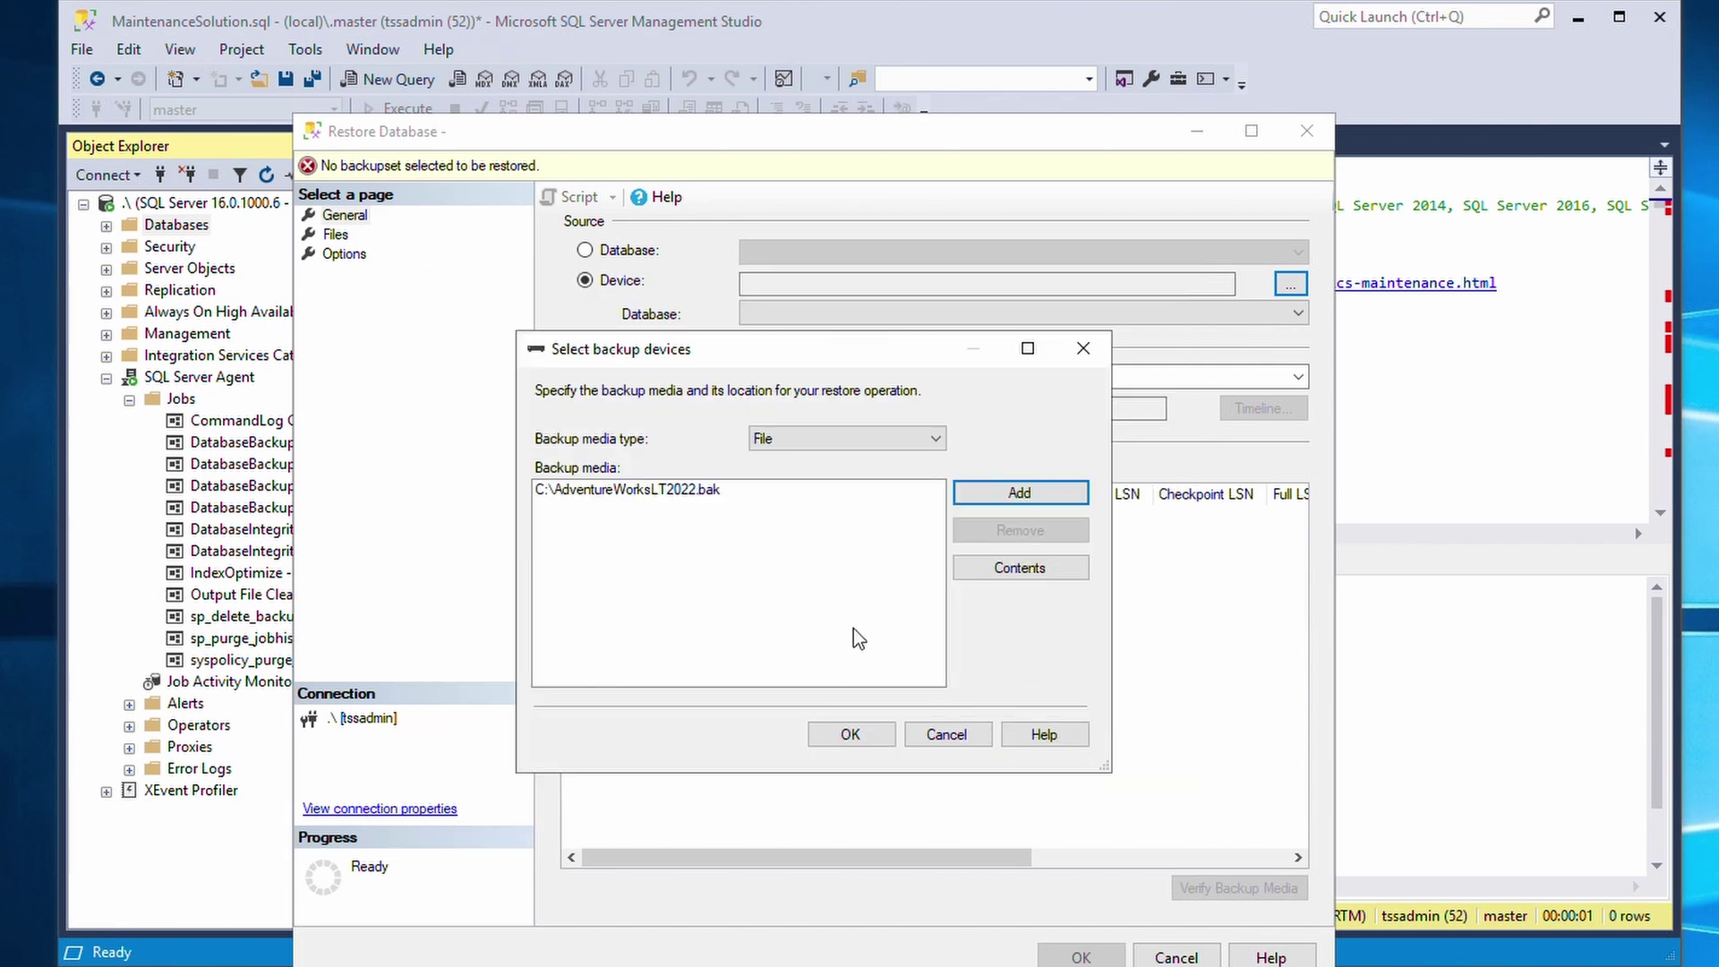
{"action": "left_click", "coordinate": [851, 735]}
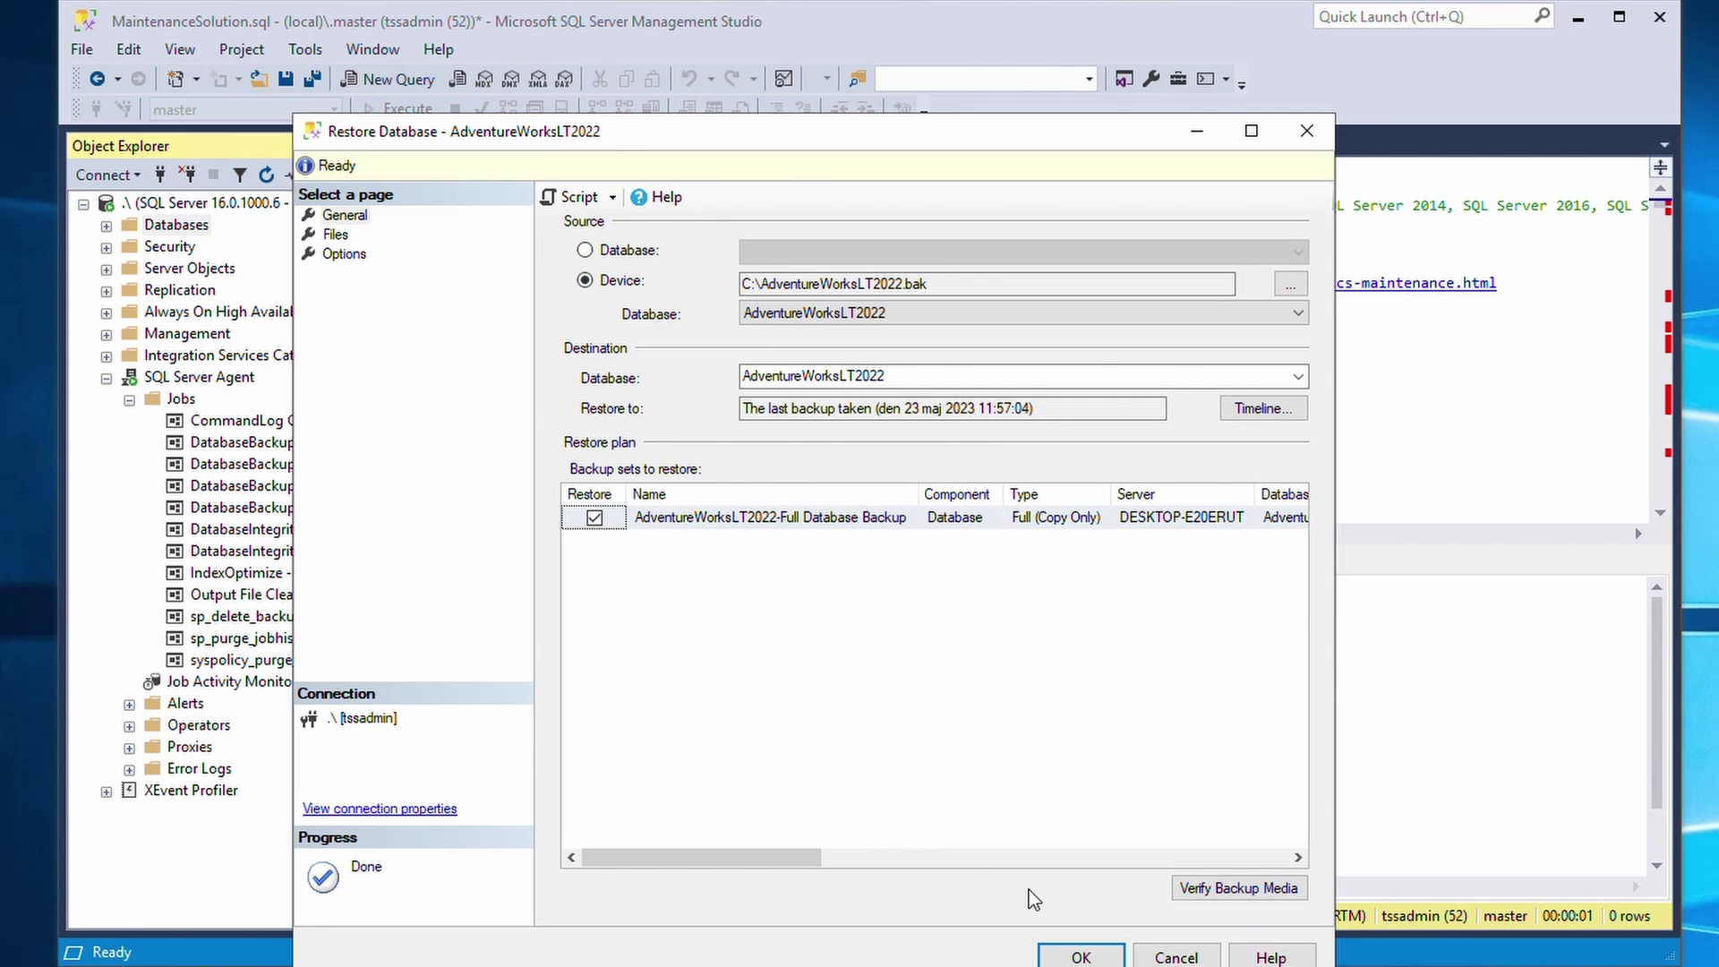
{"action": "left_click", "coordinate": [1074, 957]}
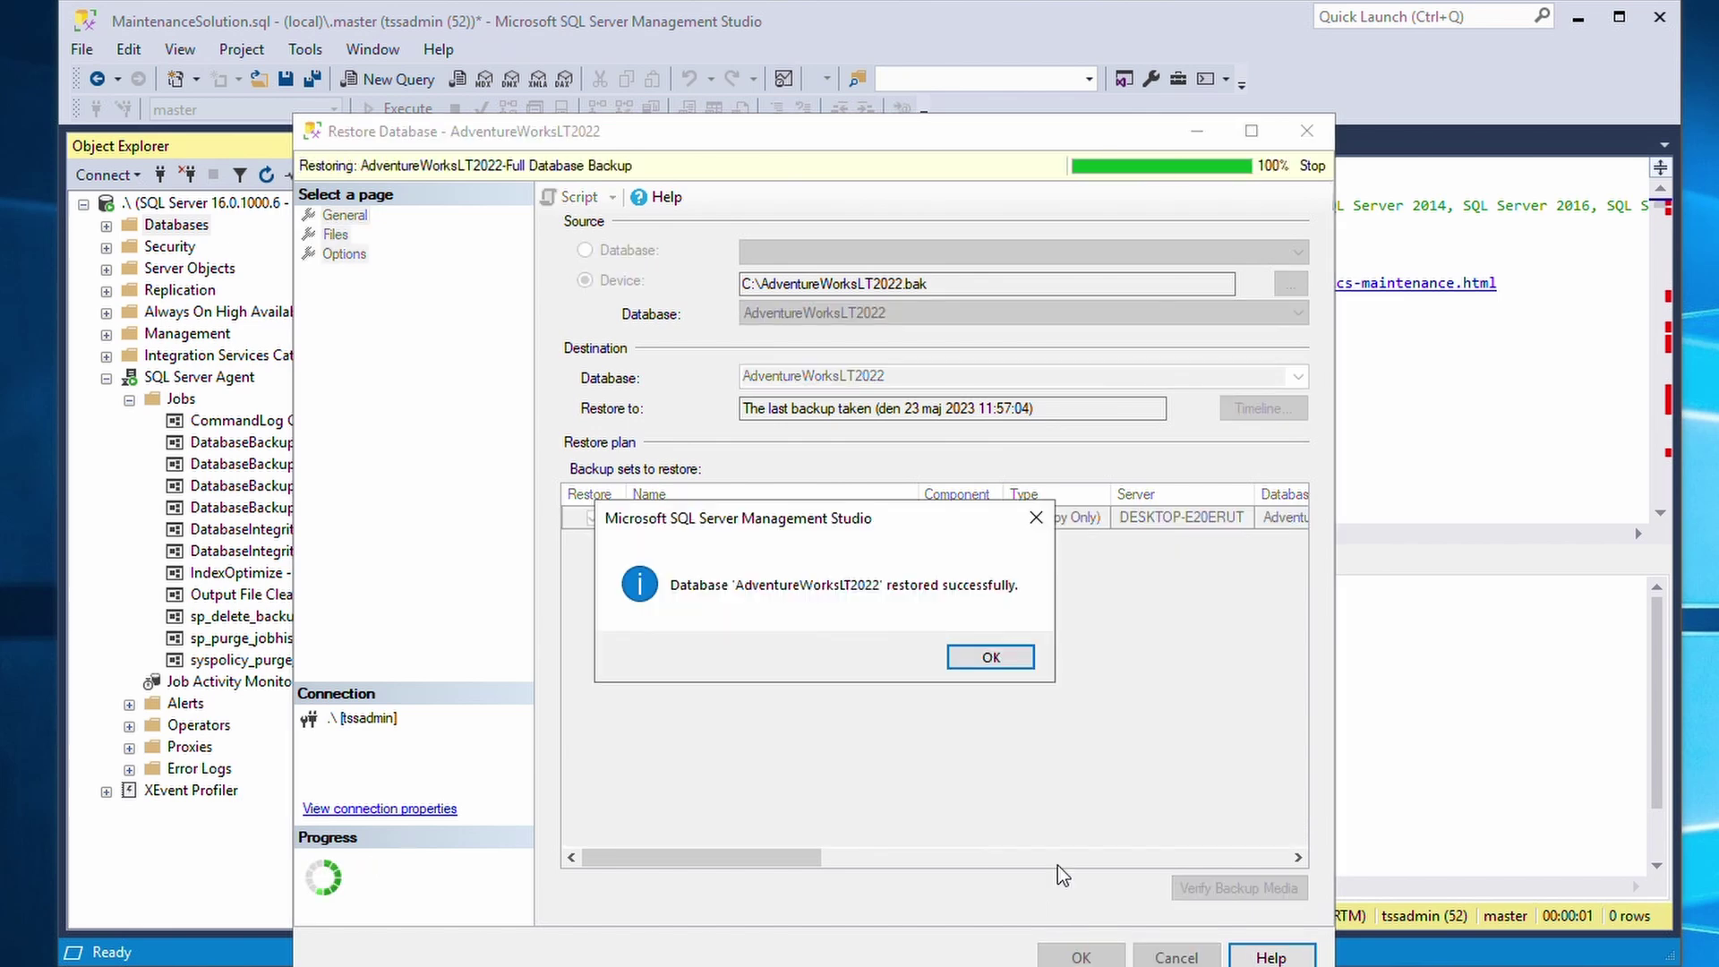
{"action": "left_click", "coordinate": [991, 656]}
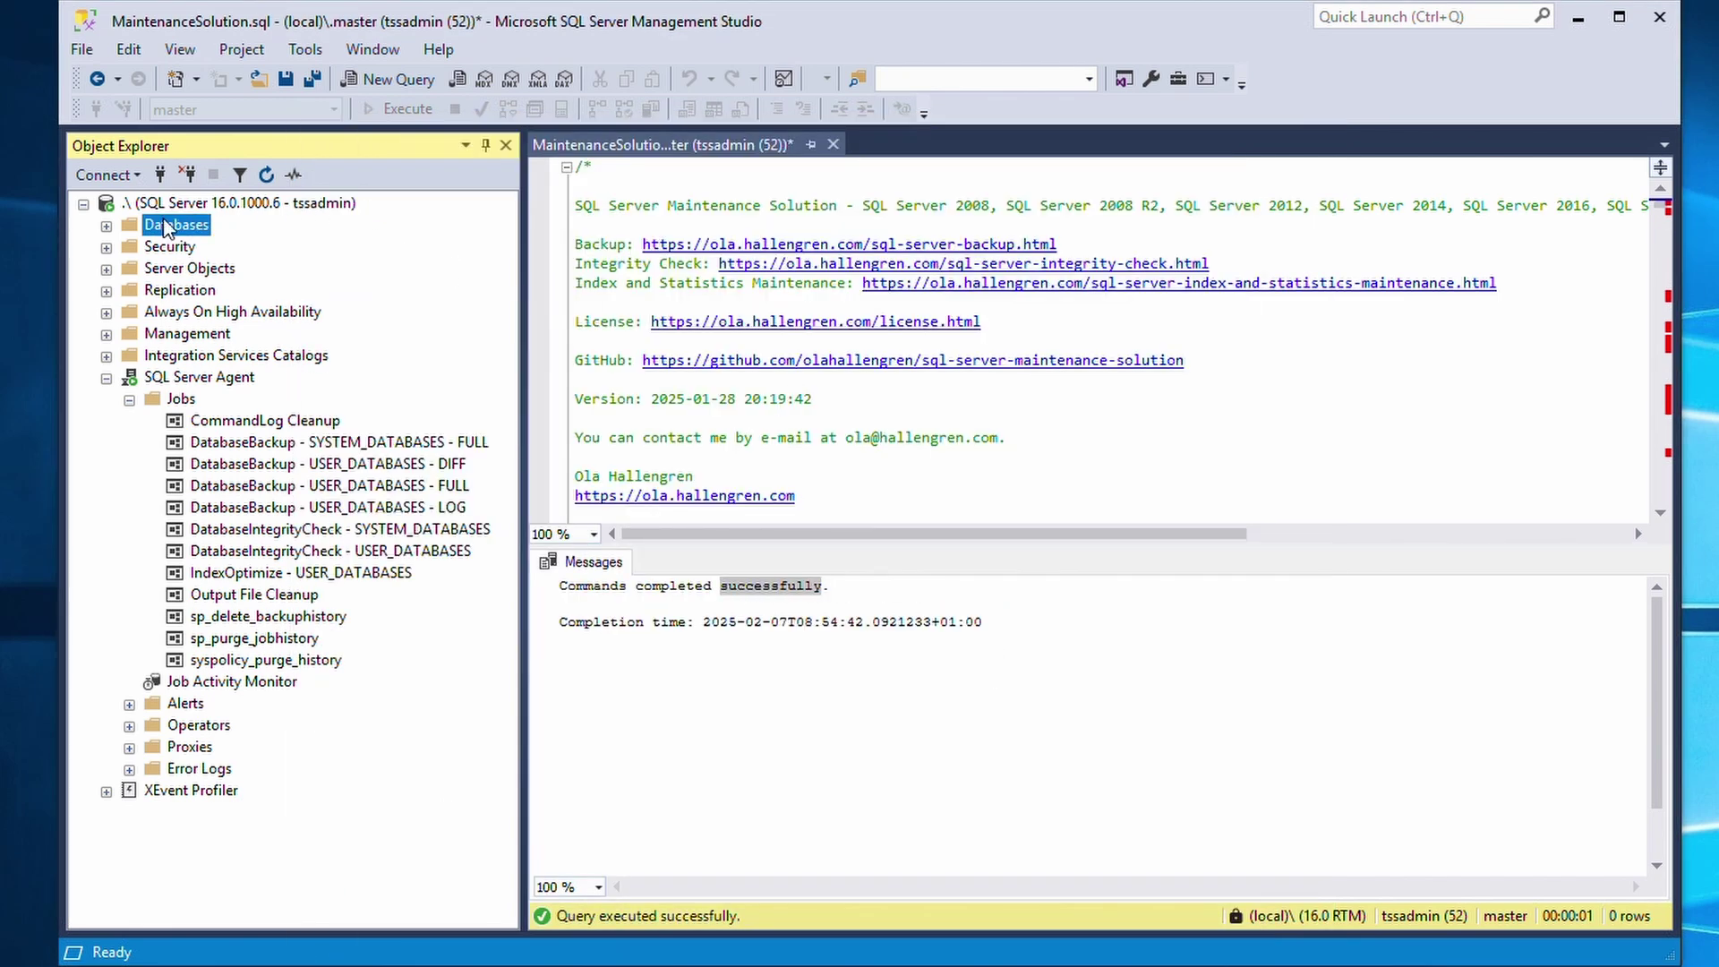
Start the DatabaseBackup - USER_DATABASES - FULL job at step and close its success report
{"action": "left_click", "coordinate": [108, 226]}
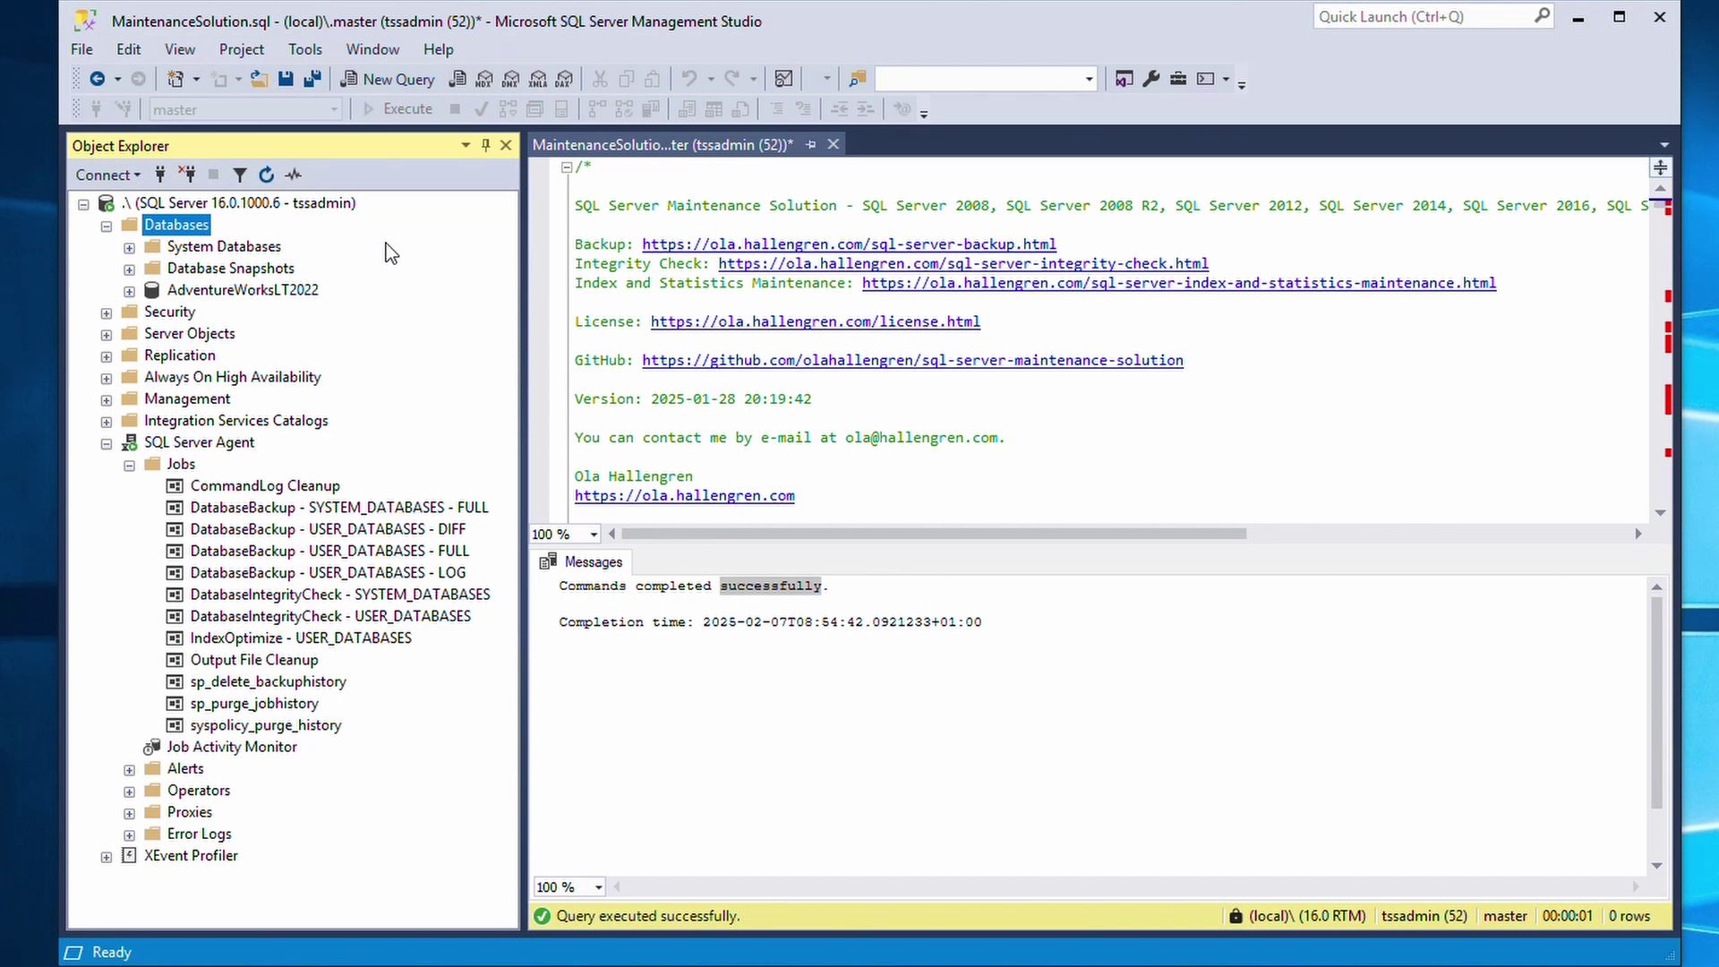
{"action": "left_click", "coordinate": [335, 552]}
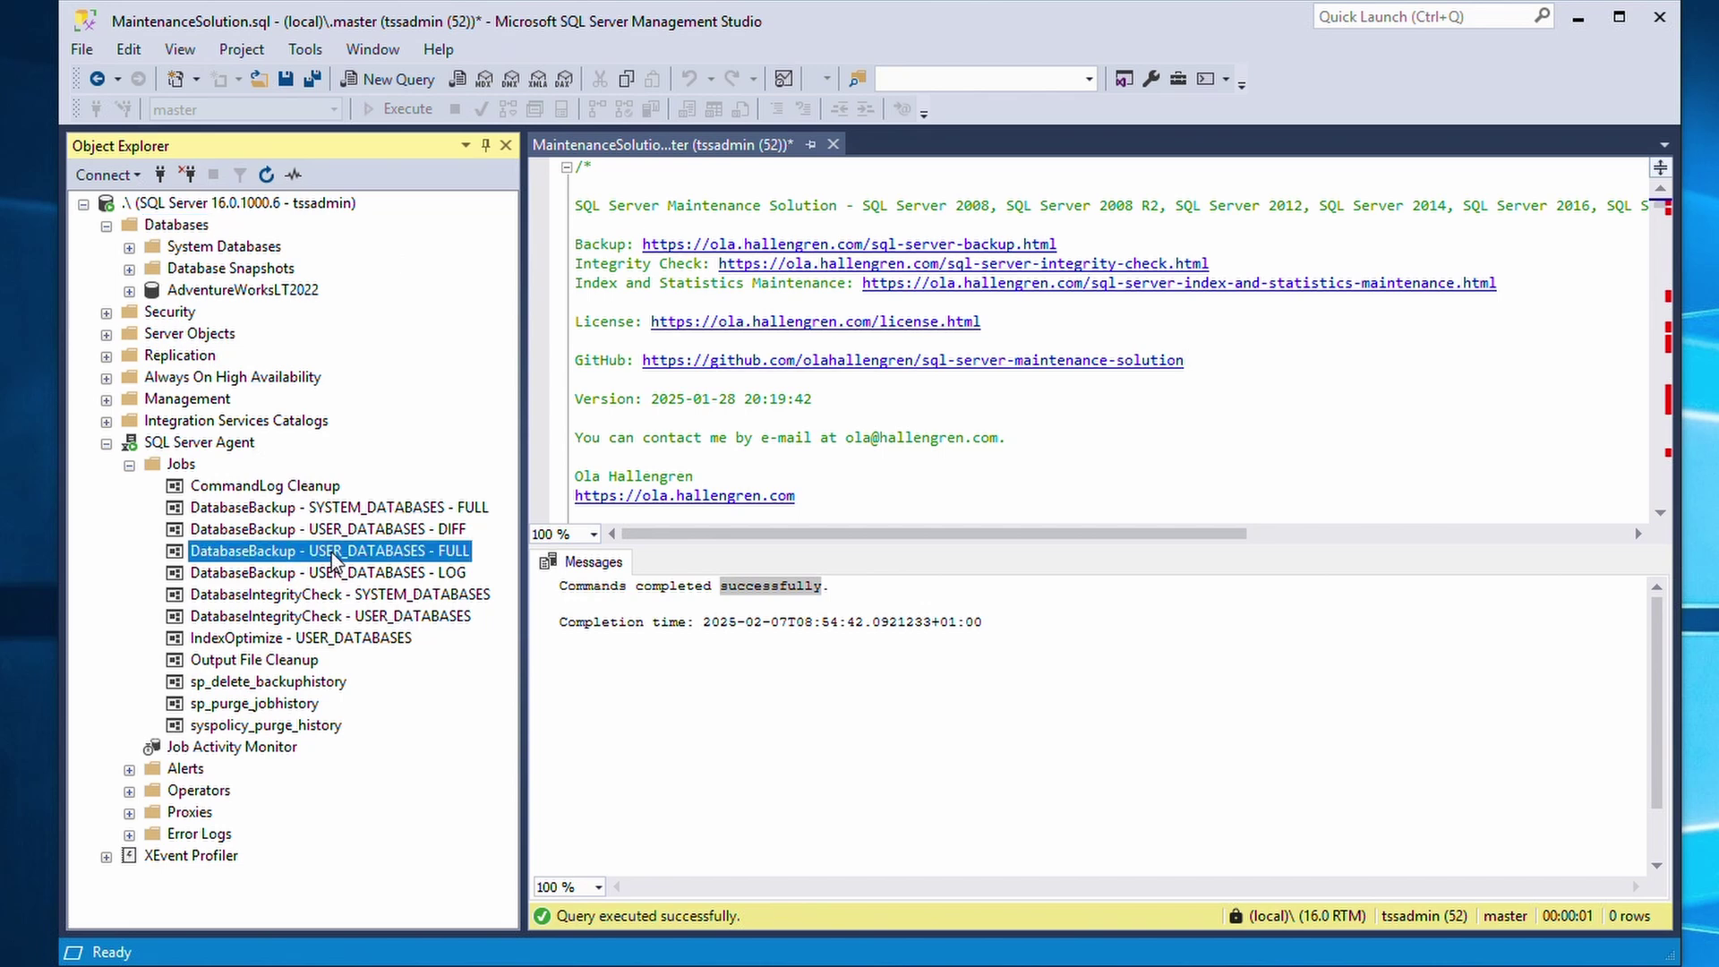
{"action": "right_click", "coordinate": [332, 551]}
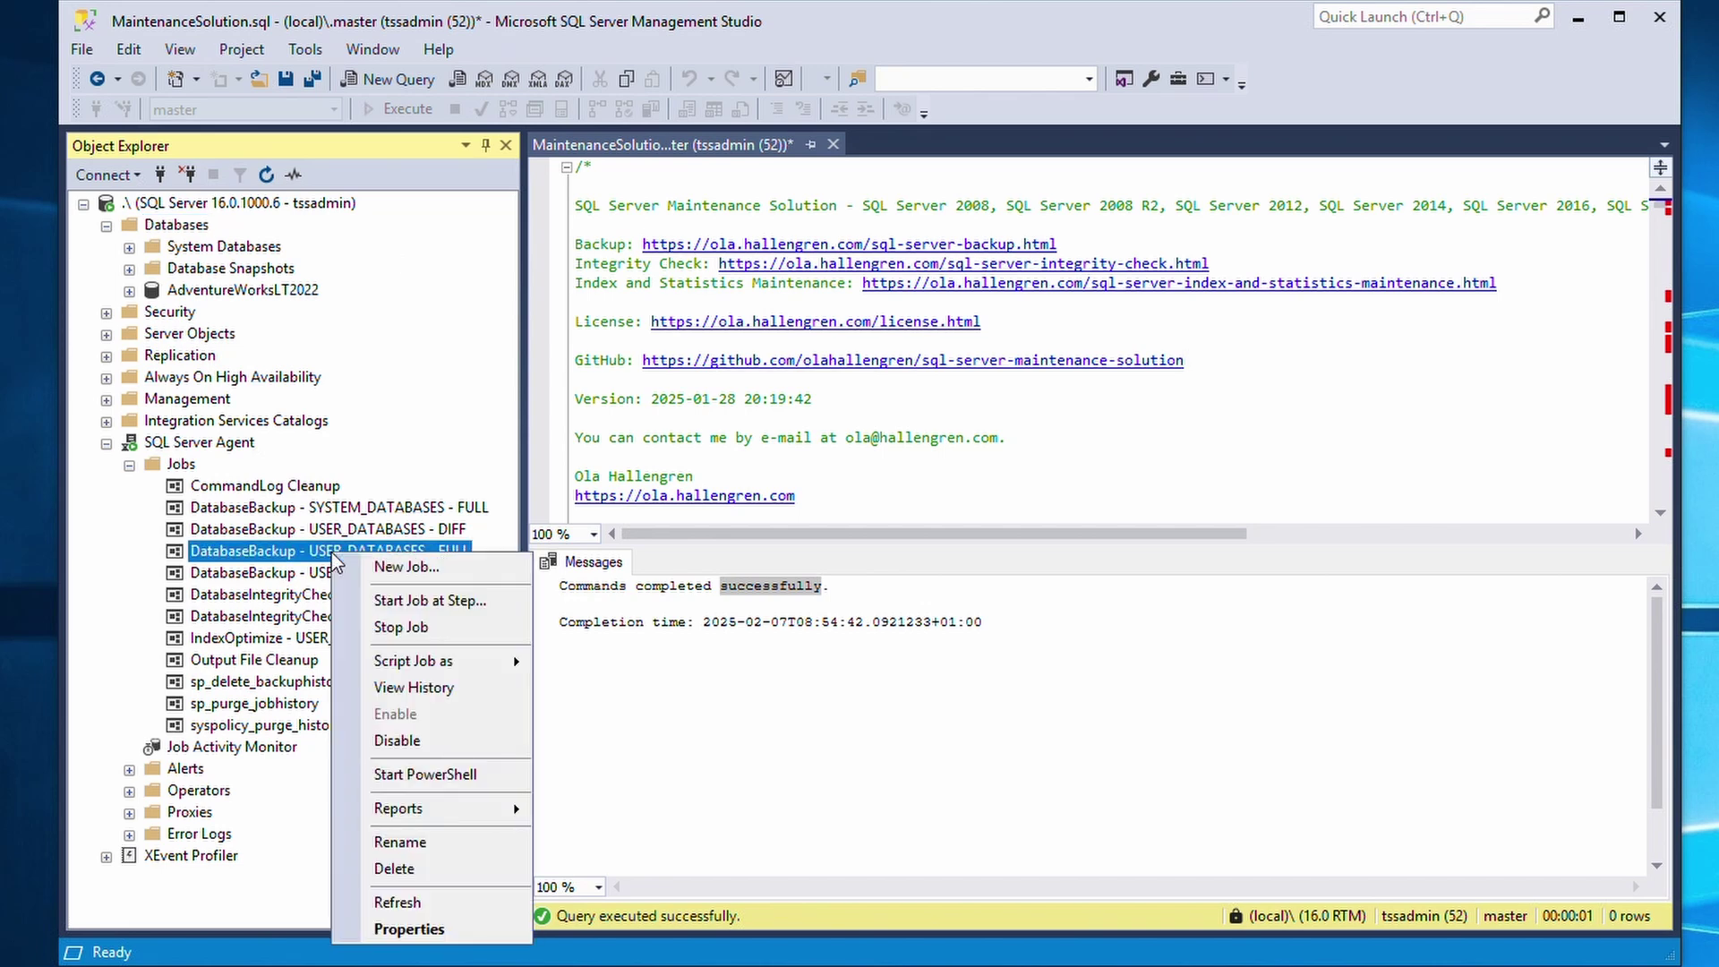
{"action": "left_click", "coordinate": [433, 603]}
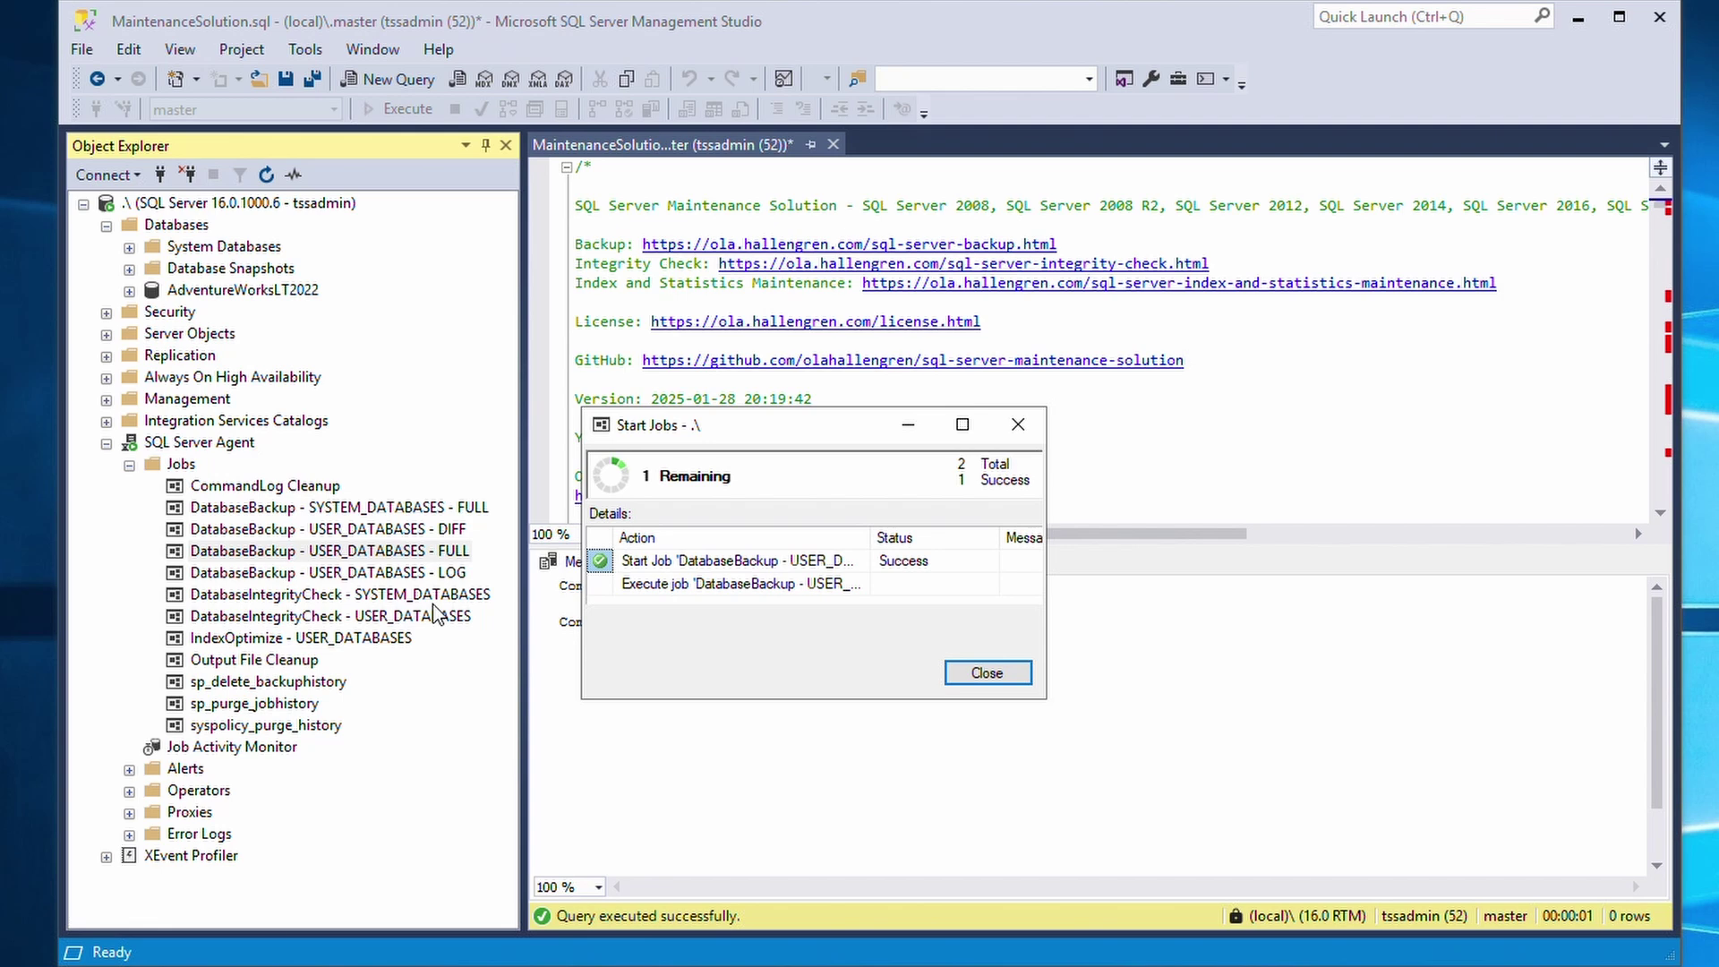
{"action": "left_click", "coordinate": [987, 675]}
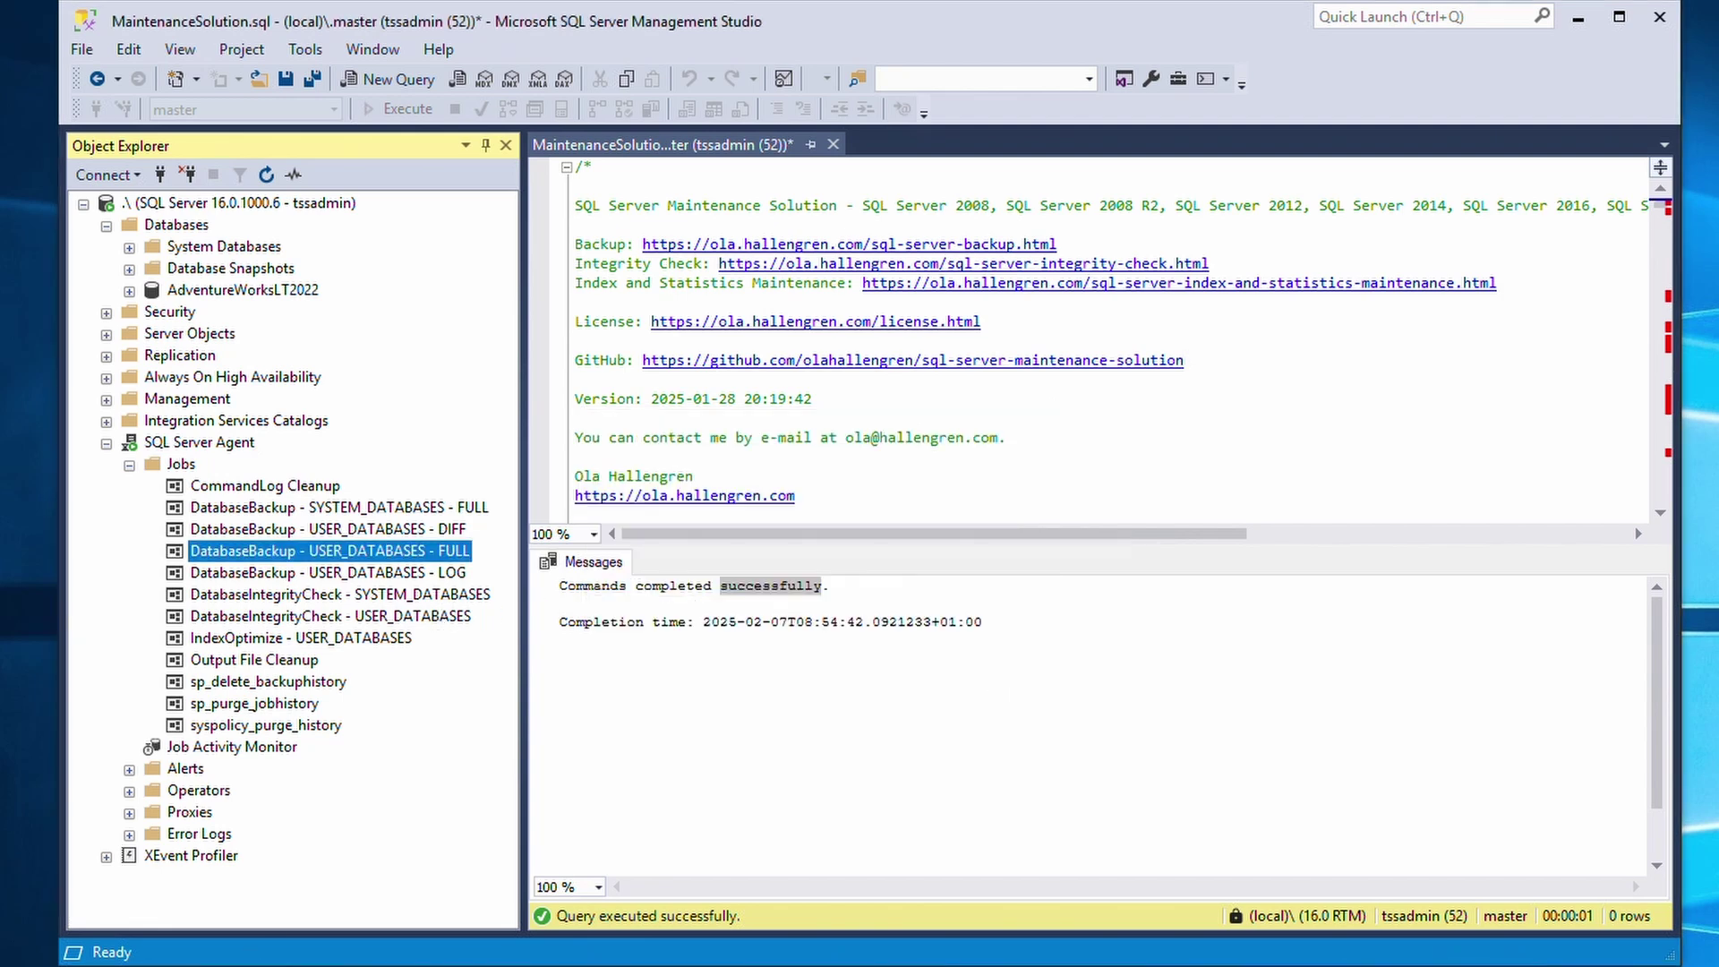
Paste a path into File Explorer, then clear it and return to Management Studio
{"action": "key", "text": "super+e"}
{"action": "left_click", "coordinate": [620, 230]}
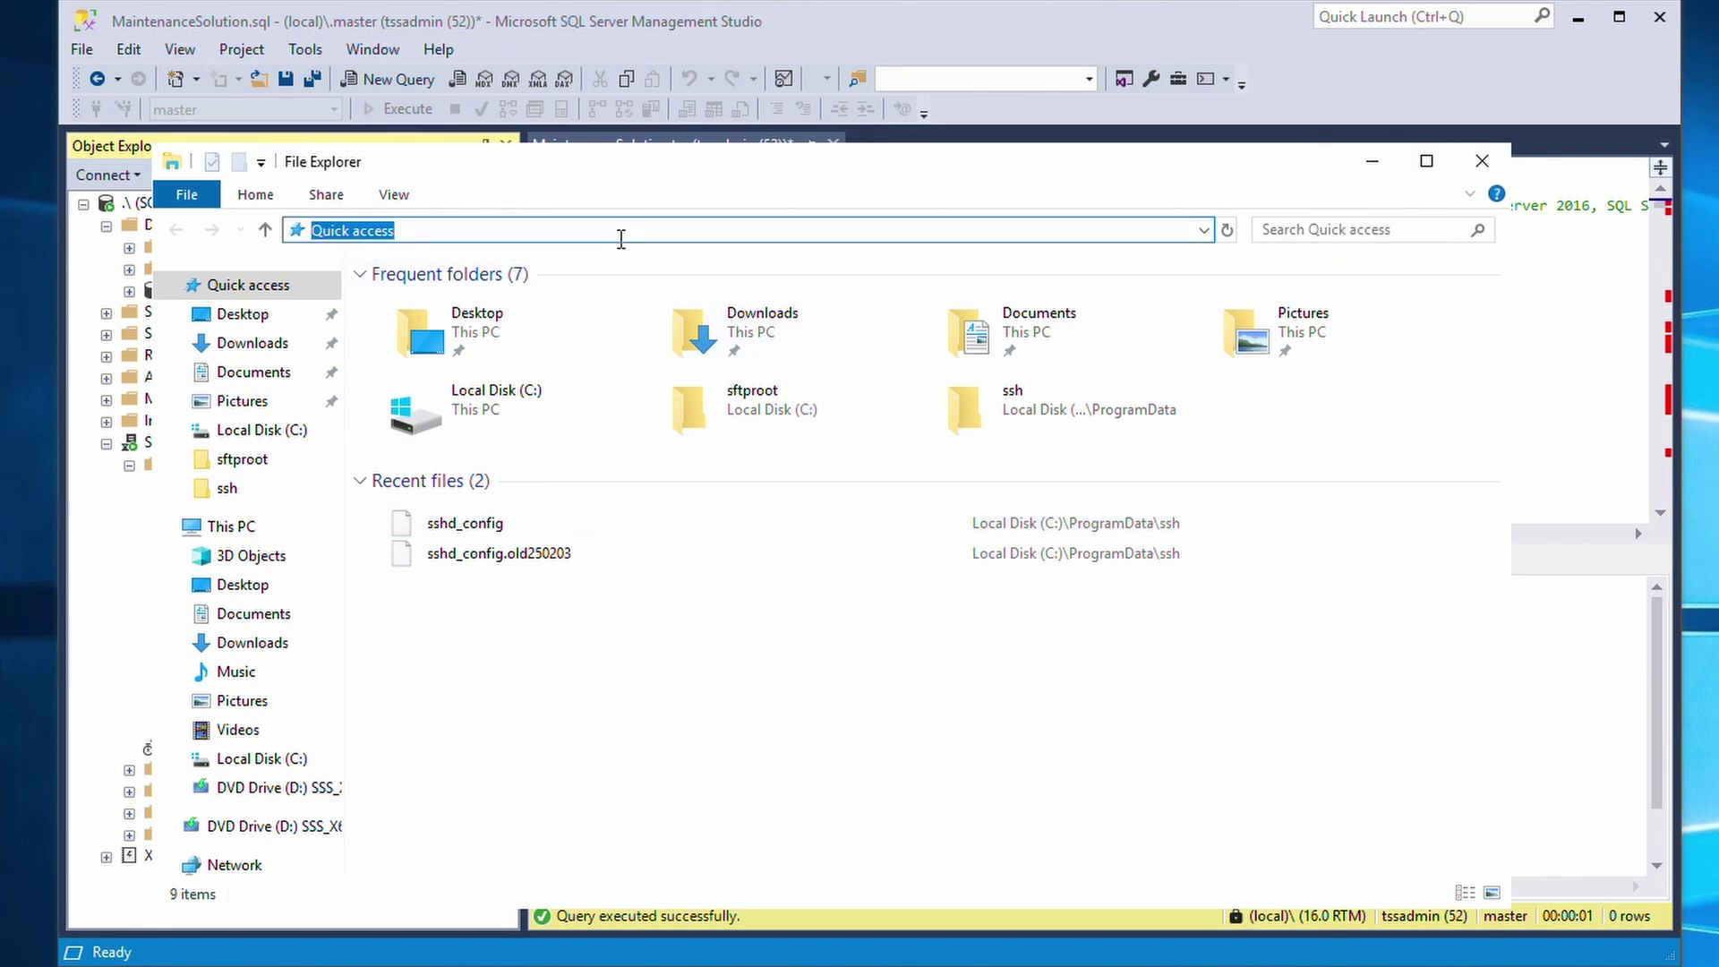
{"action": "type", "text": "\"C:\\Users\\dekadm-deleoorb\\Downloads\\AdventureWorksLT2022.bak\""}
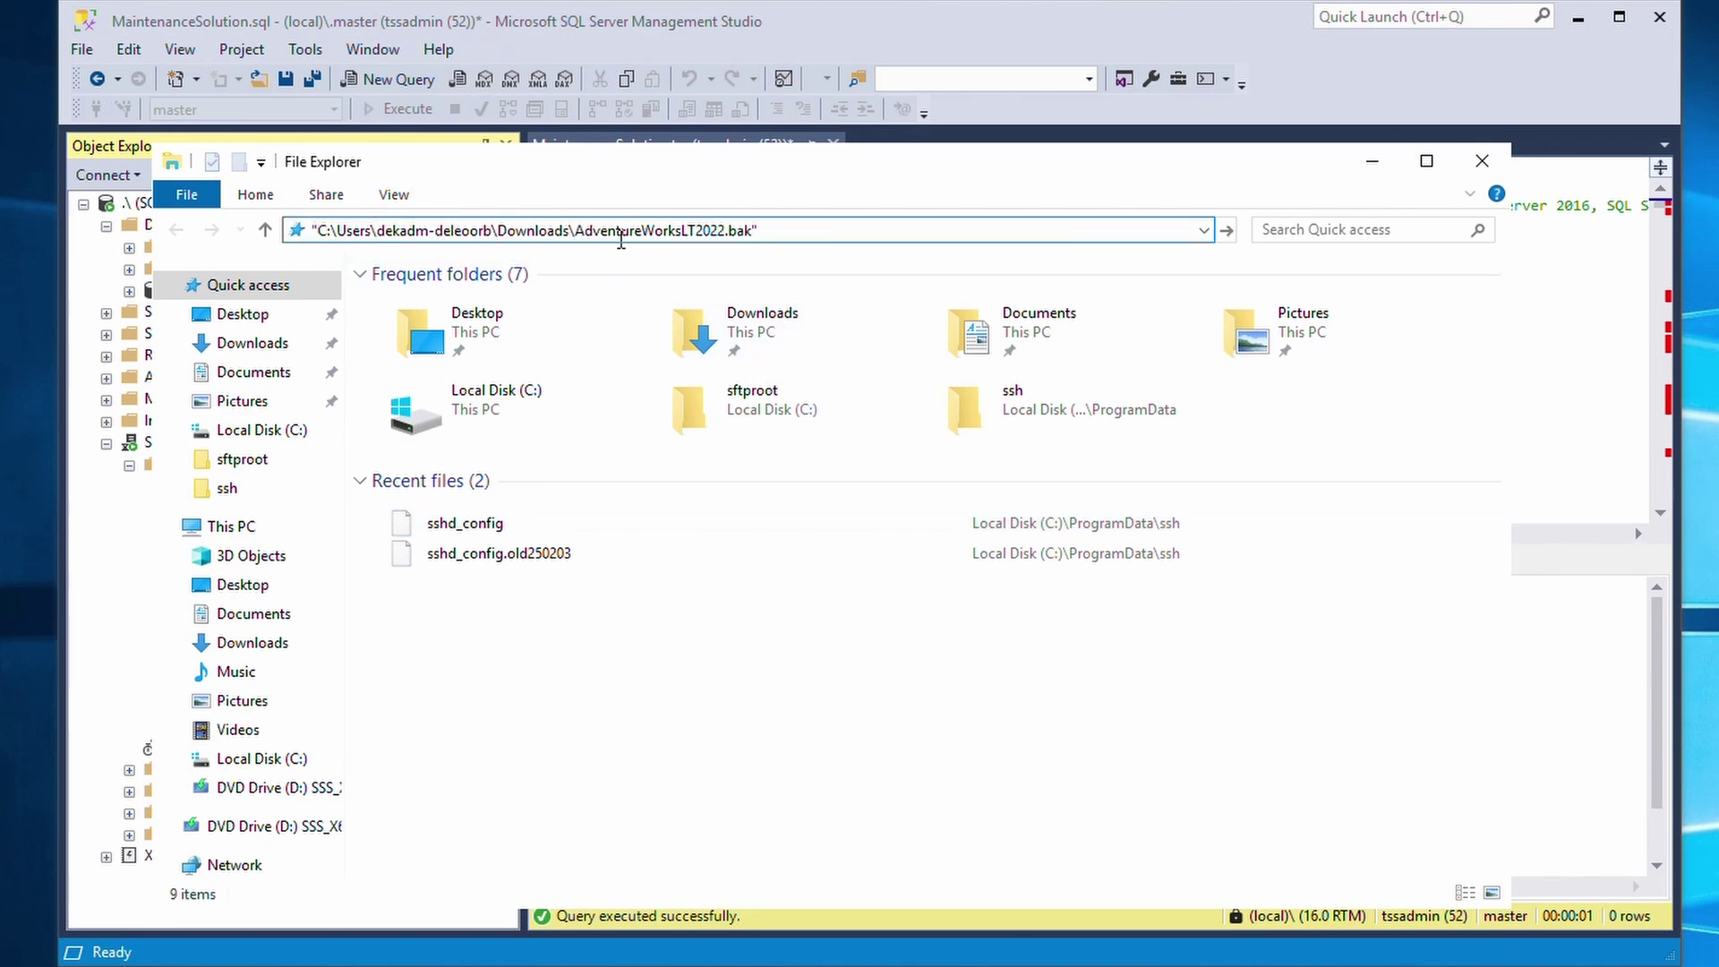
{"action": "key", "text": "ctrl+a"}
{"action": "key", "text": "BackSpace"}
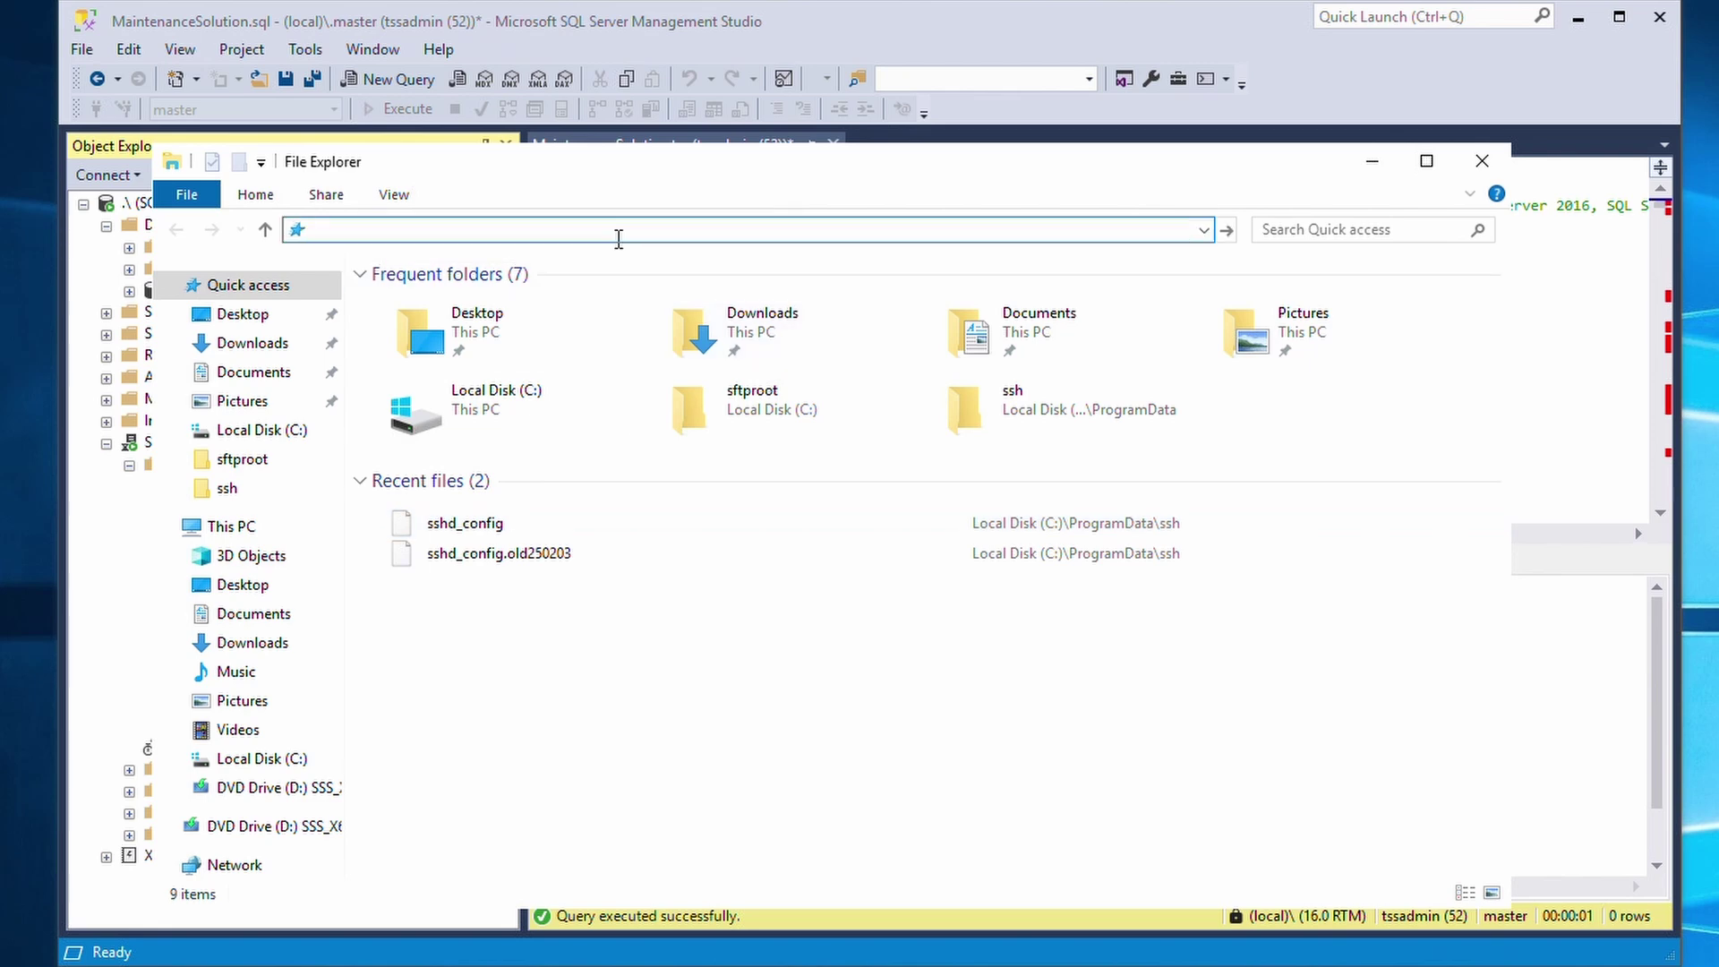
{"action": "left_click", "coordinate": [106, 536]}
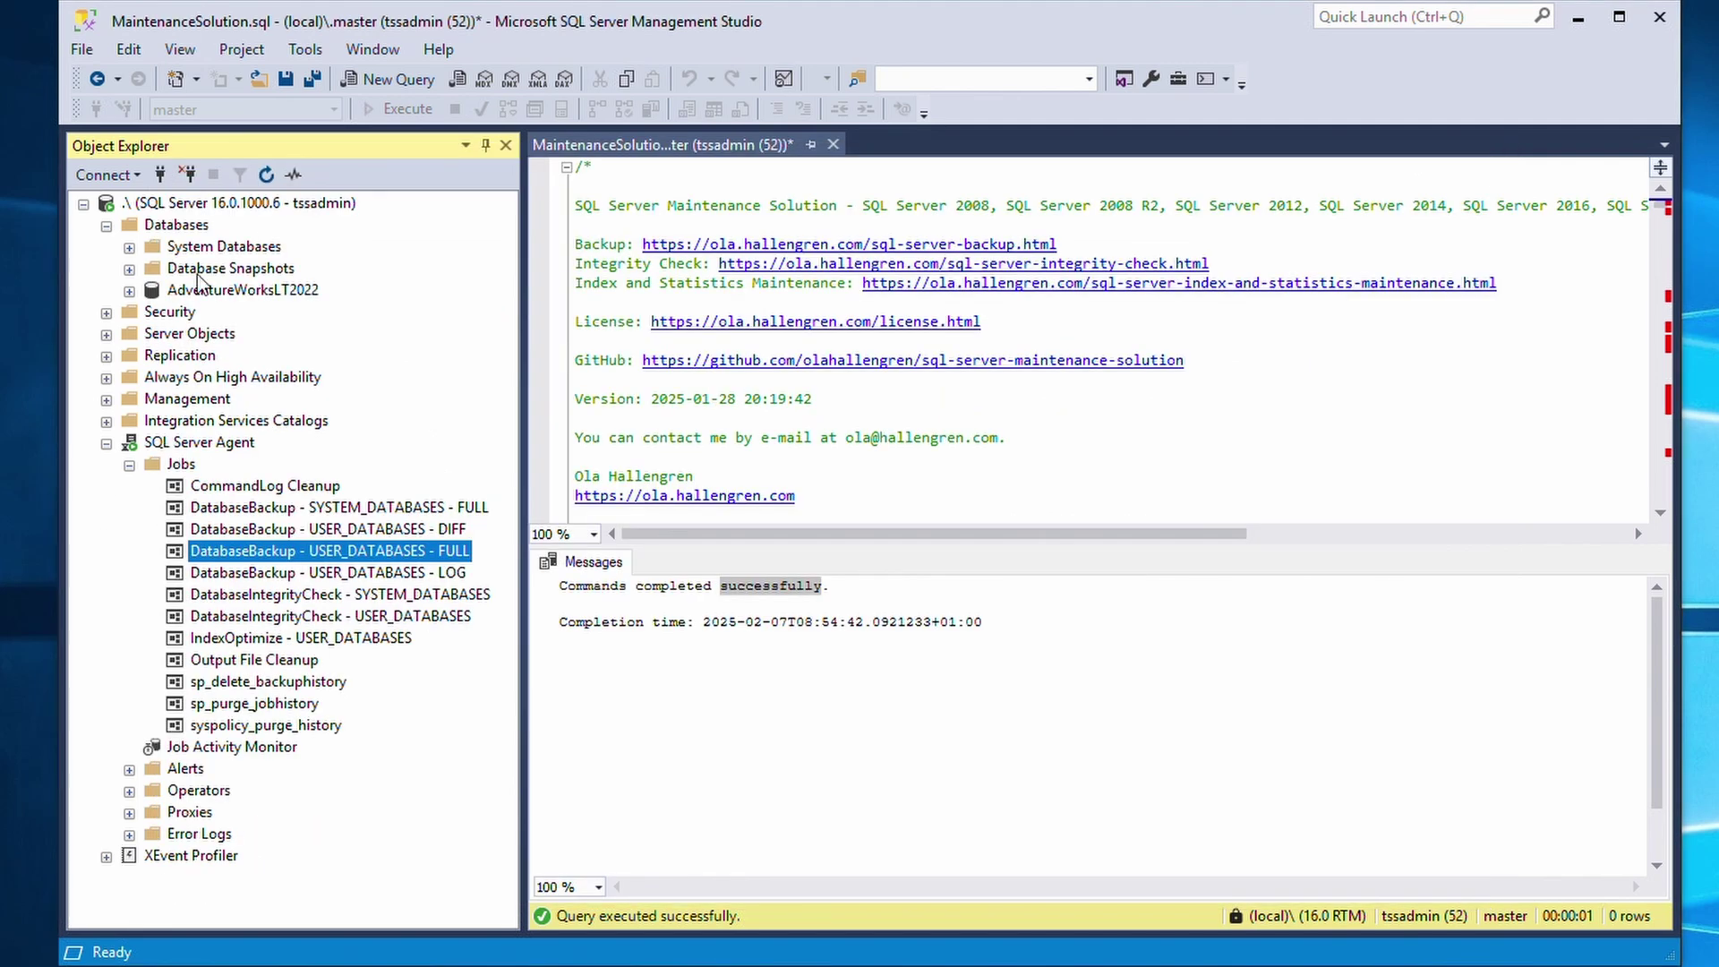
In Server Properties > Database Settings, select the default backup location path
{"action": "right_click", "coordinate": [206, 204]}
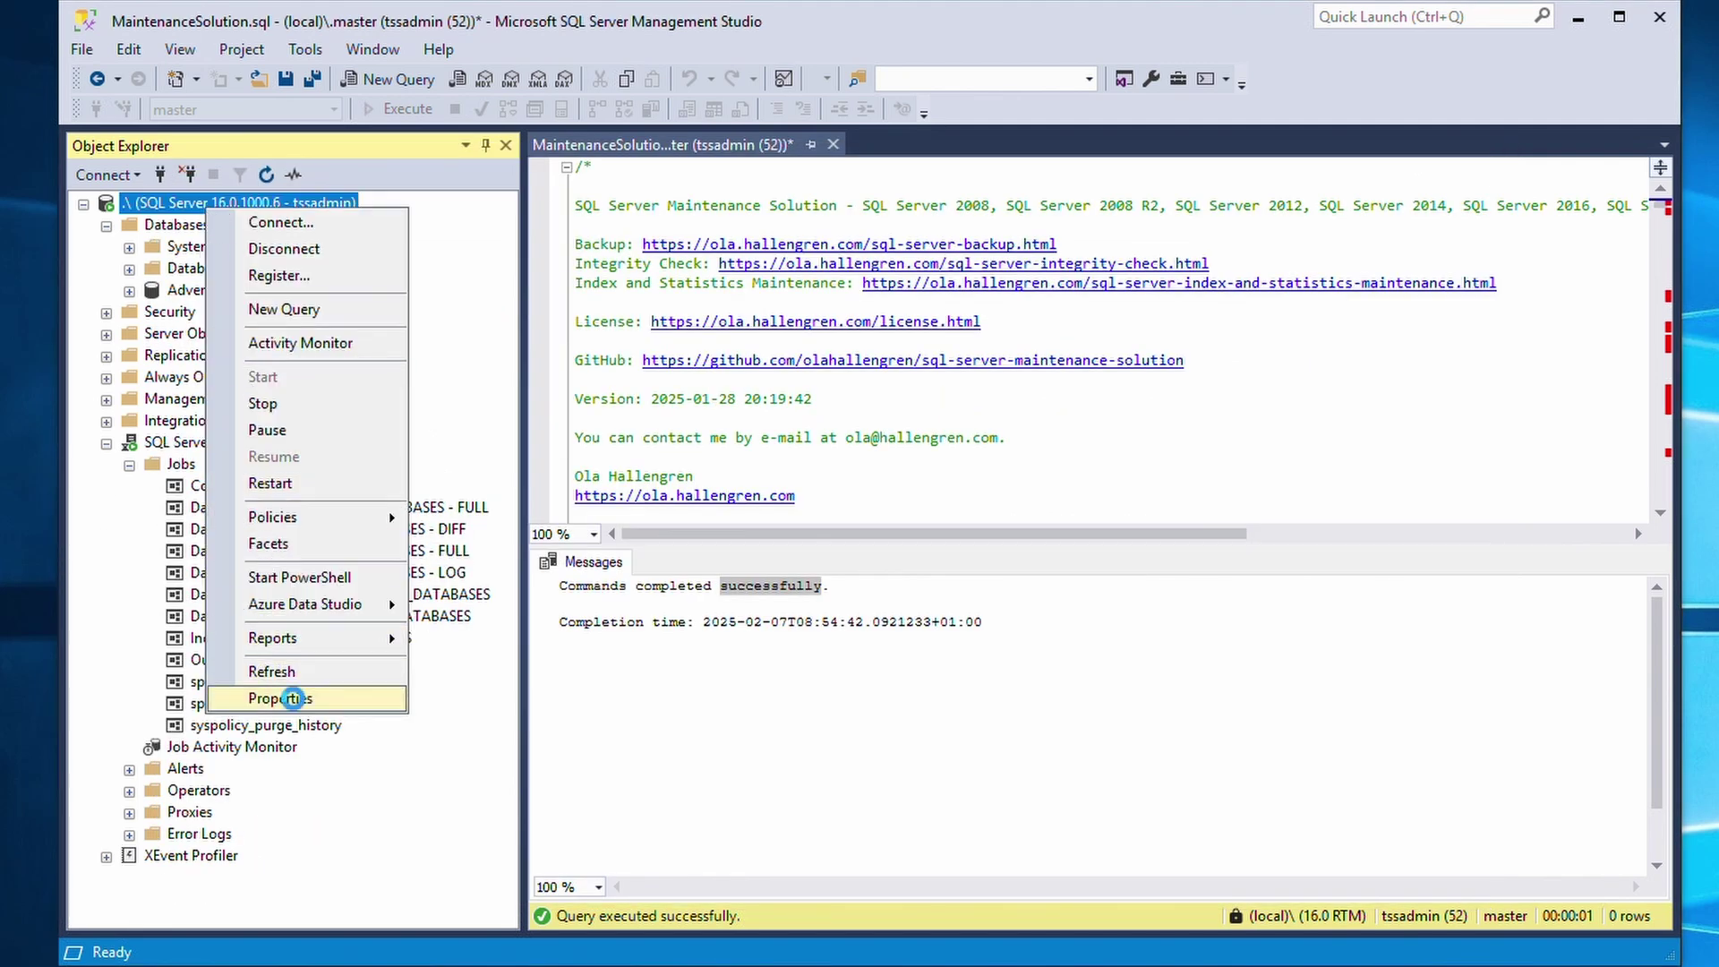
{"action": "left_click", "coordinate": [292, 699]}
{"action": "left_click", "coordinate": [471, 321]}
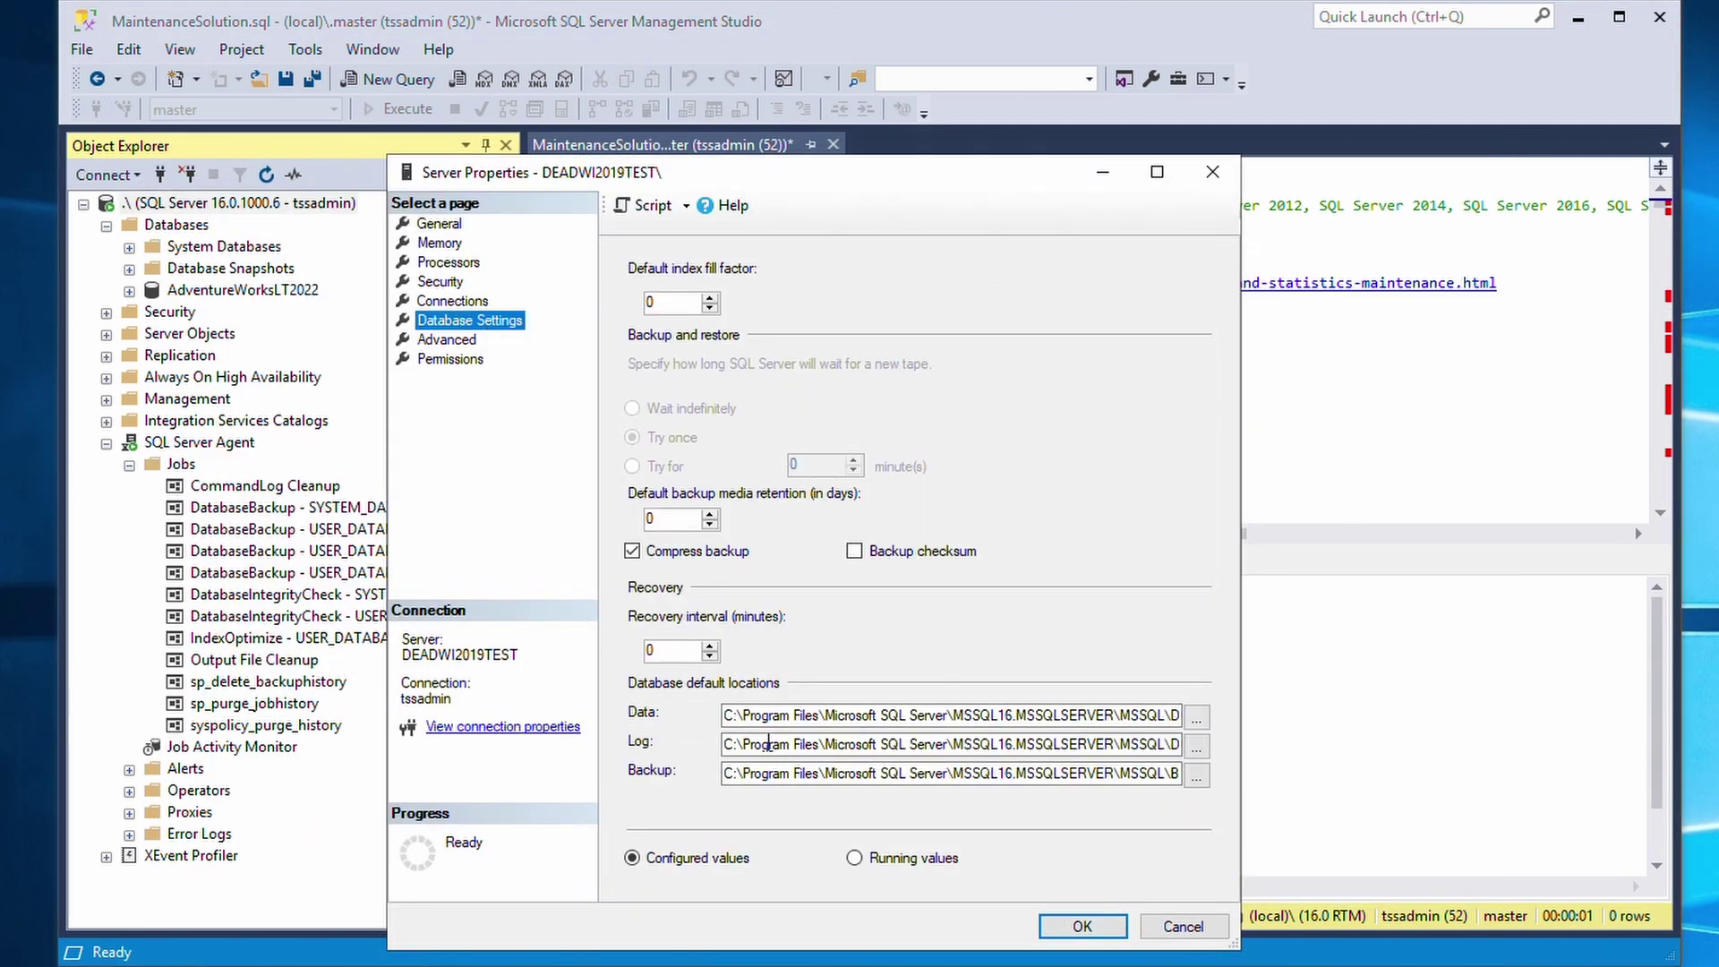
{"action": "left_click", "coordinate": [768, 775]}
{"action": "left_click_drag", "start_coordinate": [768, 775], "coordinate": [1188, 775]}
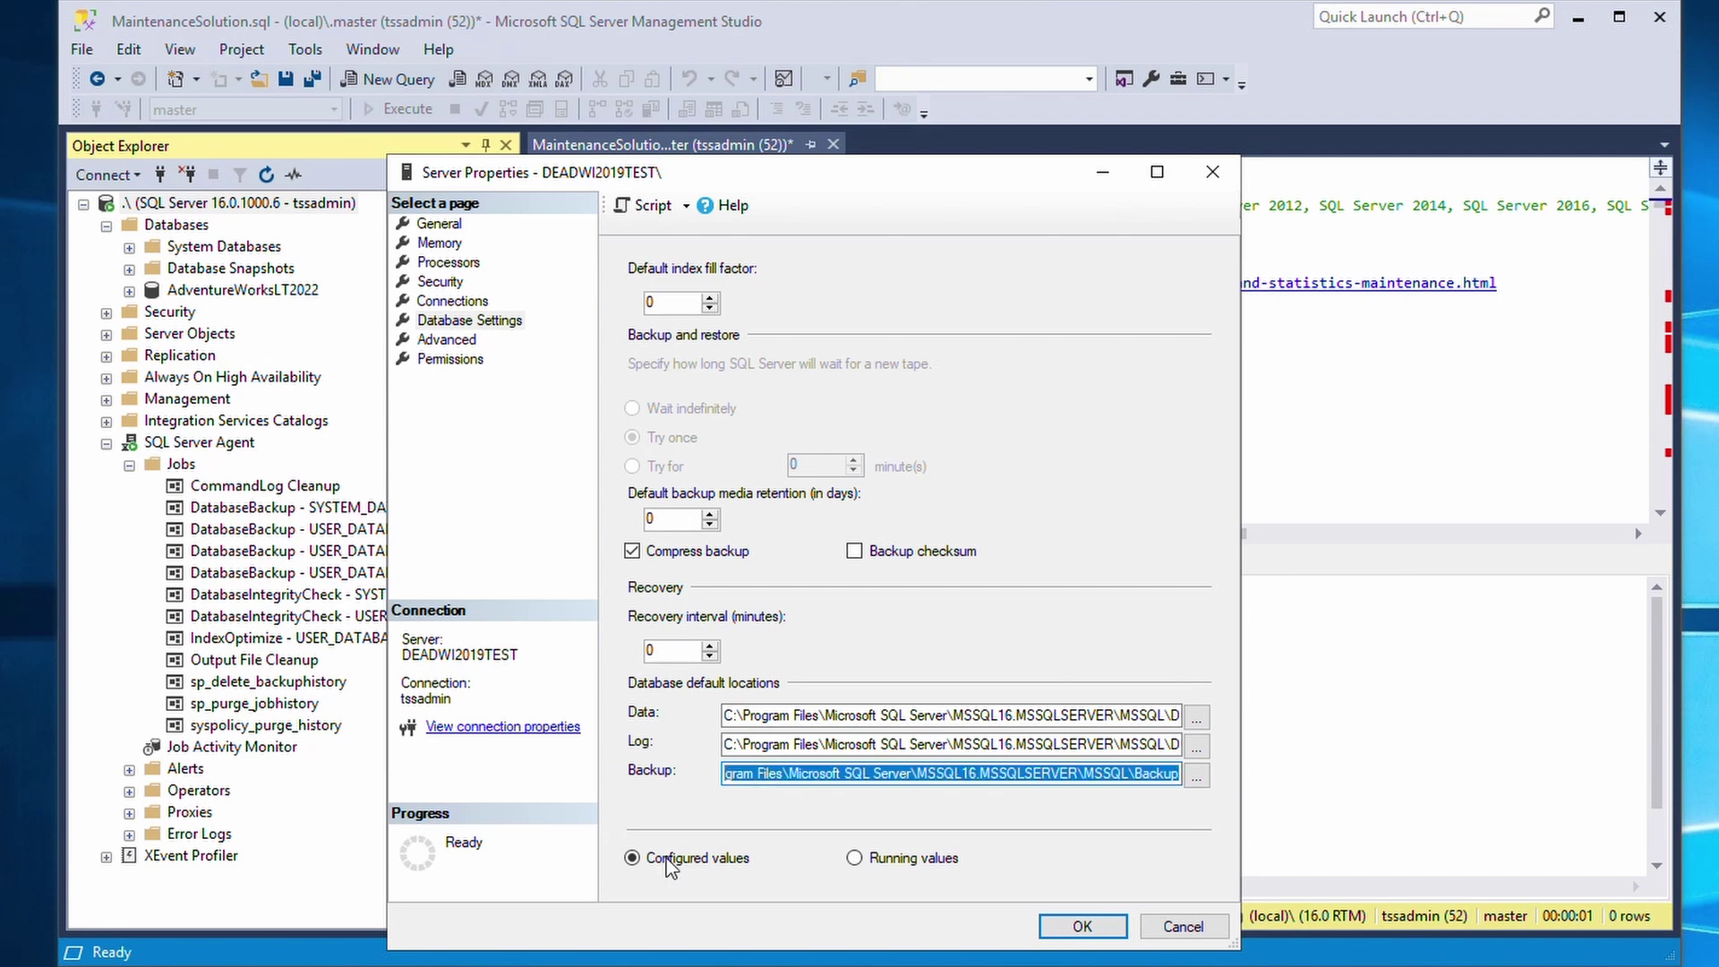
Browse the default Backup folder to AdventureWorksLT2022\FULL and confirm the full backup file exists
{"action": "key", "text": "super+e"}
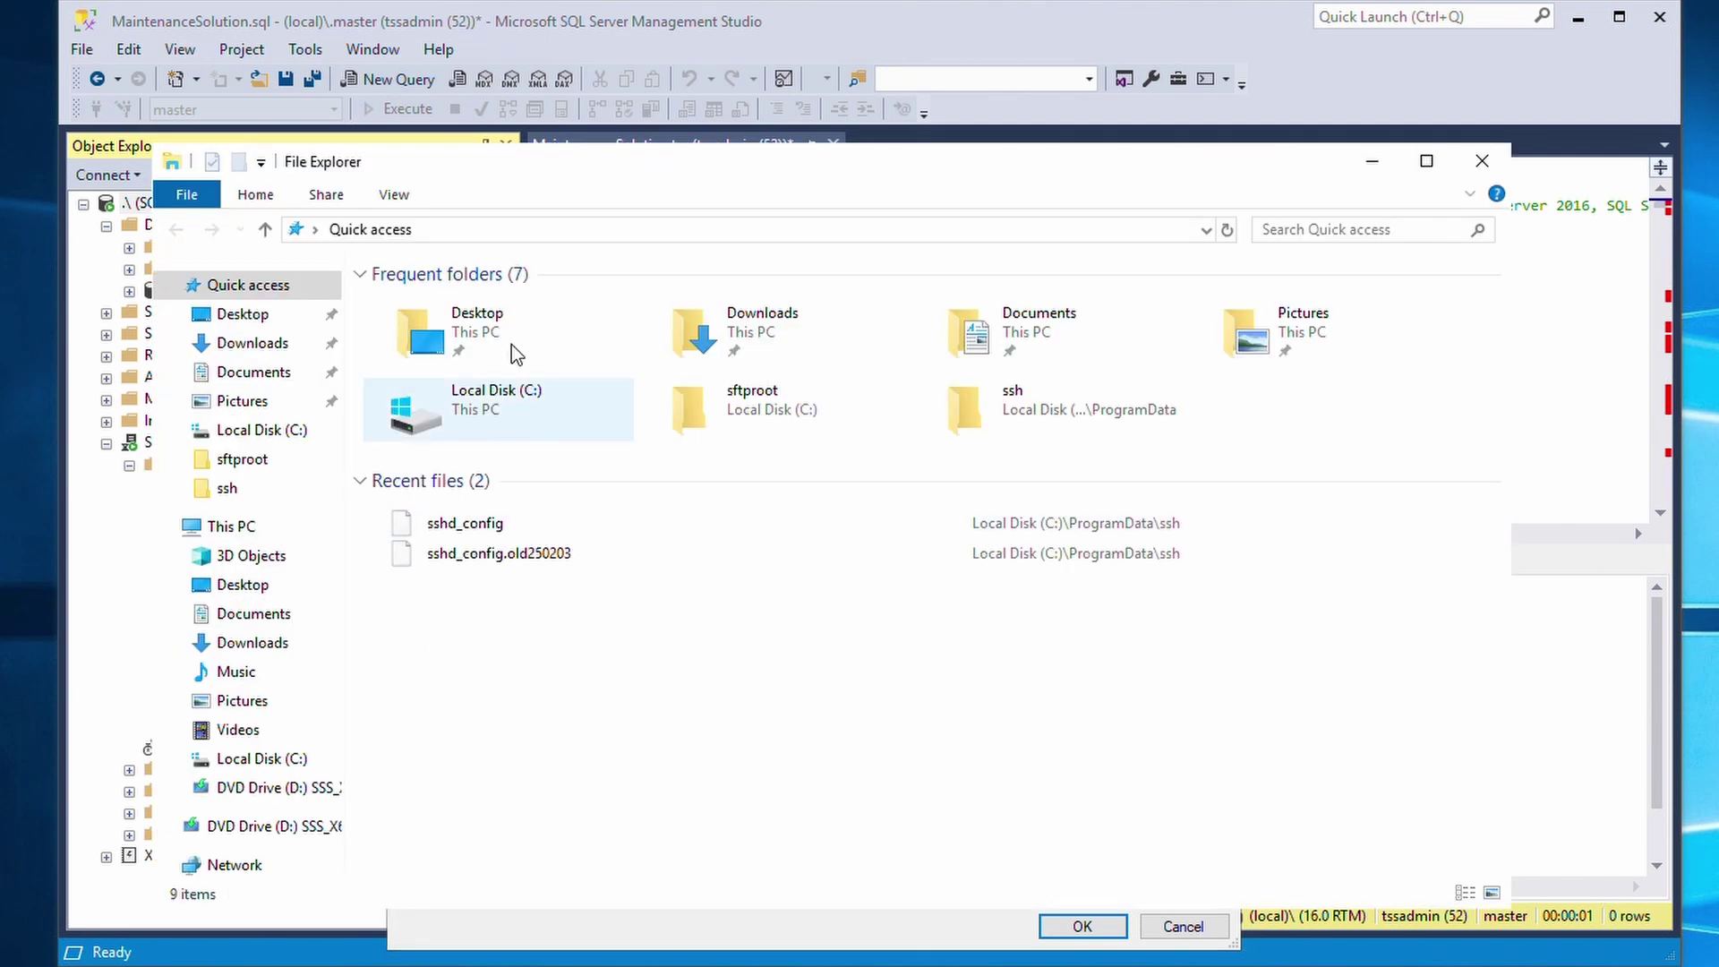
{"action": "left_click", "coordinate": [533, 231]}
{"action": "type", "text": "C:\\Program Files\\Microsoft SQL Server\\MSSQL16.MSSQLSERVER\\MSSQL\\Backup"}
{"action": "key", "text": "Return"}
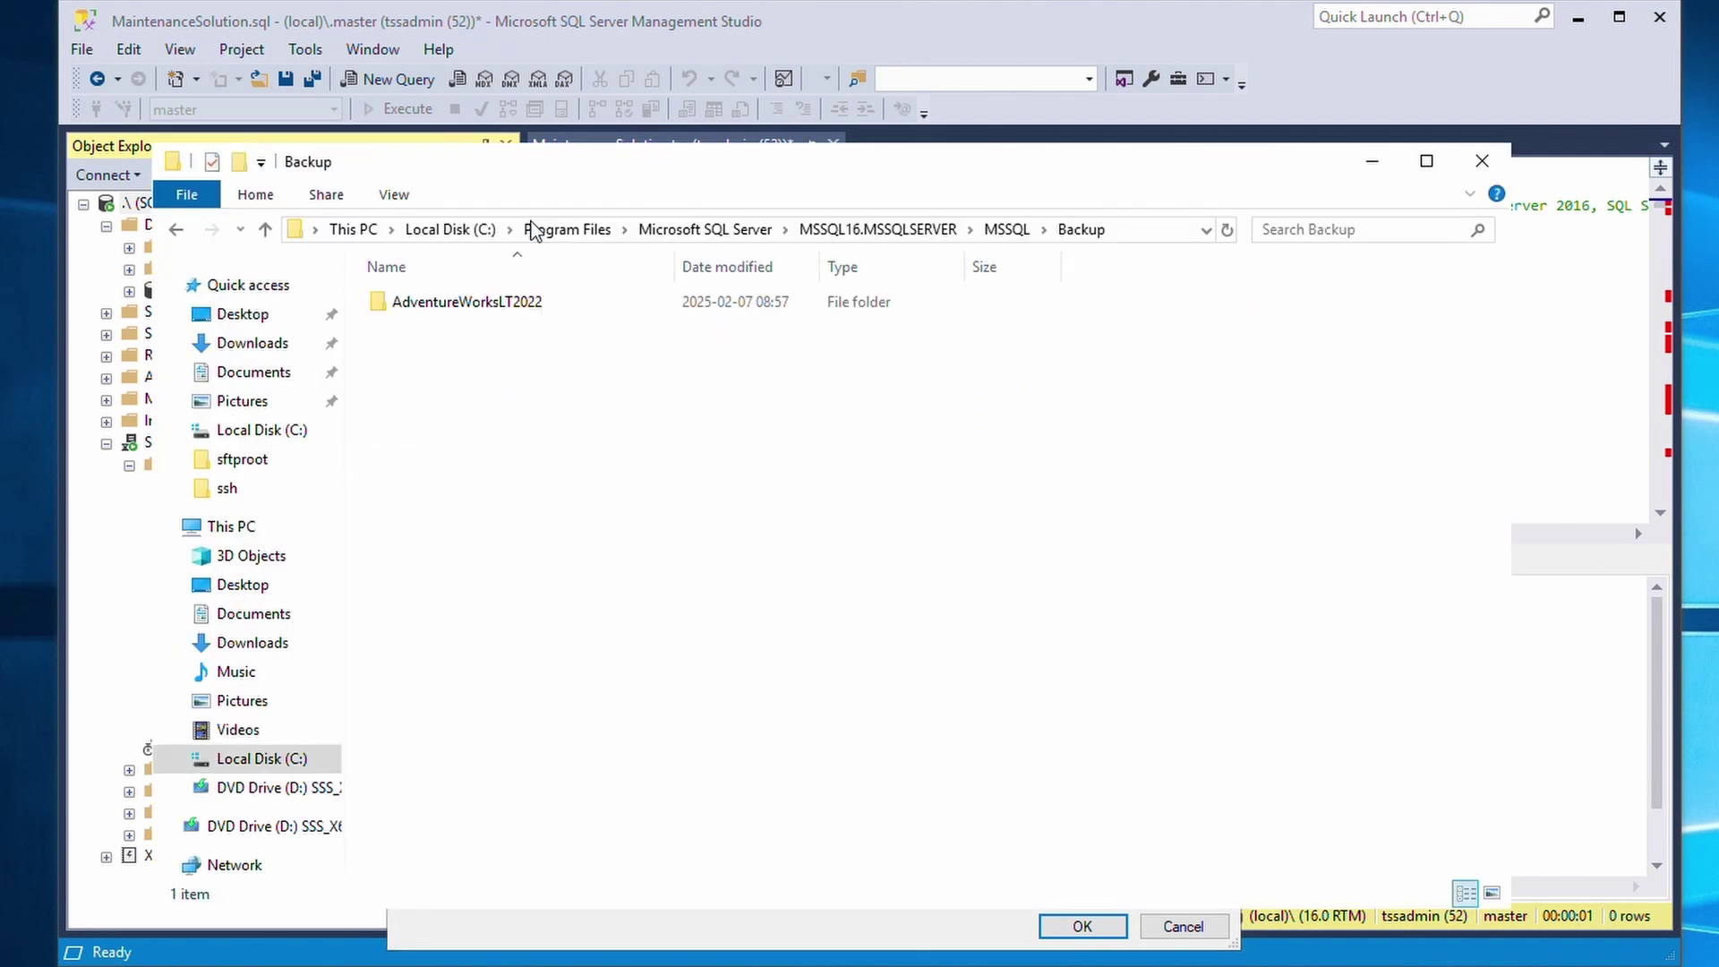
{"action": "double_click", "coordinate": [532, 302]}
{"action": "double_click", "coordinate": [532, 301]}
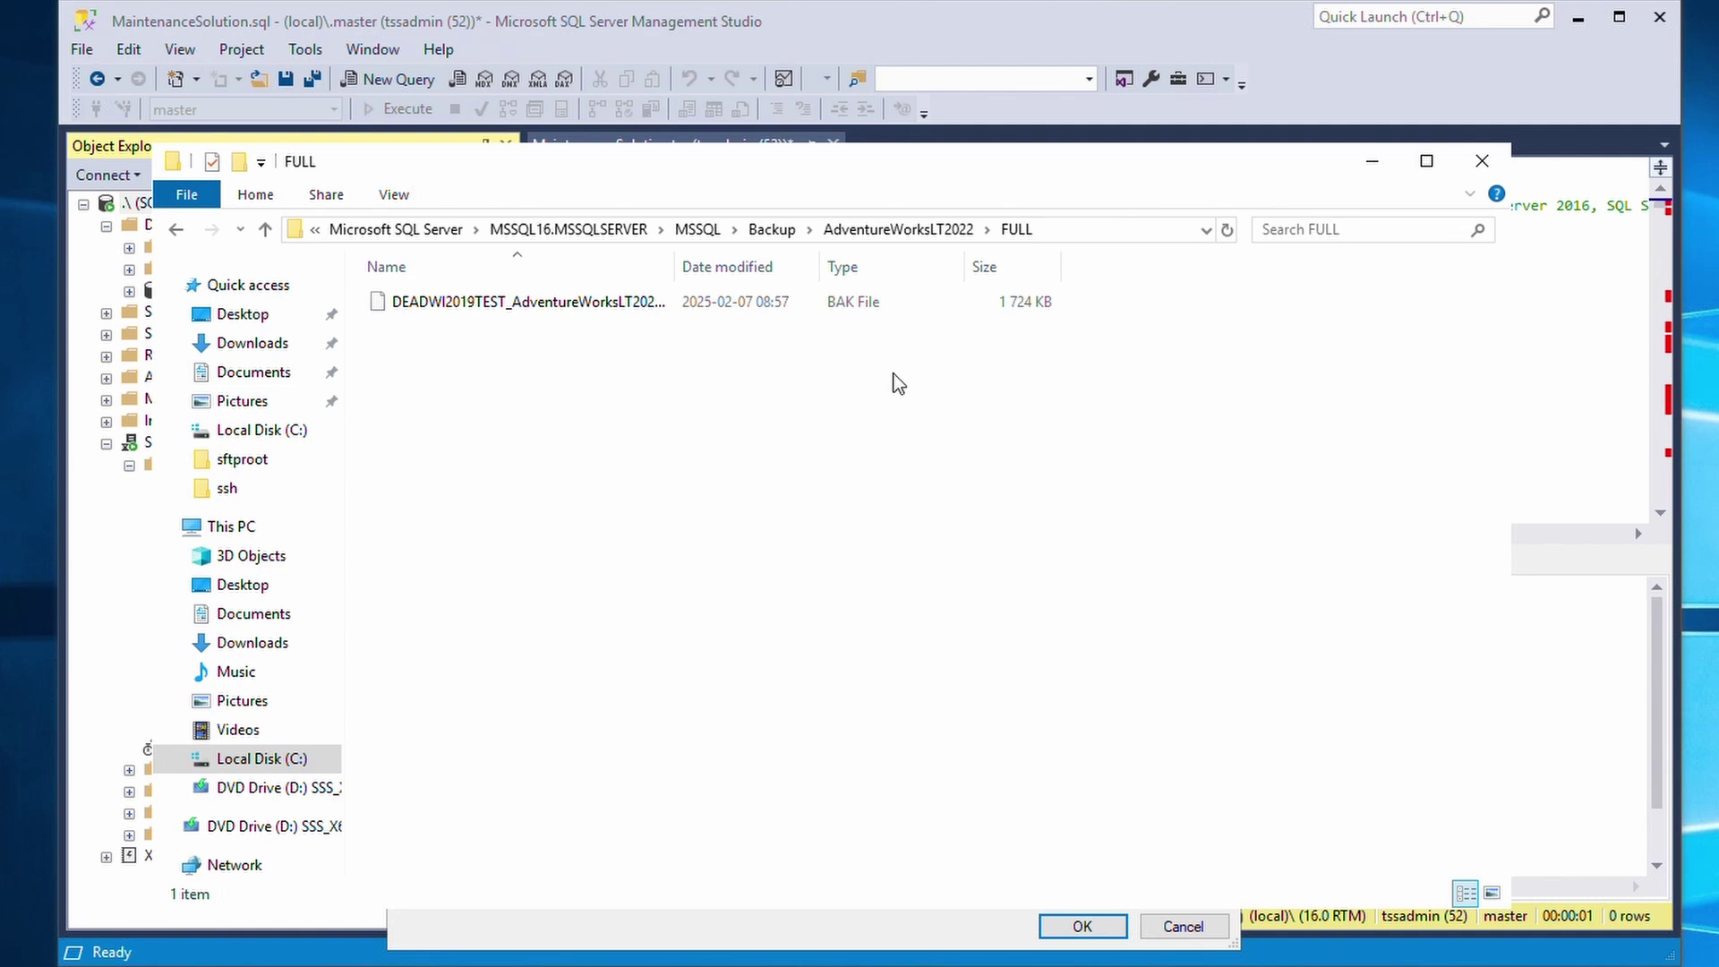
{"action": "left_click", "coordinate": [1024, 310]}
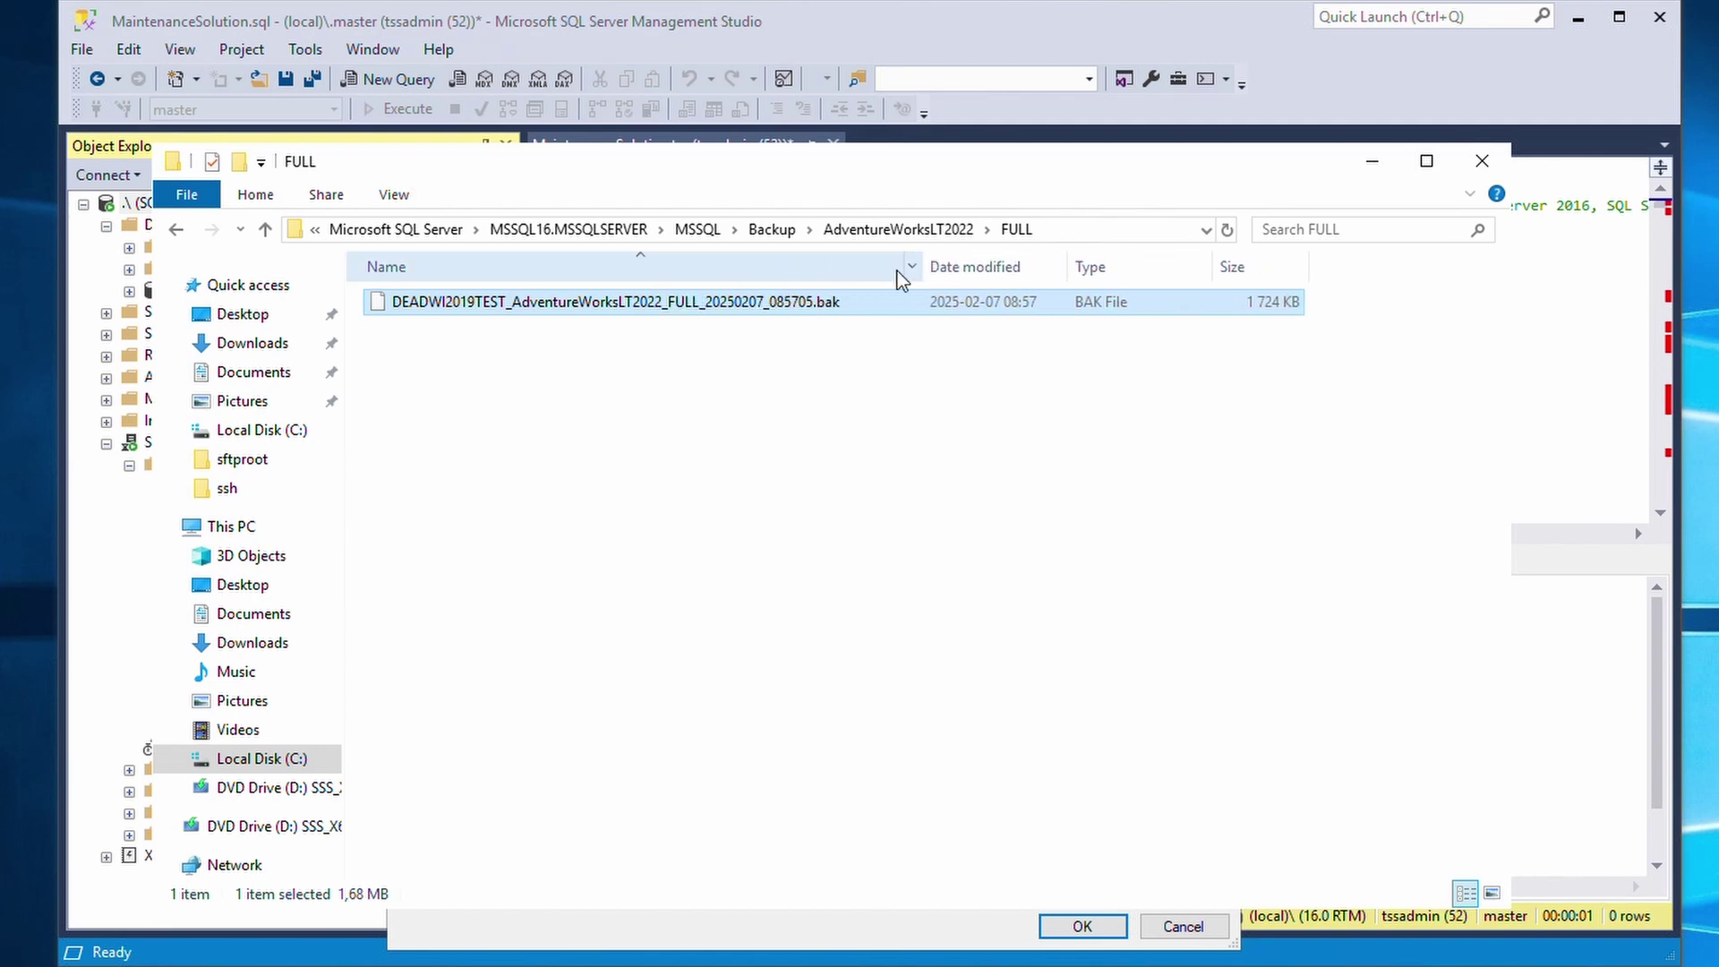
{"action": "left_click_drag", "start_coordinate": [741, 267], "coordinate": [922, 266]}
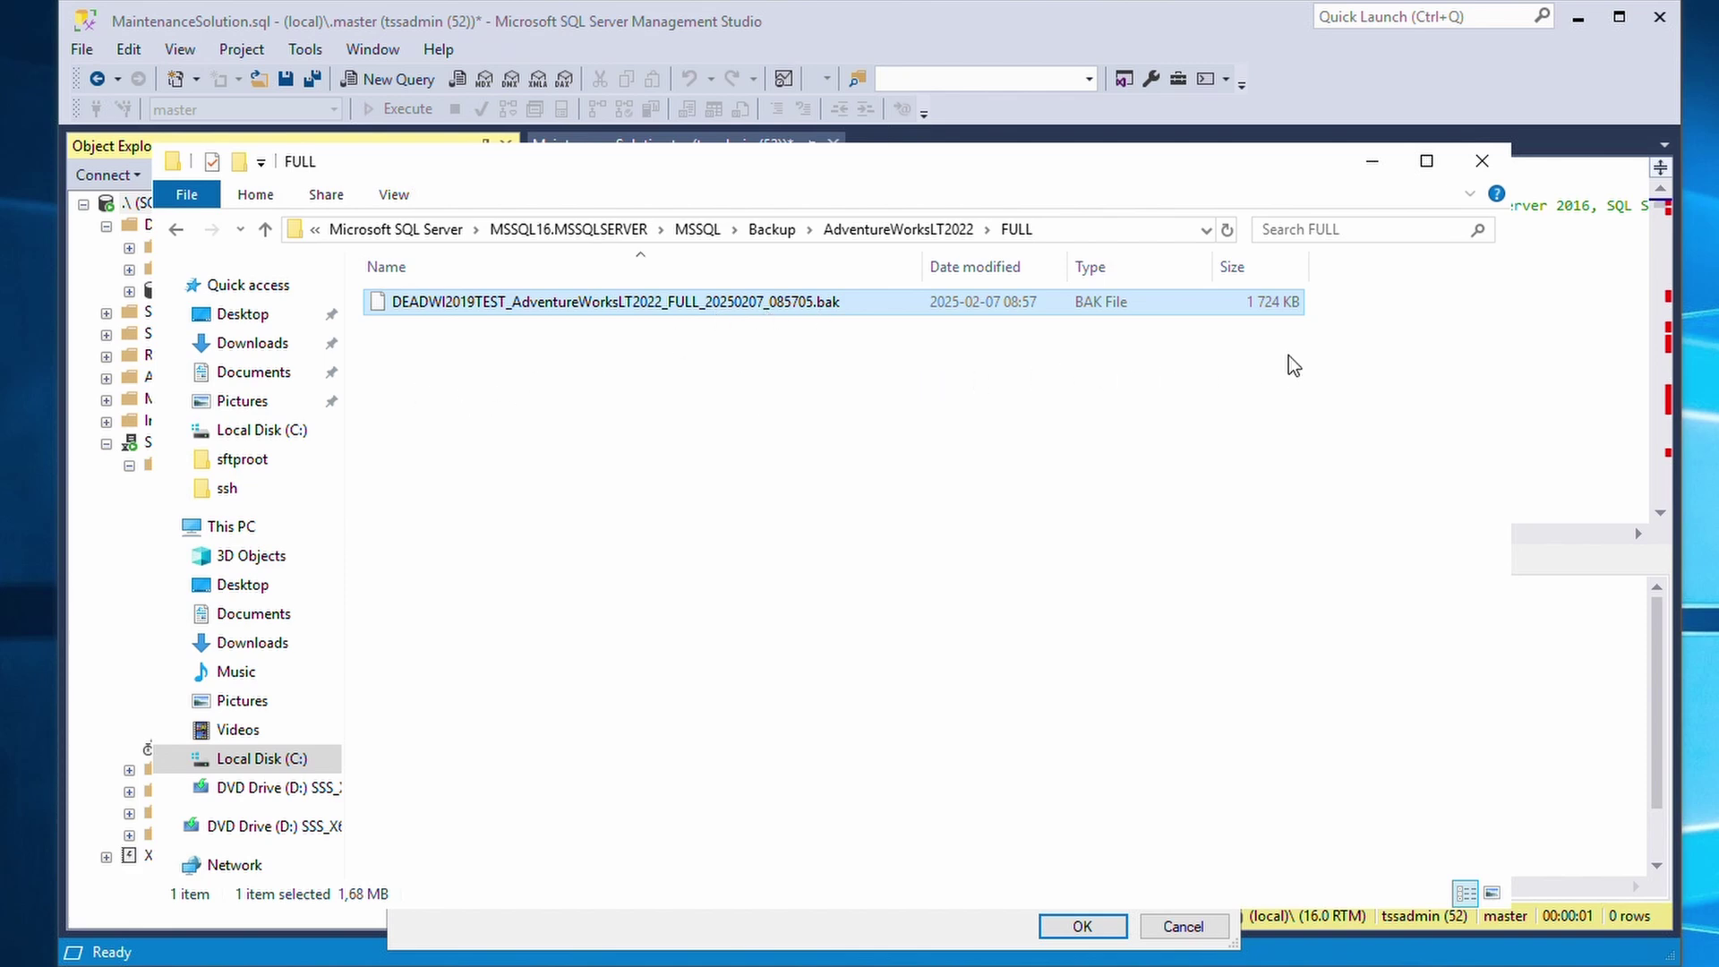
{"action": "left_click", "coordinate": [256, 347]}
{"action": "left_click", "coordinate": [406, 306]}
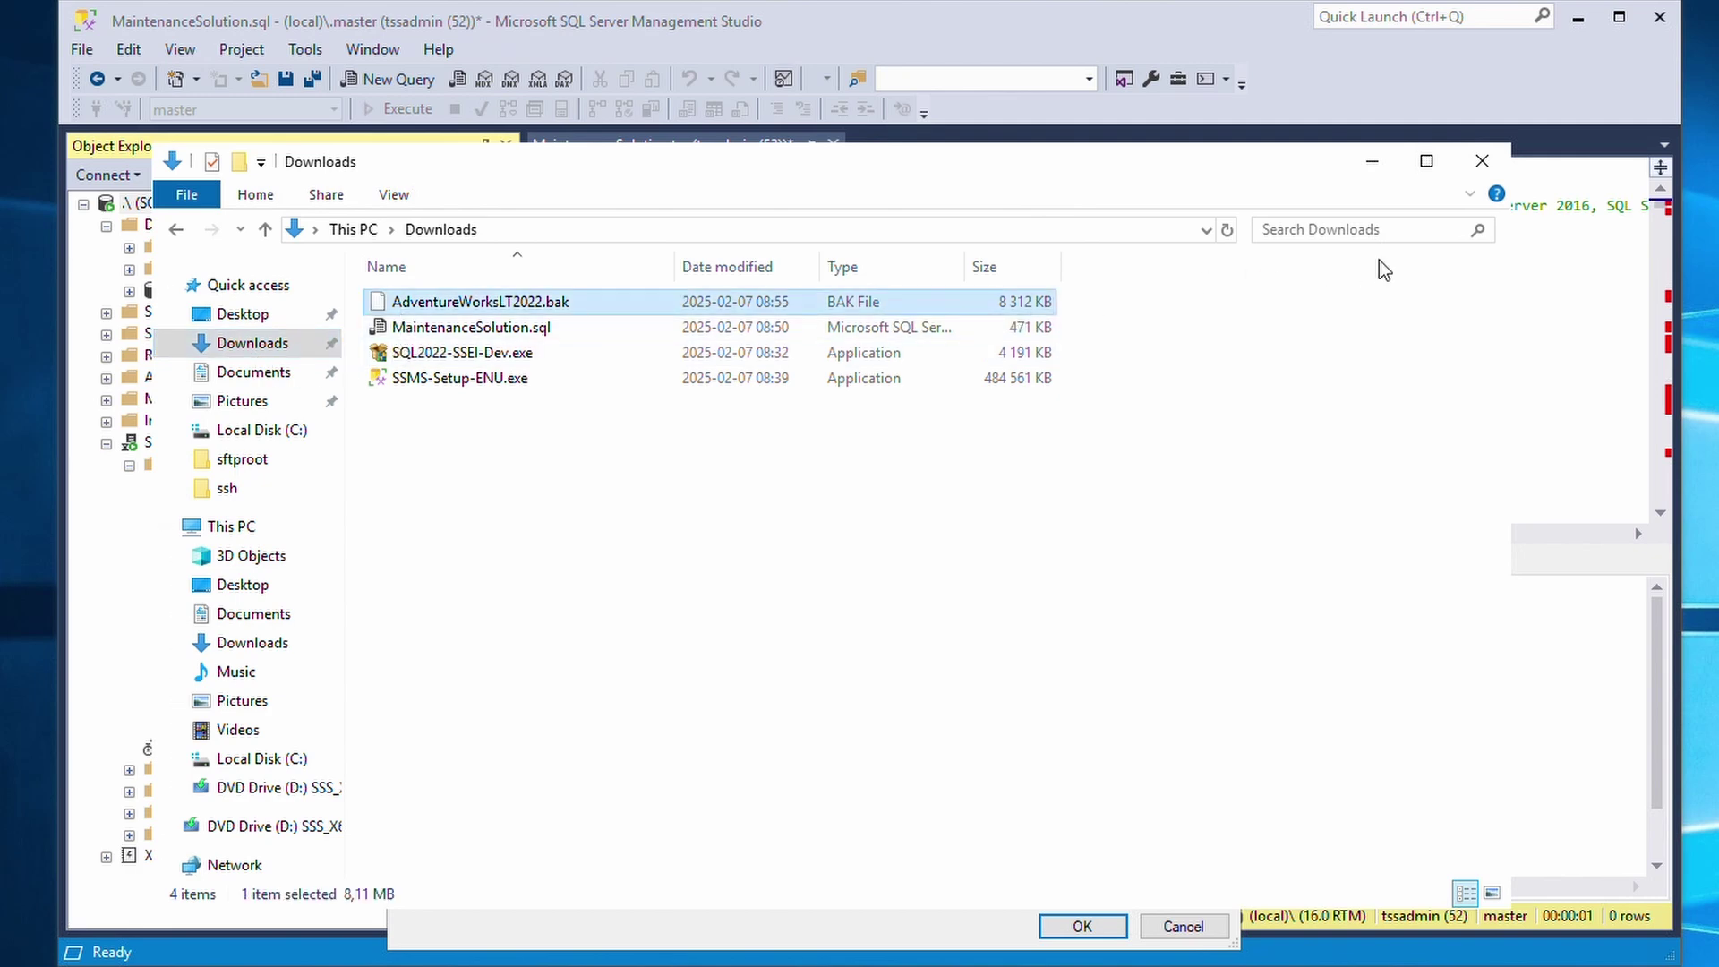
Close Server Properties and take the AdventureWorksLT2022 database offline
{"action": "left_click", "coordinate": [1378, 161]}
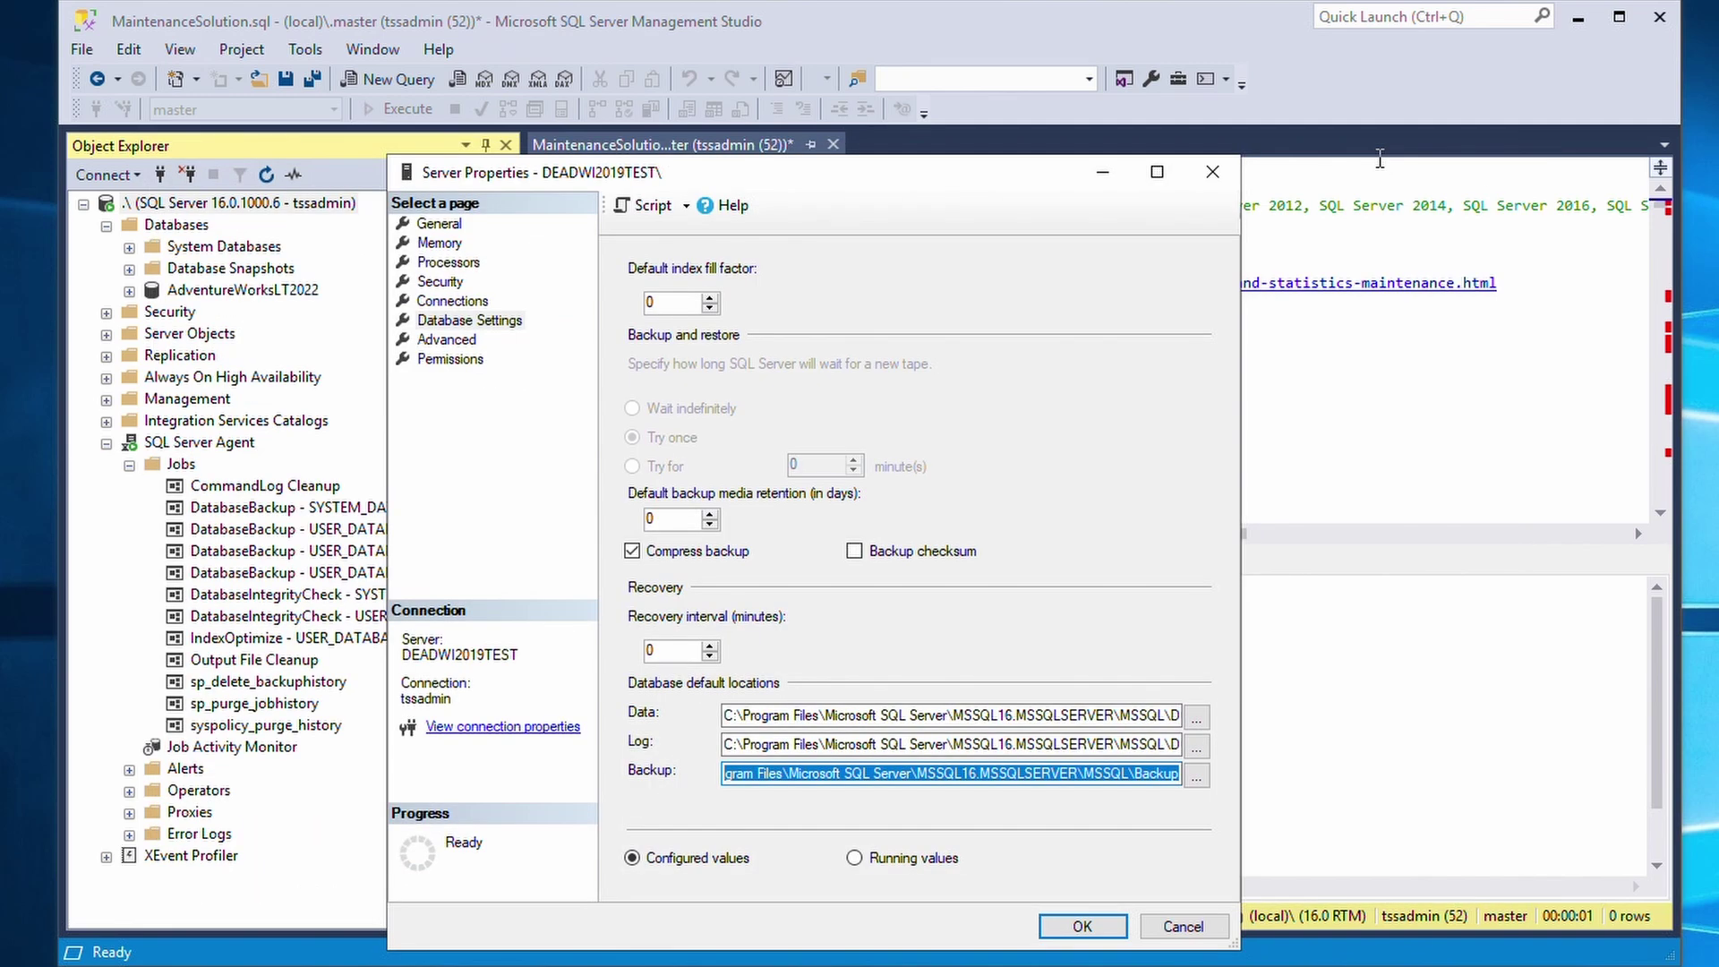
{"action": "left_click", "coordinate": [1211, 172]}
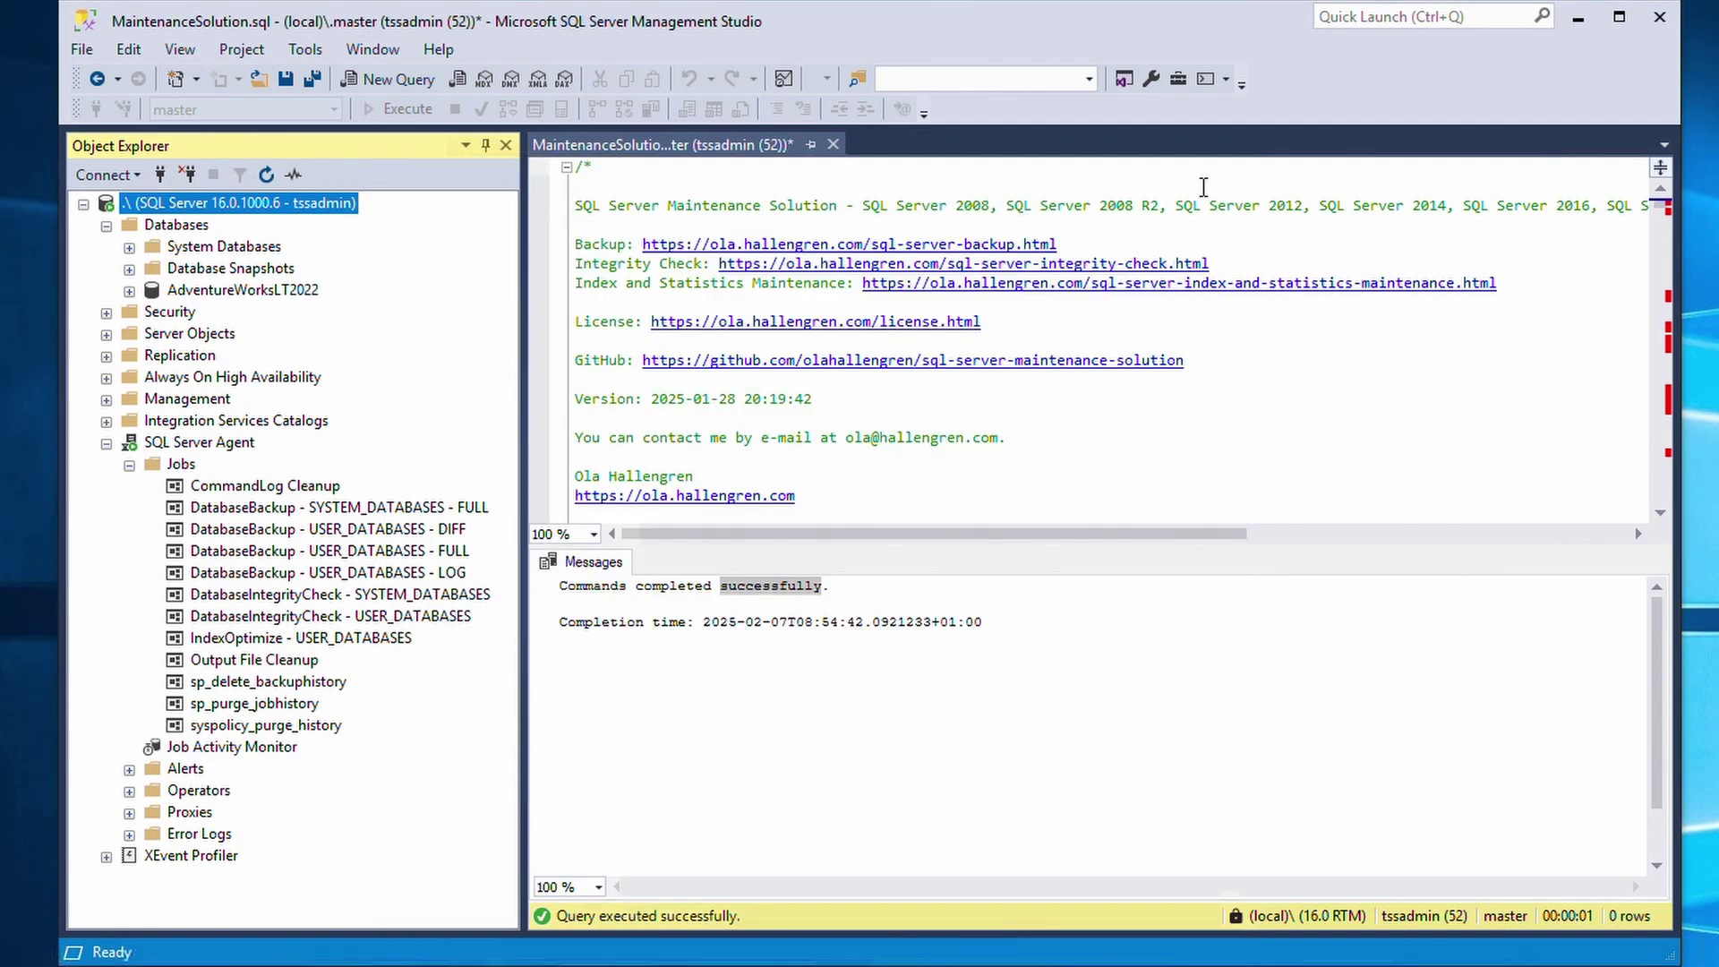
{"action": "left_click", "coordinate": [1009, 633]}
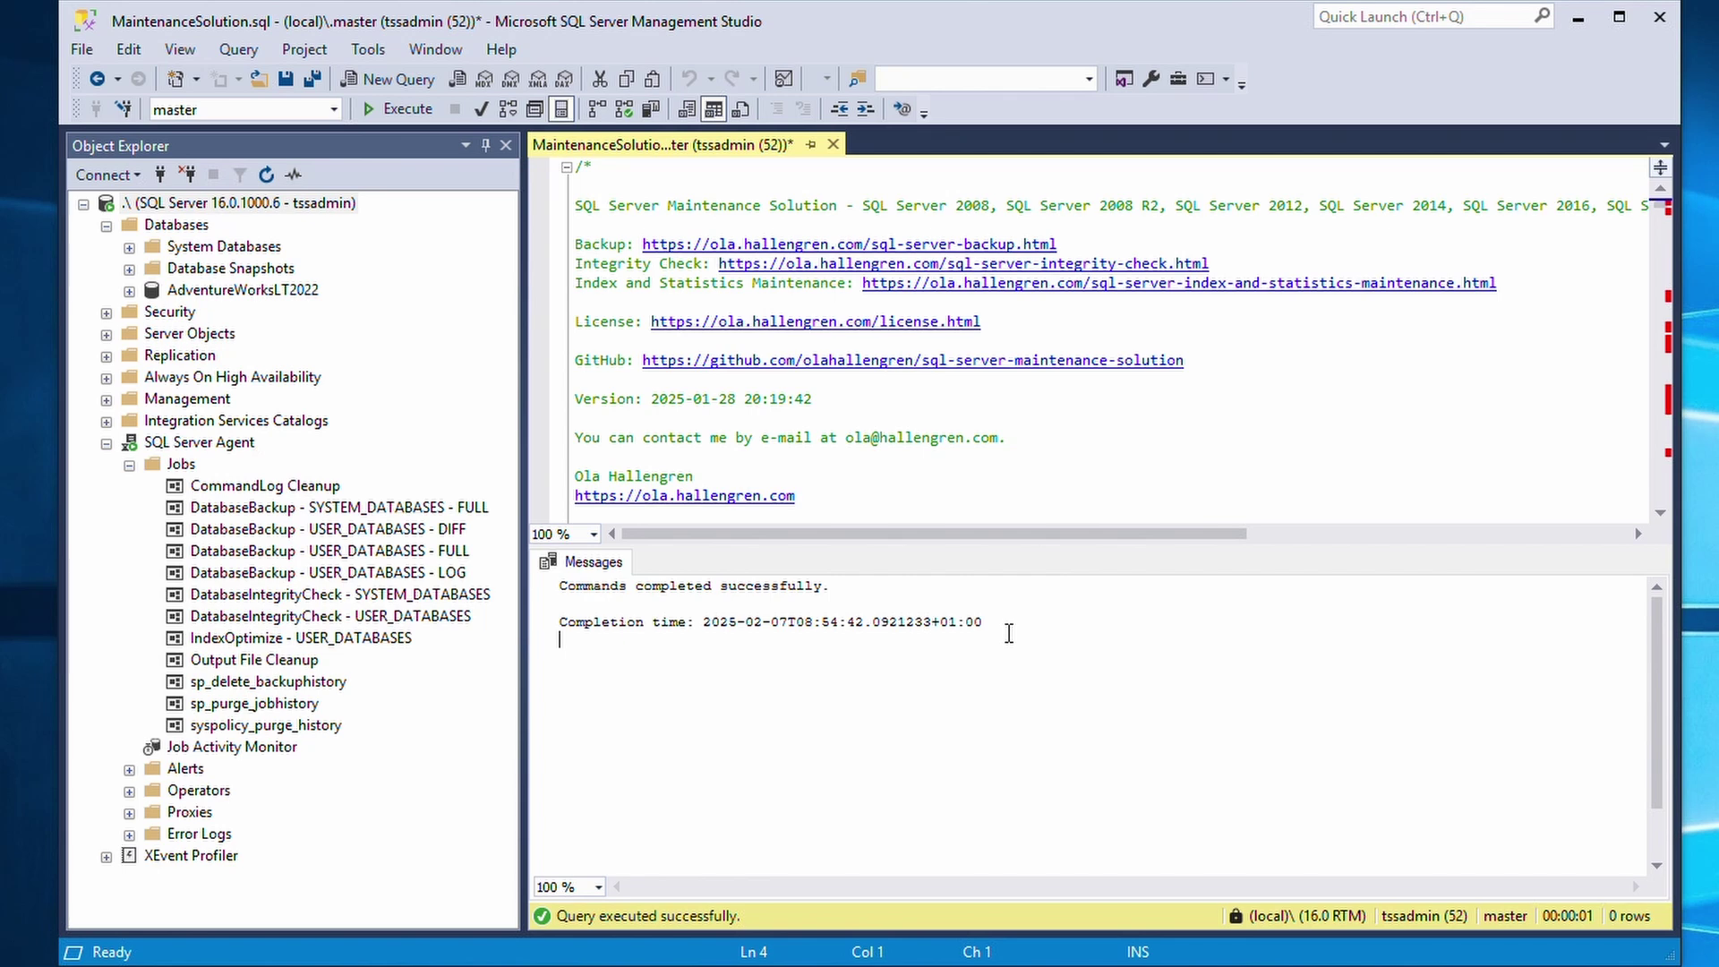
{"action": "left_click", "coordinate": [245, 293]}
{"action": "right_click", "coordinate": [245, 296]}
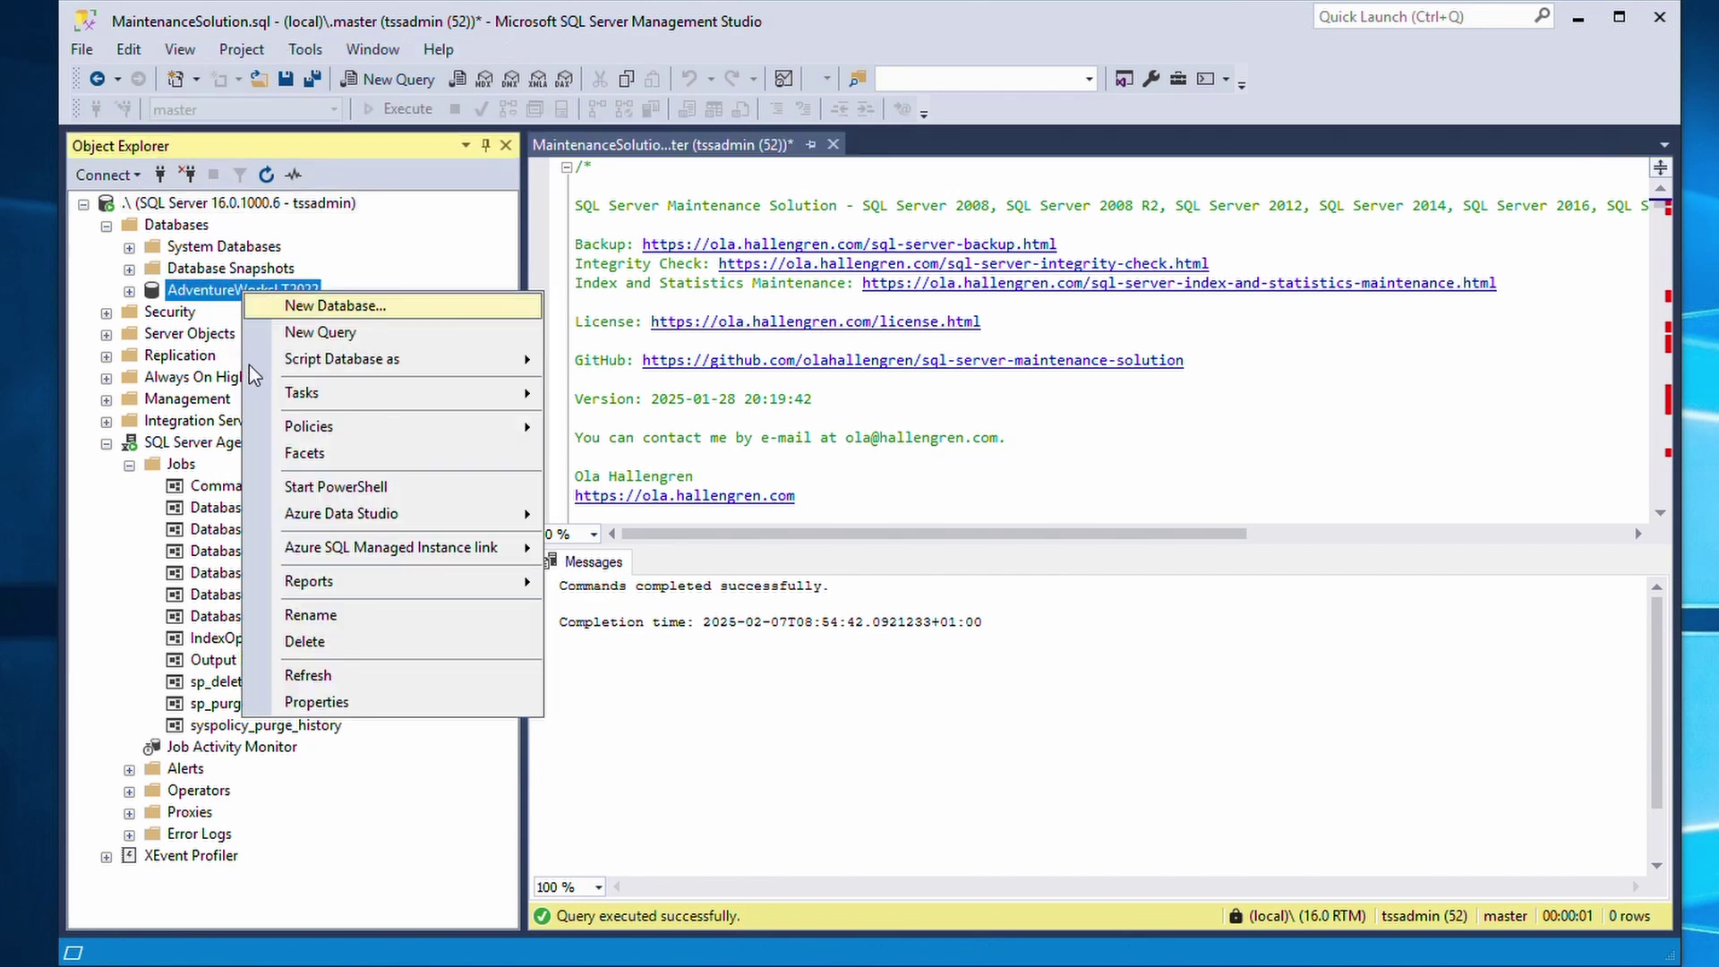
{"action": "mouse_move", "coordinate": [390, 392]}
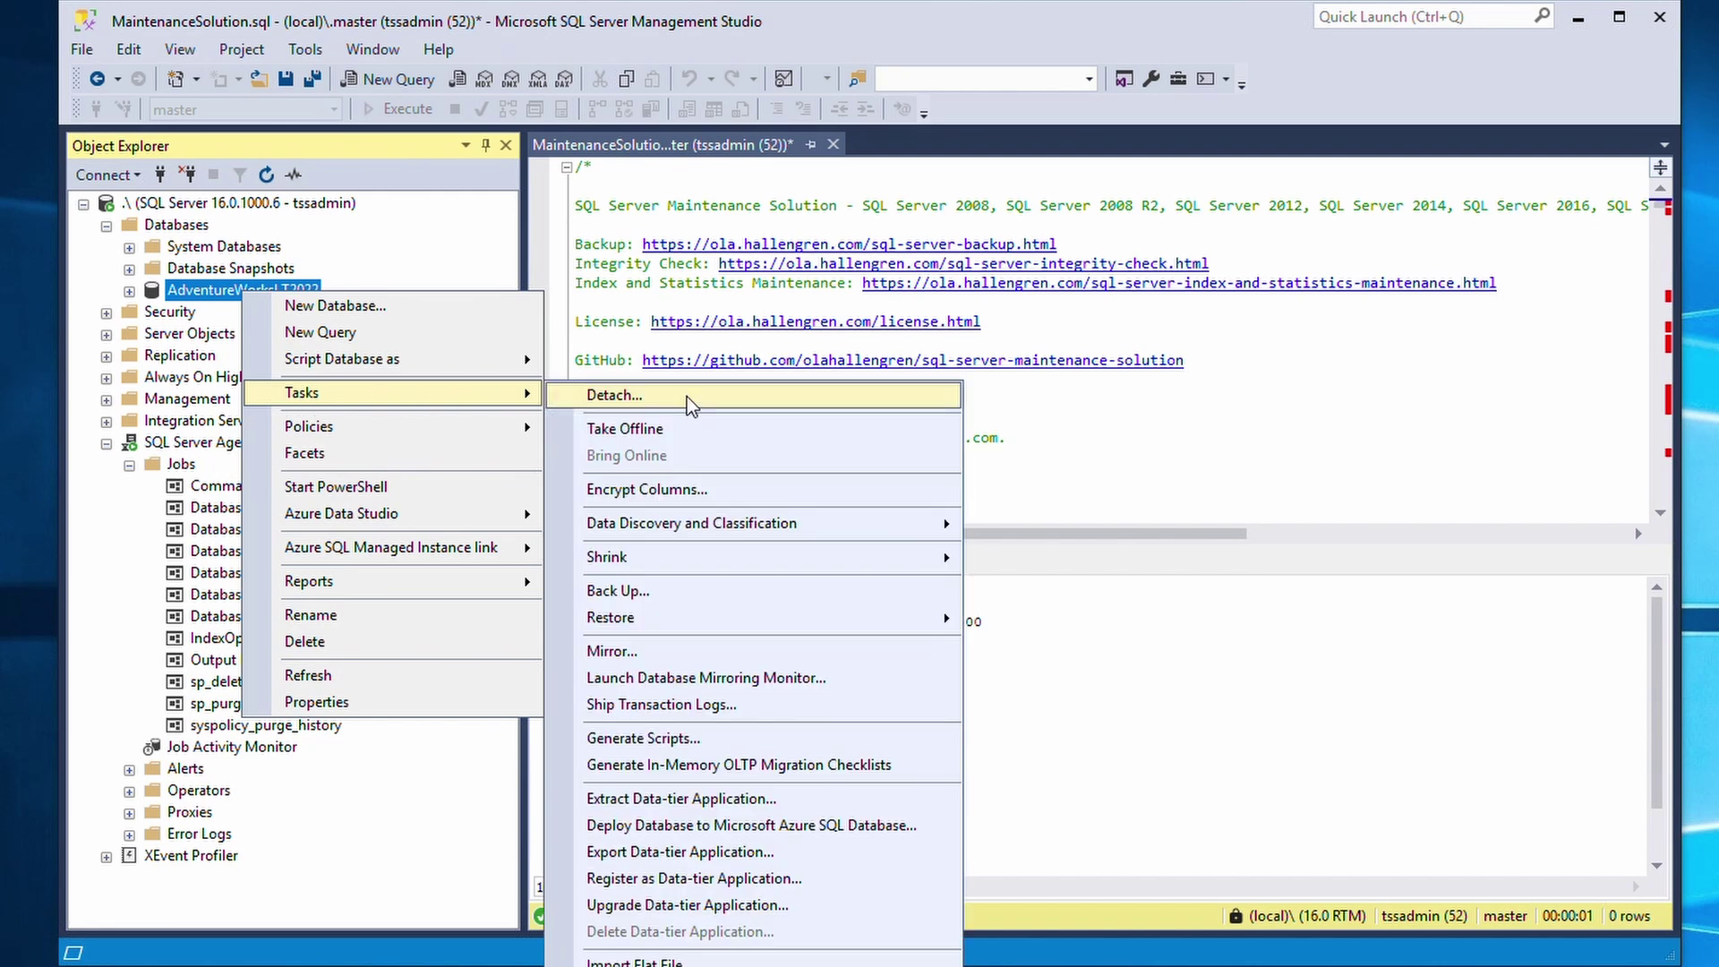
{"action": "left_click", "coordinate": [687, 429]}
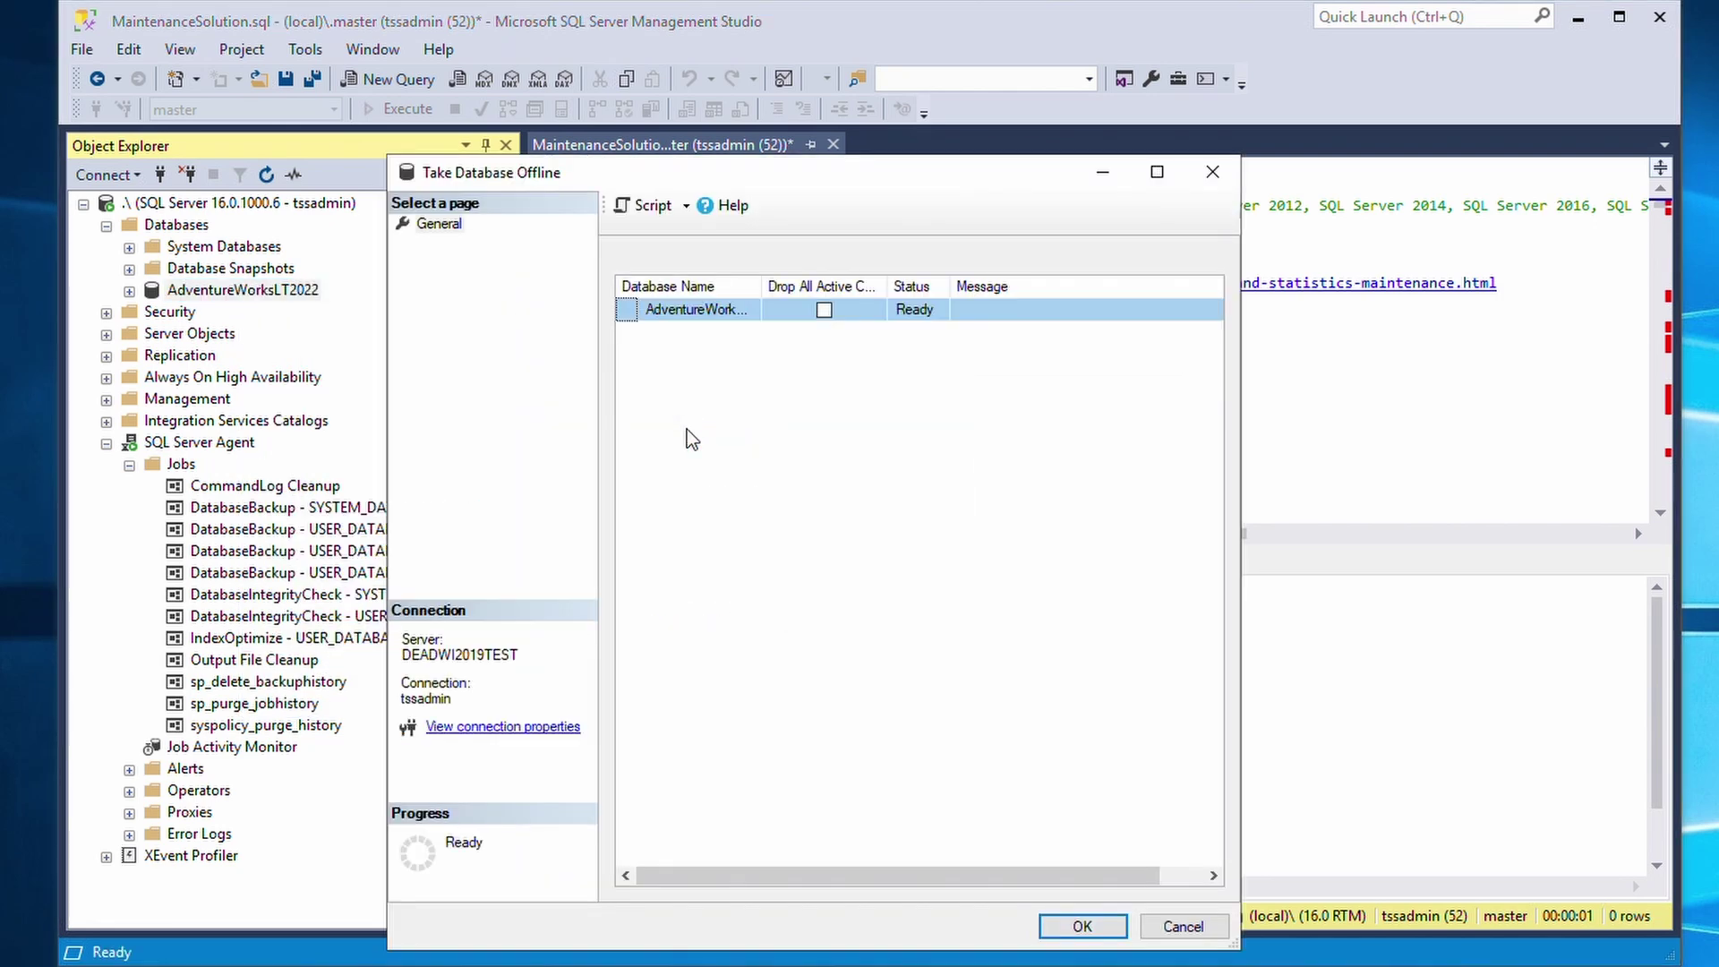
{"action": "left_click", "coordinate": [1081, 925]}
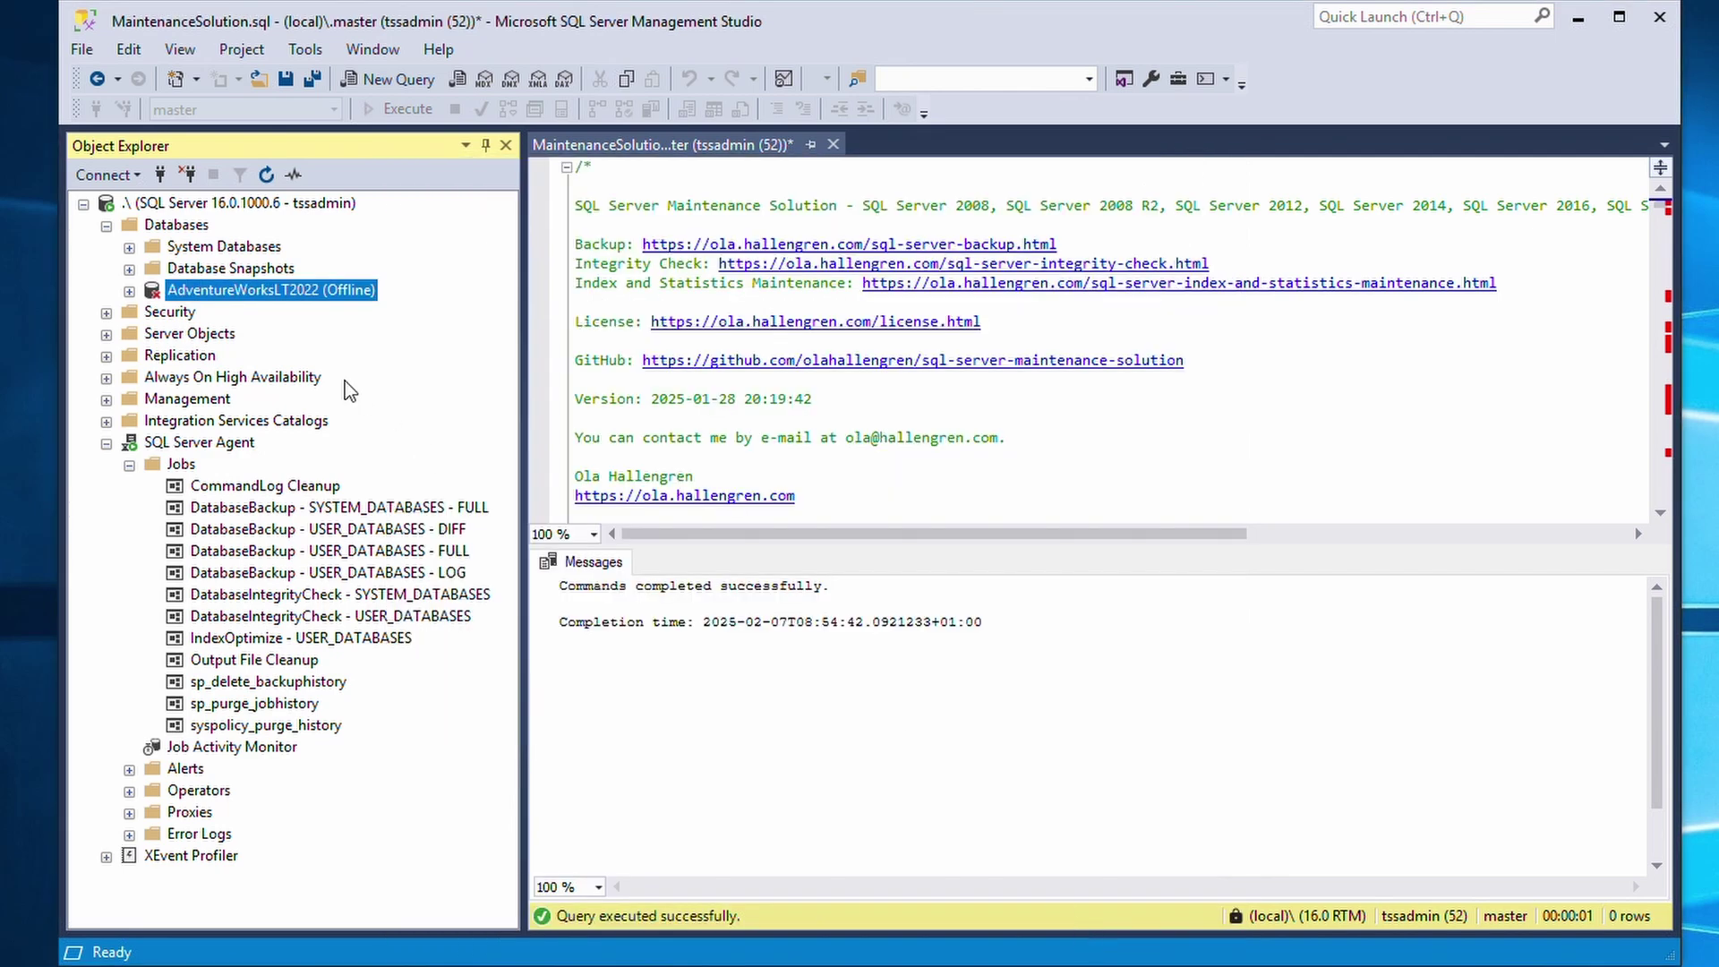
Delete the offline AdventureWorksLT2022 database from the server
{"action": "right_click", "coordinate": [298, 298]}
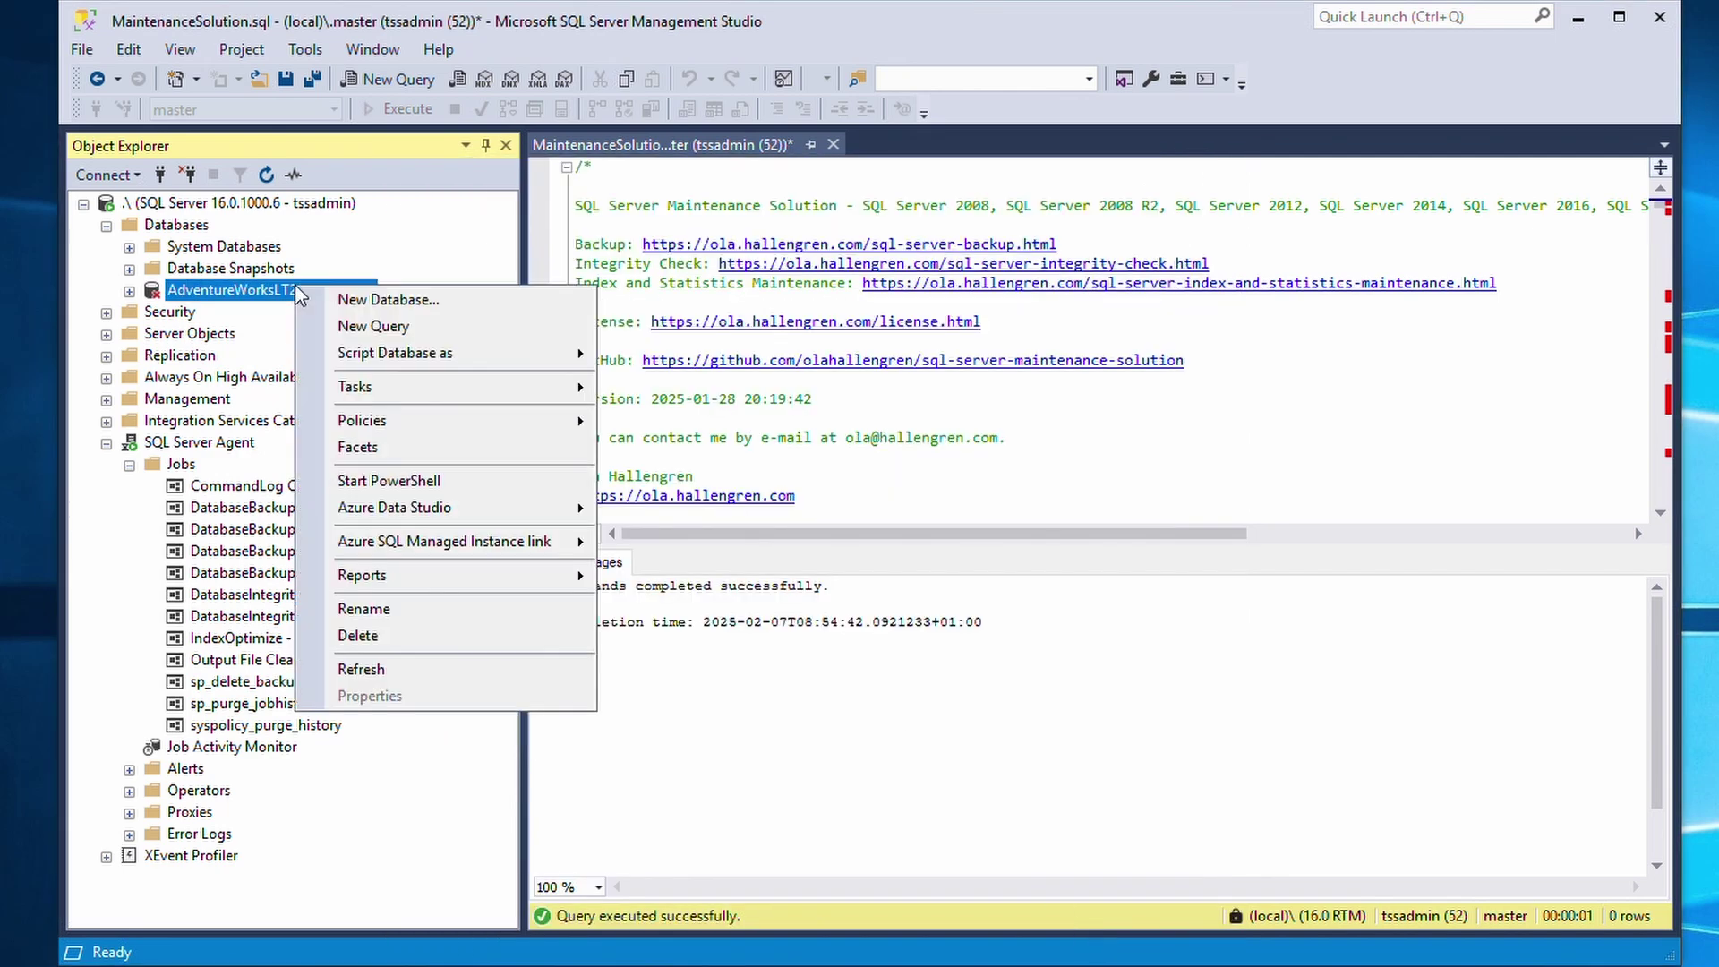
{"action": "left_click", "coordinate": [347, 635]}
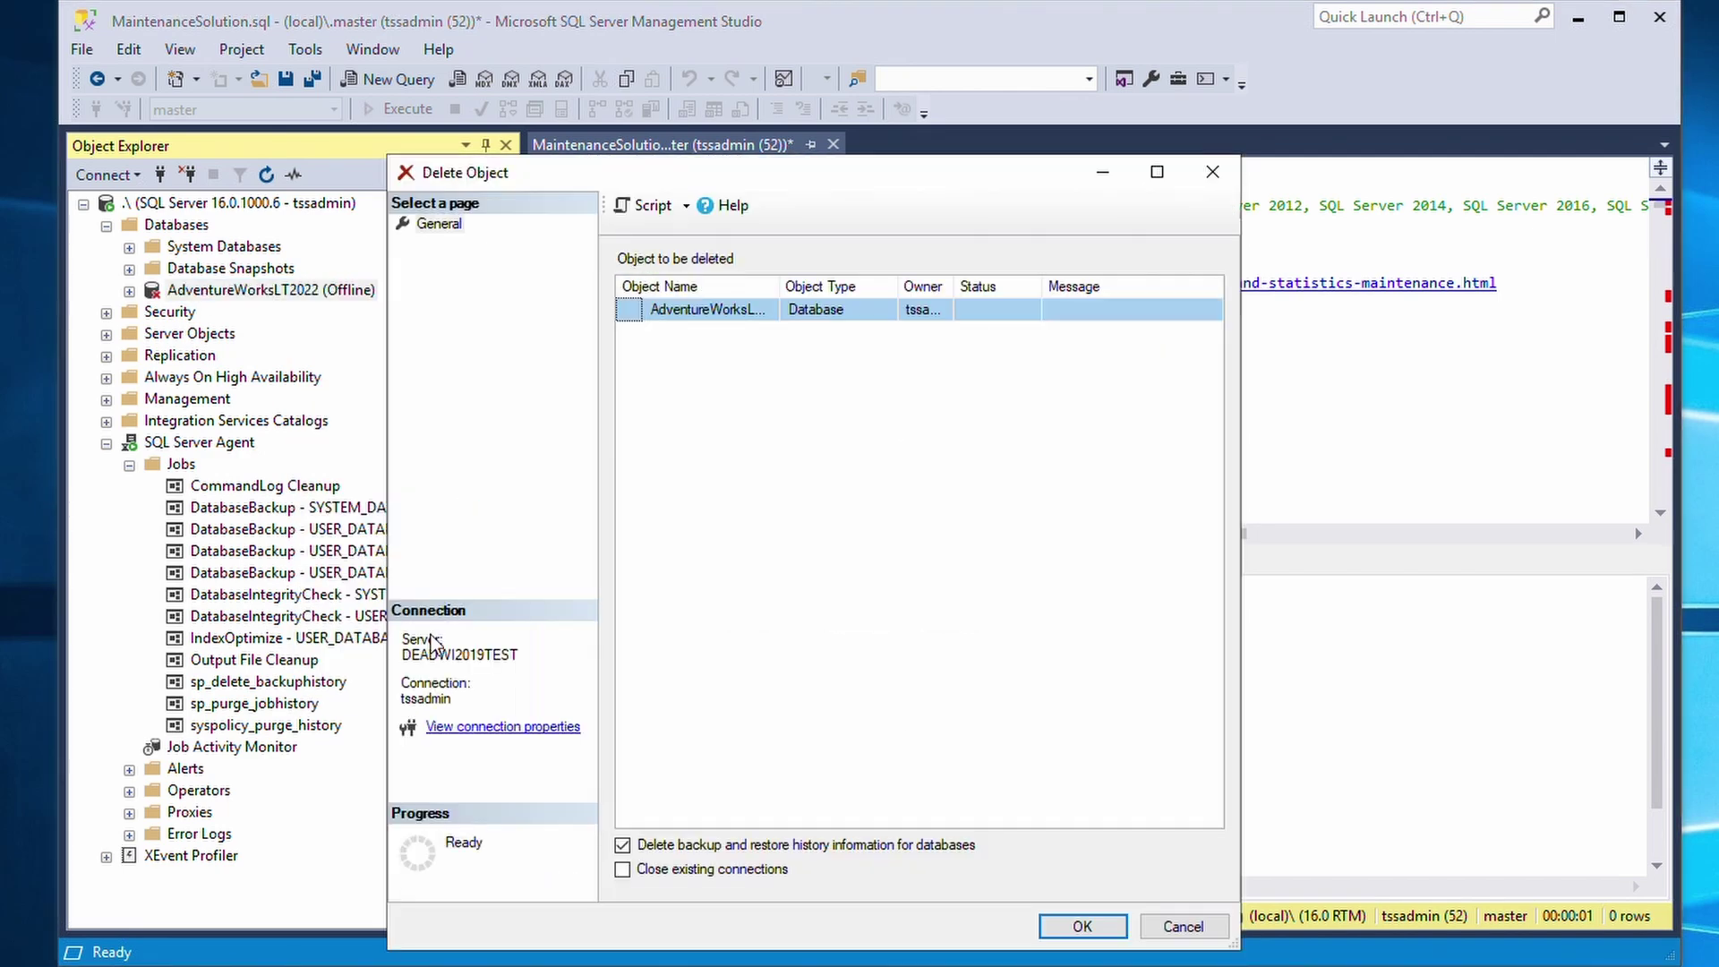
{"action": "left_click", "coordinate": [1061, 933]}
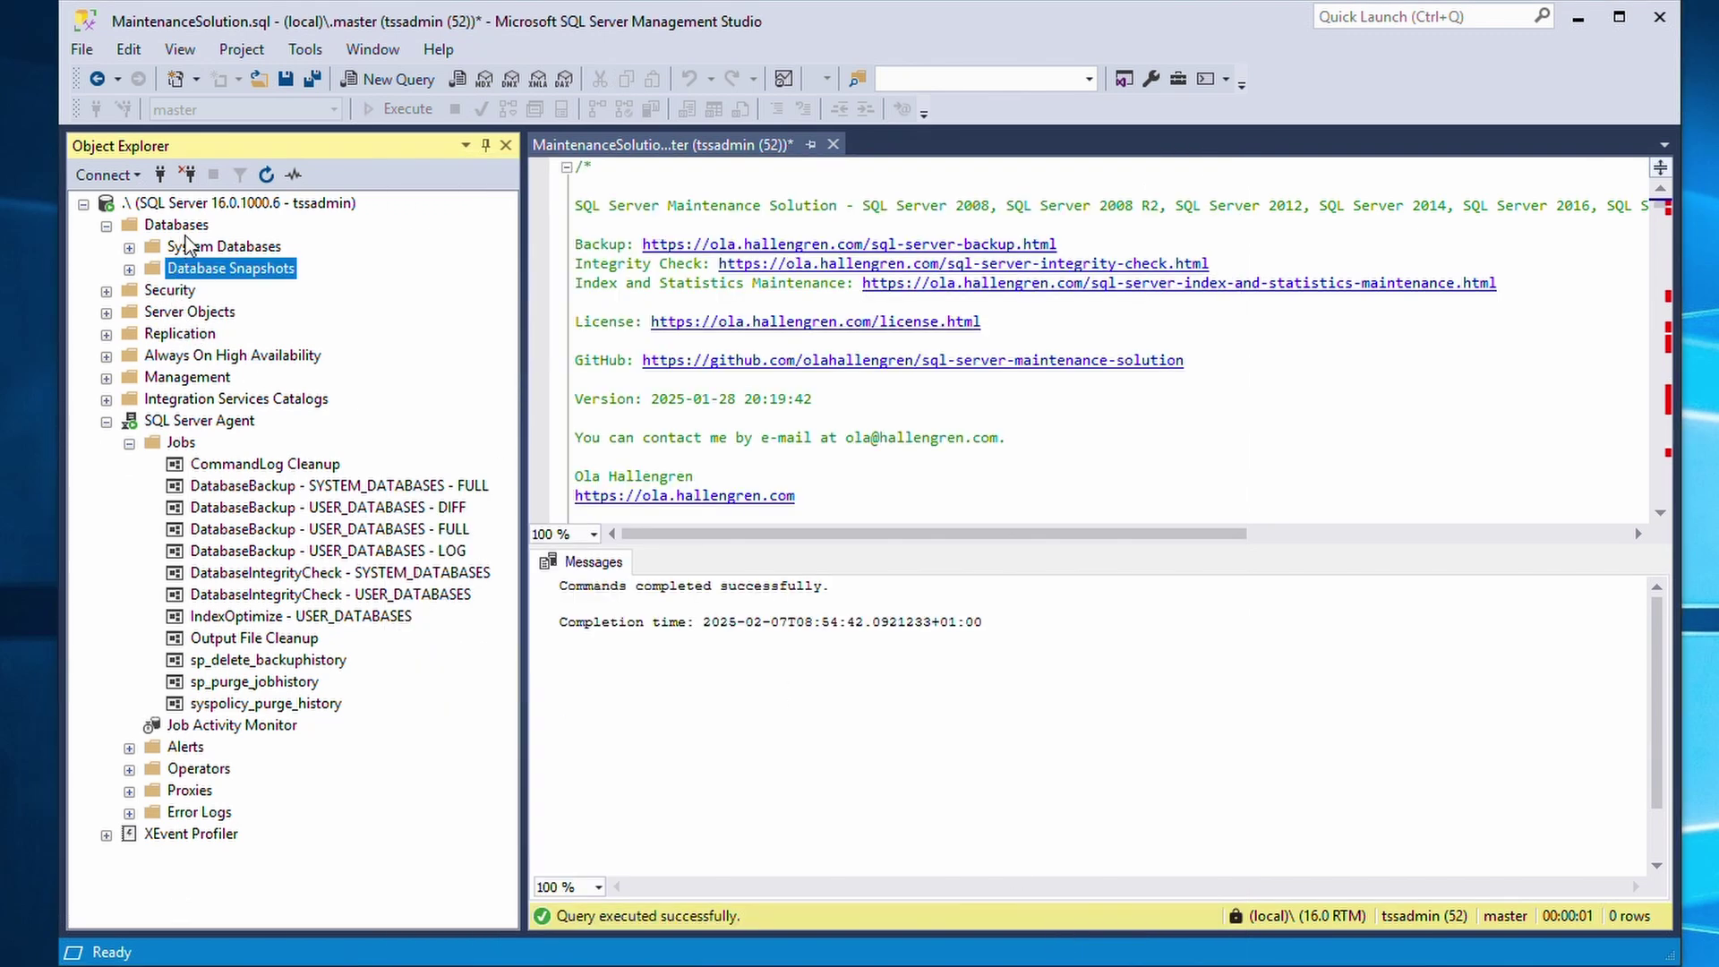
Start a Device restore and browse for a backup file under Program Files (x86)\Microsoft SQL Server\160
{"action": "right_click", "coordinate": [186, 229]}
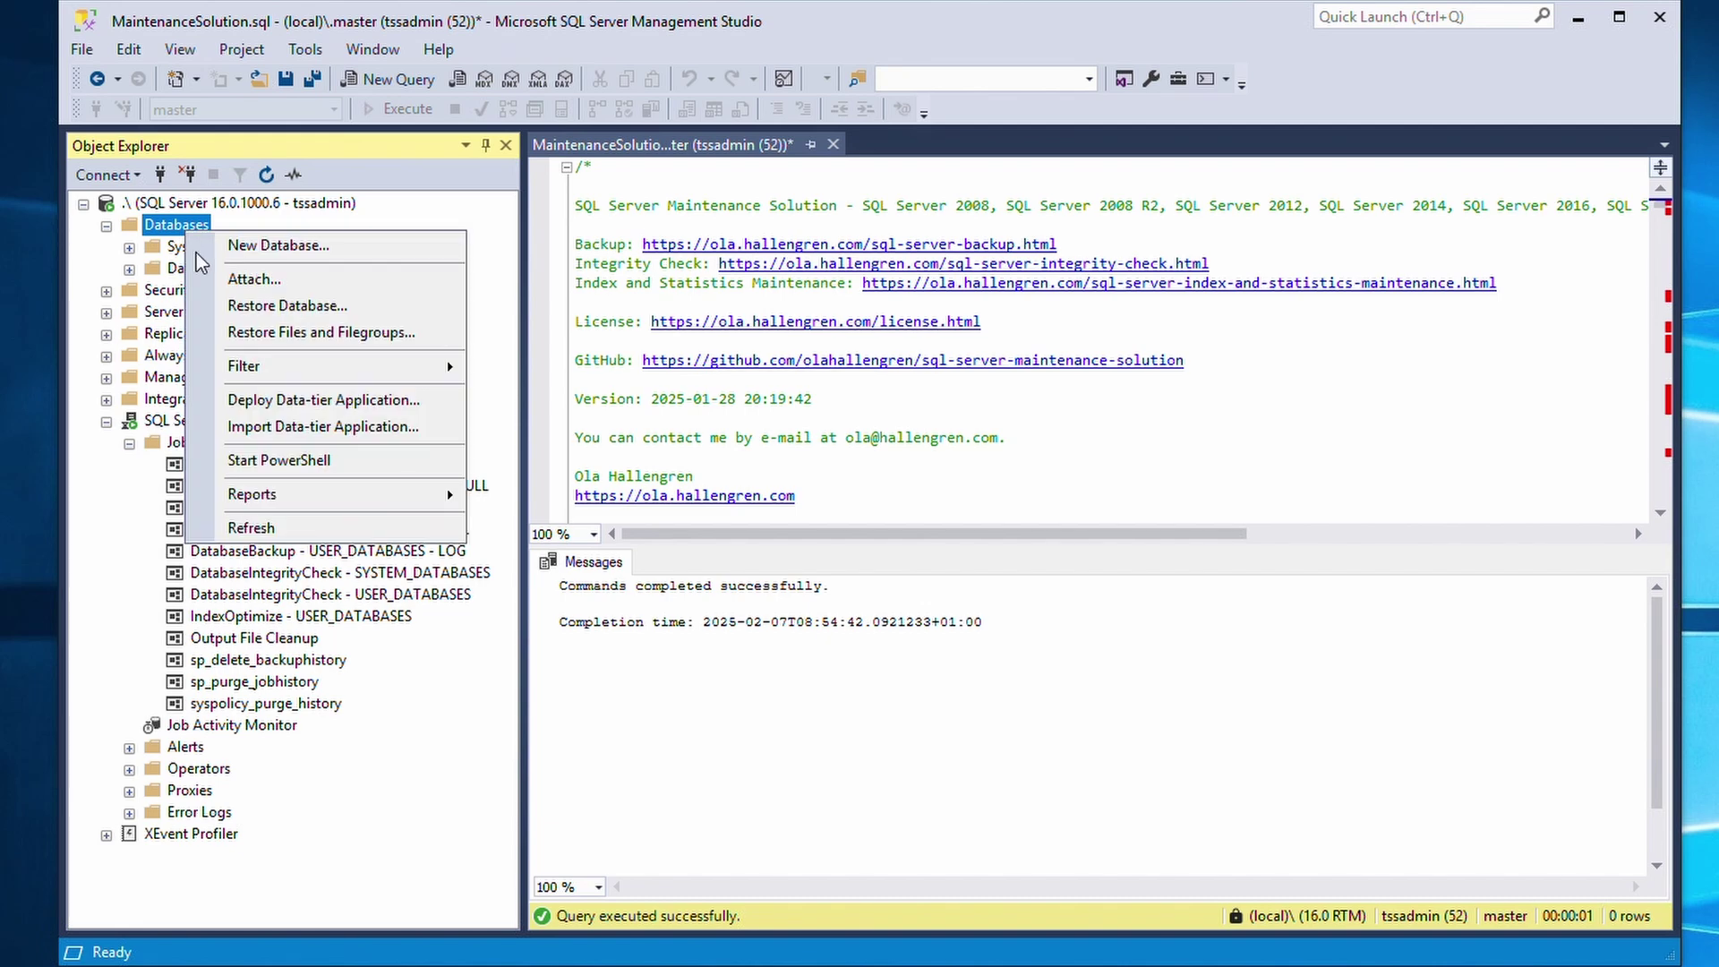
{"action": "left_click", "coordinate": [286, 304]}
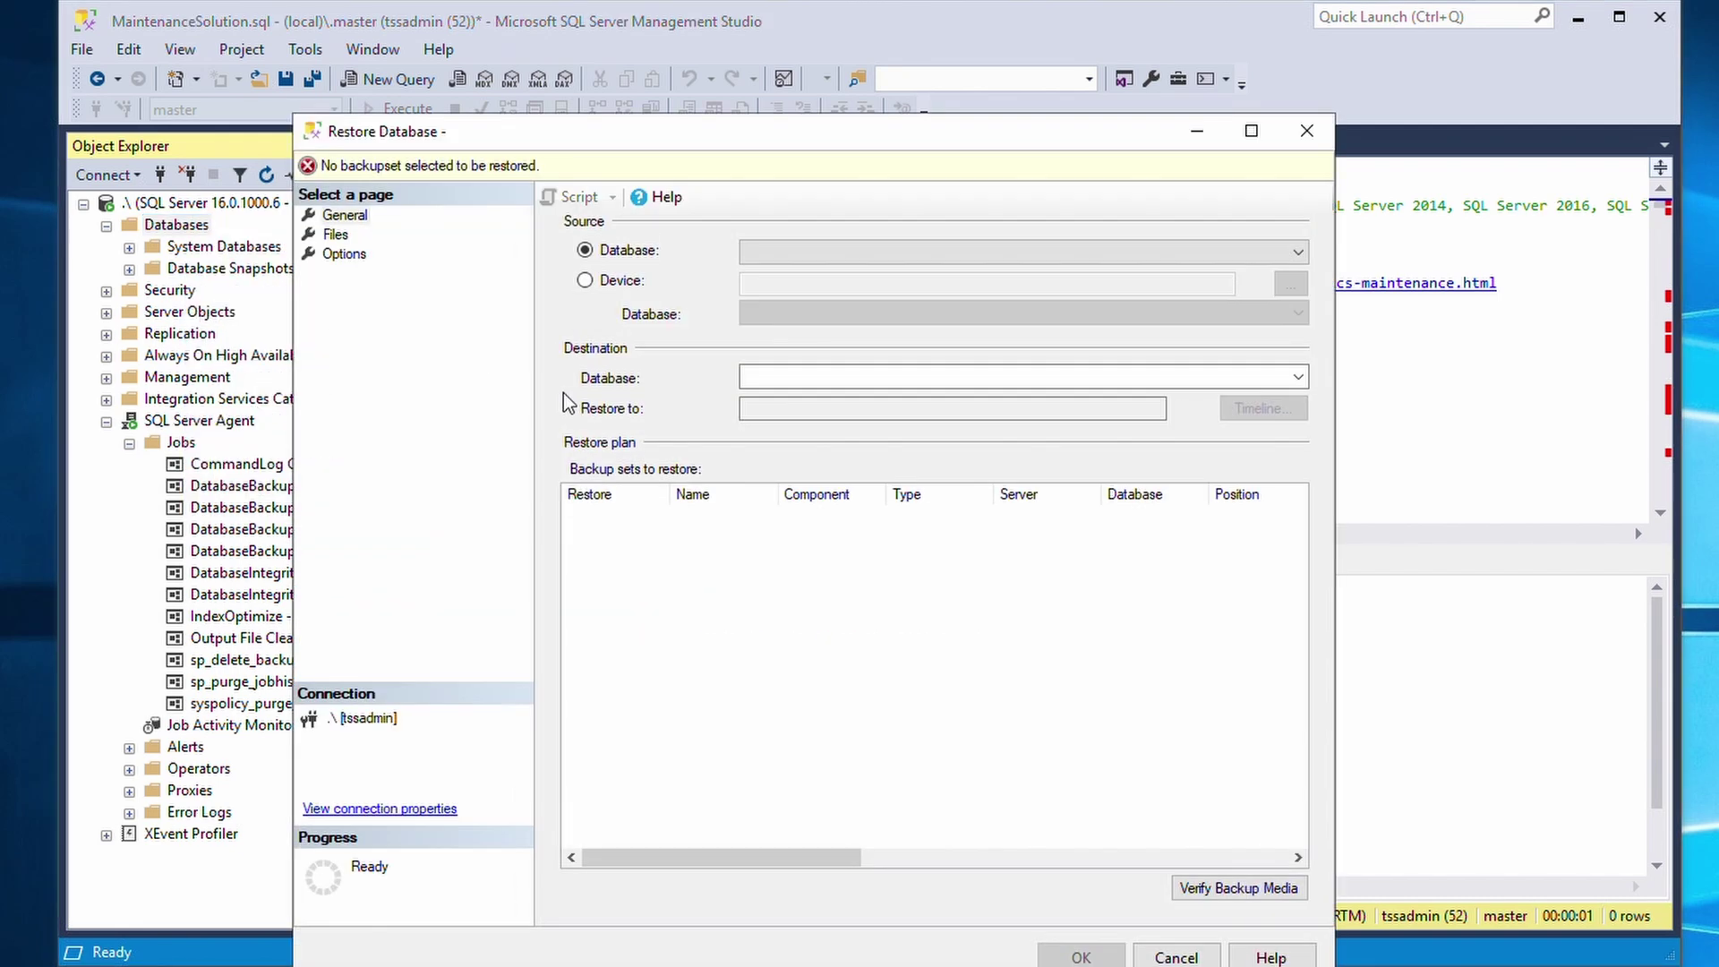
{"action": "left_click", "coordinate": [586, 281]}
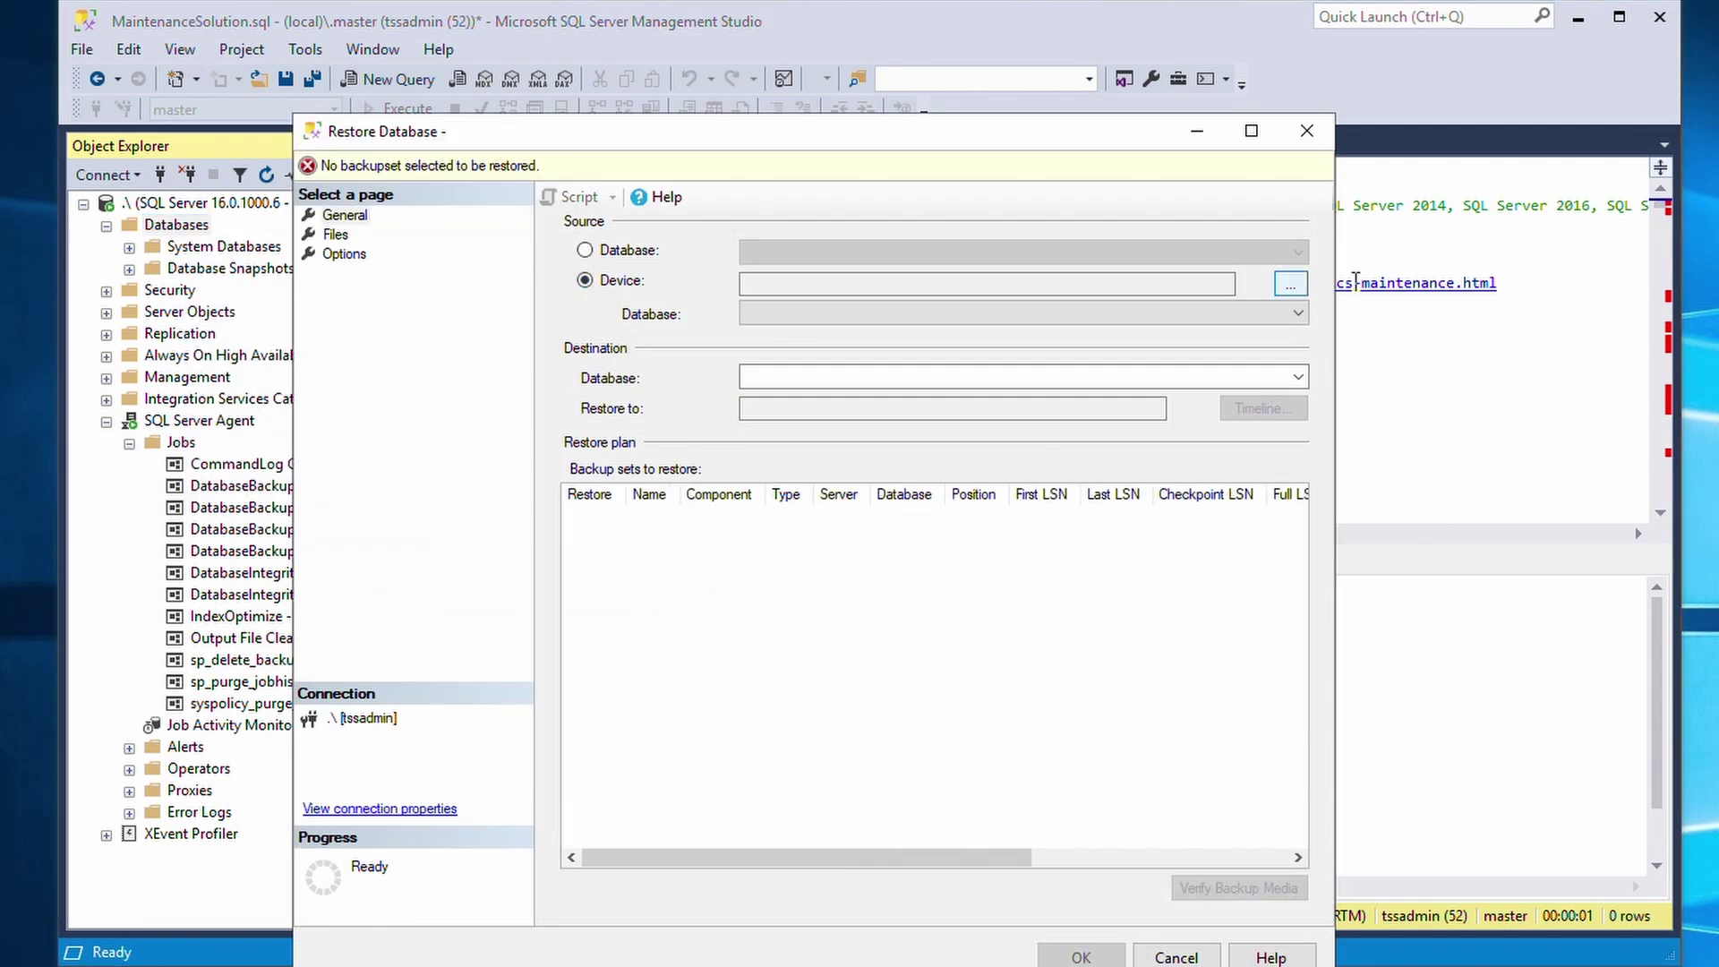
{"action": "left_click", "coordinate": [1291, 288]}
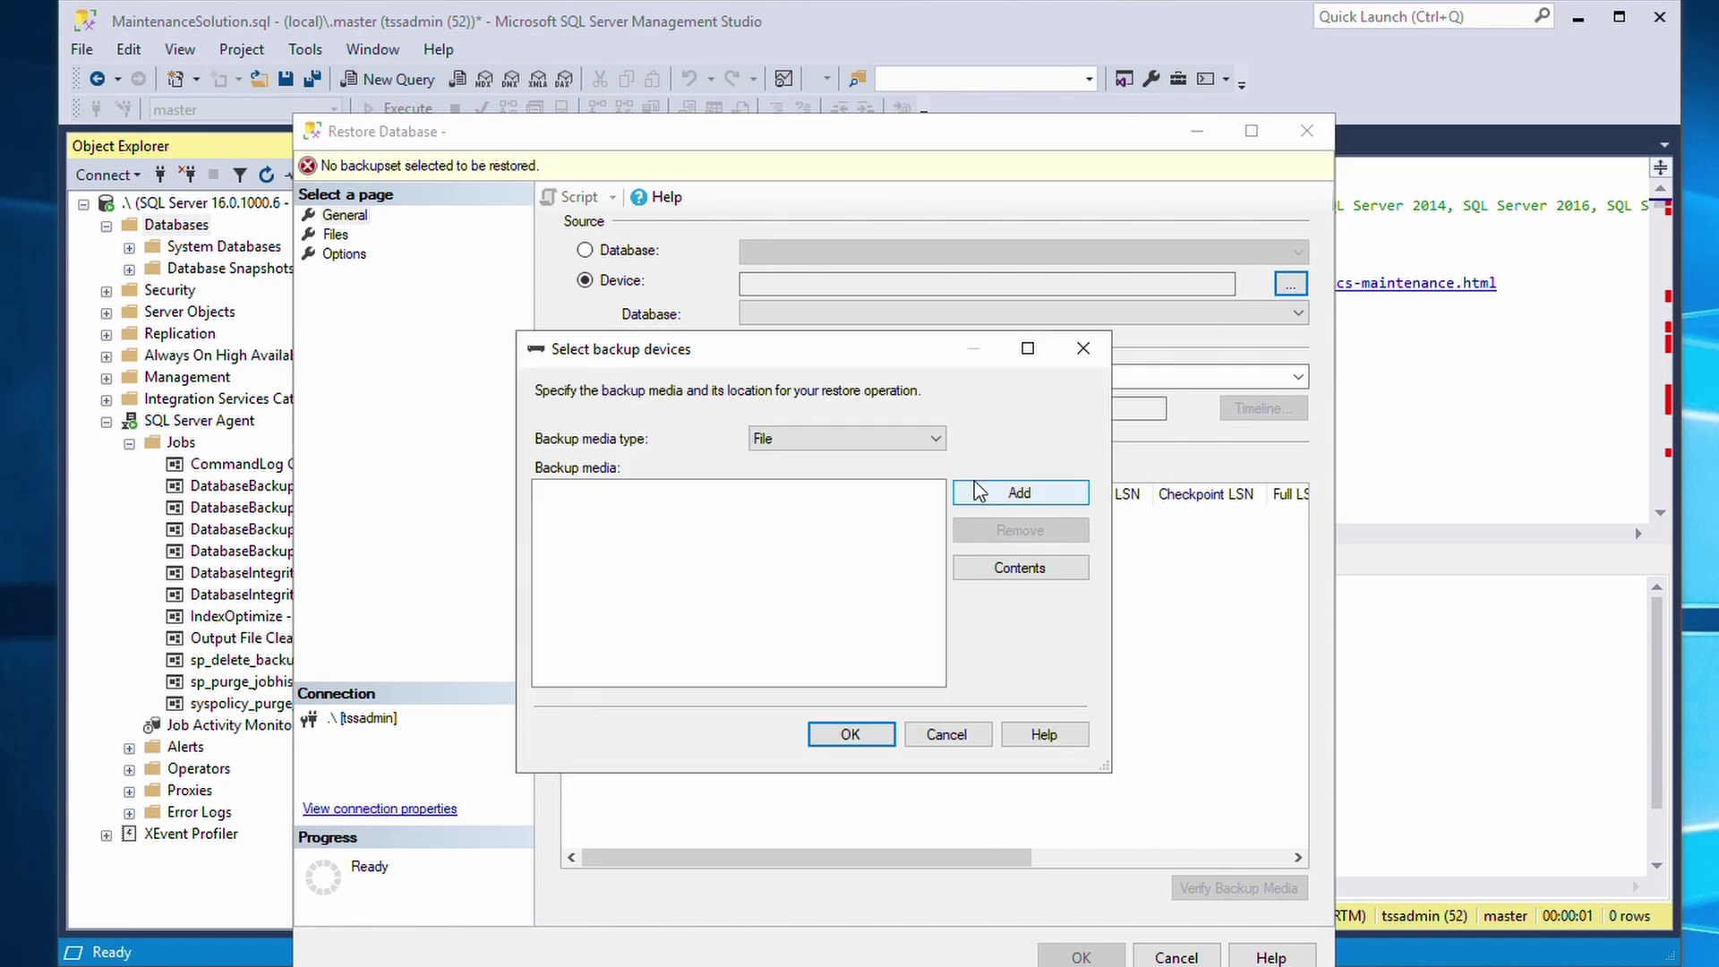
{"action": "left_click", "coordinate": [1028, 492]}
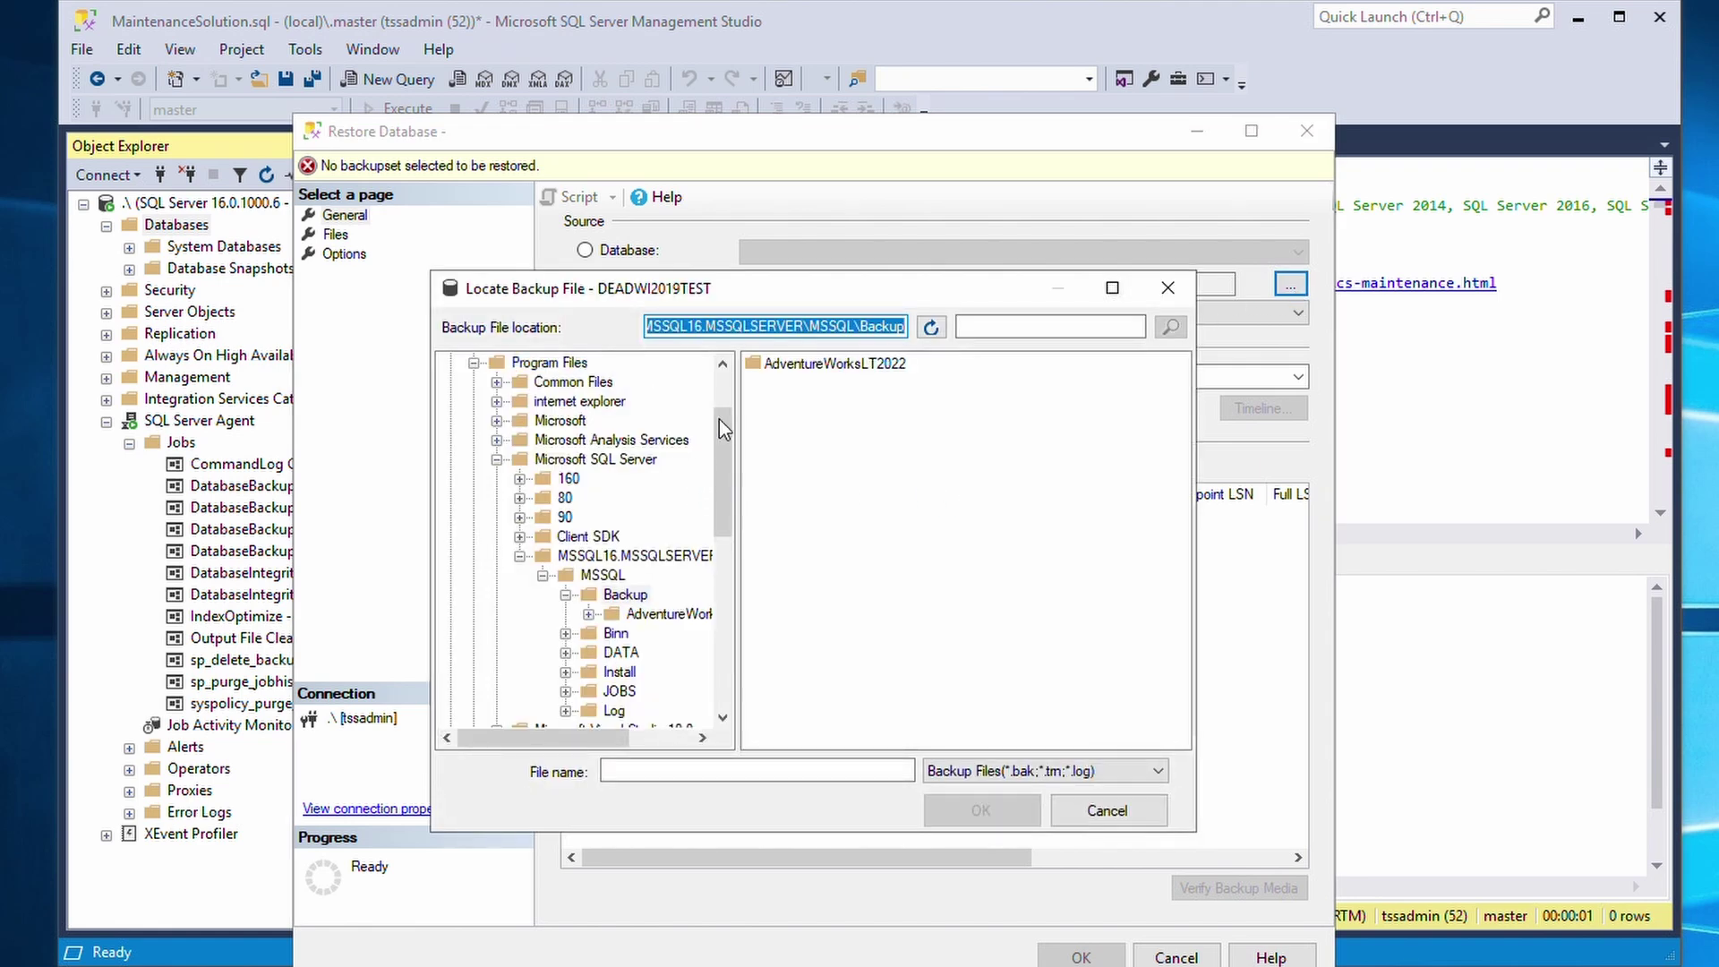
{"action": "left_click_drag", "start_coordinate": [719, 420], "coordinate": [721, 375]}
{"action": "left_click", "coordinate": [494, 365]}
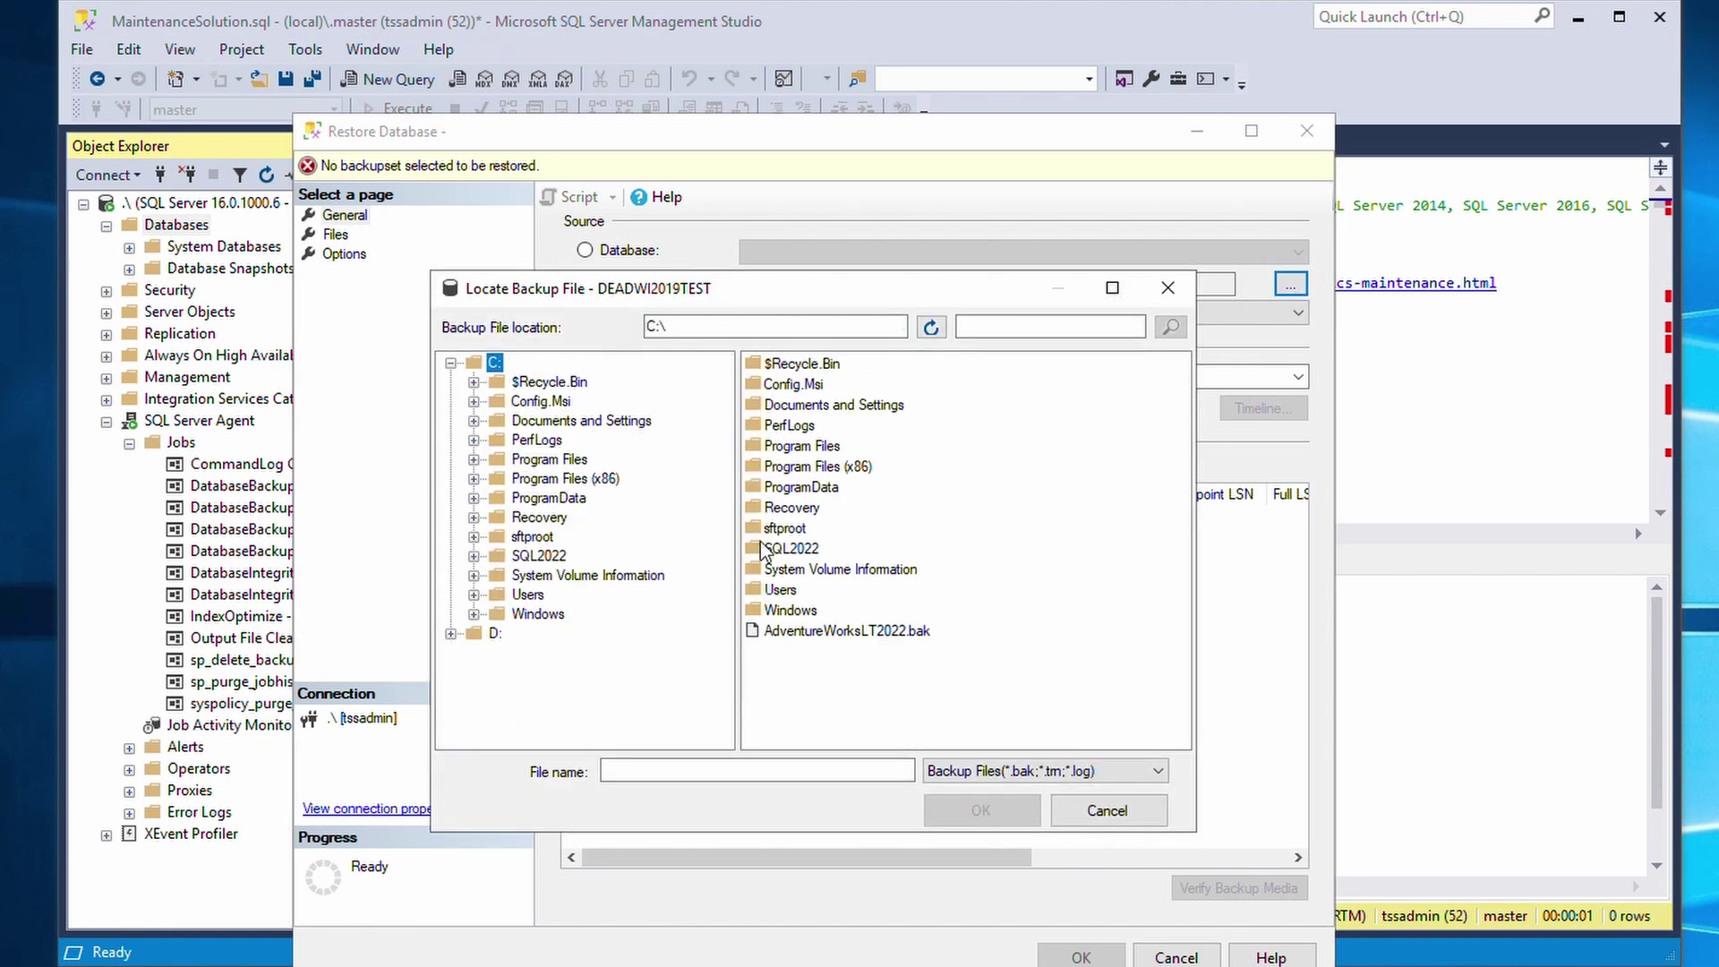
{"action": "left_click", "coordinate": [551, 479]}
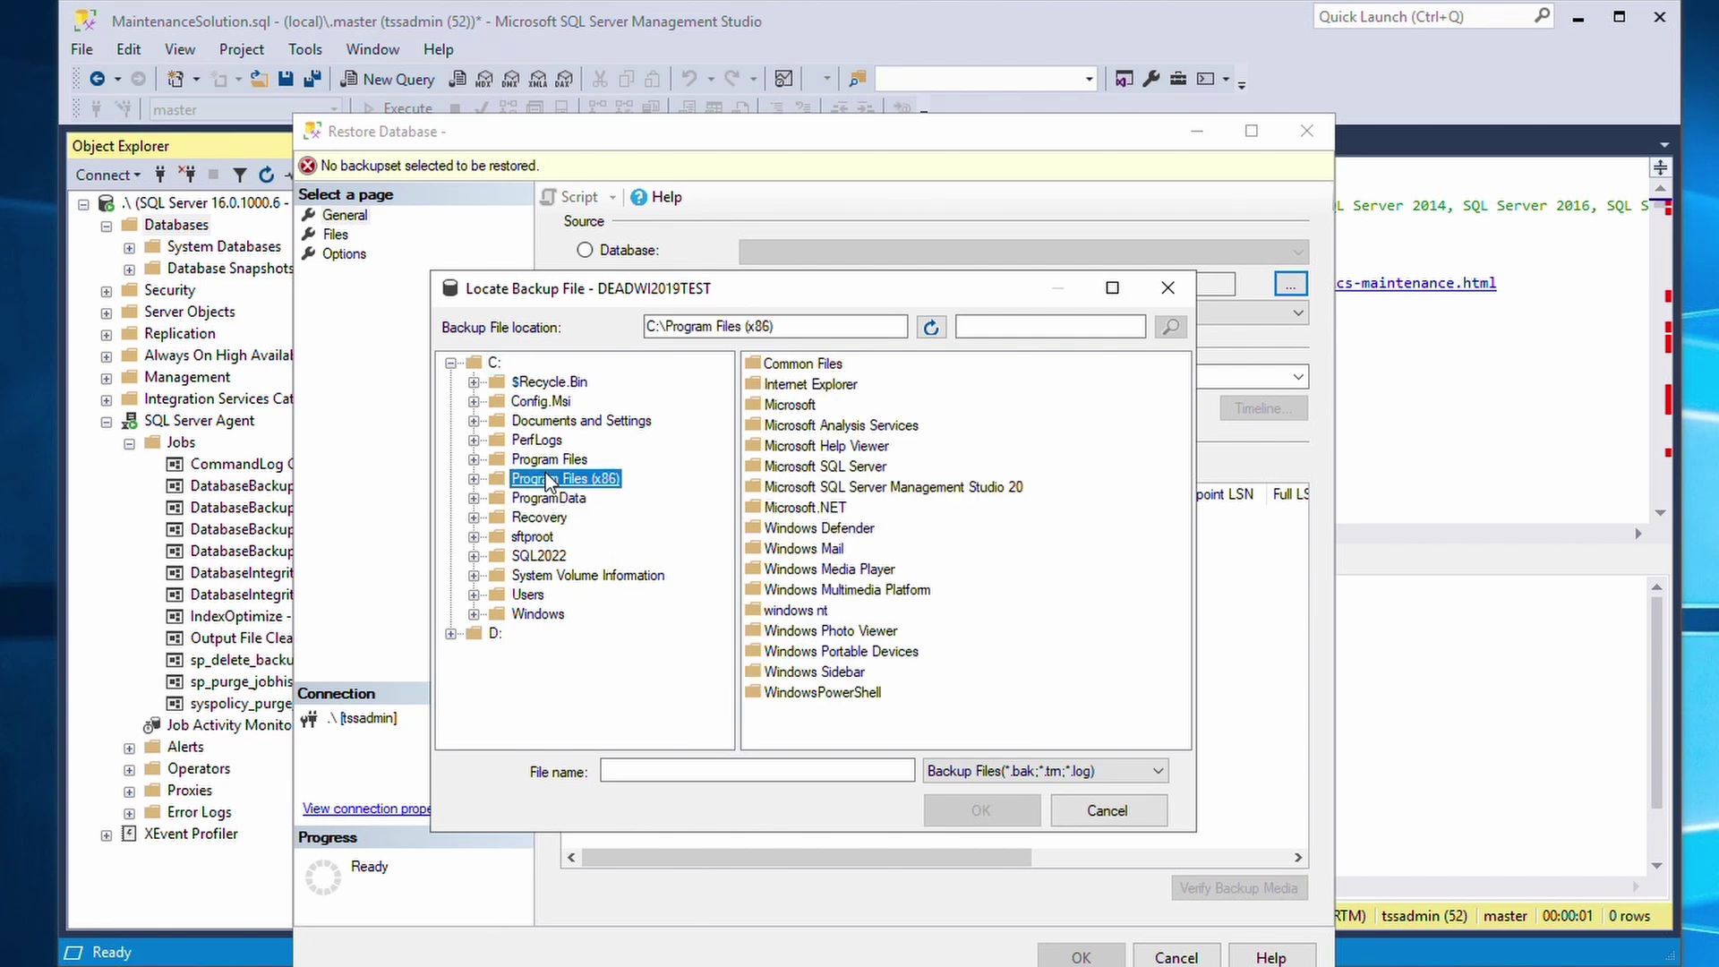
{"action": "double_click", "coordinate": [815, 470]}
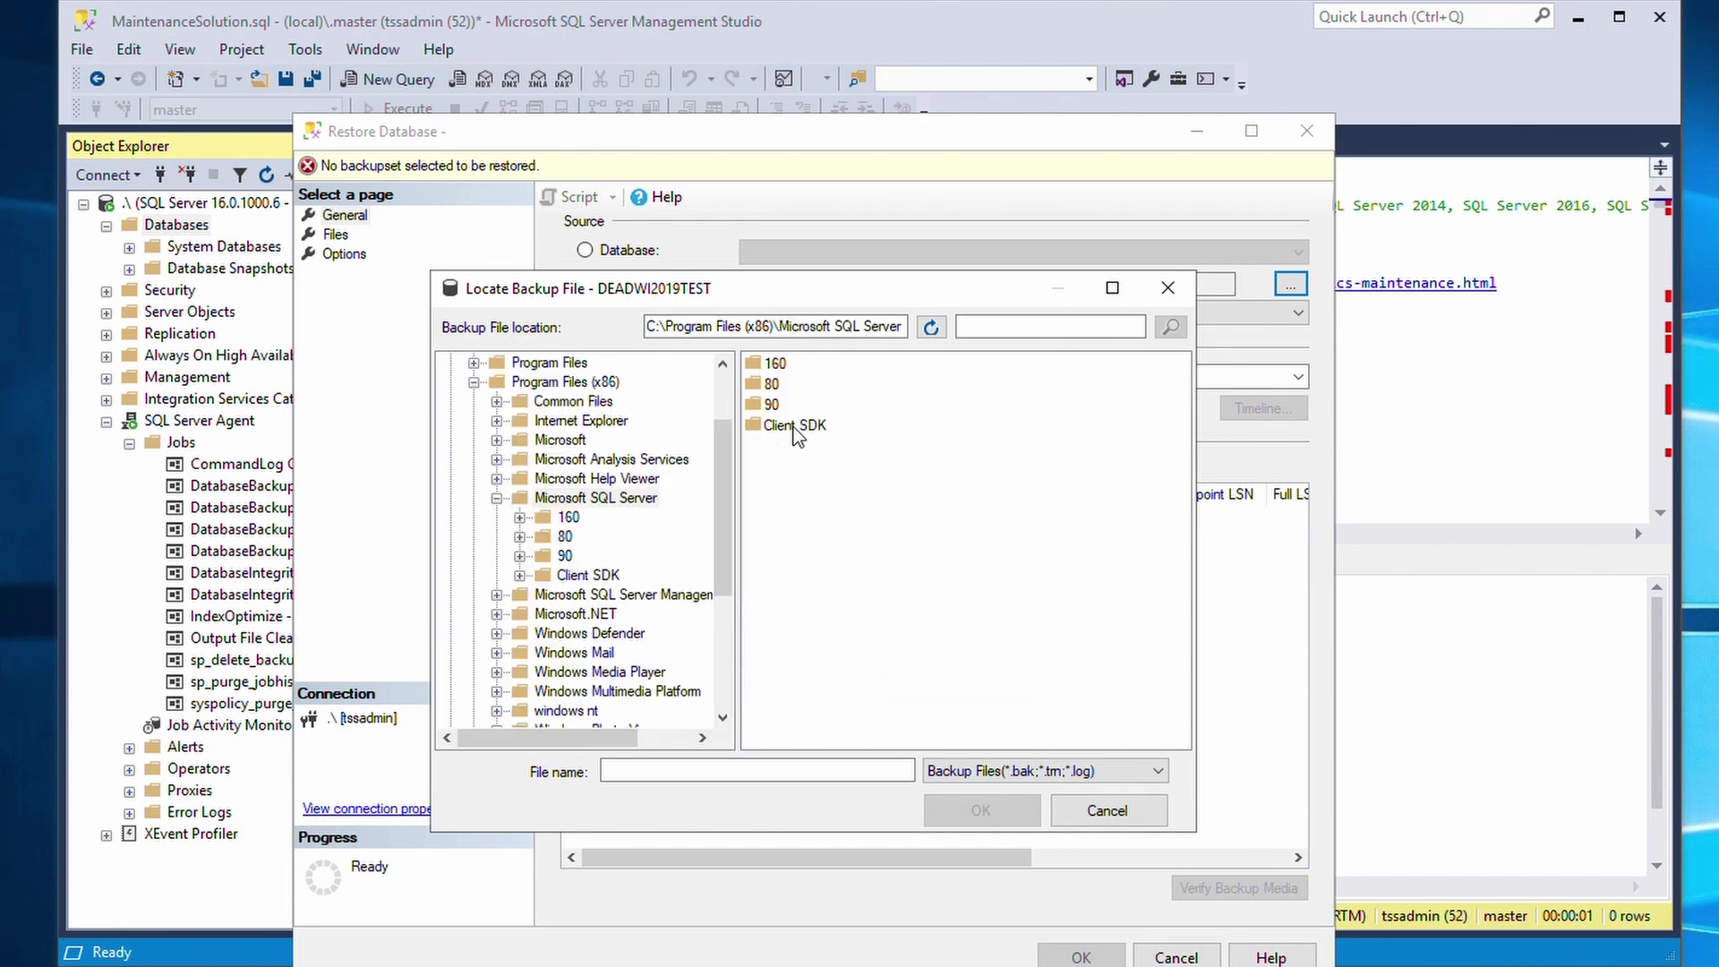
{"action": "left_click", "coordinate": [775, 374]}
{"action": "double_click", "coordinate": [775, 365]}
Go to the MSSQL Backup folder and select the AdventureWorksLT2022 FULL backup file
{"action": "left_click", "coordinate": [770, 325]}
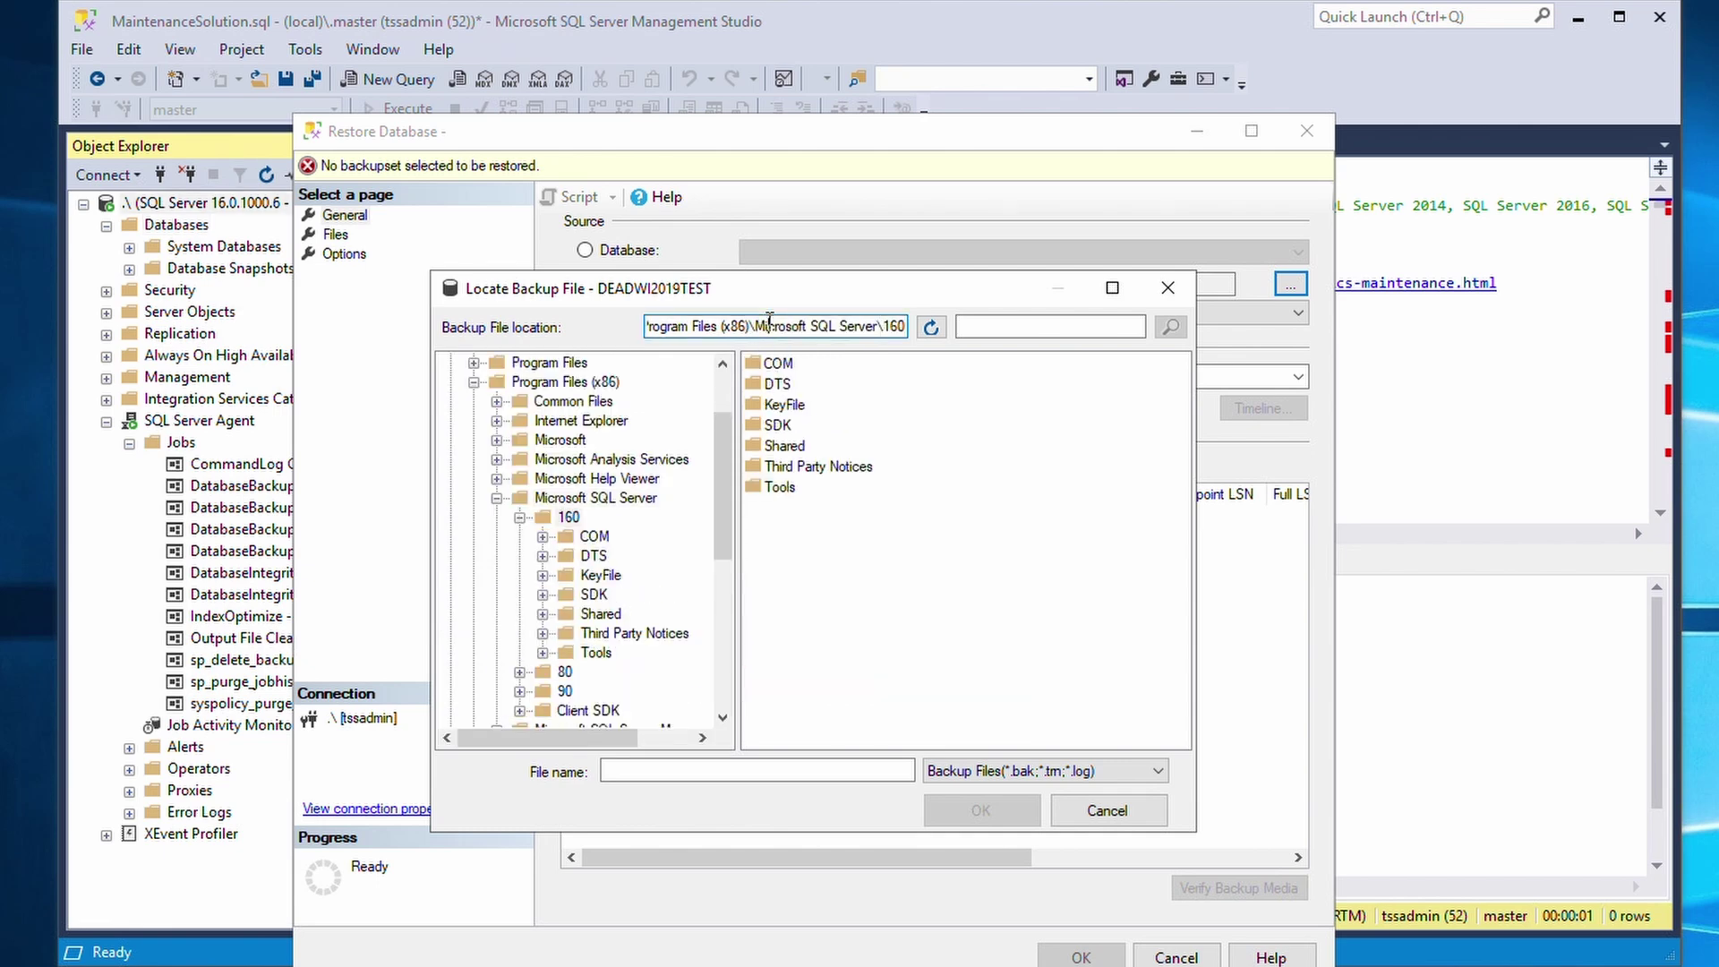
{"action": "key", "text": "ctrl+a"}
{"action": "key", "text": "ctrl+v"}
{"action": "key", "text": "Return"}
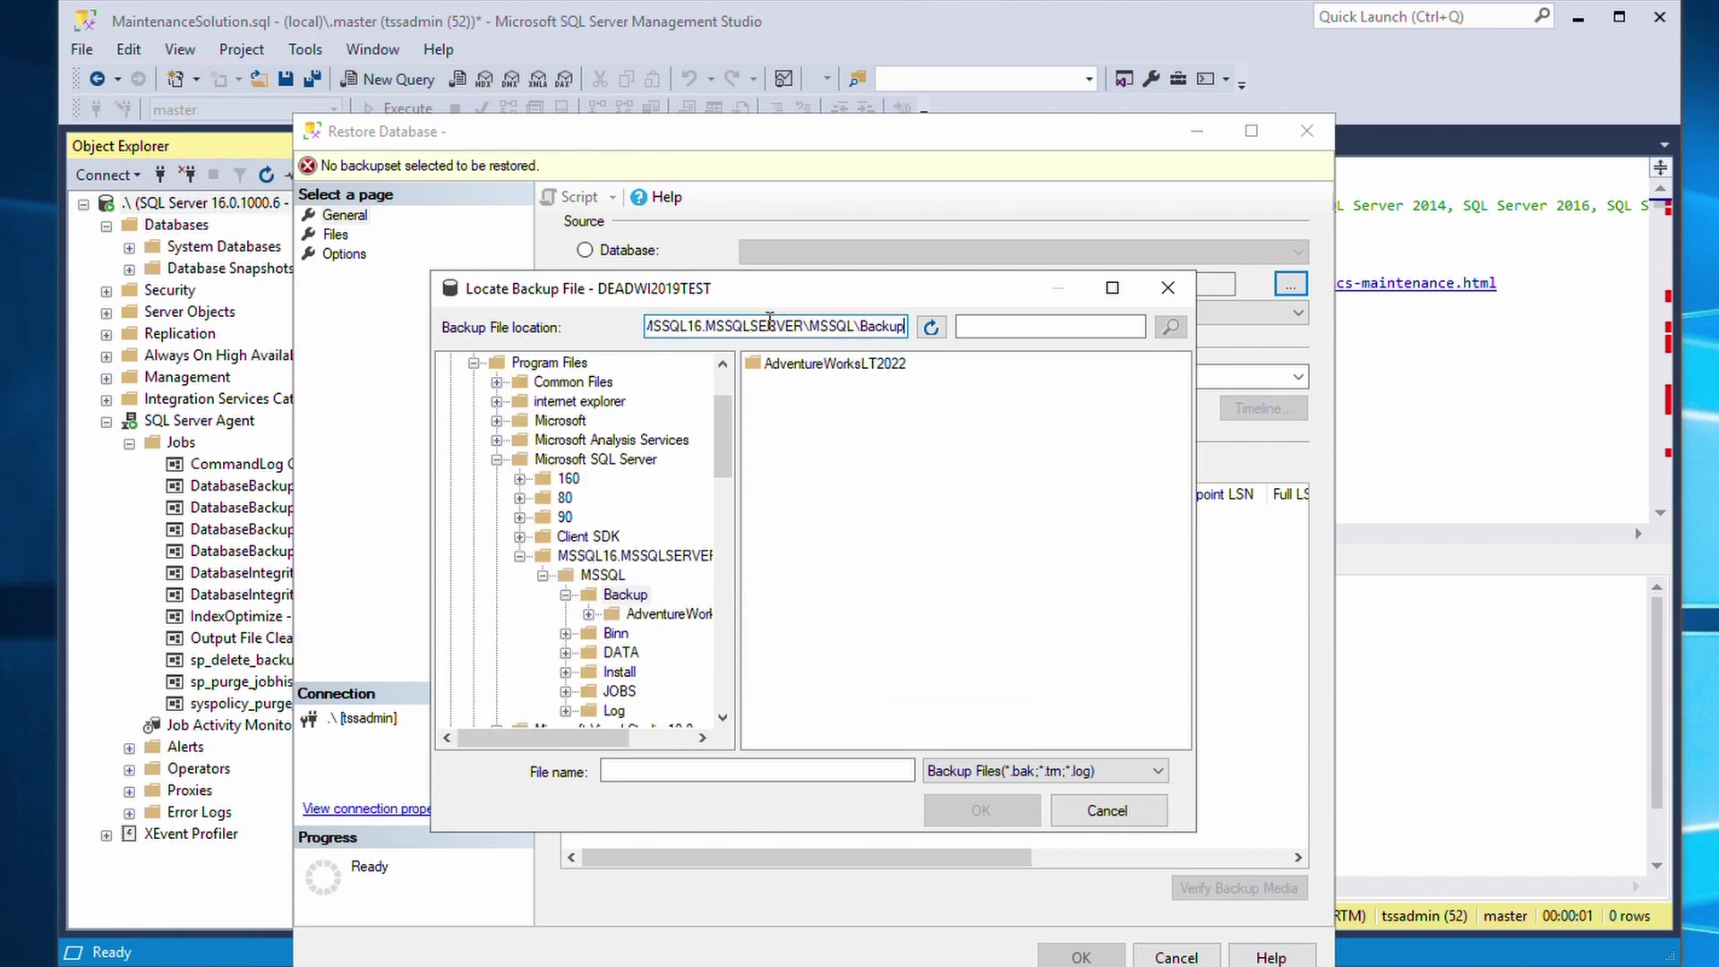
{"action": "double_click", "coordinate": [836, 366]}
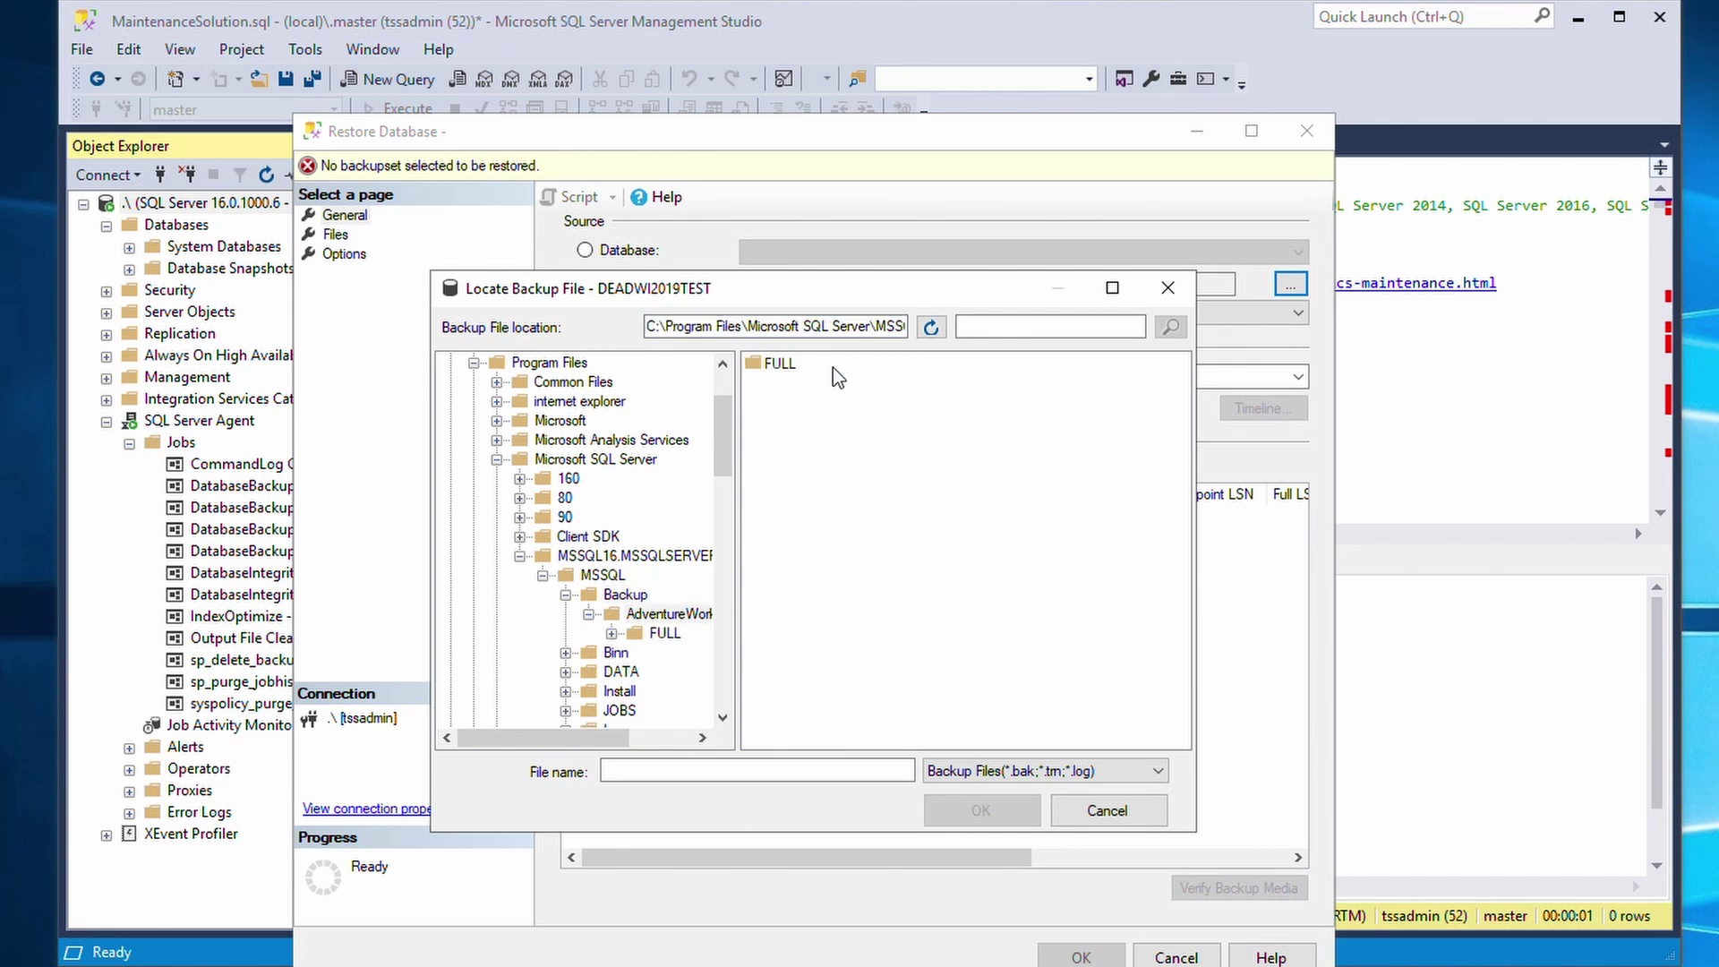
{"action": "double_click", "coordinate": [782, 365]}
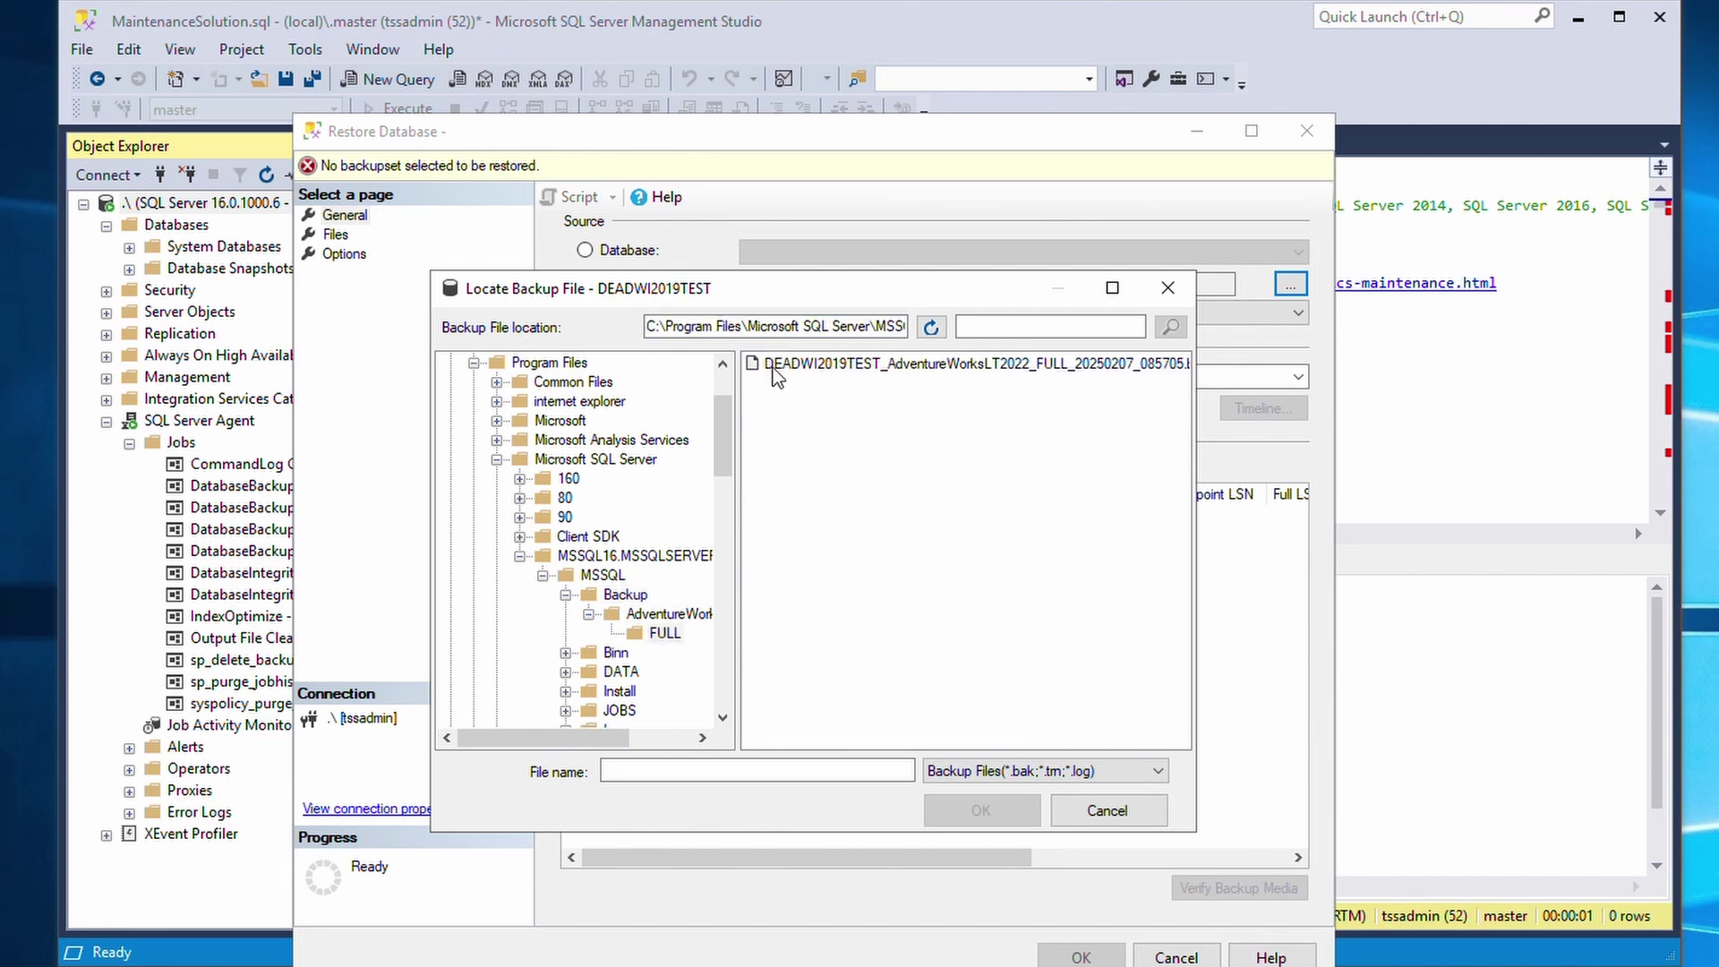
{"action": "left_click", "coordinate": [951, 368]}
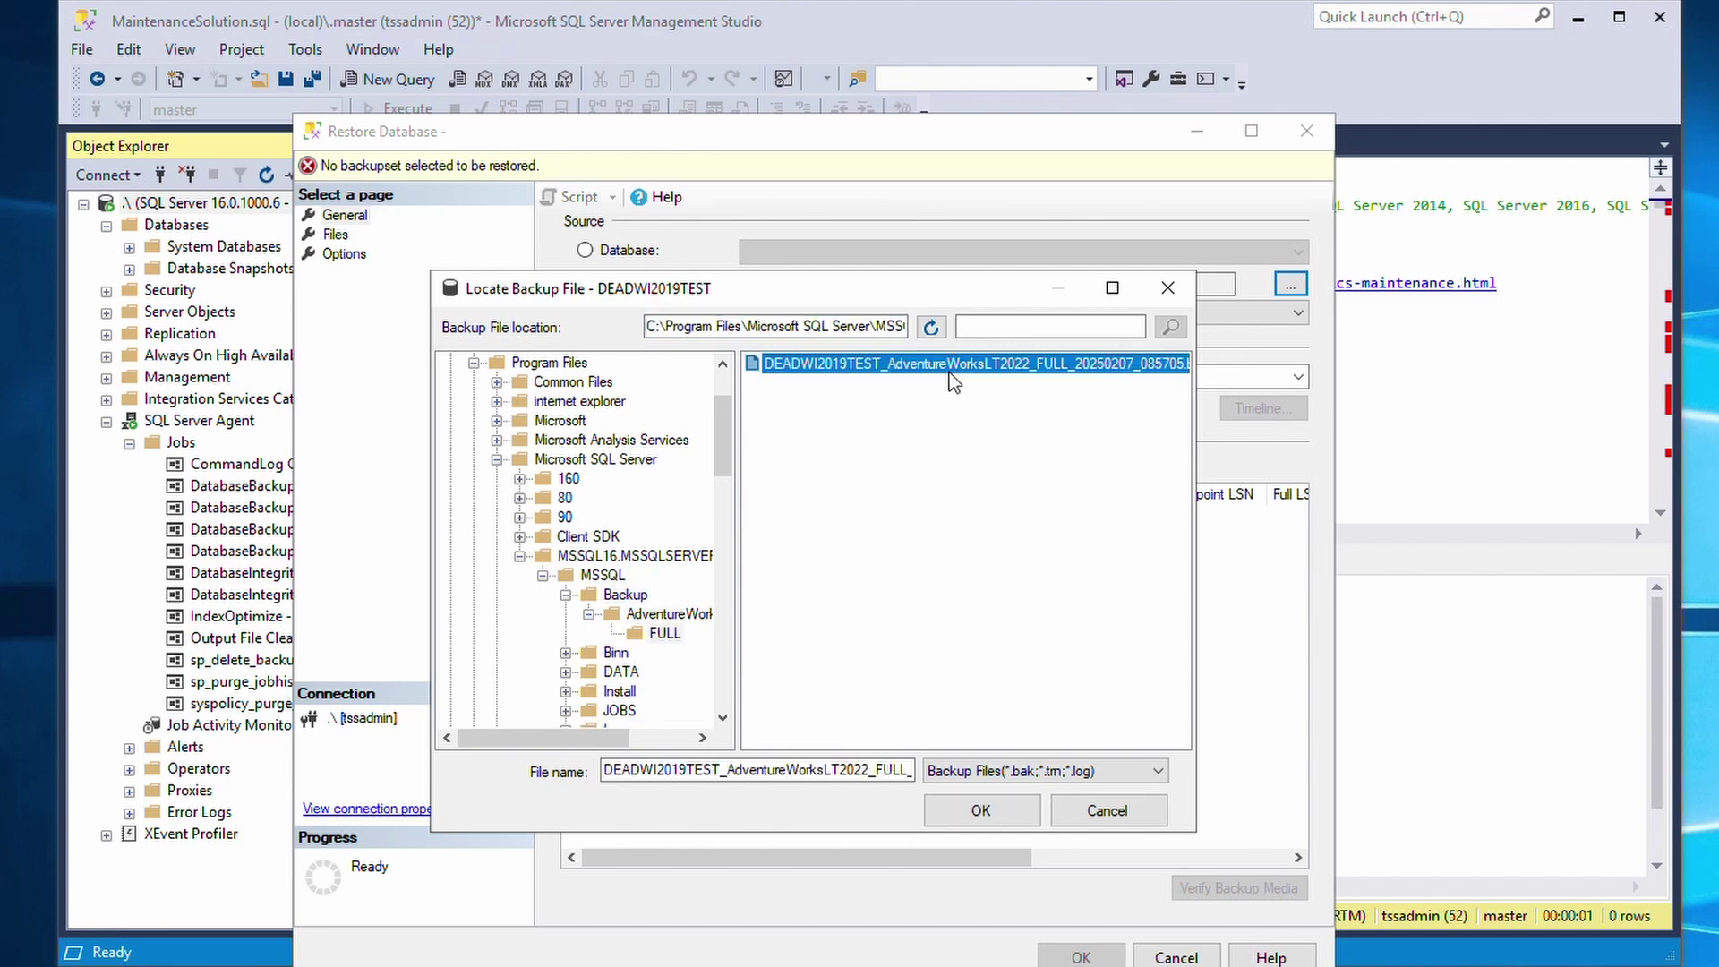
{"action": "left_click", "coordinate": [1009, 801]}
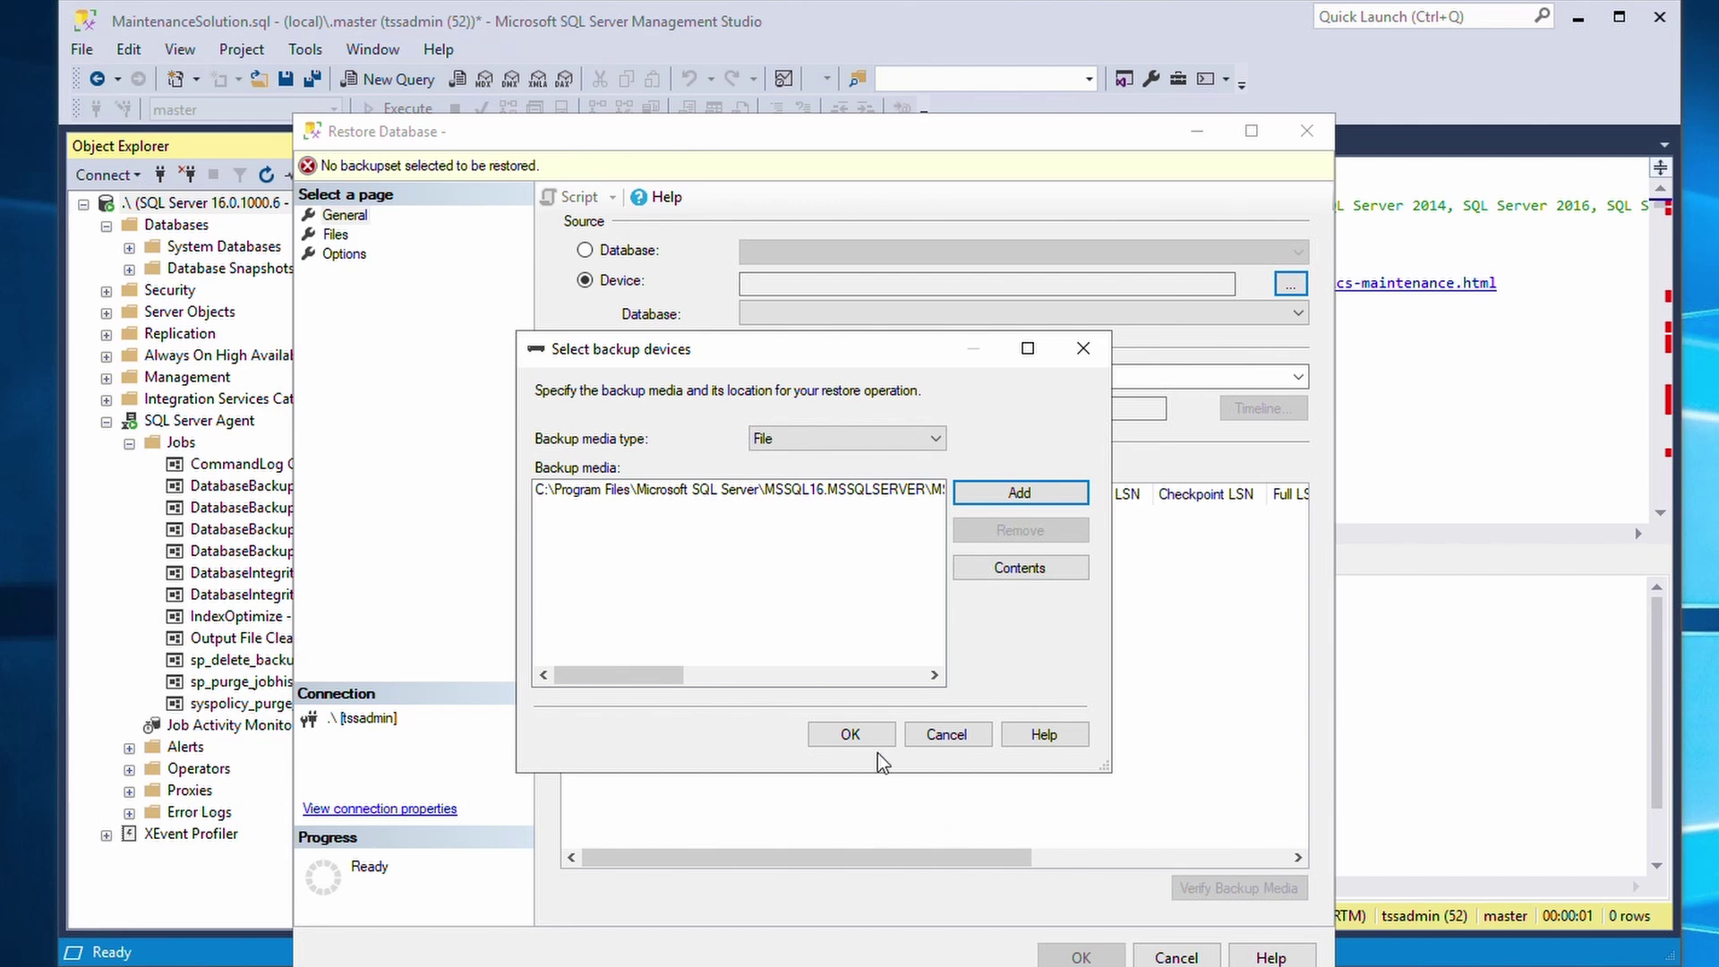
Attempt the AdventureWorksLT2022 restore from the selected backup media and review the failure details
{"action": "left_click", "coordinate": [850, 735]}
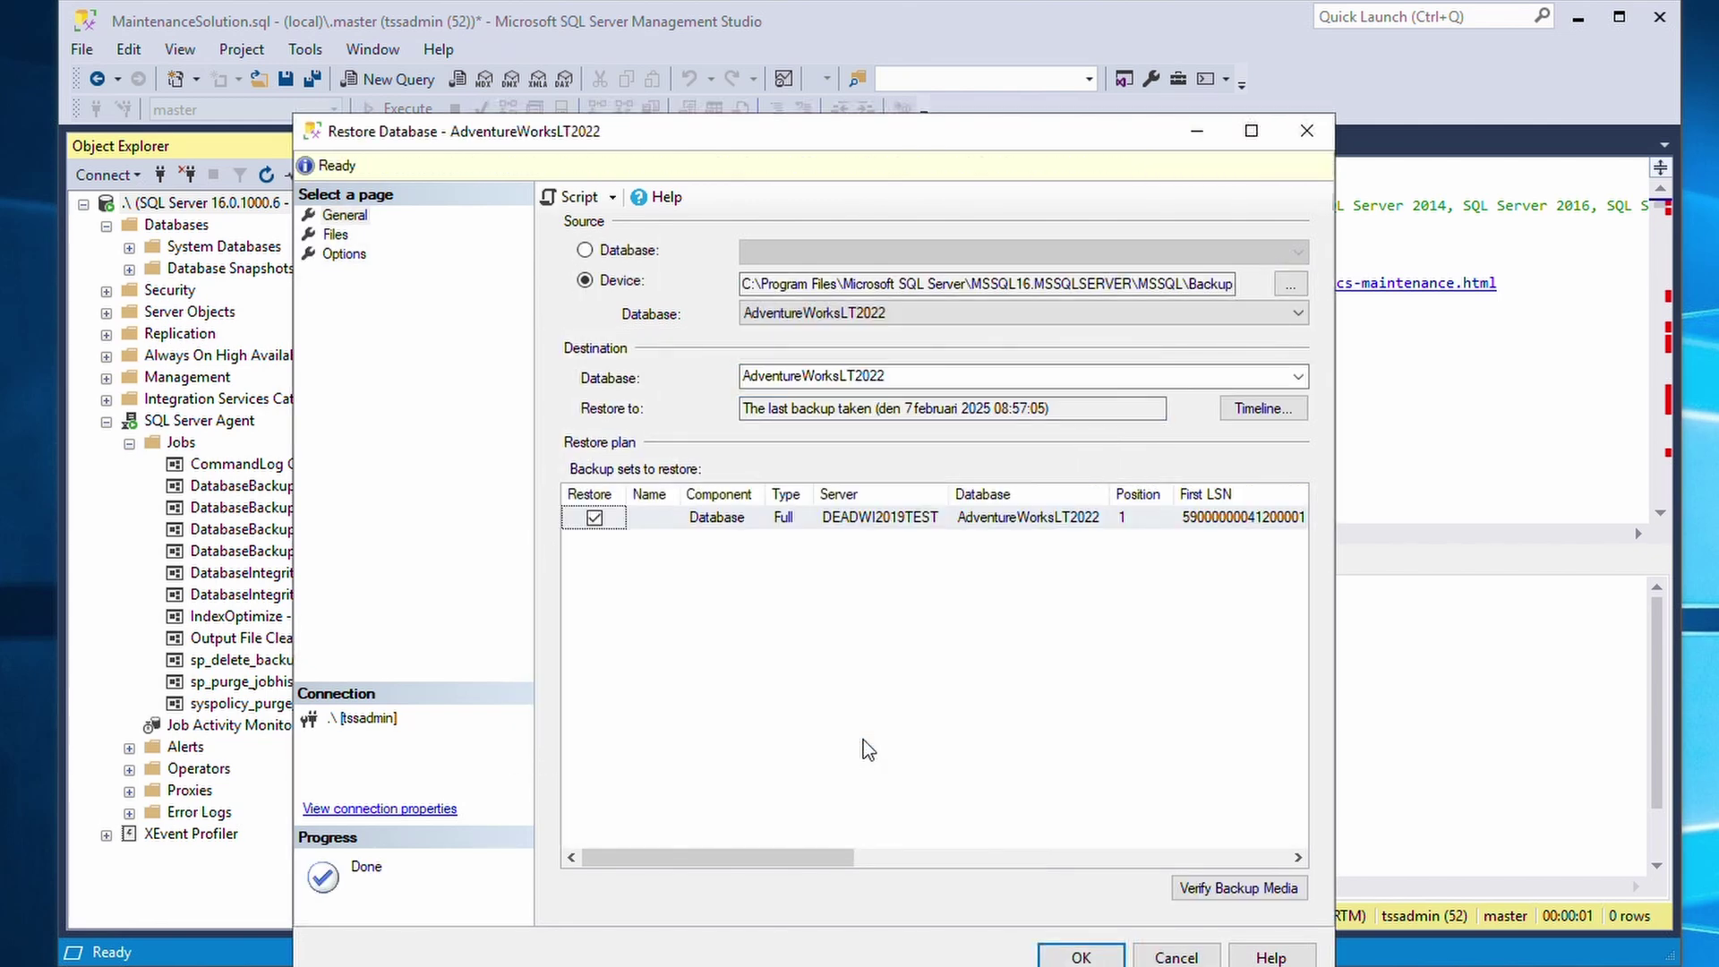
{"action": "left_click", "coordinate": [1082, 957]}
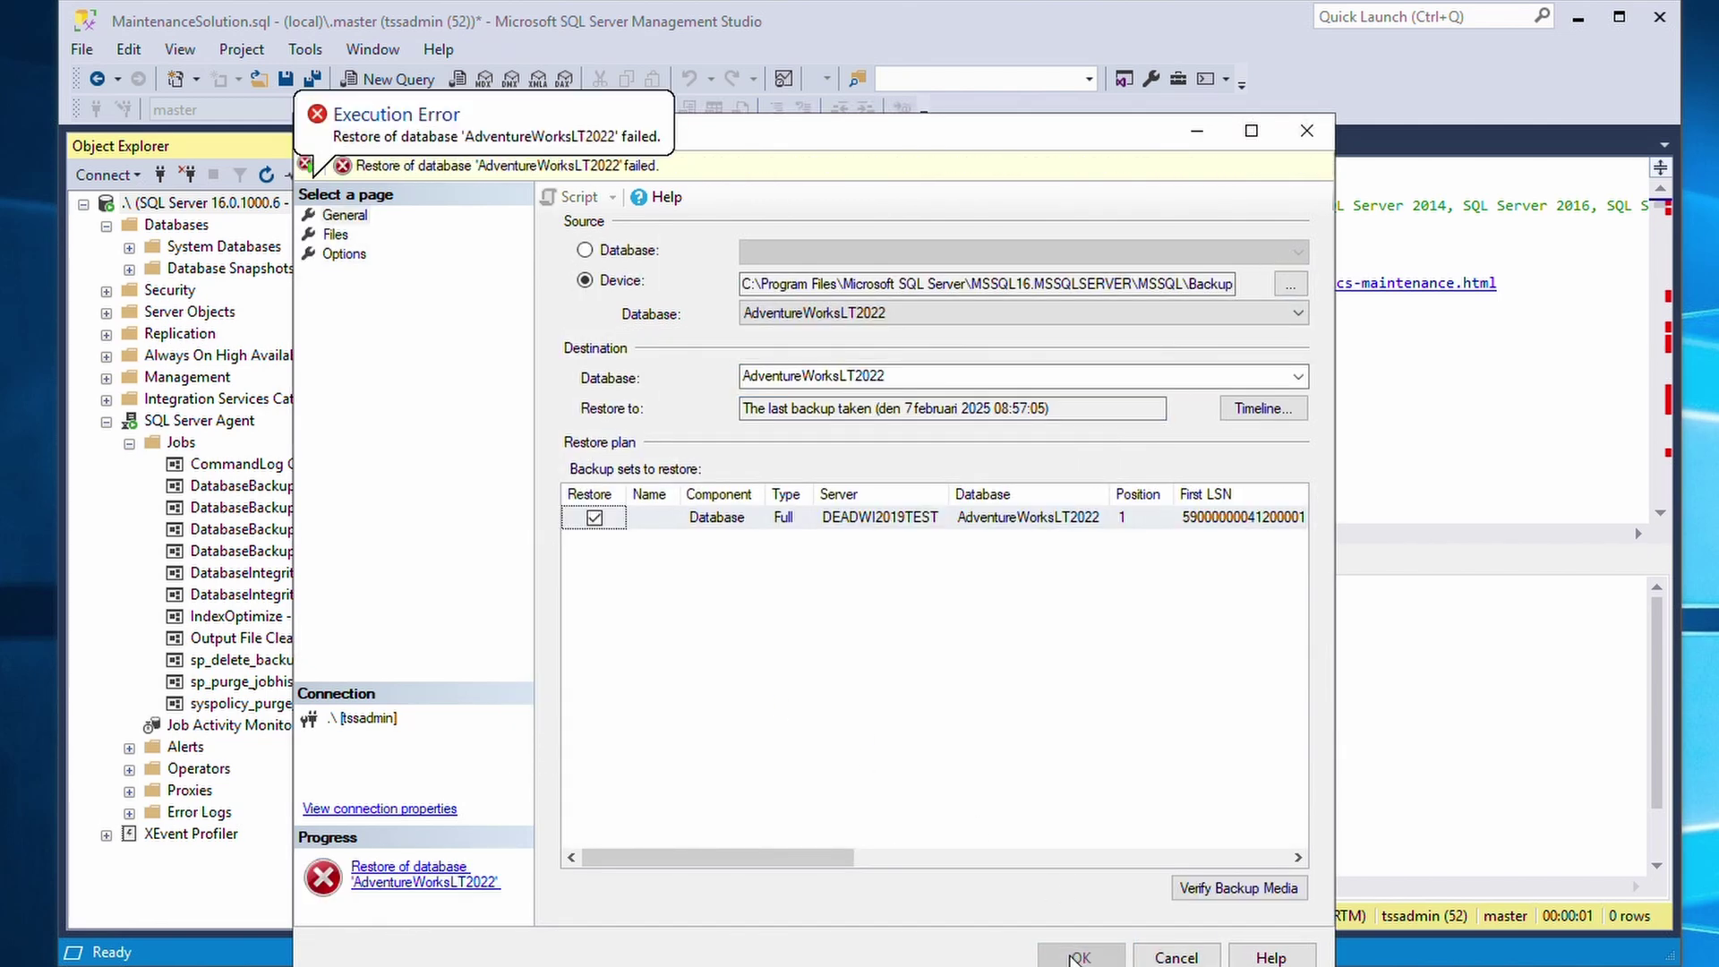
{"action": "left_click", "coordinate": [427, 881]}
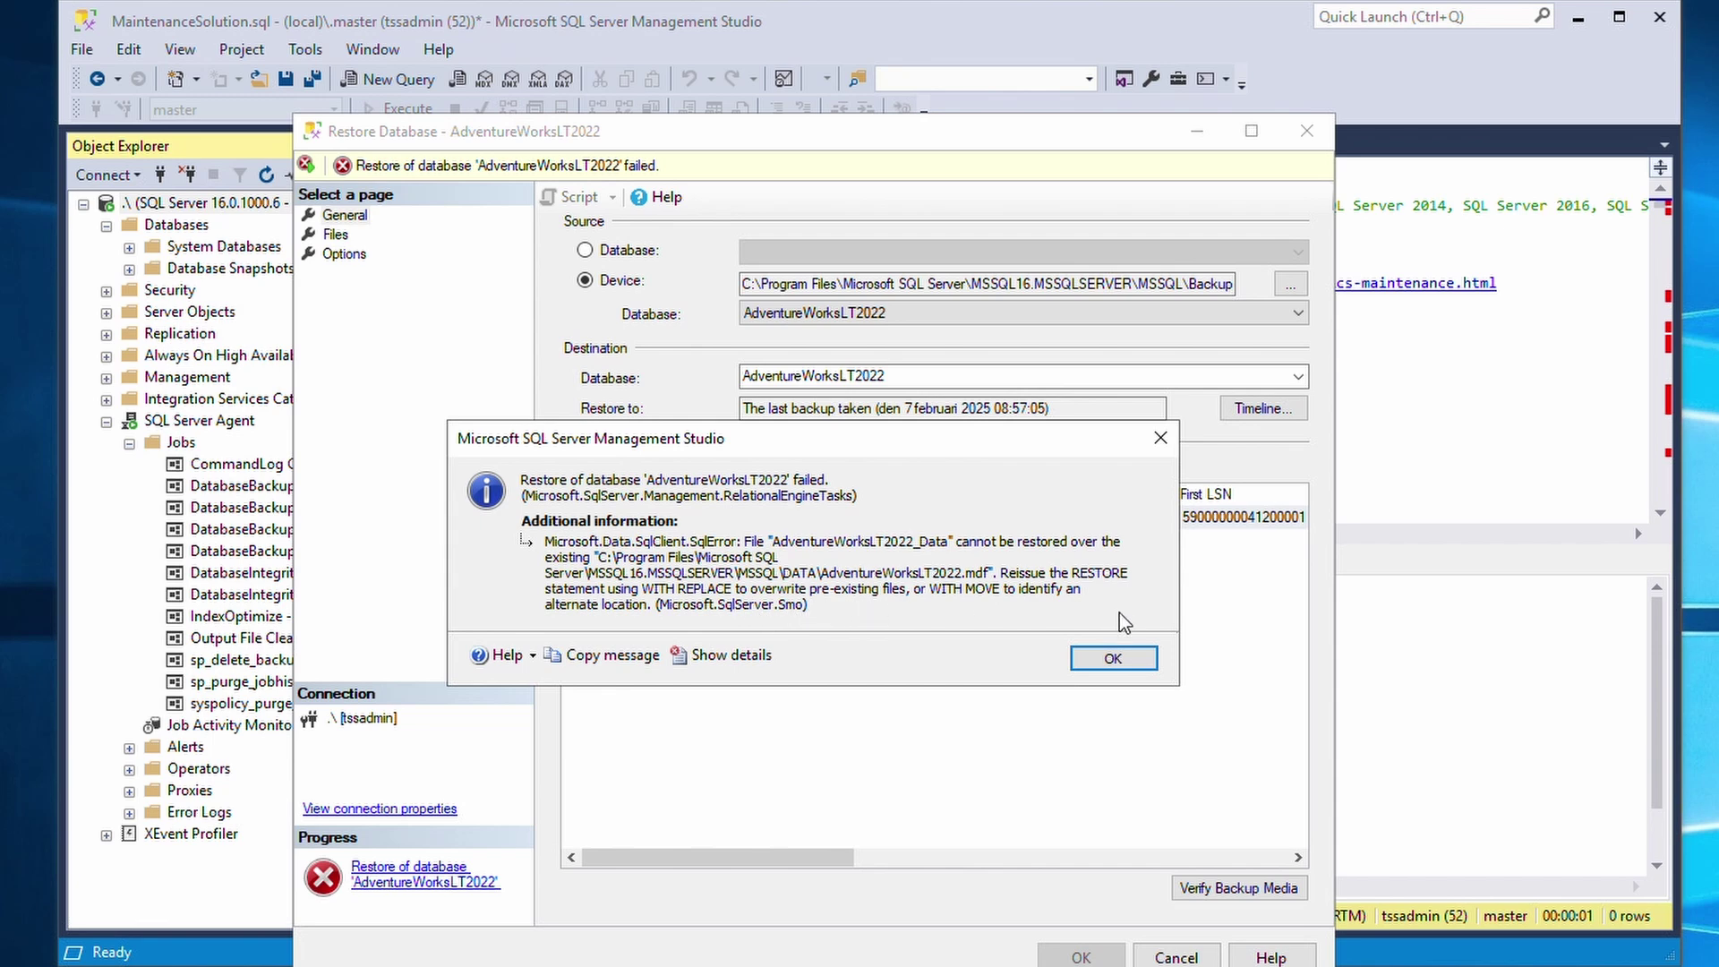
{"action": "left_click", "coordinate": [1114, 660]}
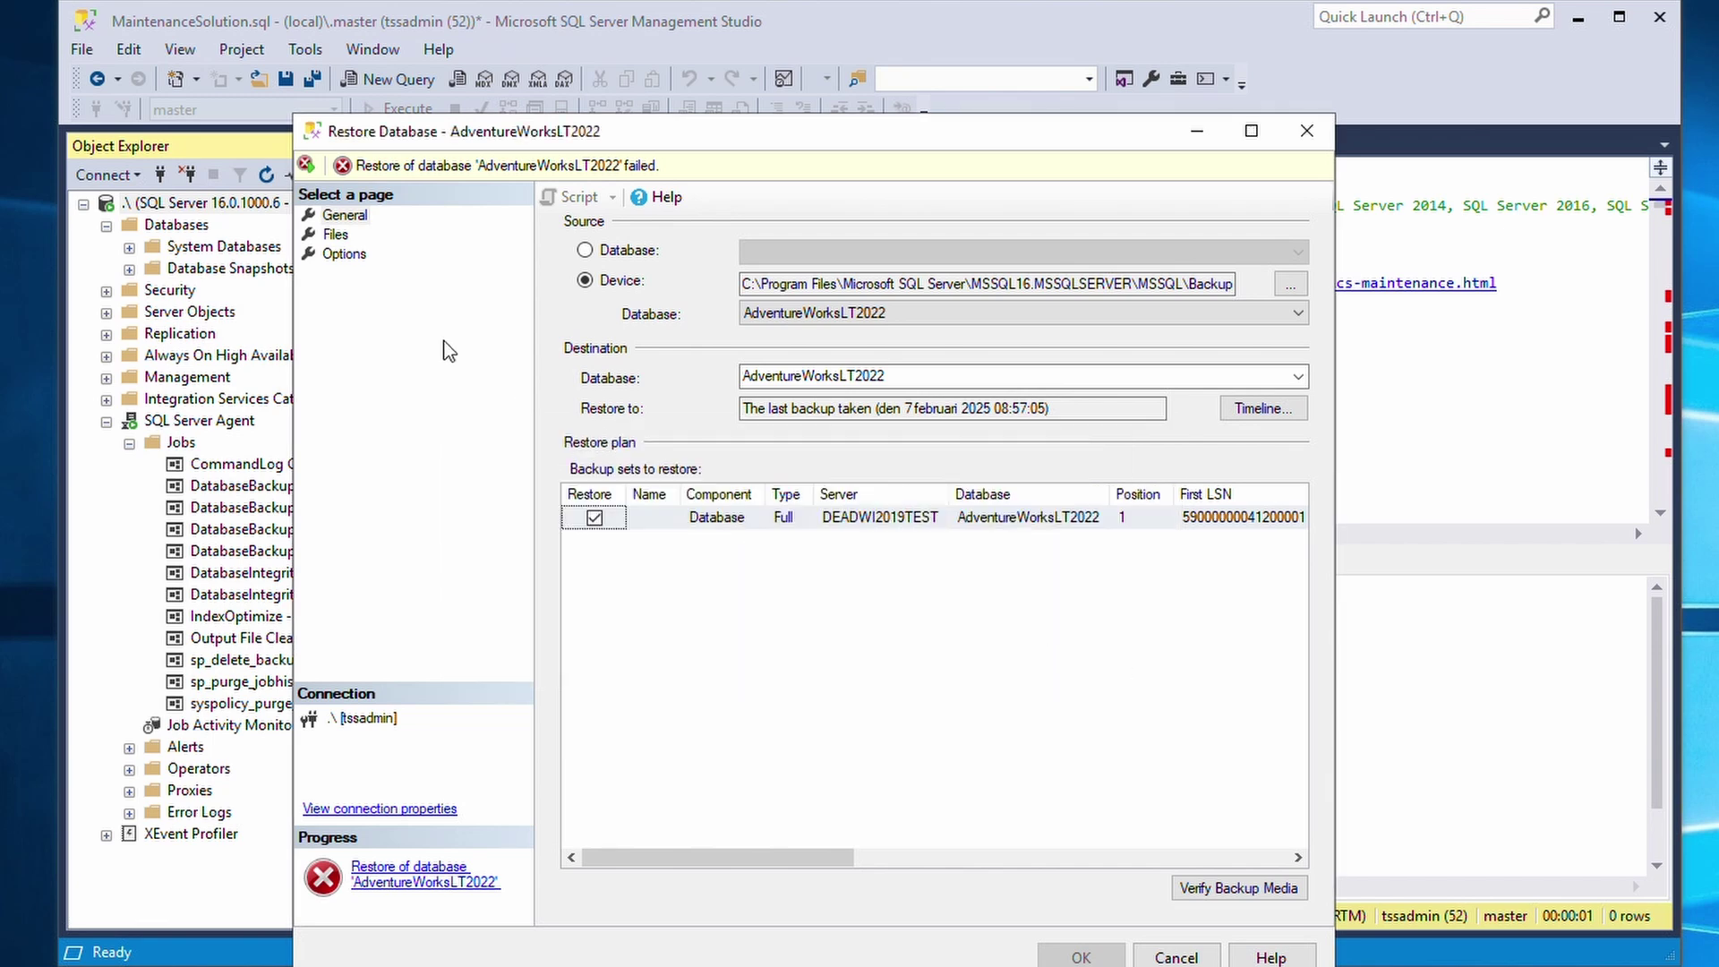
Enable 'Overwrite the existing database (WITH REPLACE)' and rerun the restore to success
{"action": "left_click", "coordinate": [337, 236]}
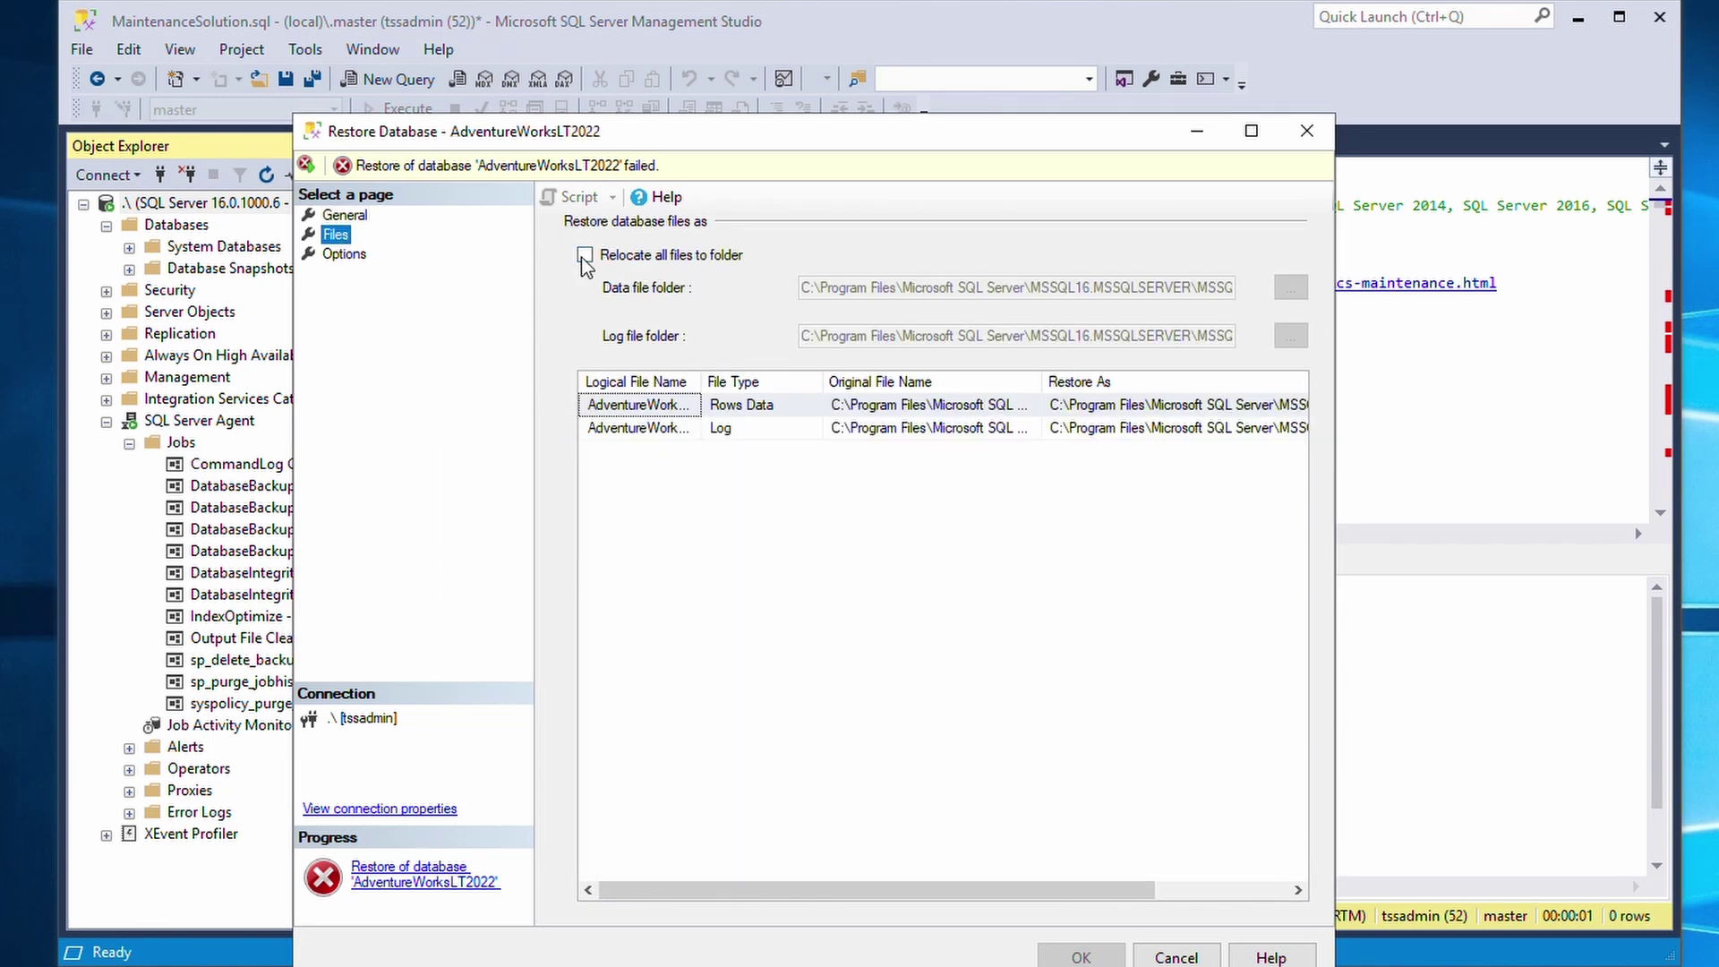
{"action": "left_click", "coordinate": [342, 257]}
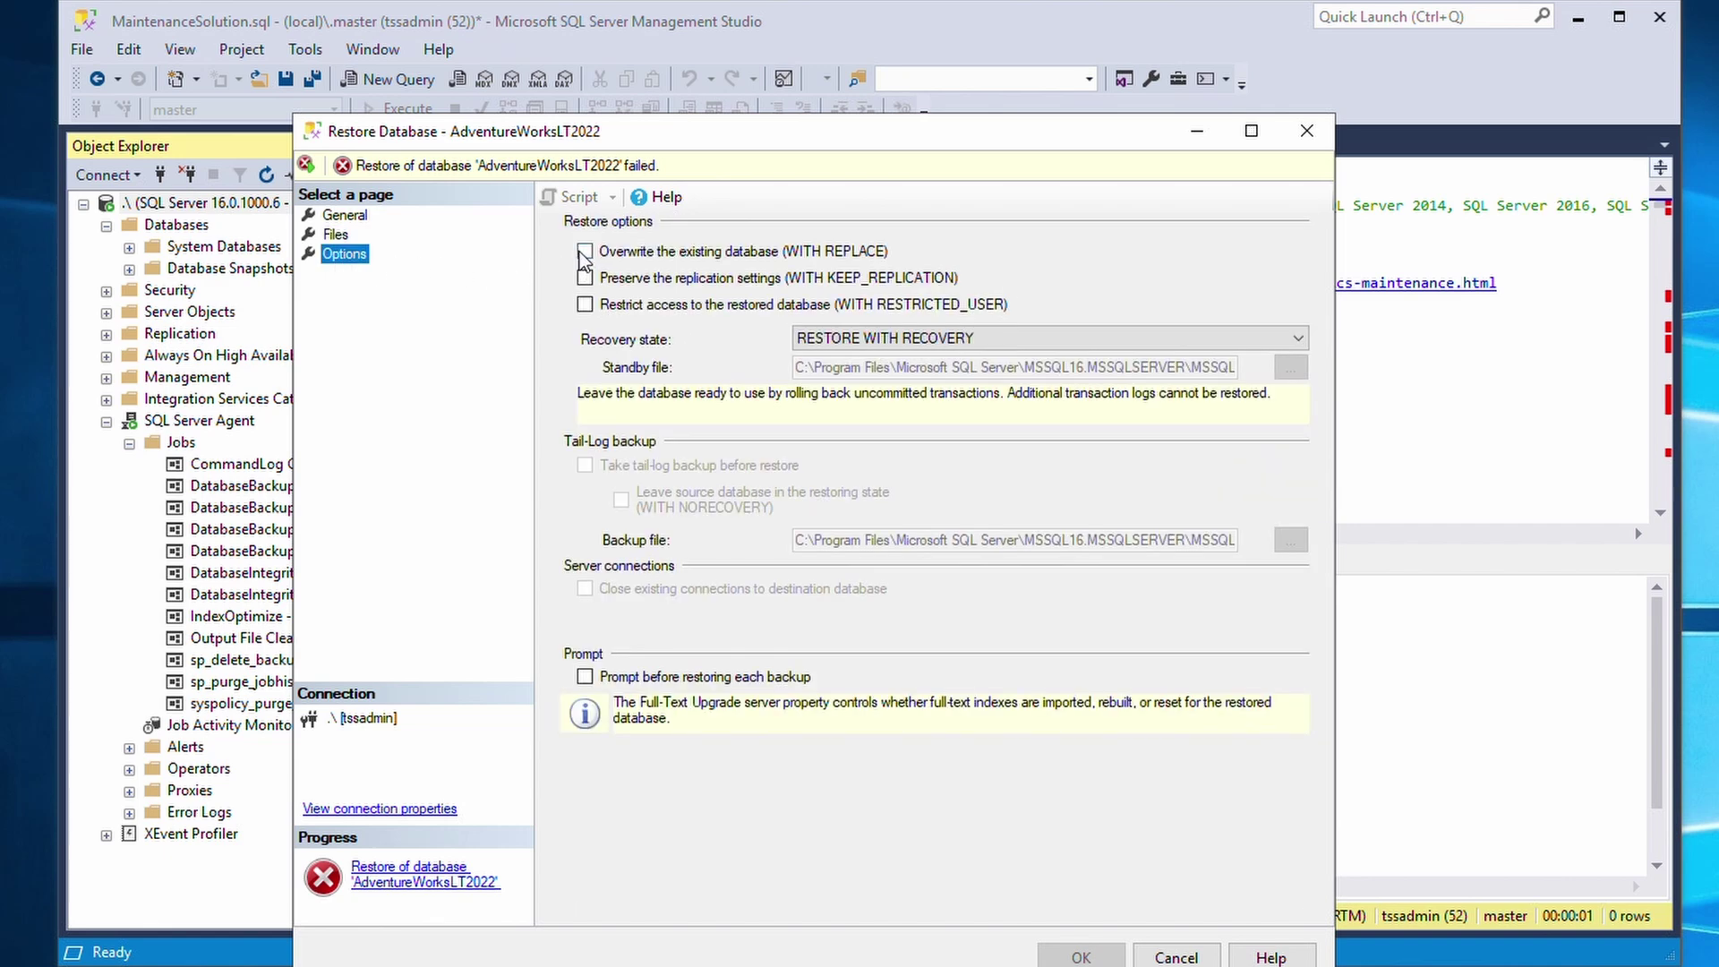
{"action": "left_click", "coordinate": [585, 253]}
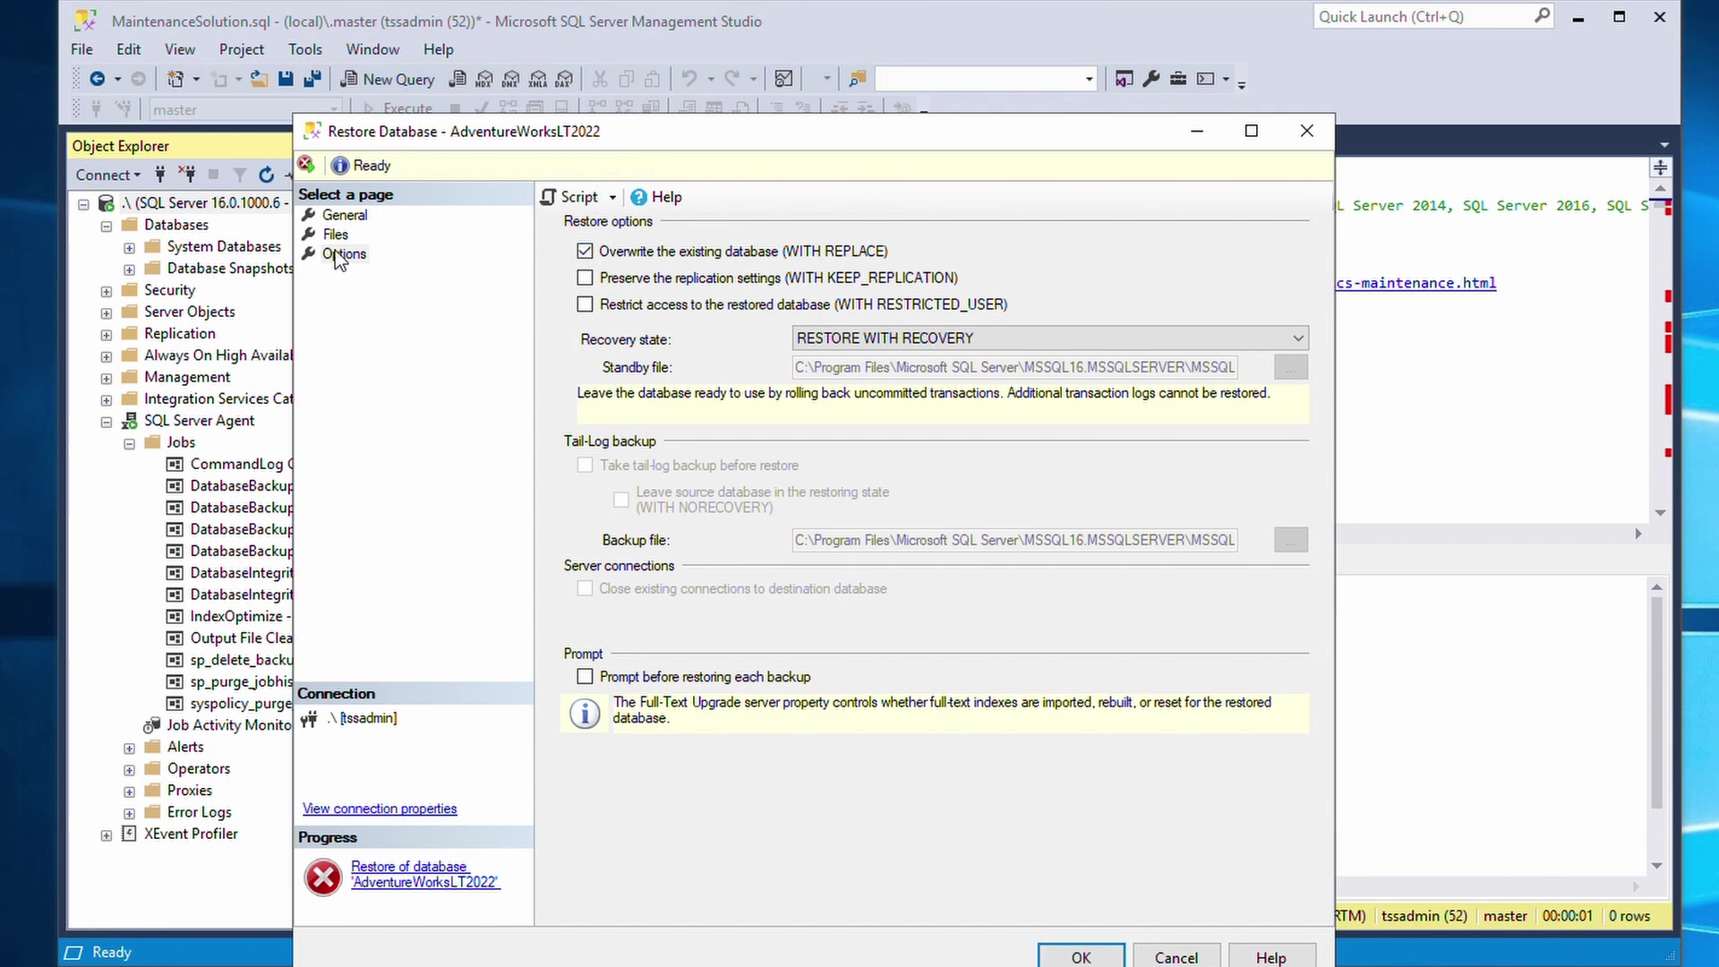
{"action": "left_click", "coordinate": [1079, 955]}
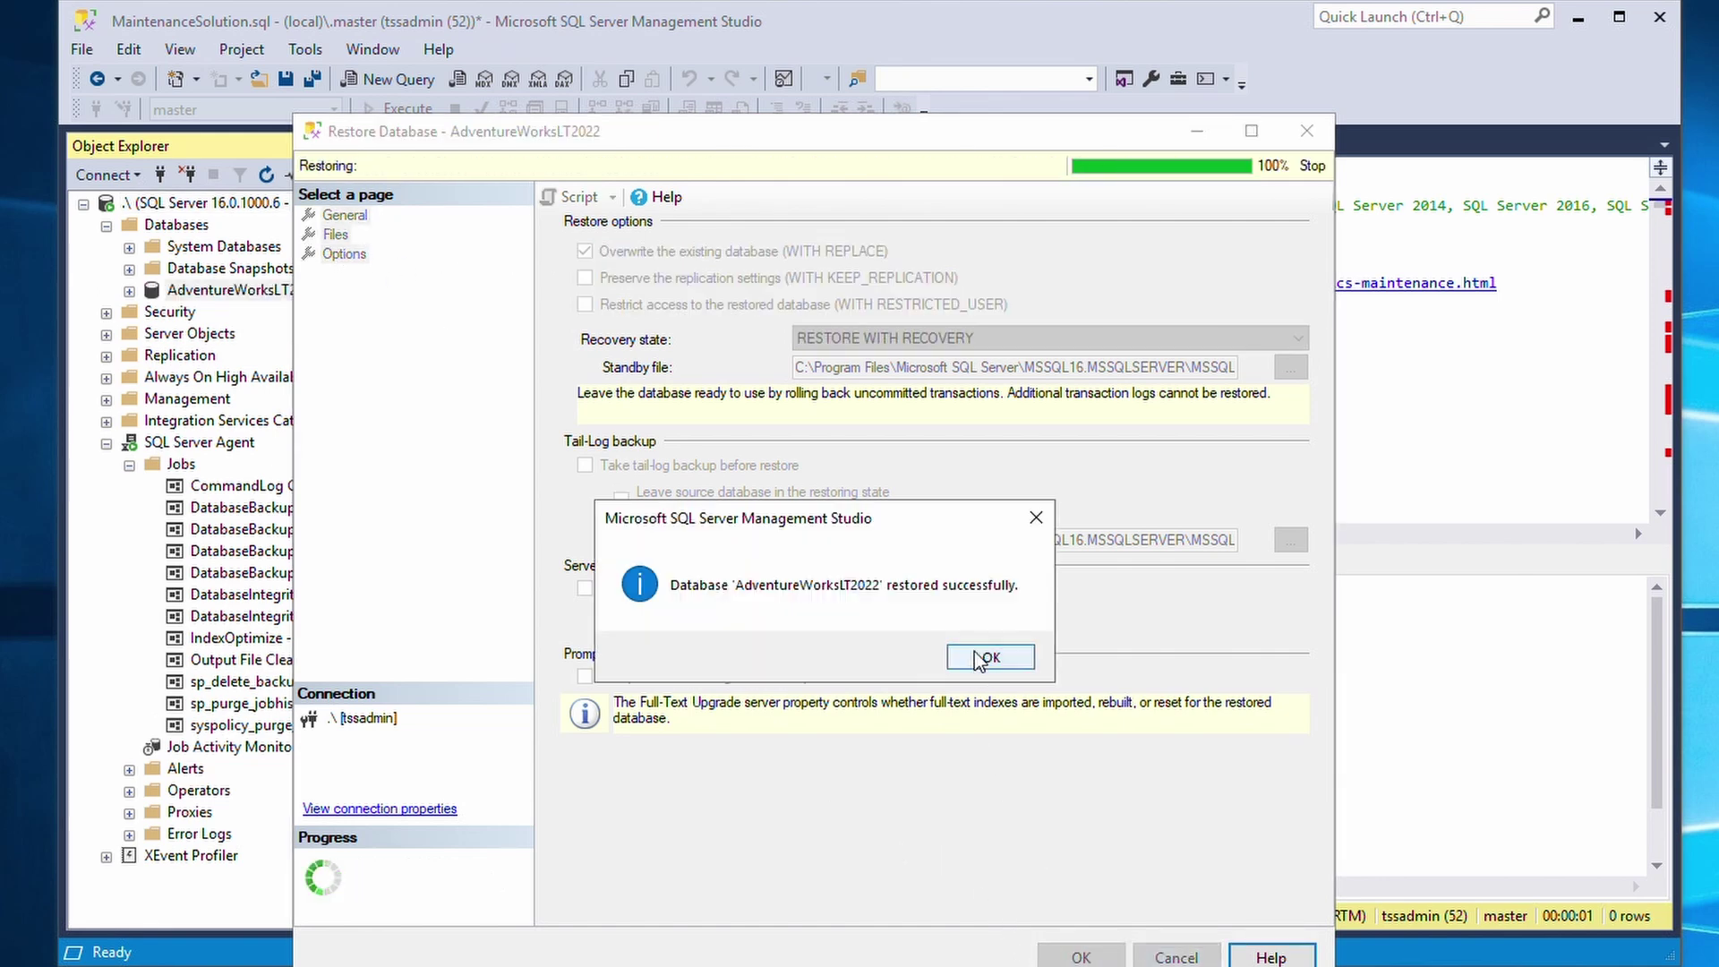
{"action": "left_click", "coordinate": [982, 658]}
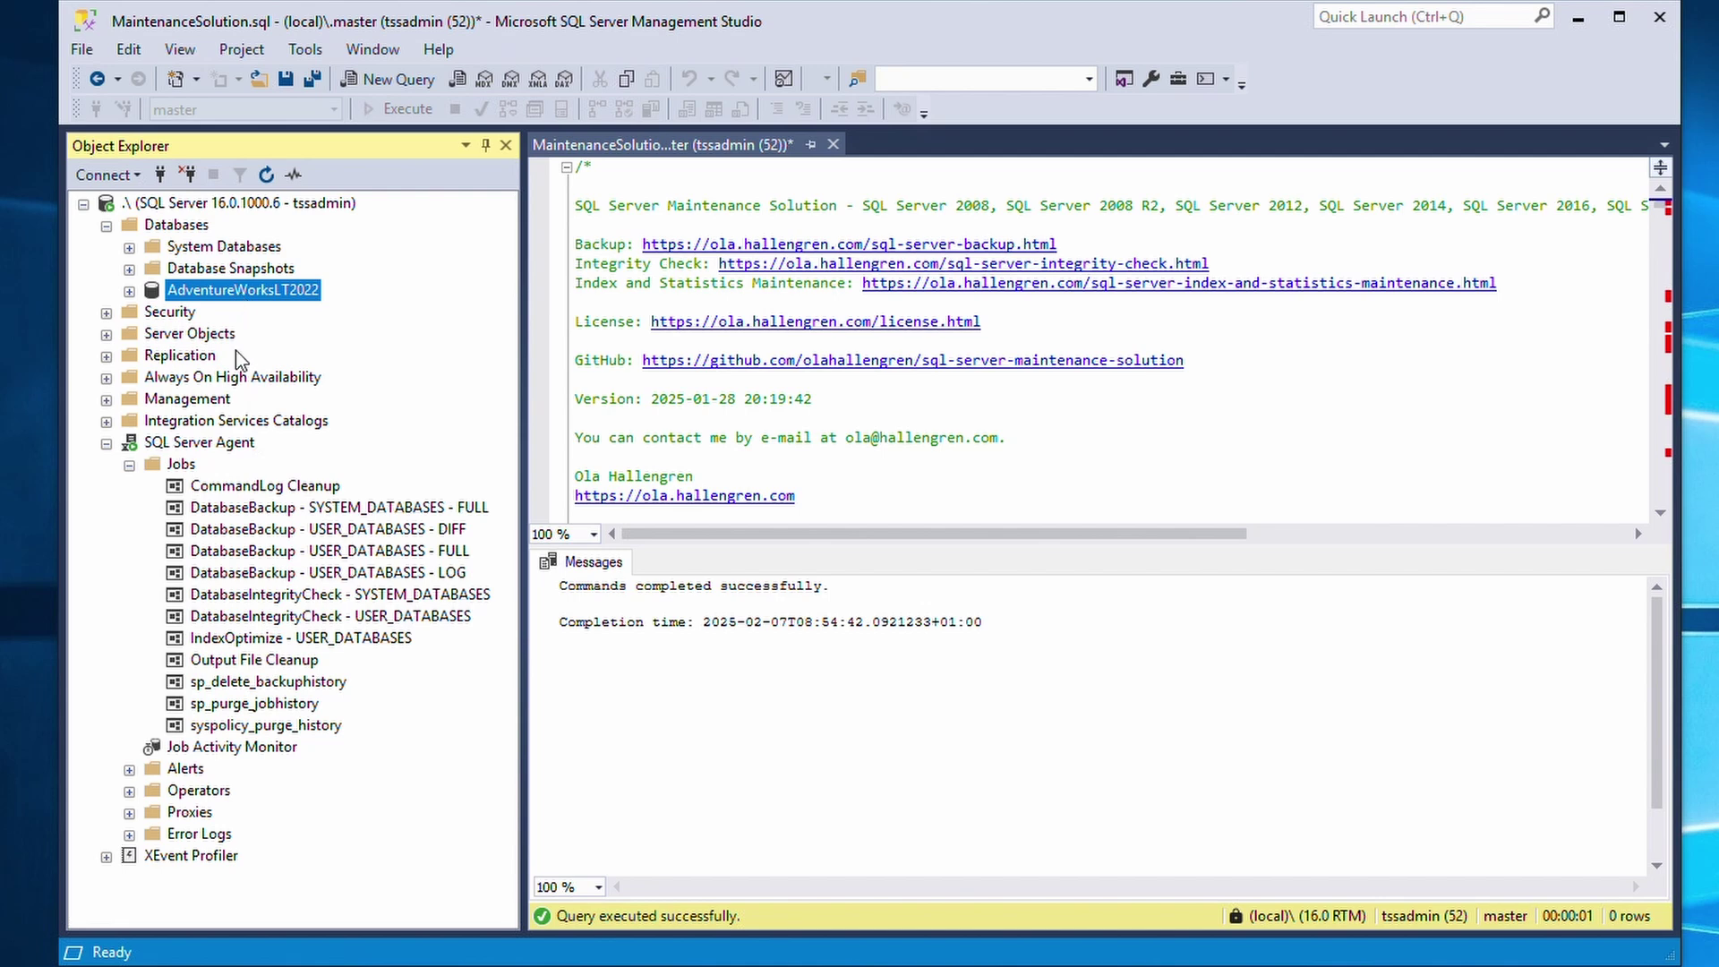
Select the top 1000 rows of the restored SalesLT.Customer table
{"action": "left_click", "coordinate": [130, 290]}
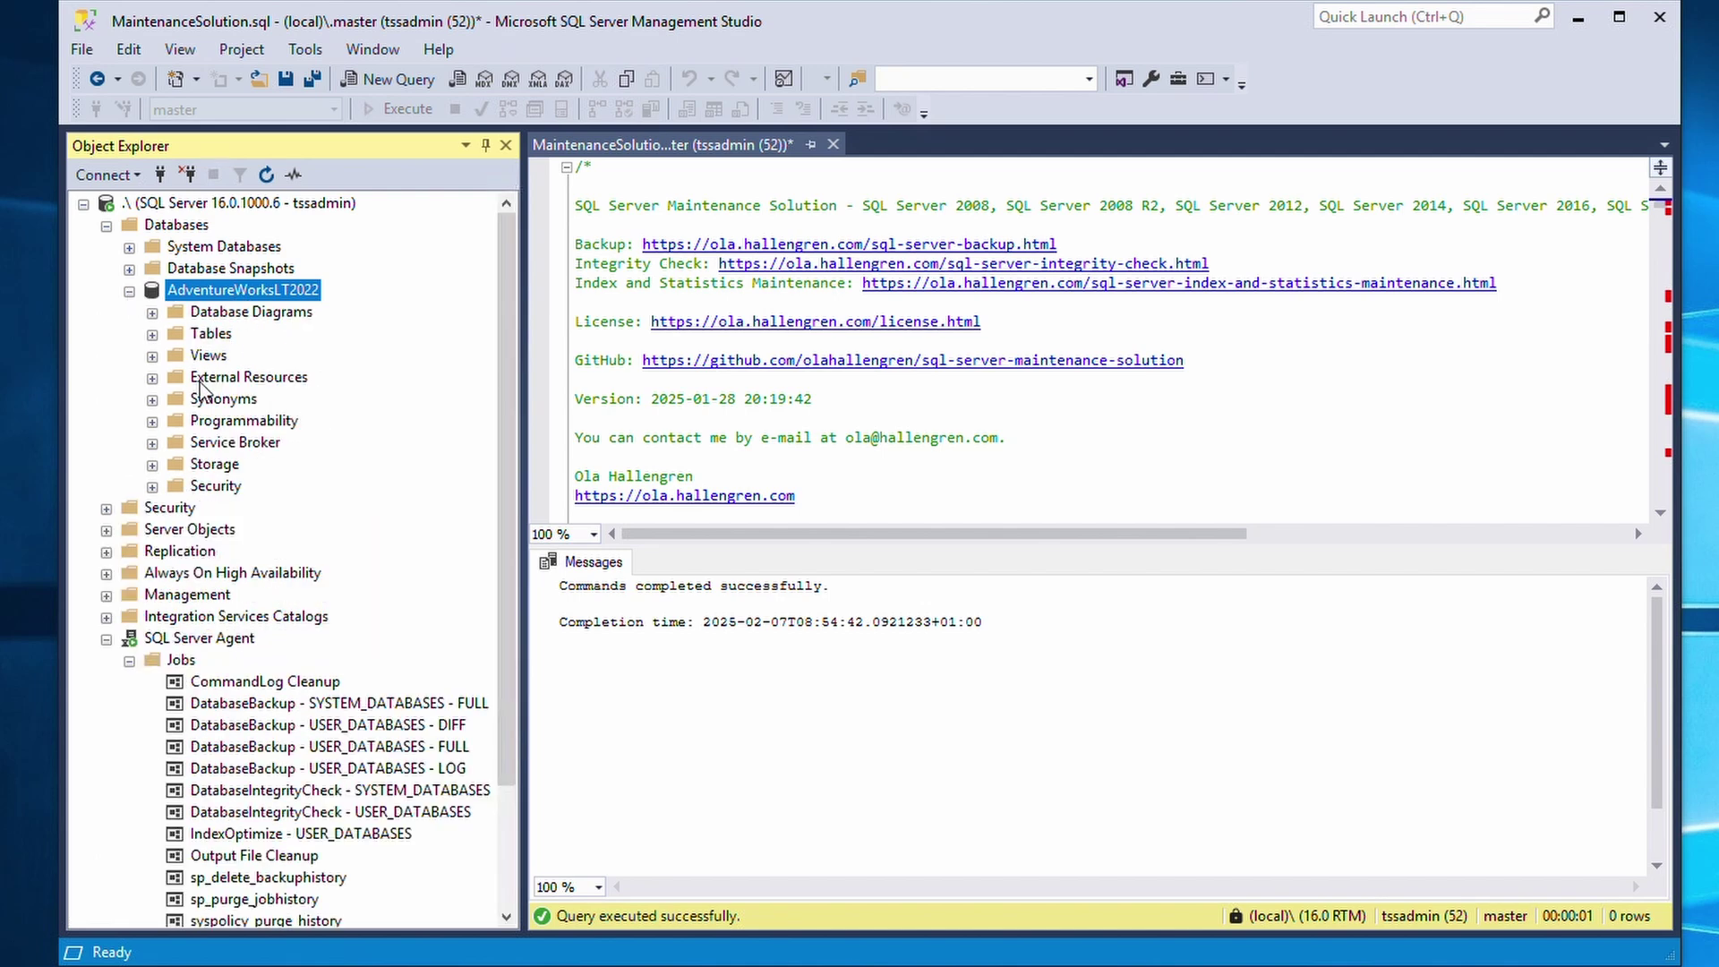
{"action": "left_click", "coordinate": [153, 334]}
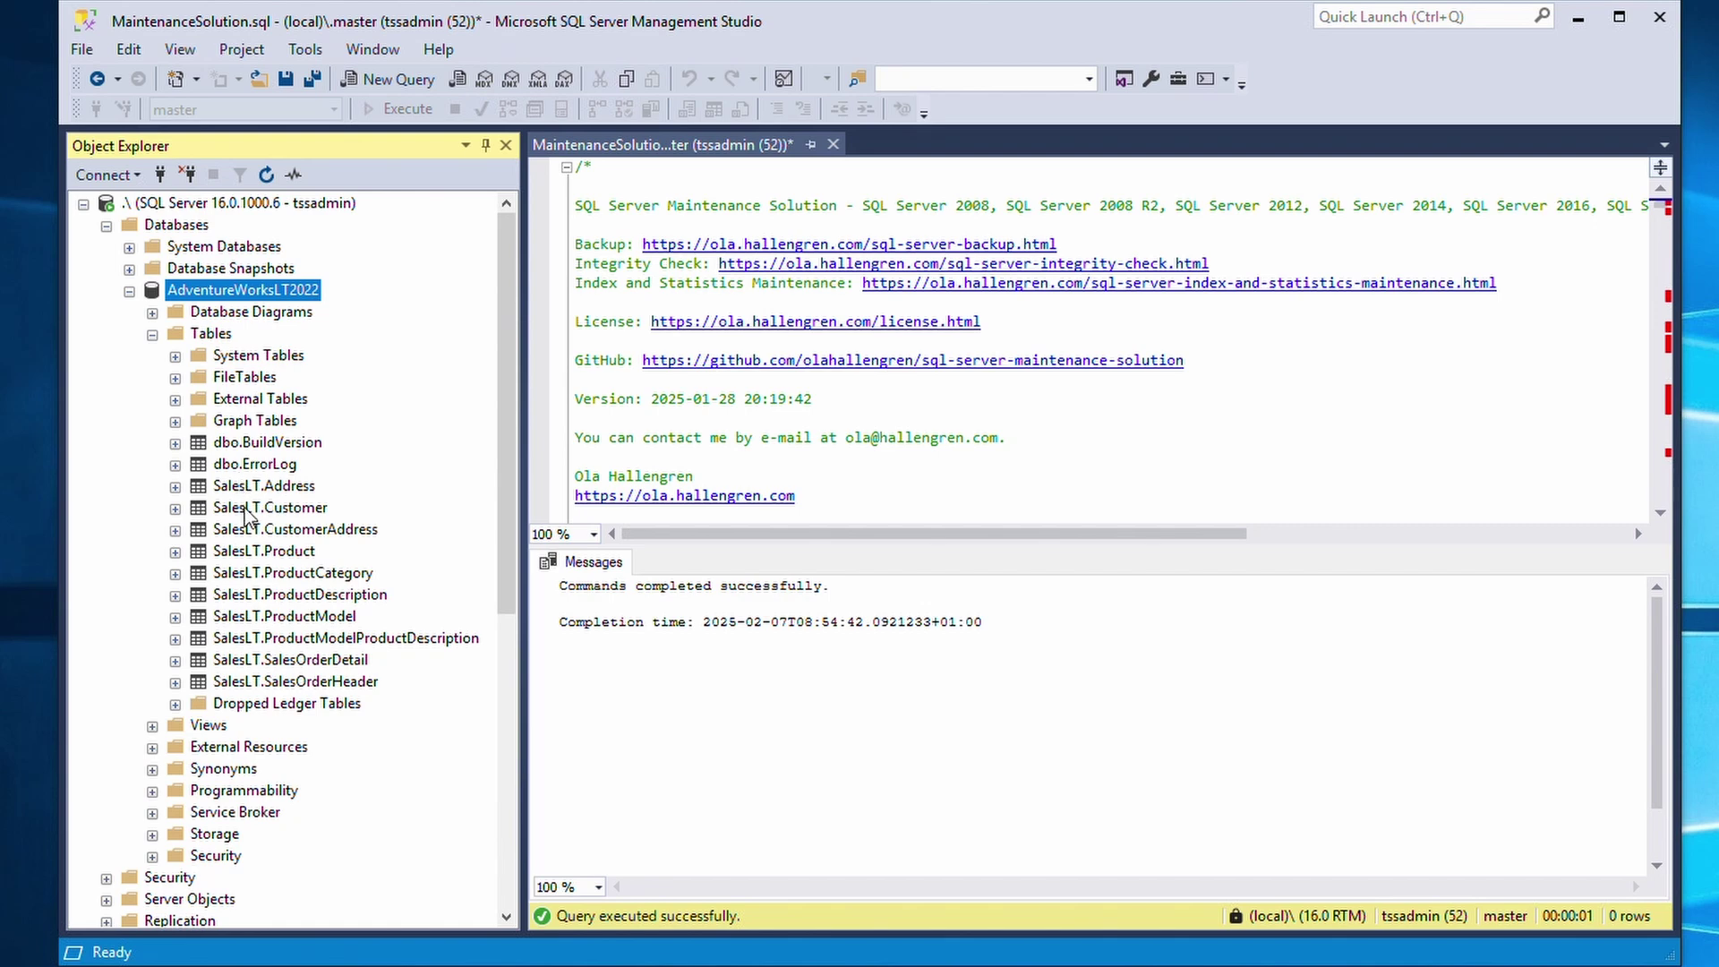
{"action": "left_click", "coordinate": [251, 509]}
{"action": "double_click", "coordinate": [245, 511]}
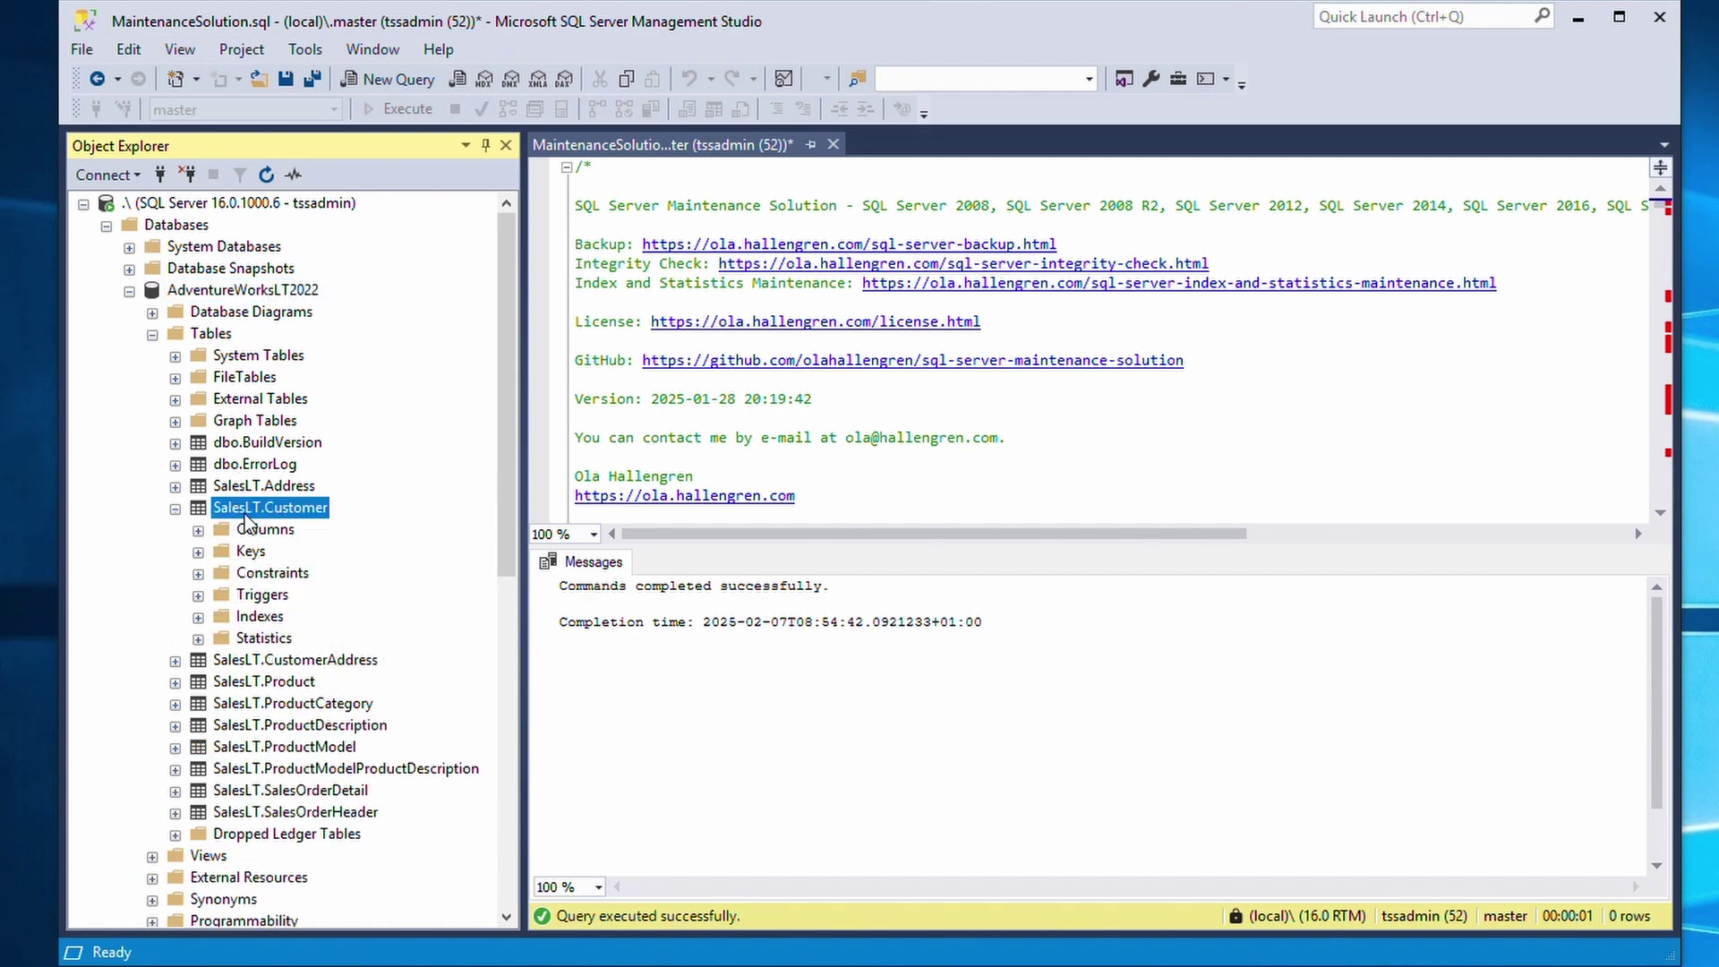
{"action": "right_click", "coordinate": [246, 518]}
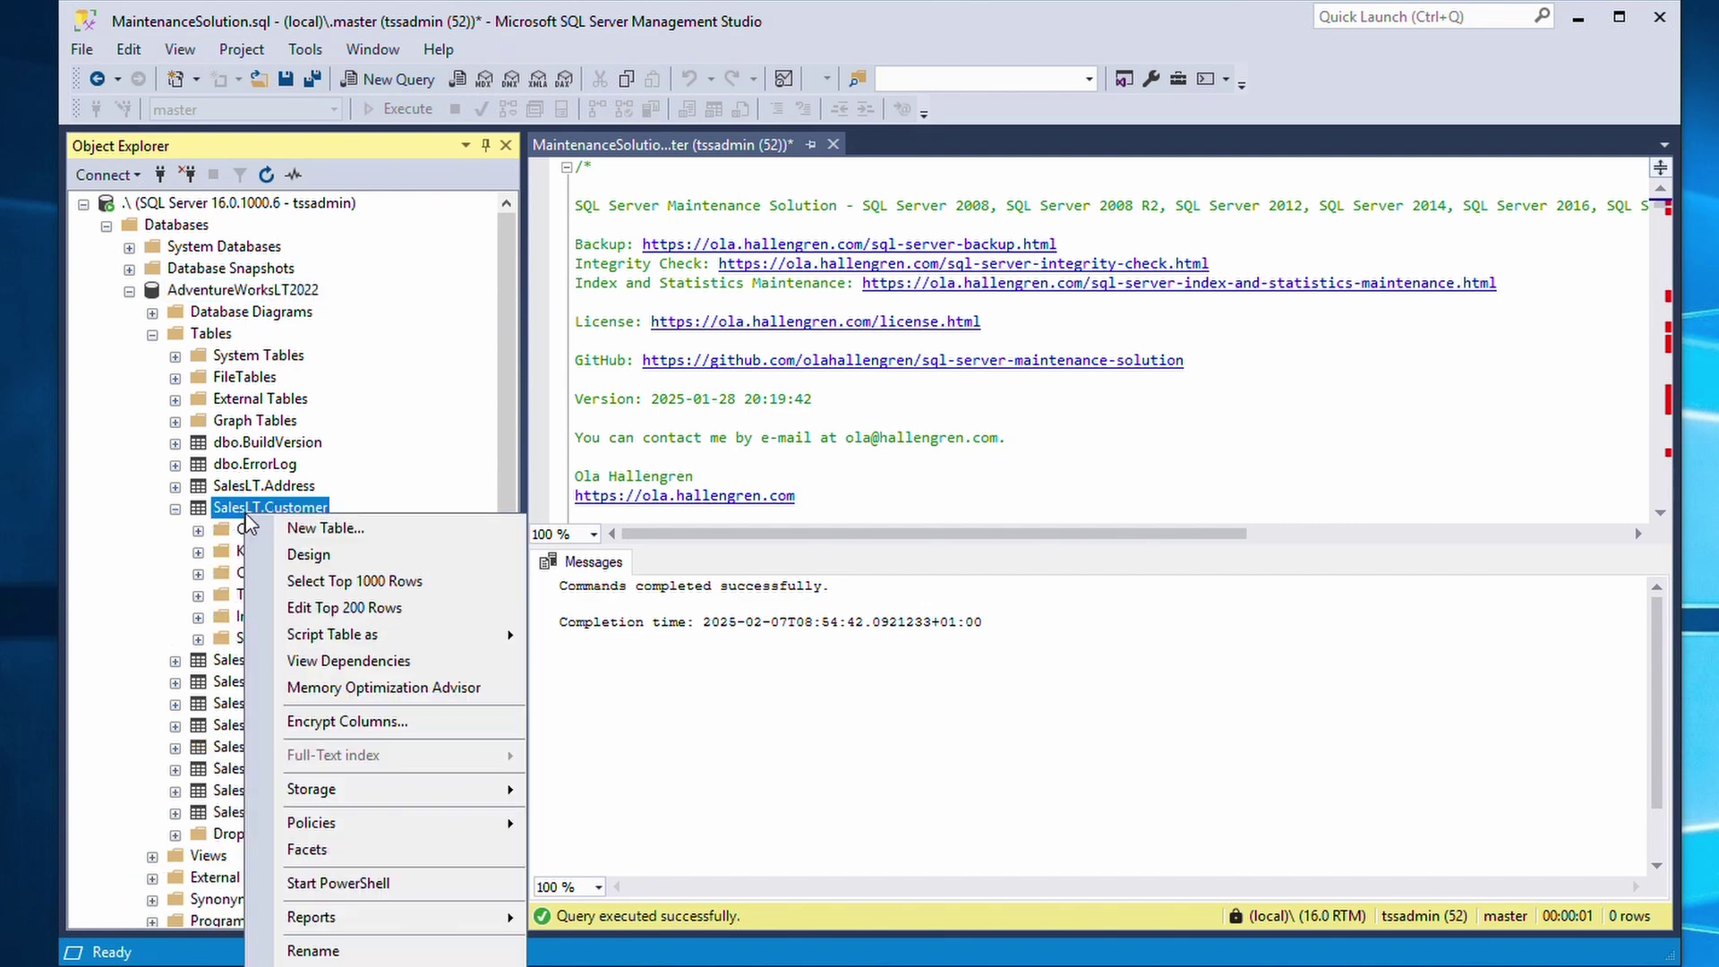
{"action": "left_click", "coordinate": [270, 580]}
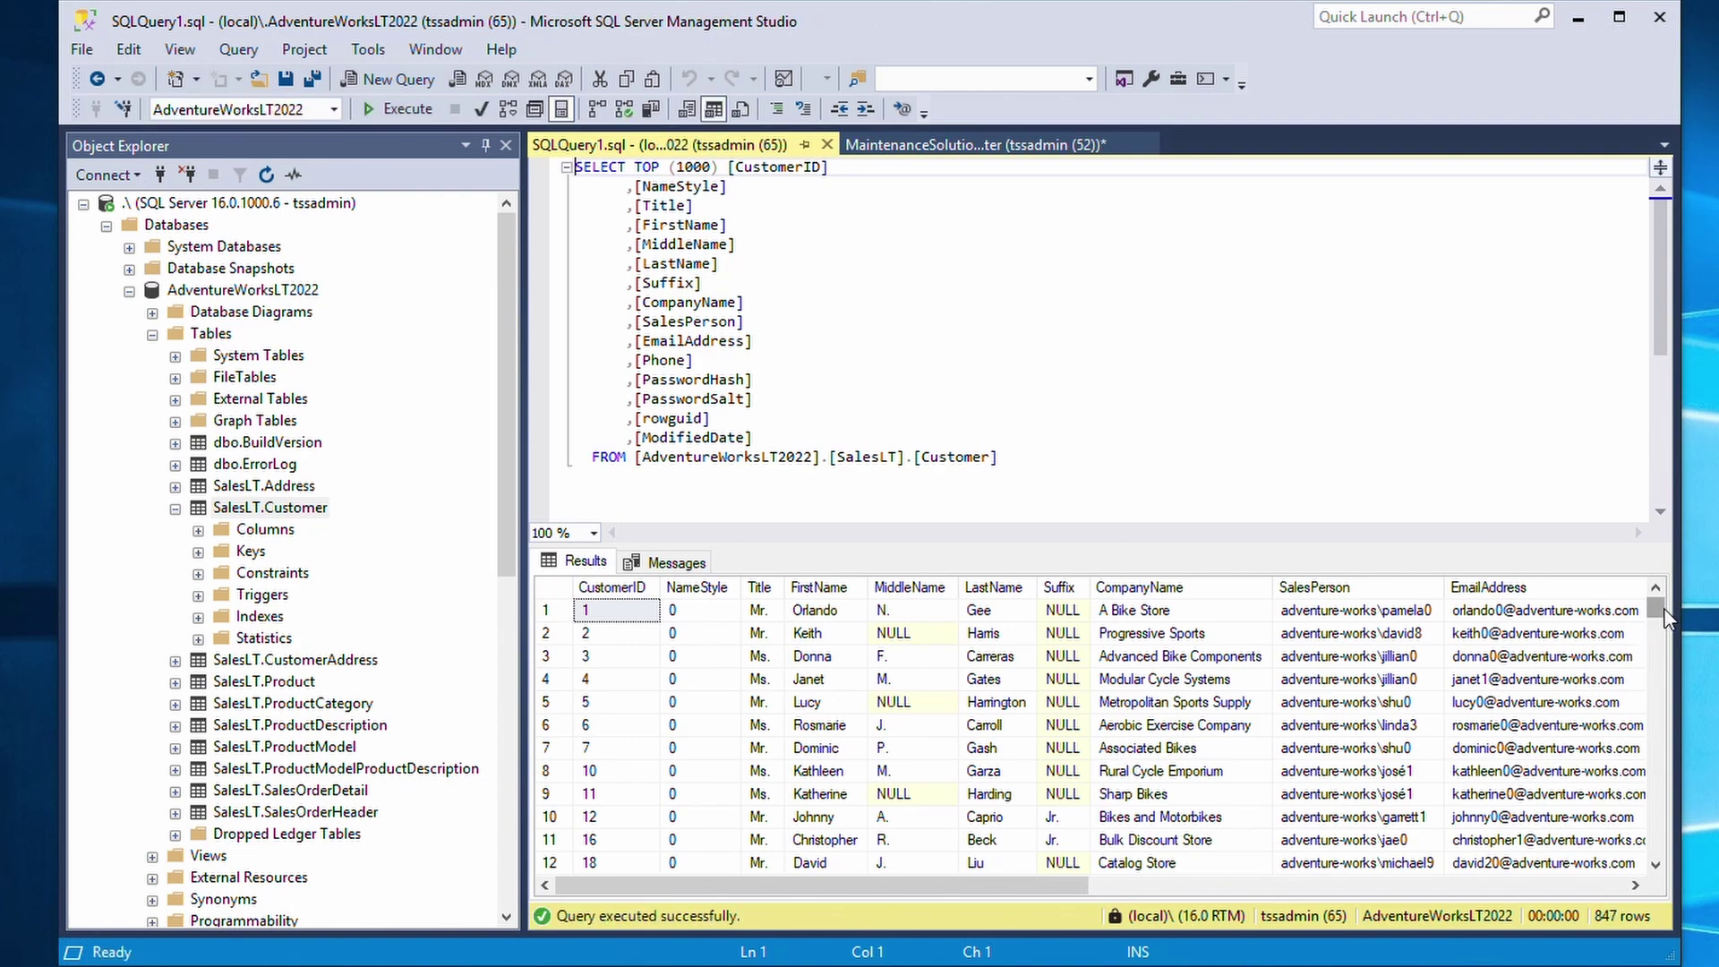
{"action": "left_click_drag", "start_coordinate": [1665, 616], "coordinate": [1660, 799]}
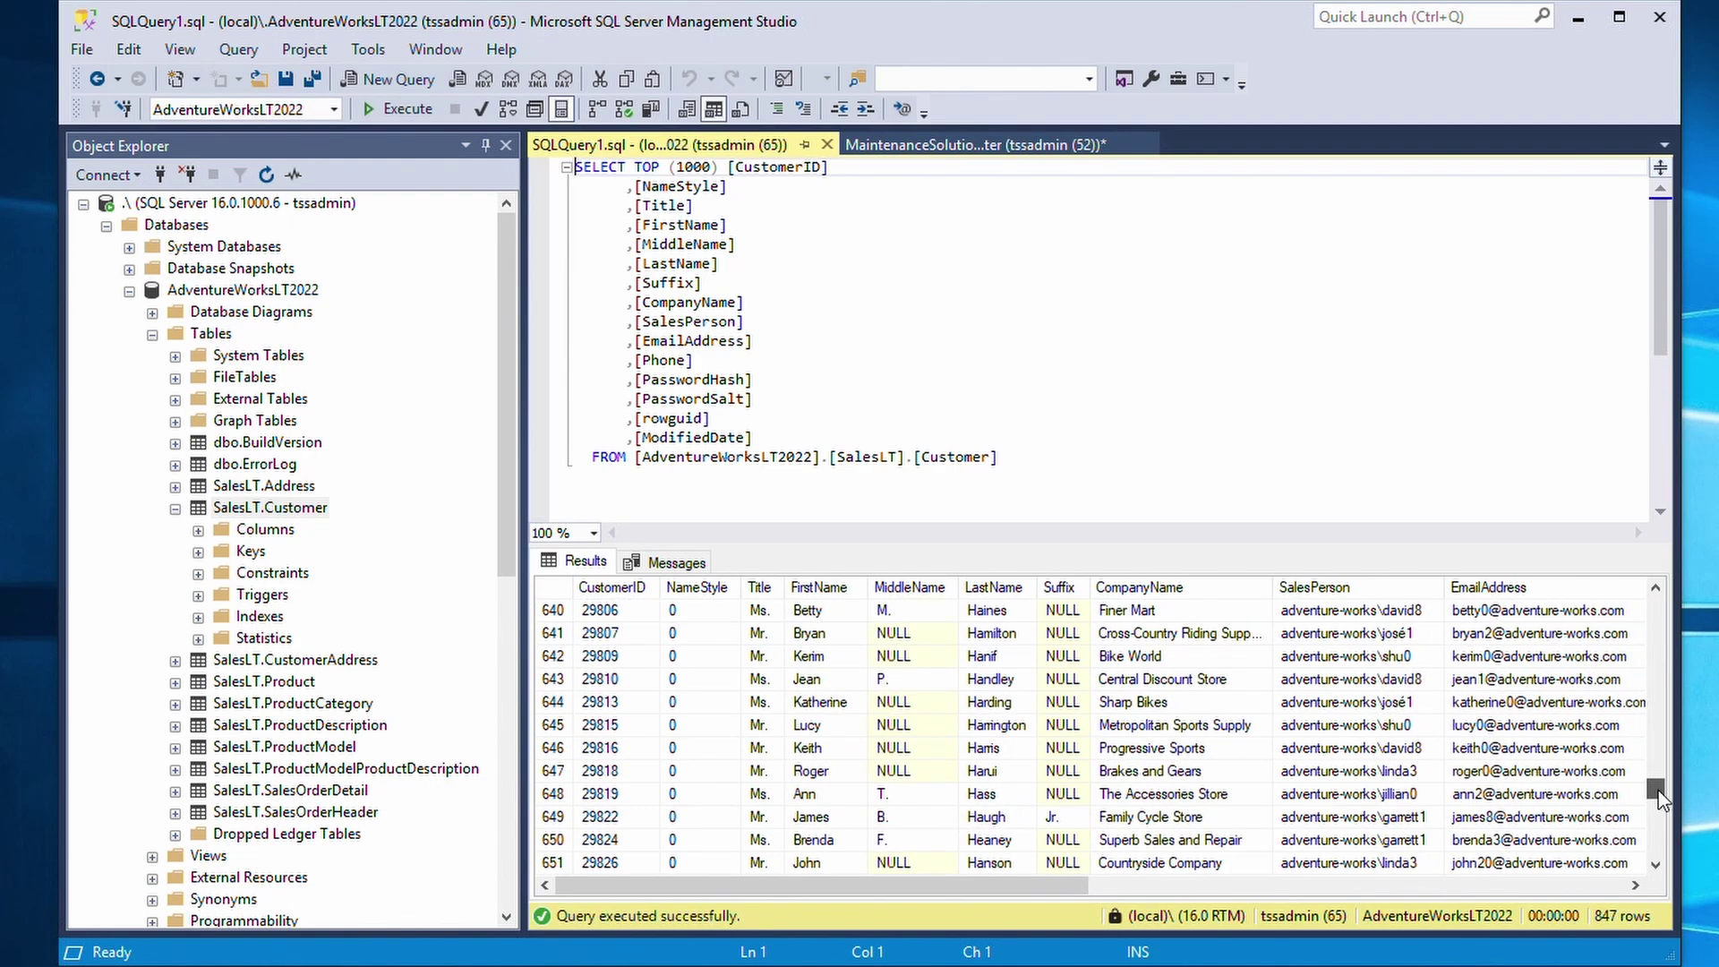
{"action": "left_click_drag", "start_coordinate": [1661, 798], "coordinate": [1656, 591]}
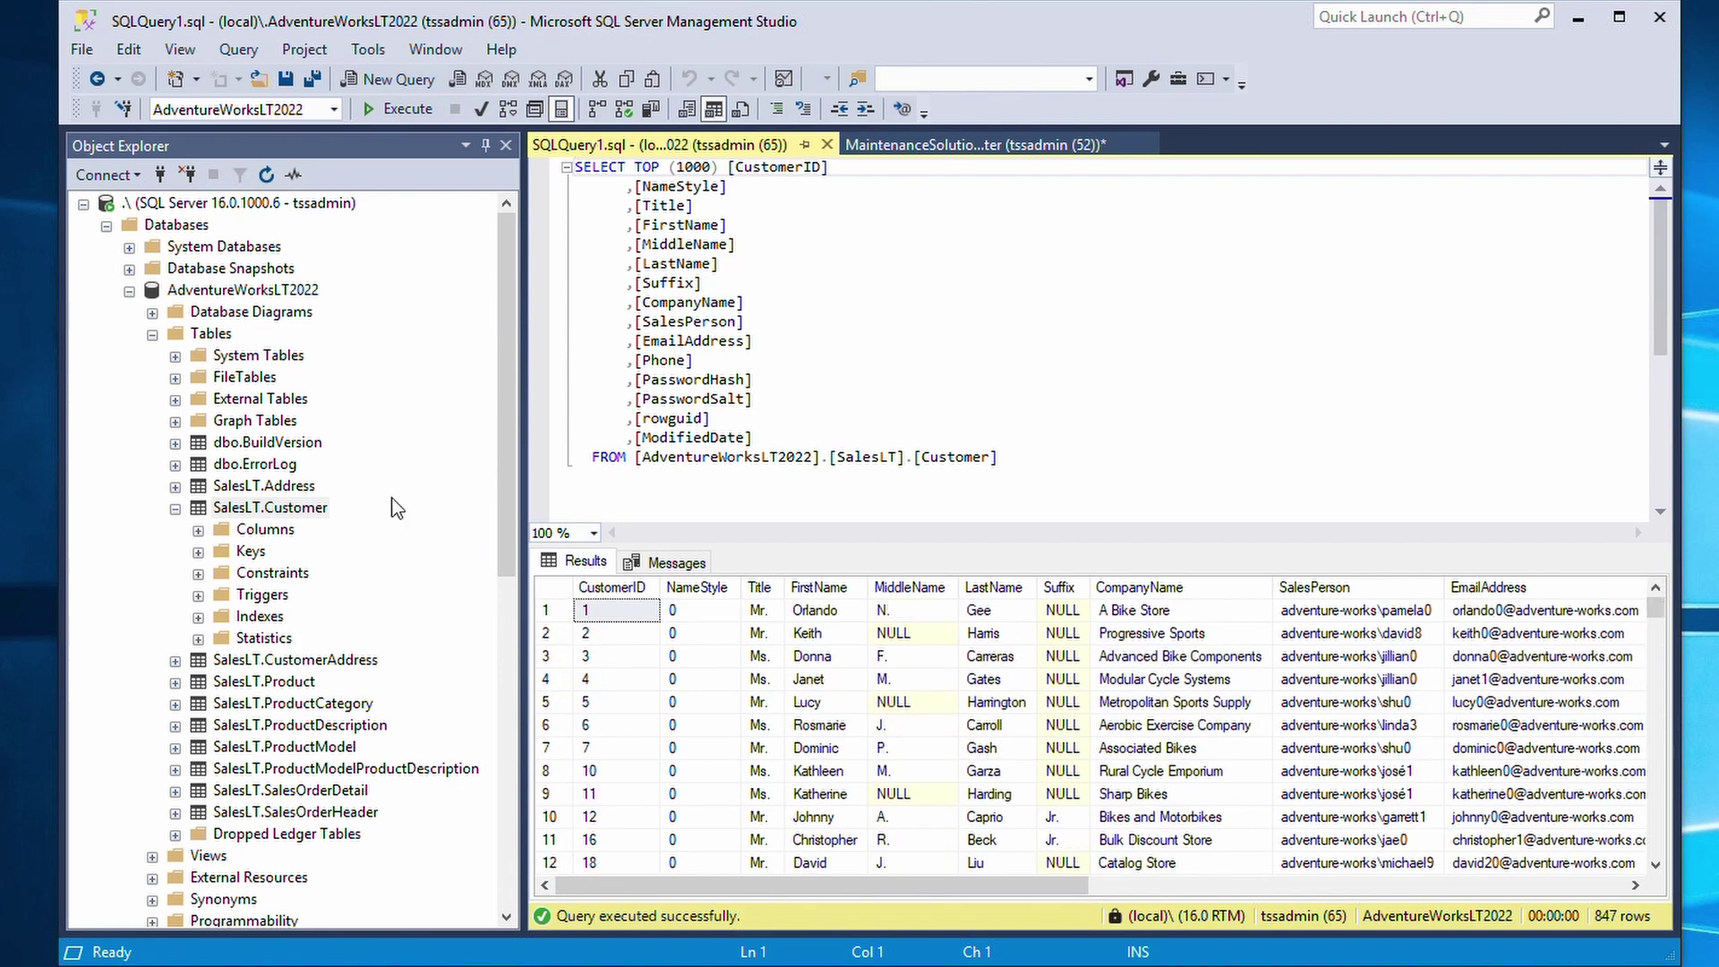
Collapse the database and SQL Server Agent trees and close the Customer query and MaintenanceSolution tabs
{"action": "left_click", "coordinate": [129, 290]}
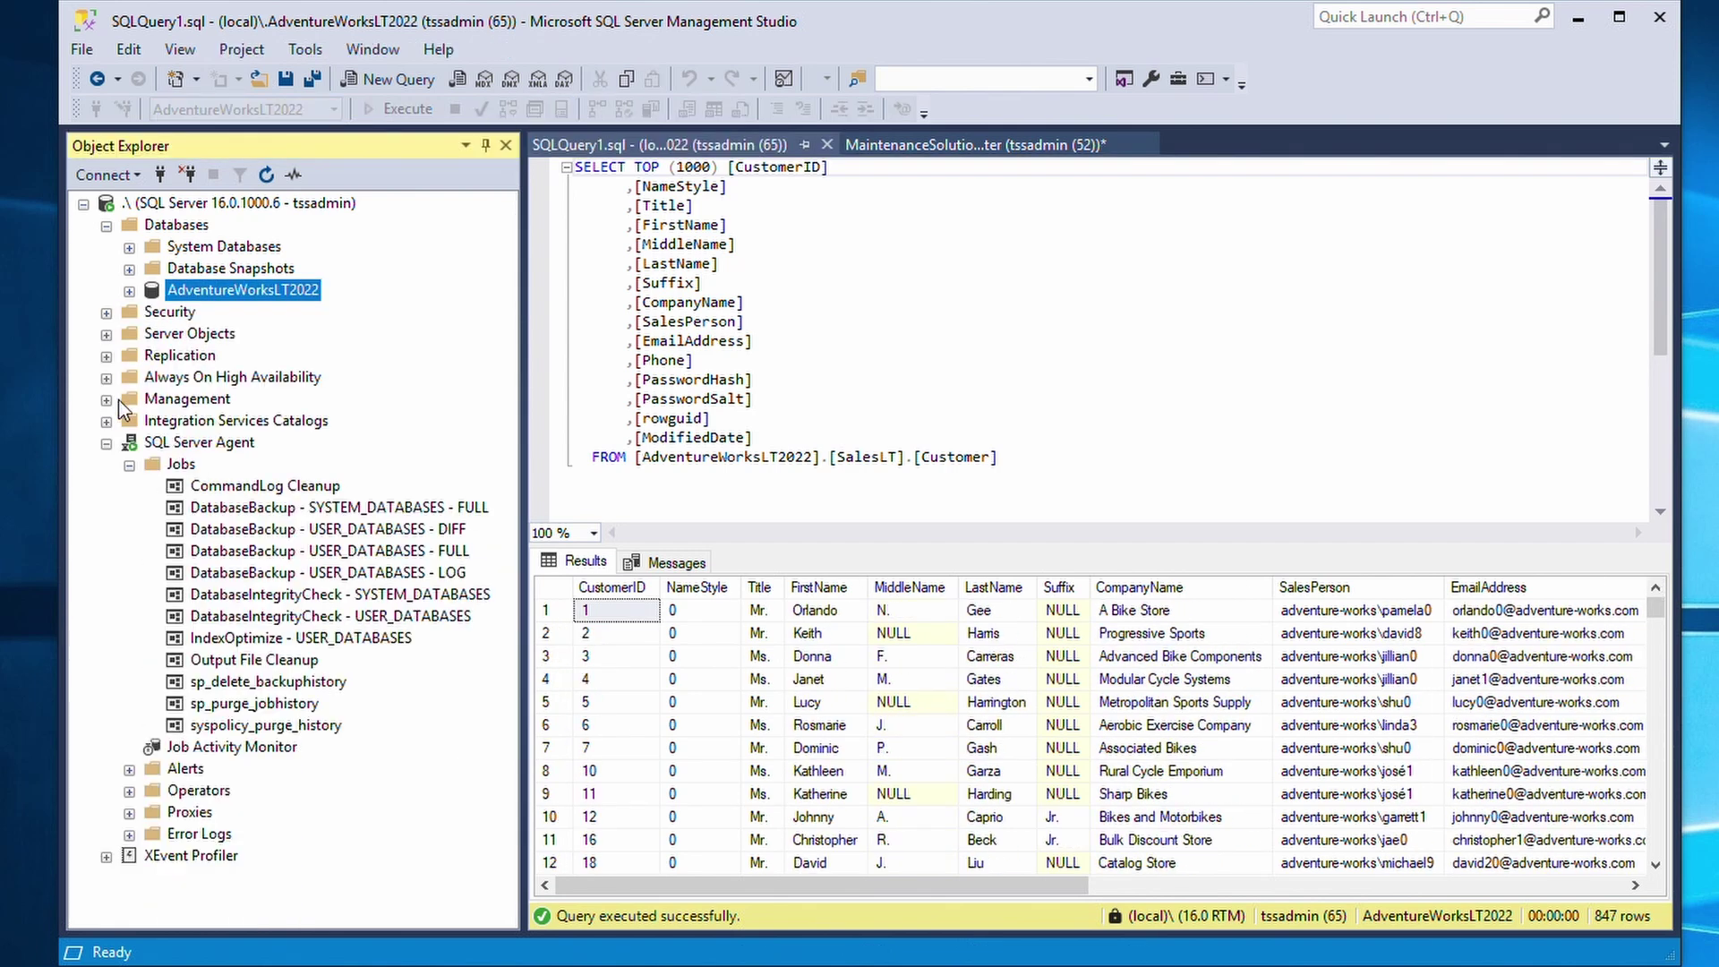
{"action": "left_click", "coordinate": [106, 444]}
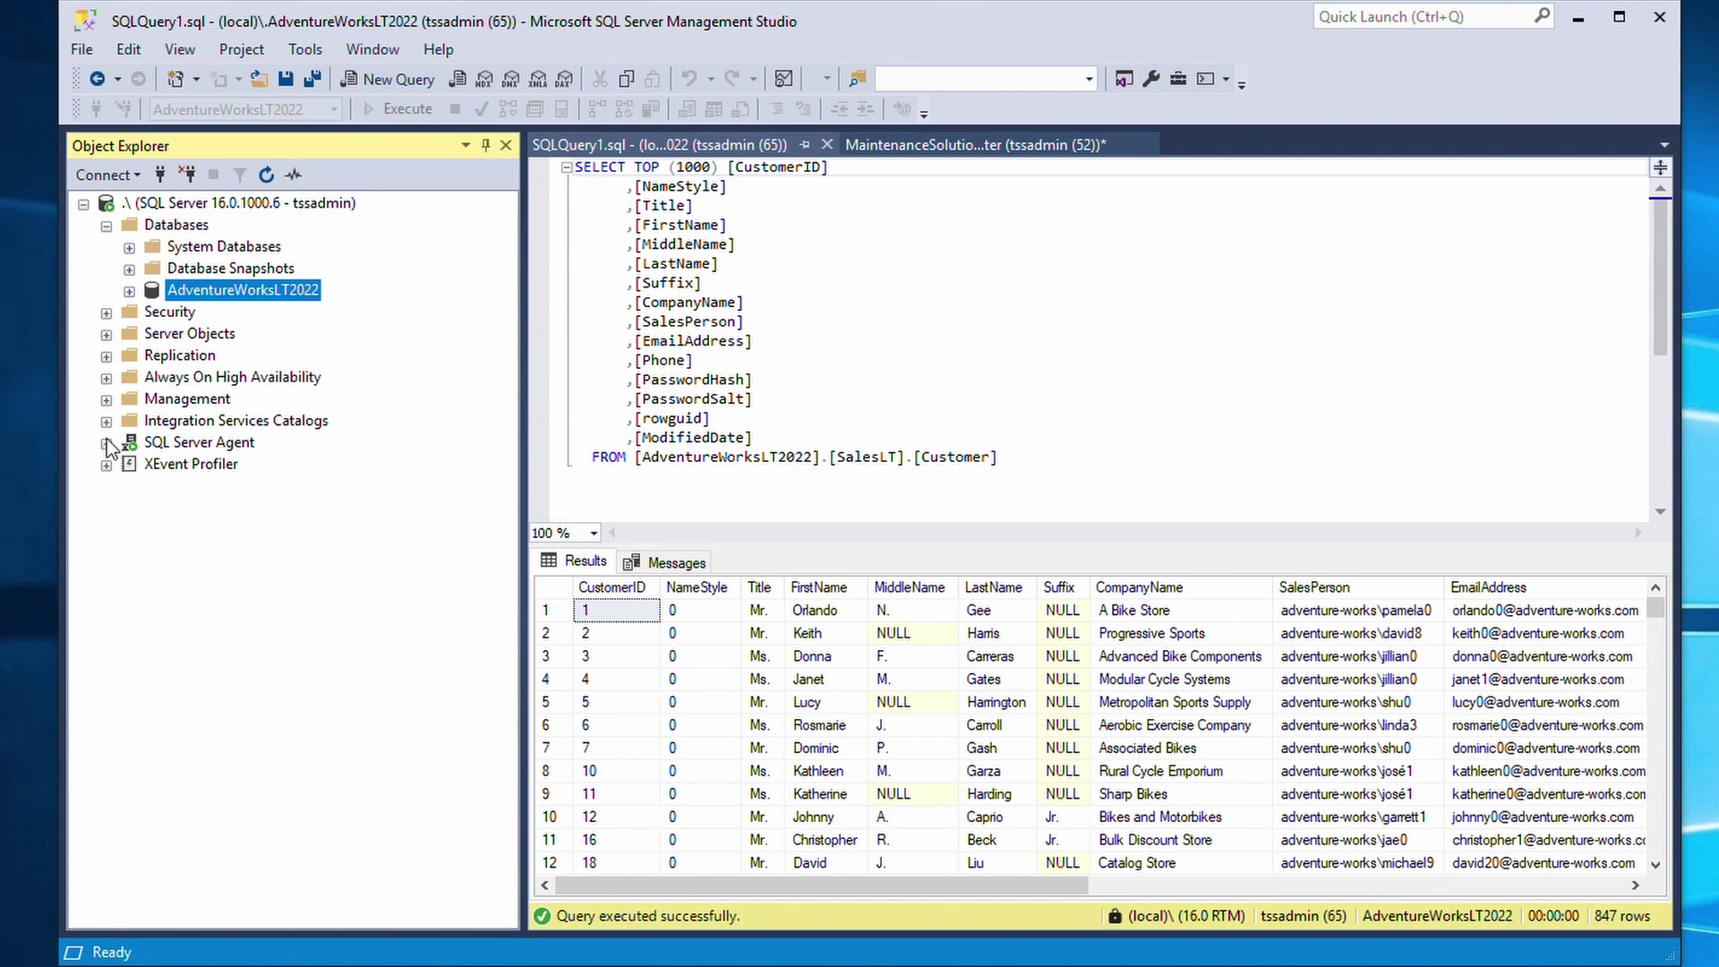
{"action": "left_click", "coordinate": [827, 144]}
{"action": "left_click", "coordinate": [832, 143]}
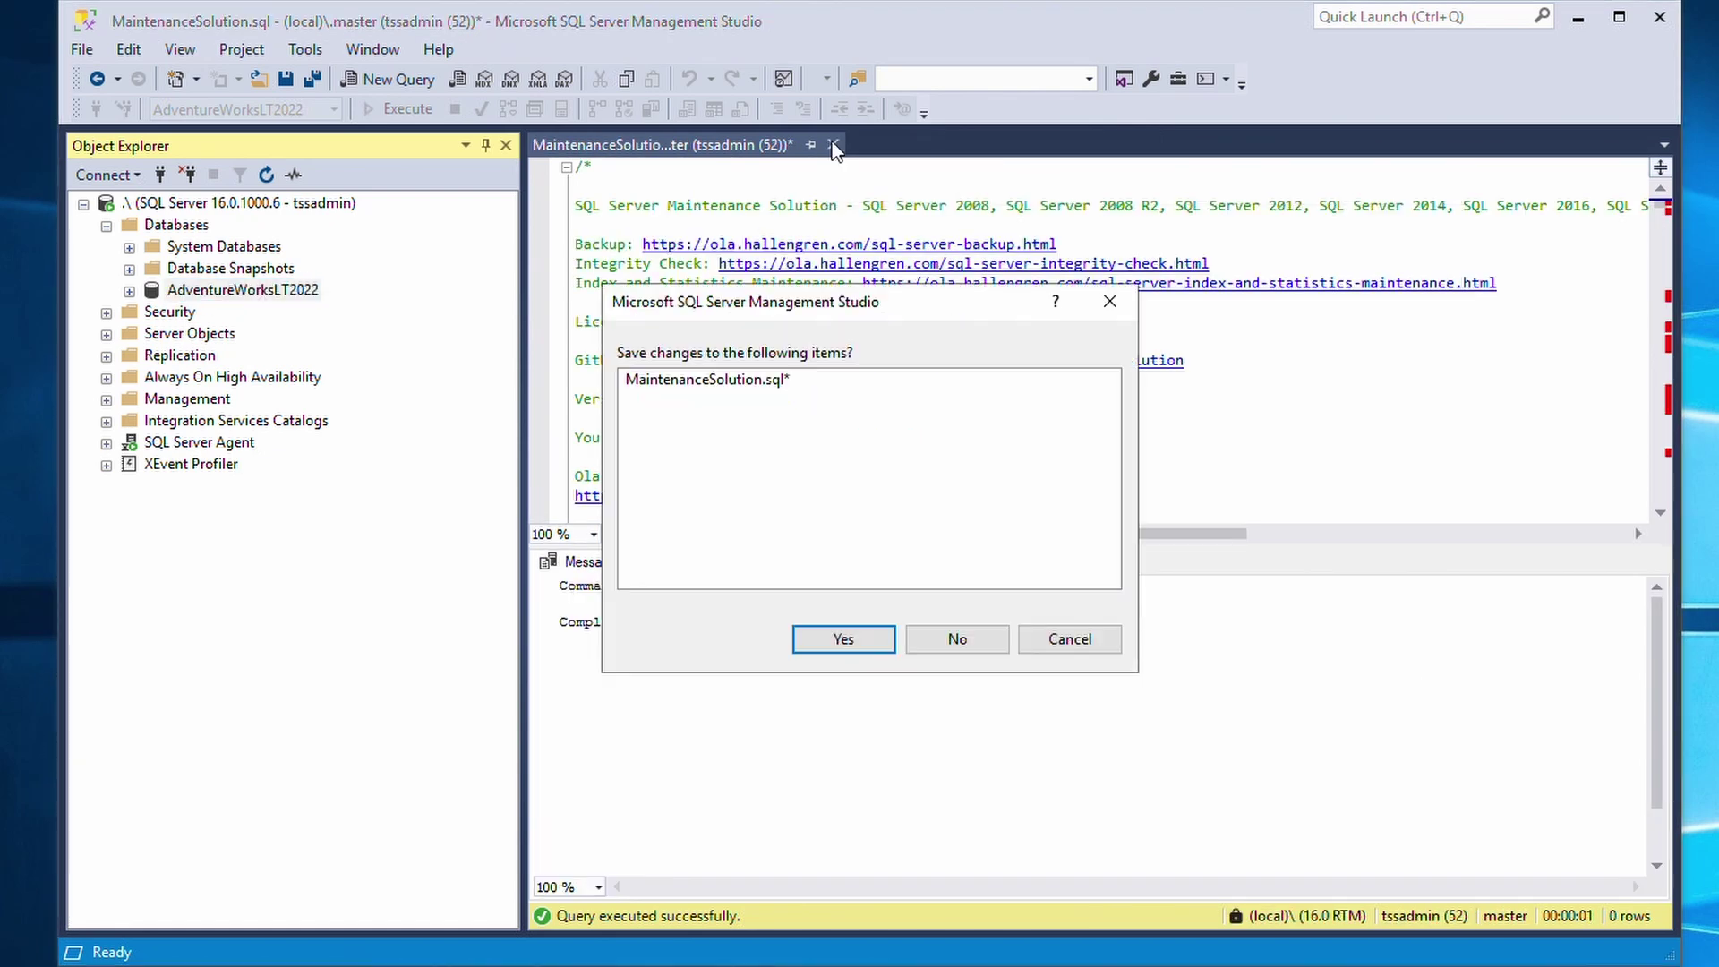
Answer the save prompt and open the IndexOptimize - USER_DATABASES job's Schedules page
{"action": "left_click", "coordinate": [957, 640]}
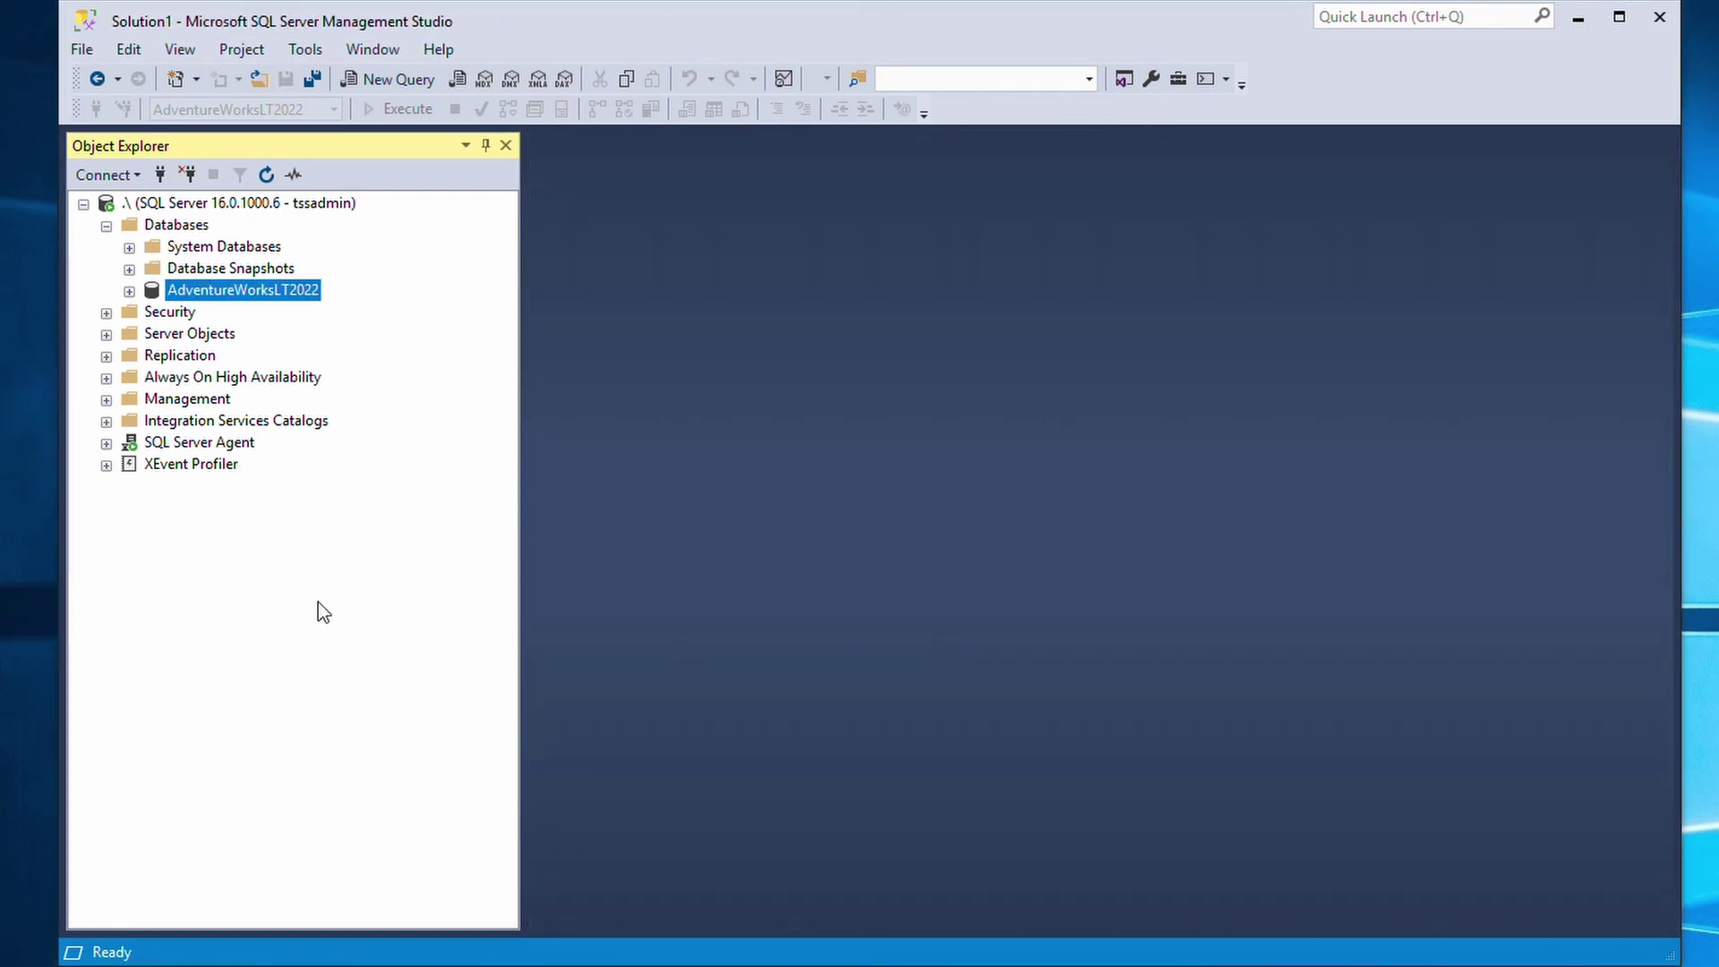
{"action": "left_click", "coordinate": [107, 442]}
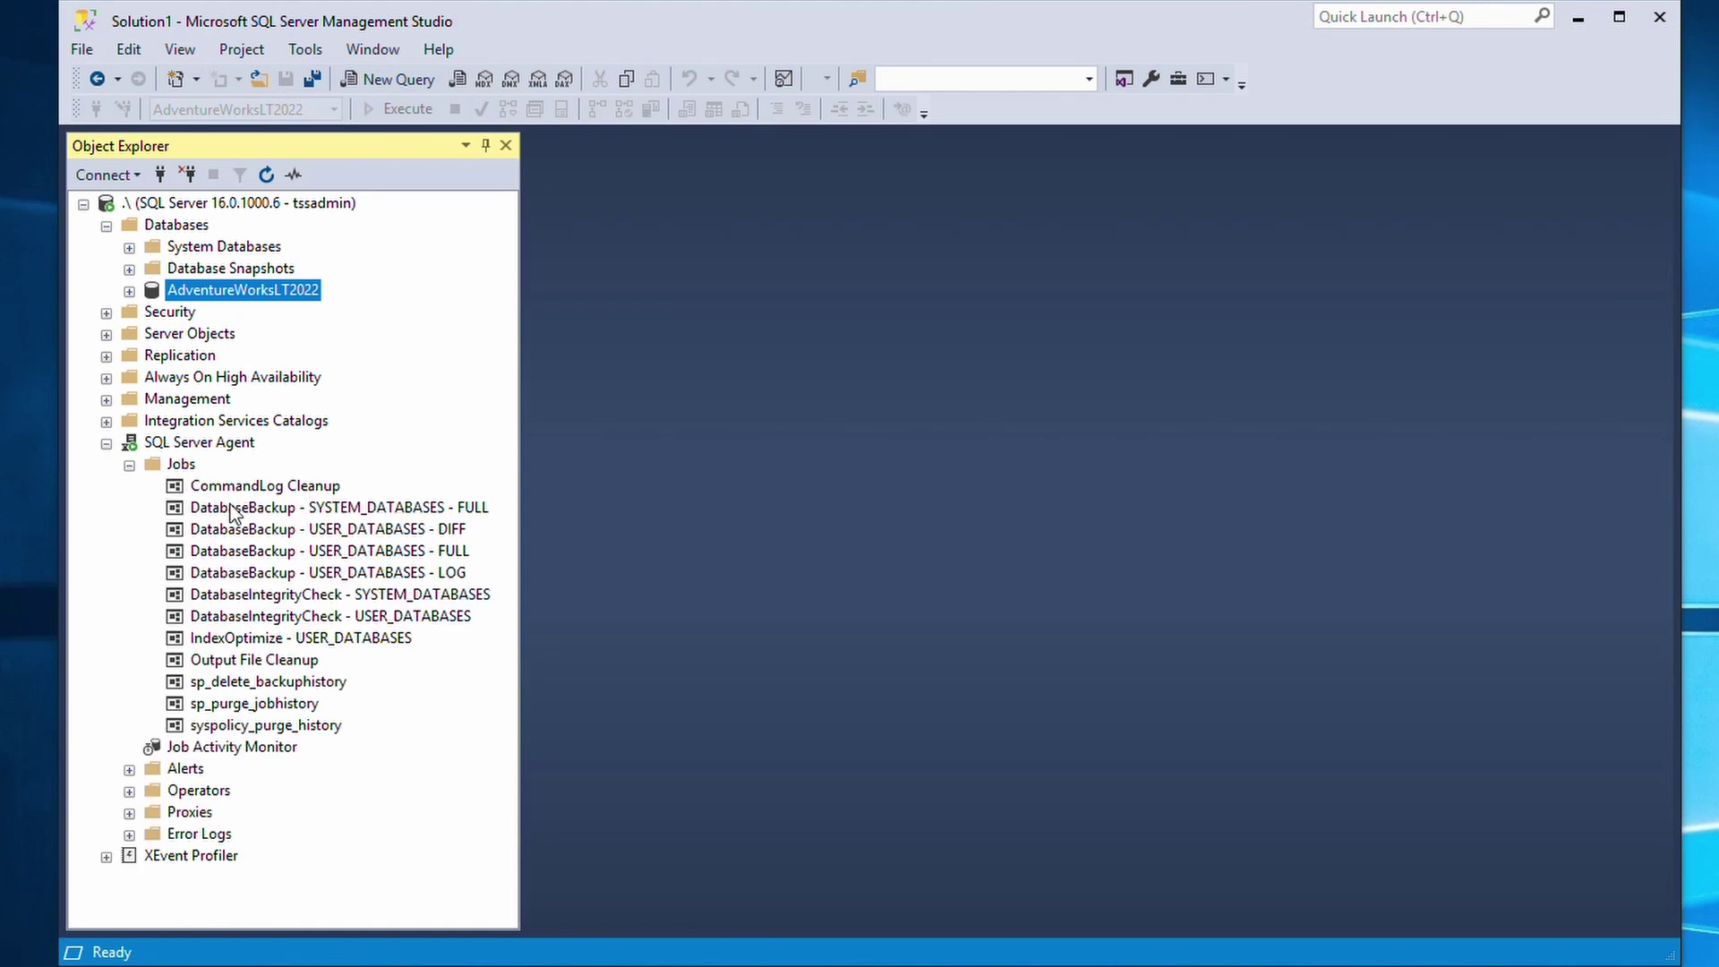
{"action": "left_click", "coordinate": [306, 643]}
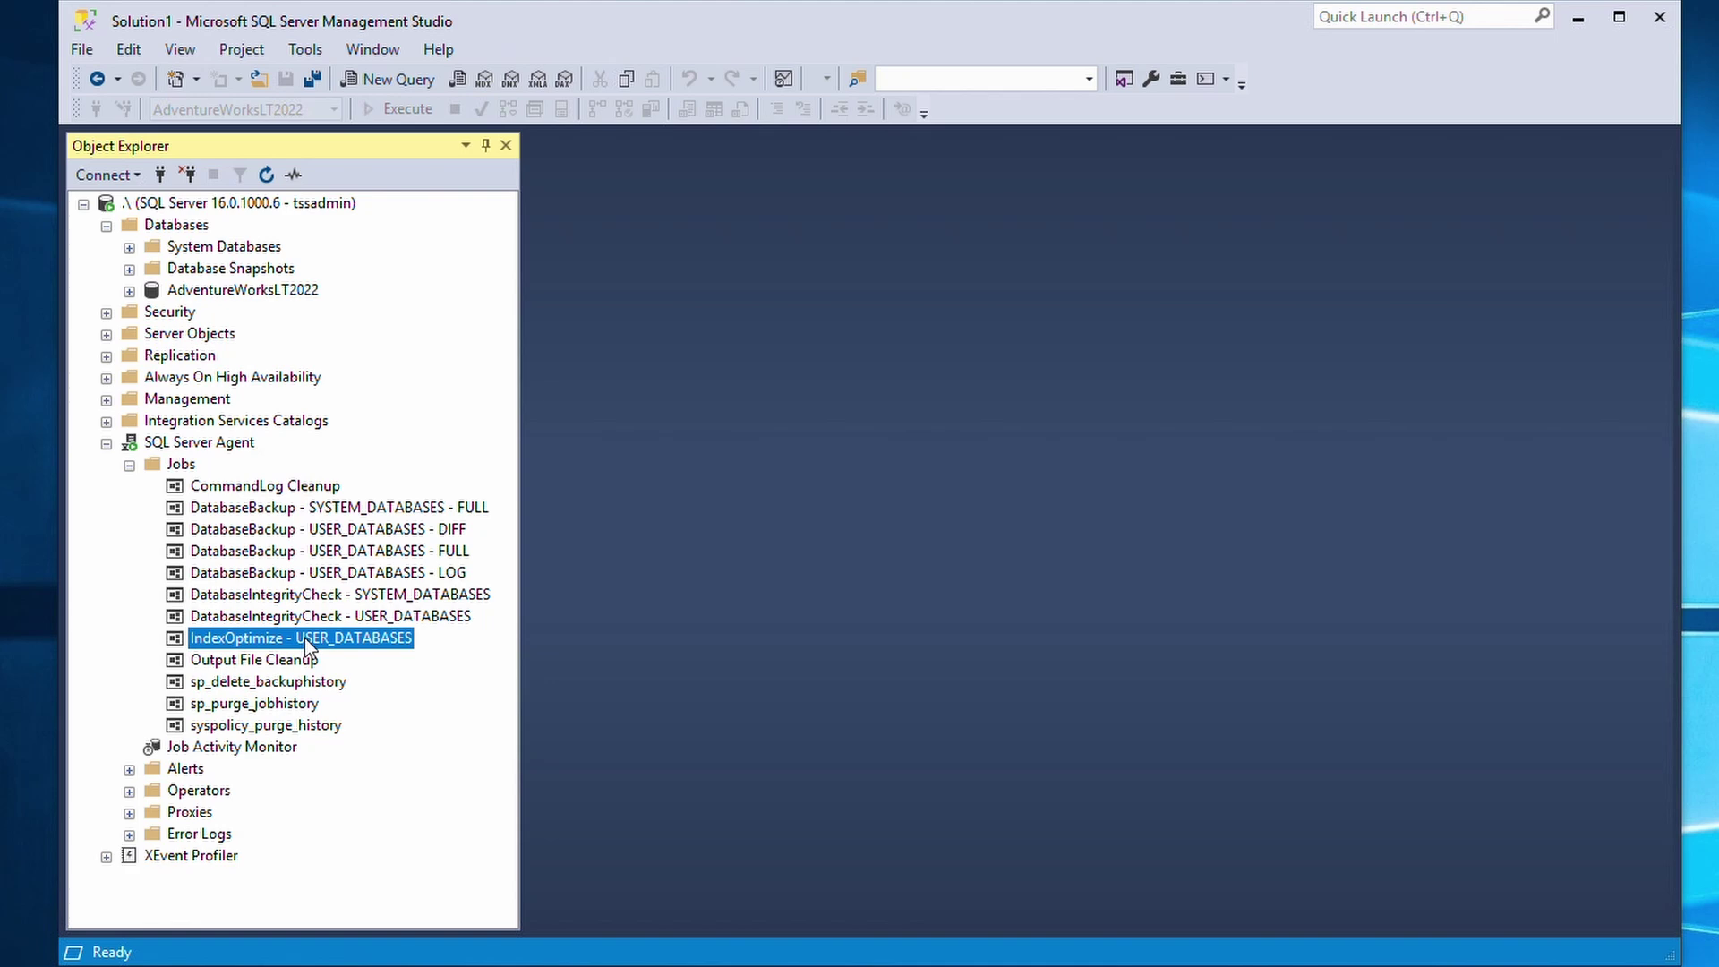
{"action": "double_click", "coordinate": [305, 638]}
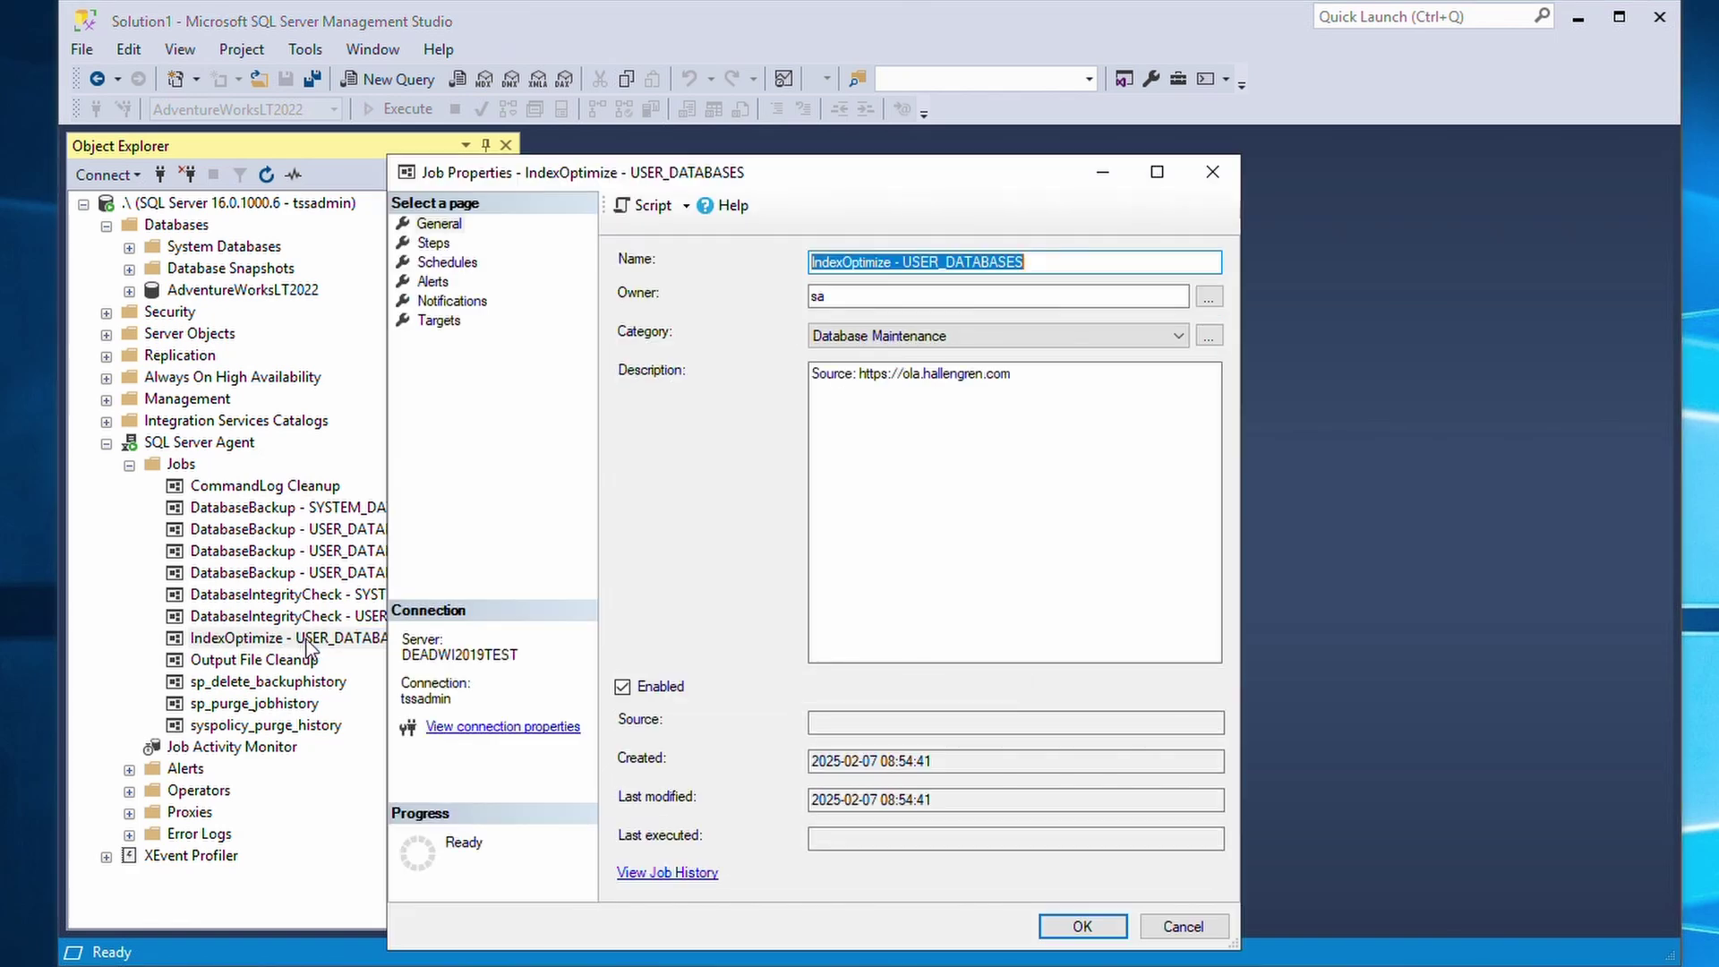
{"action": "left_click", "coordinate": [446, 263]}
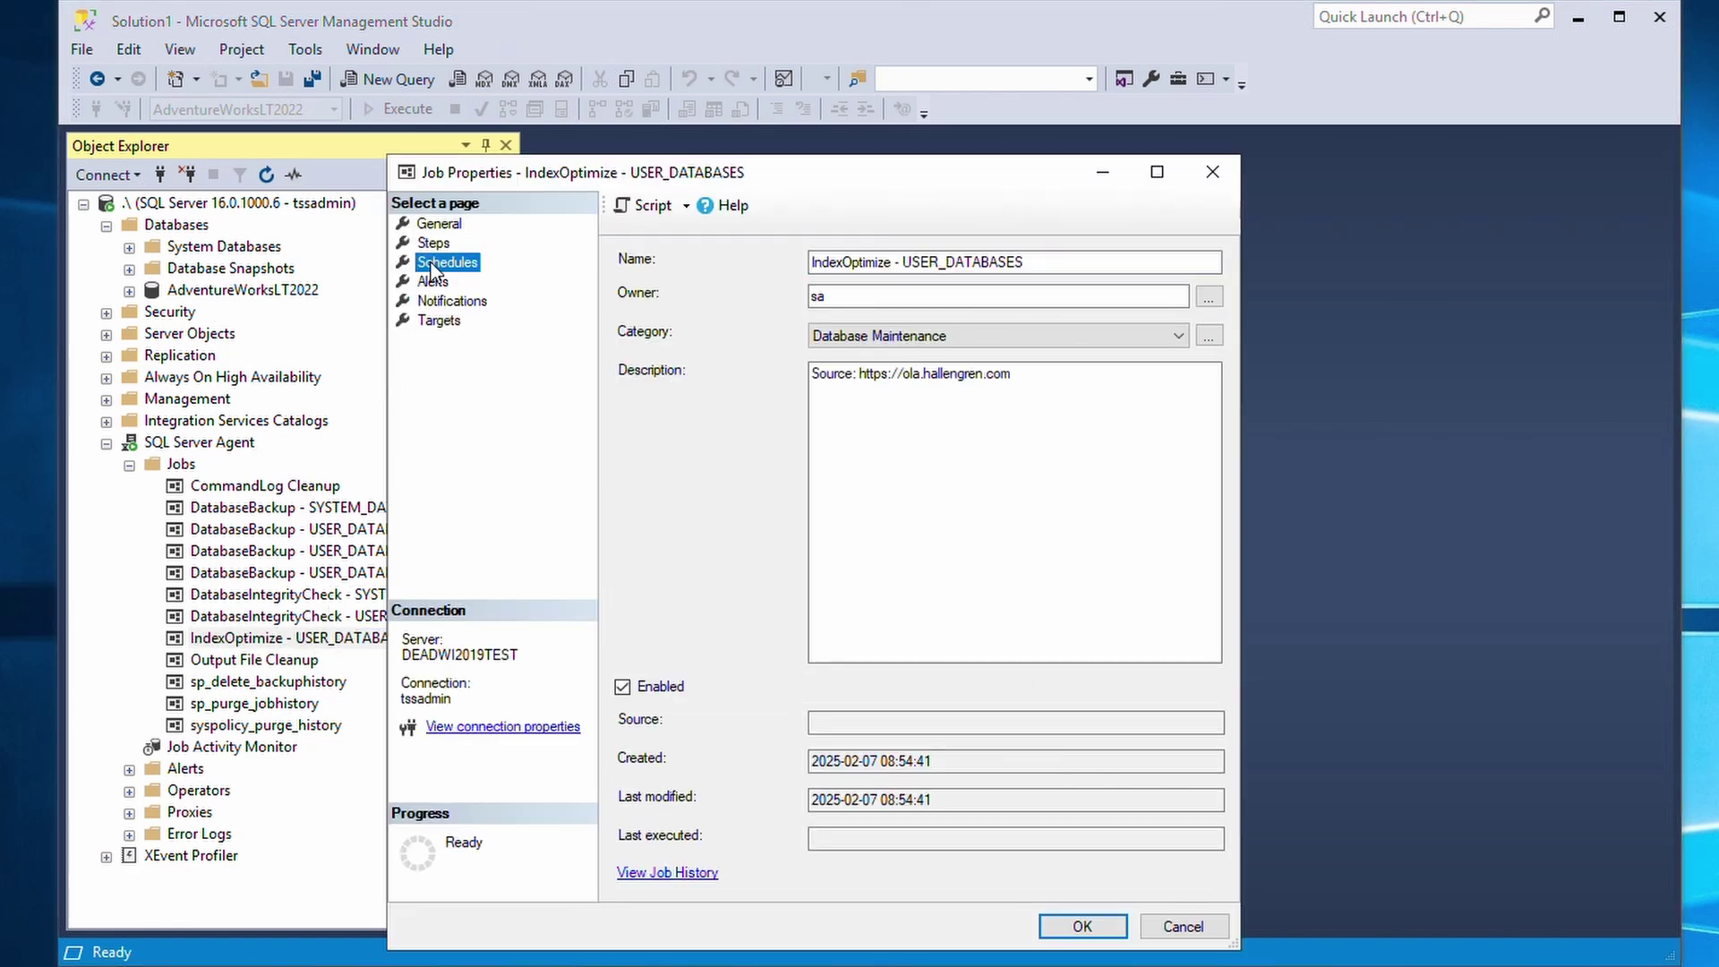
Create the 'weekly 01:00' schedule for Saturdays only at 00:01:00 and save the job
{"action": "left_click", "coordinate": [732, 874]}
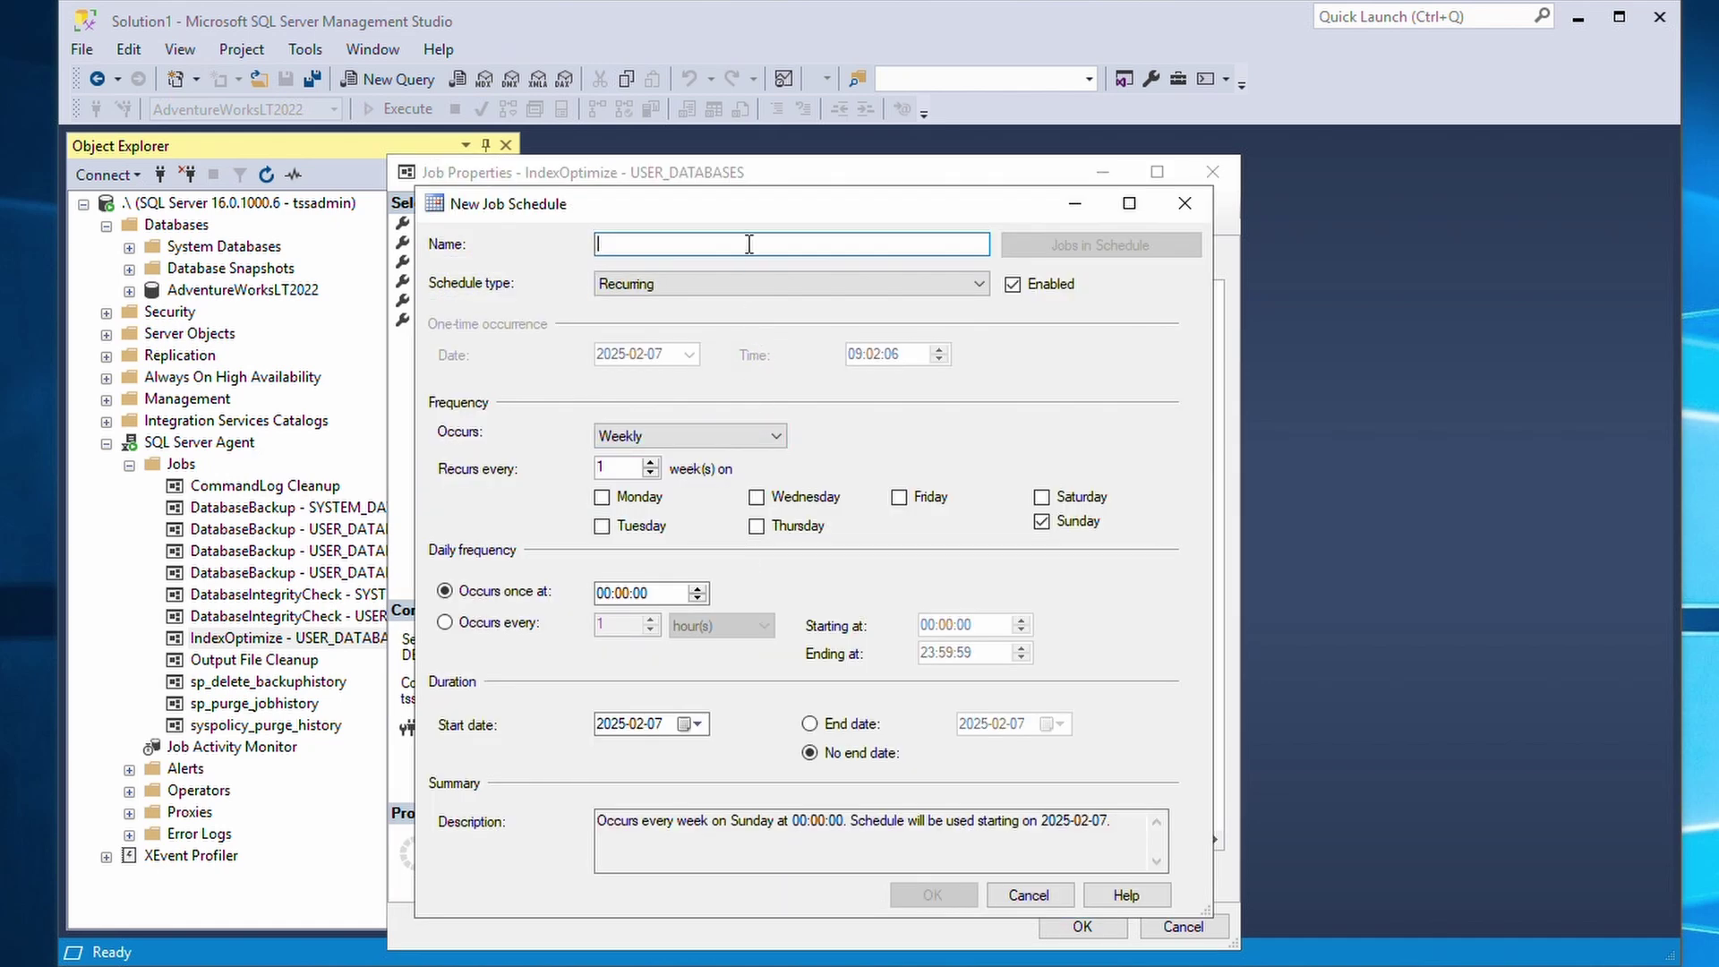
{"action": "type", "text": "W"}
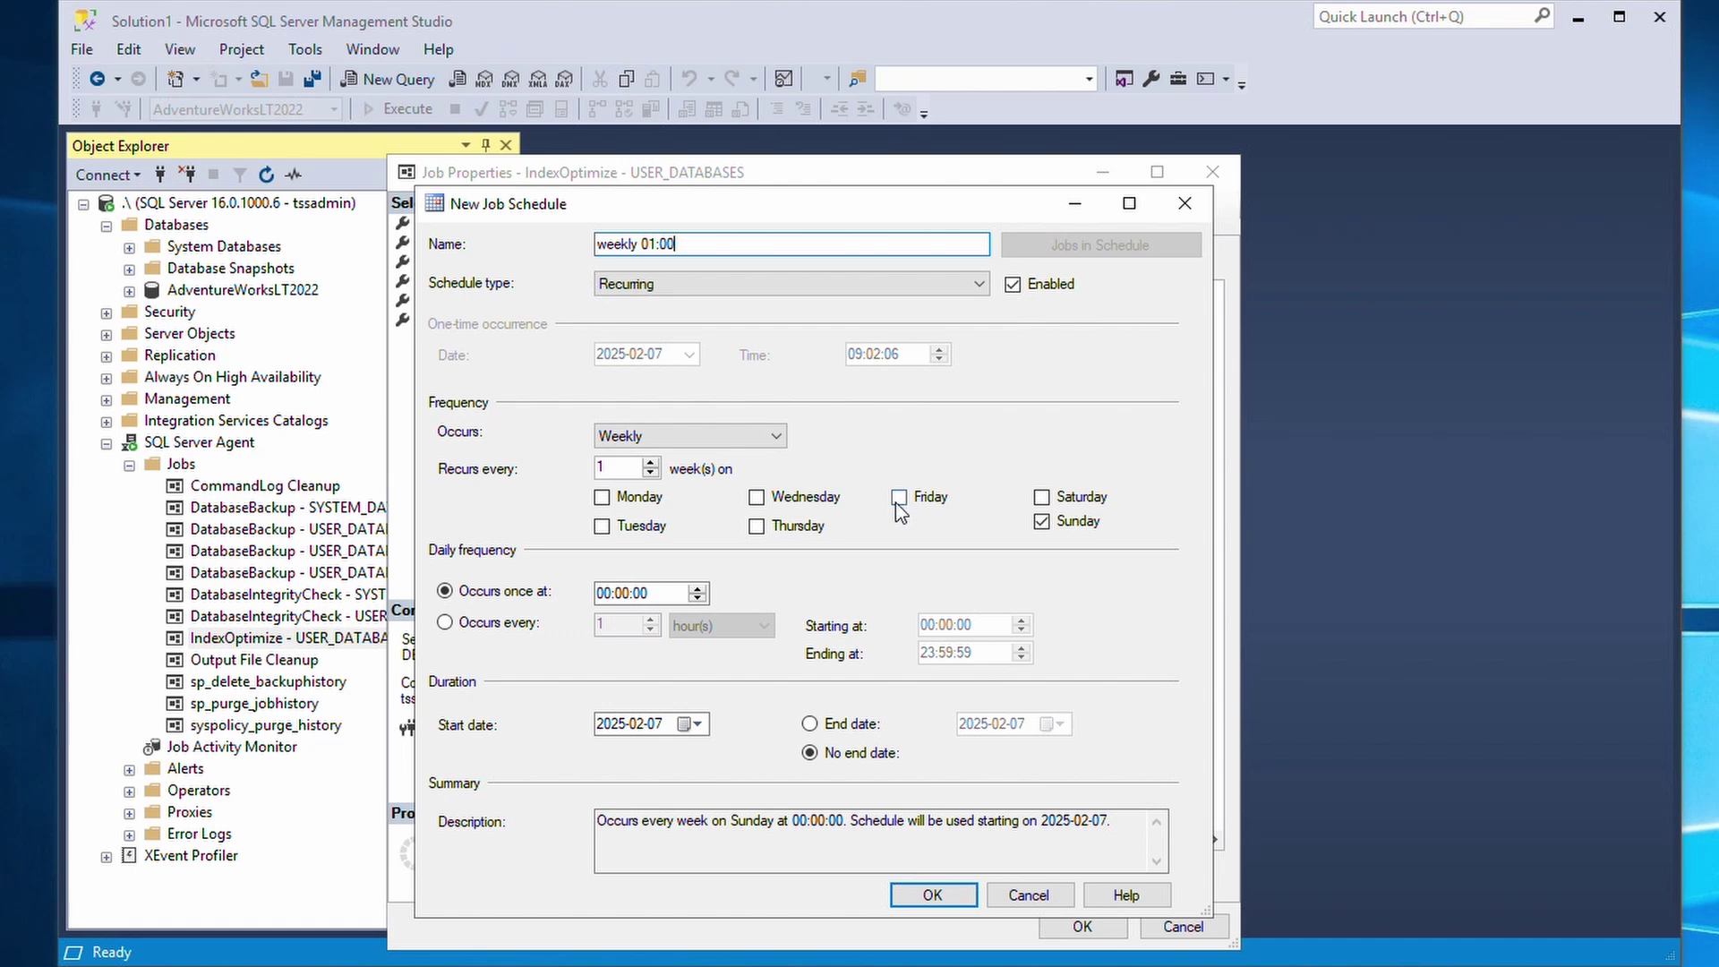
{"action": "left_click", "coordinate": [1041, 500]}
{"action": "left_click", "coordinate": [627, 598]}
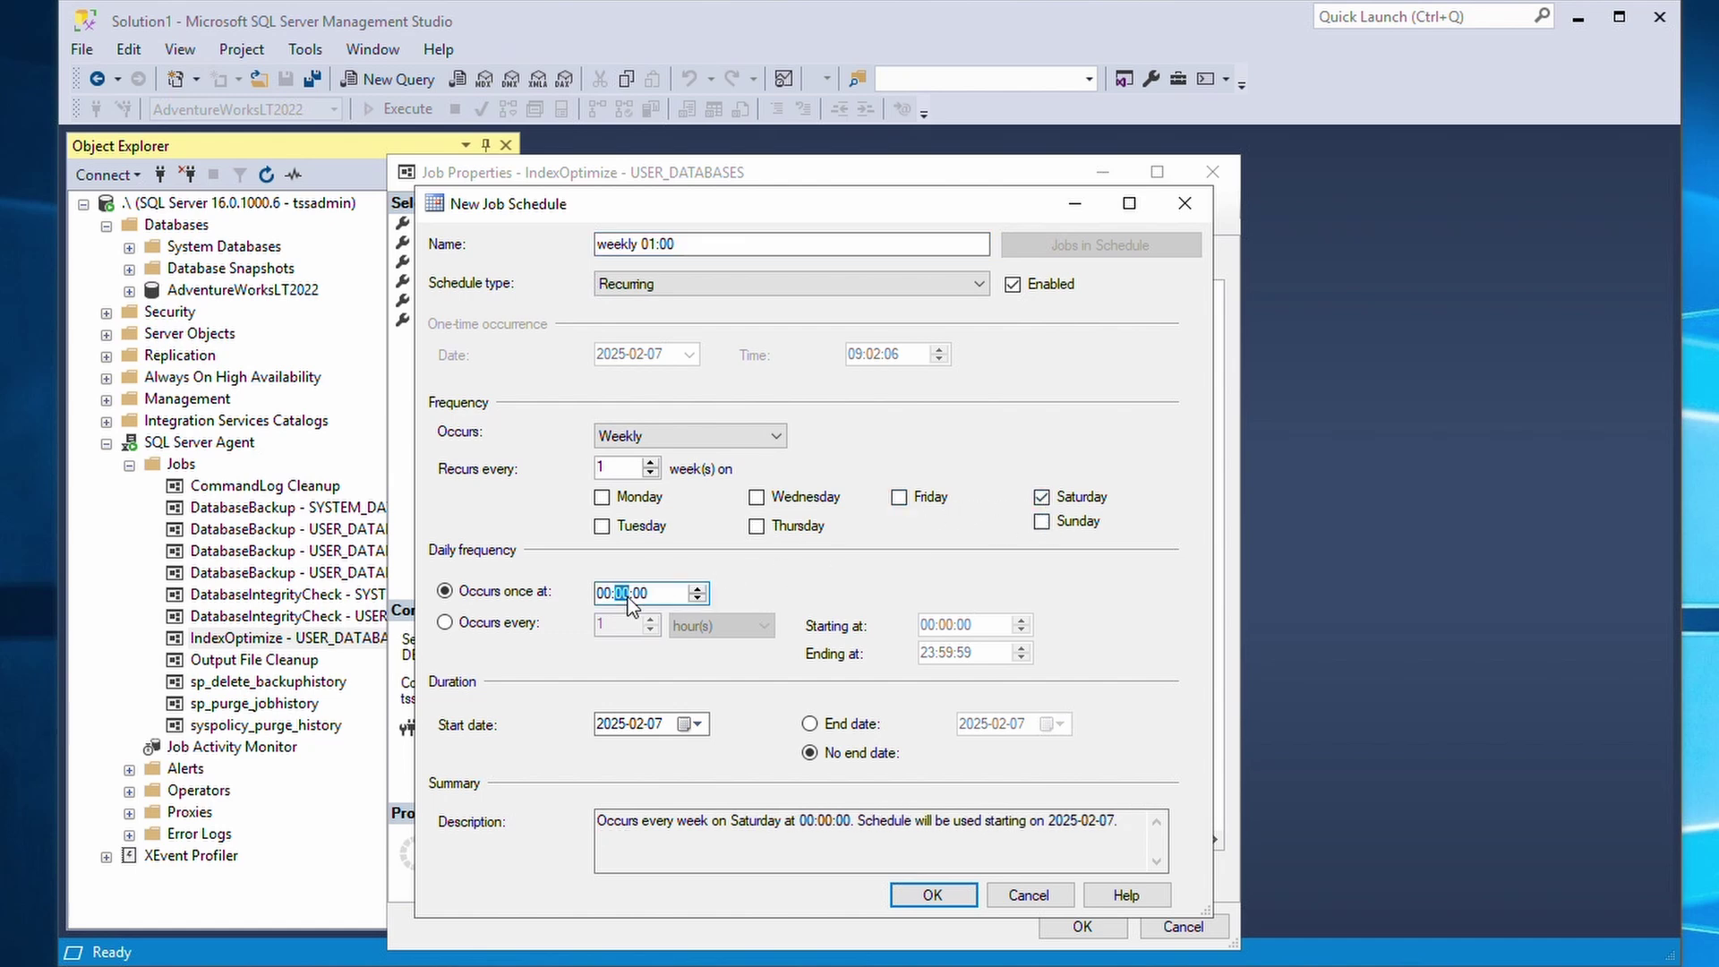
{"action": "type", "text": "1"}
{"action": "left_click", "coordinate": [710, 244]}
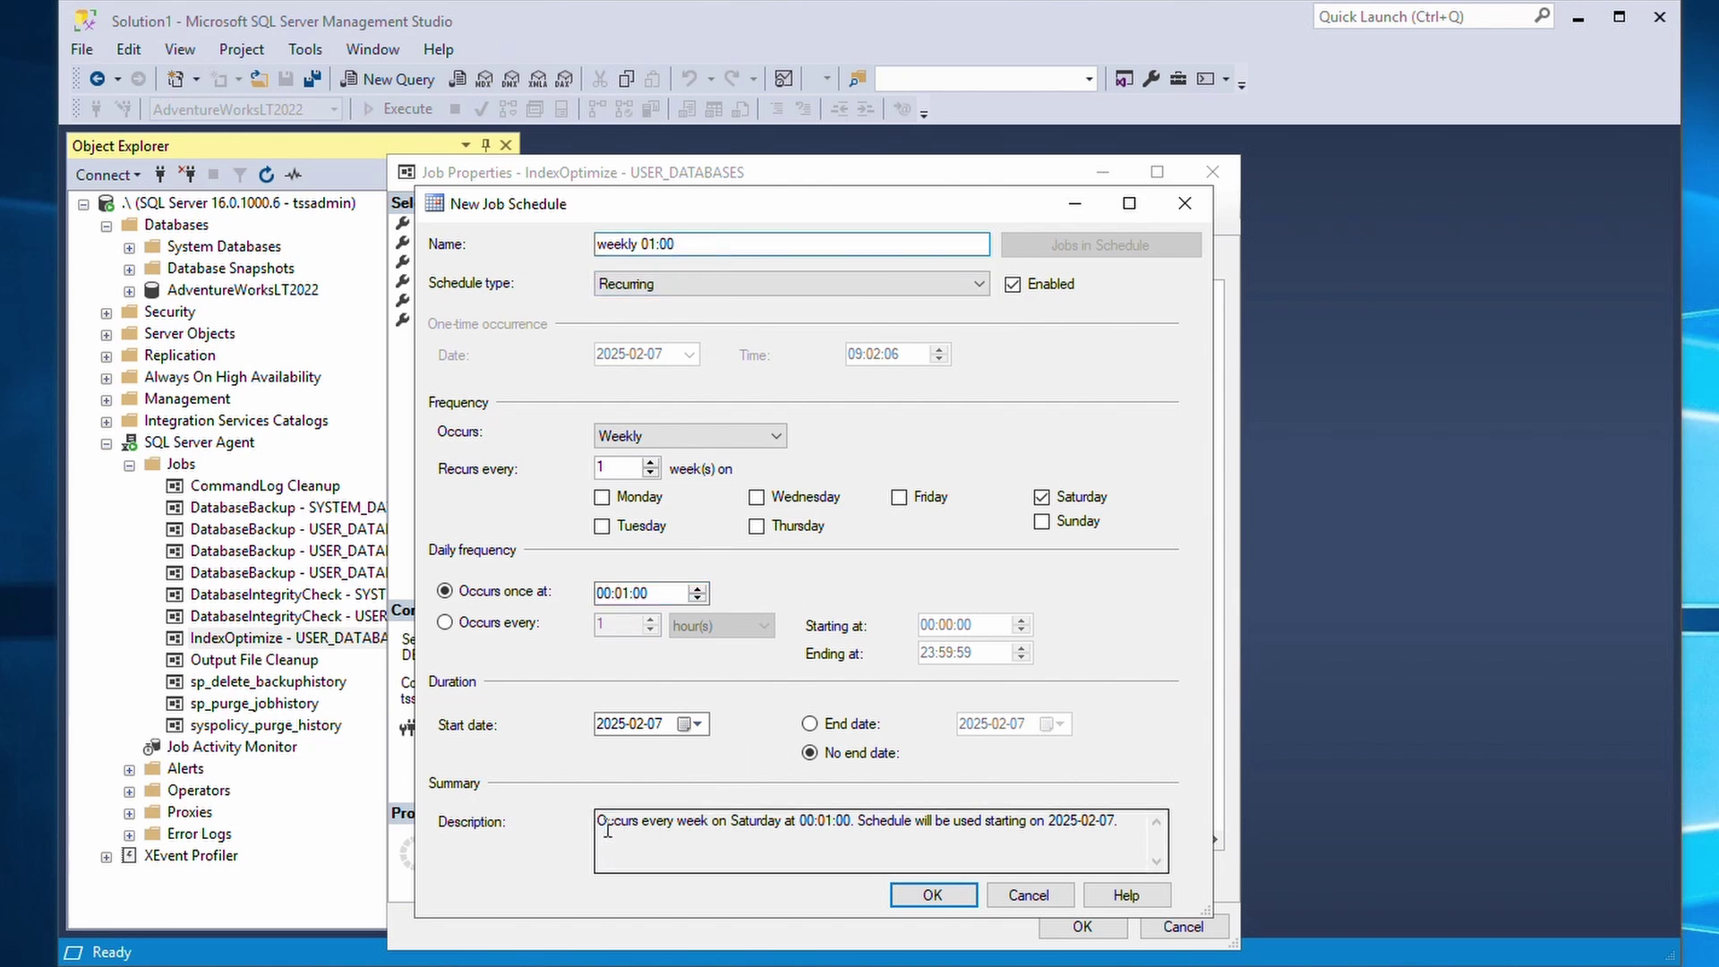
{"action": "left_click_drag", "start_coordinate": [598, 819], "coordinate": [1118, 819]}
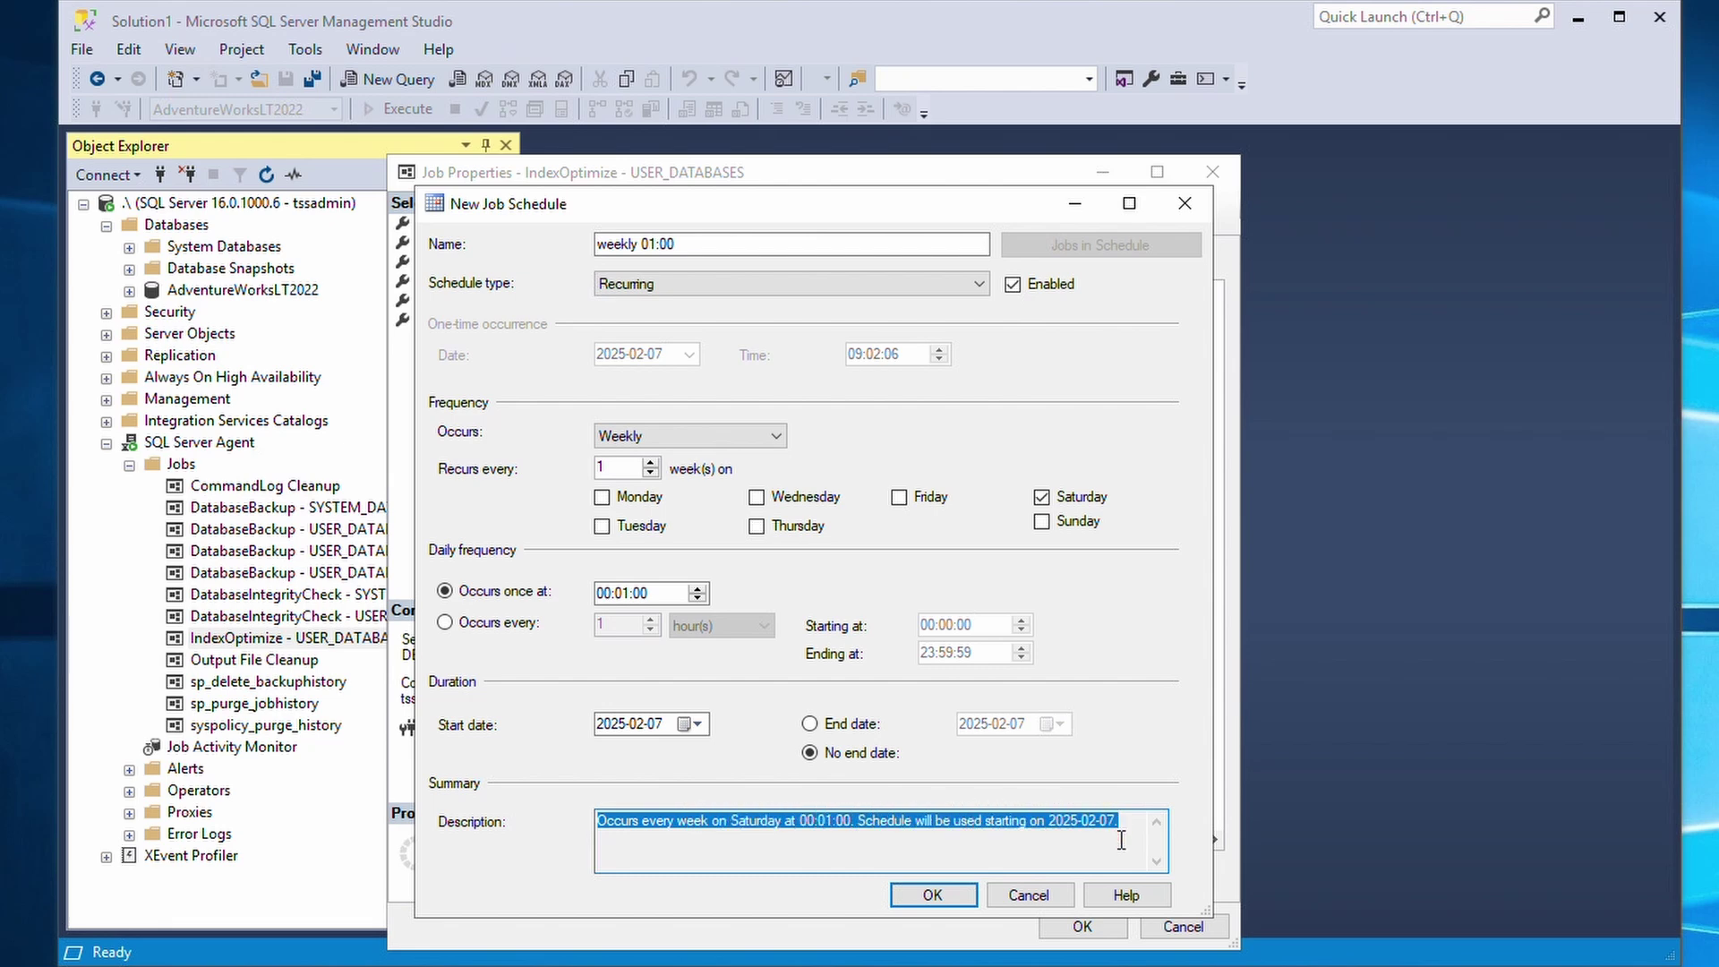
{"action": "left_click", "coordinate": [1113, 840]}
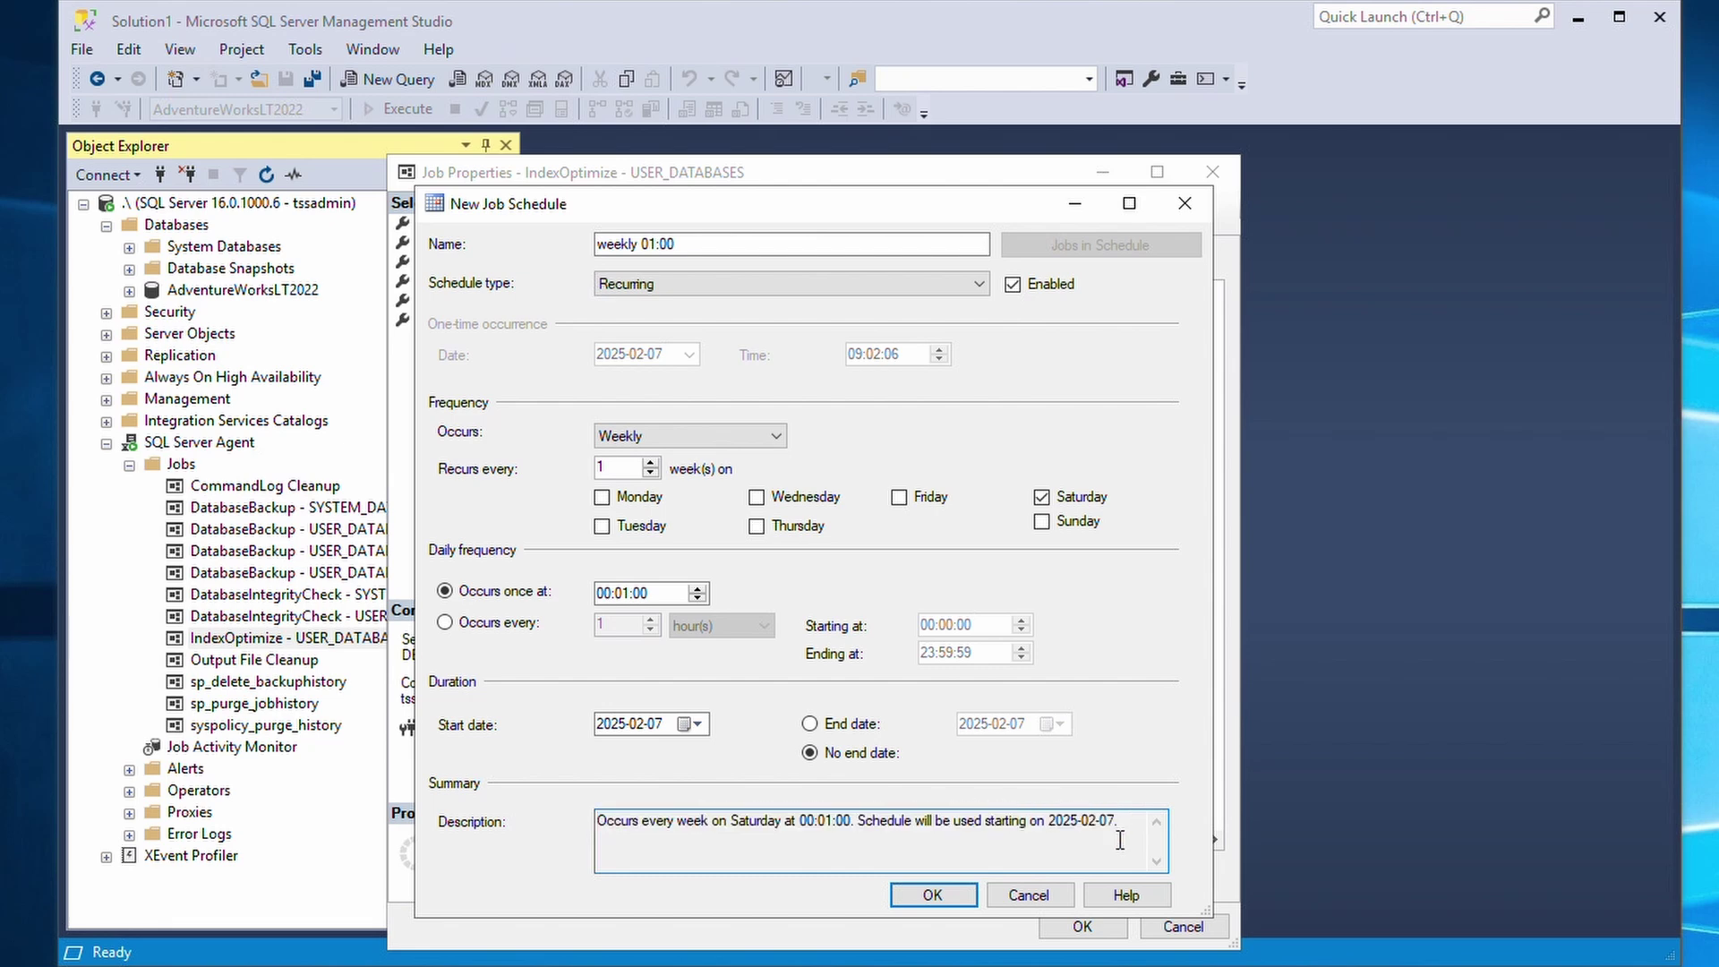
{"action": "left_click", "coordinate": [954, 899]}
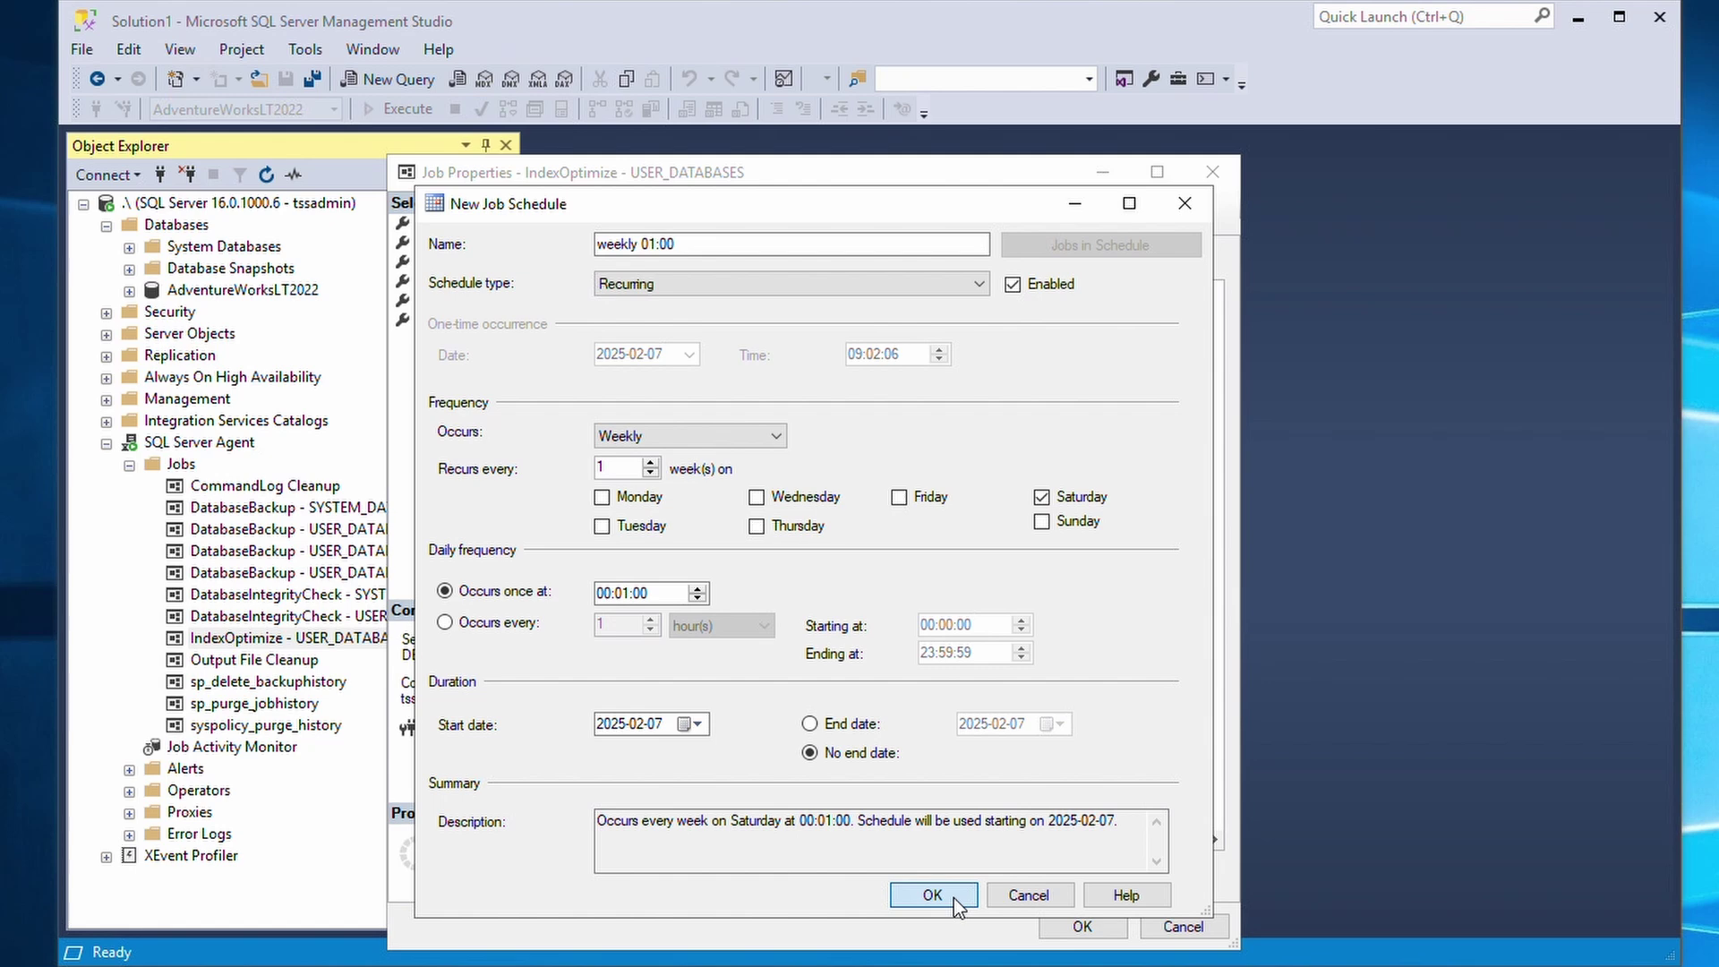
{"action": "left_click", "coordinate": [956, 900]}
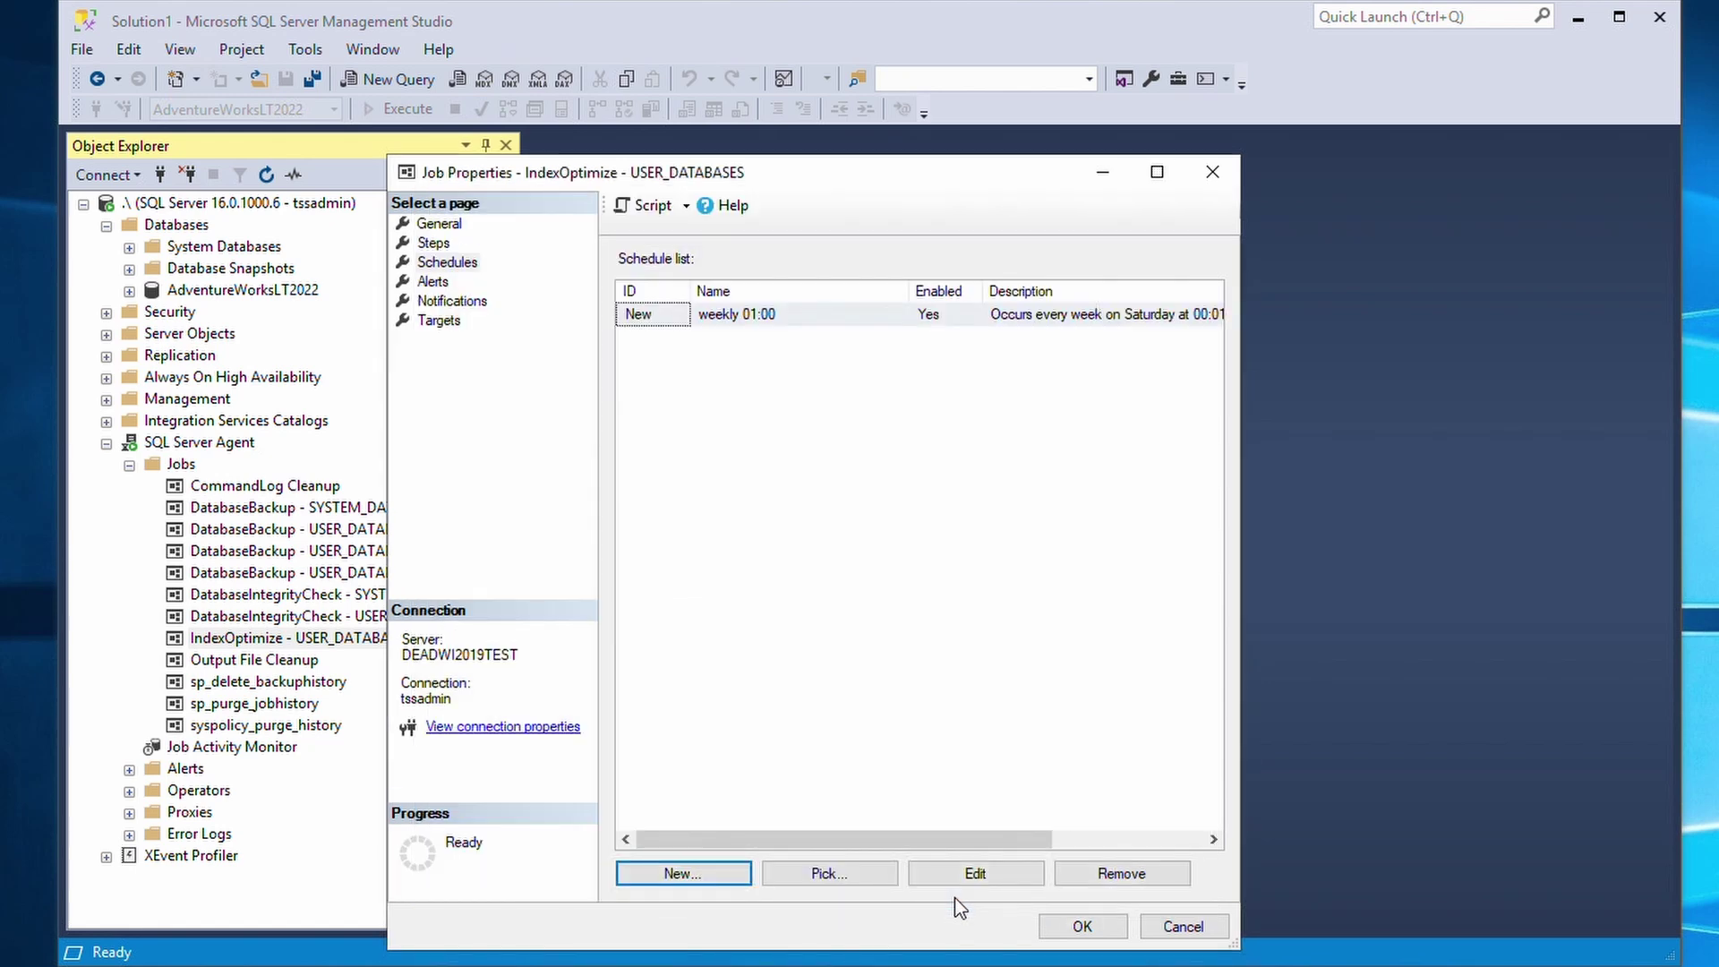
{"action": "left_click", "coordinate": [1056, 925]}
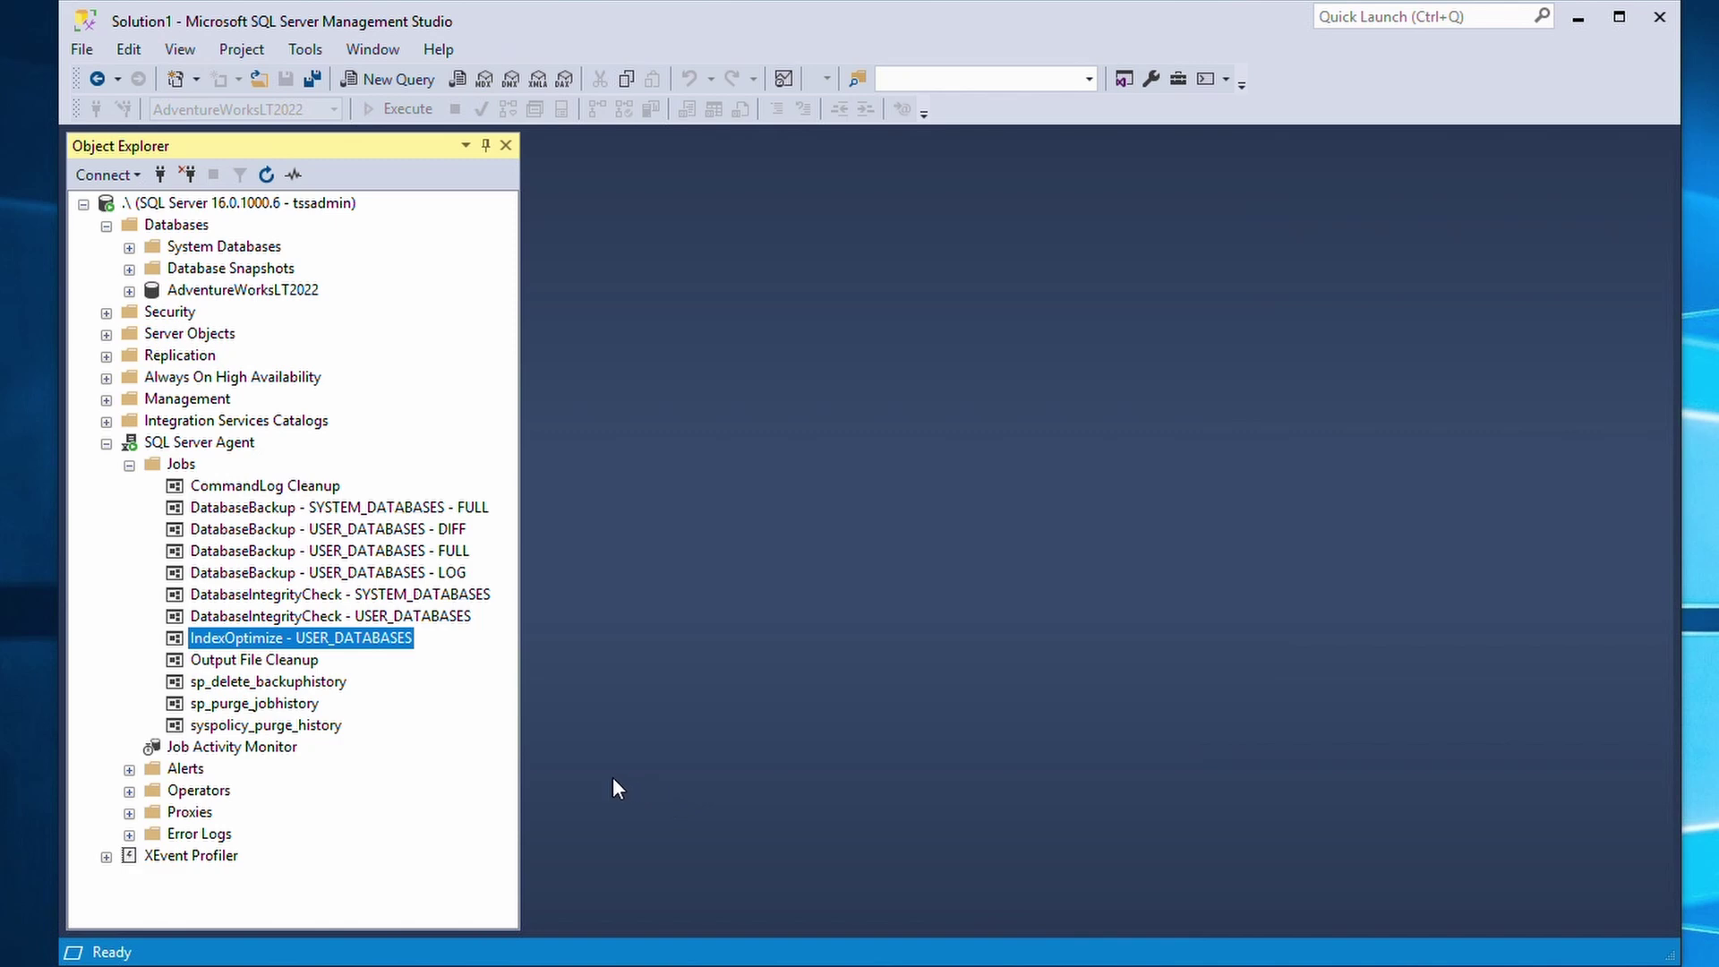
Start a new integrity check job schedule running Saturdays only at 00:02:00
{"action": "left_click", "coordinate": [354, 617]}
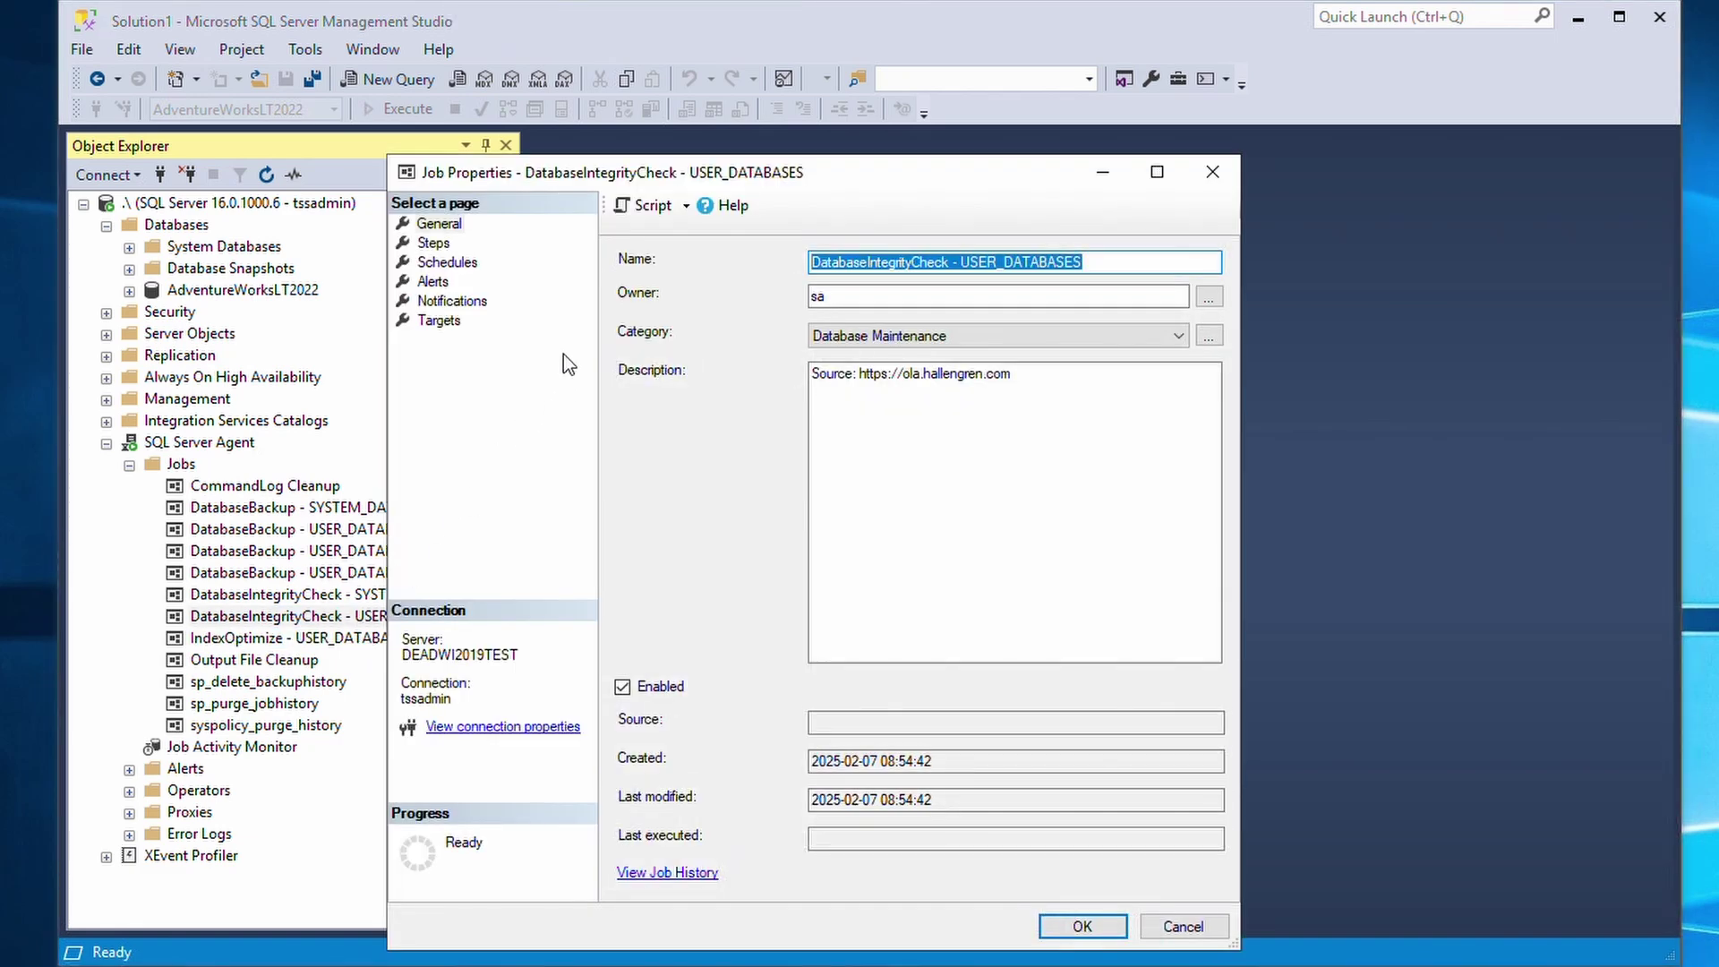
{"action": "left_click", "coordinate": [447, 264]}
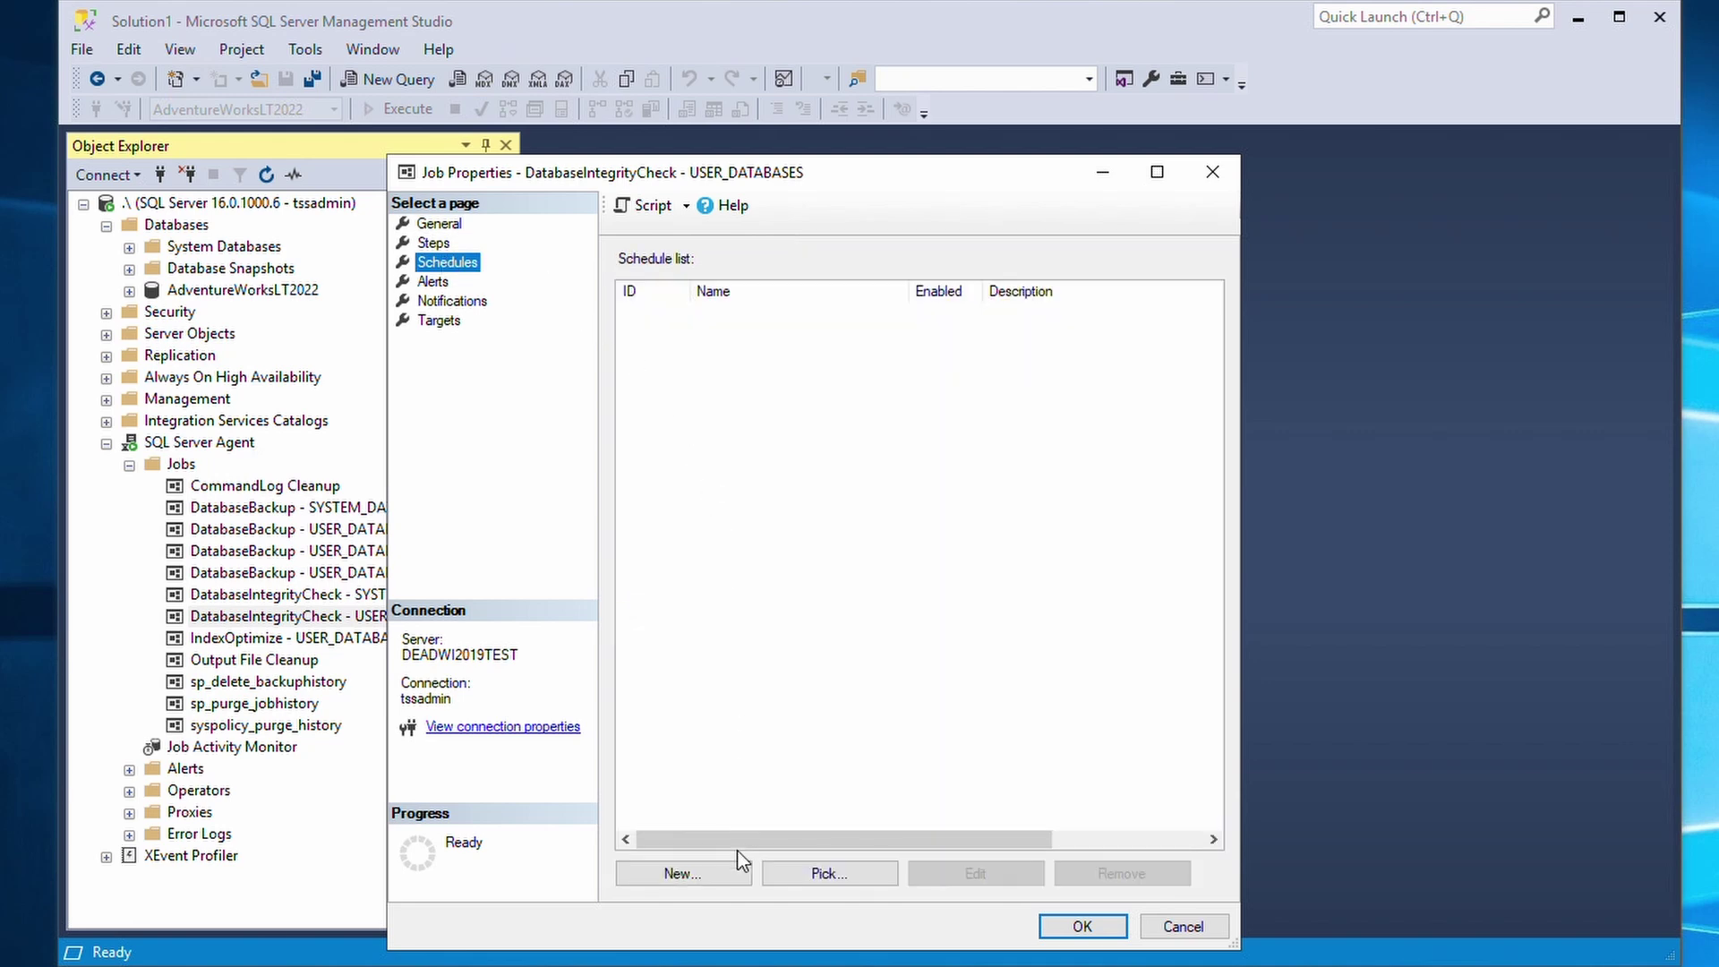
{"action": "left_click", "coordinate": [675, 875]}
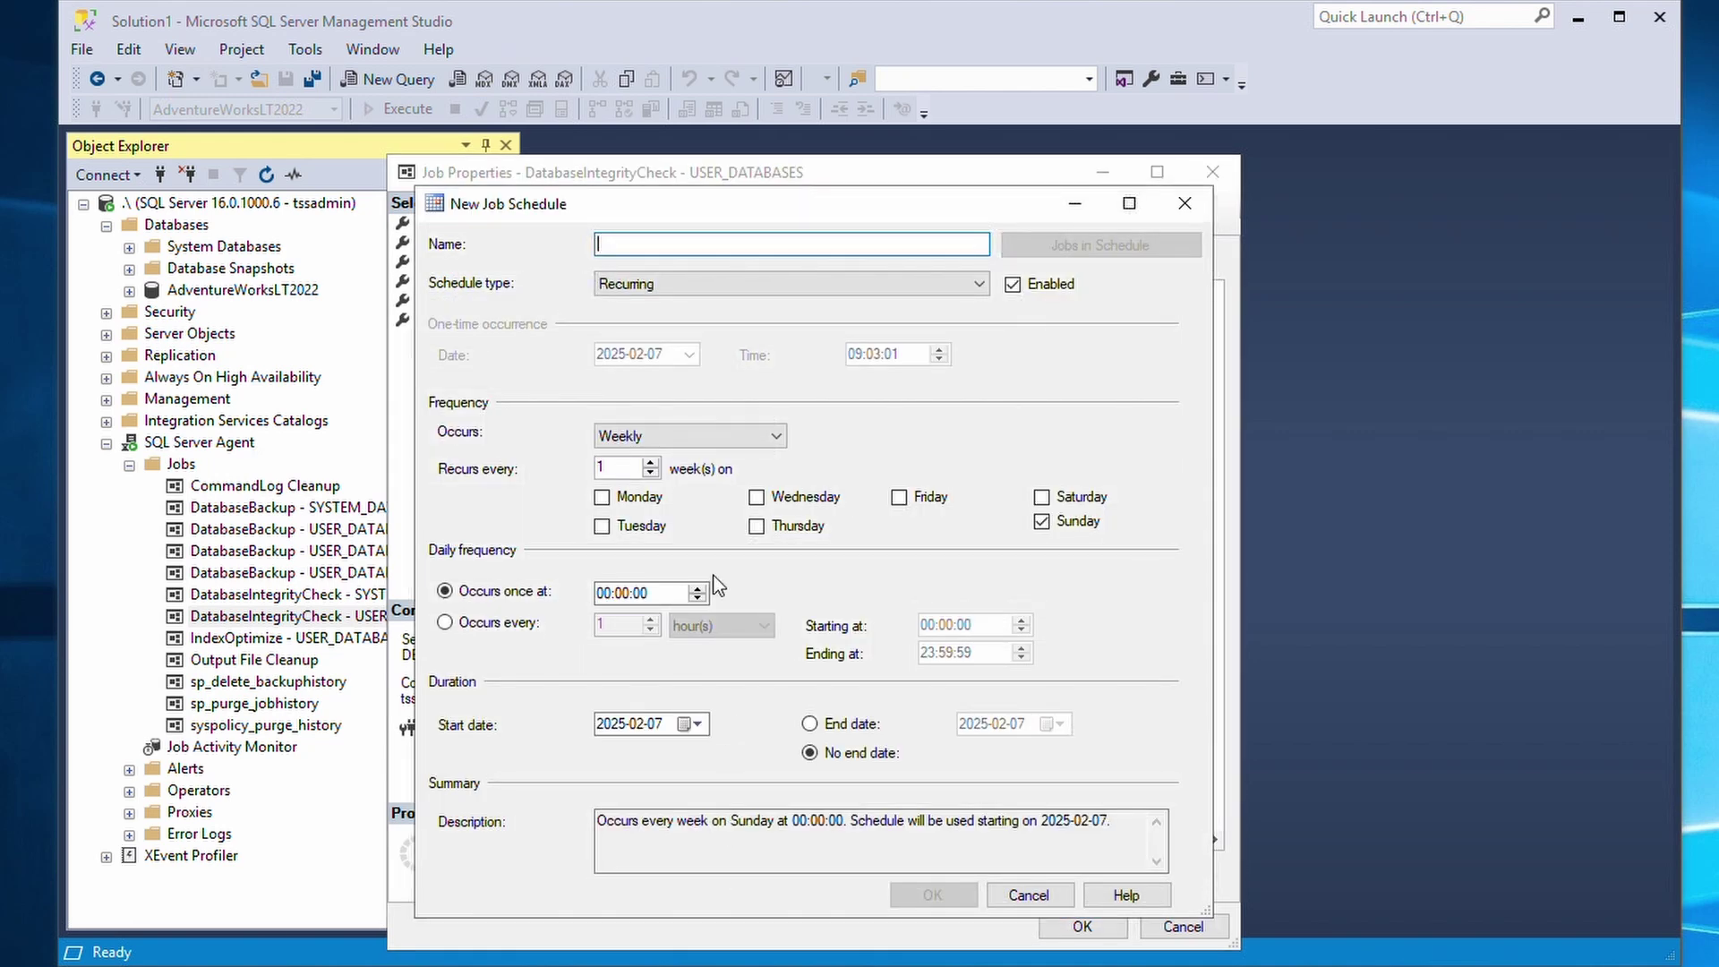
{"action": "type", "text": "w"}
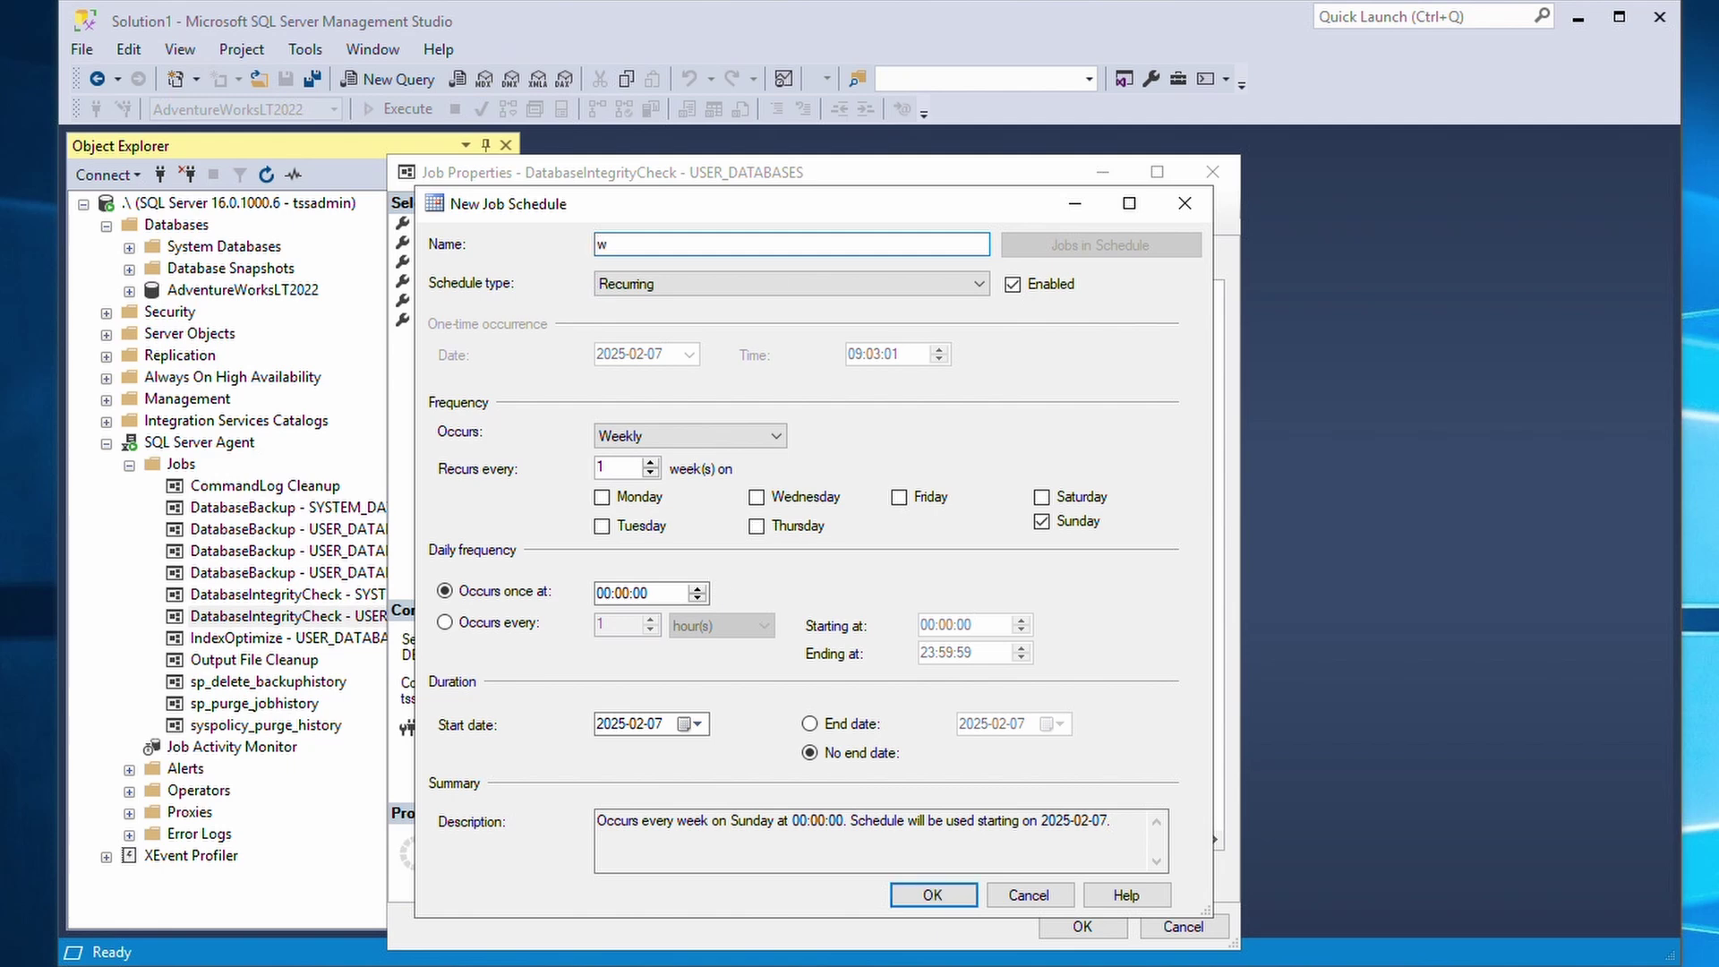
{"action": "type", "text": "eekly 02:00"}
{"action": "left_click", "coordinate": [1041, 497]}
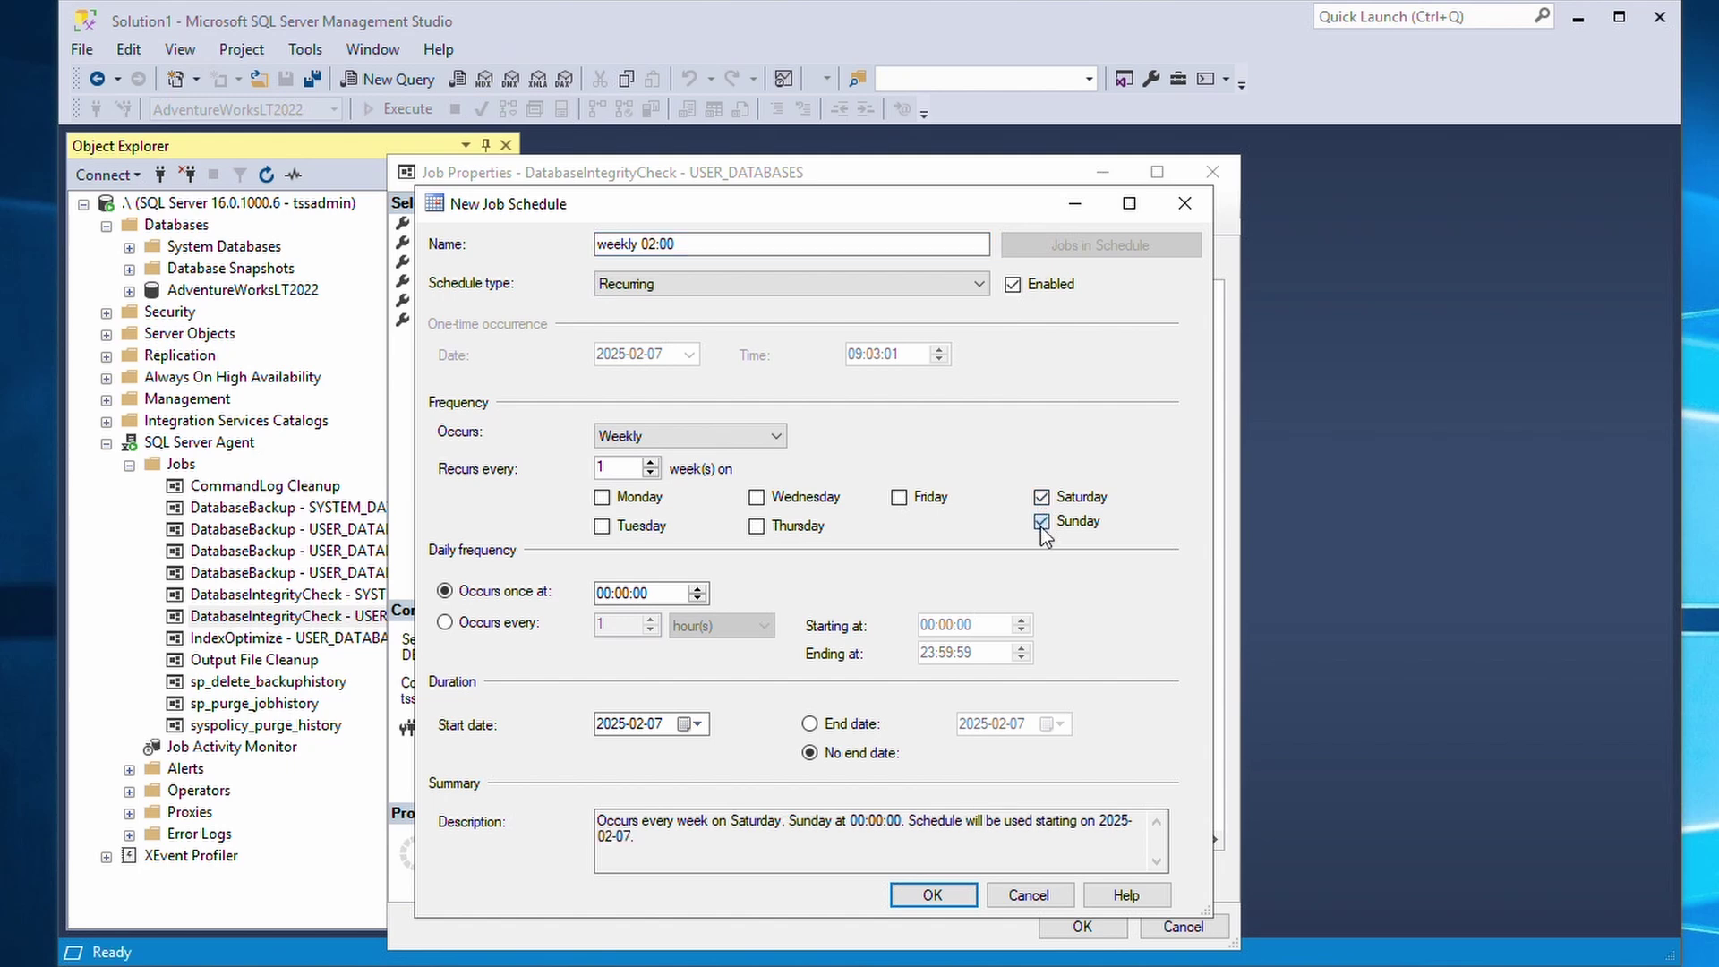
{"action": "left_click", "coordinate": [1042, 522]}
{"action": "left_click", "coordinate": [622, 593]}
{"action": "type", "text": "2"}
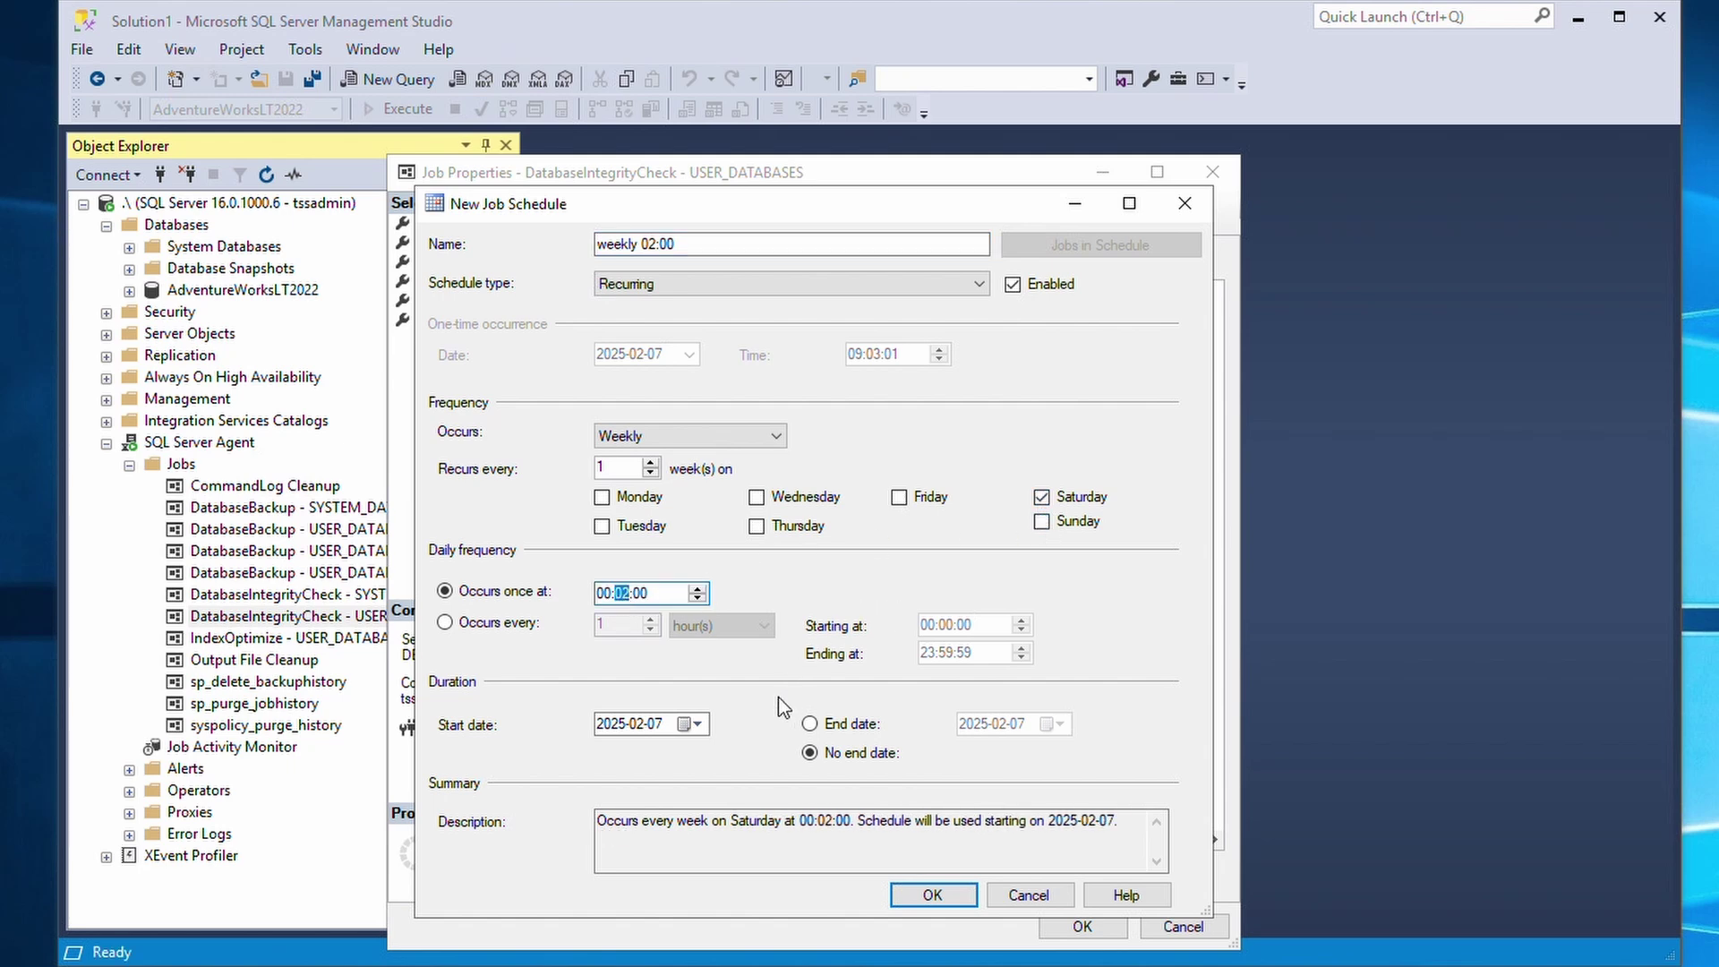
{"action": "left_click", "coordinate": [739, 244]}
Review the weekly 02:00 summary, then save the schedule and the job
{"action": "left_click", "coordinate": [781, 822]}
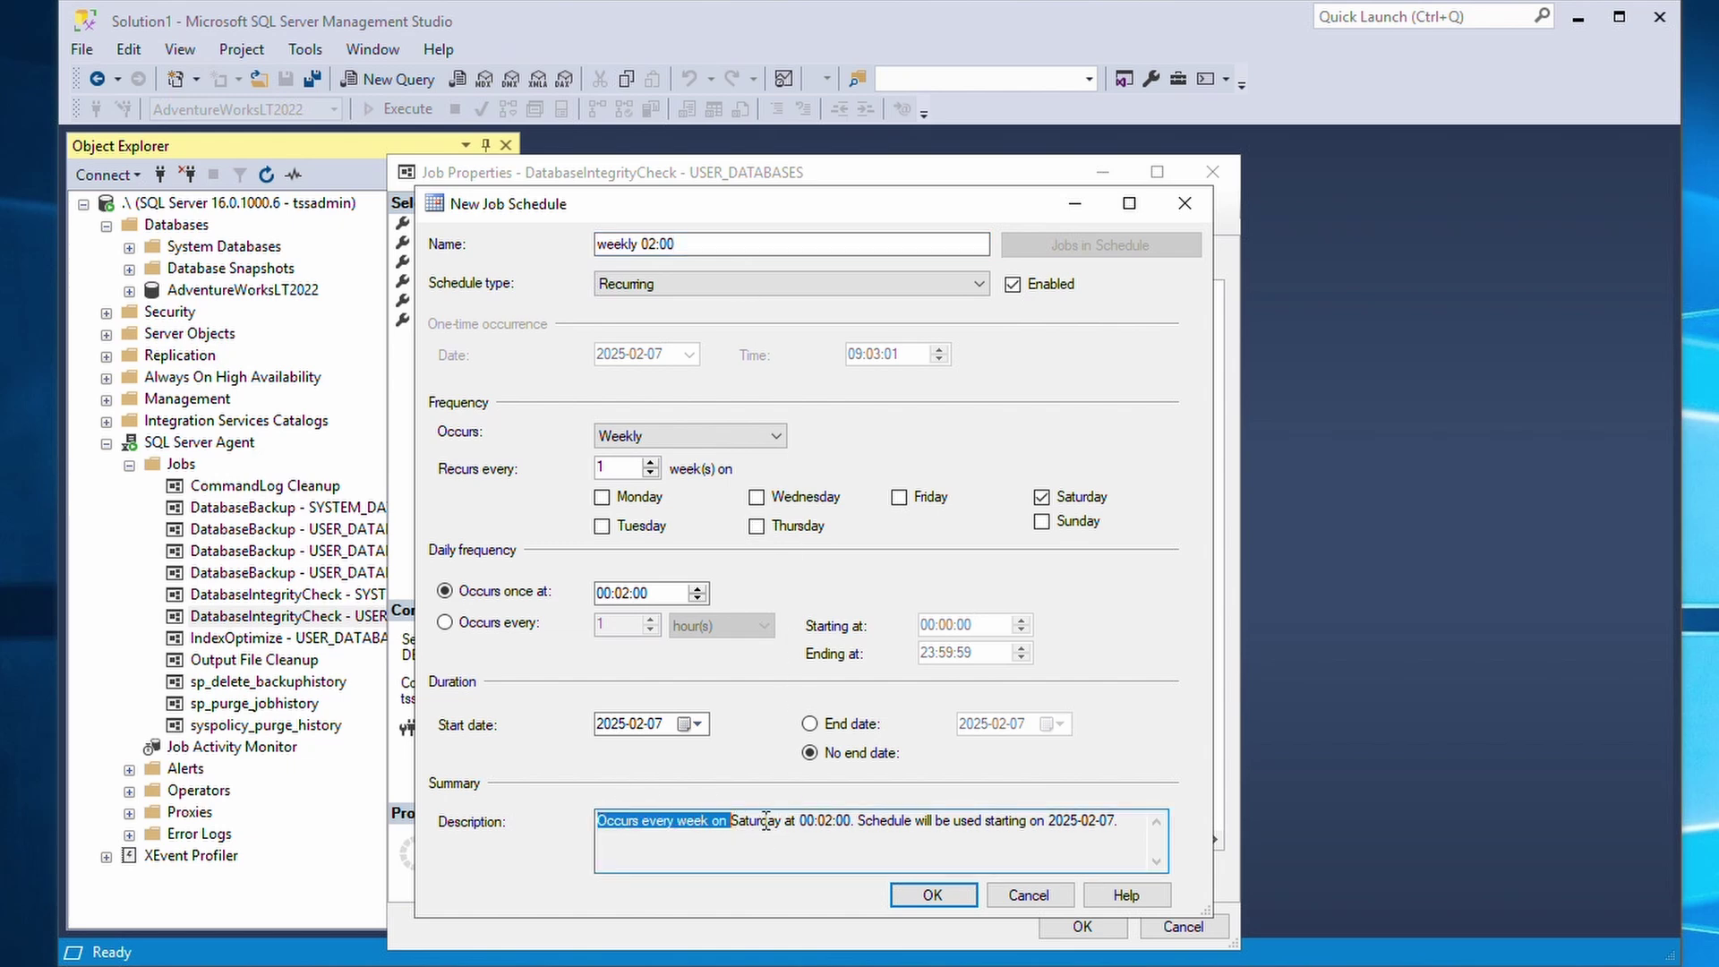
{"action": "left_click_drag", "start_coordinate": [600, 821], "coordinate": [849, 820]}
{"action": "left_click", "coordinate": [846, 848]}
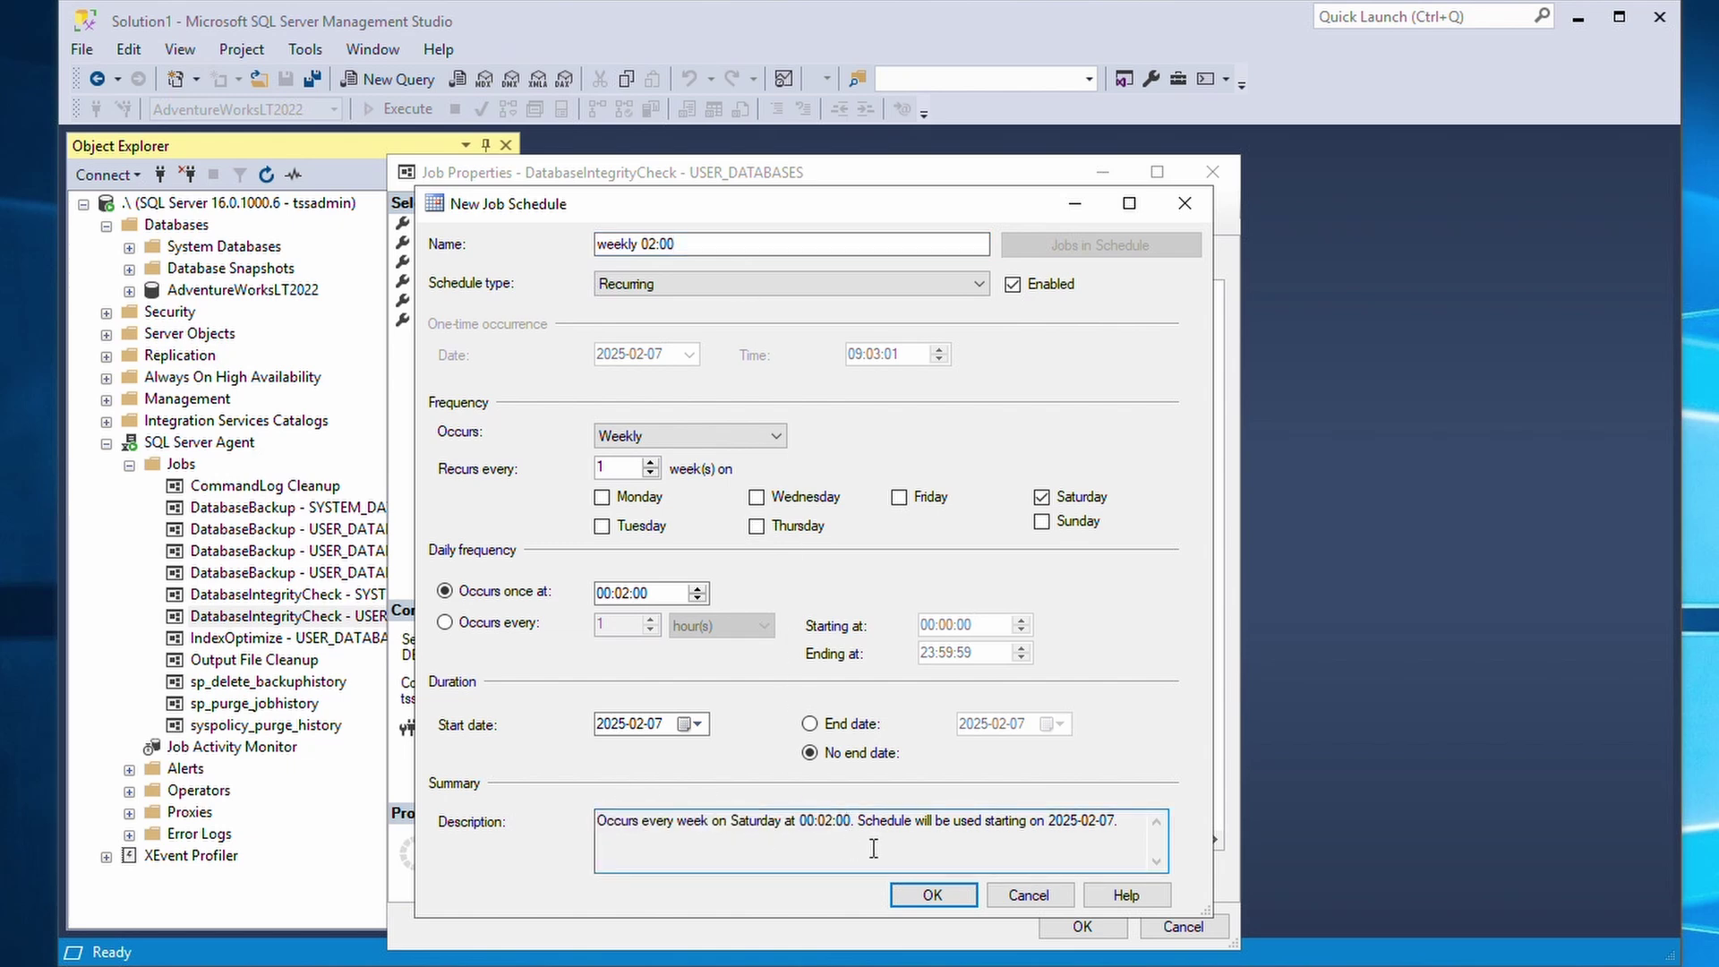
{"action": "left_click", "coordinate": [907, 893]}
{"action": "left_click", "coordinate": [1068, 926]}
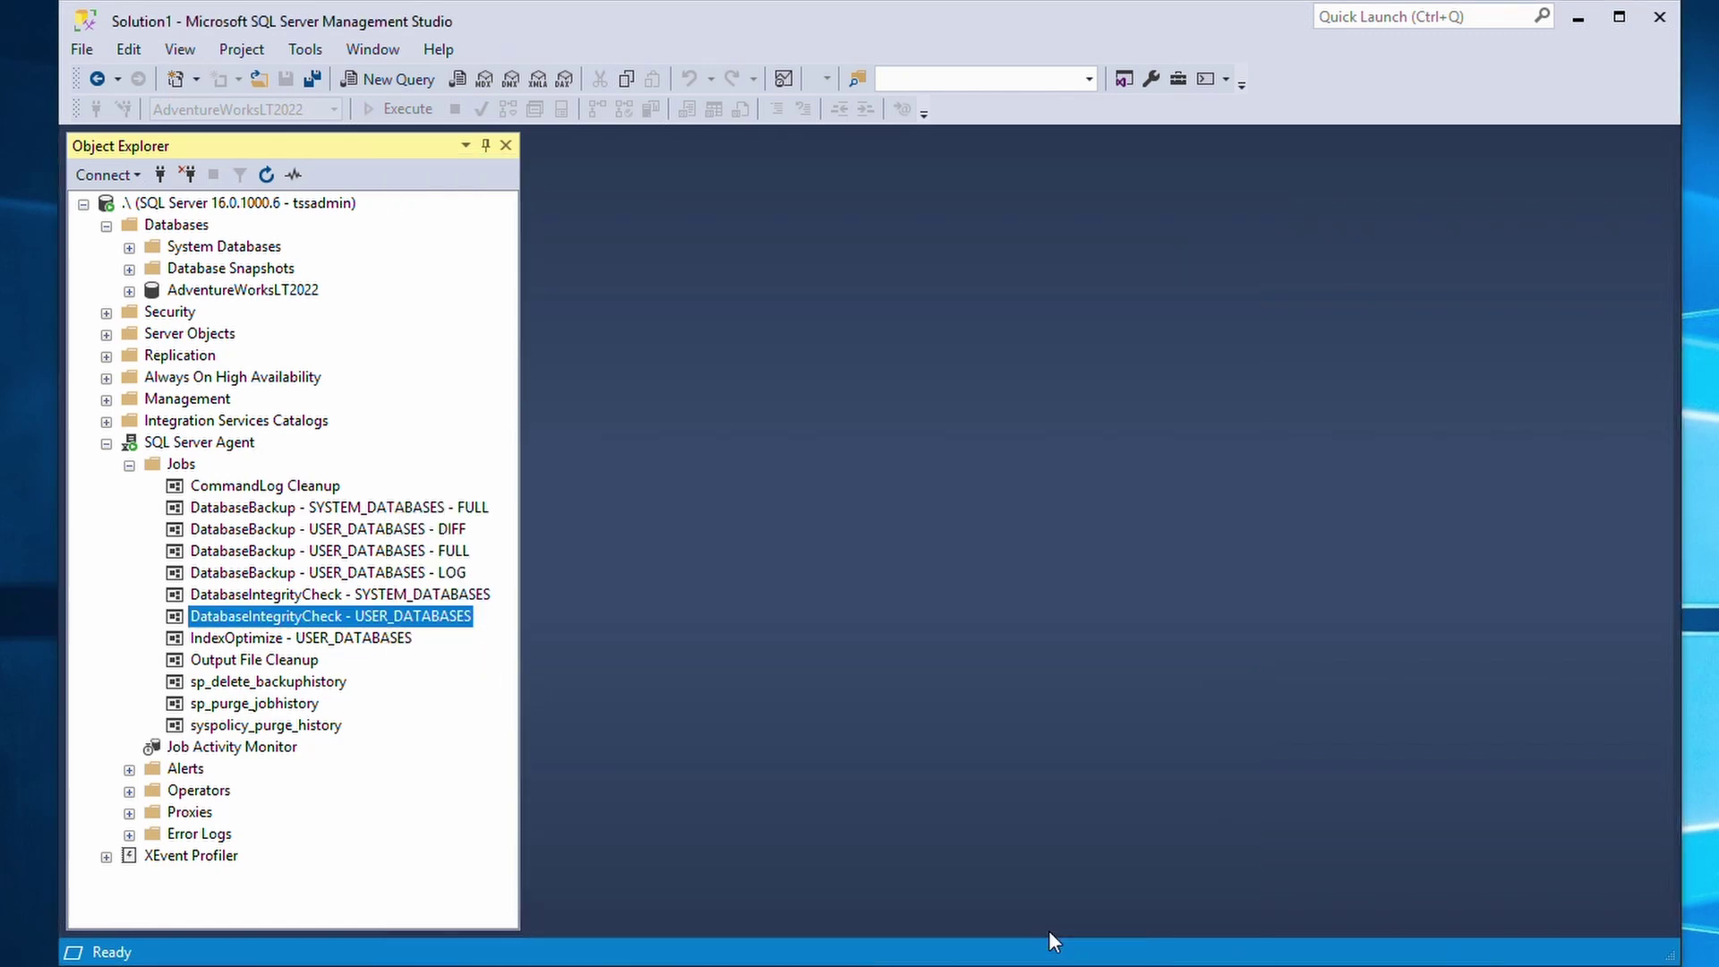
Open the DatabaseBackup - USER_DATABASES - FULL job's properties at the Schedules page
{"action": "left_click", "coordinate": [420, 551]}
{"action": "right_click", "coordinate": [421, 556]}
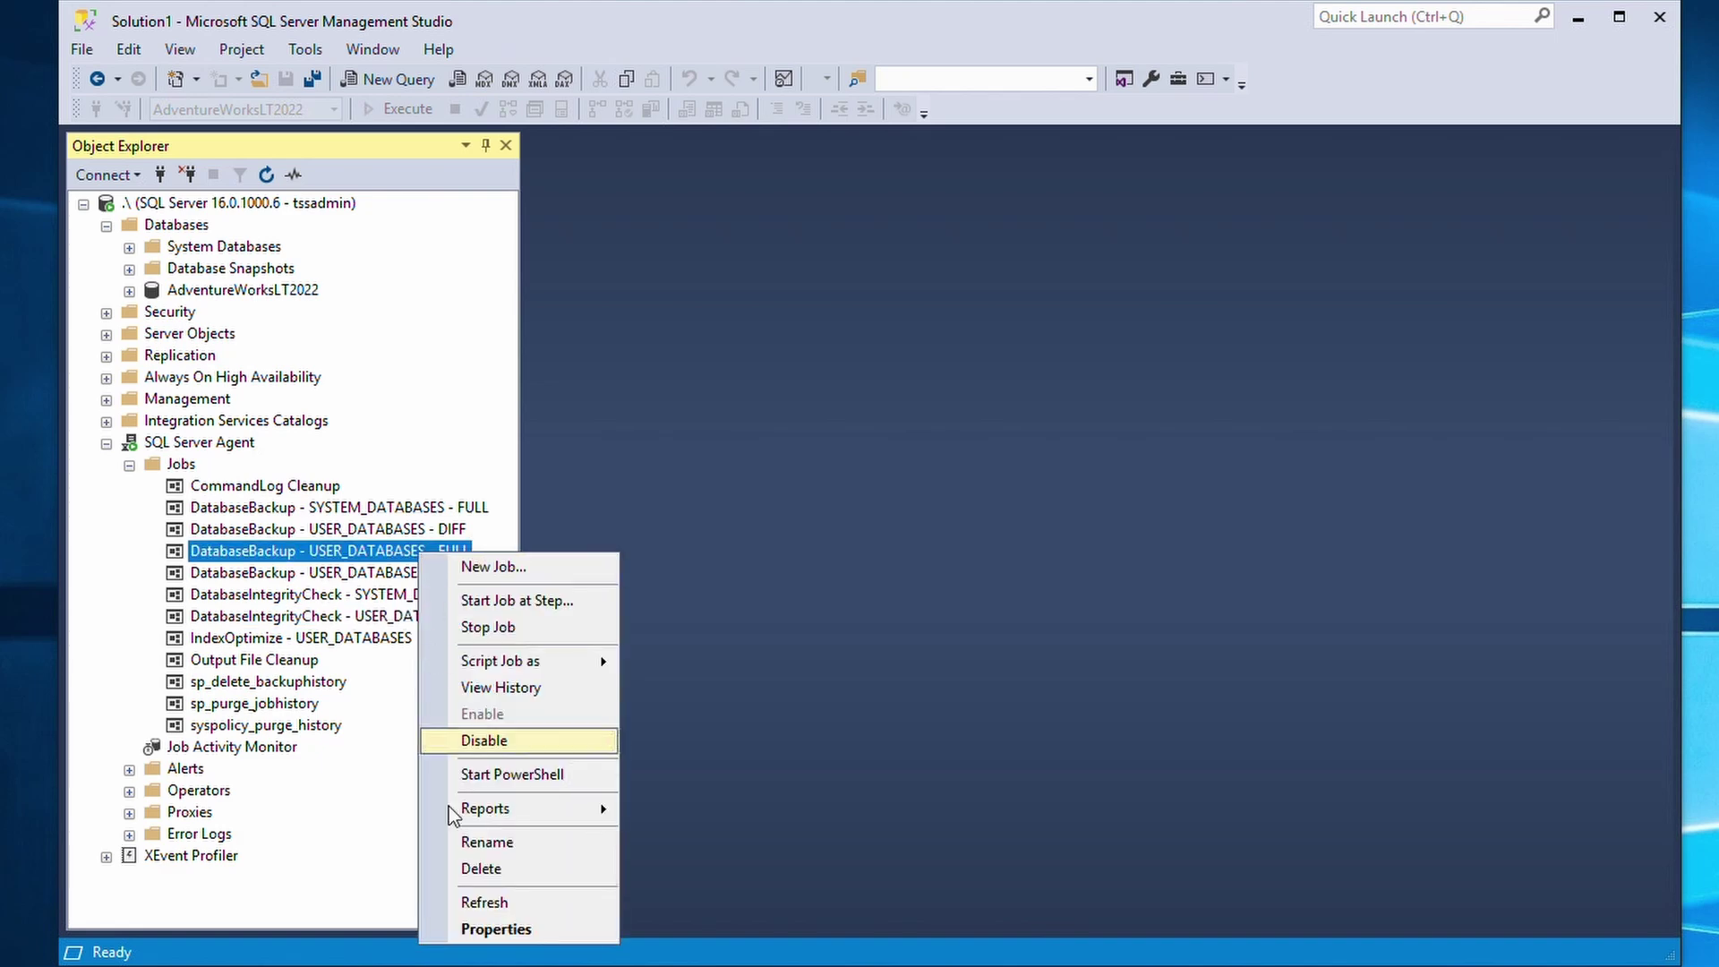
{"action": "left_click", "coordinate": [467, 931]}
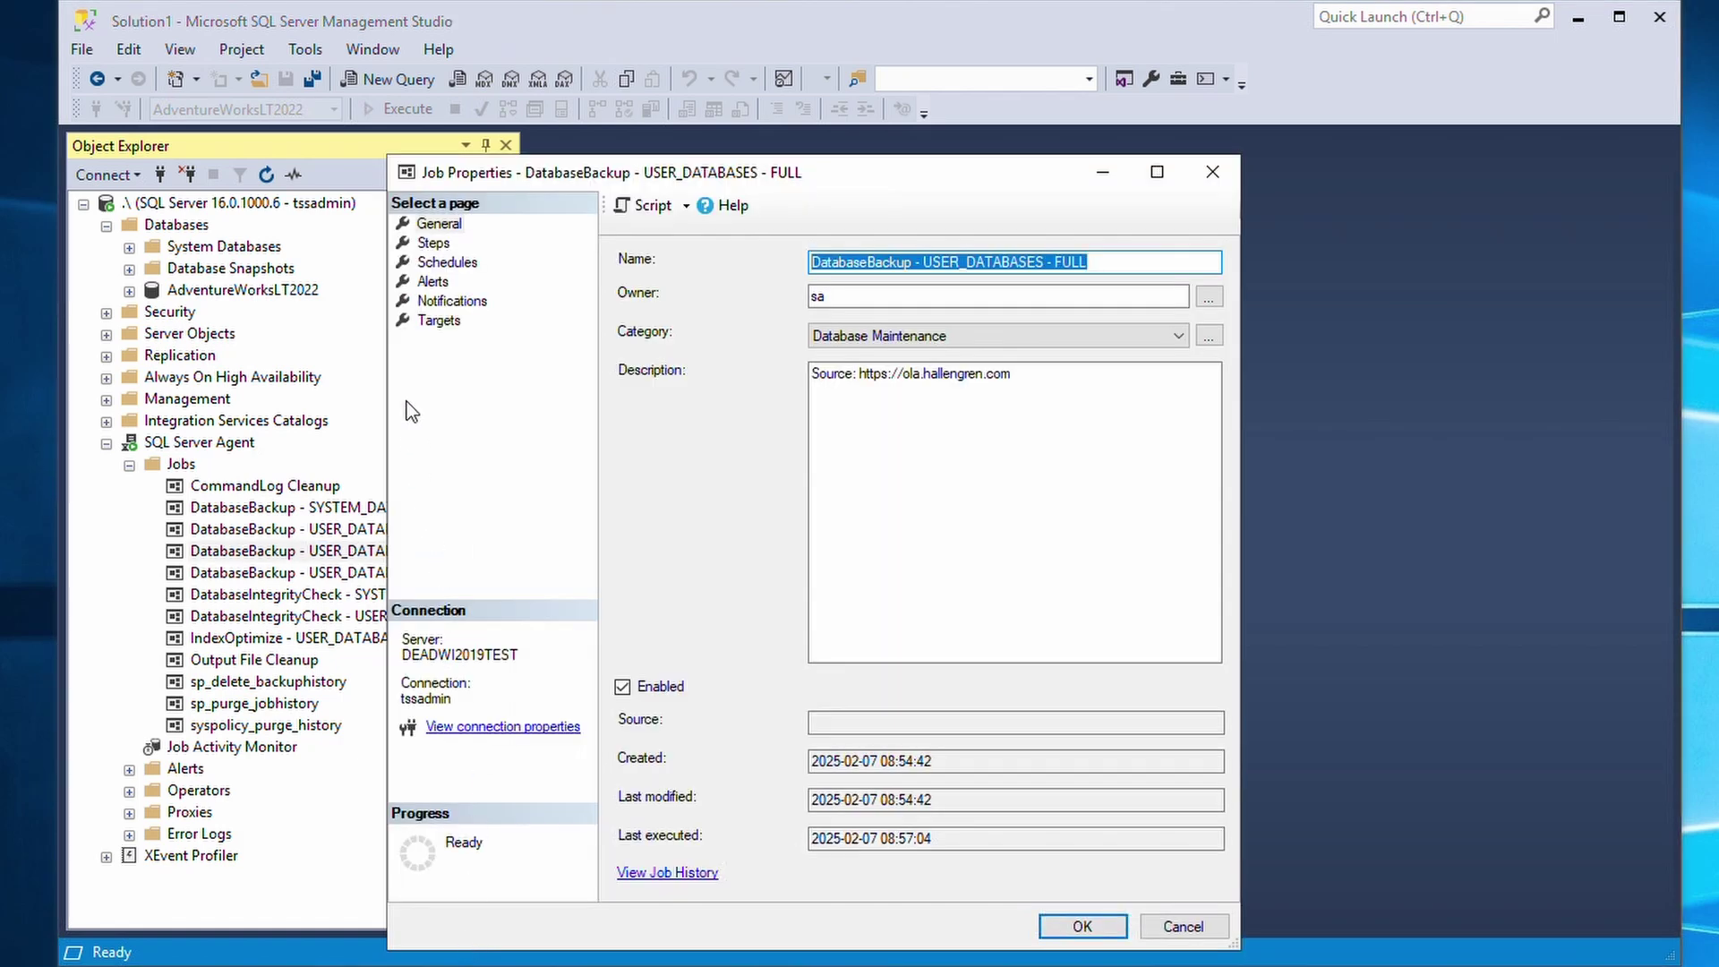
{"action": "left_click", "coordinate": [433, 244]}
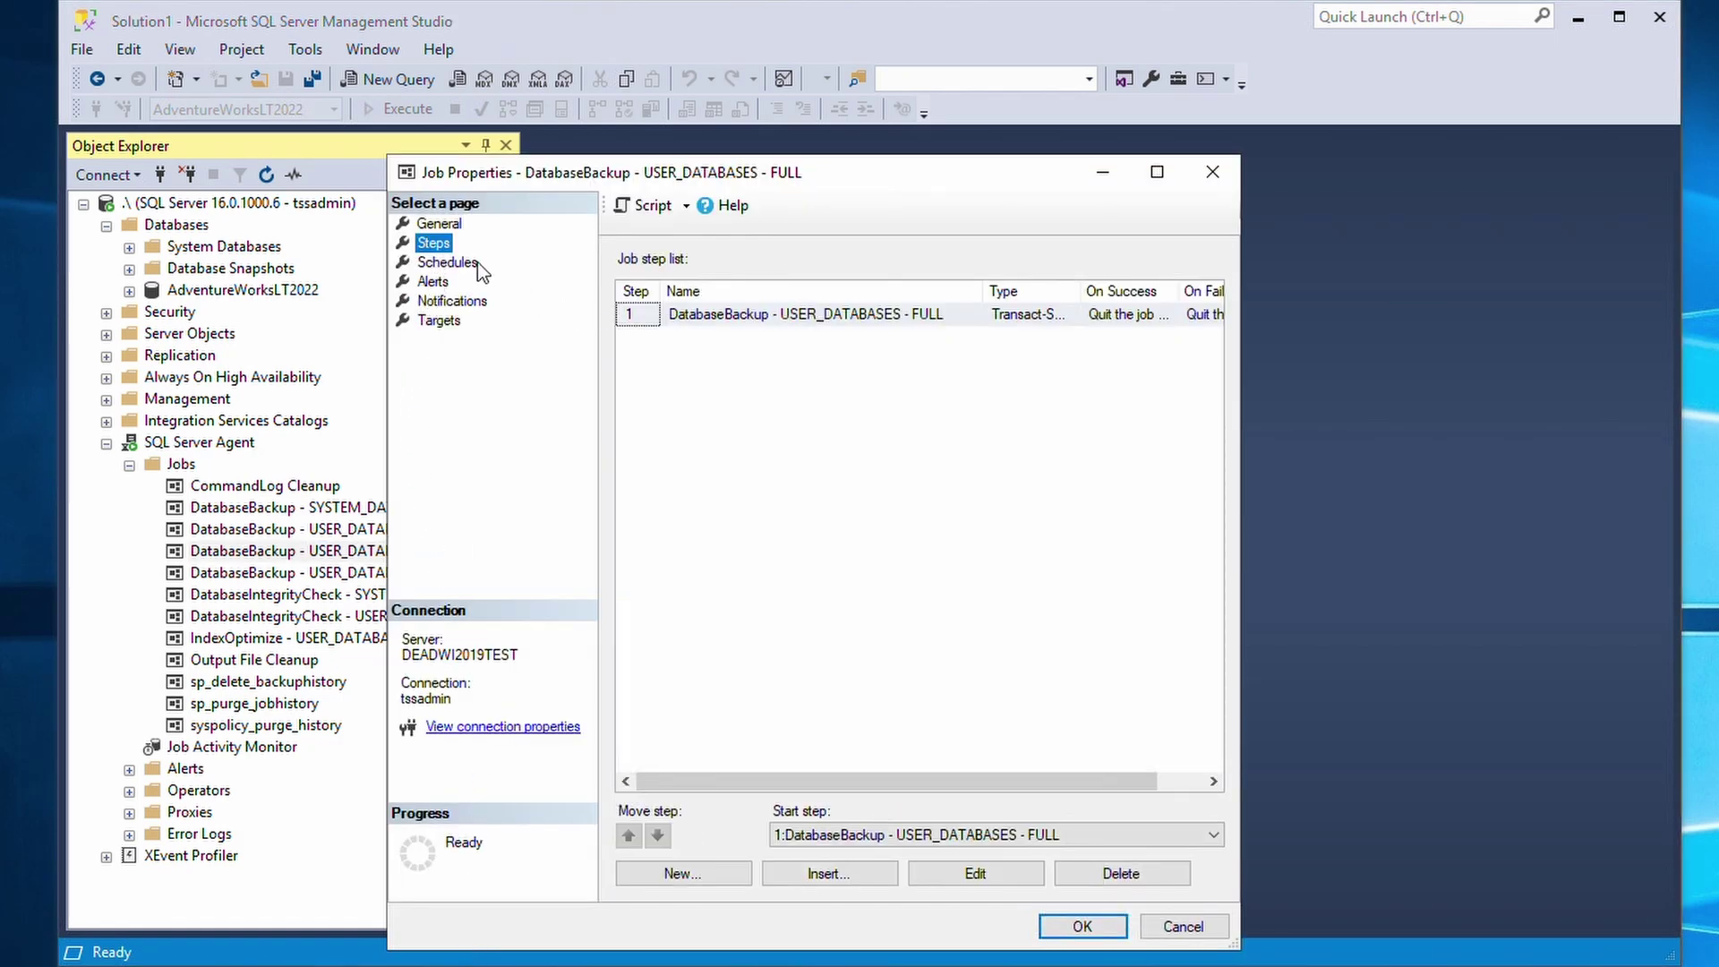
{"action": "left_click", "coordinate": [448, 262]}
Add a 'weekly 03:00' schedule for Saturdays only at 00:03:00 and save the job
{"action": "left_click", "coordinate": [679, 872]}
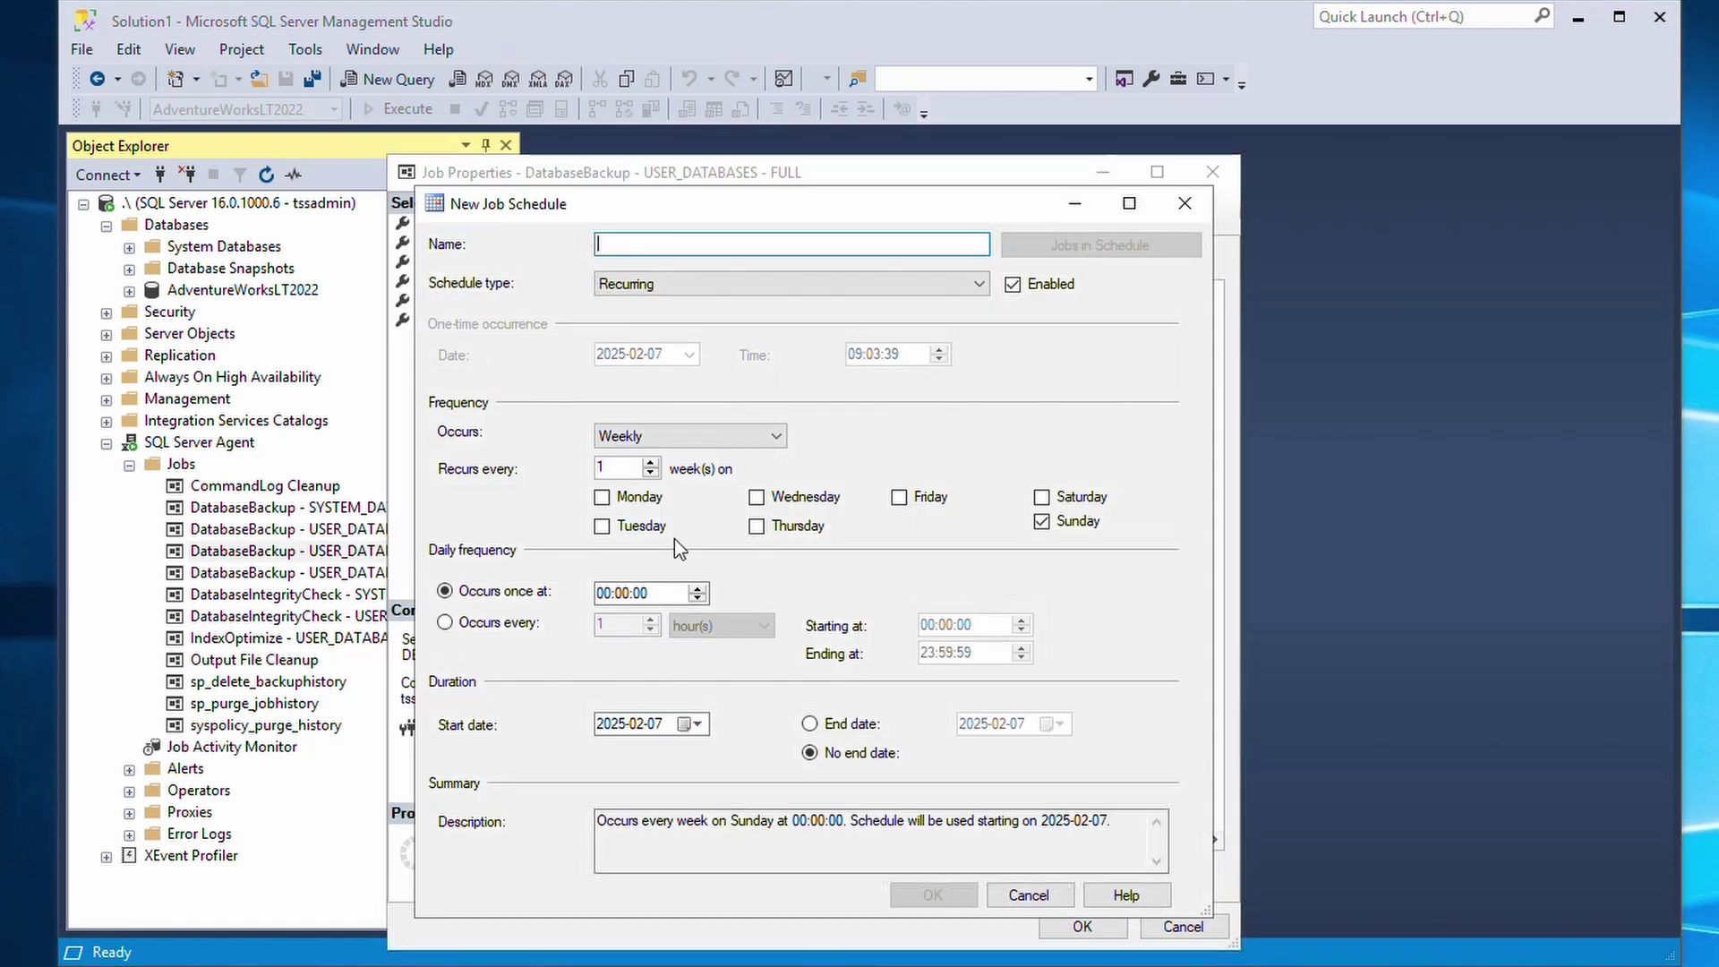
{"action": "type", "text": "weekly 03"}
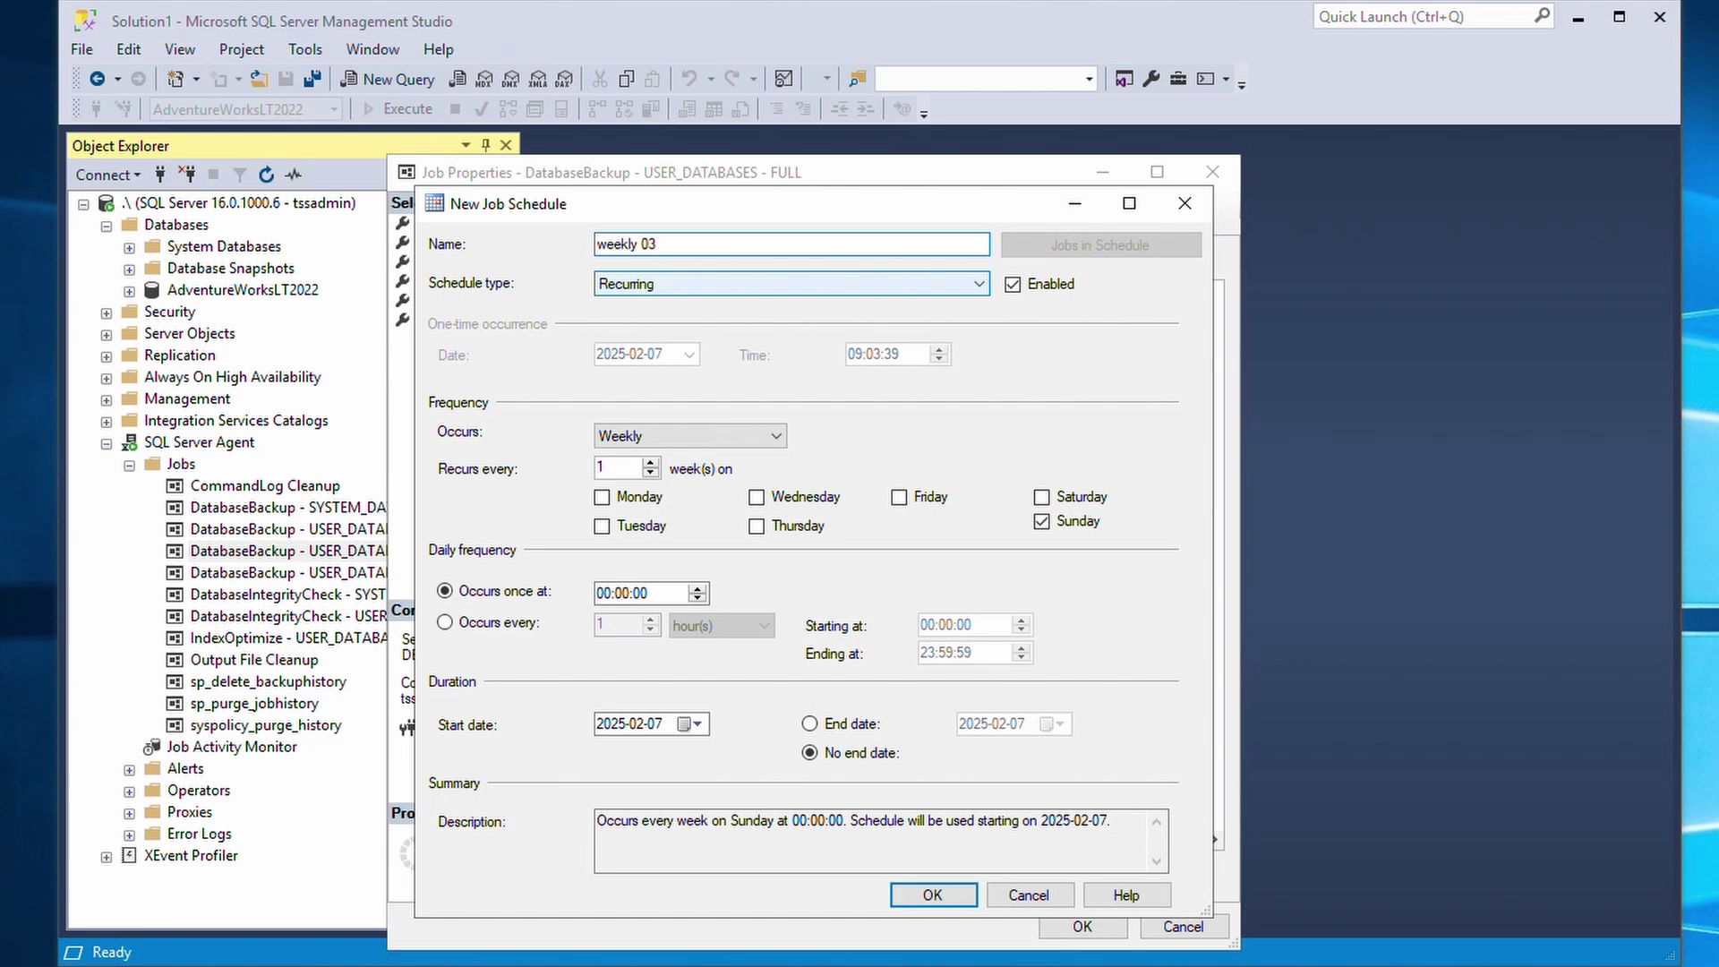
{"action": "type", "text": ":00"}
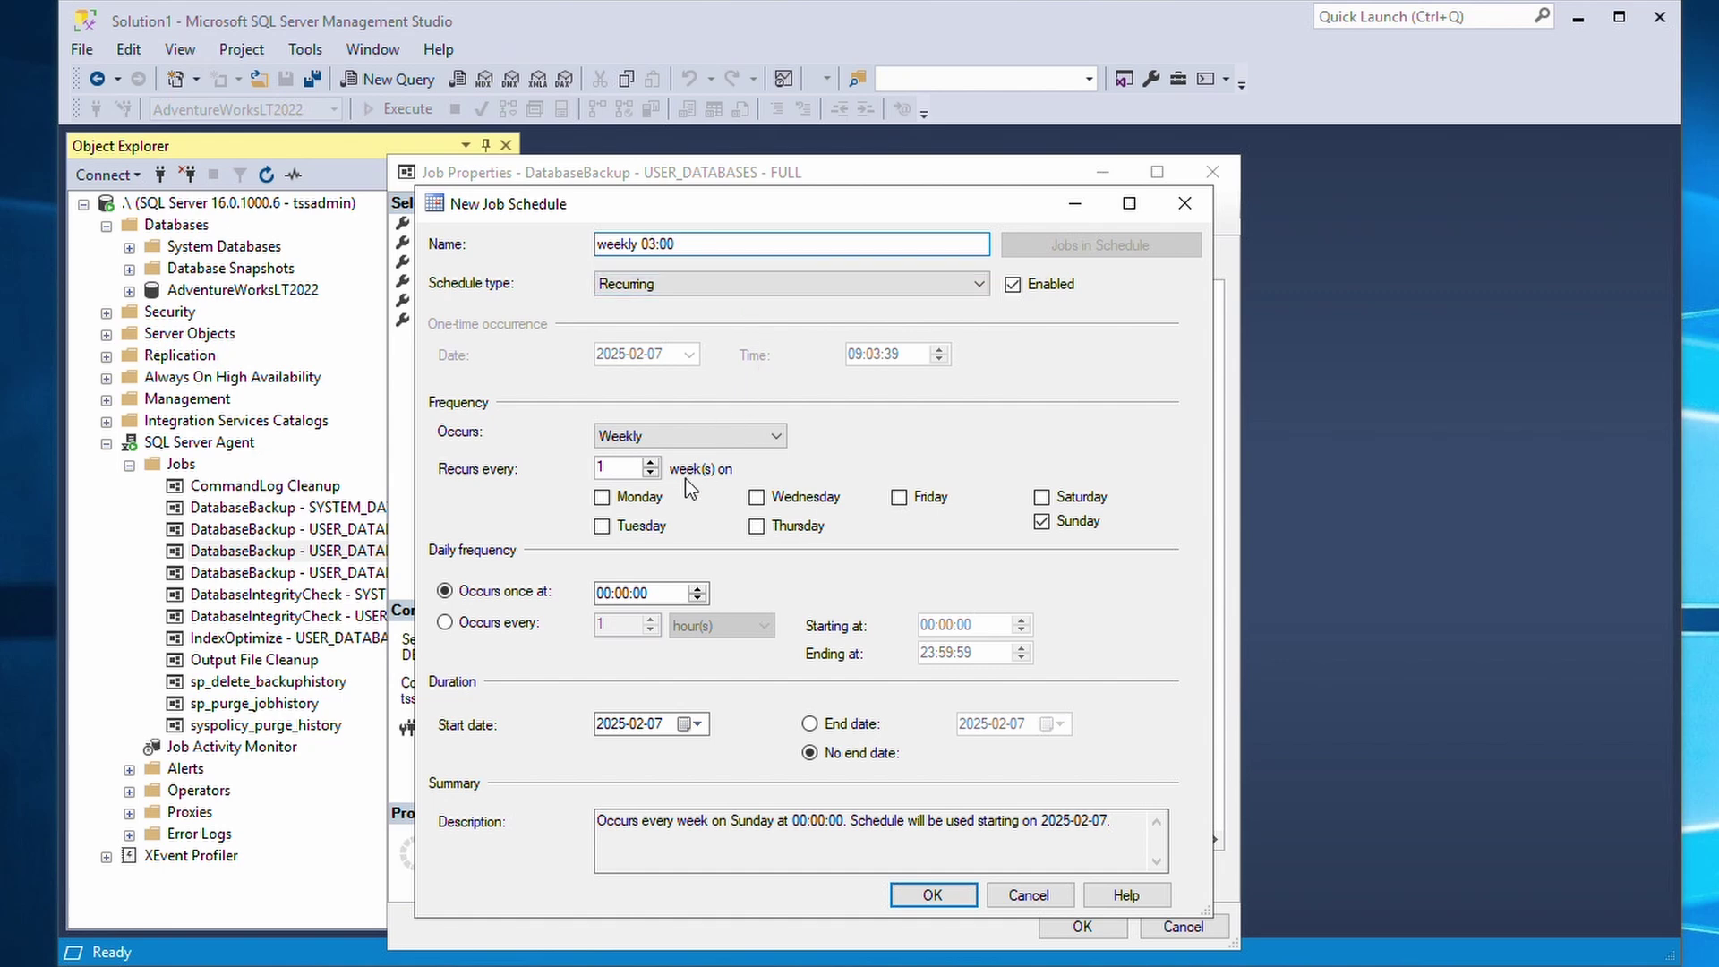
{"action": "left_click", "coordinate": [1042, 497]}
{"action": "left_click", "coordinate": [1042, 521]}
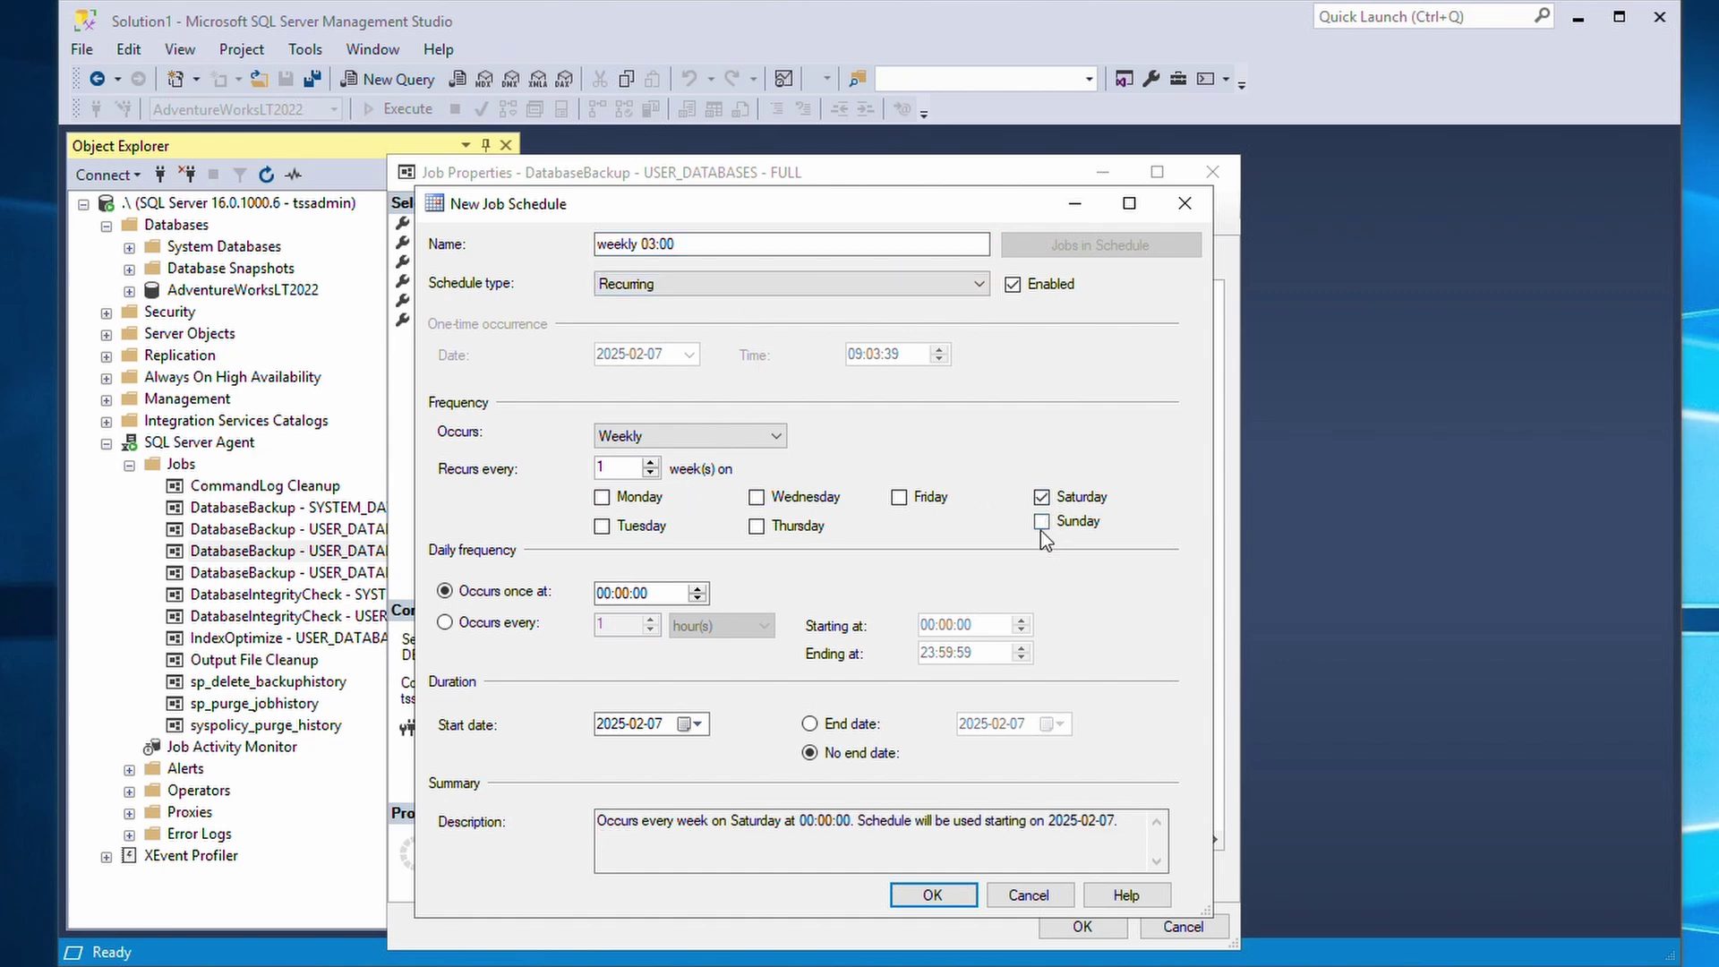
{"action": "left_click", "coordinate": [637, 596]}
{"action": "left_click", "coordinate": [629, 601]}
{"action": "type", "text": "03"}
{"action": "left_click", "coordinate": [645, 850]}
{"action": "left_click", "coordinate": [905, 913]}
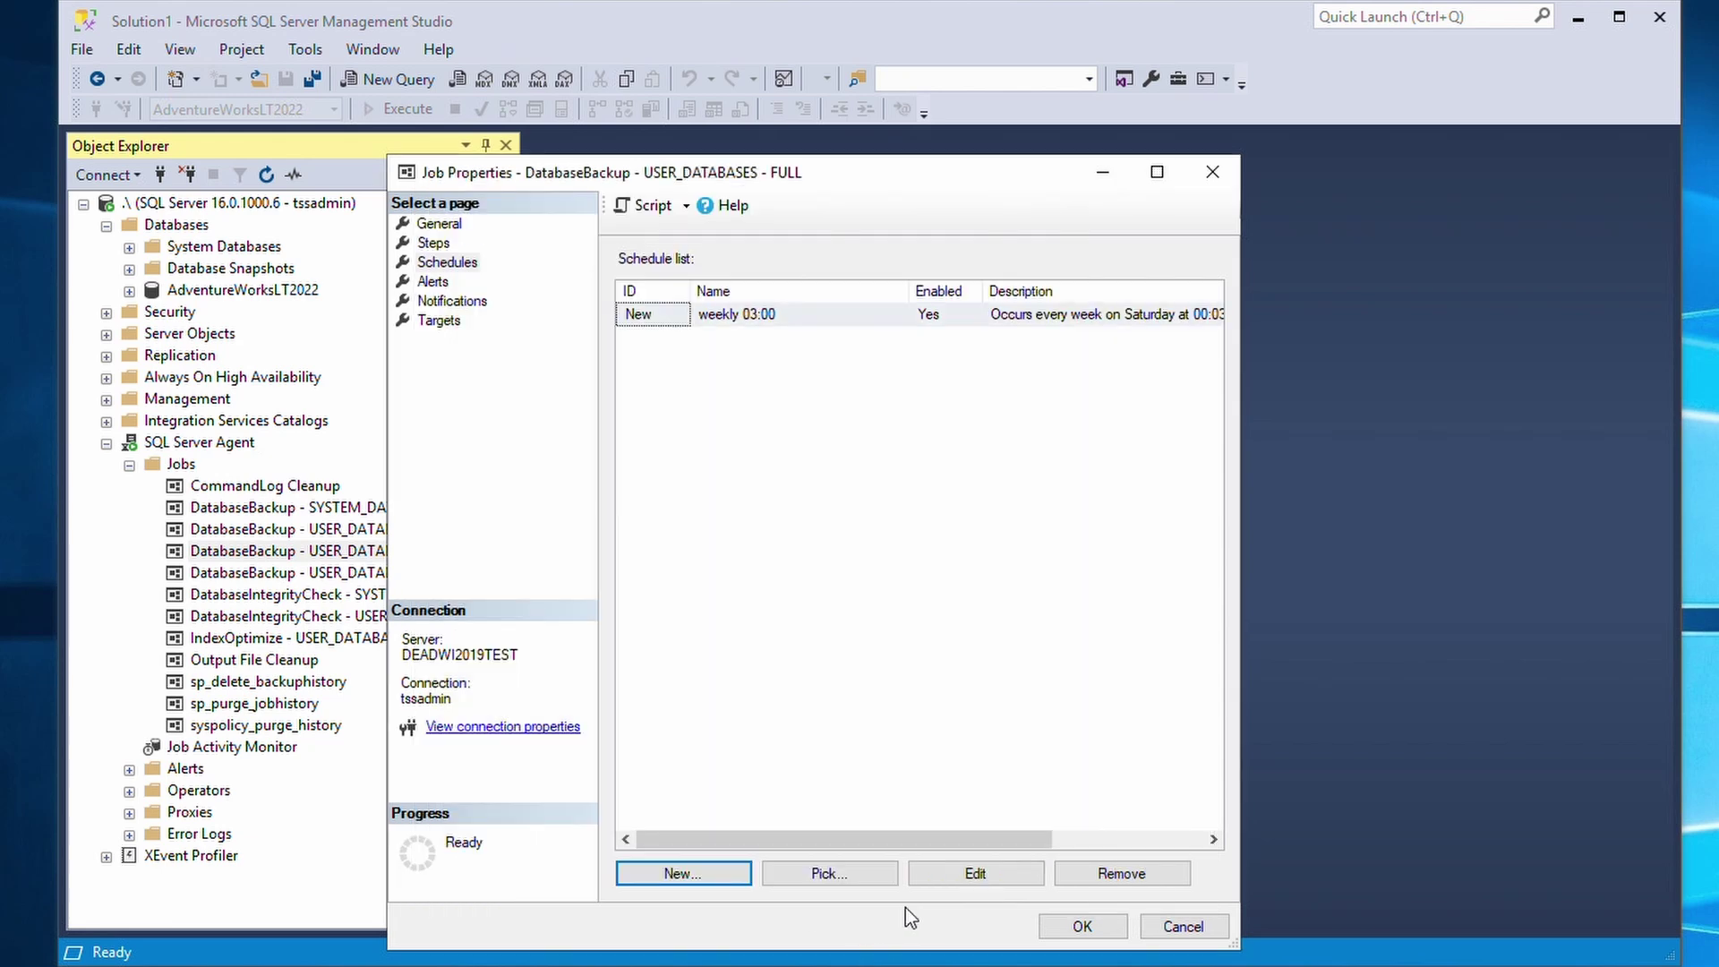
{"action": "left_click", "coordinate": [1053, 939]}
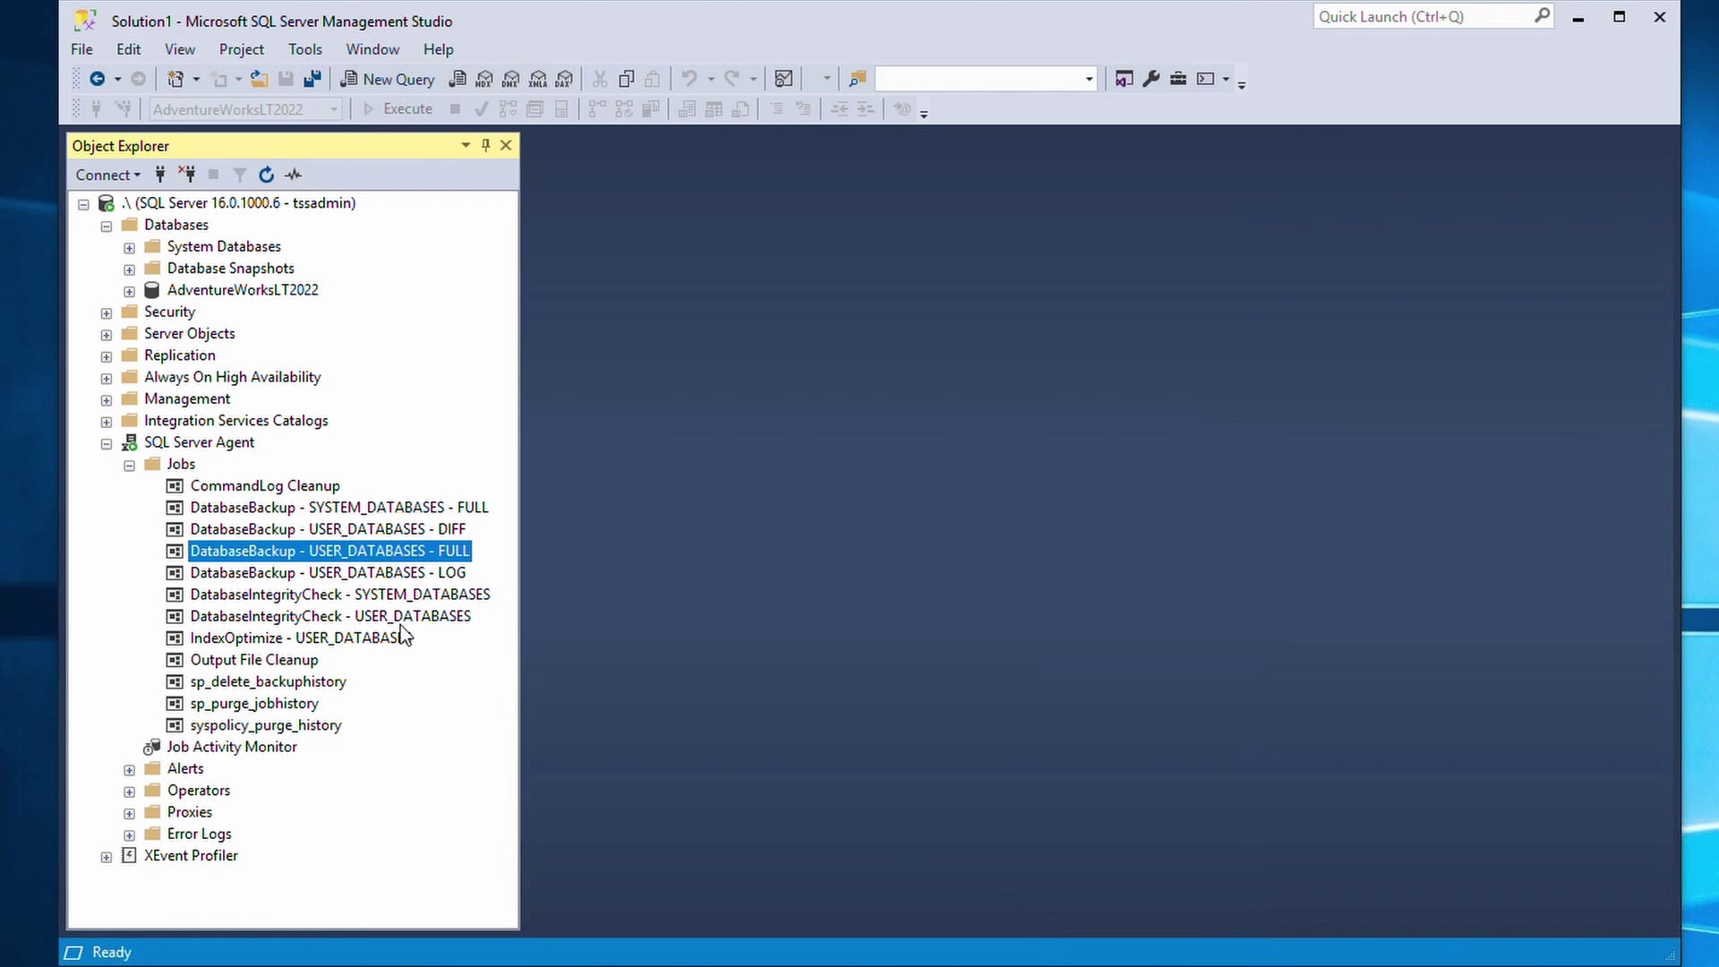
Start a 'sun-fri 03:00' schedule on the DIFF job, adding Monday through Friday
{"action": "right_click", "coordinate": [406, 530]}
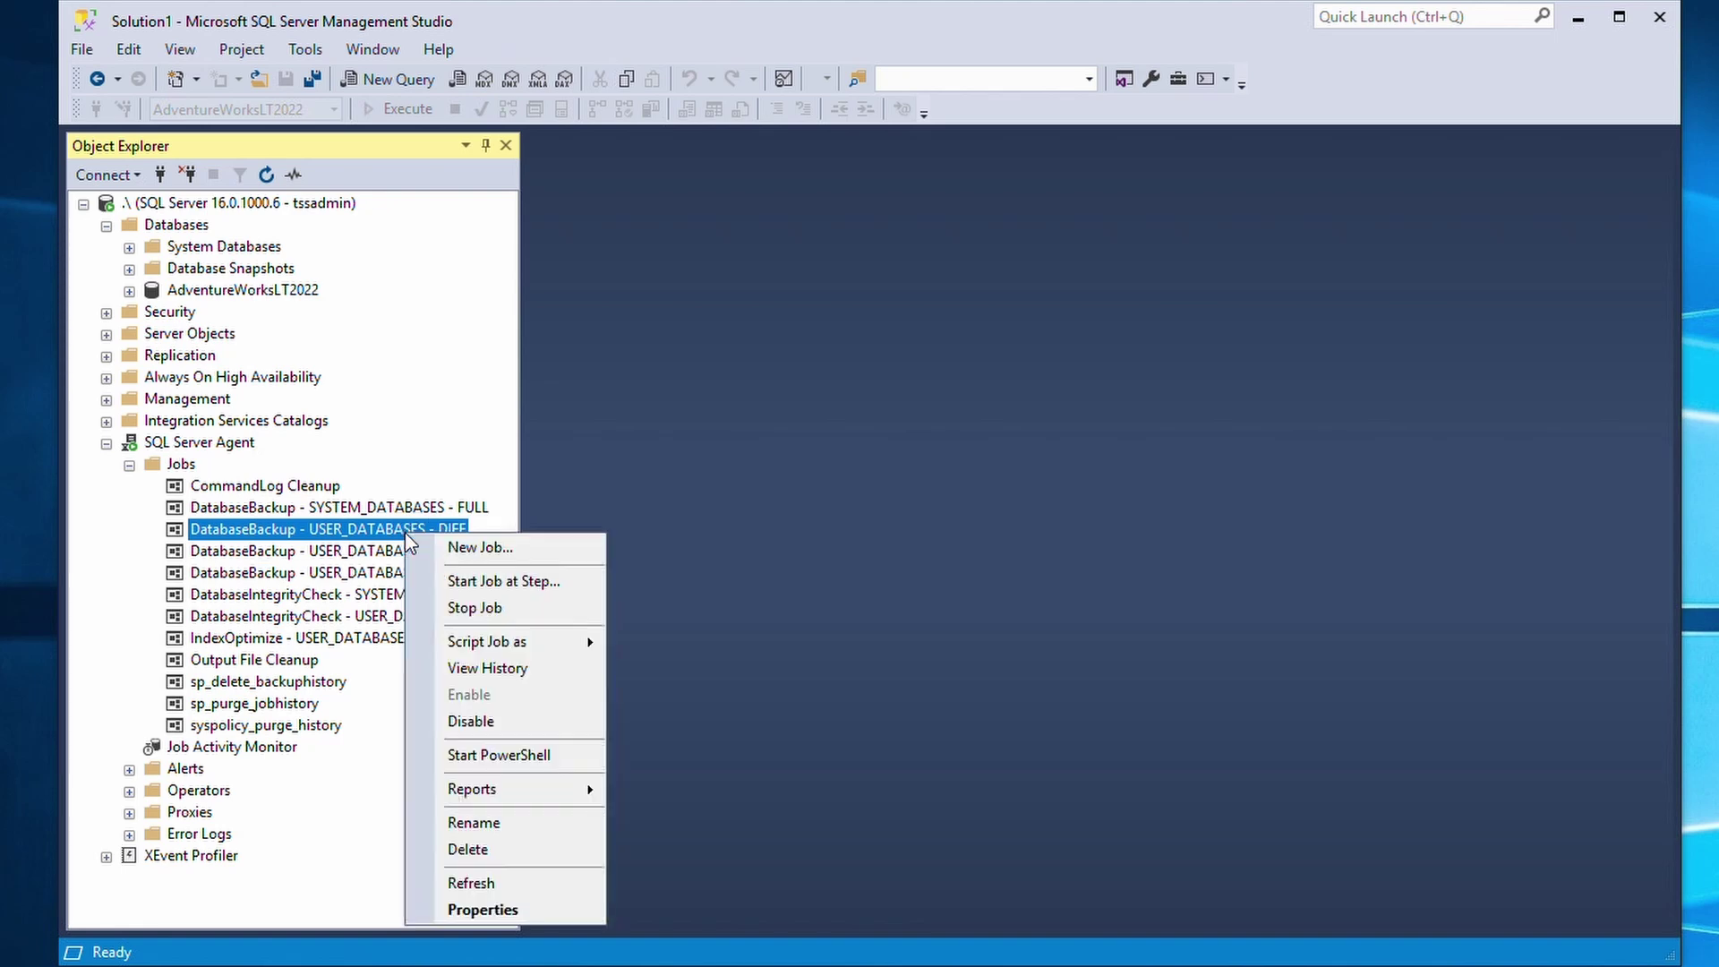
{"action": "left_click", "coordinate": [444, 912]}
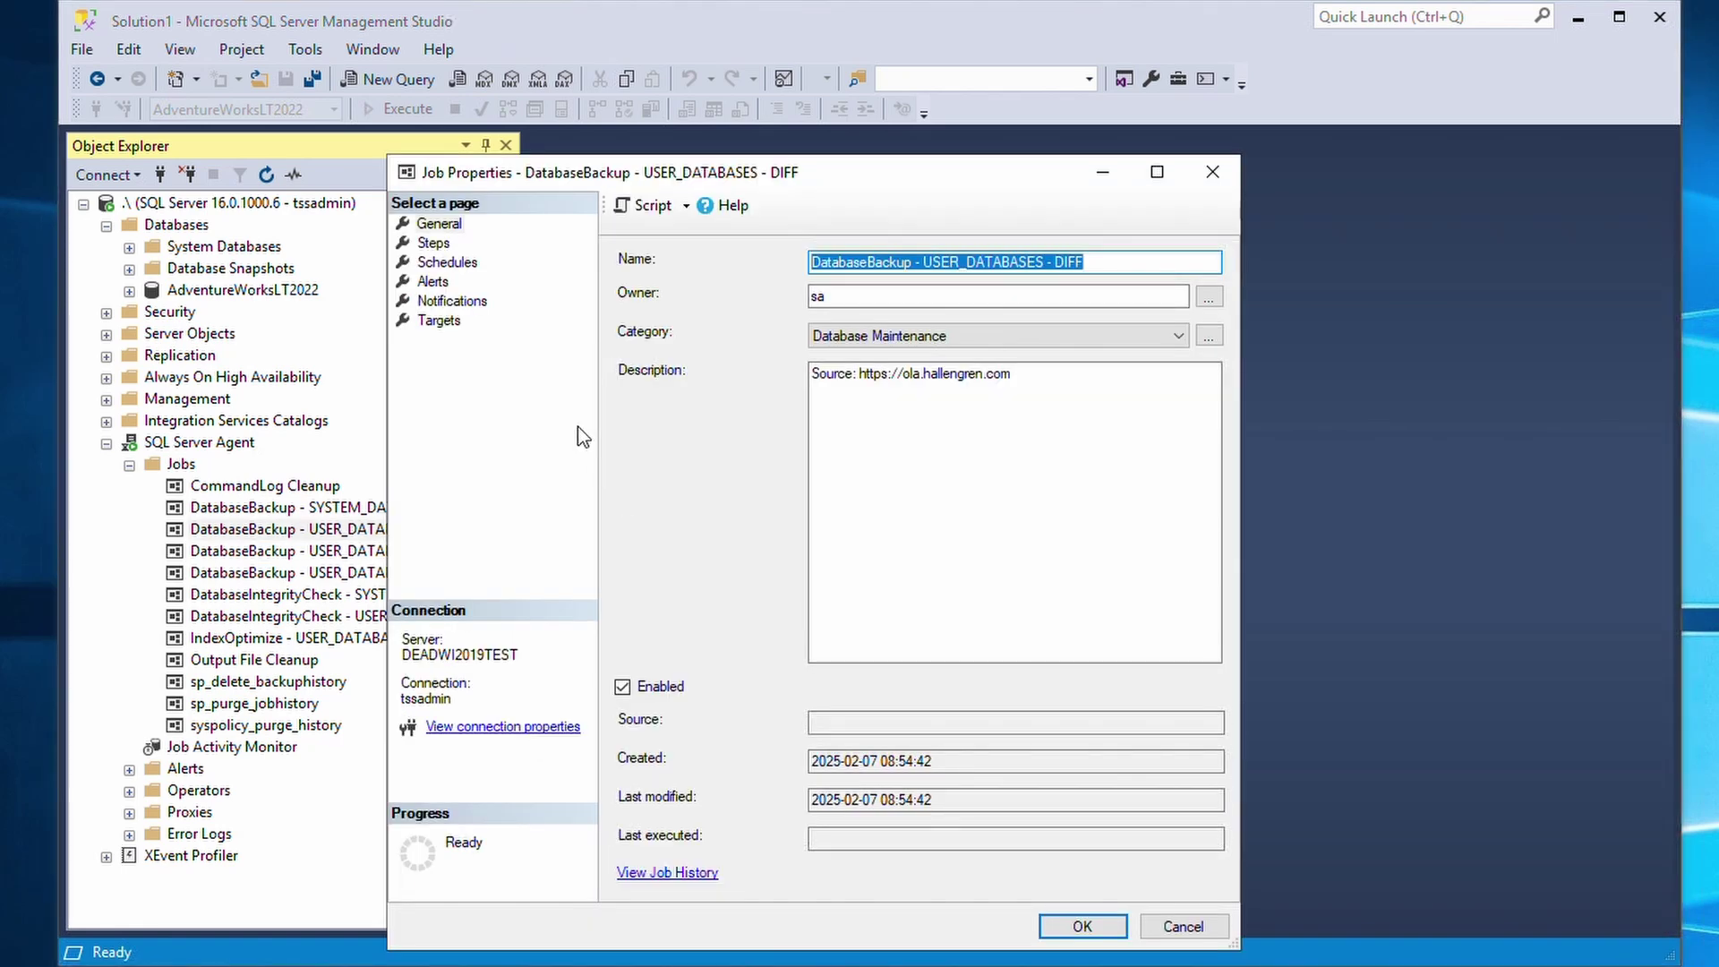
{"action": "left_click", "coordinate": [452, 263]}
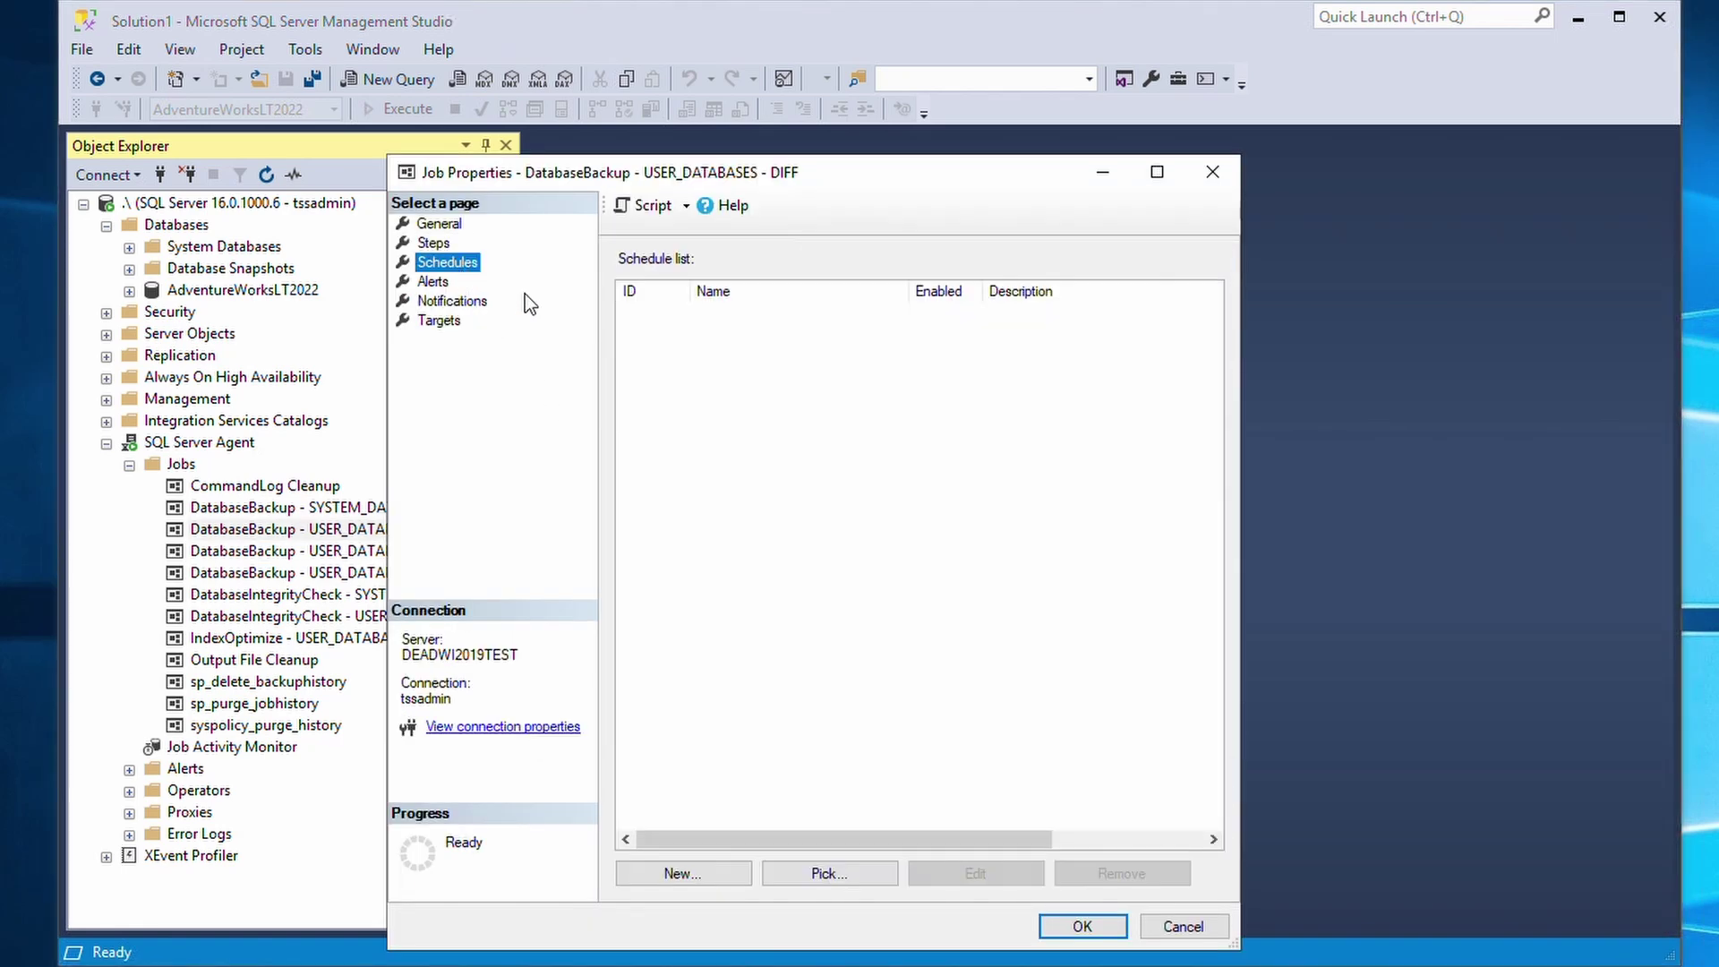
{"action": "left_click", "coordinate": [667, 875]}
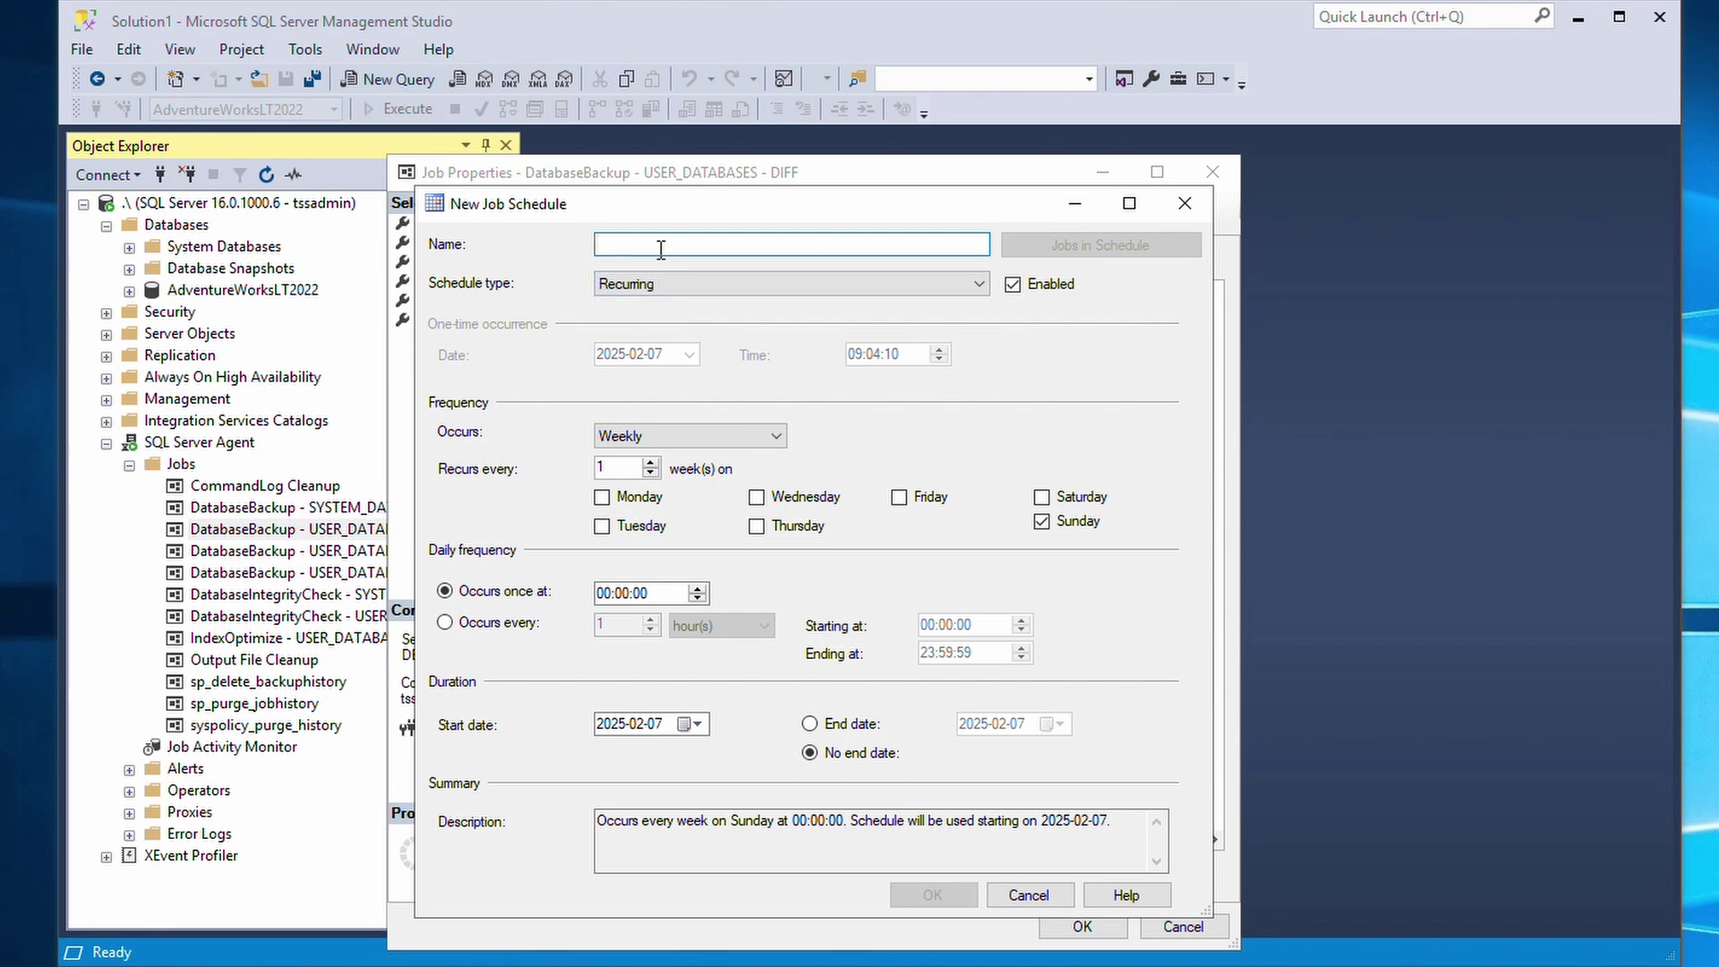
{"action": "type", "text": "su"}
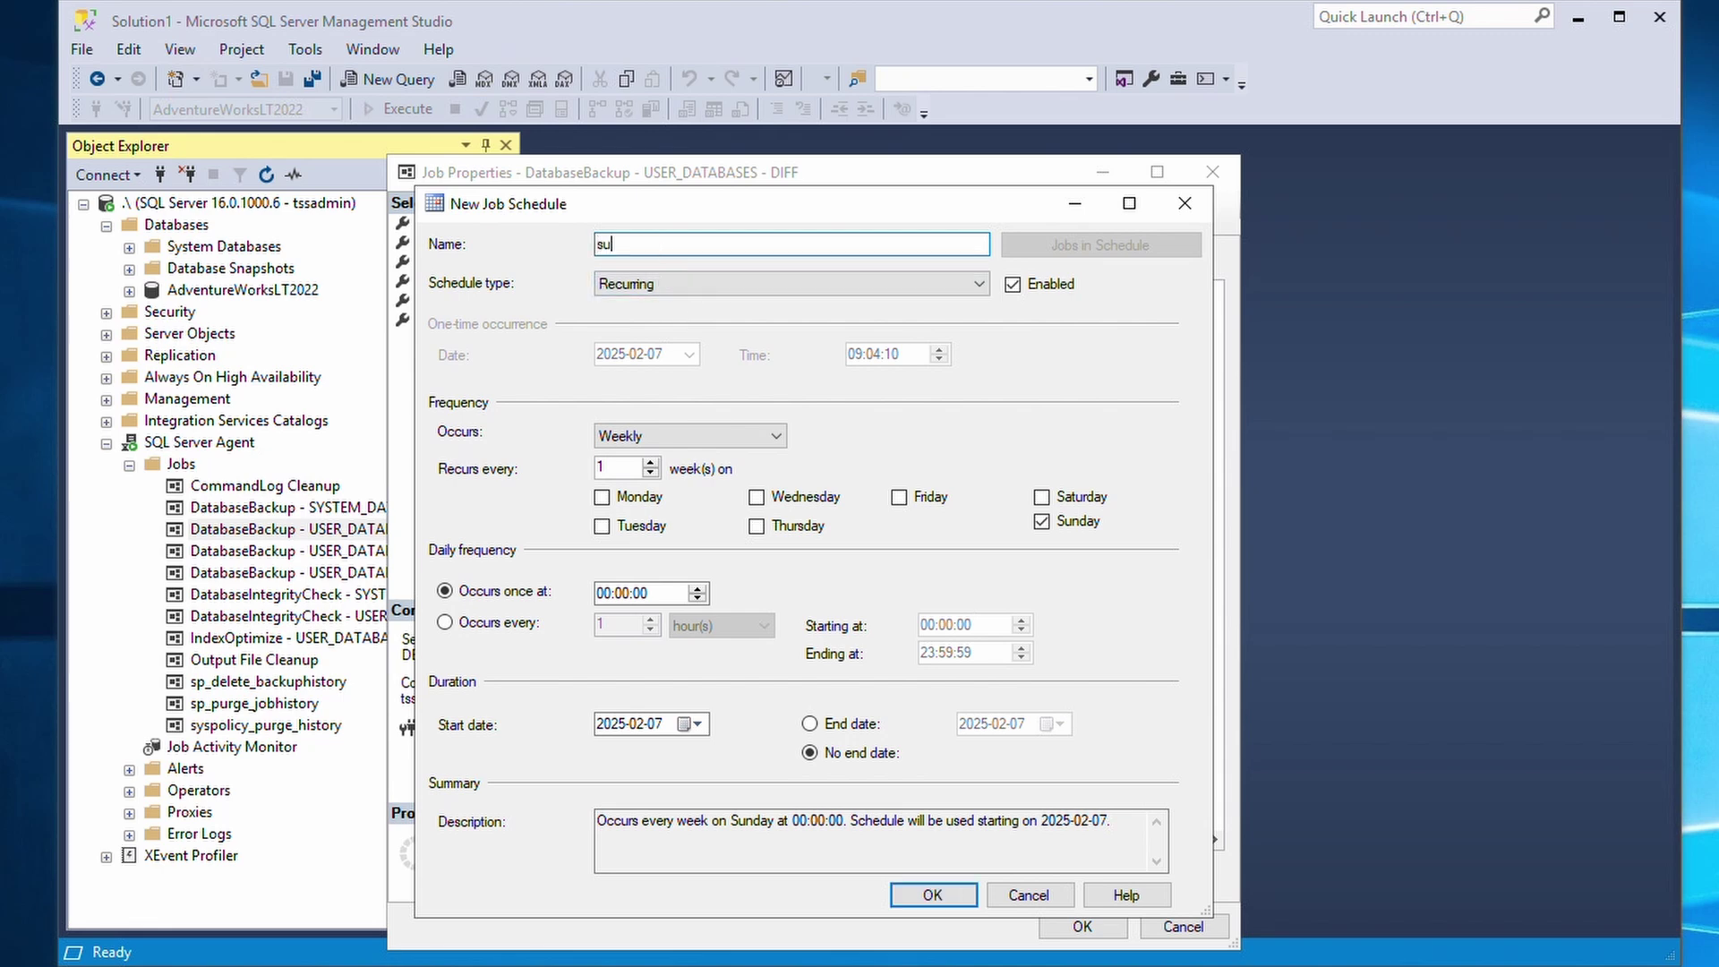
{"action": "type", "text": "n-fri"}
{"action": "type", "text": " 03:"}
{"action": "type", "text": "00"}
{"action": "left_click", "coordinate": [916, 499]}
{"action": "left_click", "coordinate": [773, 497]}
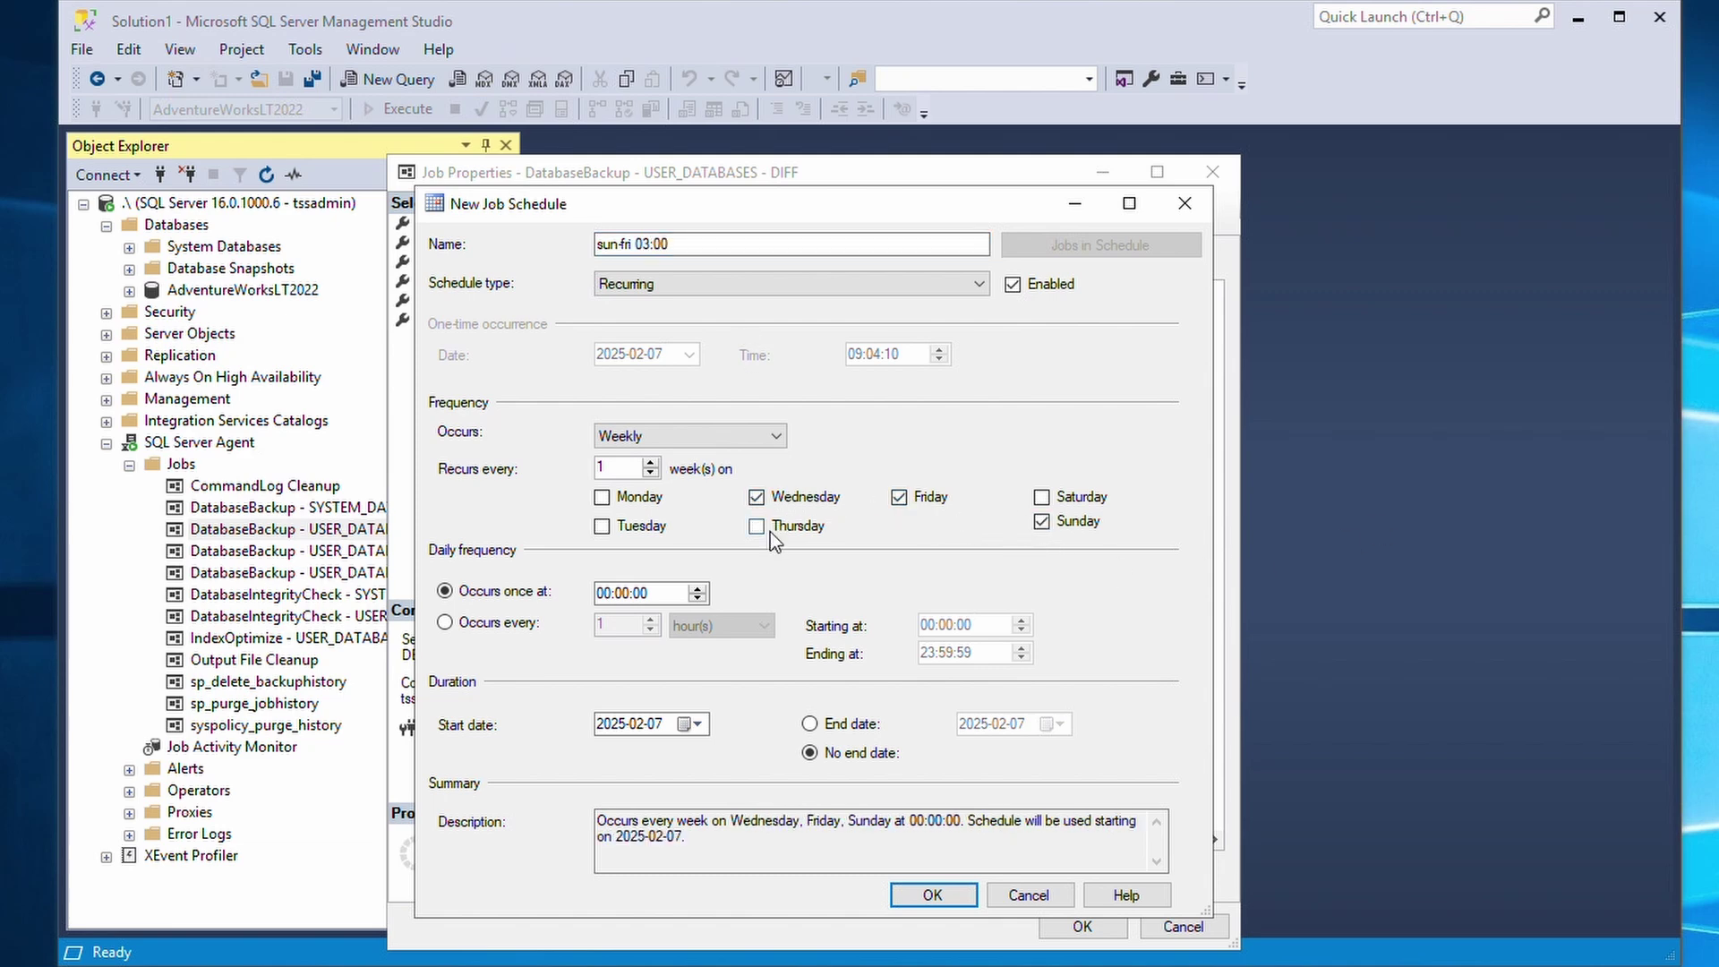
{"action": "left_click", "coordinate": [763, 529]}
{"action": "left_click", "coordinate": [646, 527]}
{"action": "left_click", "coordinate": [640, 498]}
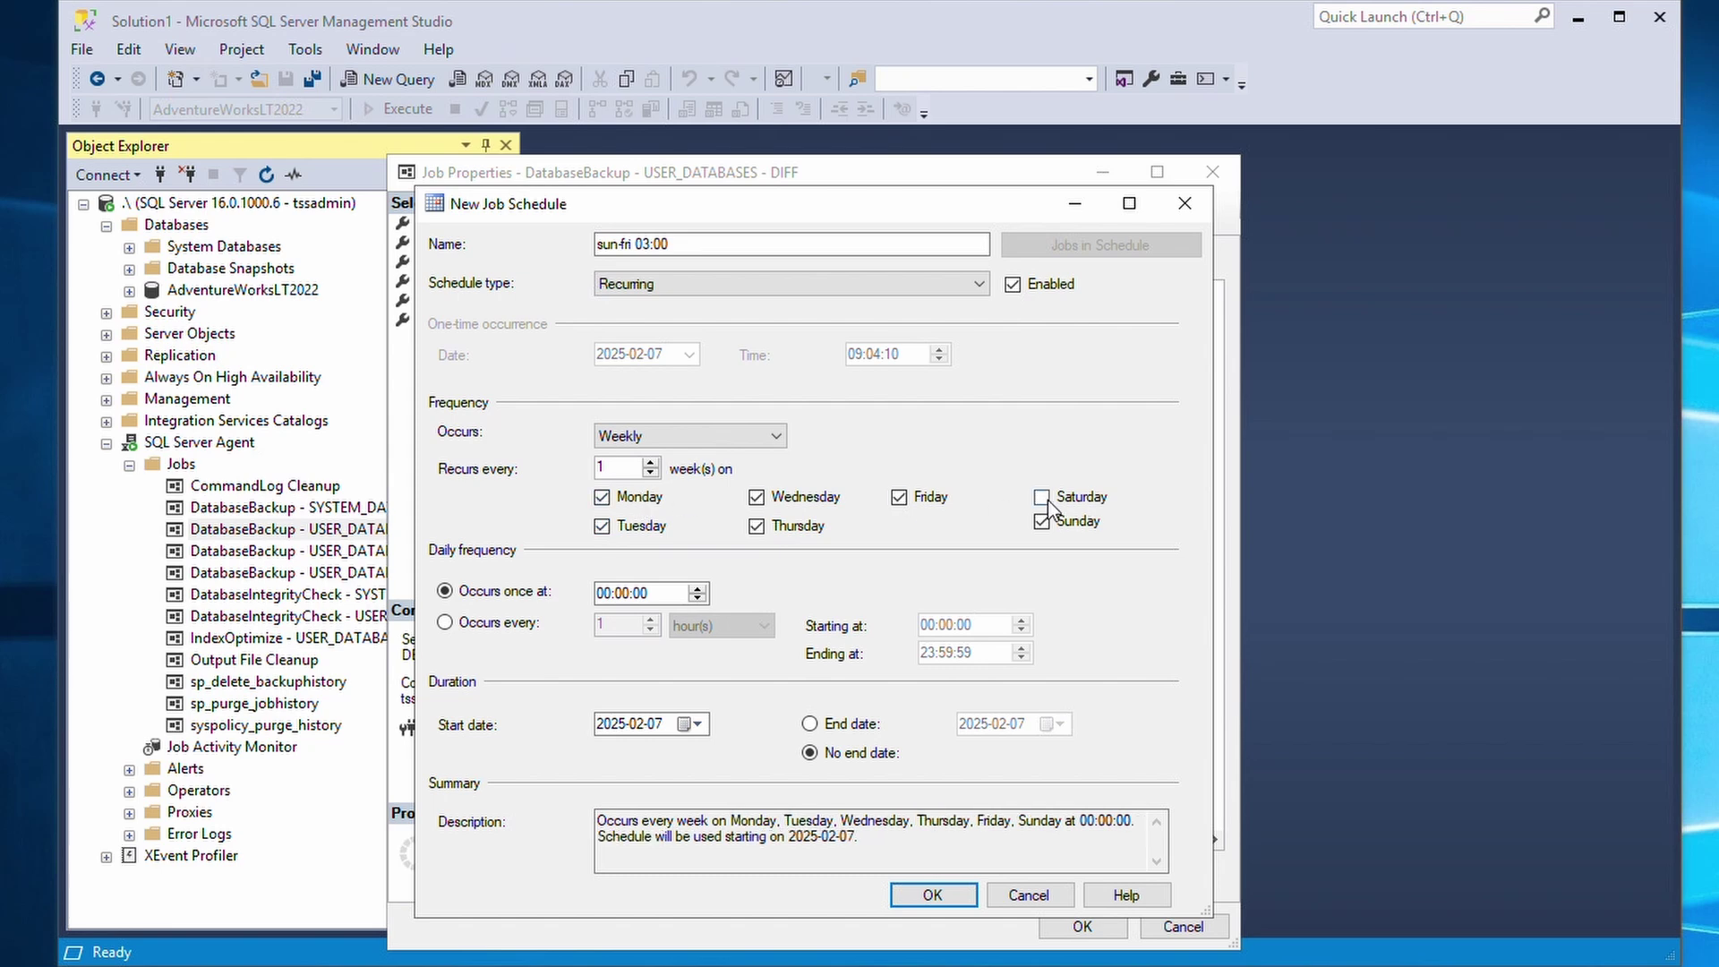
Set the run time to 00:03:00, review the summary, and save the schedule and job
{"action": "left_click", "coordinate": [620, 592]}
{"action": "type", "text": "3"}
{"action": "left_click", "coordinate": [672, 837]}
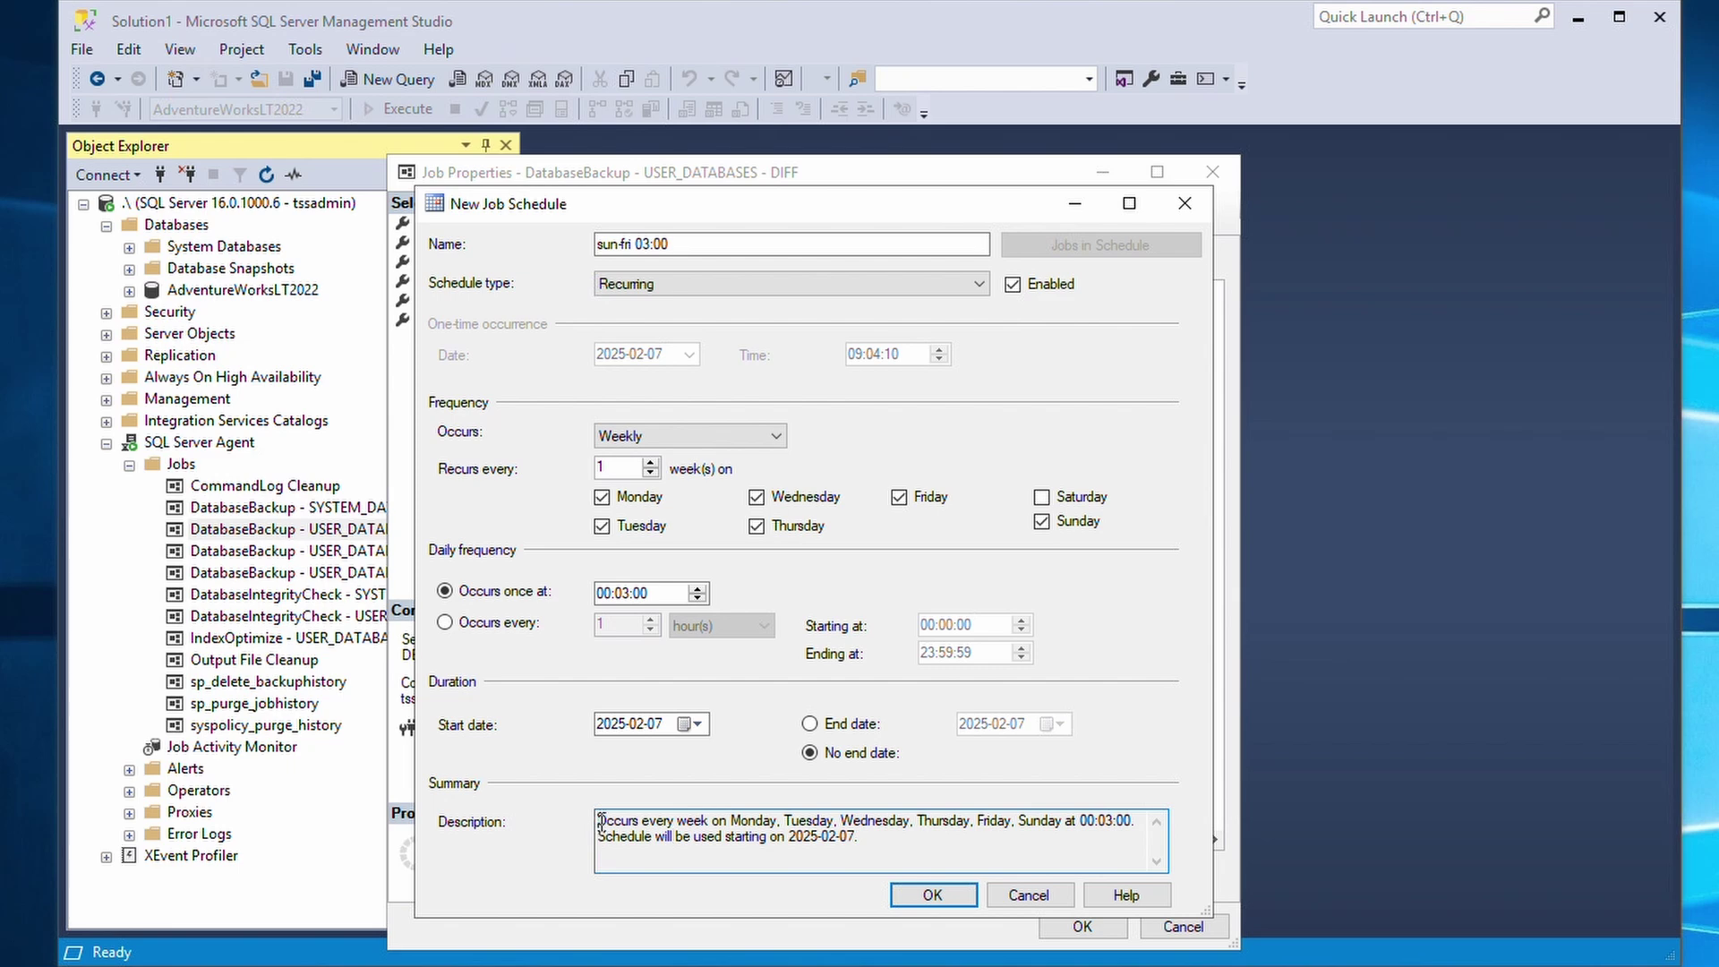
{"action": "mouse_move", "coordinate": [597, 820]}
{"action": "left_mouse_down"}
{"action": "mouse_move", "coordinate": [997, 821]}
{"action": "mouse_move", "coordinate": [874, 838]}
{"action": "left_mouse_up"}
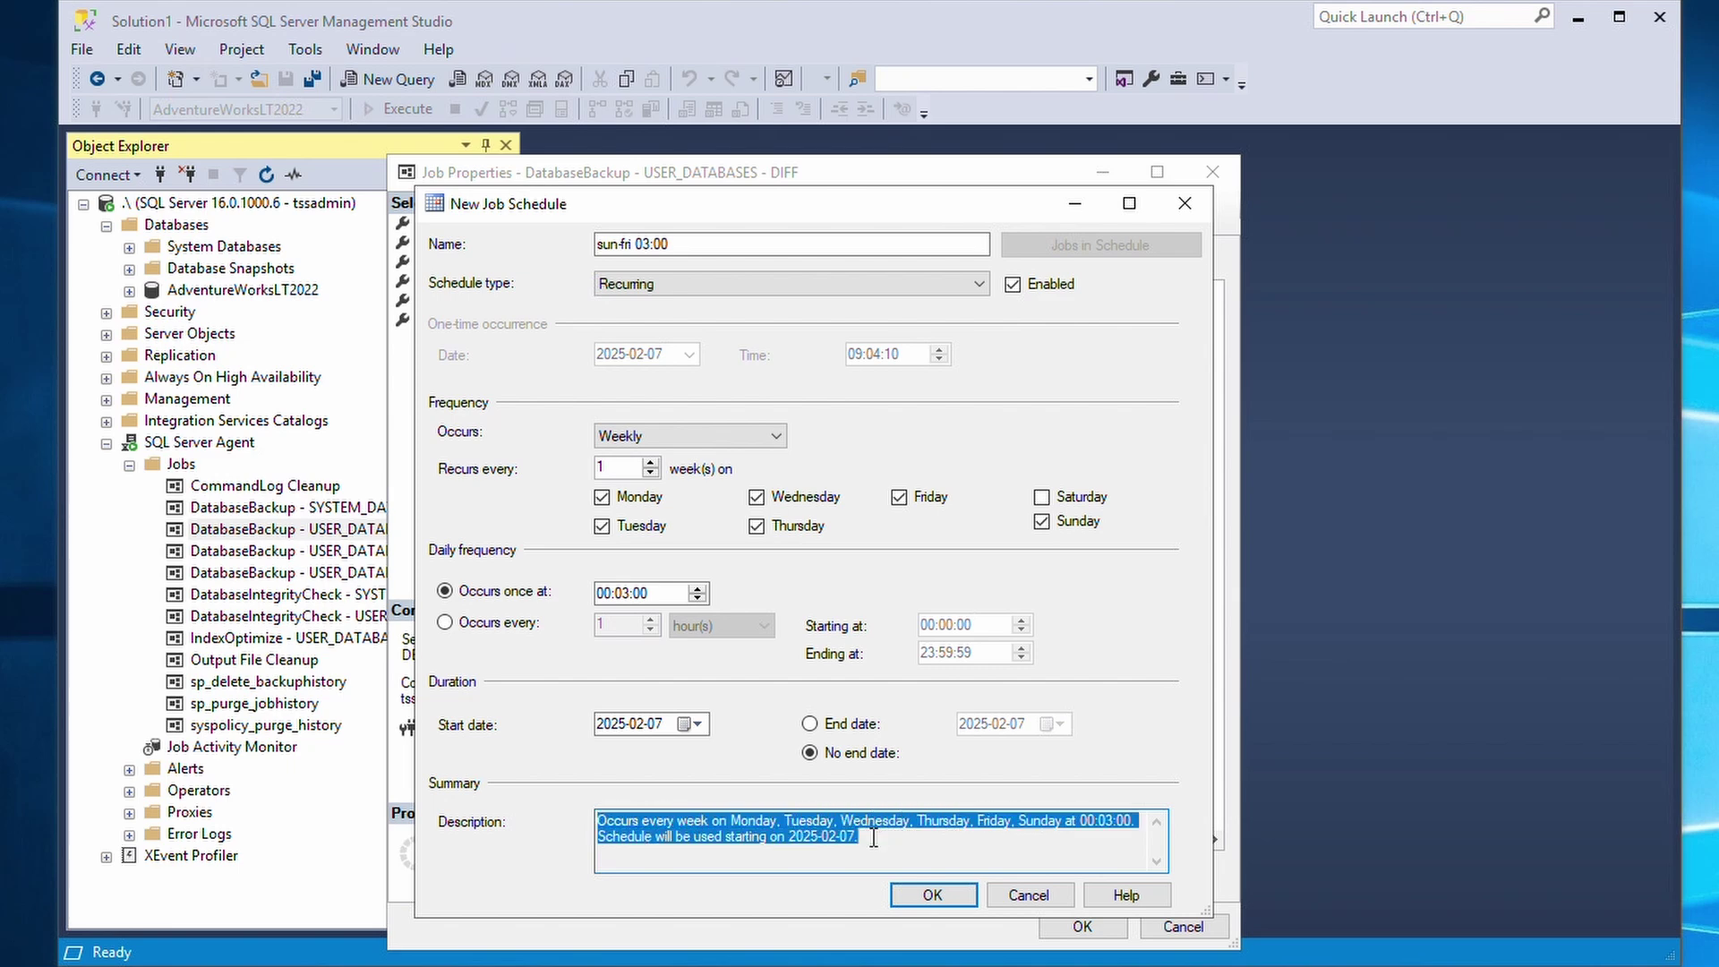
{"action": "left_click", "coordinate": [873, 838]}
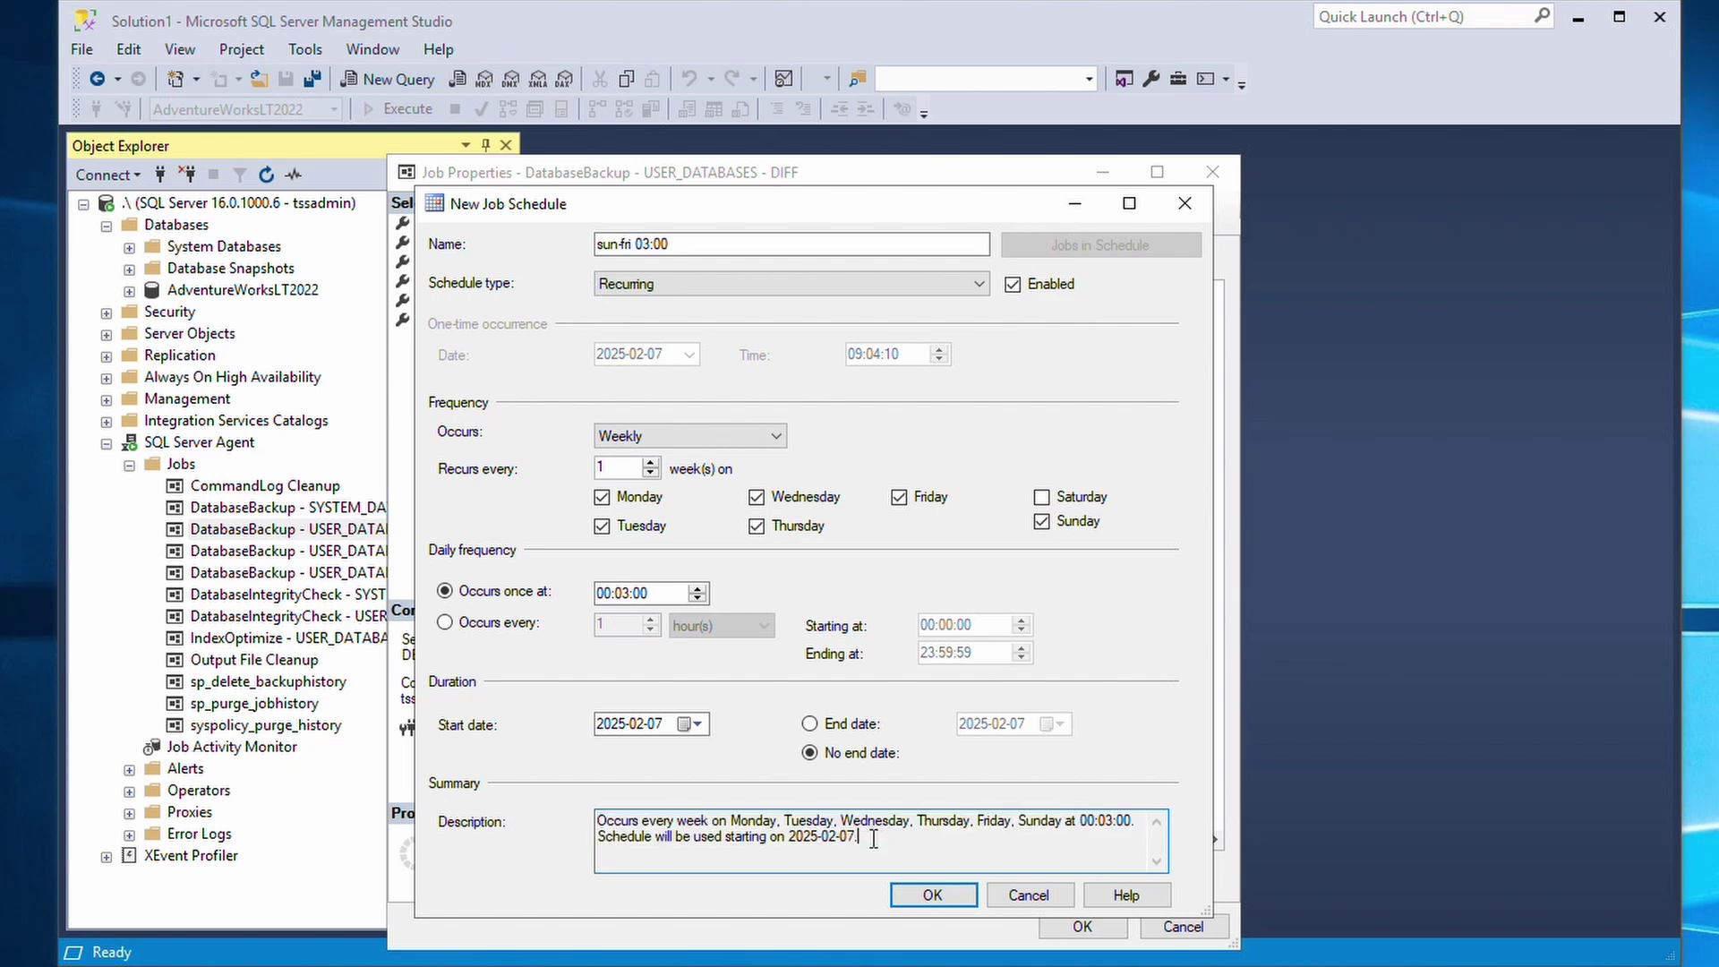
{"action": "left_click", "coordinate": [933, 896]}
{"action": "left_click", "coordinate": [1061, 926]}
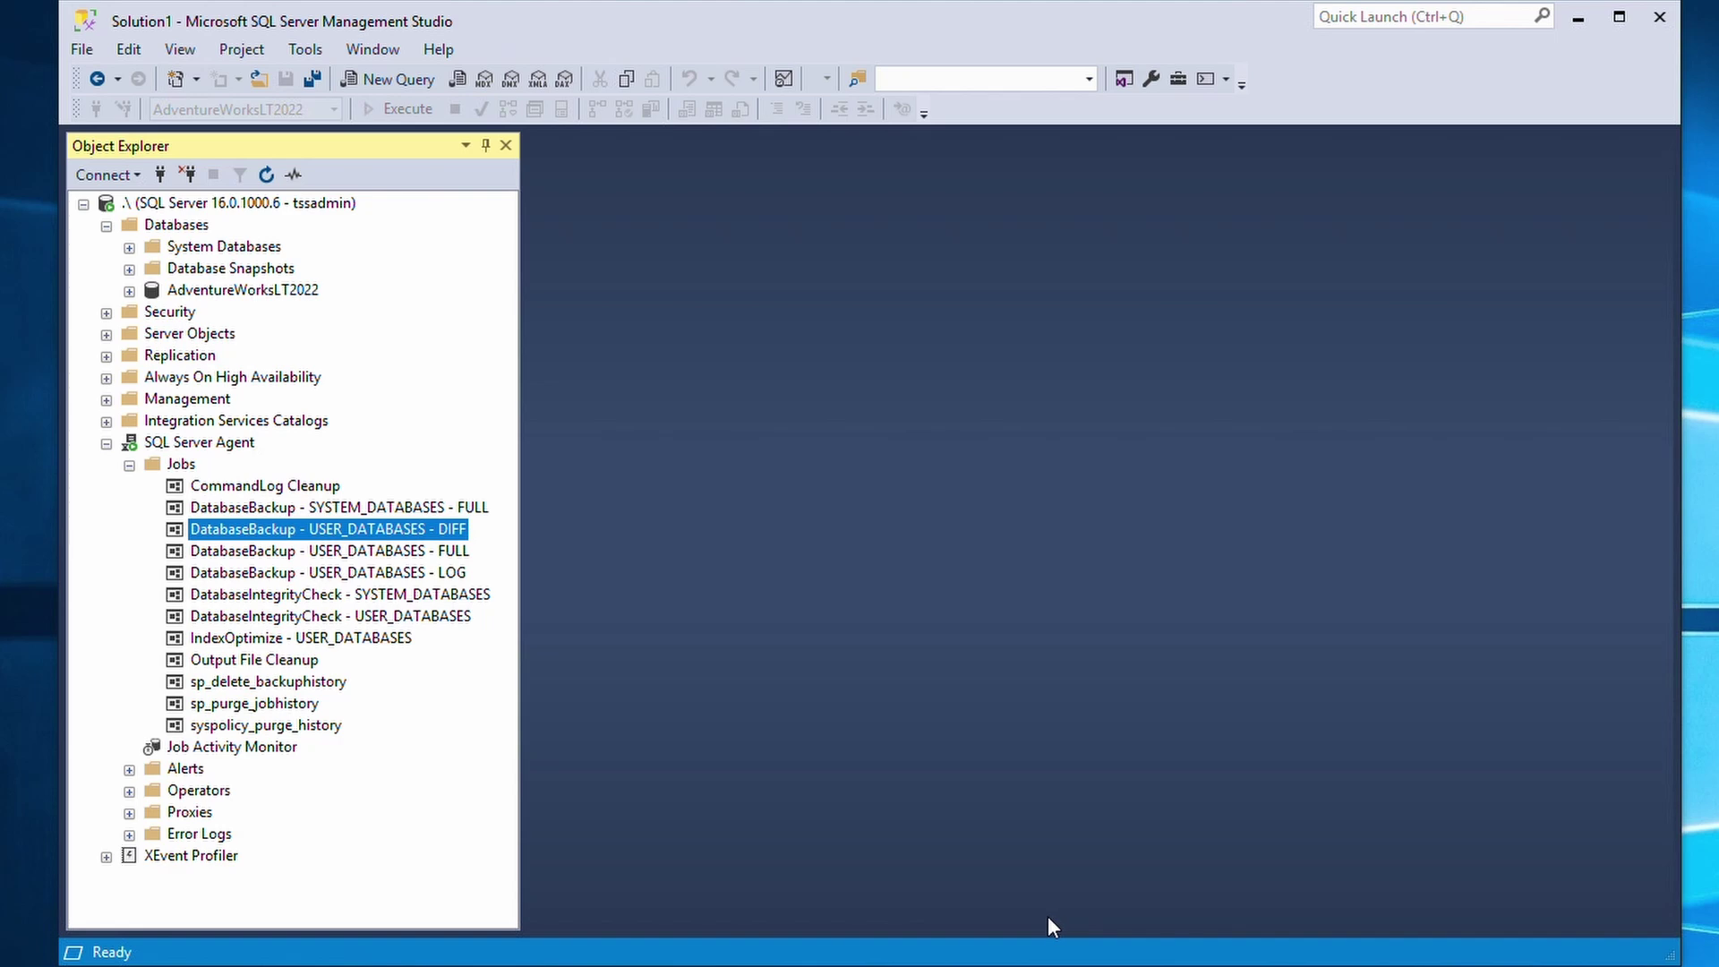
Create an 'hourly' schedule on the LOG backup job, recurring daily every 1 hour
{"action": "double_click", "coordinate": [439, 574]}
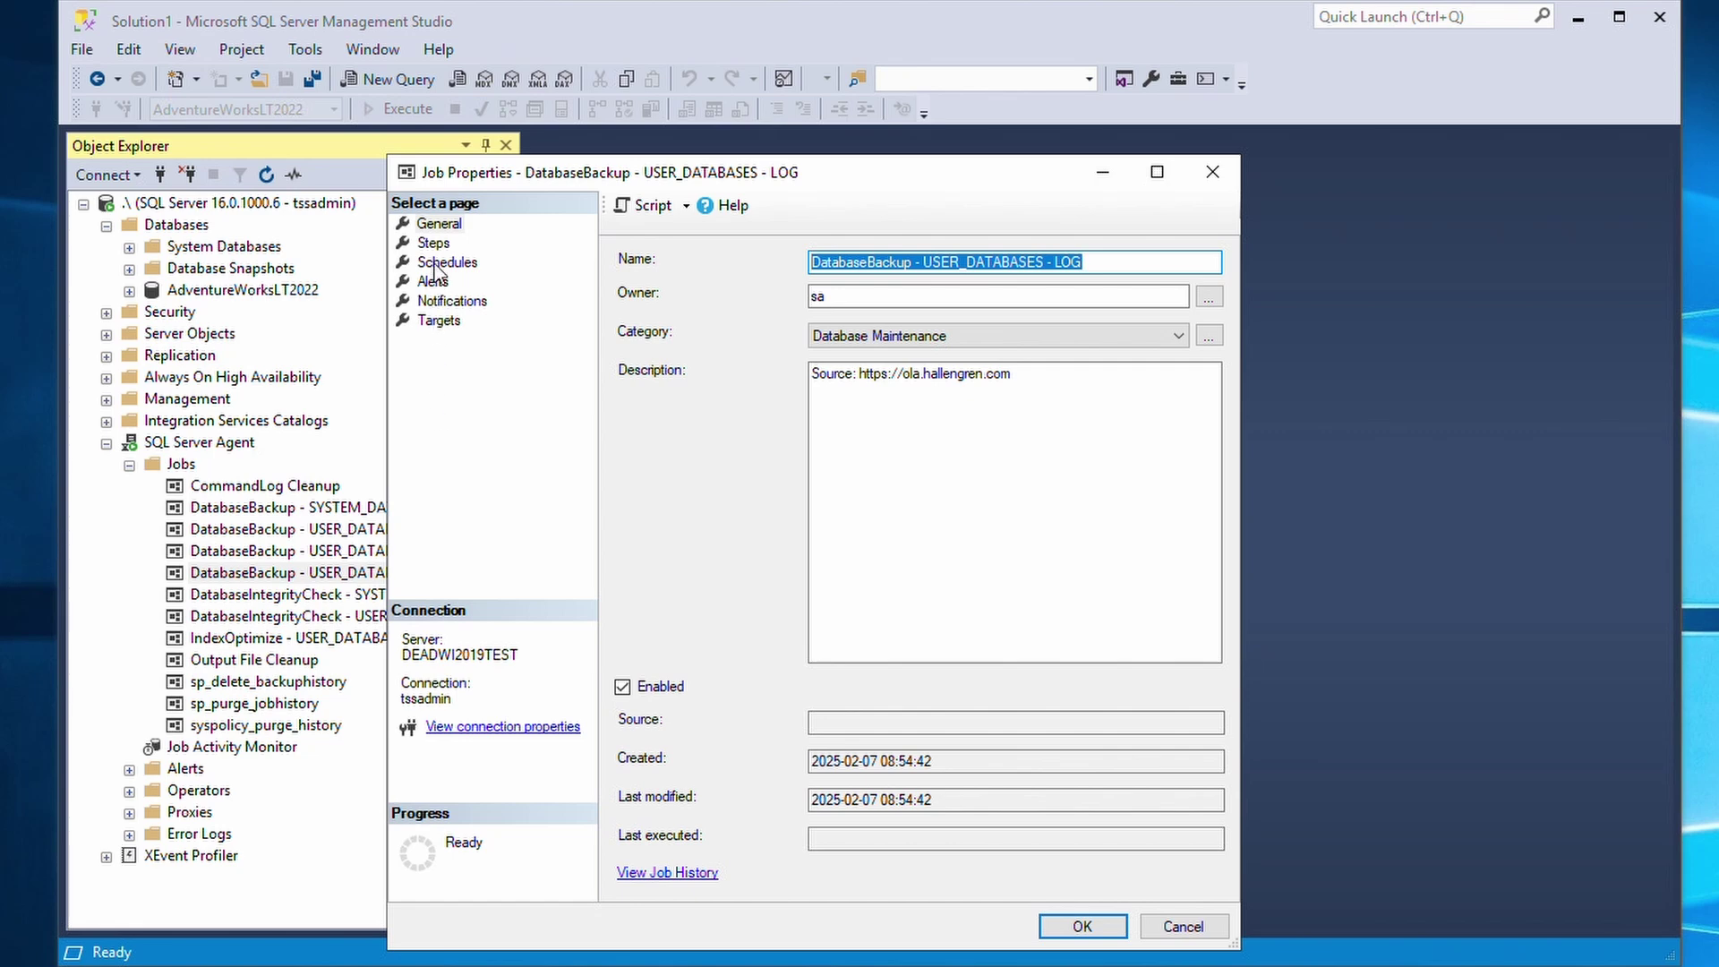
{"action": "left_click", "coordinate": [444, 264]}
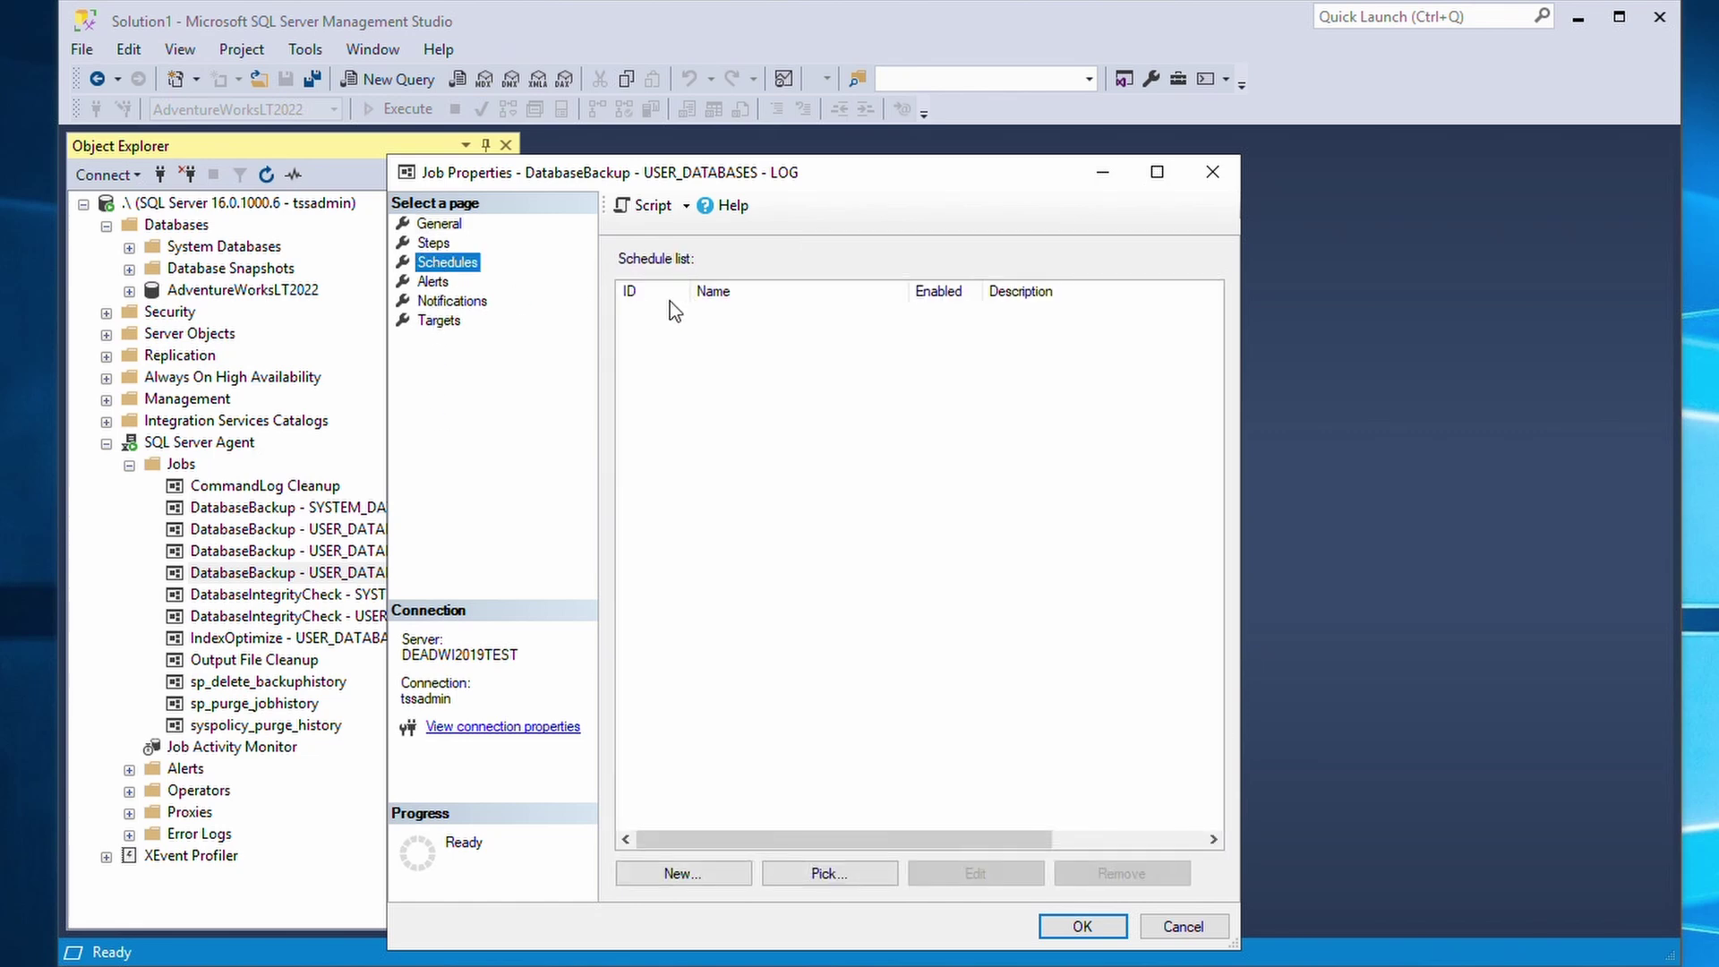
{"action": "left_click", "coordinate": [678, 874]}
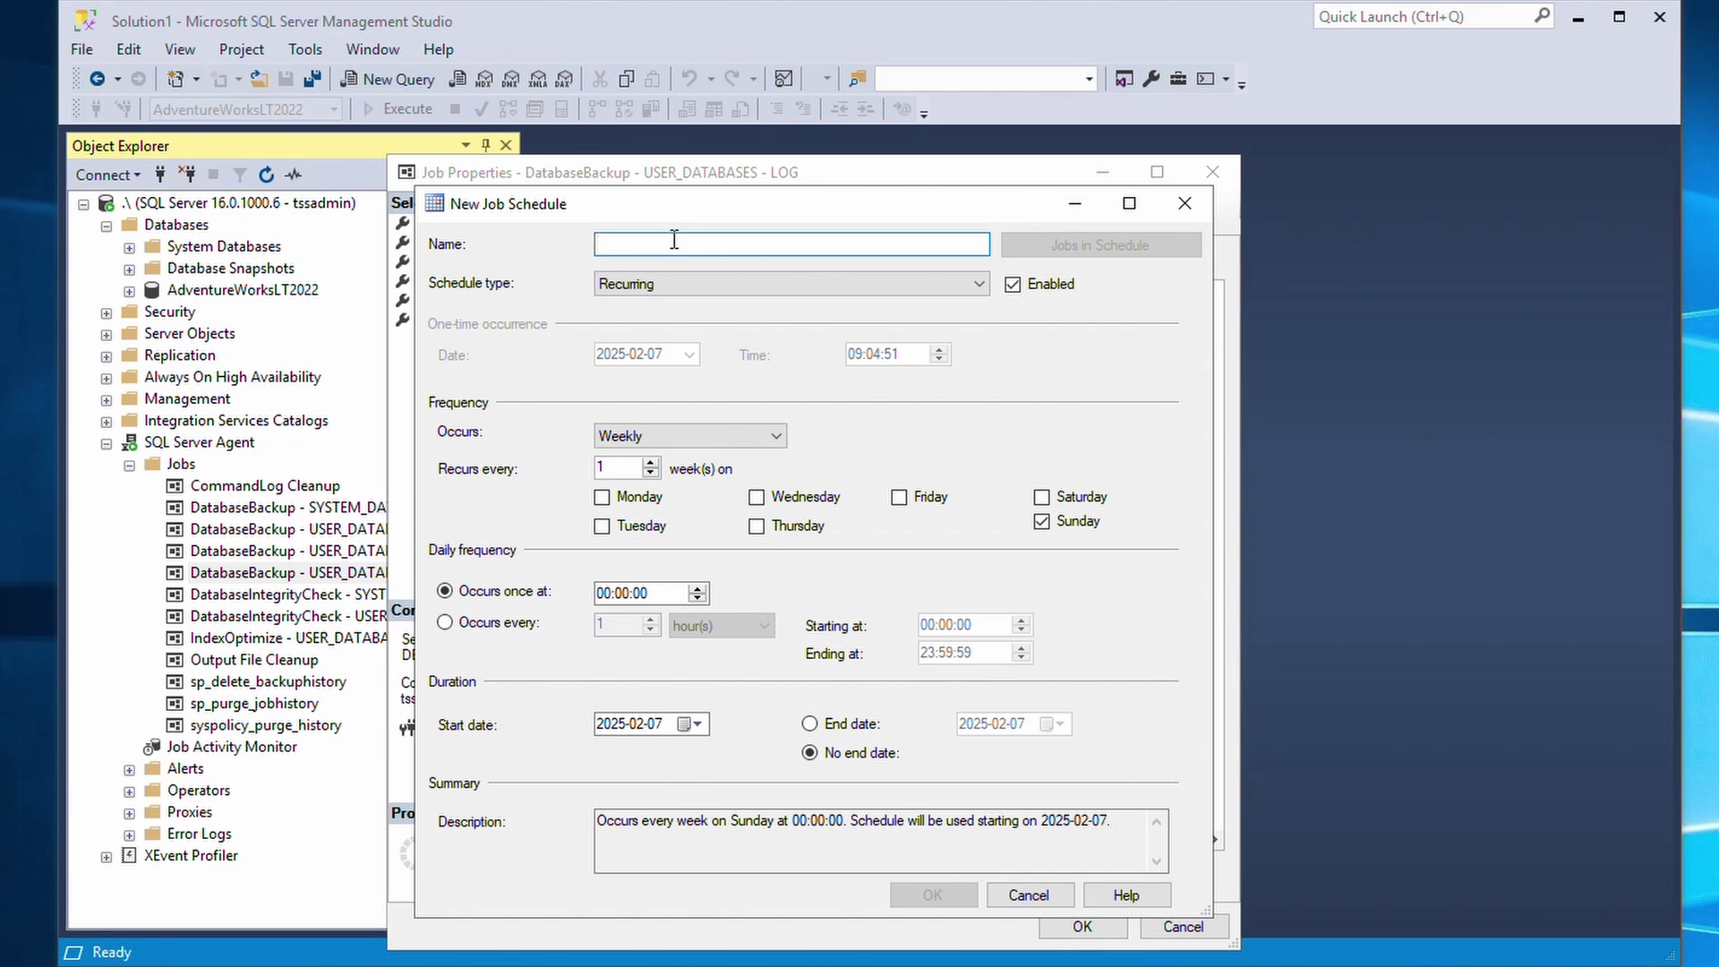
{"action": "type", "text": "hourly"}
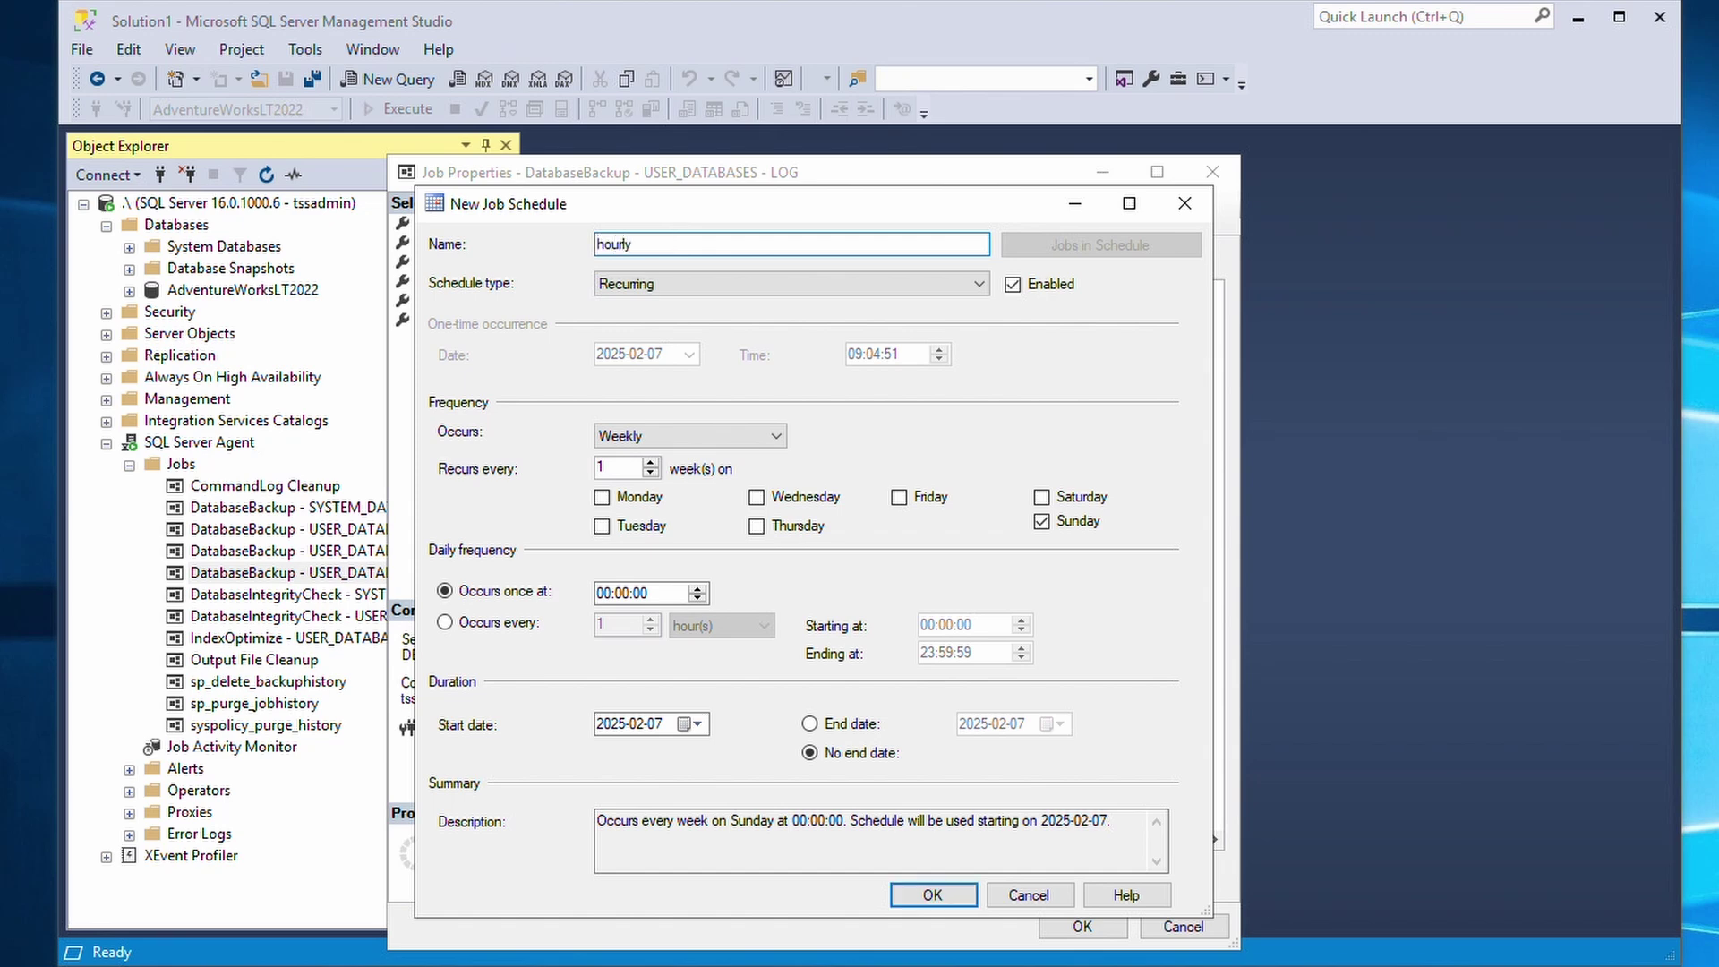
{"action": "left_click", "coordinate": [772, 436]}
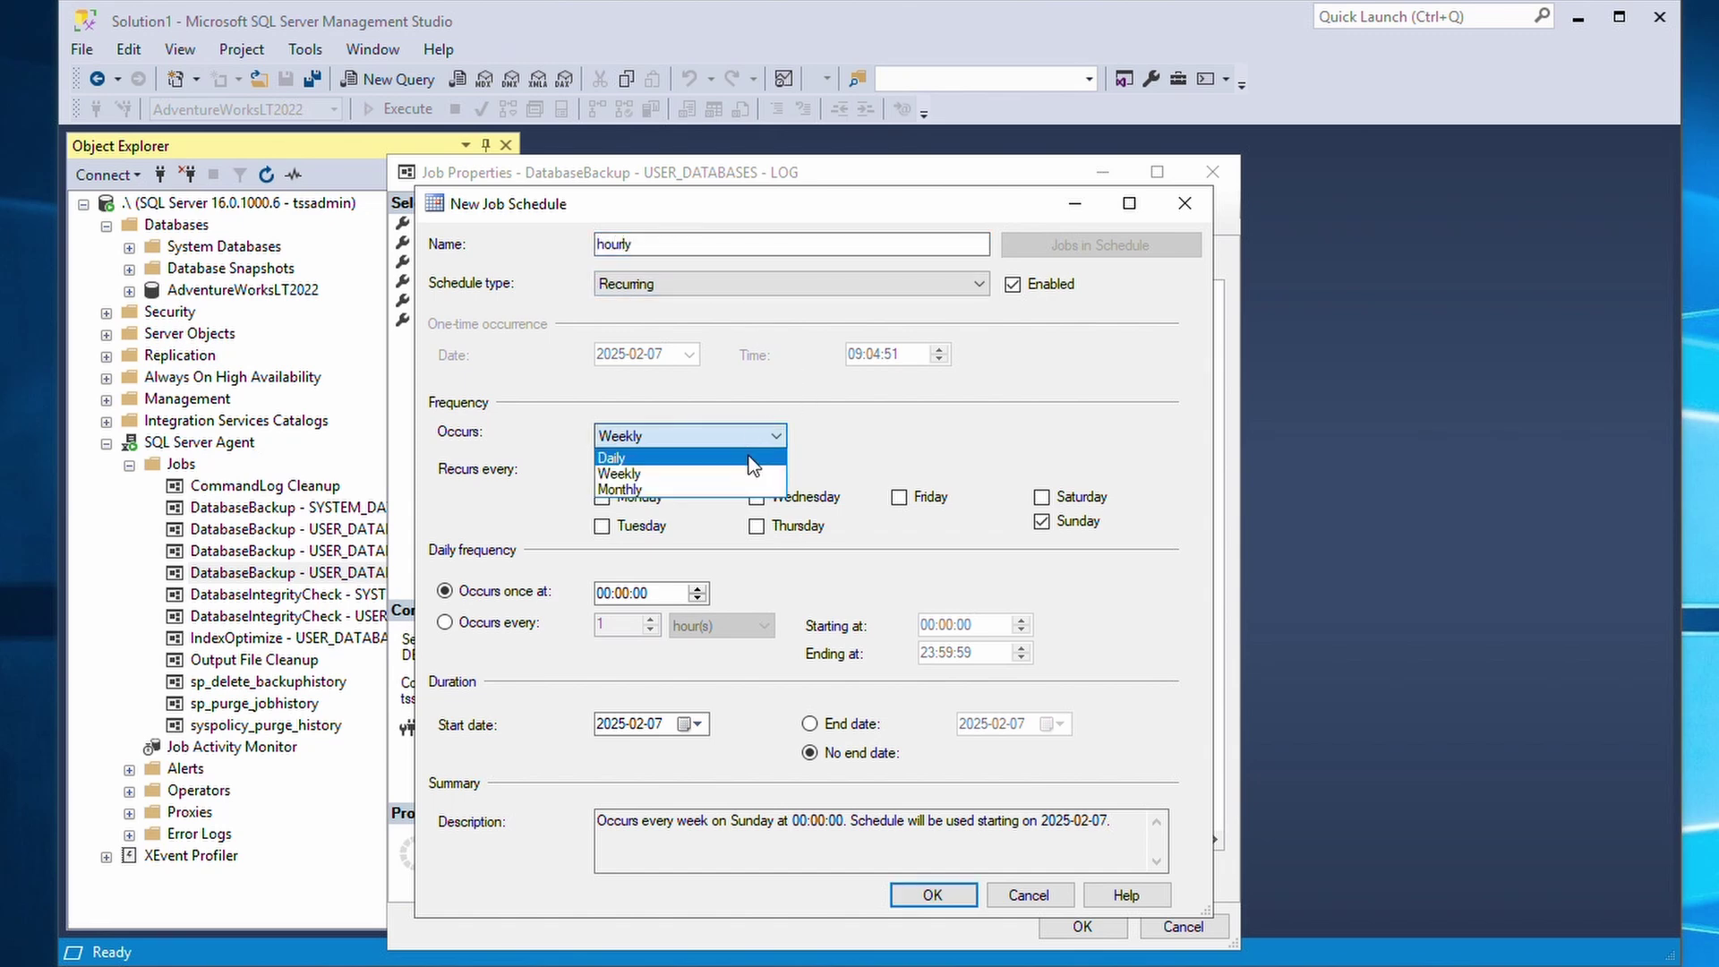
{"action": "left_click", "coordinate": [750, 459]}
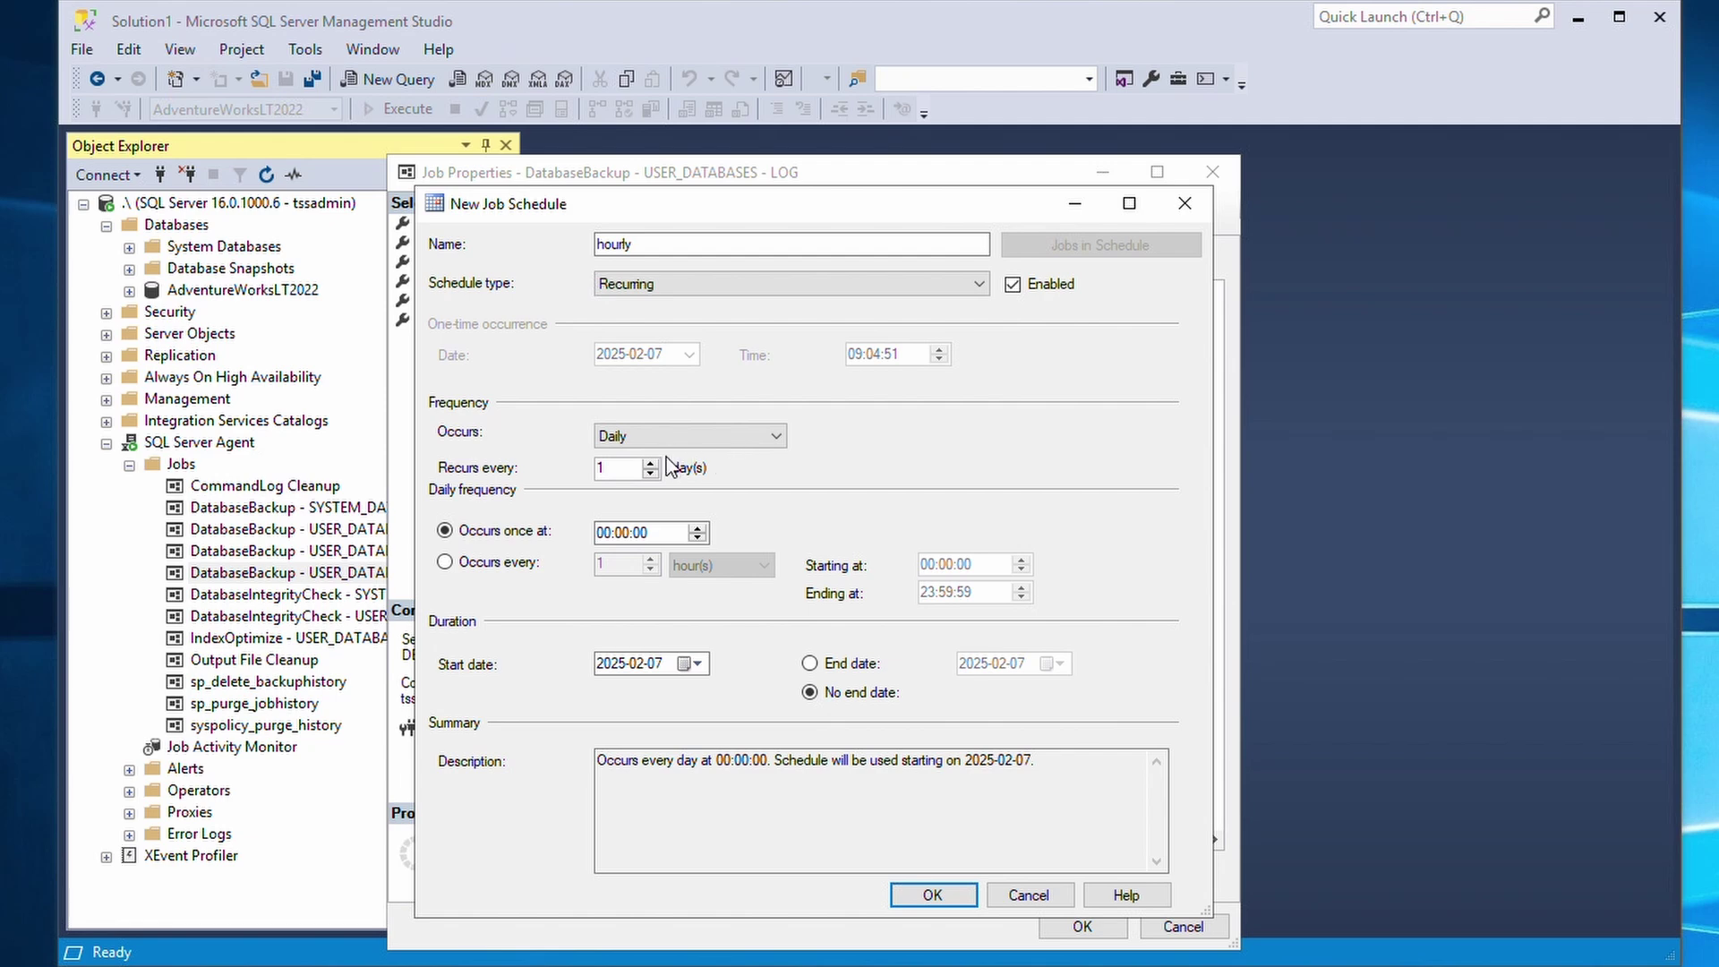
{"action": "left_click", "coordinate": [493, 563]}
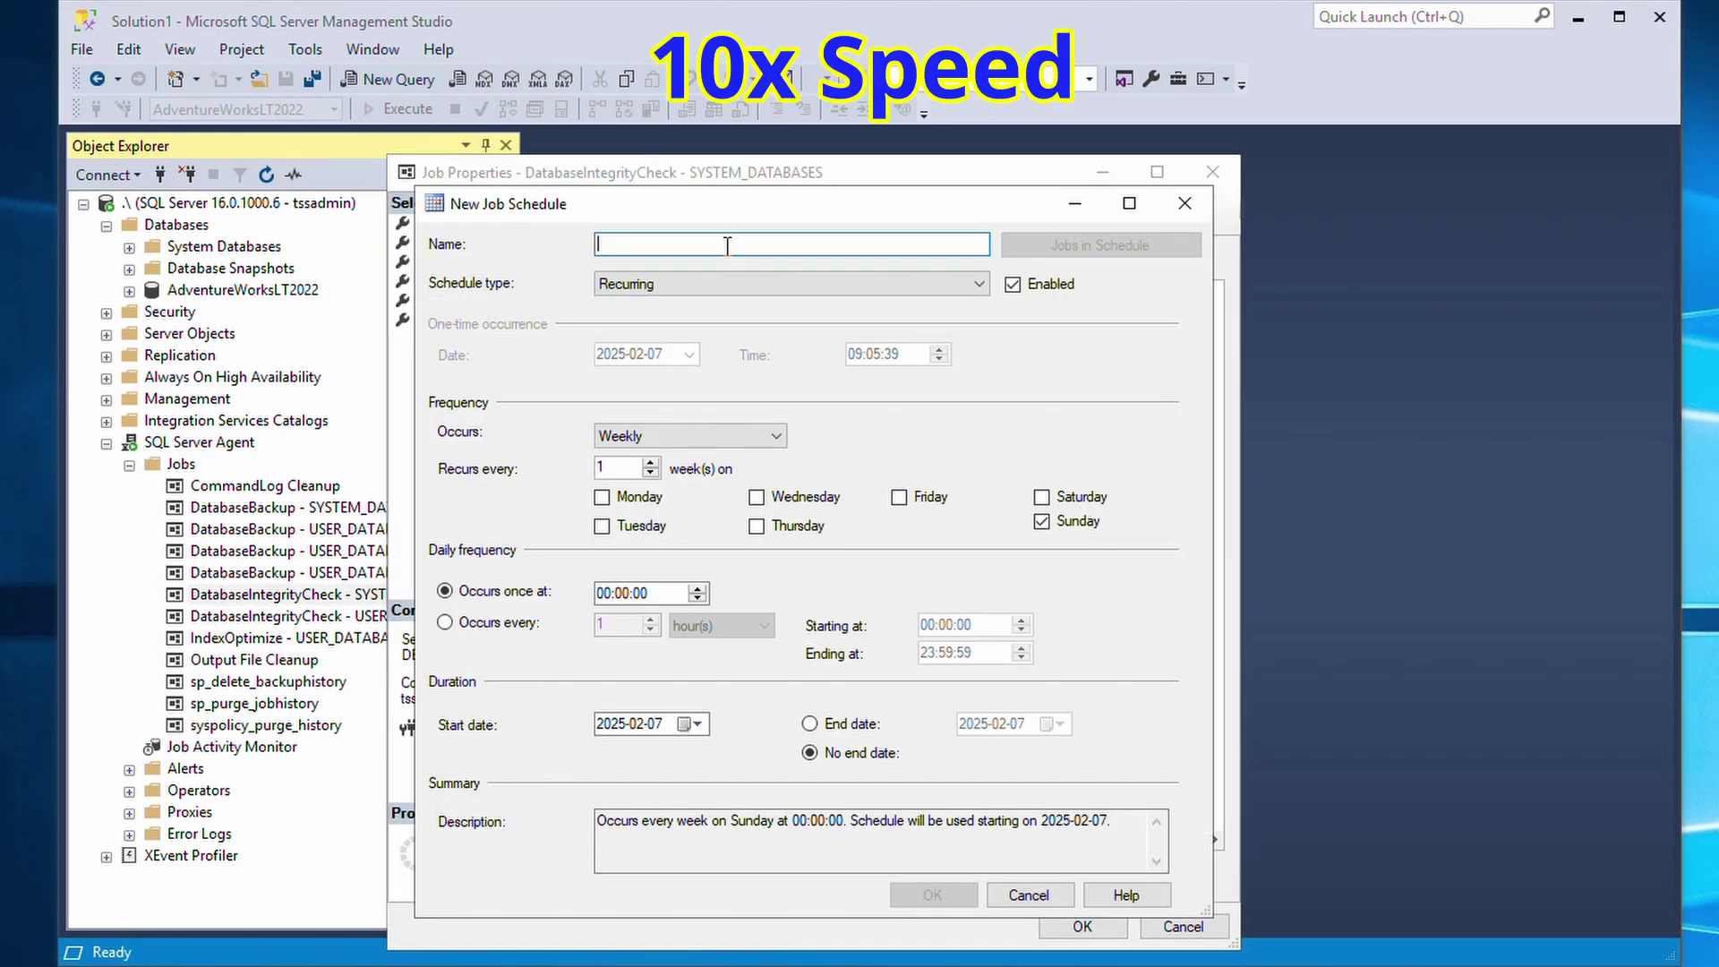
{"action": "type", "text": "weekly 02:30"}
Set the weekly 02:30 run time, then save the schedule and the integrity check job
{"action": "left_click", "coordinate": [632, 593]}
{"action": "type", "text": "2"}
{"action": "key", "text": "Tab"}
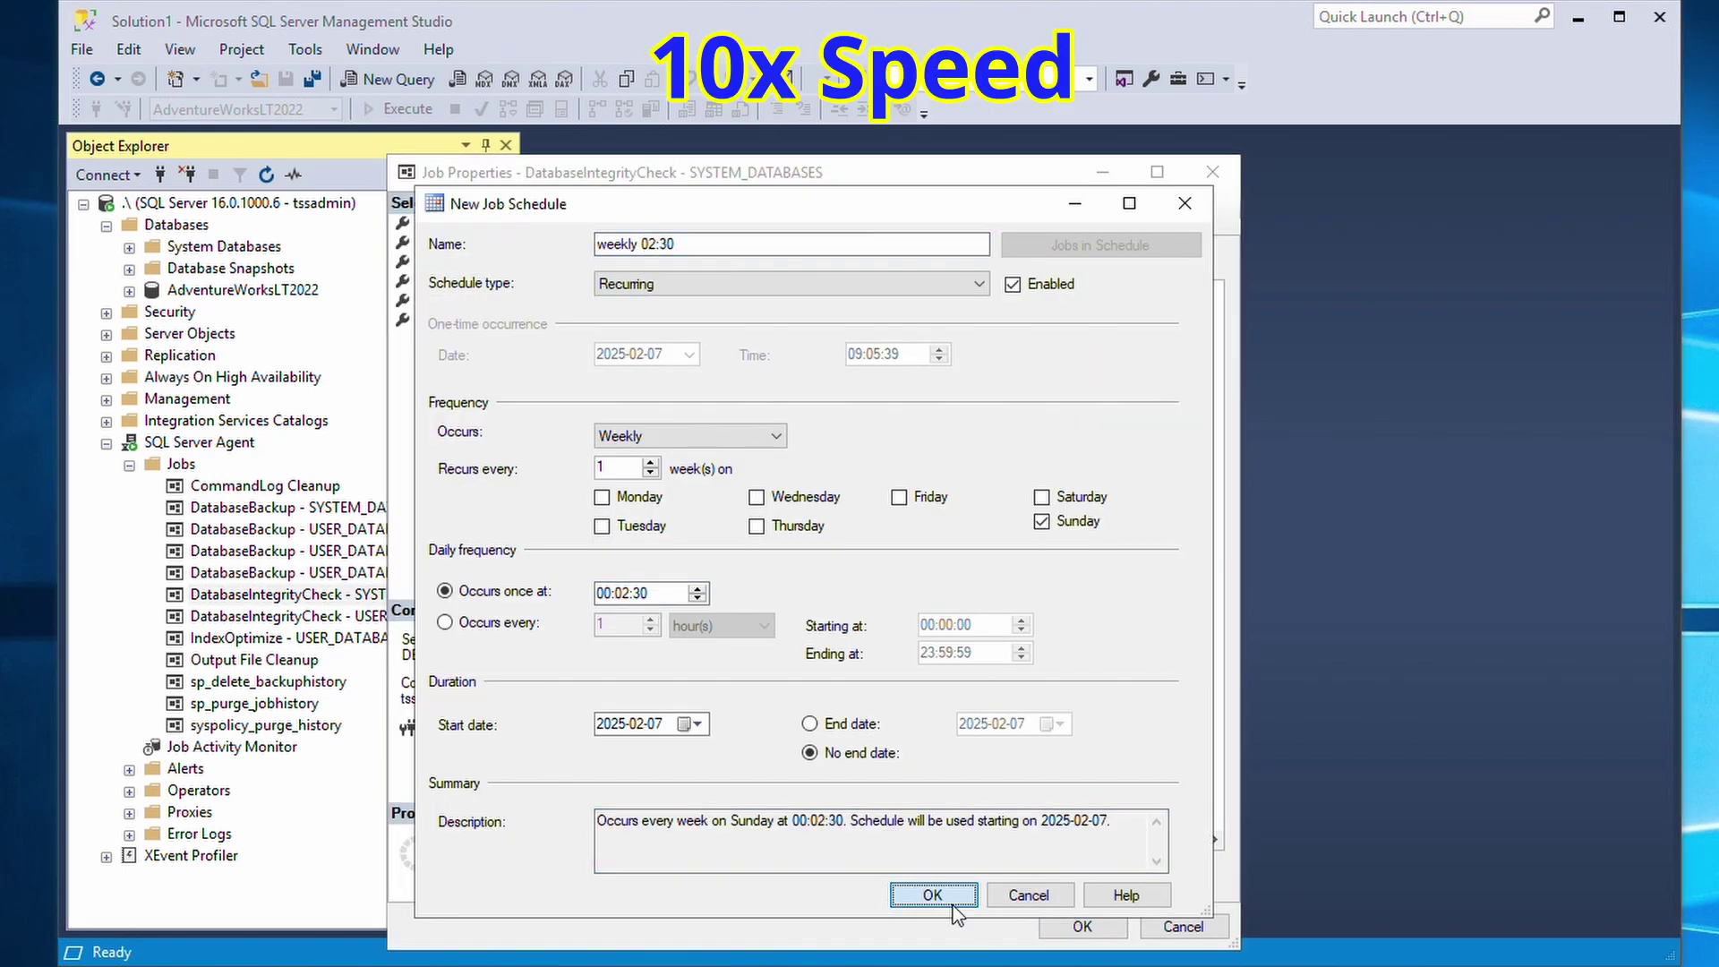
{"action": "left_click", "coordinate": [952, 905]}
{"action": "left_click", "coordinate": [1082, 926]}
Add the 'daily 03:30' schedule with its run days to DatabaseBackup - SYSTEM_DATABASES - FULL
{"action": "double_click", "coordinate": [336, 507]}
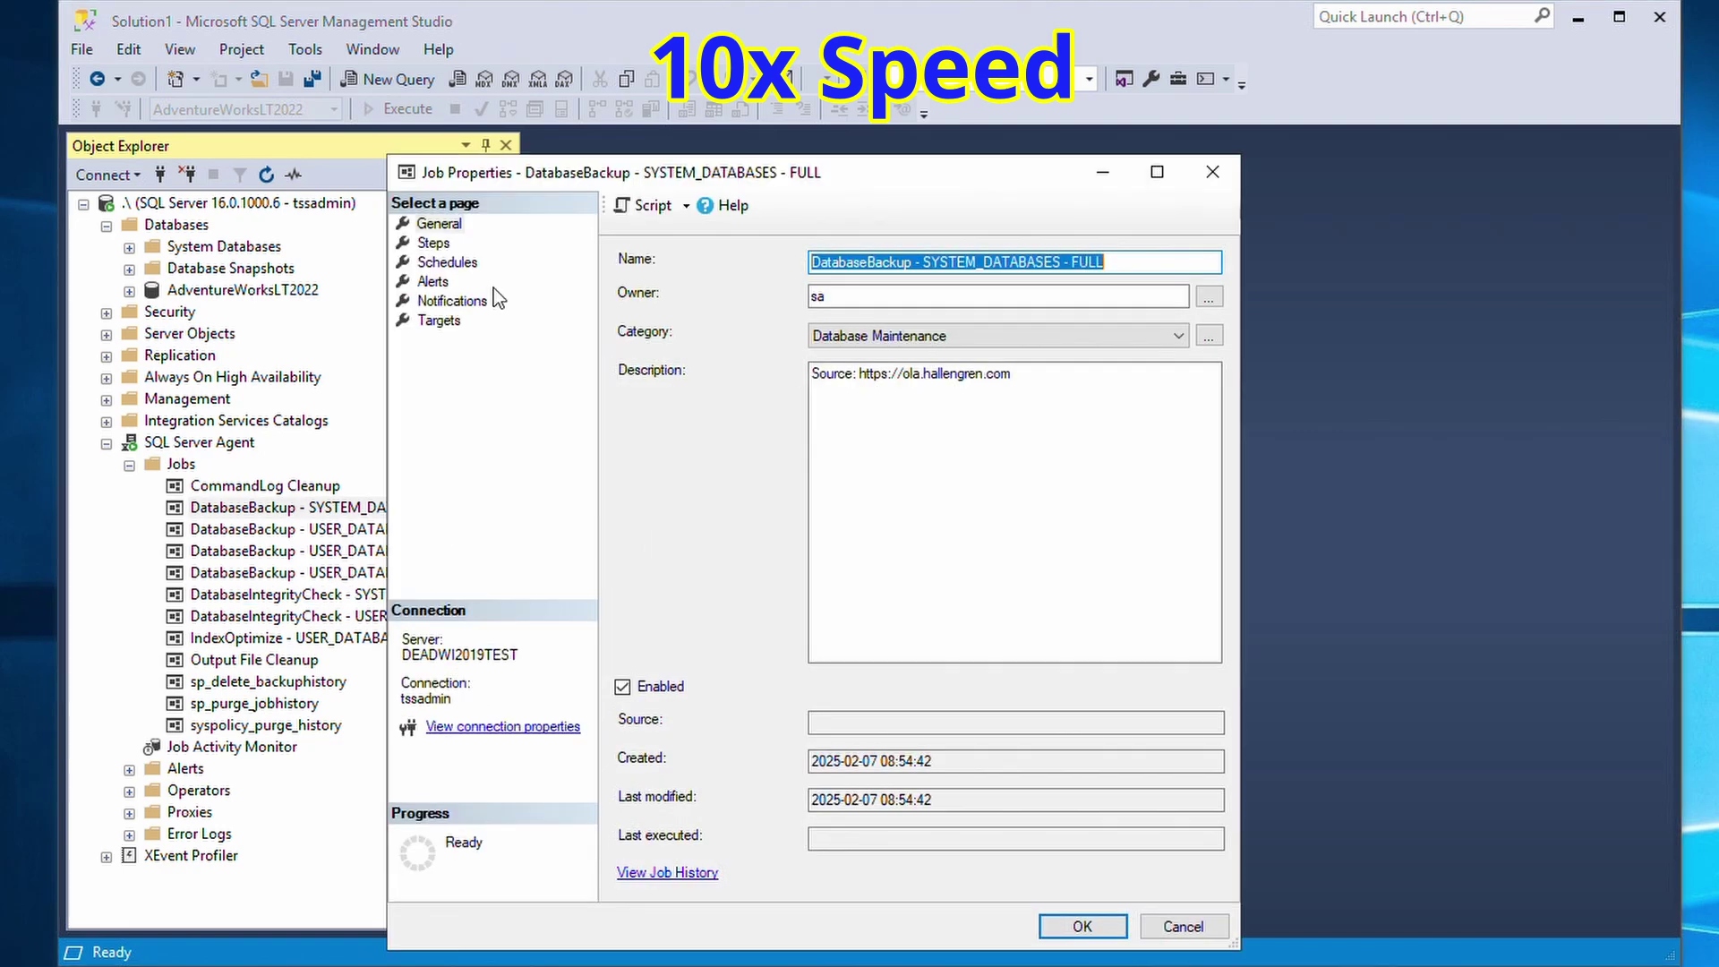
{"action": "left_click", "coordinate": [452, 269]}
{"action": "left_click", "coordinate": [753, 867]}
{"action": "type", "text": "daily 03:30"}
{"action": "left_click", "coordinate": [602, 497]}
{"action": "left_click", "coordinate": [756, 525]}
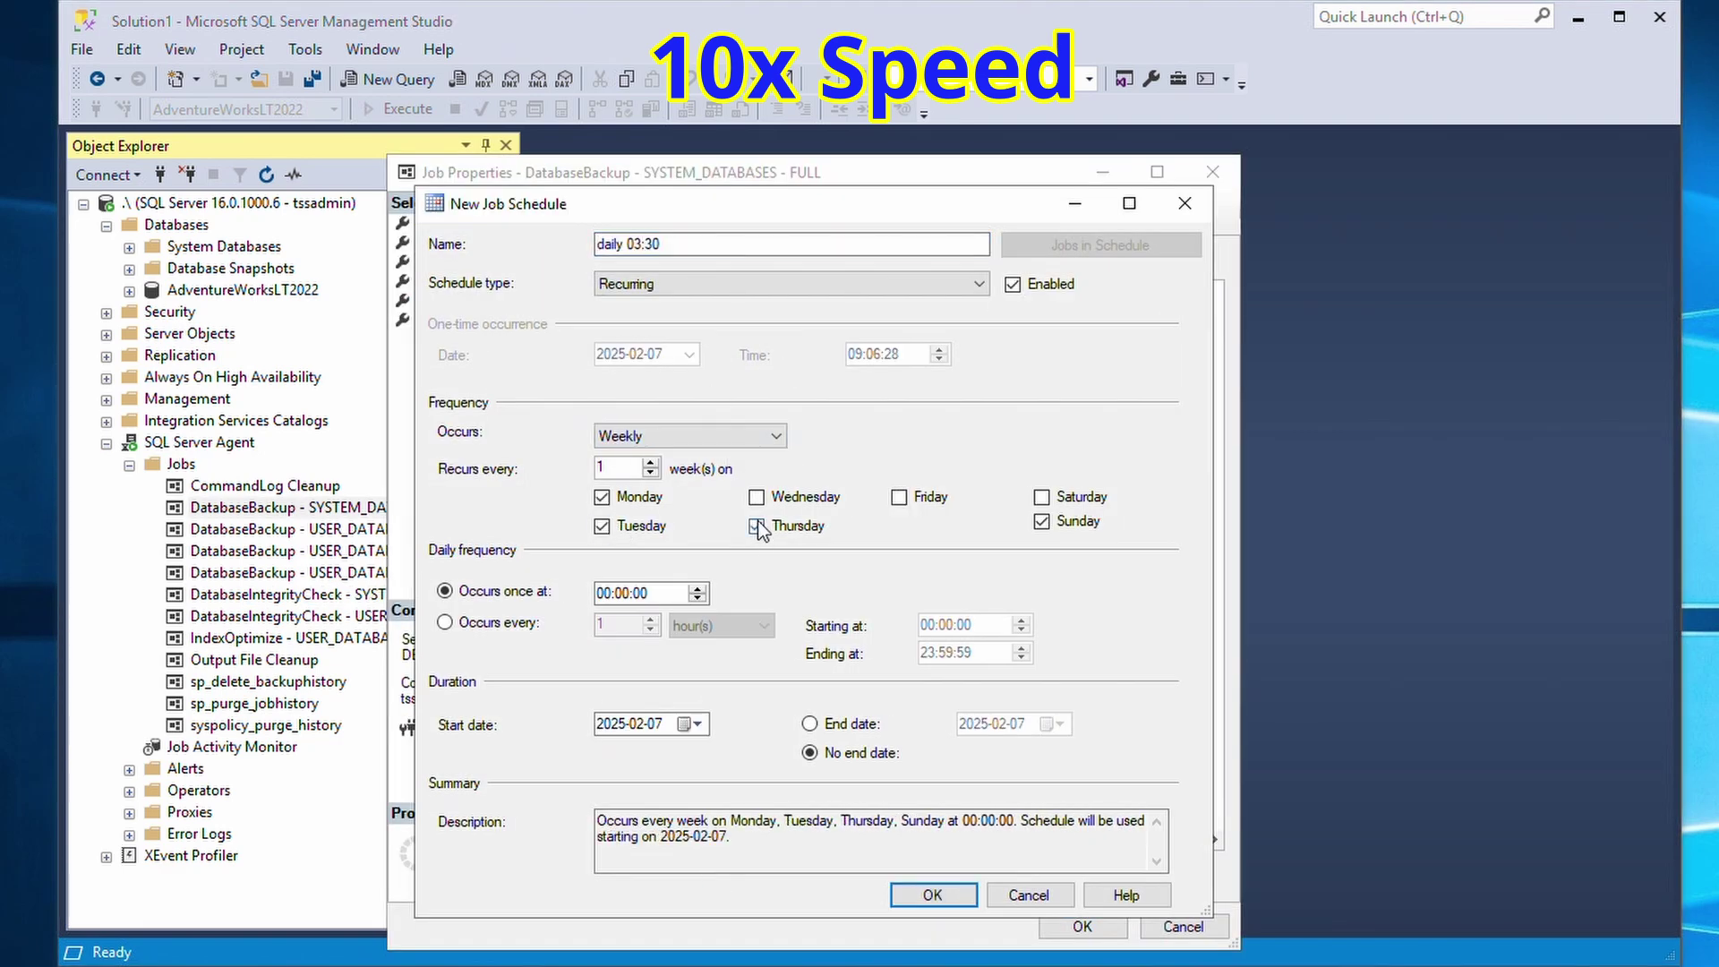
{"action": "left_click", "coordinate": [1041, 498]}
{"action": "left_click", "coordinate": [625, 592]}
{"action": "type", "text": "330"}
{"action": "left_click", "coordinate": [932, 894]}
{"action": "left_click", "coordinate": [1082, 926]}
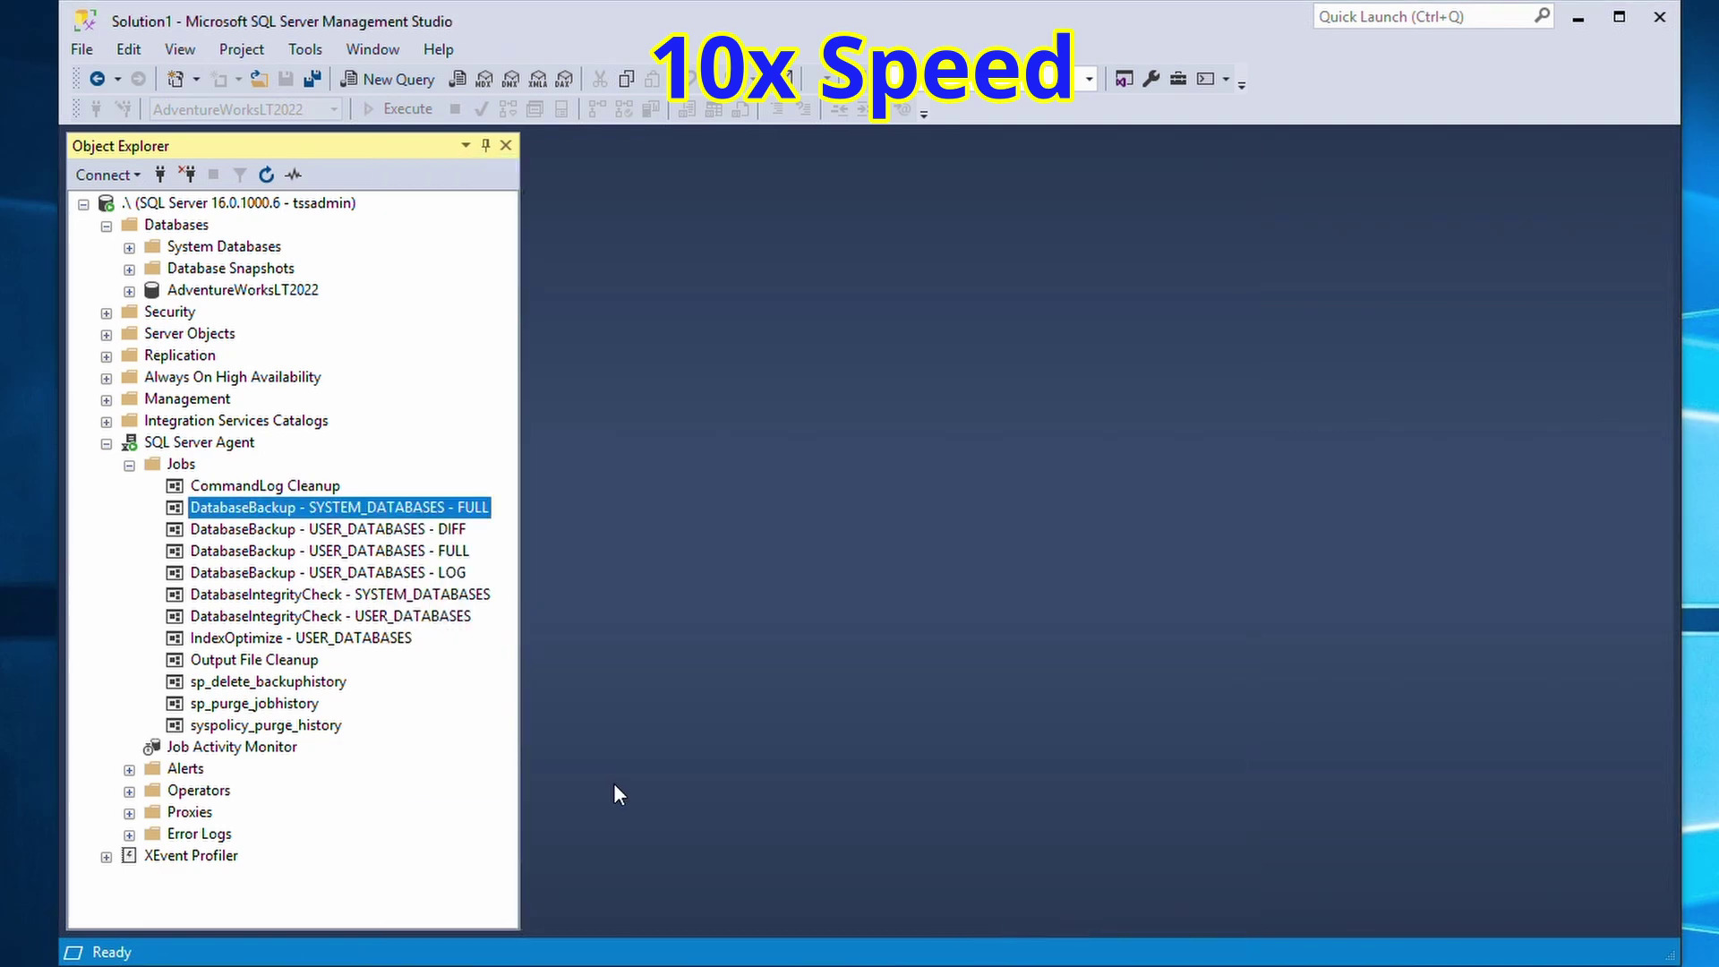
Give sp_delete_backuphistory a 'weekly 04:00' schedule running on Saturday instead of Sunday
{"action": "double_click", "coordinate": [268, 681]}
{"action": "left_click", "coordinate": [453, 268]}
{"action": "left_click", "coordinate": [676, 872]}
{"action": "type", "text": "weekly 00:00"}
{"action": "left_click", "coordinate": [1041, 497]}
{"action": "left_click", "coordinate": [1041, 521]}
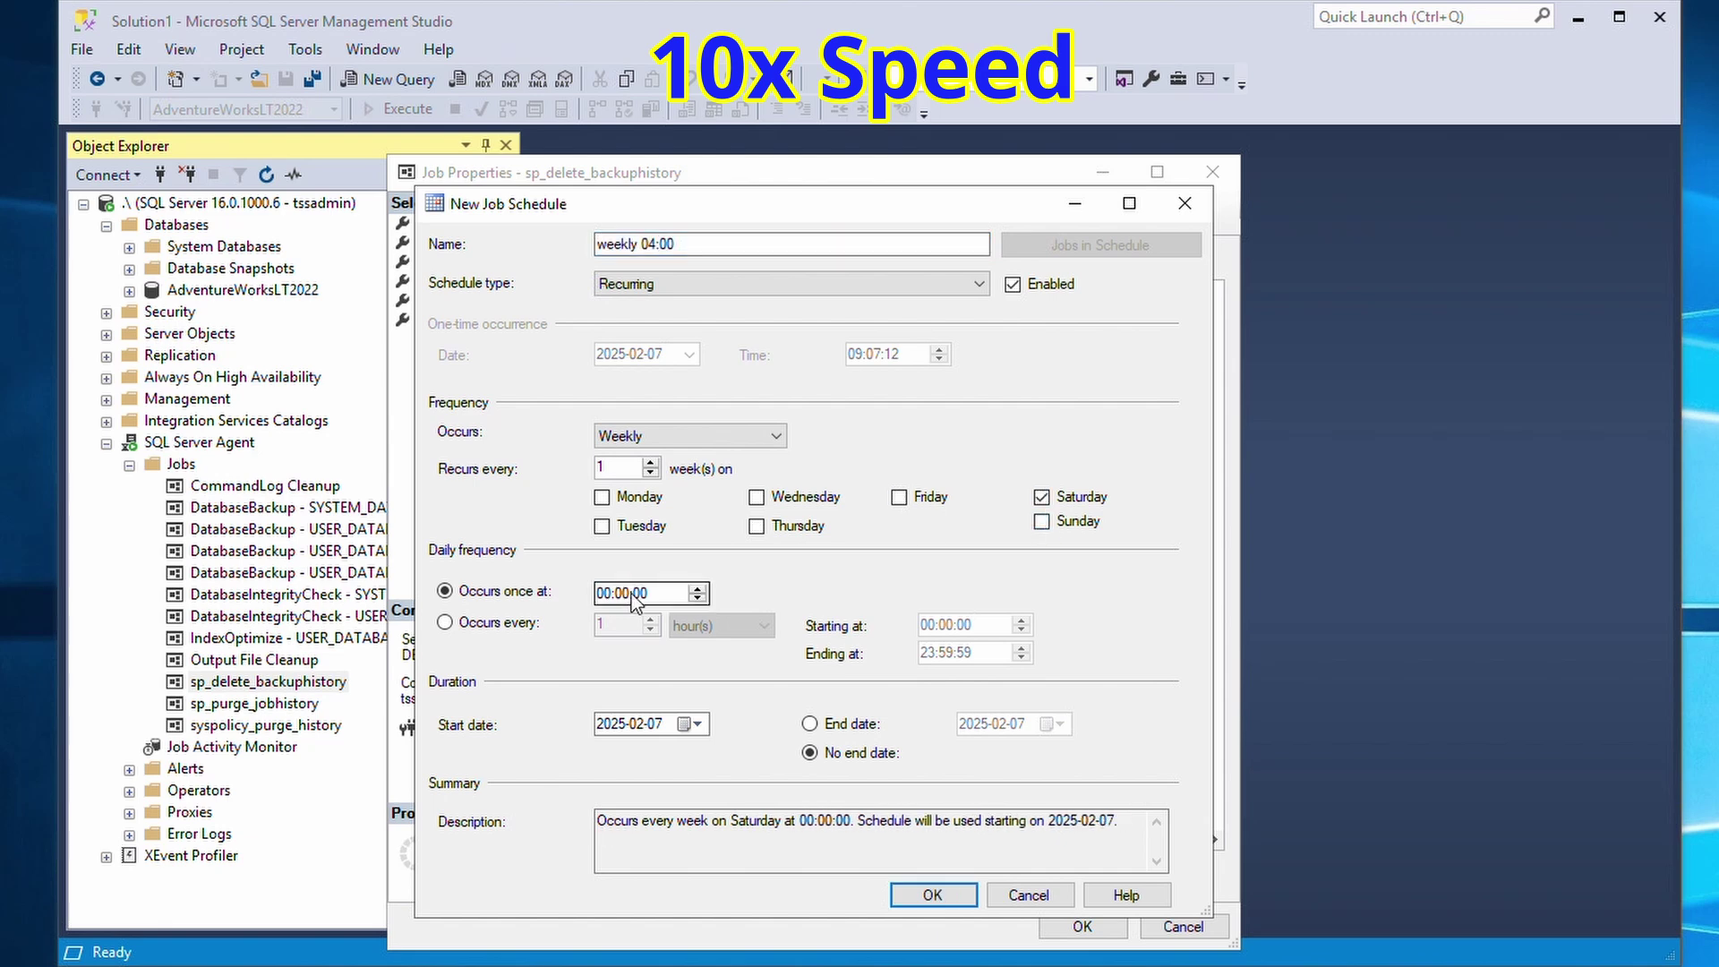
{"action": "left_click", "coordinate": [932, 895]}
{"action": "left_click", "coordinate": [1075, 926]}
Give sp_purge_jobhistory a 'weekly 04:30' Saturday schedule
{"action": "double_click", "coordinate": [255, 703]}
{"action": "left_click", "coordinate": [452, 269]}
{"action": "left_click", "coordinate": [676, 872]}
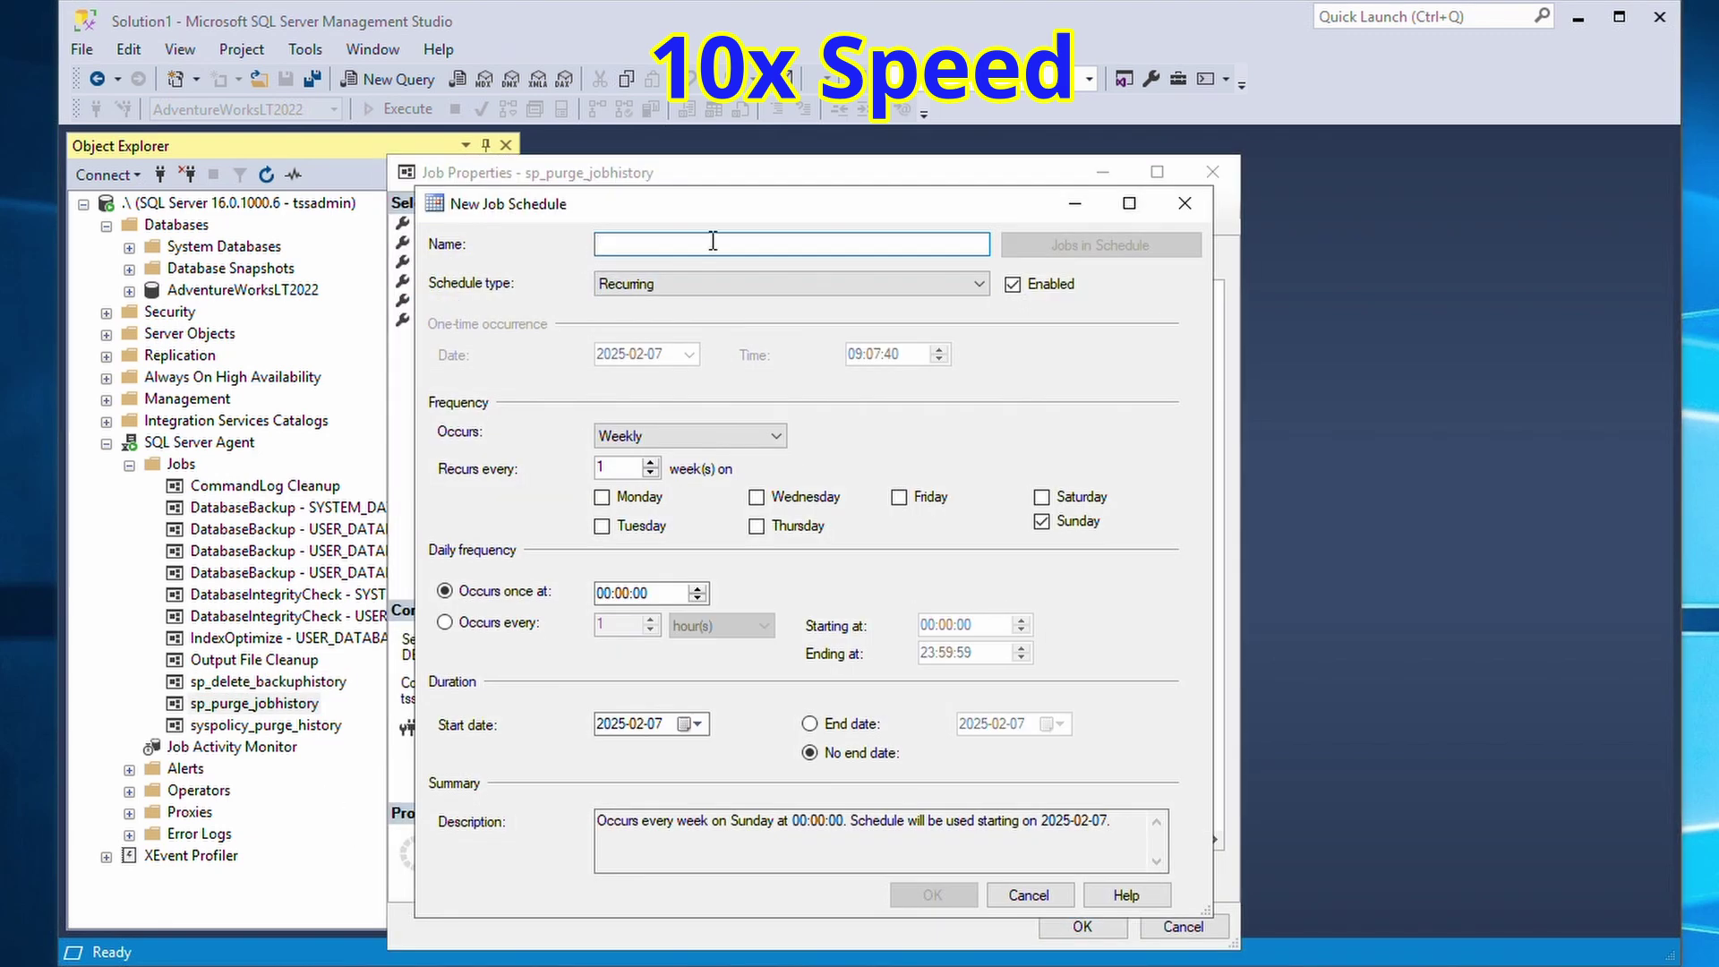
{"action": "type", "text": "weekly 04:30"}
{"action": "left_click", "coordinate": [1041, 497]}
{"action": "left_click", "coordinate": [933, 894]}
{"action": "left_click", "coordinate": [1082, 927]}
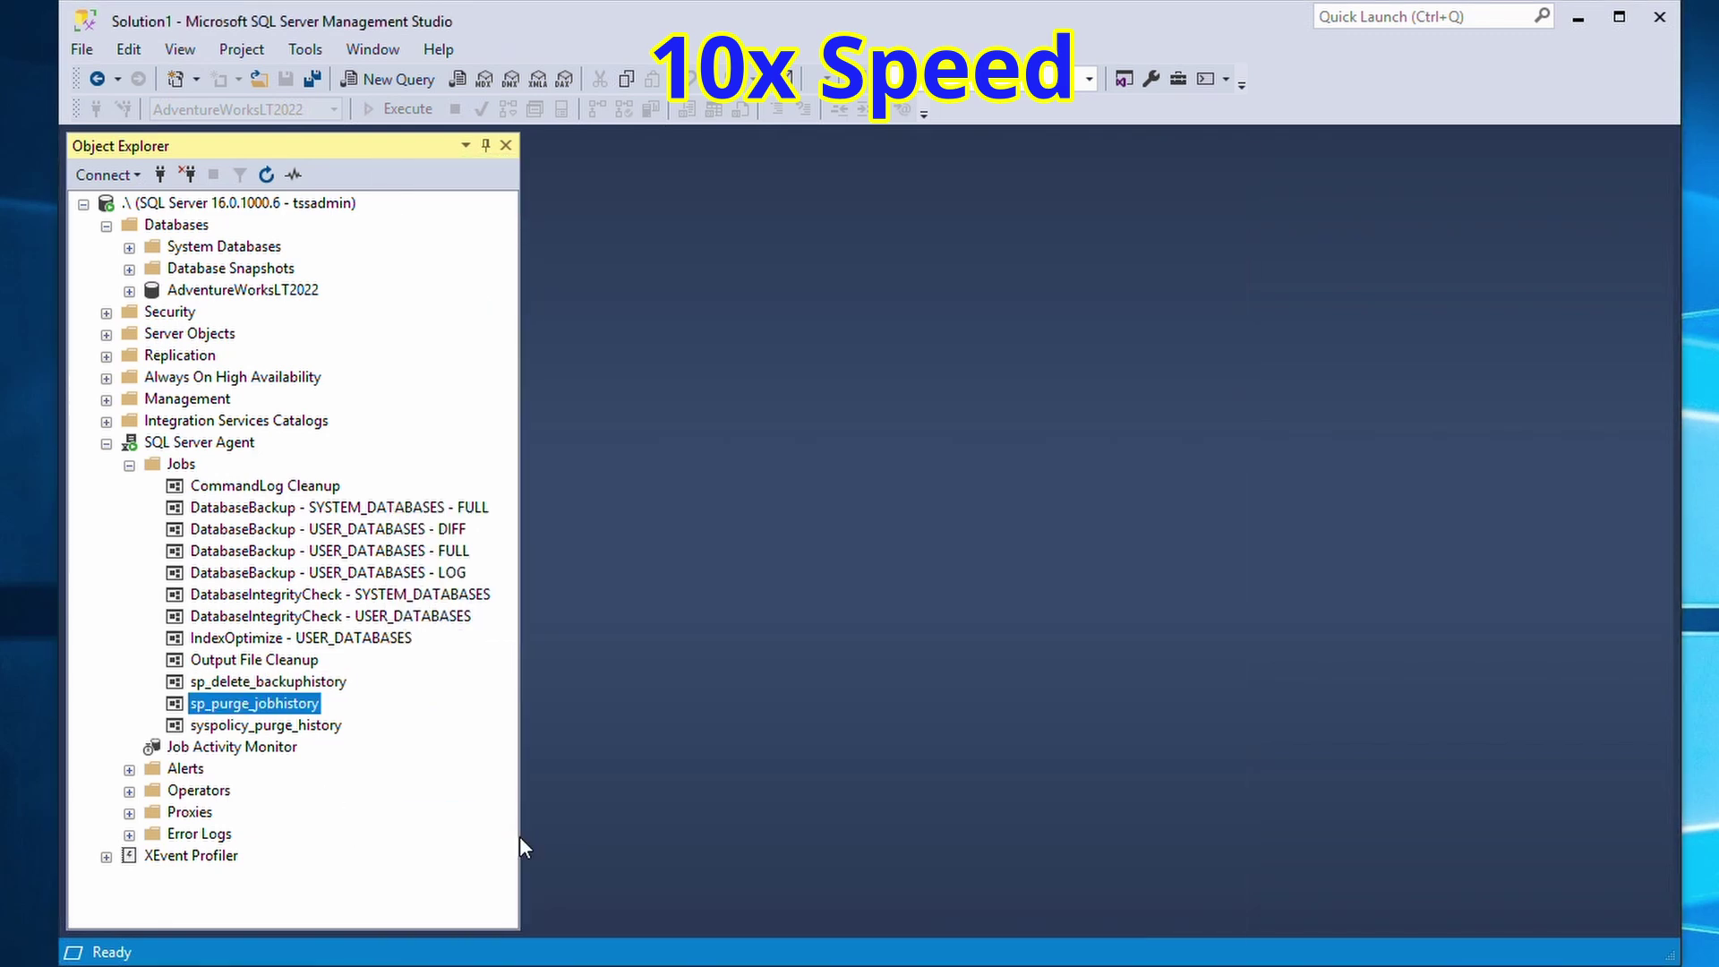
Give CommandLog Cleanup a 'weekly 05:00' Saturday schedule
{"action": "double_click", "coordinate": [264, 485]}
{"action": "left_click", "coordinate": [453, 269]}
{"action": "left_click", "coordinate": [676, 871]}
{"action": "type", "text": "weekly 05:00"}
{"action": "left_click", "coordinate": [1041, 496]}
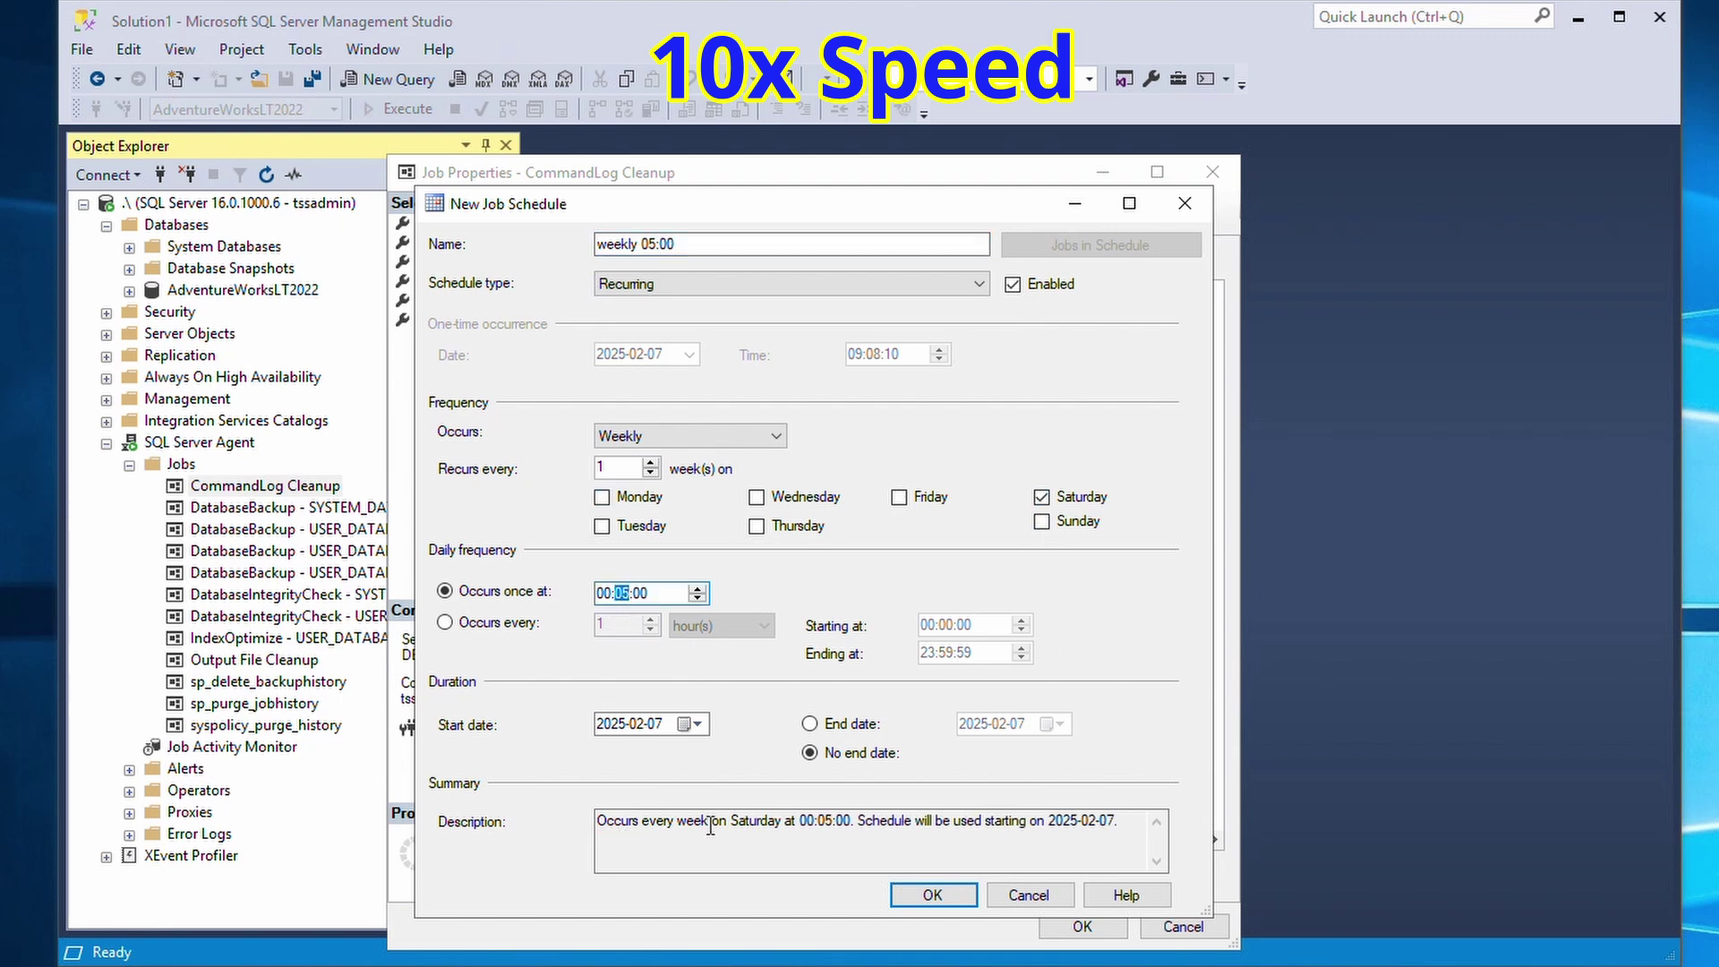
{"action": "left_click", "coordinate": [933, 894]}
{"action": "left_click", "coordinate": [1082, 927]}
Give Output File Cleanup a 'weekly 05:30' schedule running Saturday instead of Sunday
{"action": "double_click", "coordinate": [254, 659]}
{"action": "left_click", "coordinate": [447, 263]}
{"action": "left_click", "coordinate": [682, 873]}
{"action": "type", "text": "weekly 05:30"}
{"action": "left_click", "coordinate": [1042, 497]}
{"action": "left_click", "coordinate": [1041, 523]}
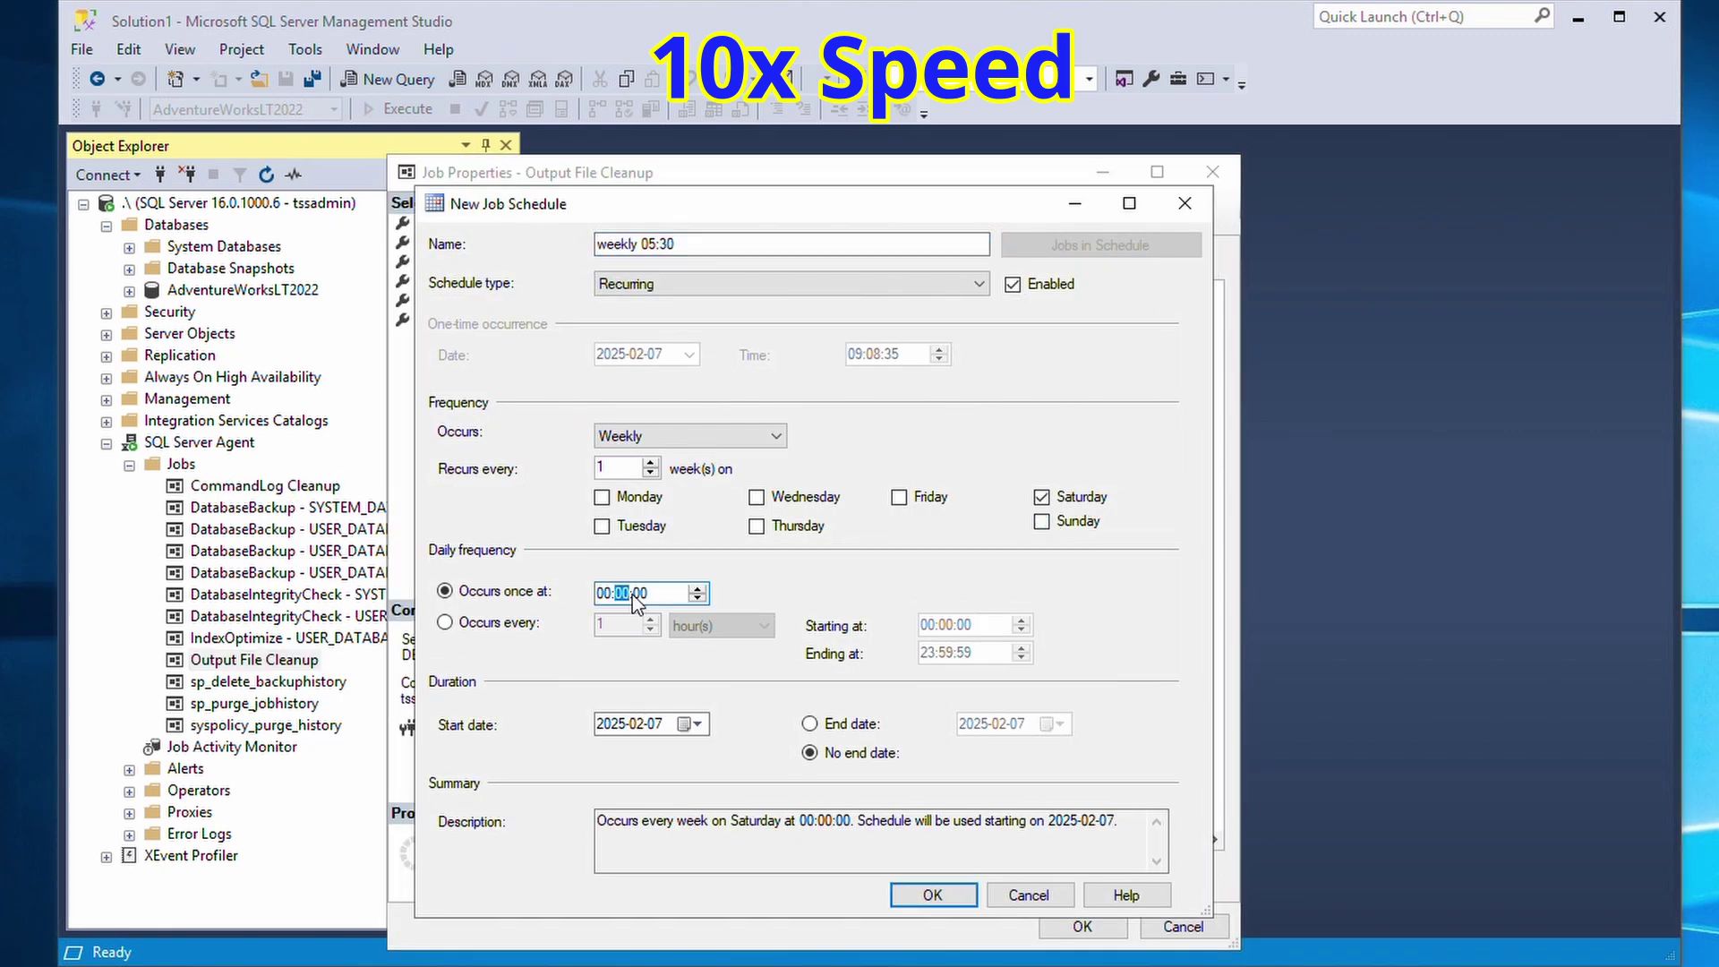
{"action": "left_click", "coordinate": [933, 894]}
{"action": "left_click", "coordinate": [1079, 927]}
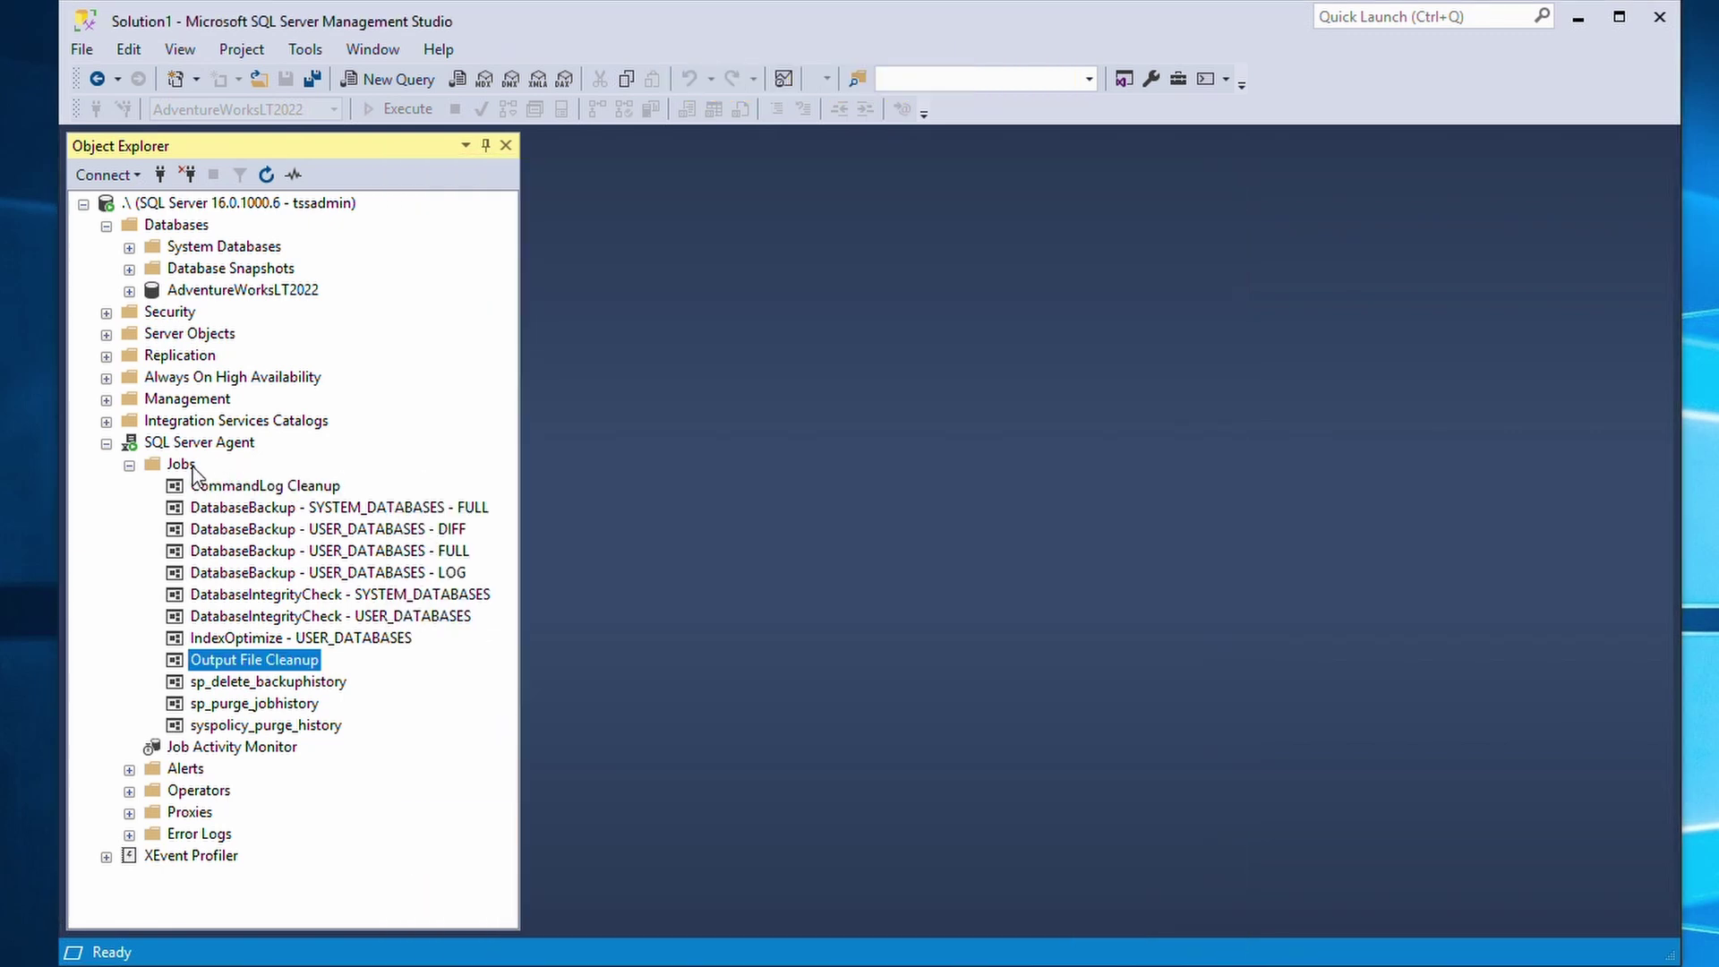
Open Manage Schedules from Jobs, enlarge it, widen Description, and select weekly 02:30
{"action": "right_click", "coordinate": [192, 466]}
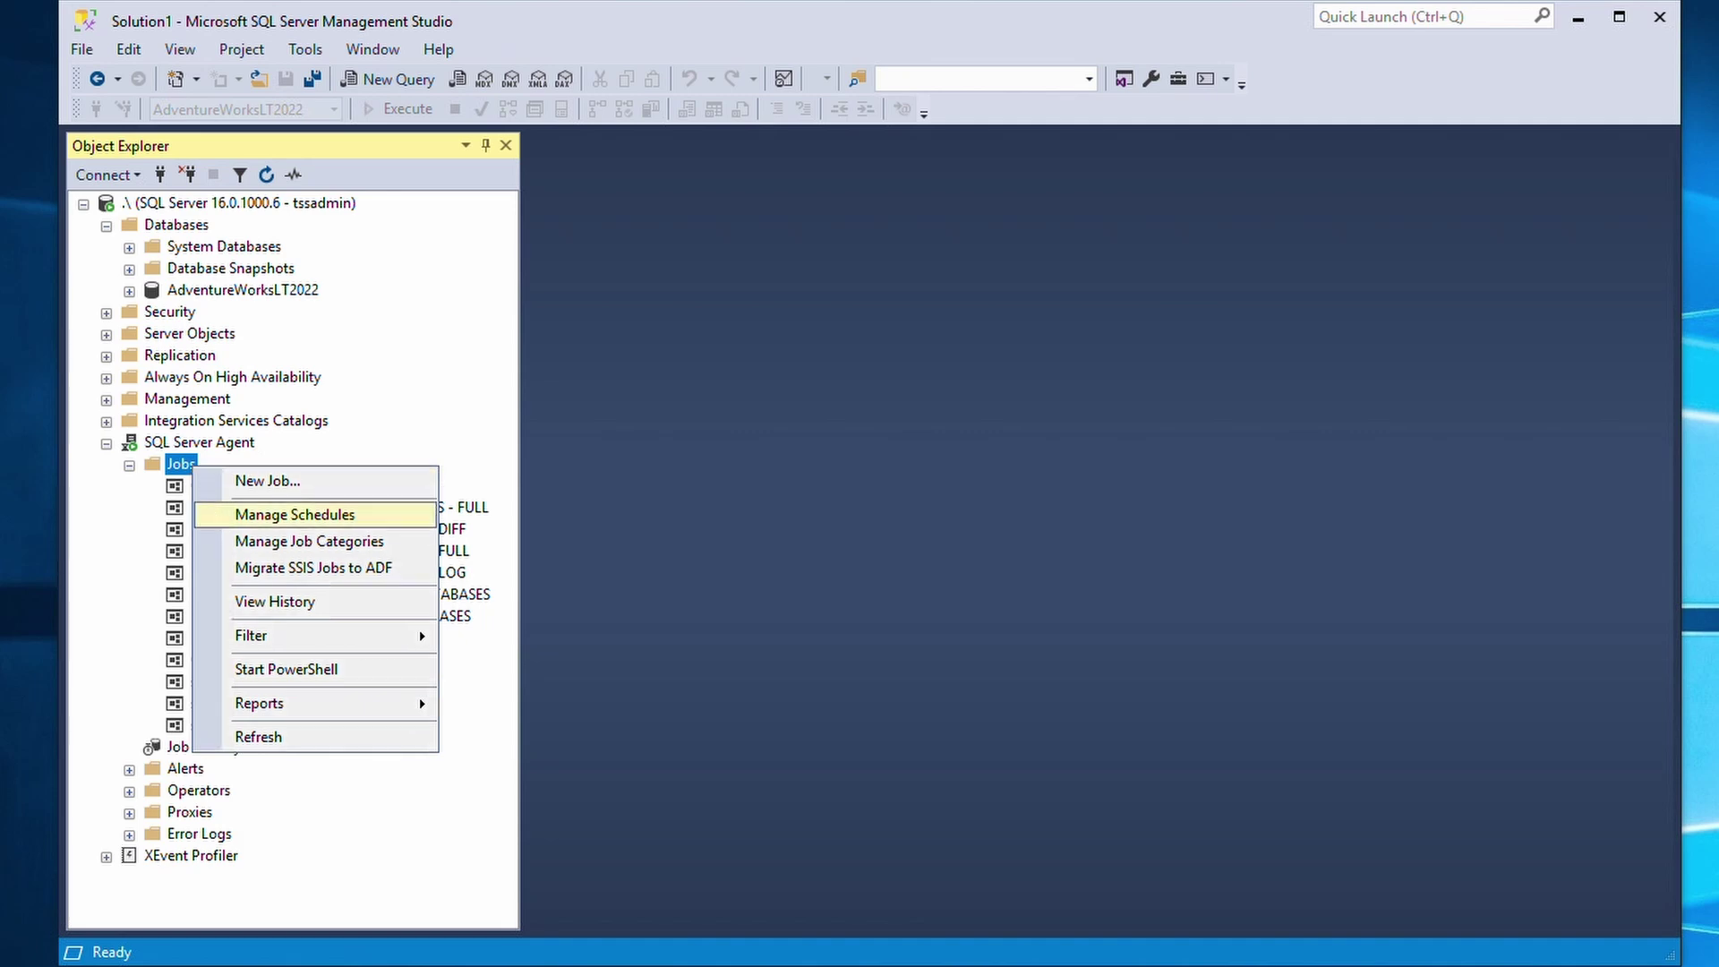
{"action": "left_click", "coordinate": [216, 519]}
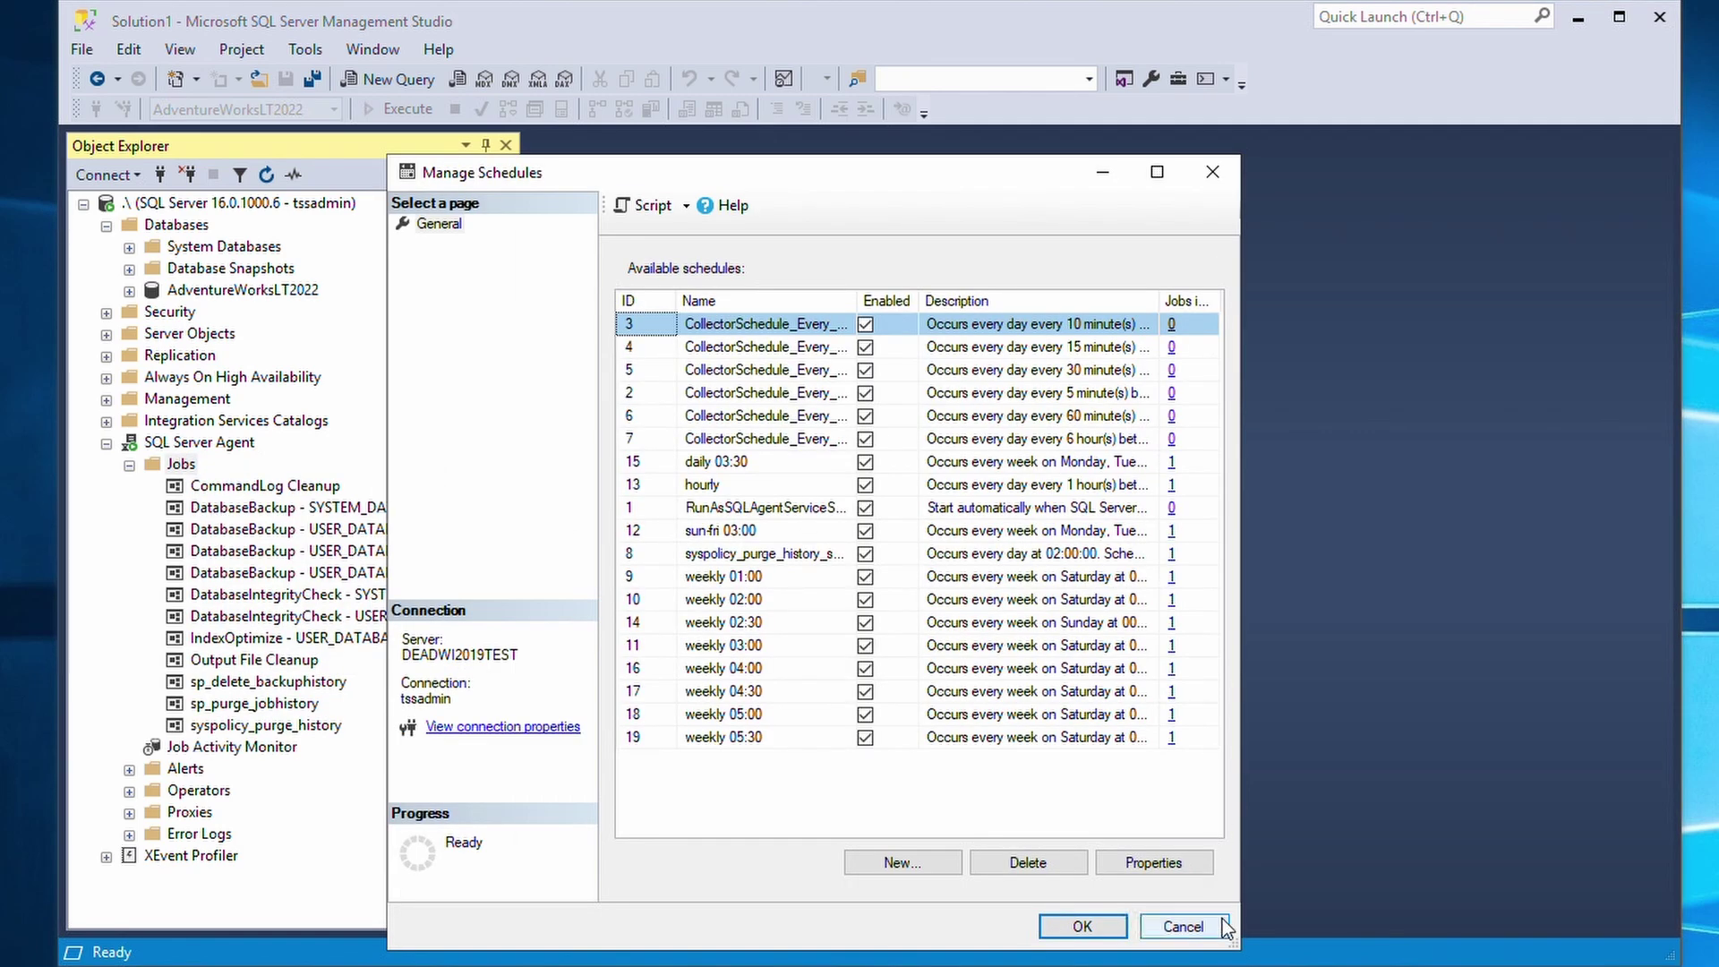
{"action": "mouse_move", "coordinate": [1238, 947]}
{"action": "left_mouse_down"}
{"action": "mouse_move", "coordinate": [1448, 936]}
{"action": "mouse_move", "coordinate": [1555, 960]}
{"action": "left_mouse_up"}
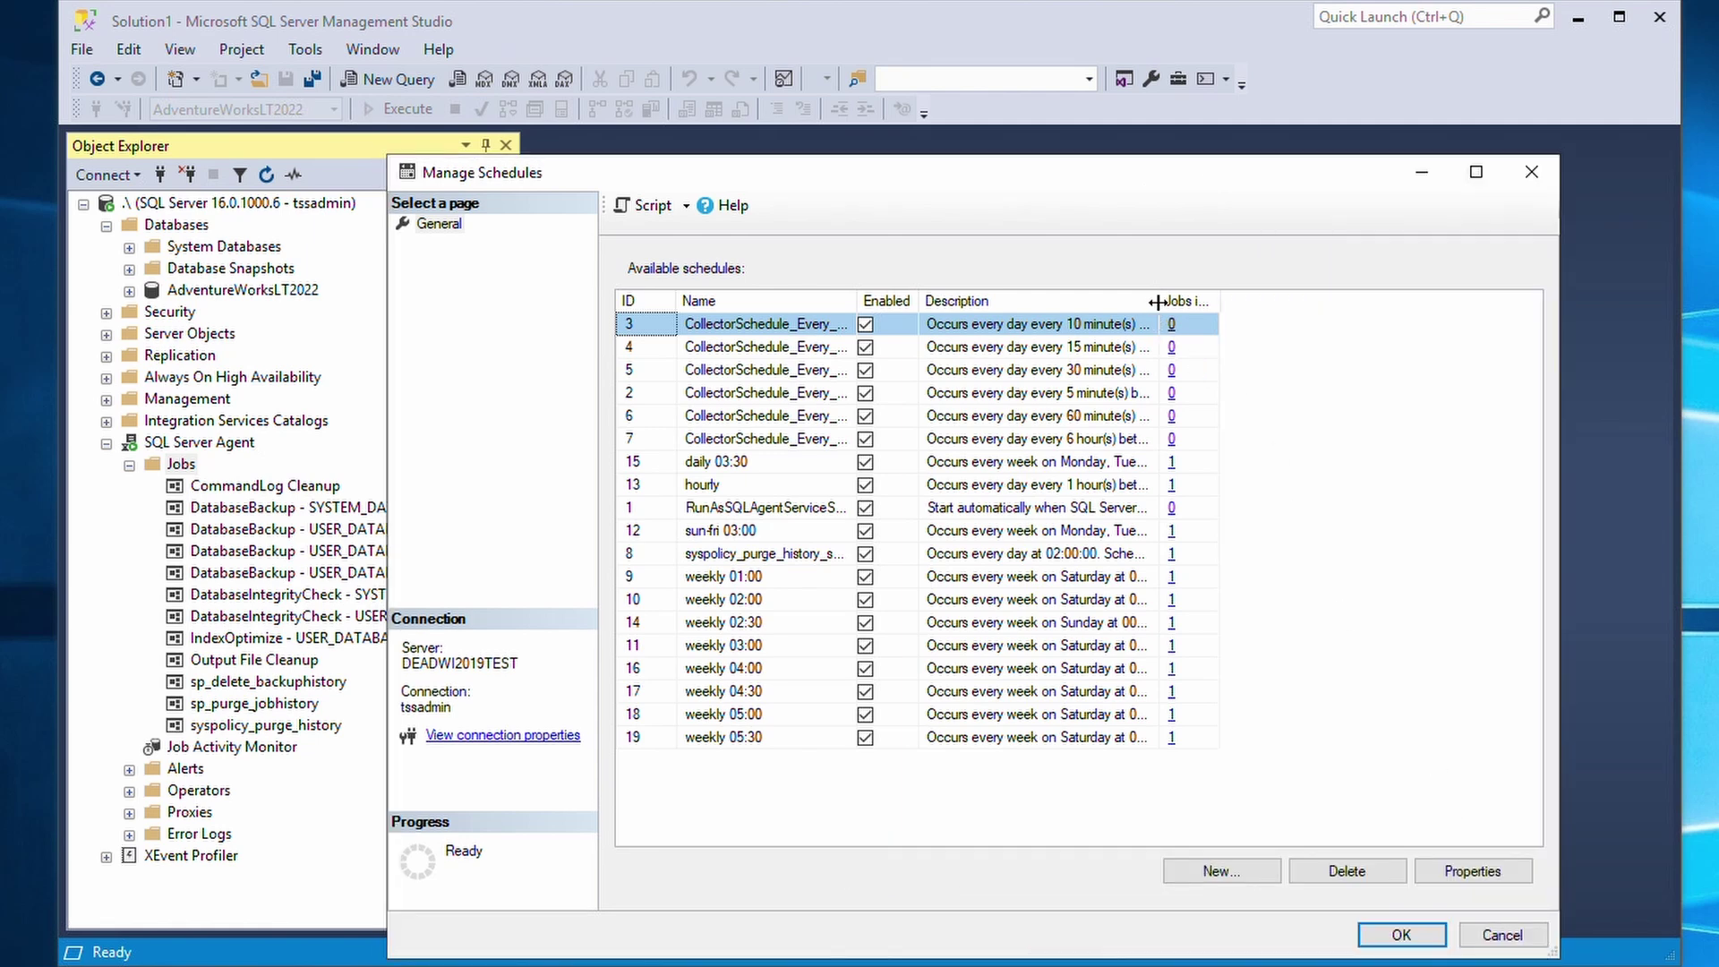
{"action": "left_click_drag", "start_coordinate": [1151, 312], "coordinate": [1413, 309]}
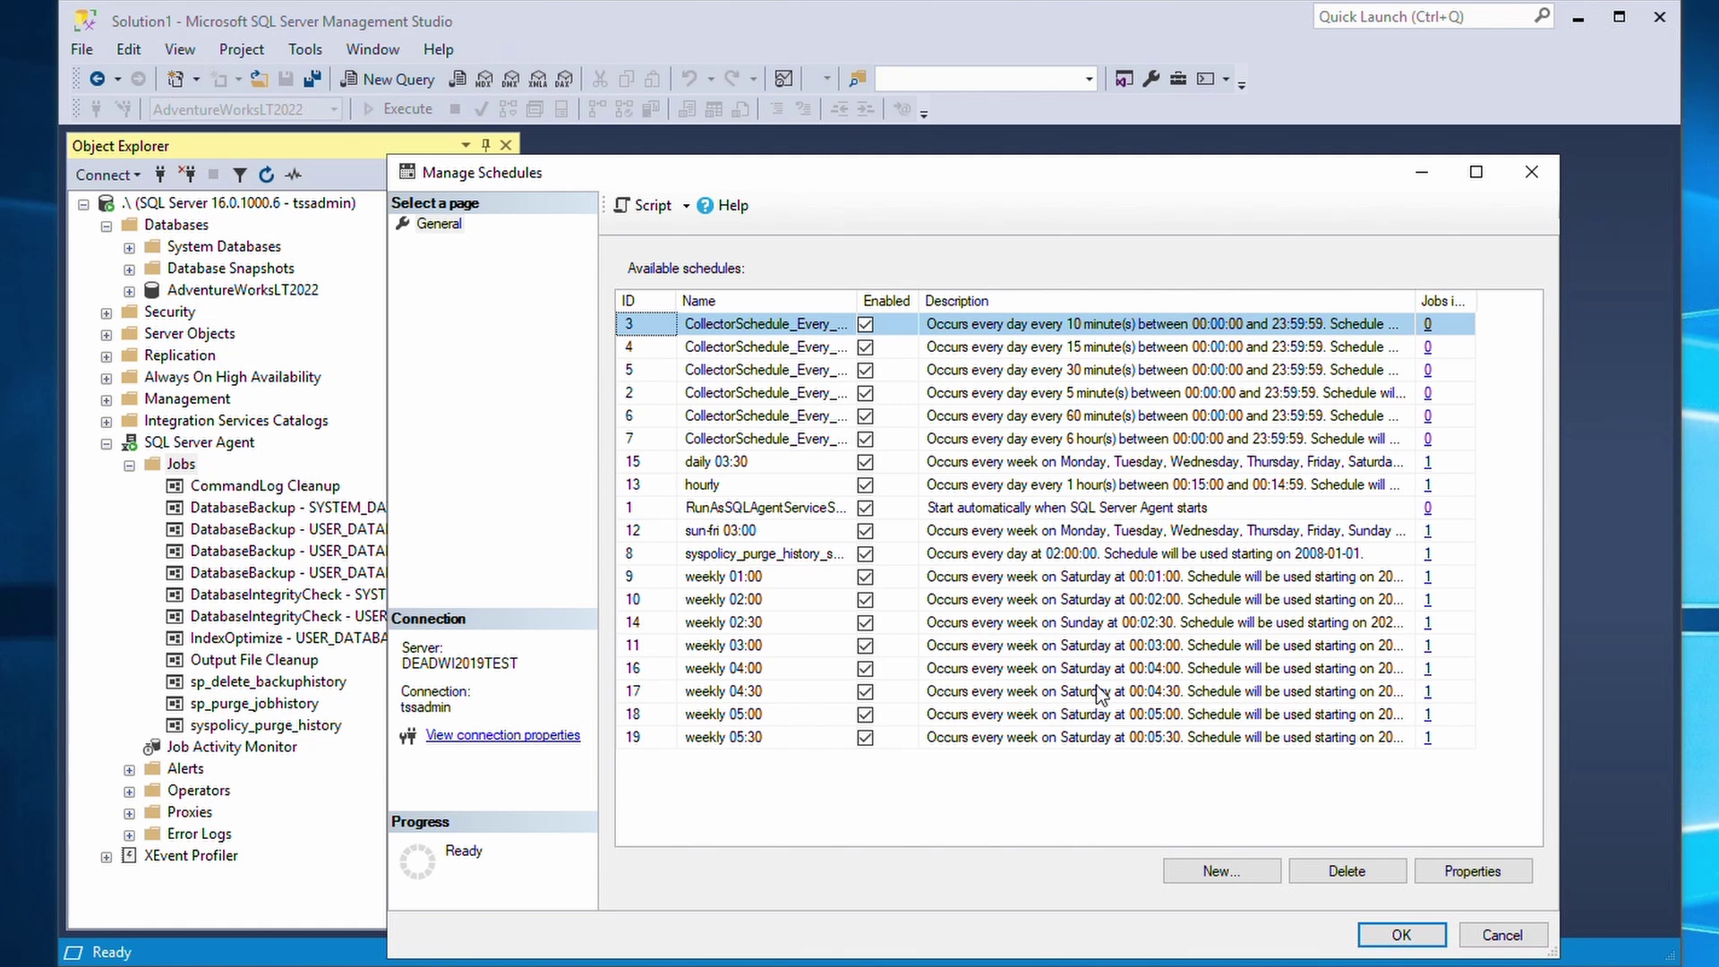
{"action": "left_click", "coordinate": [1098, 624]}
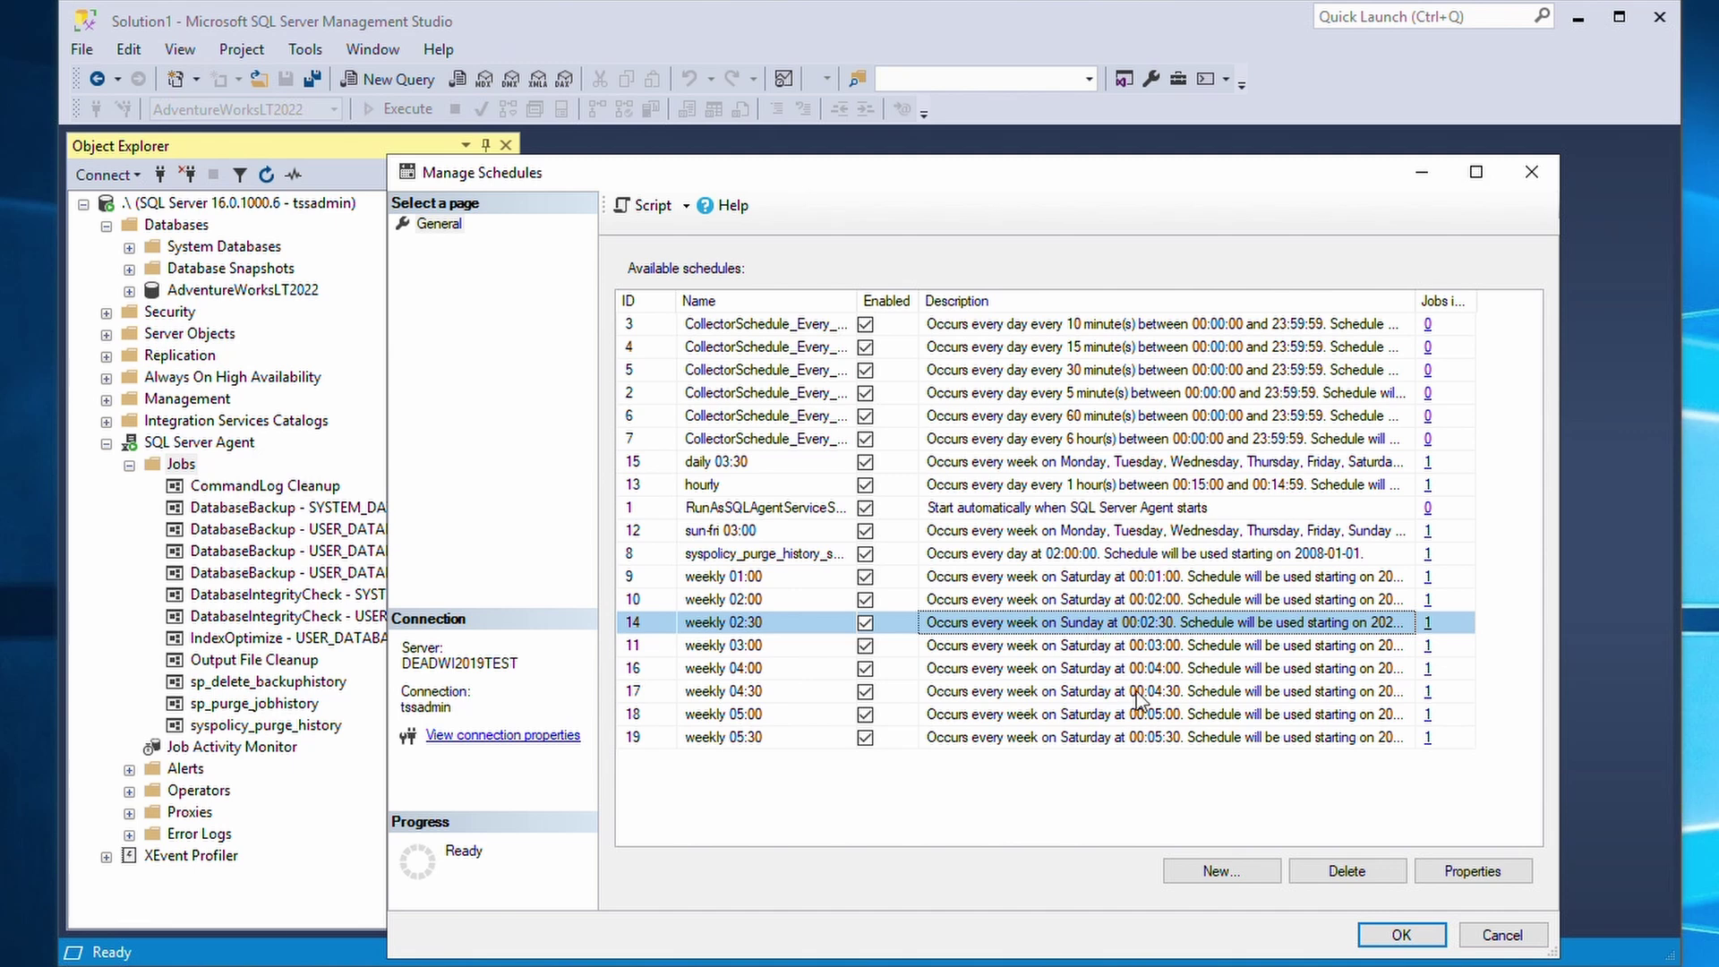
Switch the weekly 02:30 schedule to Saturday, save it, and close Manage Schedules
{"action": "left_click", "coordinate": [1446, 872]}
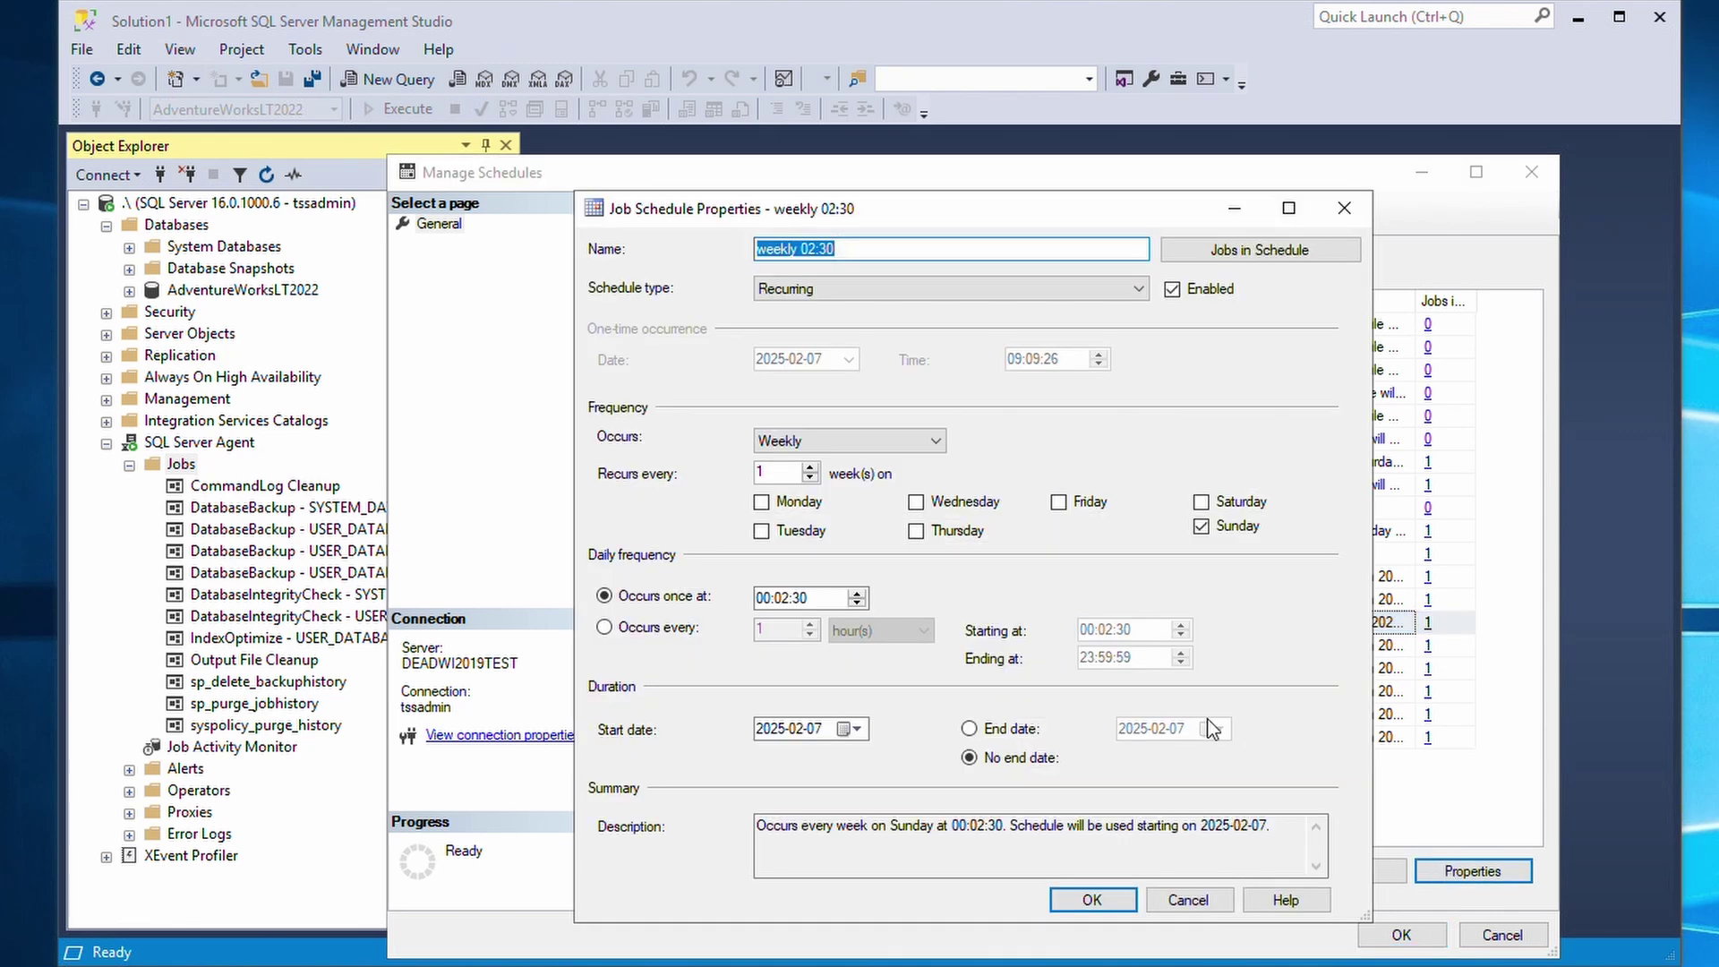
{"action": "left_click", "coordinate": [1201, 503]}
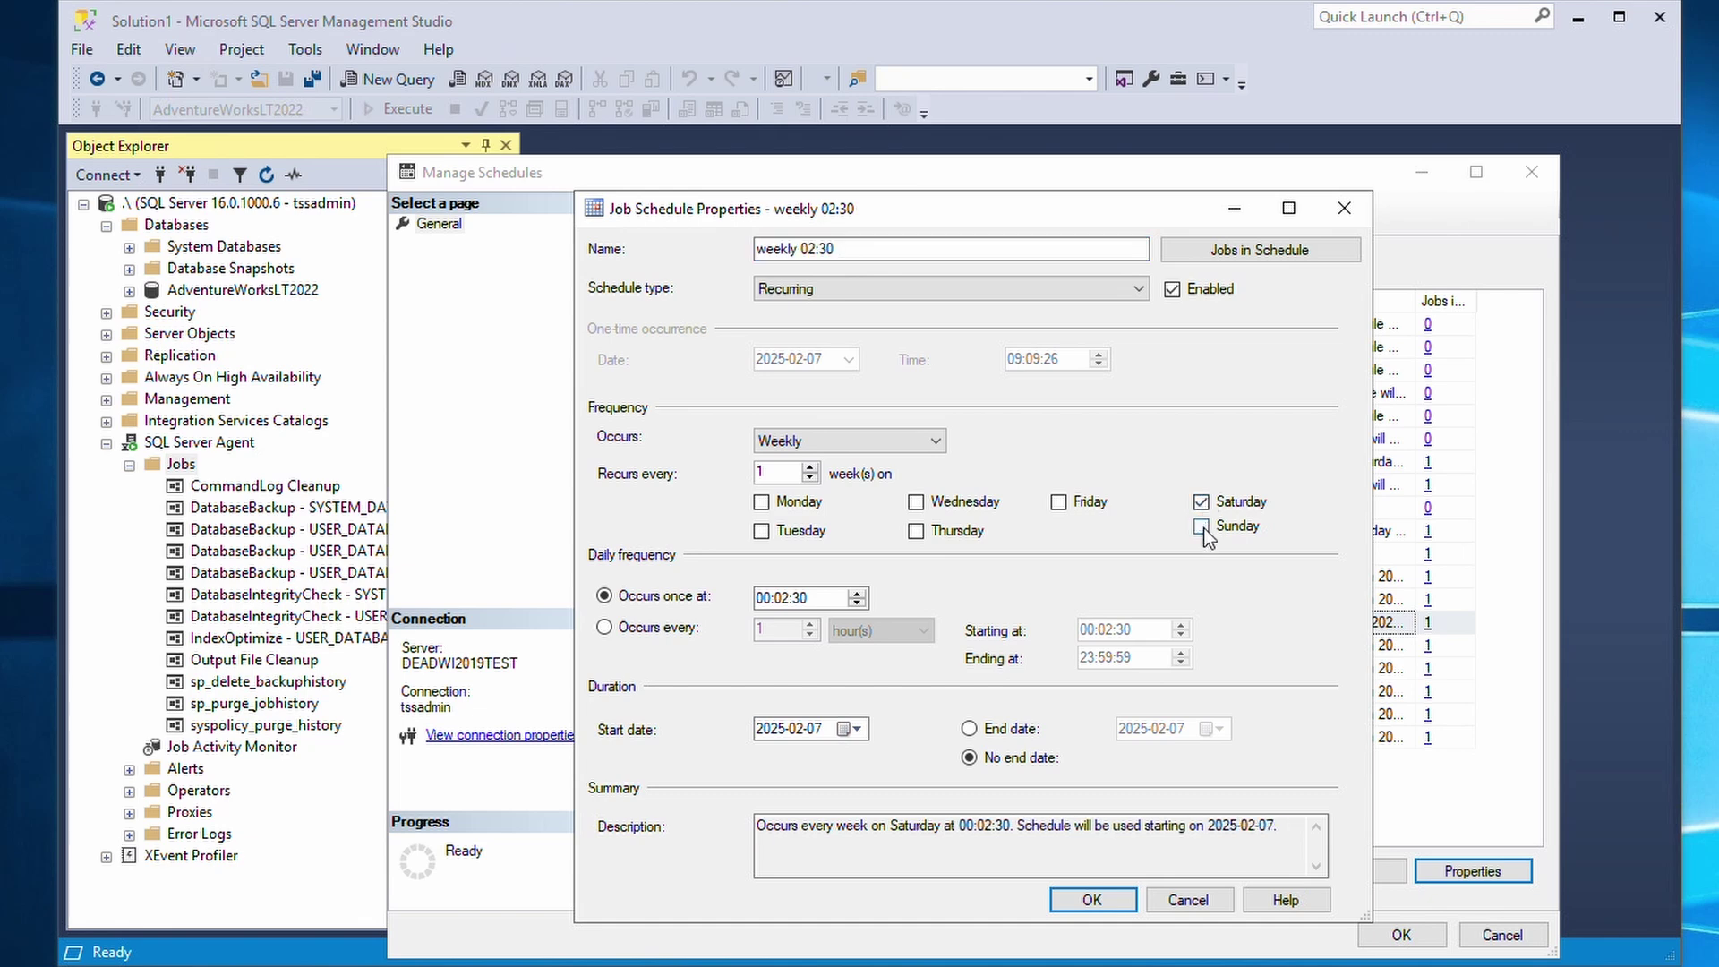
{"action": "left_click", "coordinate": [1093, 904]}
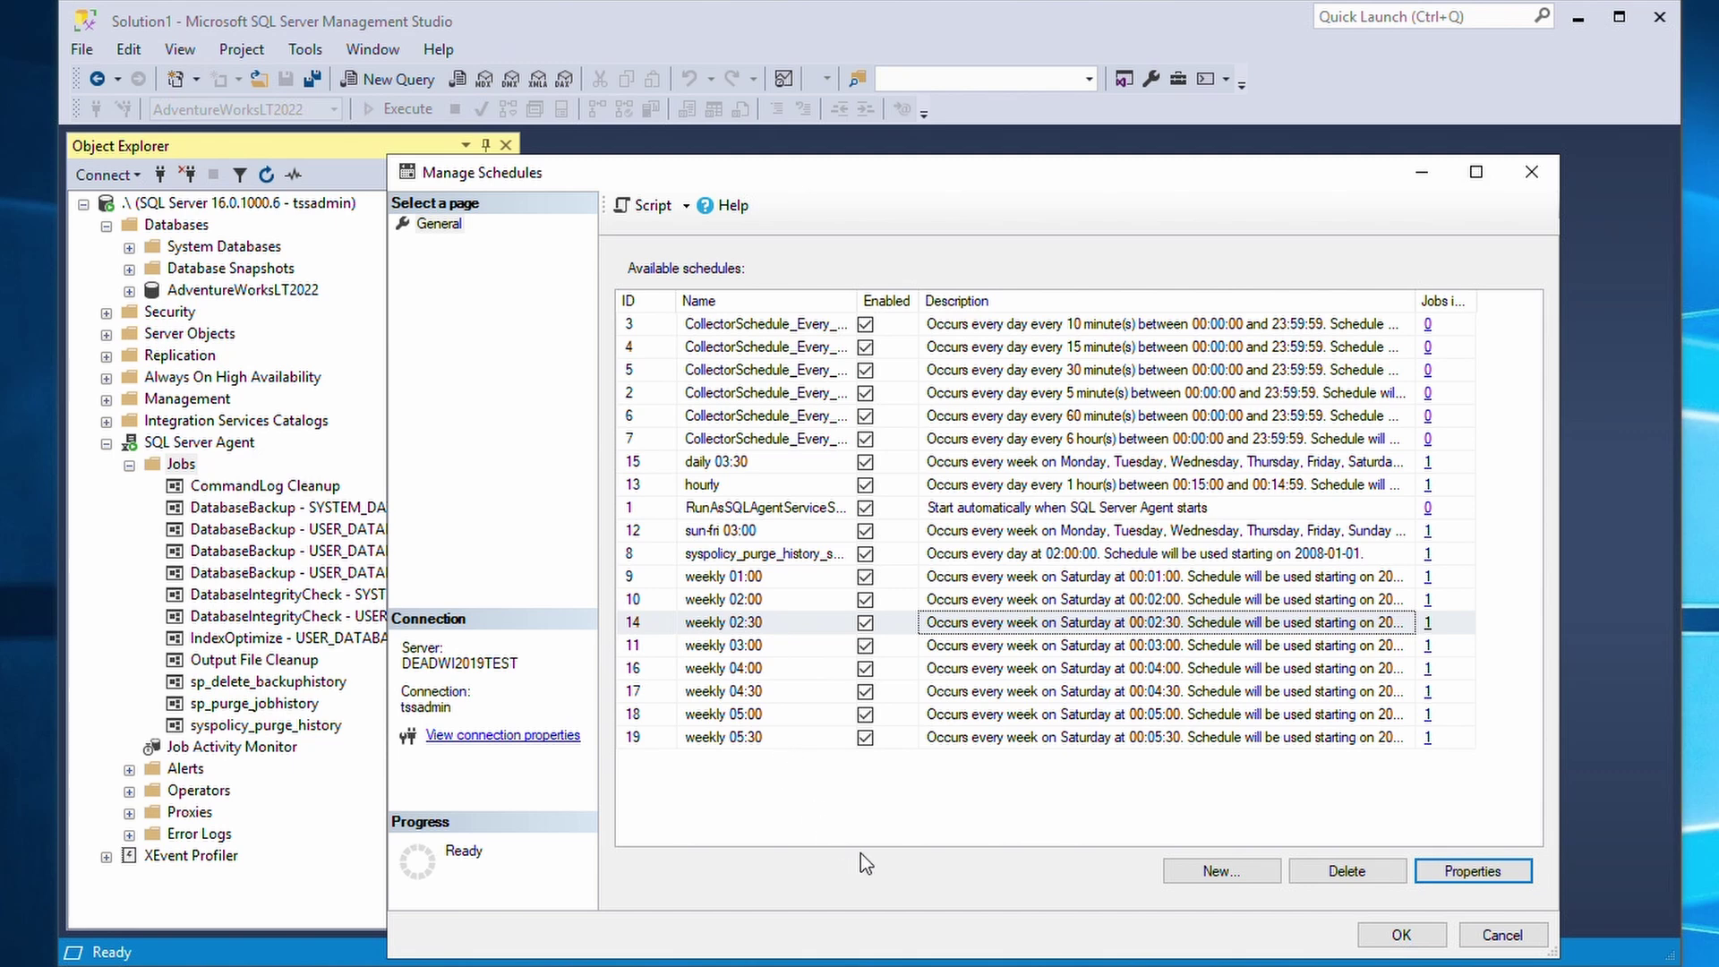
{"action": "left_click", "coordinate": [1384, 918]}
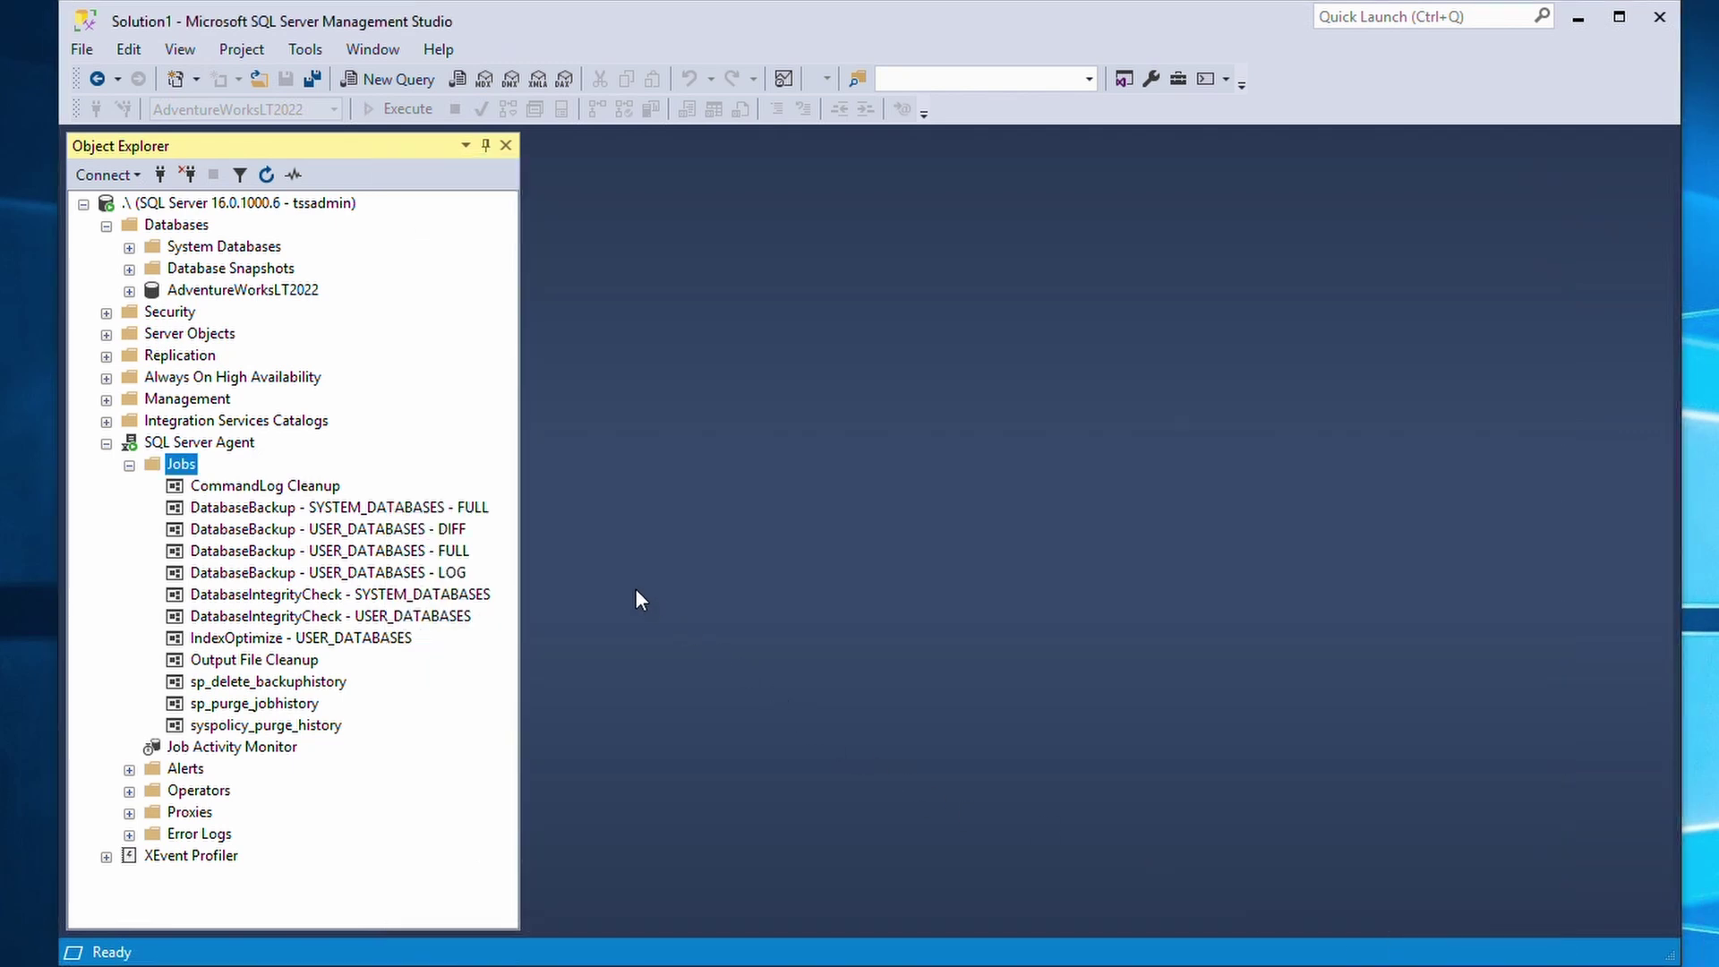
Select the DatabaseBackup - USER_DATABASES - DIFF job in the Object Explorer jobs tree
{"action": "left_click", "coordinate": [427, 533]}
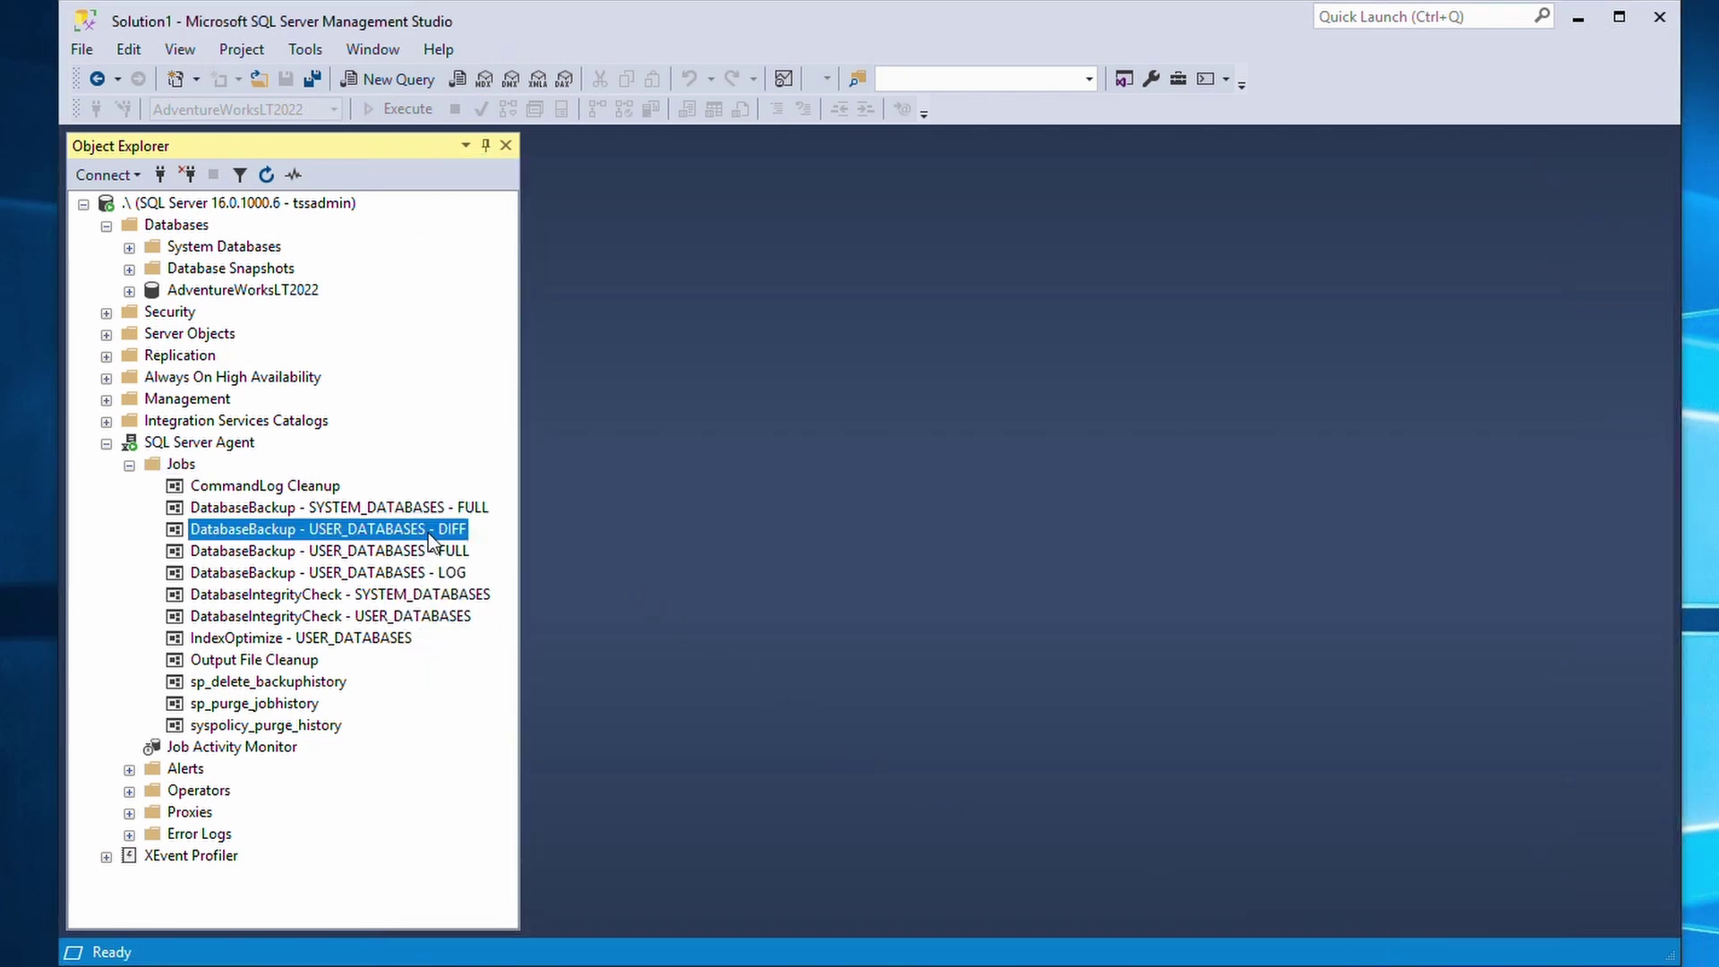